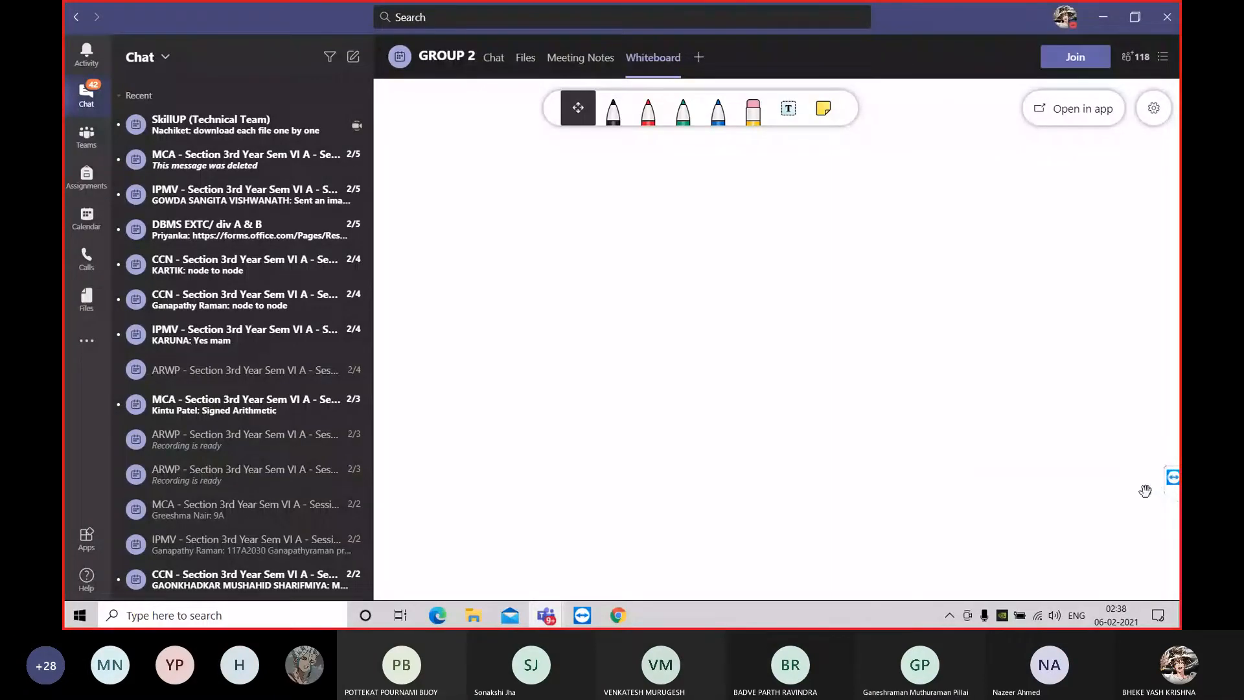
Minimise the Teams and browser windows and open the 2doldgame folder on the desktop
click(1102, 17)
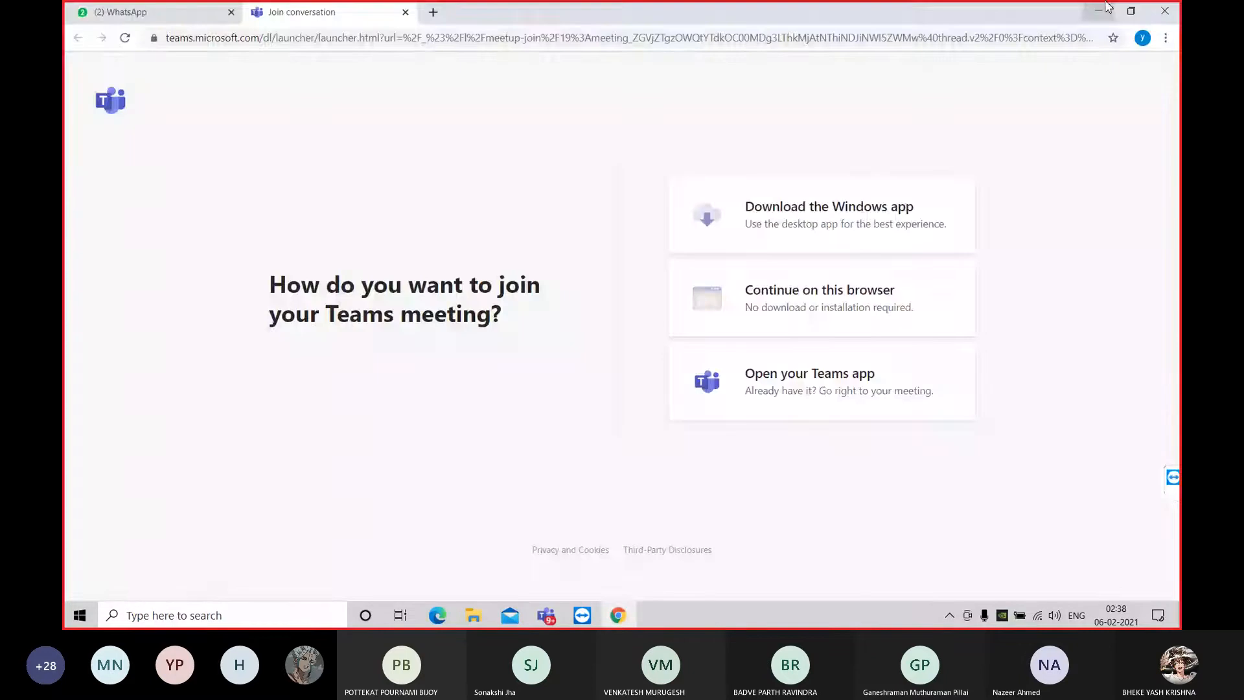
click(1101, 10)
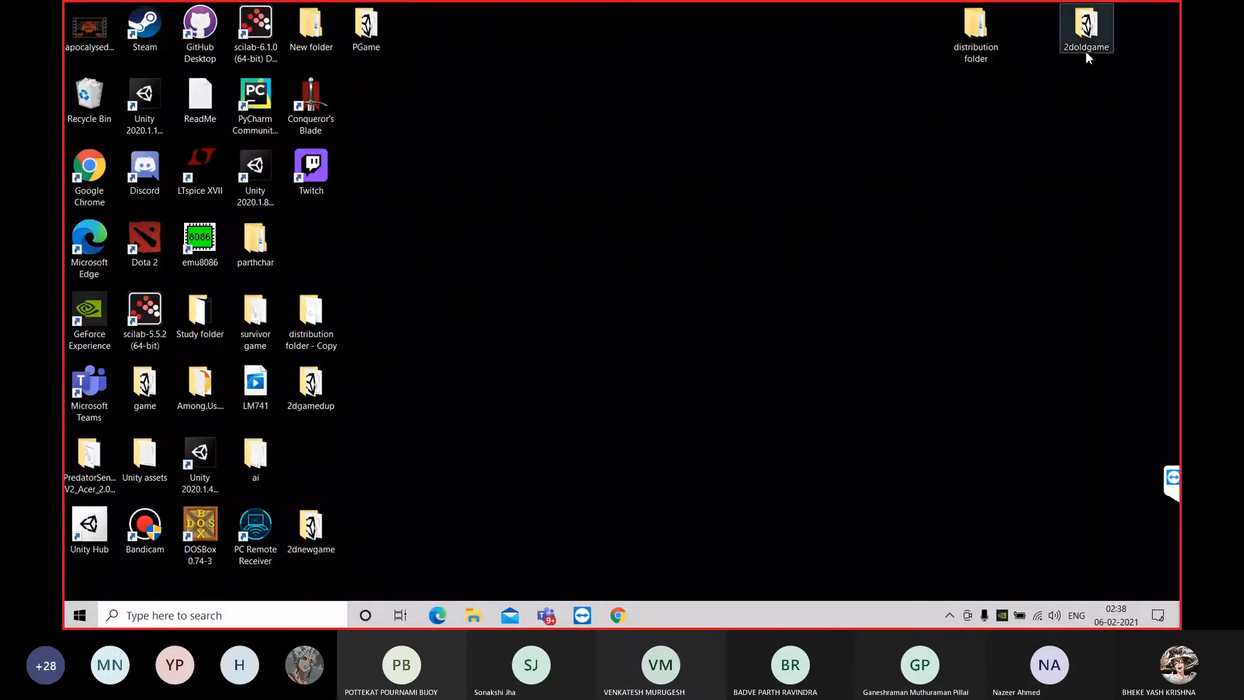
double_click(1088, 26)
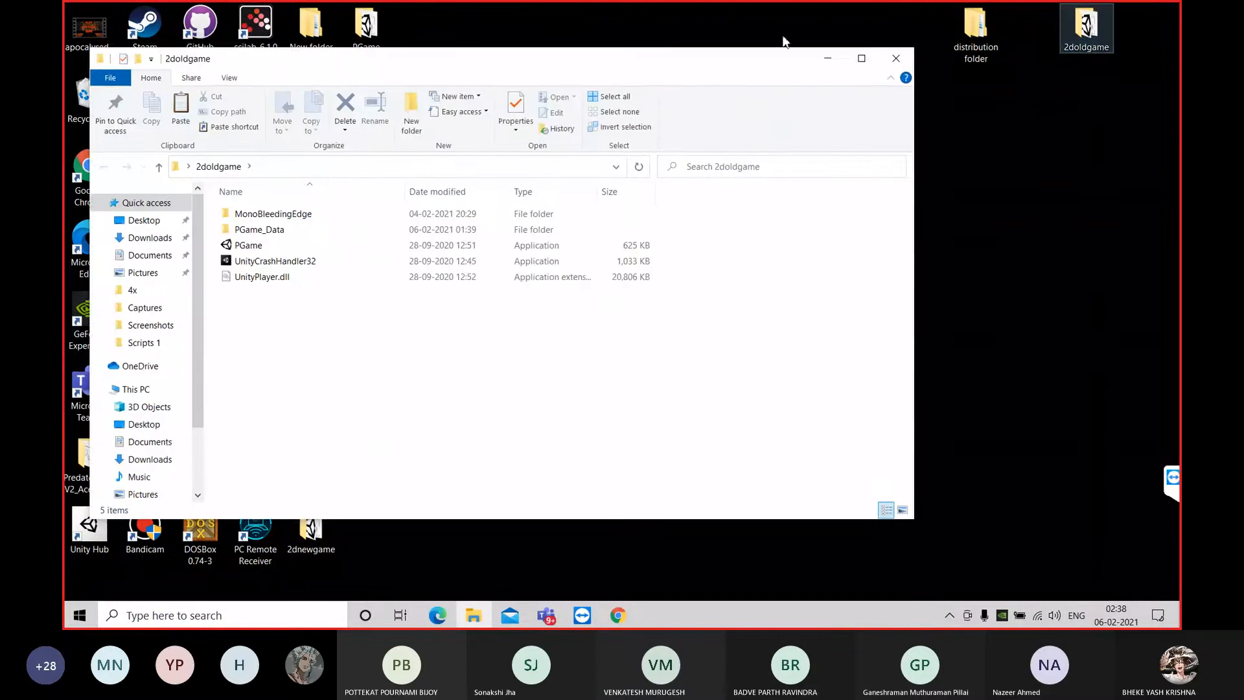
drag(719, 61, 961, 69)
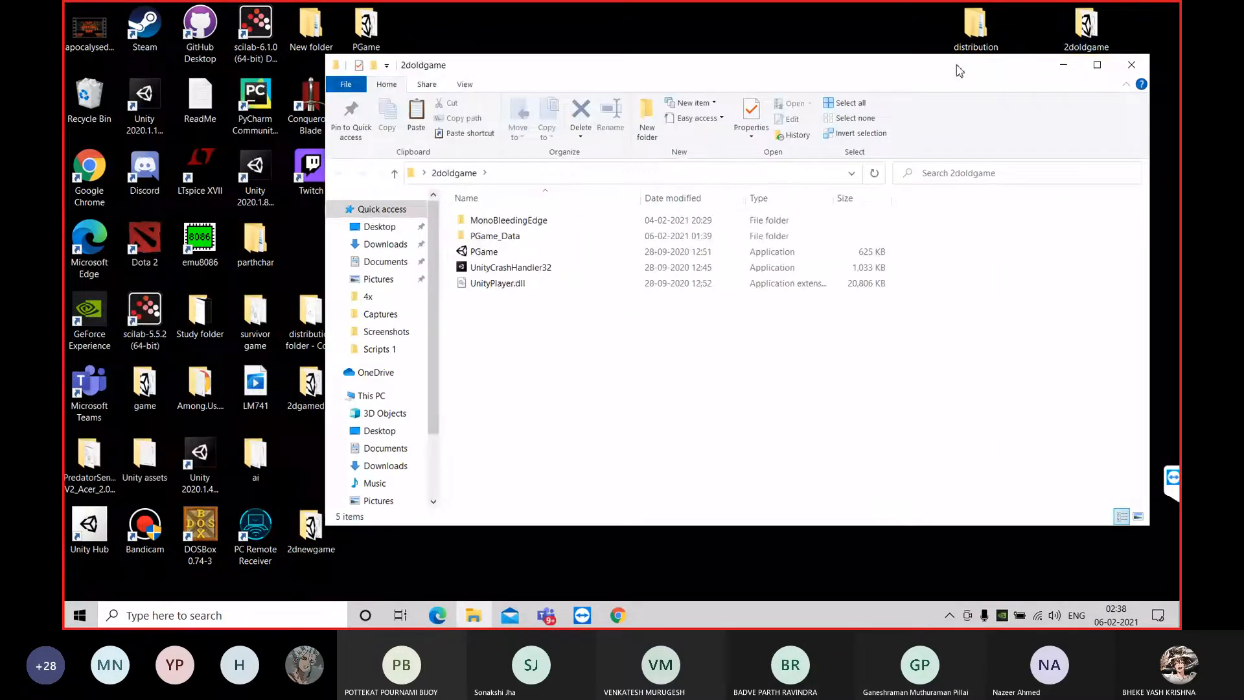
Launch the PGame application from the 2doldgame folder and start playing from its main menu
click(532, 259)
double_click(533, 258)
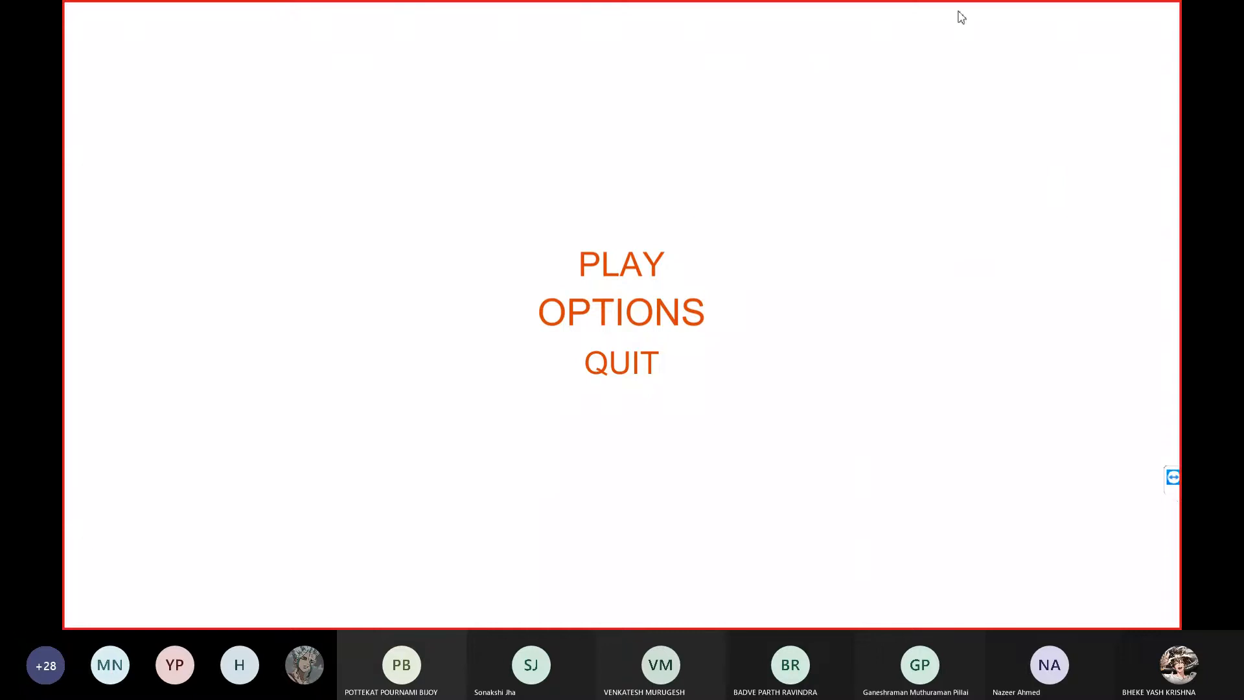
click(666, 259)
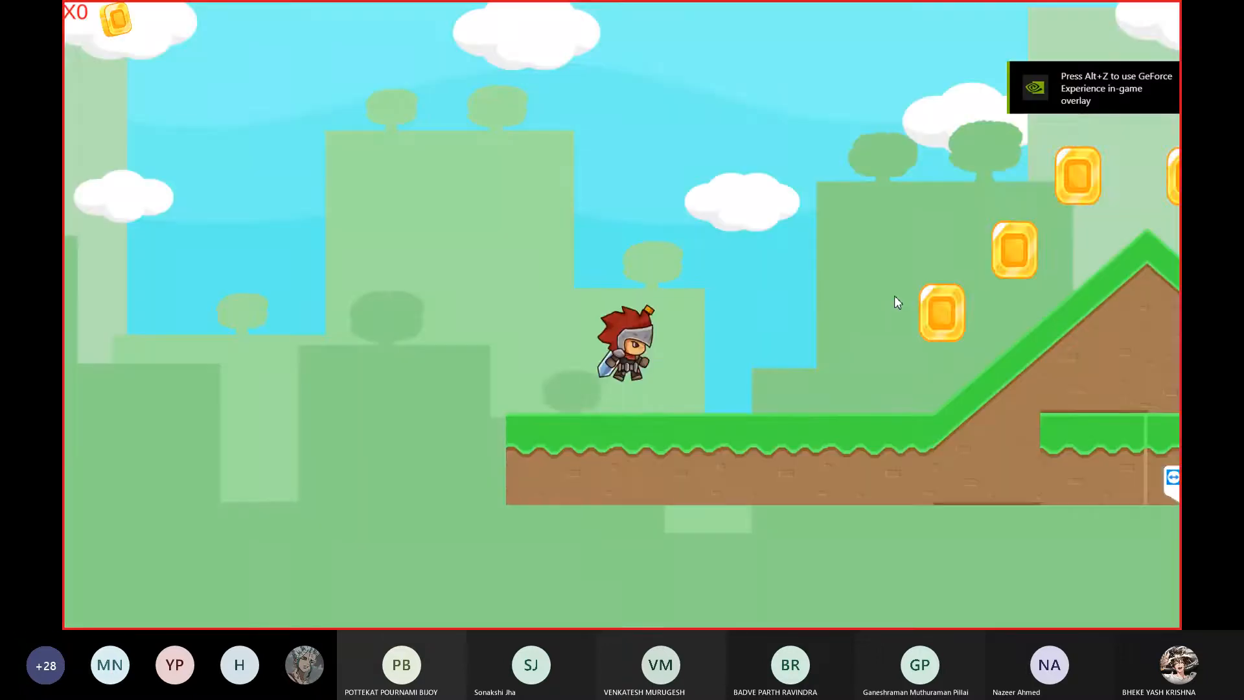
Run and jump the knight through the 2D level, collecting coins and avoiding enemies until reaching the dragon
key(Right)
key(Right)
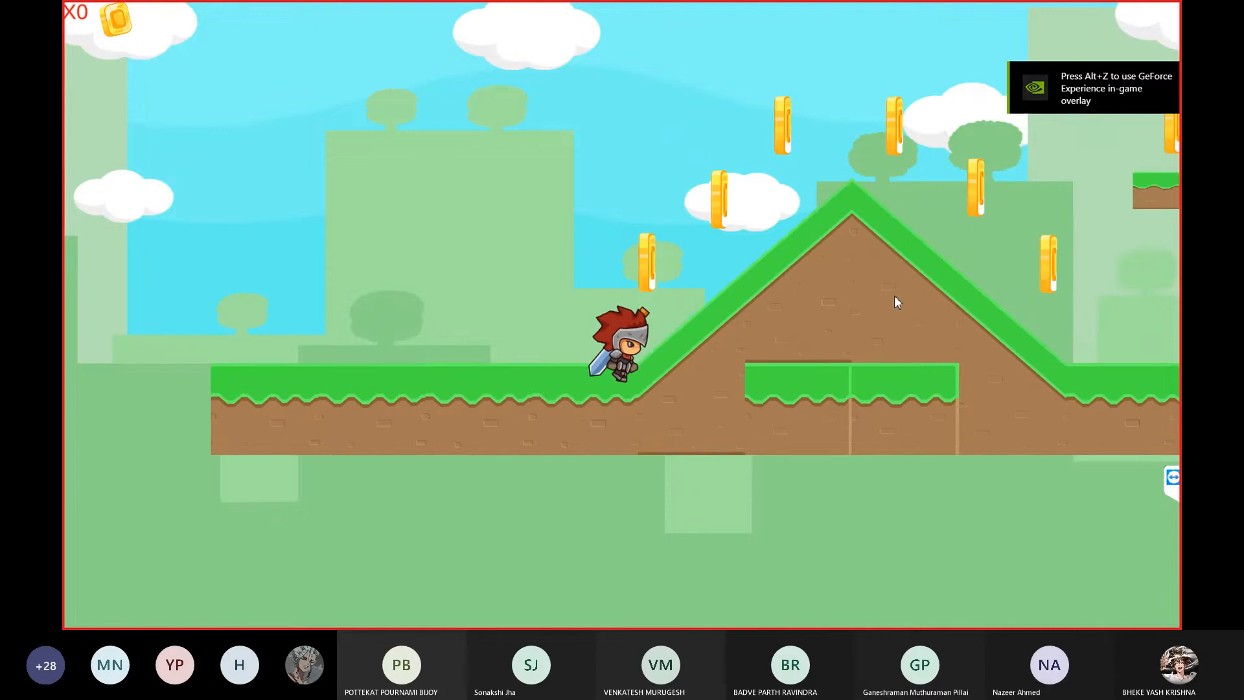
key(space)
key(Right)
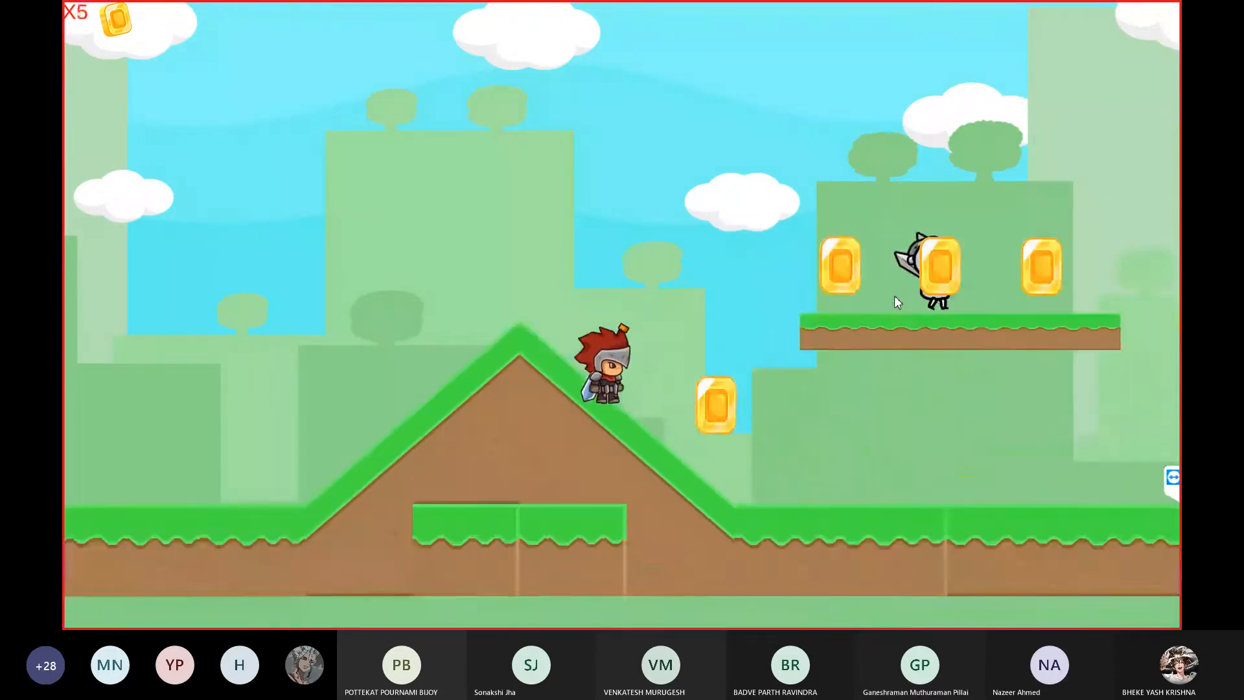
key(space)
key(Right)
key(space)
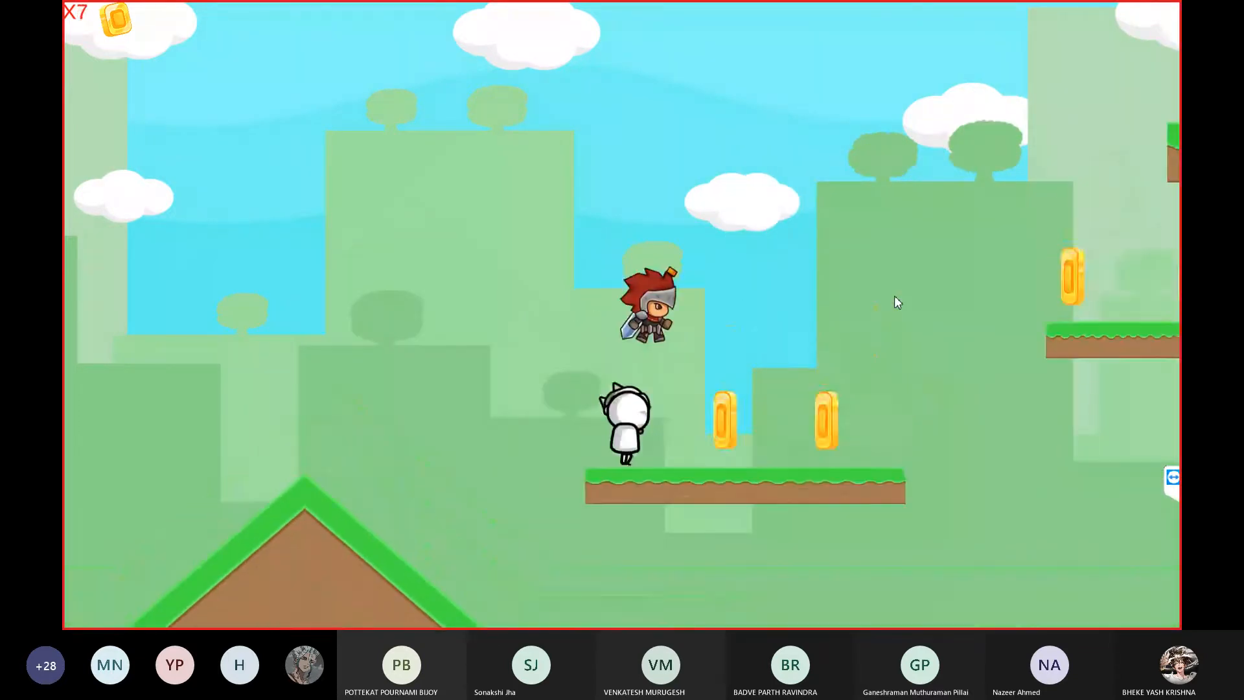
key(space)
key(Right)
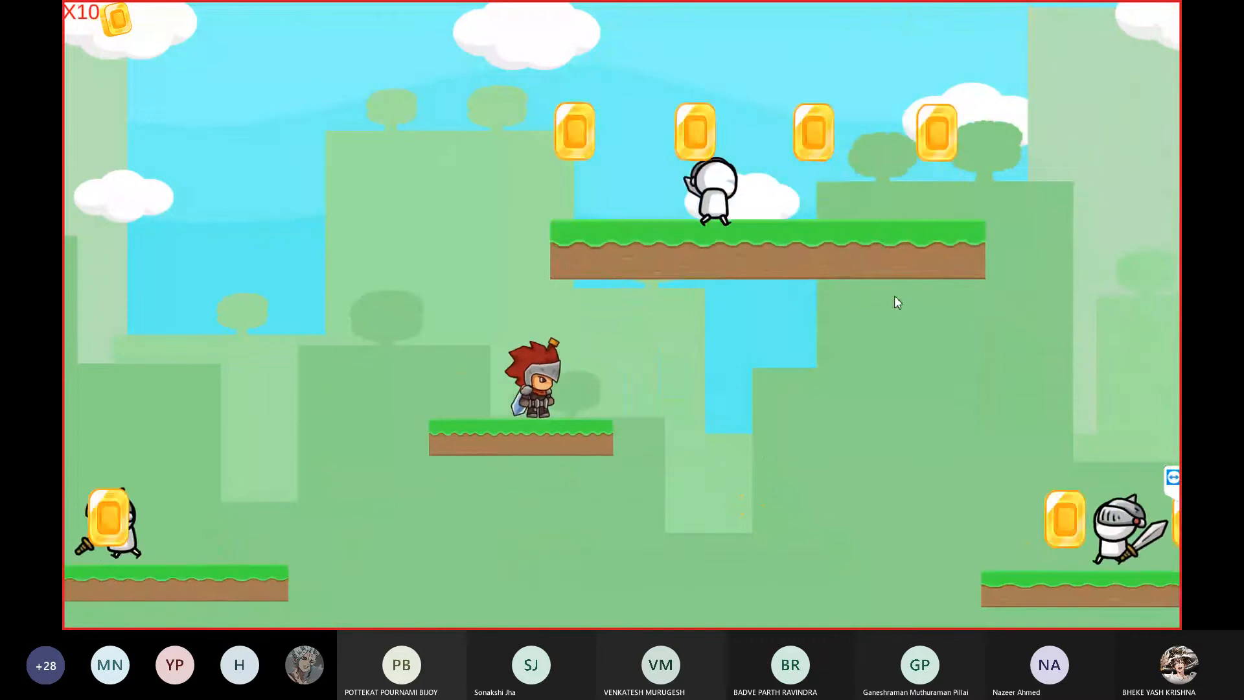
key(space)
key(Left)
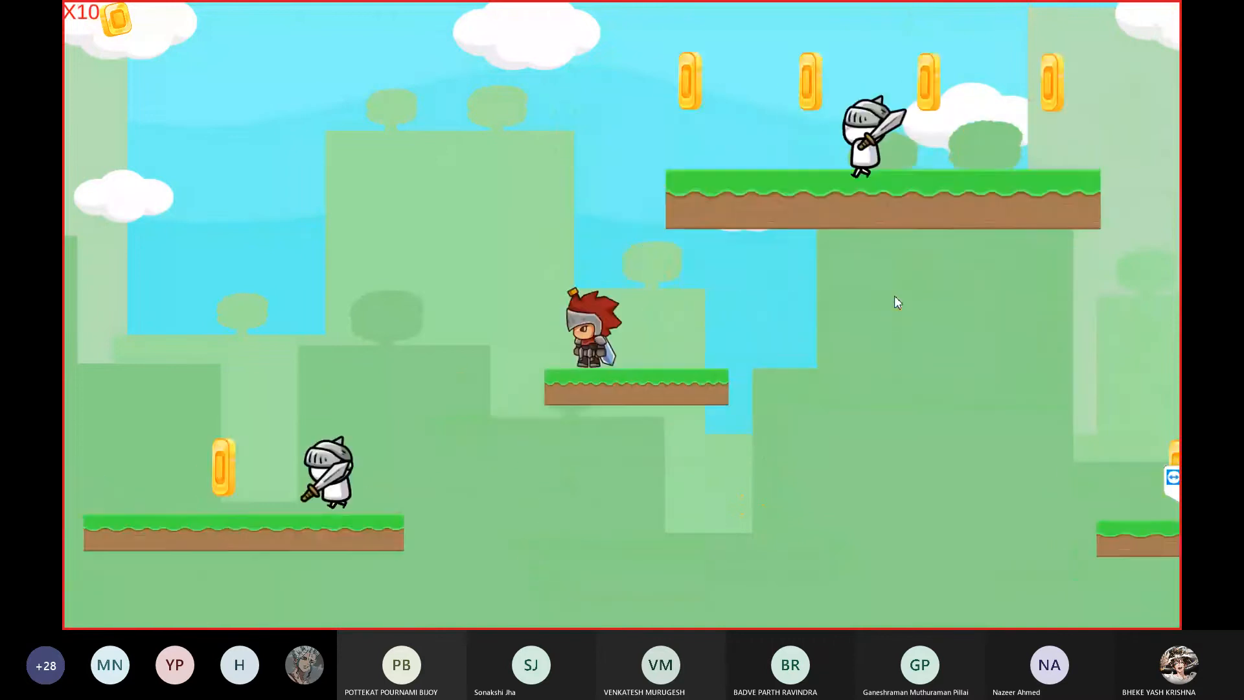
key(space)
key(Right)
key(Left)
key(space)
key(Right)
key(space)
key(Right)
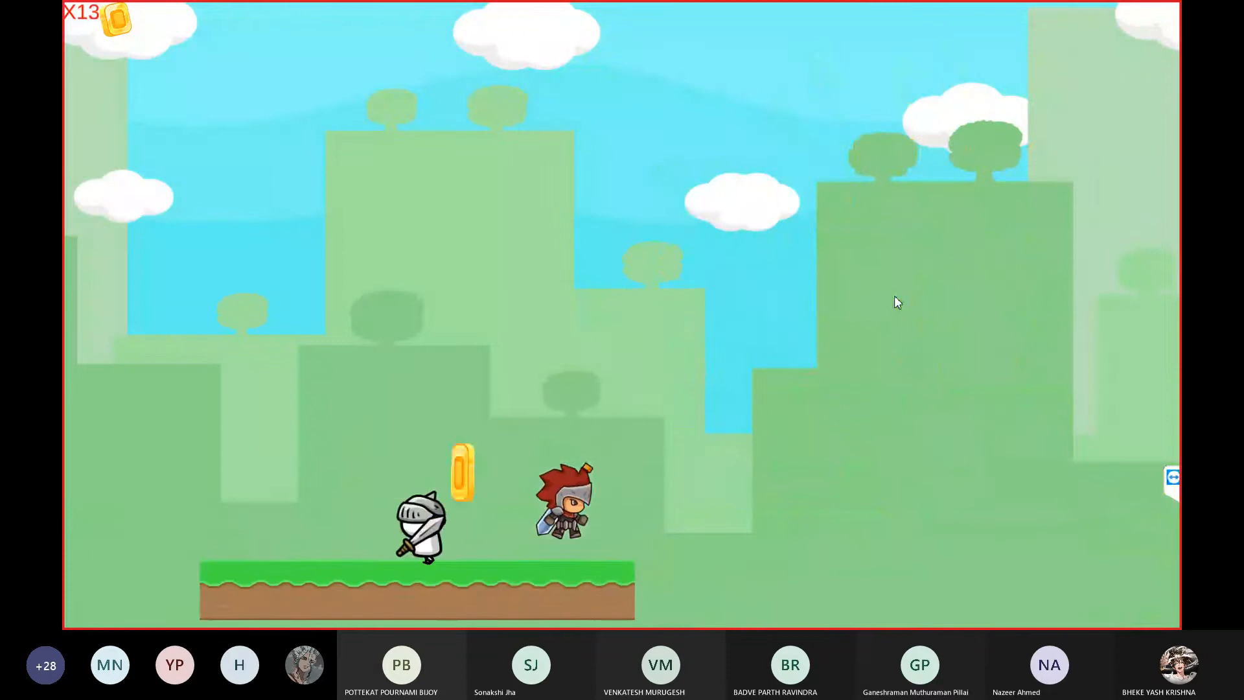
key(space)
key(Right)
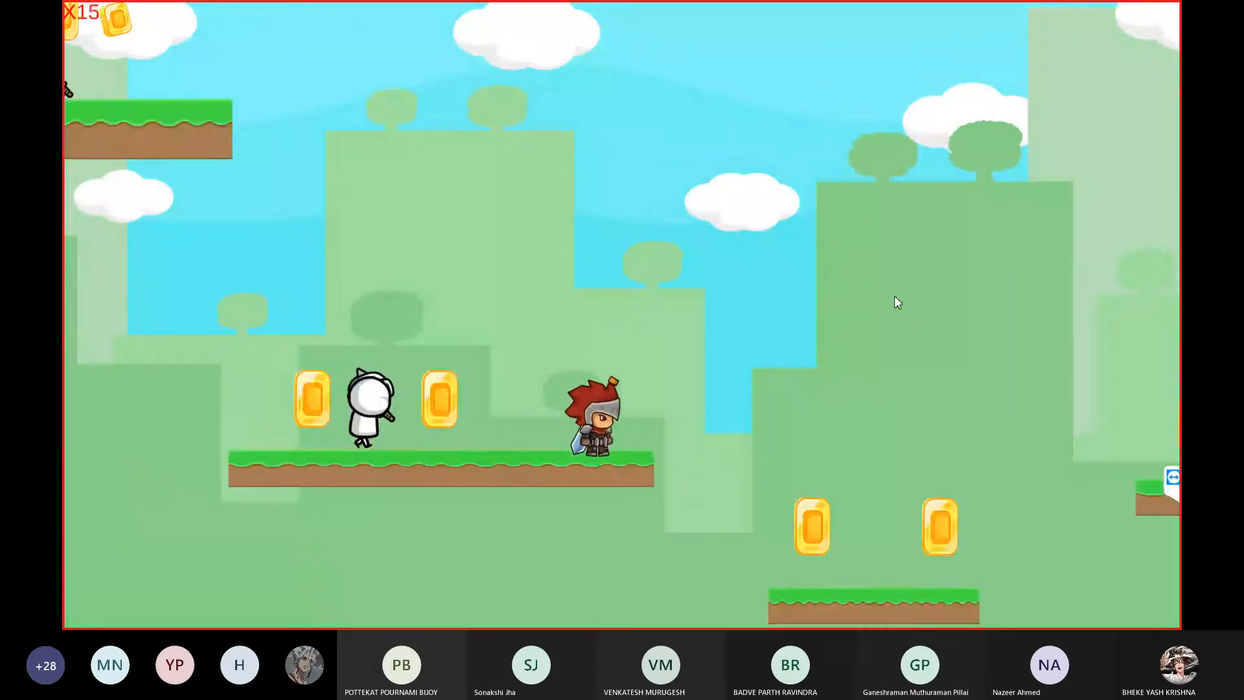
key(space)
key(Right)
key(space)
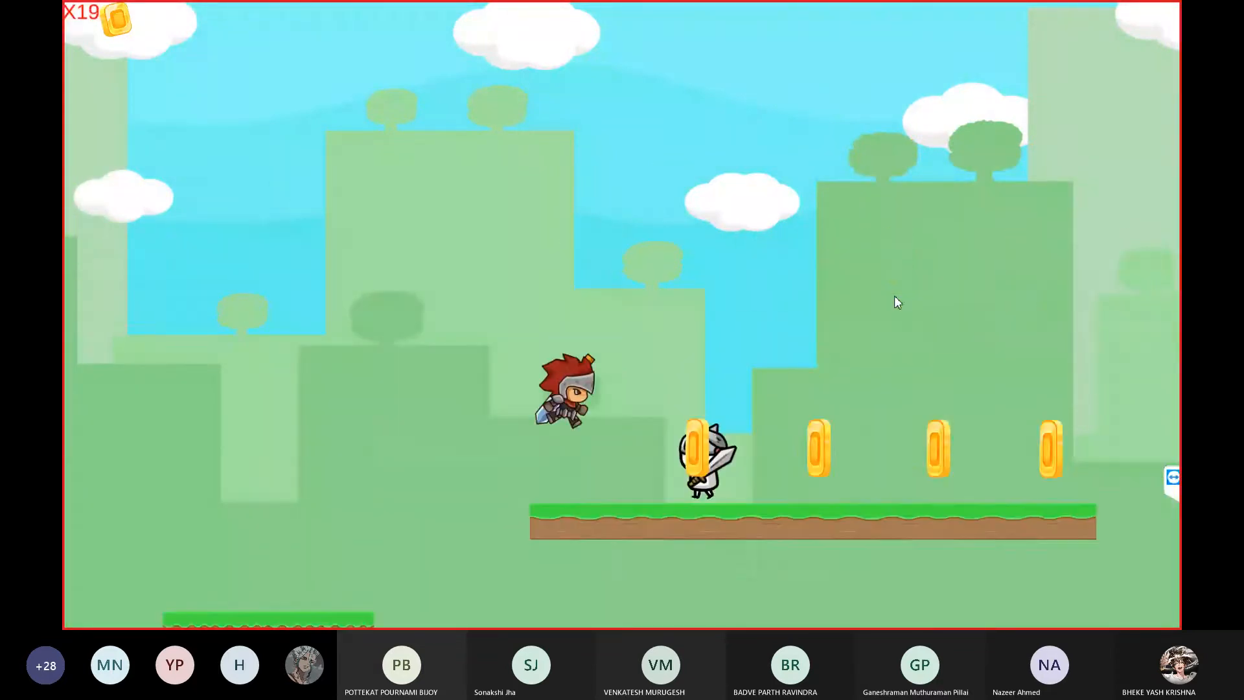
key(space)
key(Right)
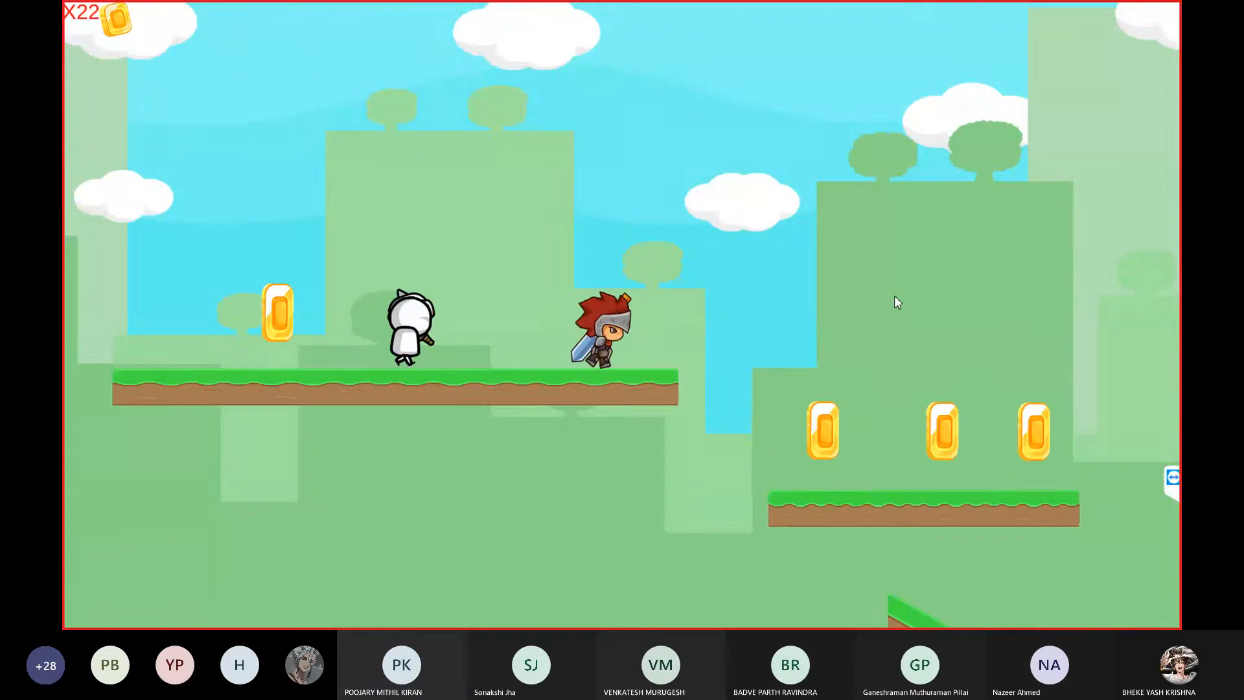
key(space)
key(Right)
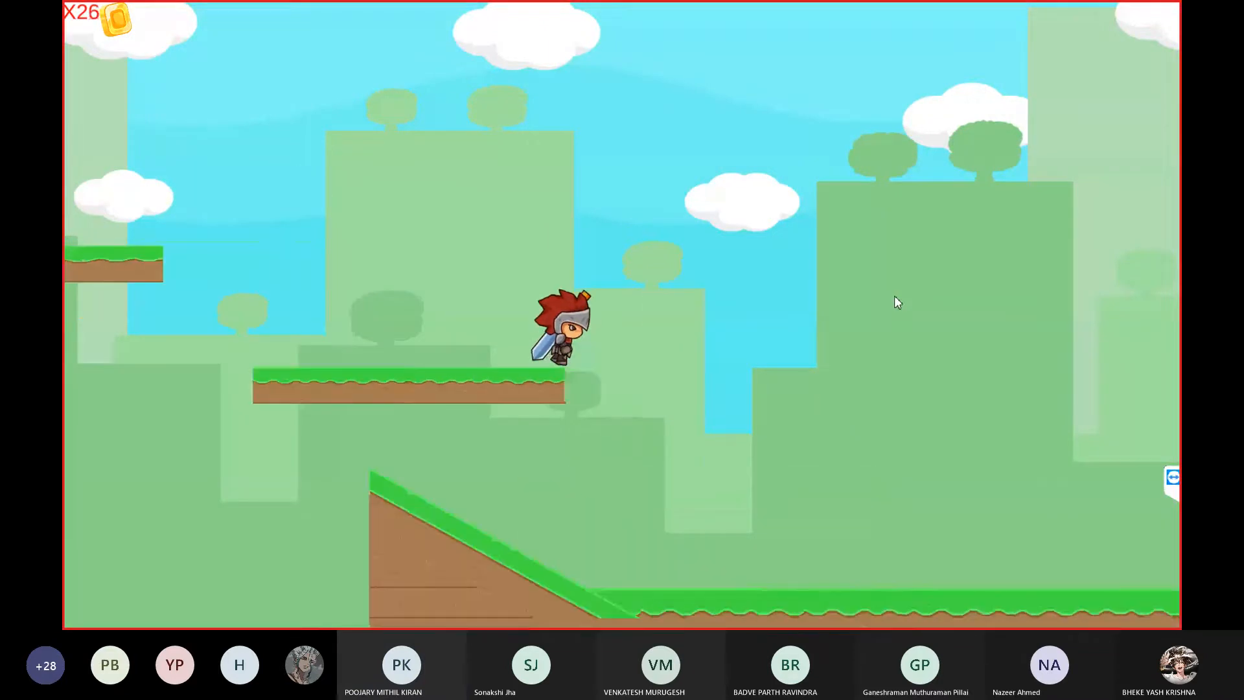
key(Right)
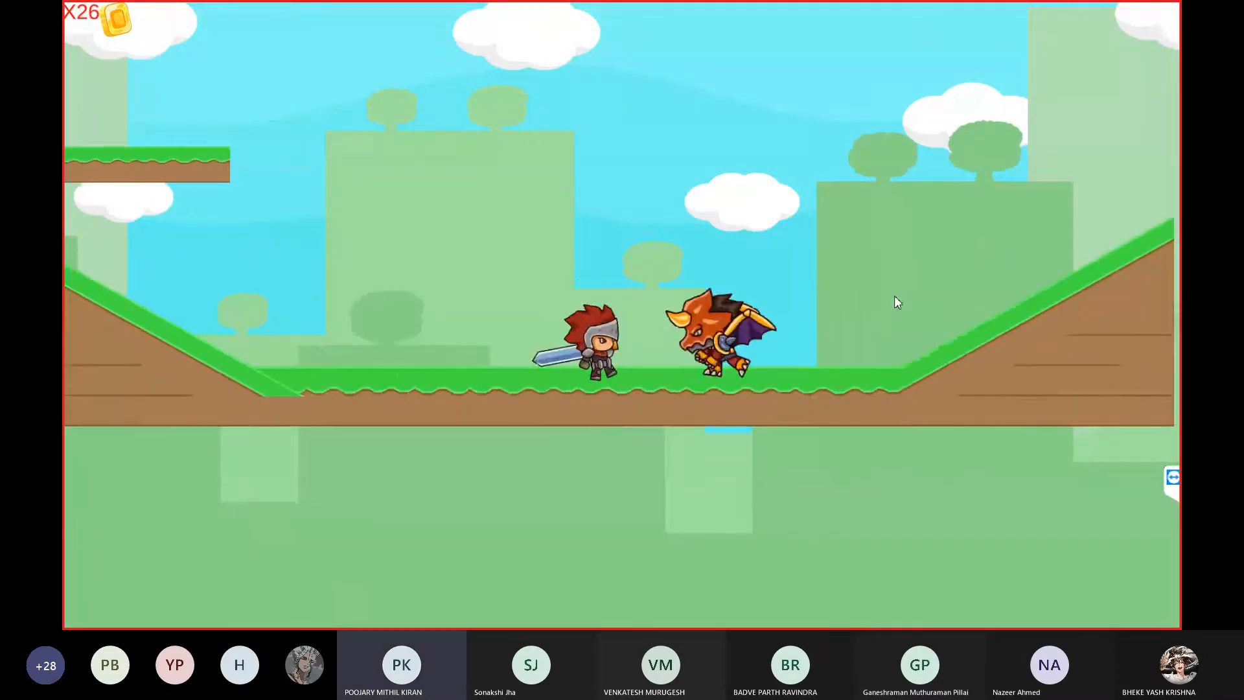
Move the knight around the dragon boss and fight it with the sword
key(Left)
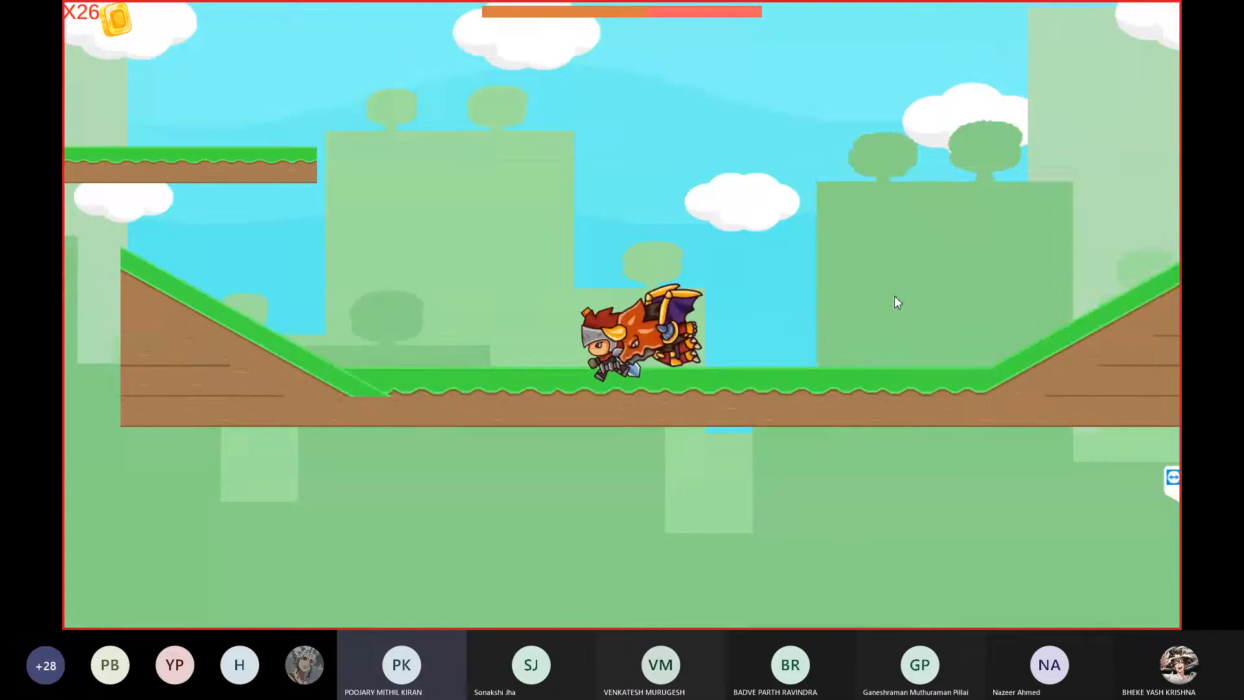
key(space)
key(Right)
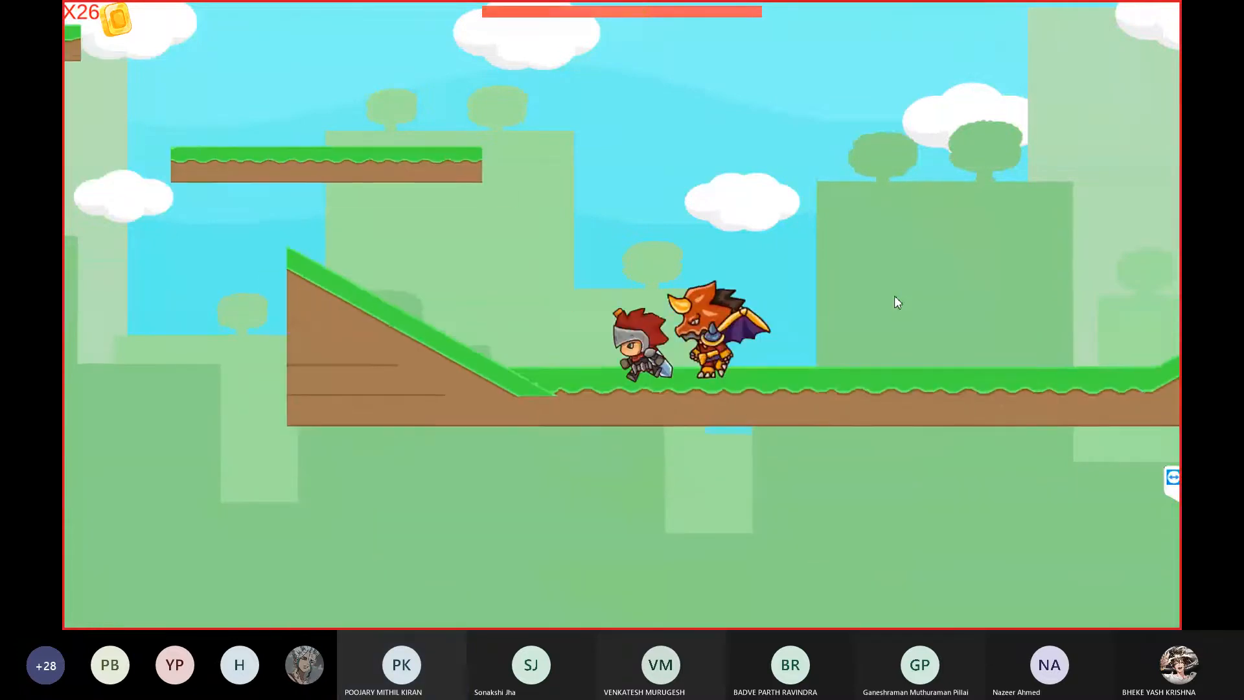
key(space)
key(Left)
key(Right)
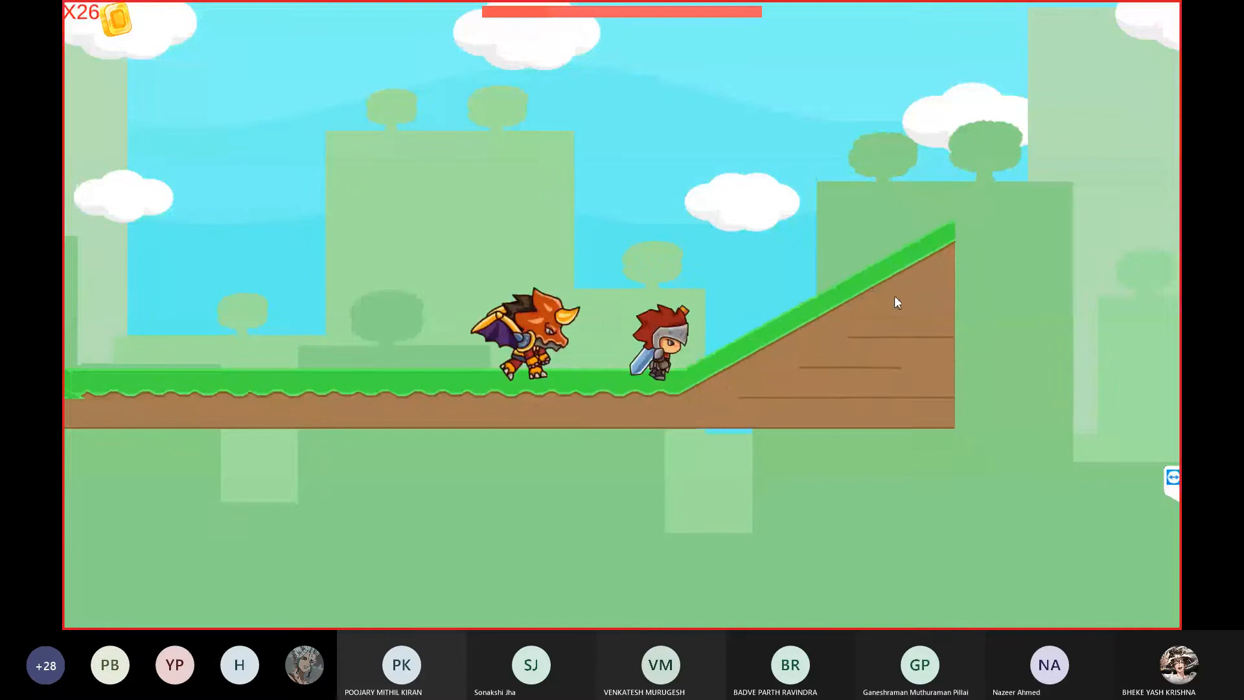
key(Left)
click(1085, 494)
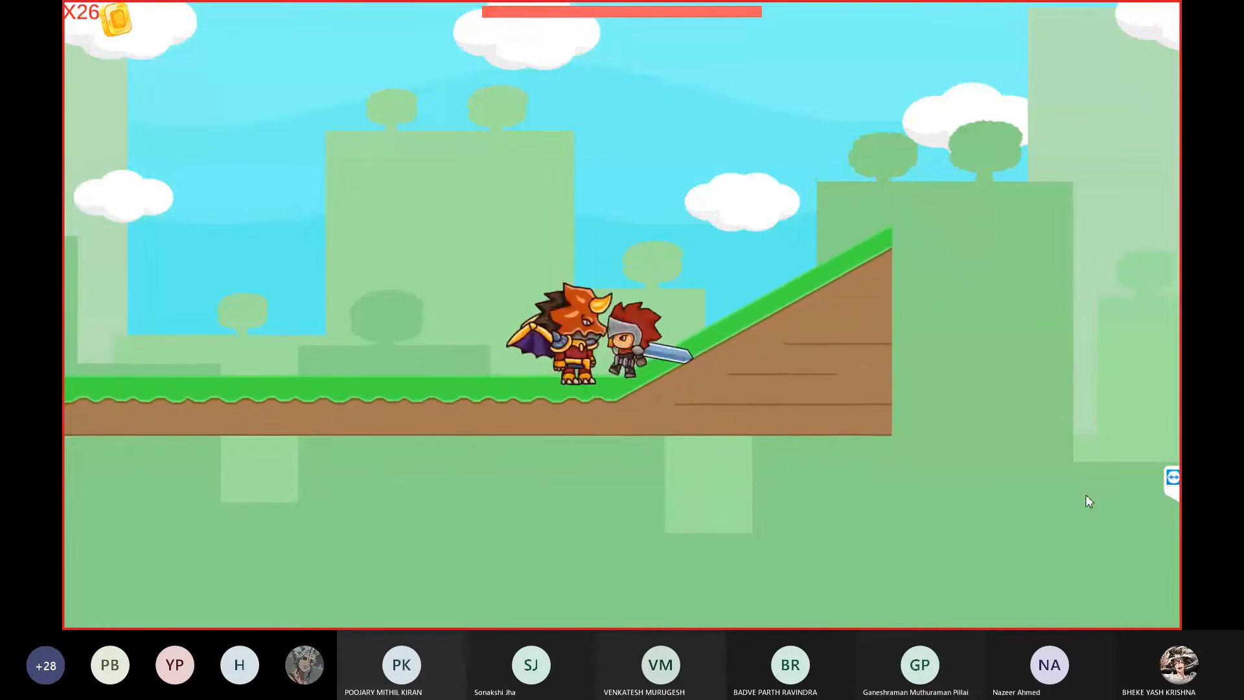
key(Right)
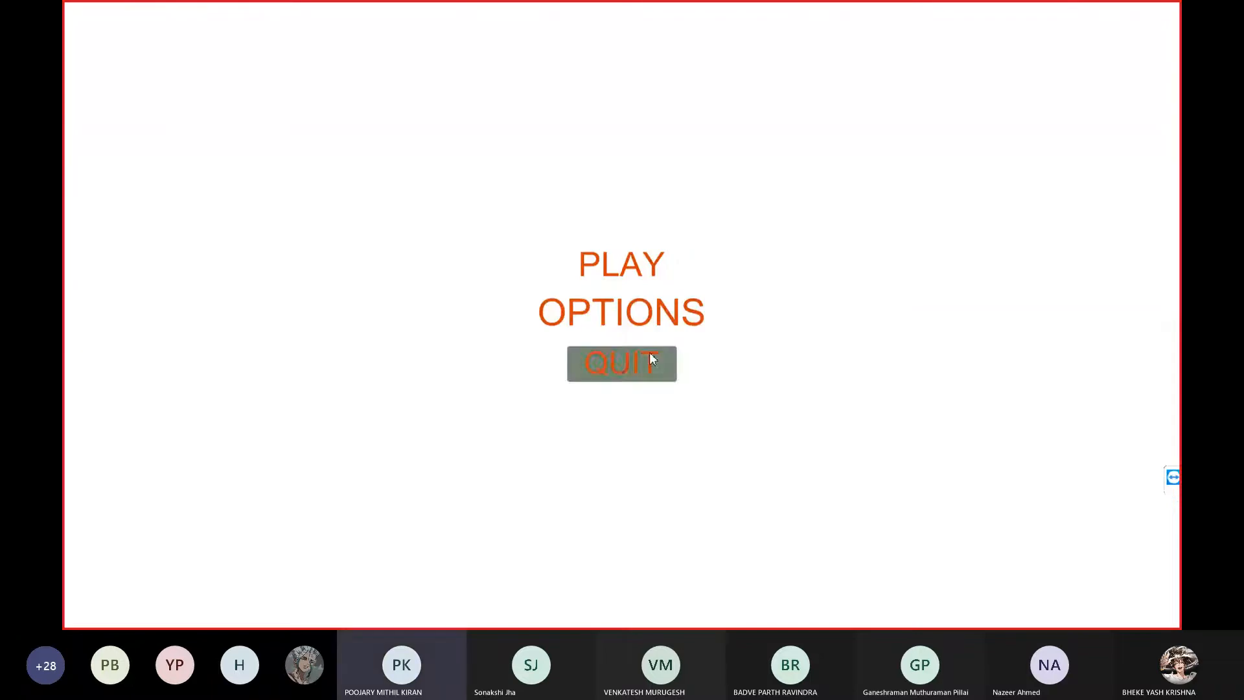
Quit the game from its main menu and close the 2doldgame folder window
click(650, 357)
click(1132, 63)
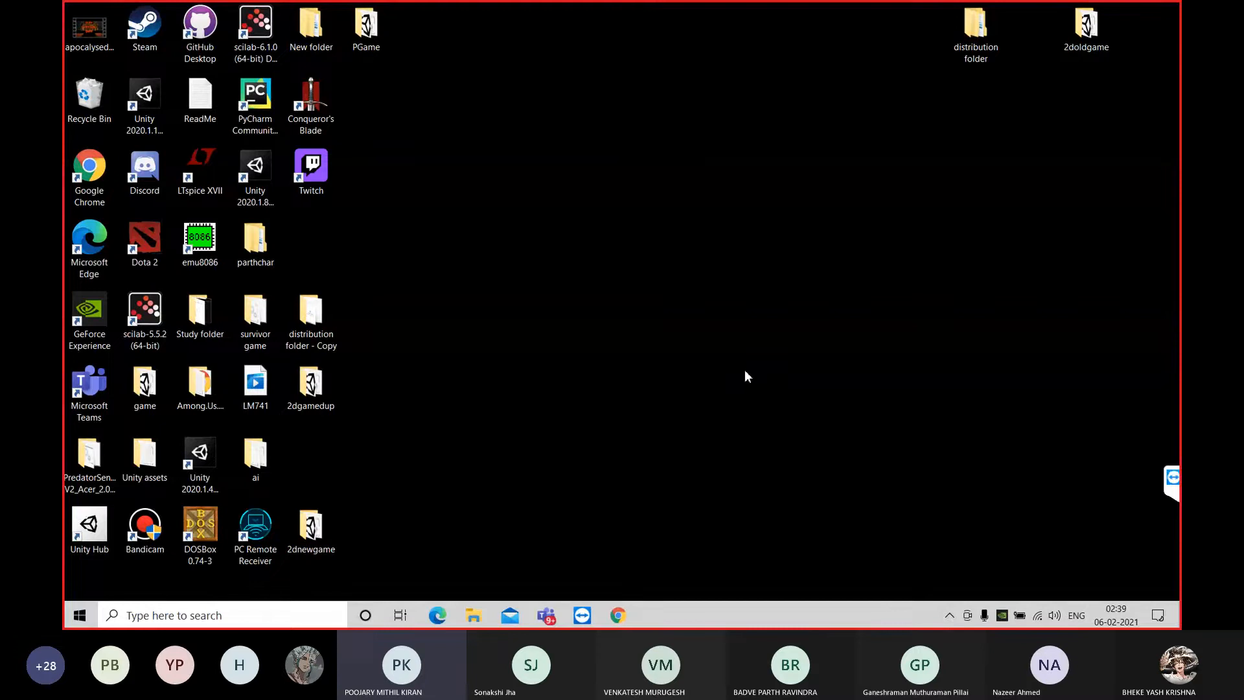
Launch Unity Hub from the desktop and reposition its window clear of the desktop shortcuts
mouse_move(686, 17)
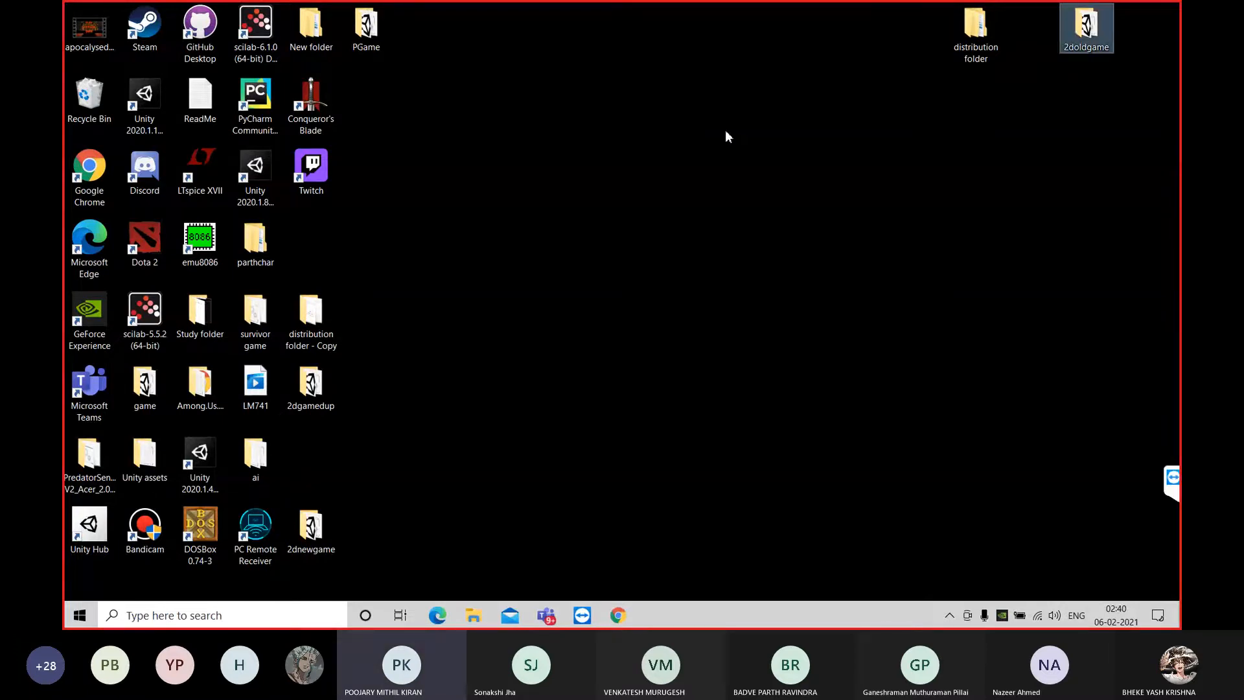
double_click(90, 526)
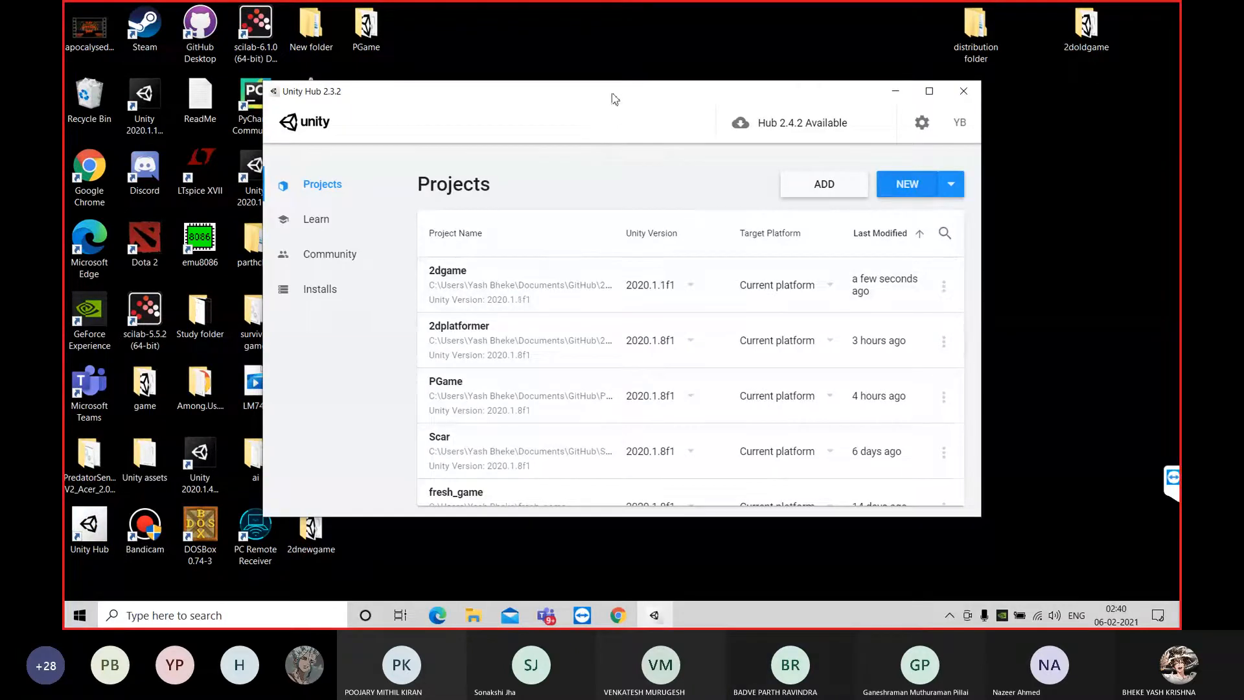
drag(647, 91, 789, 97)
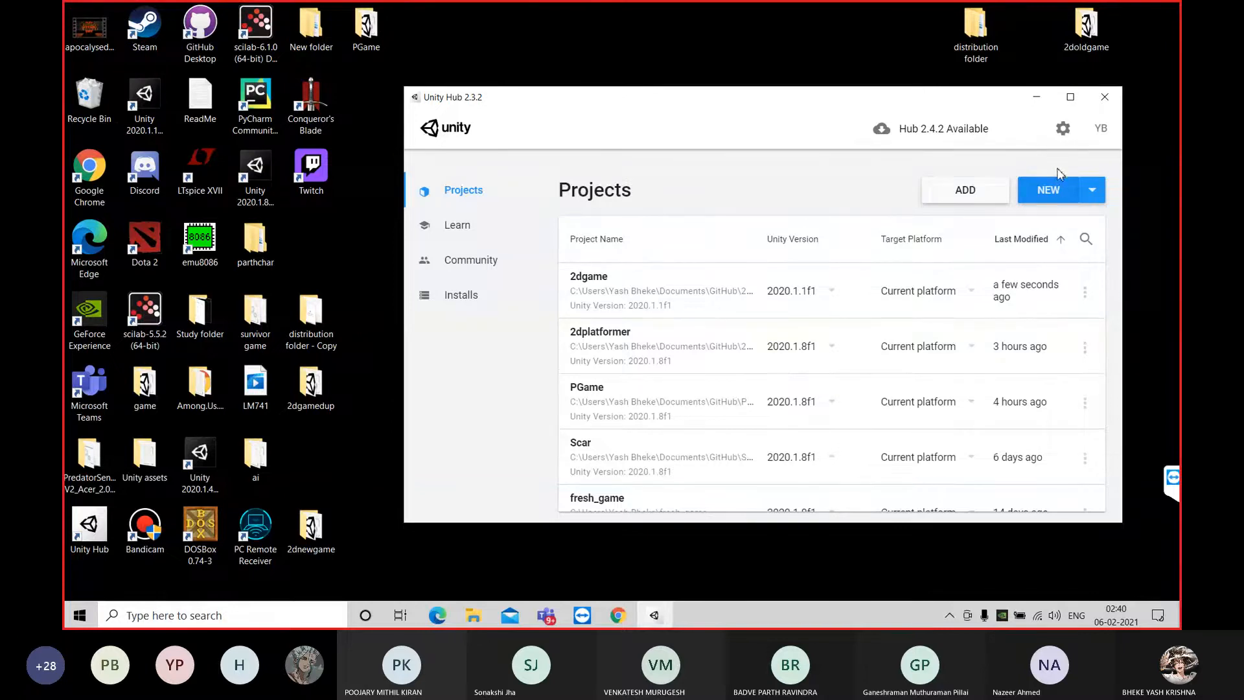
Create a new Unity project from the 2D template, named Dragon Slayer, in the default GitHub location
click(1049, 191)
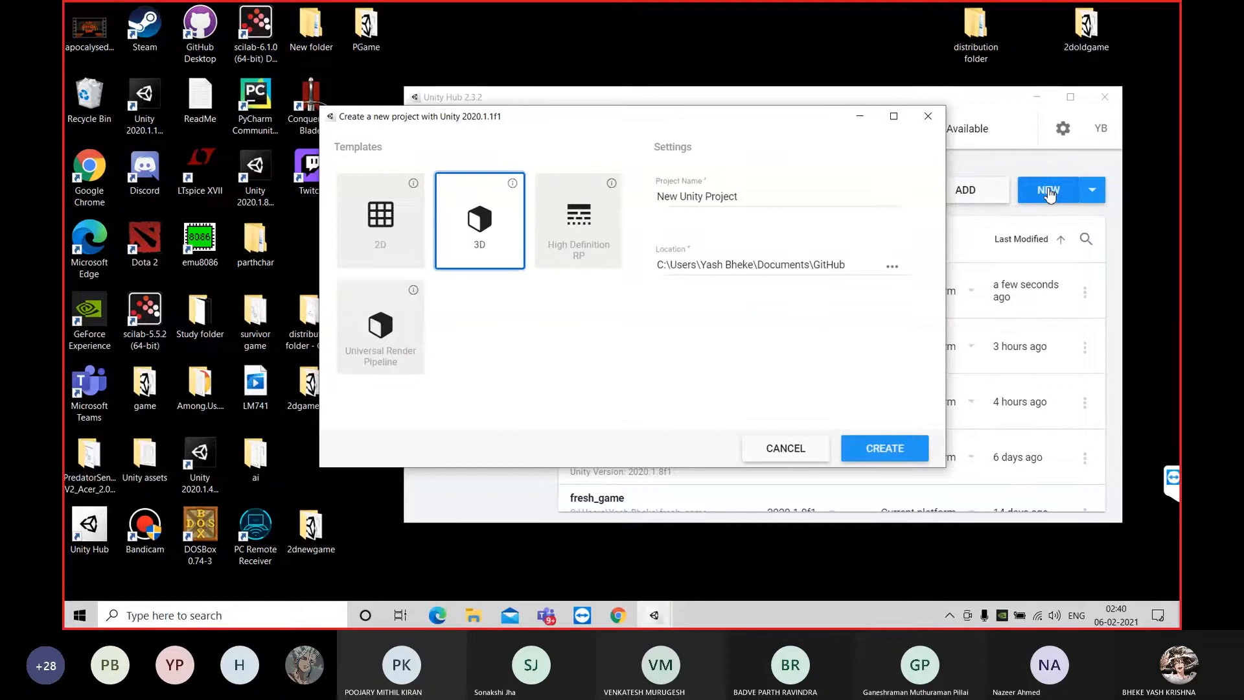
click(391, 222)
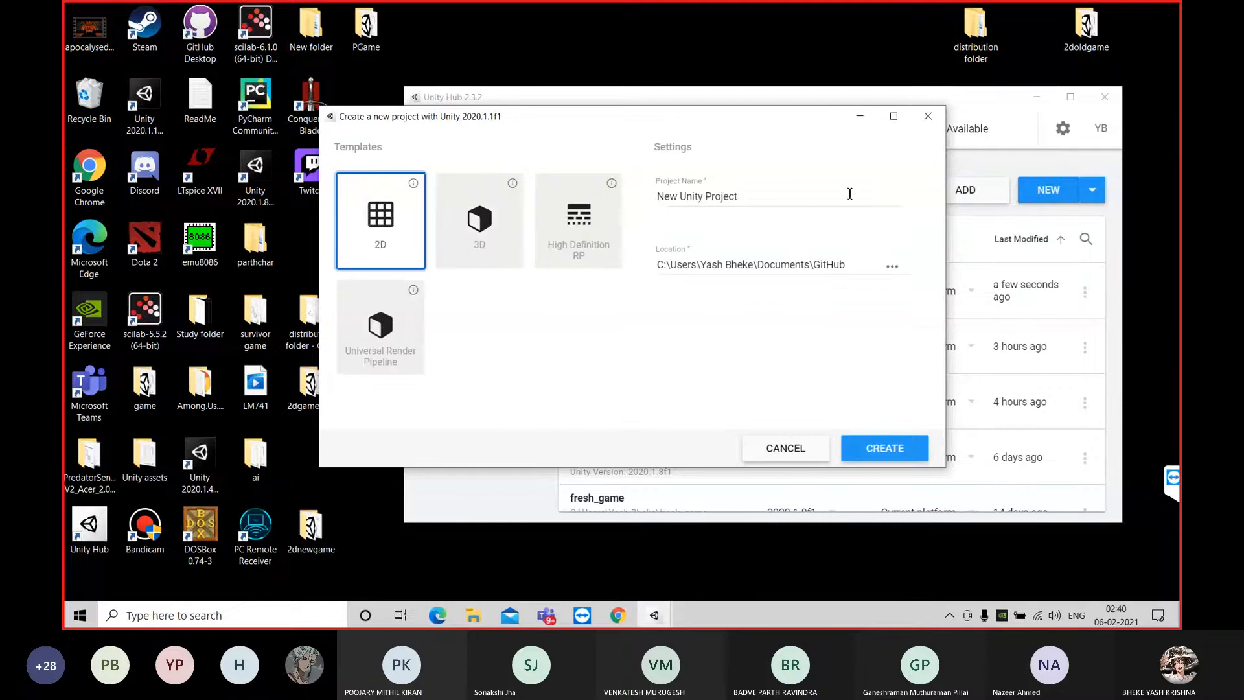
drag(827, 194, 656, 195)
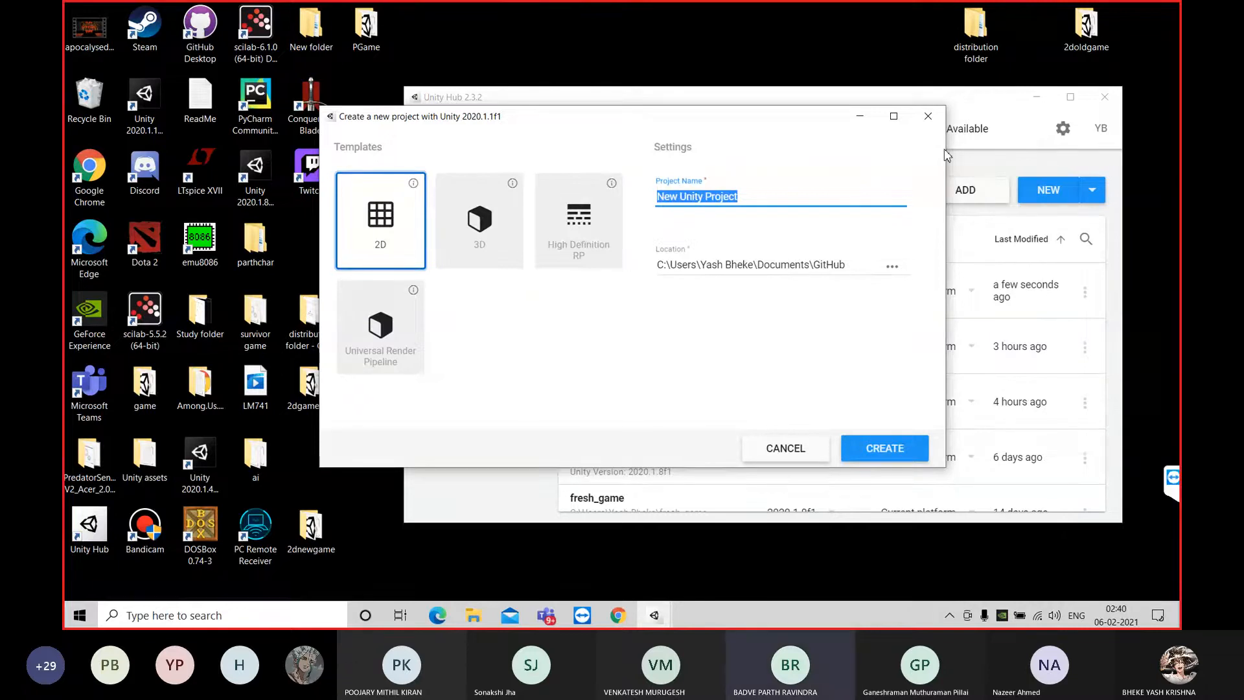
text(Dragon Slayer)
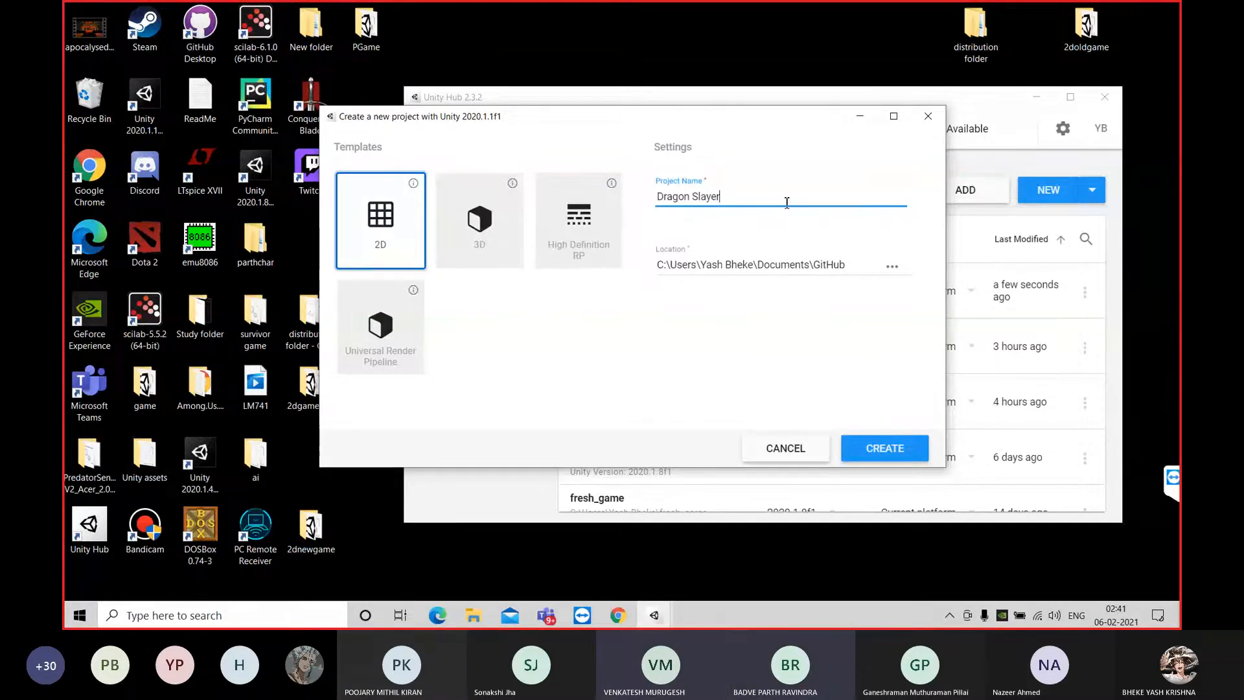
drag(691, 121, 765, 78)
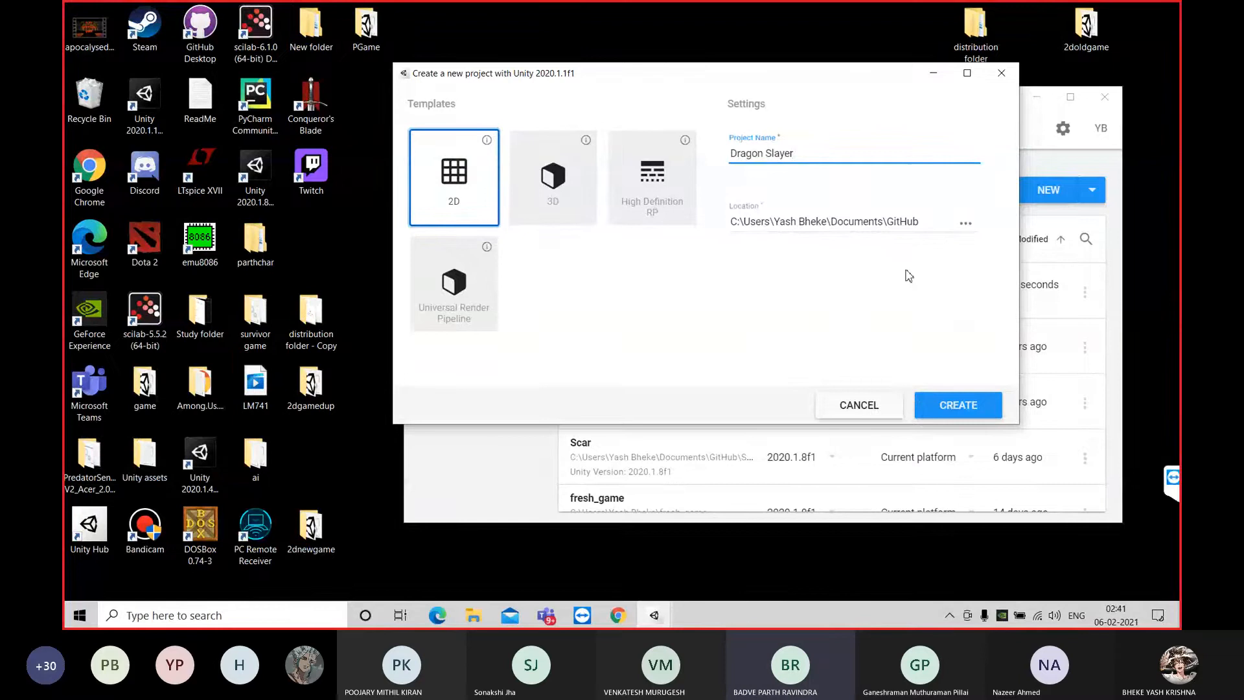
click(962, 407)
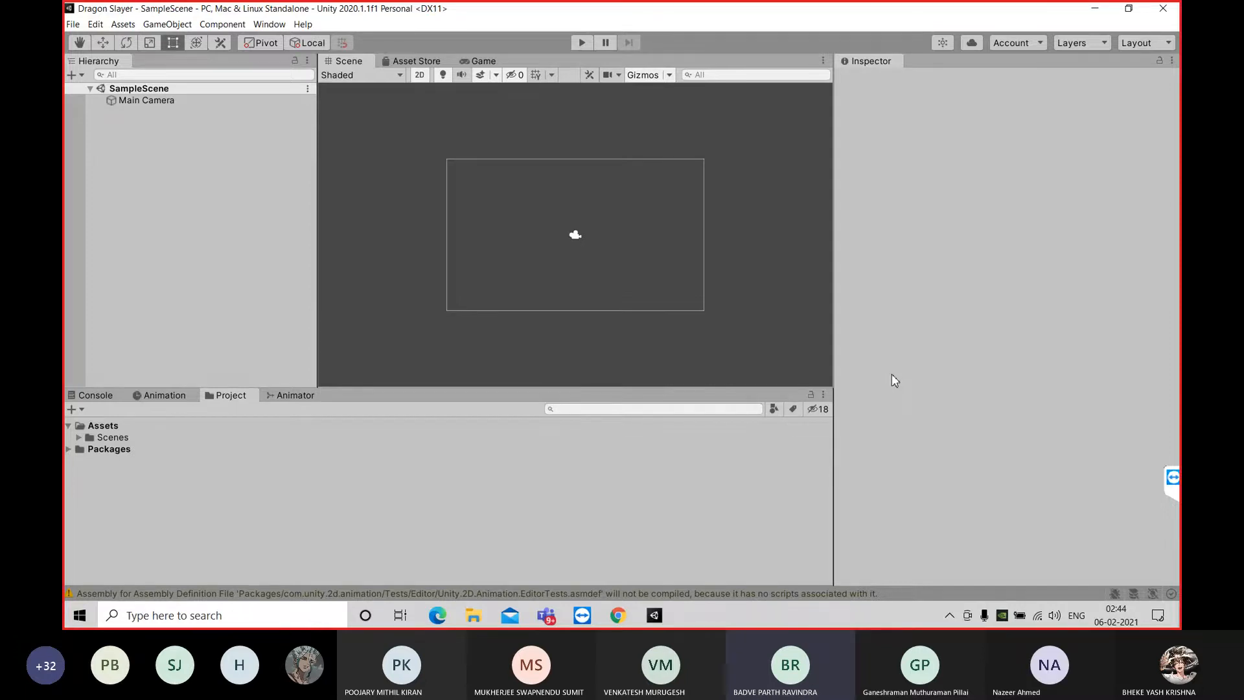
click(1091, 12)
double_click(89, 526)
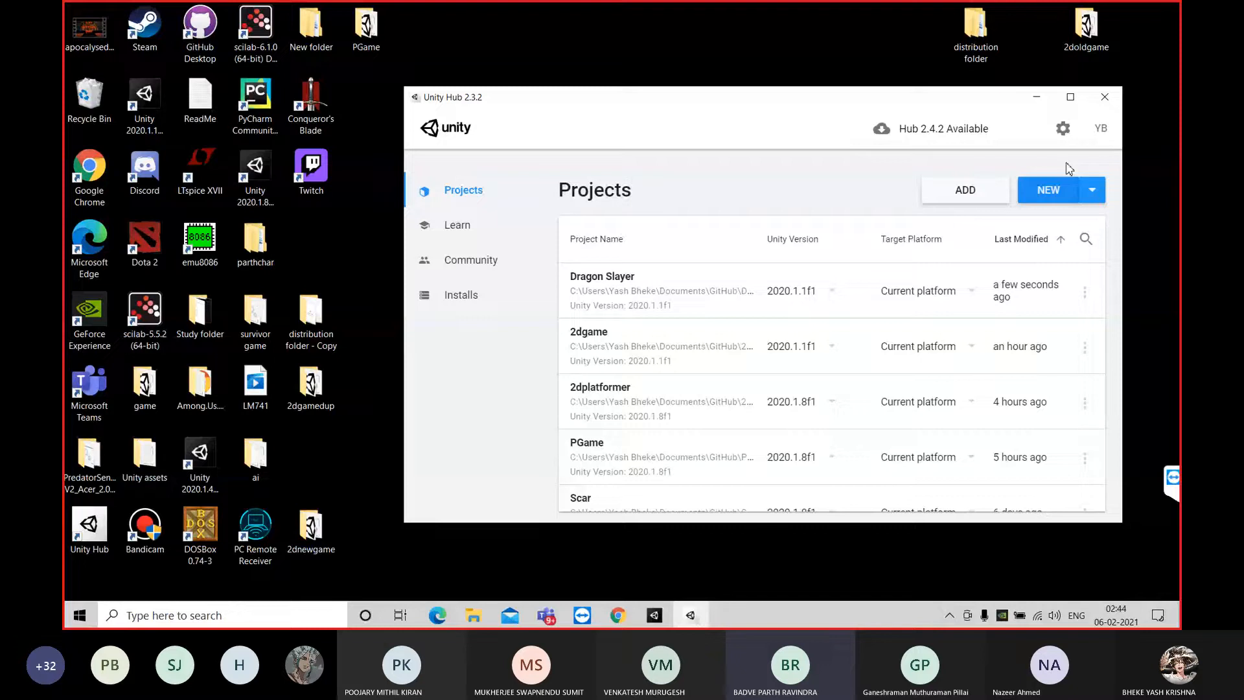
click(1050, 190)
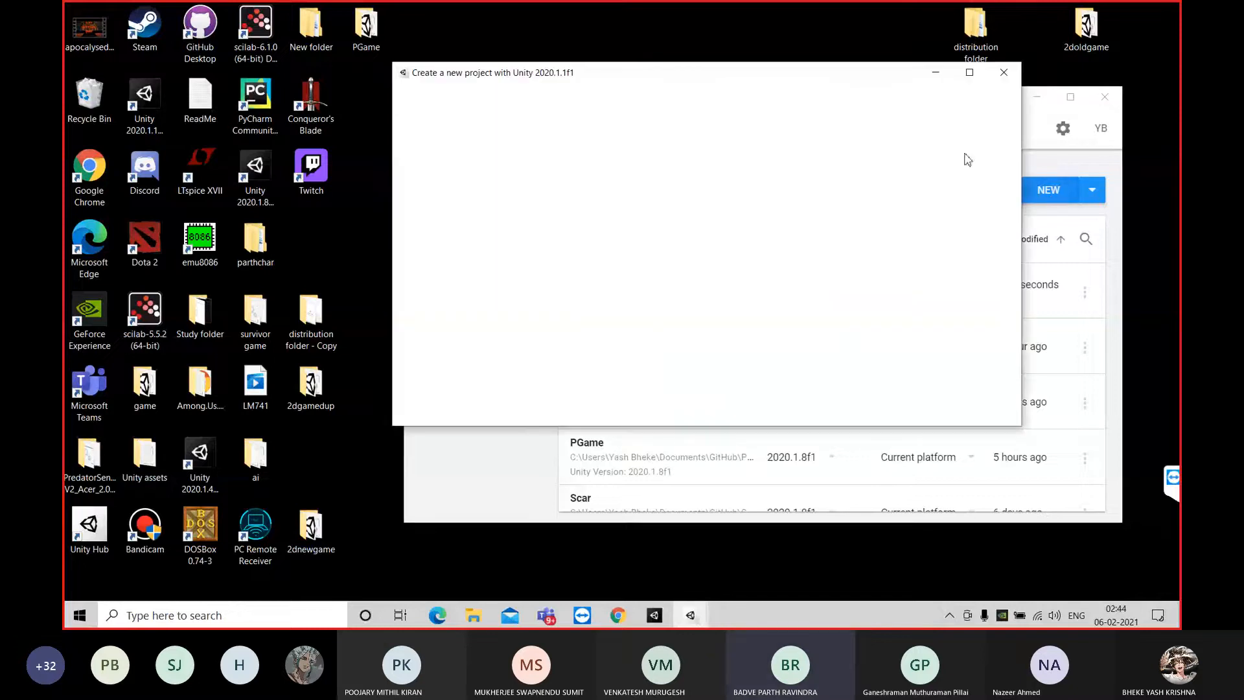
click(471, 151)
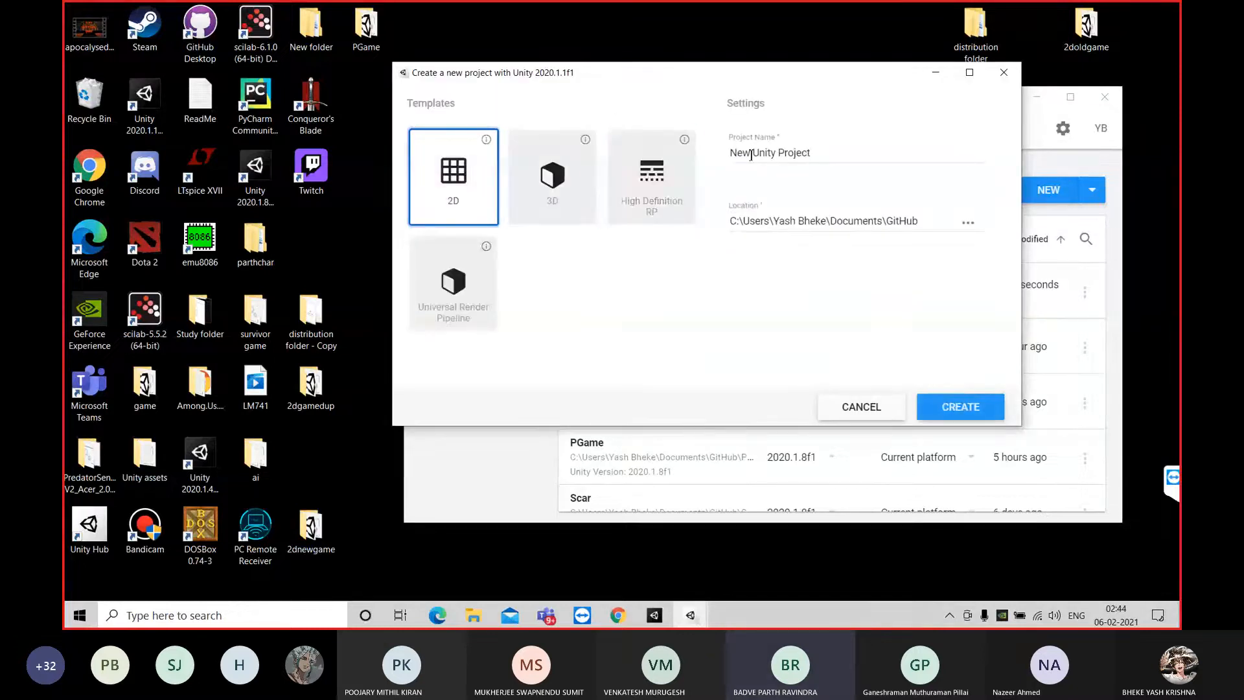
drag(812, 153, 720, 169)
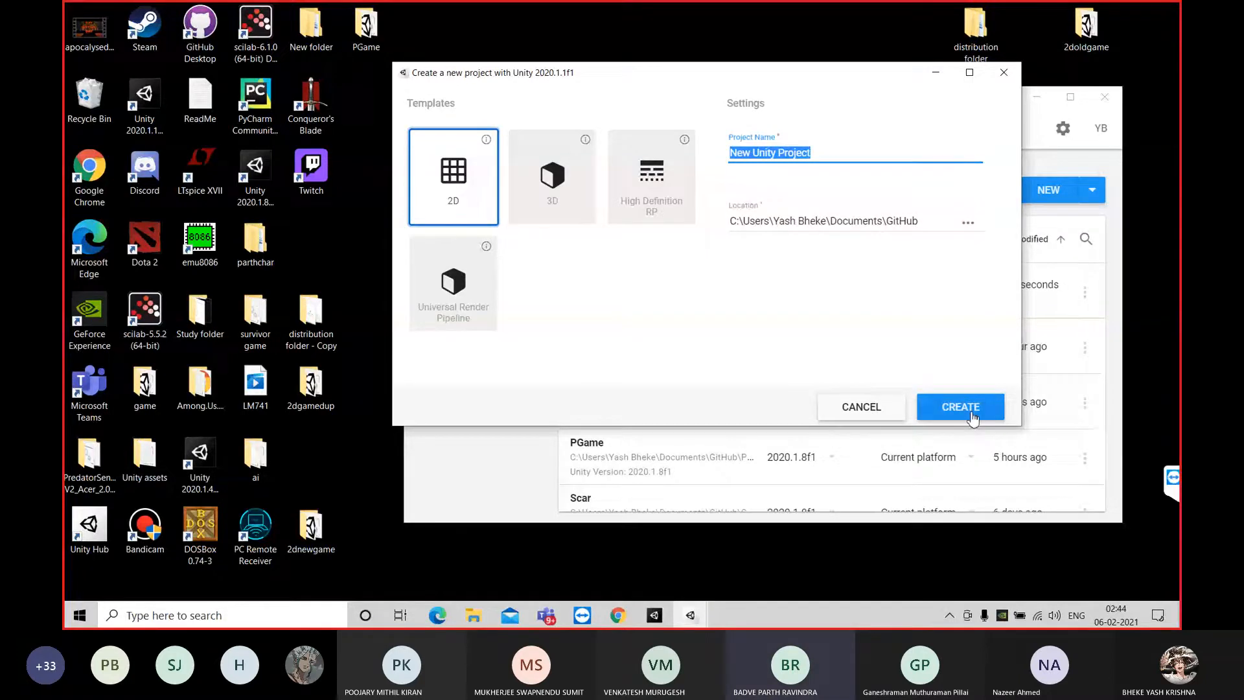
click(1005, 74)
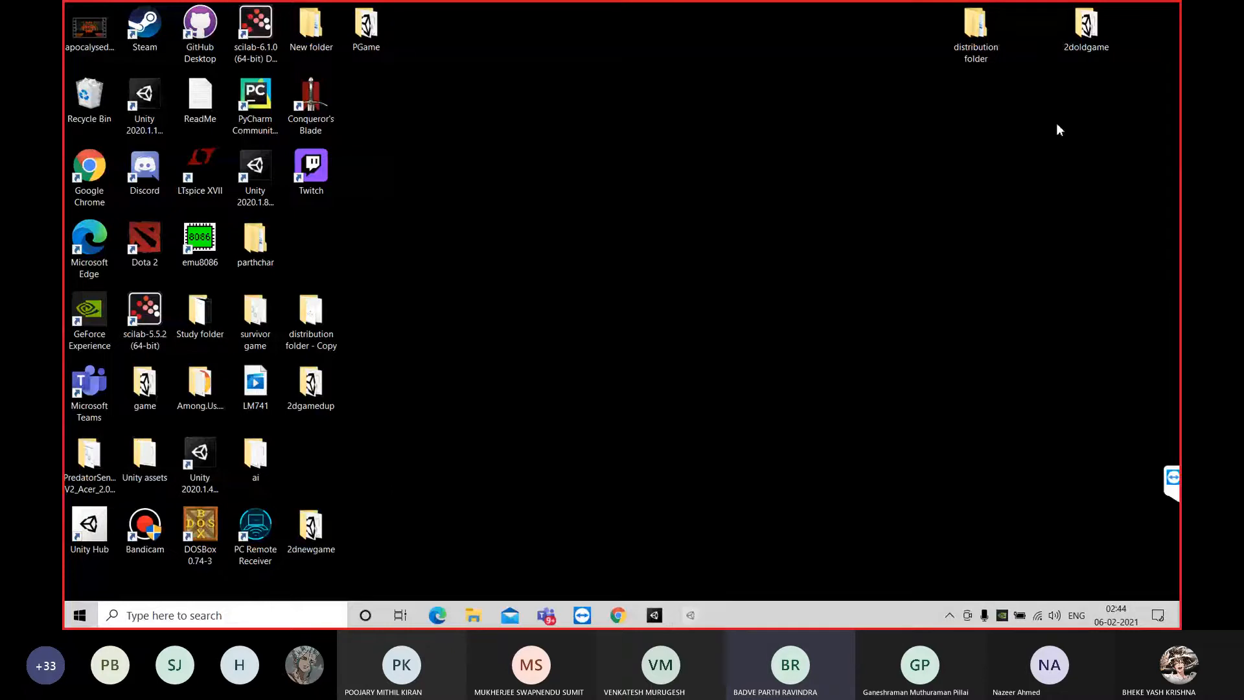
click(666, 615)
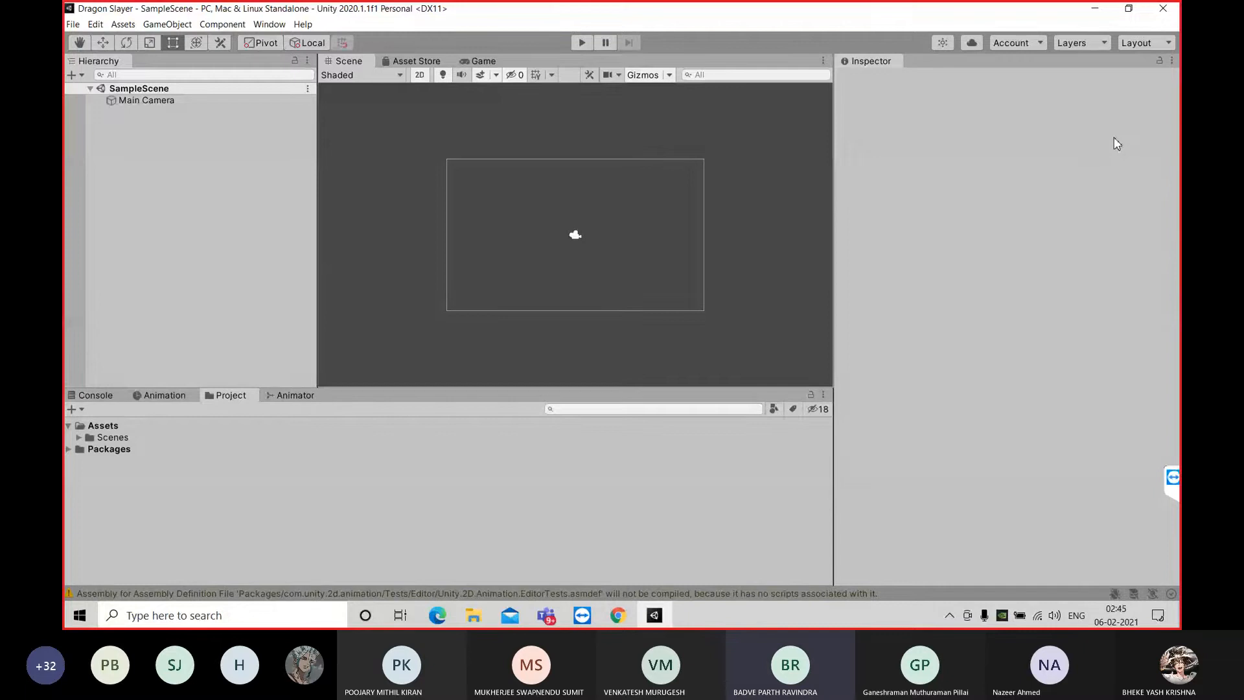
Shrink the Unity editor window and open the desktop's distribution folder in a window beside it
click(1129, 9)
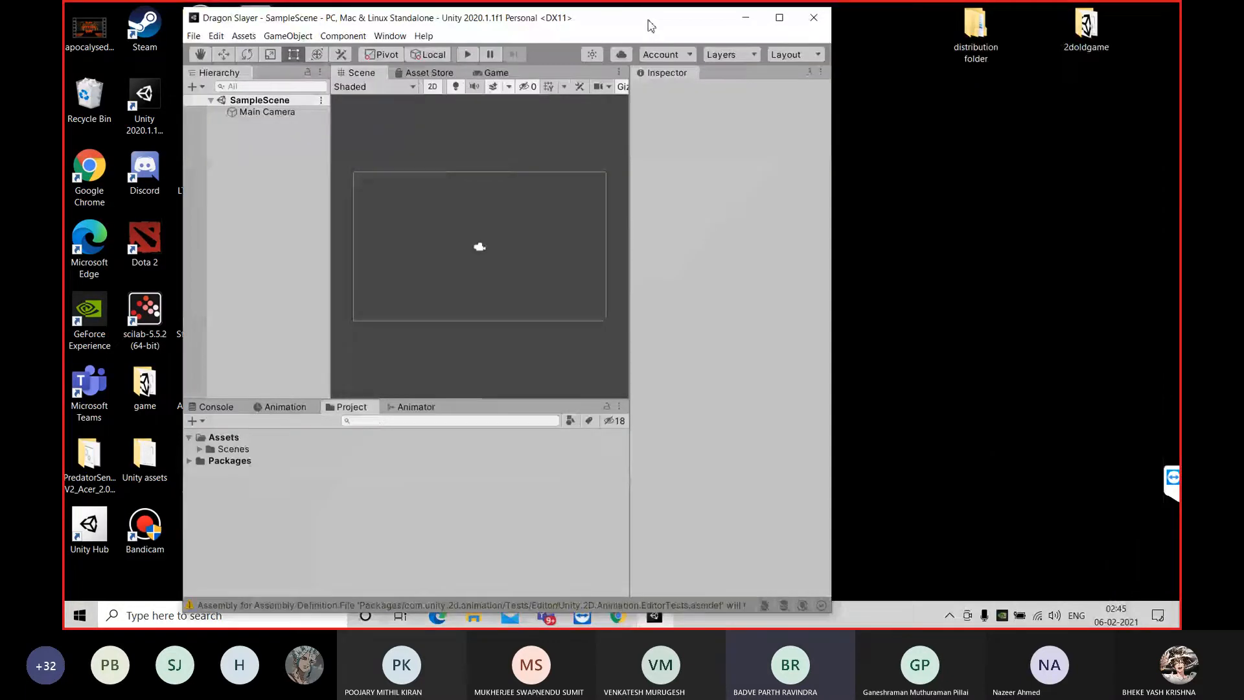
drag(974, 31, 1024, 185)
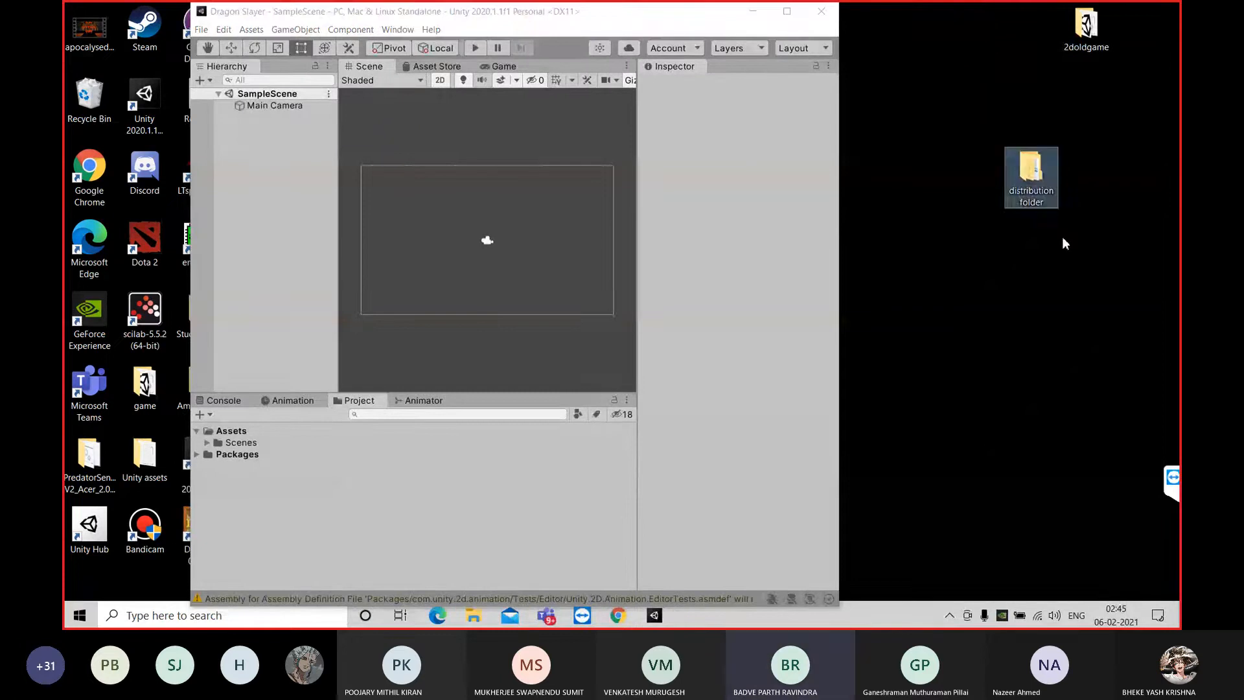
double_click(1029, 165)
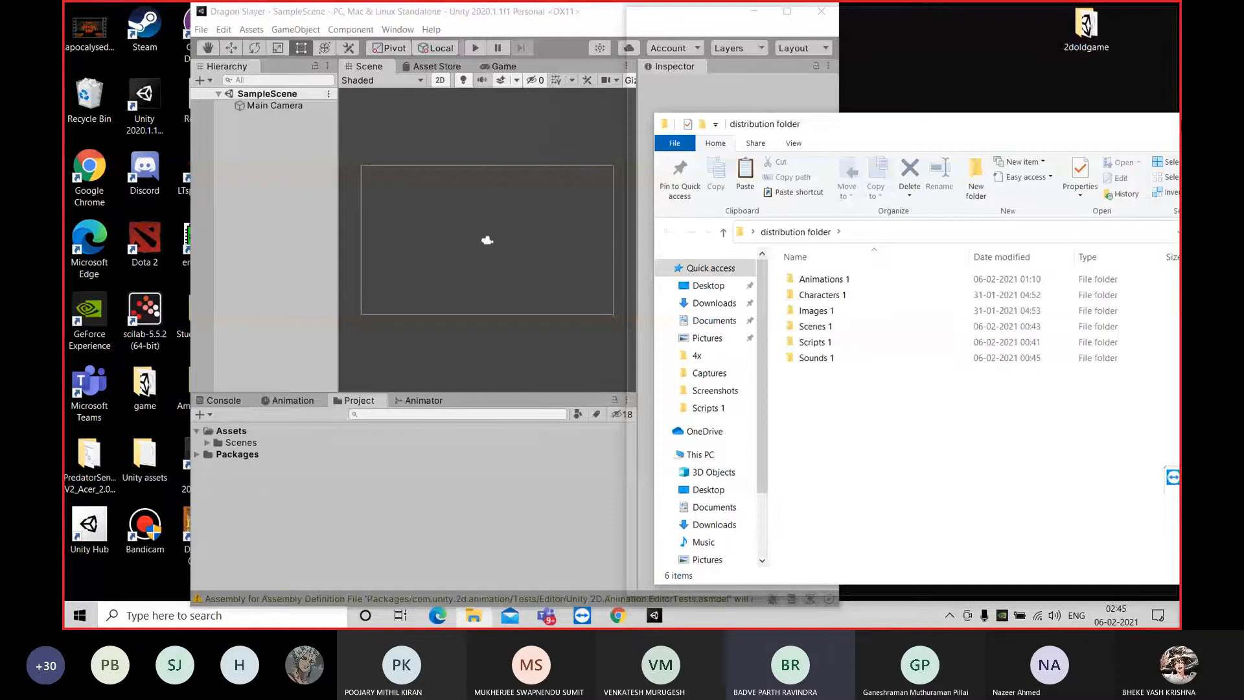
drag(1176, 124, 1179, 123)
click(1130, 11)
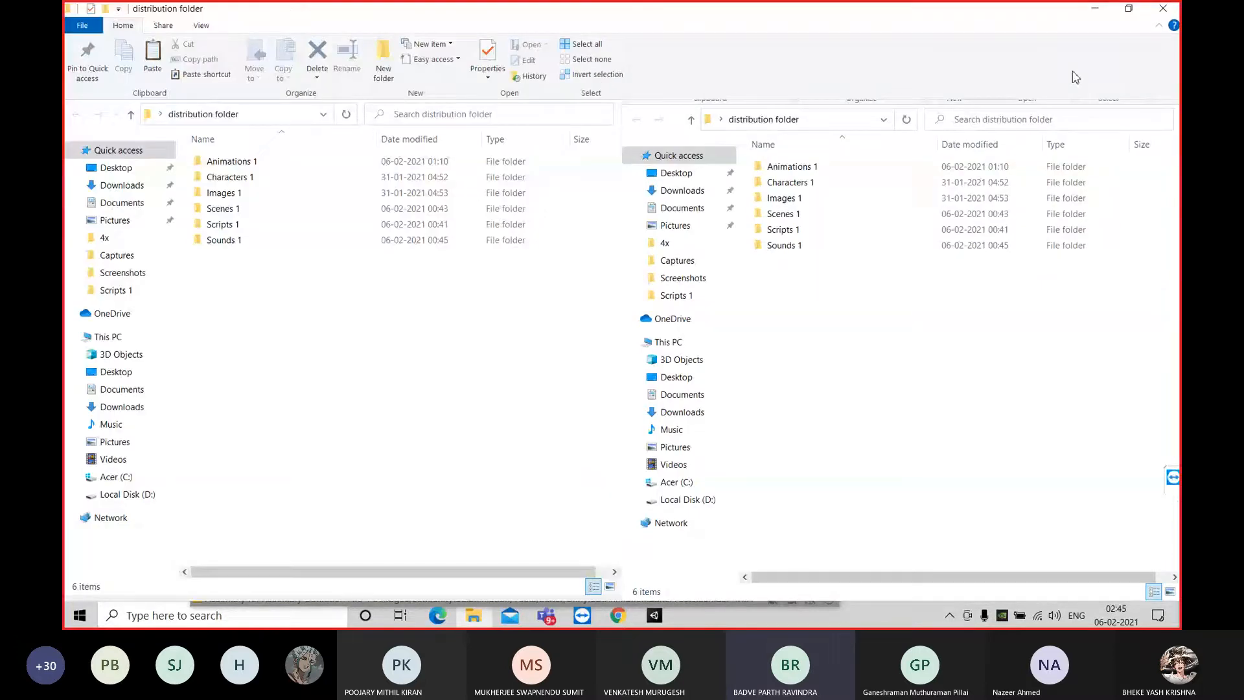
click(1135, 12)
drag(686, 13, 966, 126)
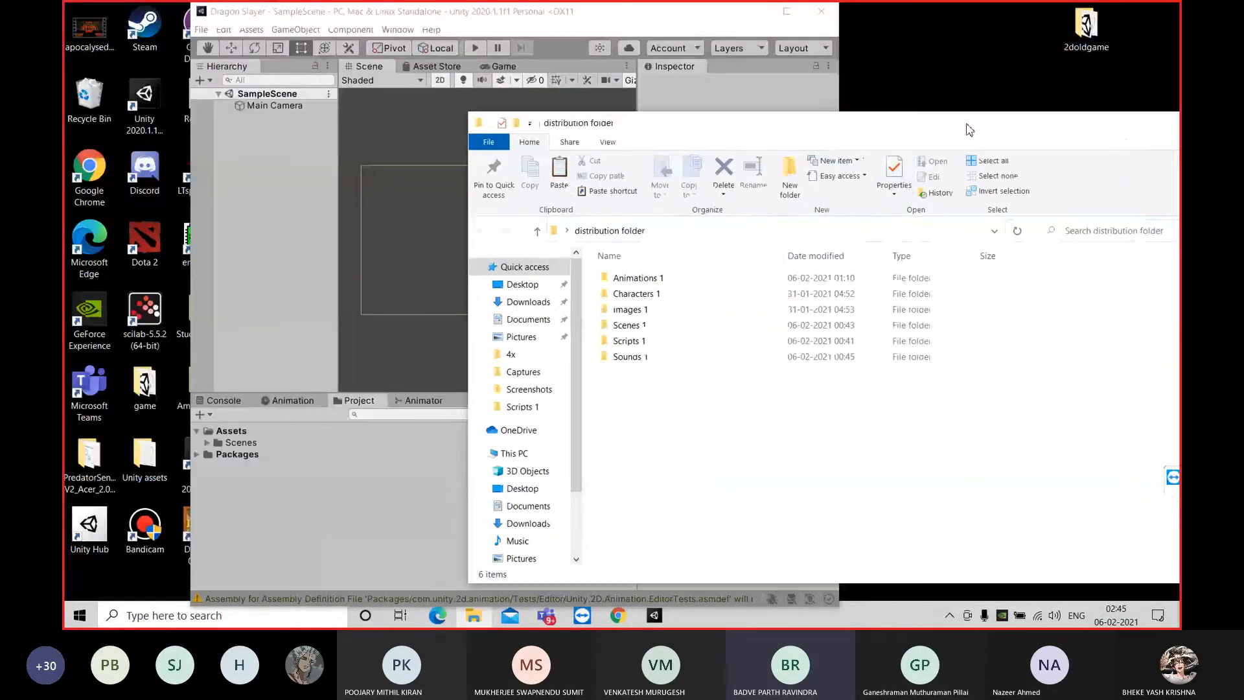
Import the Animations 1, Characters 1, Images 1, Scenes 1, Scripts 1 and Sounds 1 folders into the project's Assets folder
drag(755, 439, 675, 281)
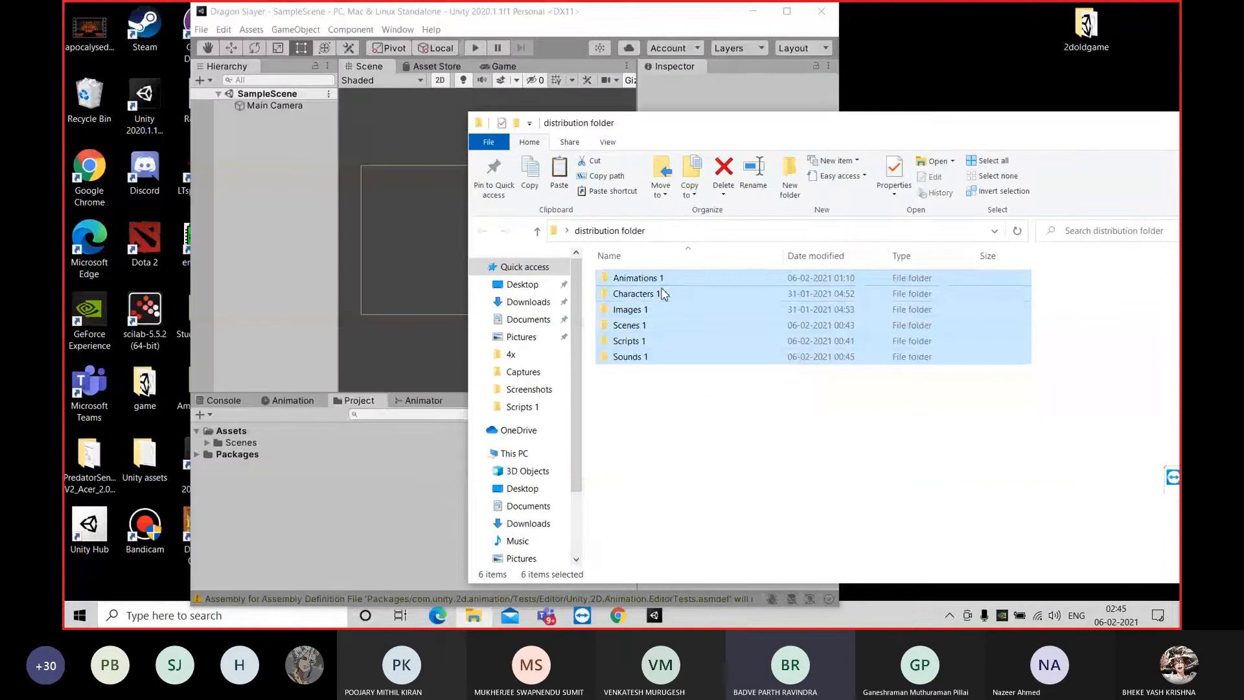
drag(718, 399, 640, 268)
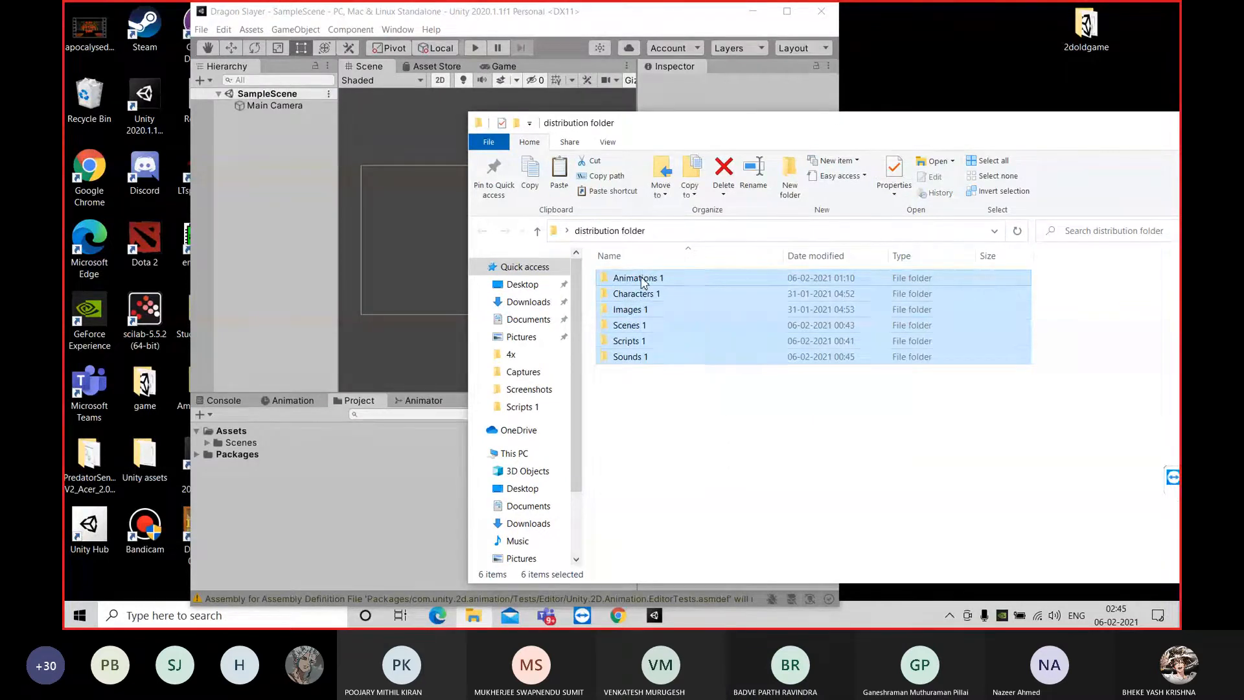
double_click(641, 280)
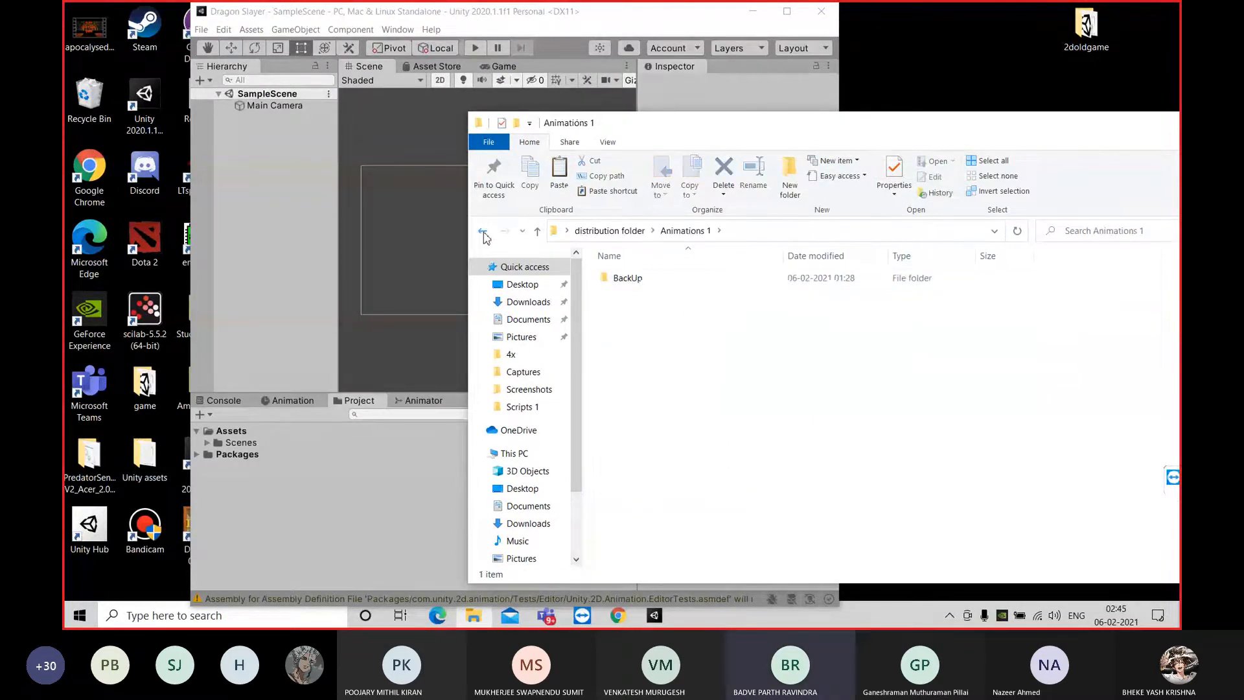
key(alt+Left)
drag(713, 410, 638, 277)
drag(705, 339, 237, 436)
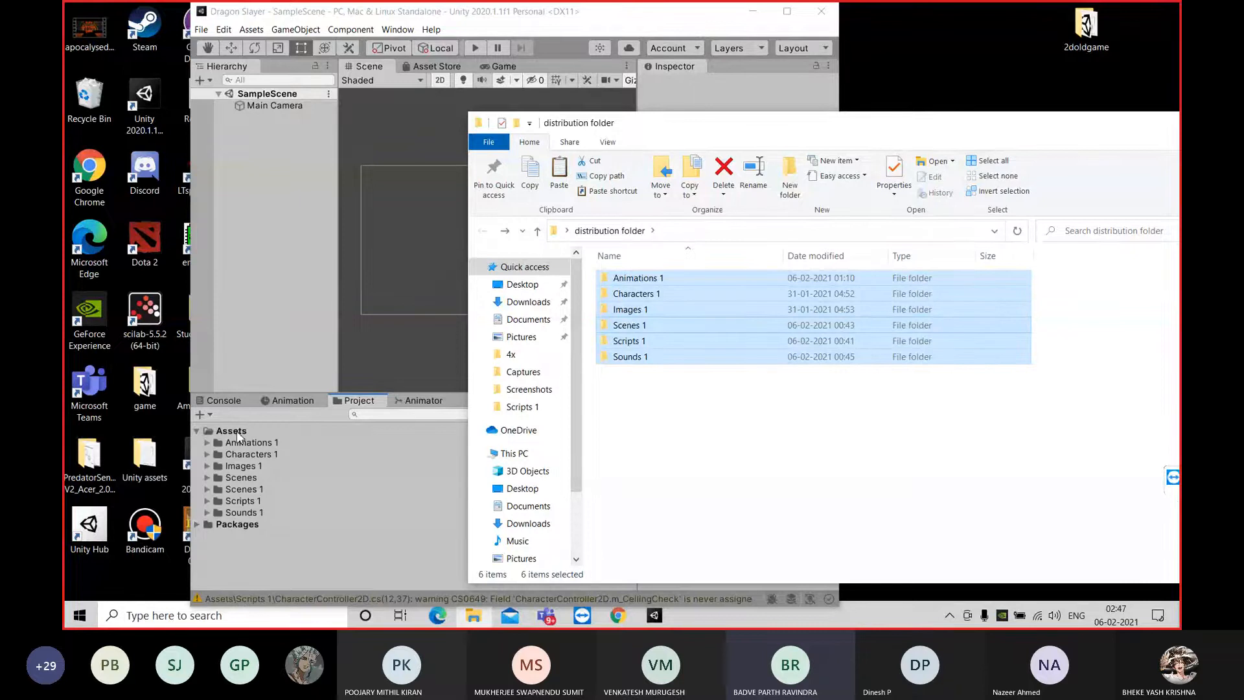
click(283, 298)
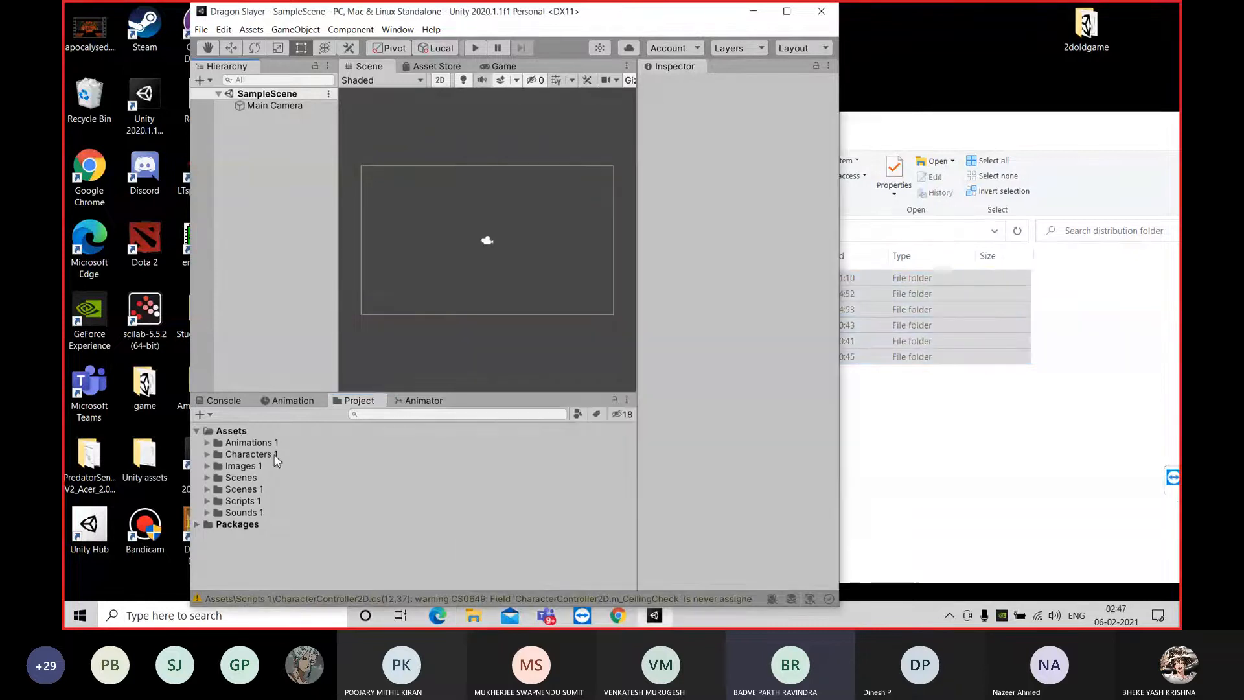
click(247, 431)
click(1029, 384)
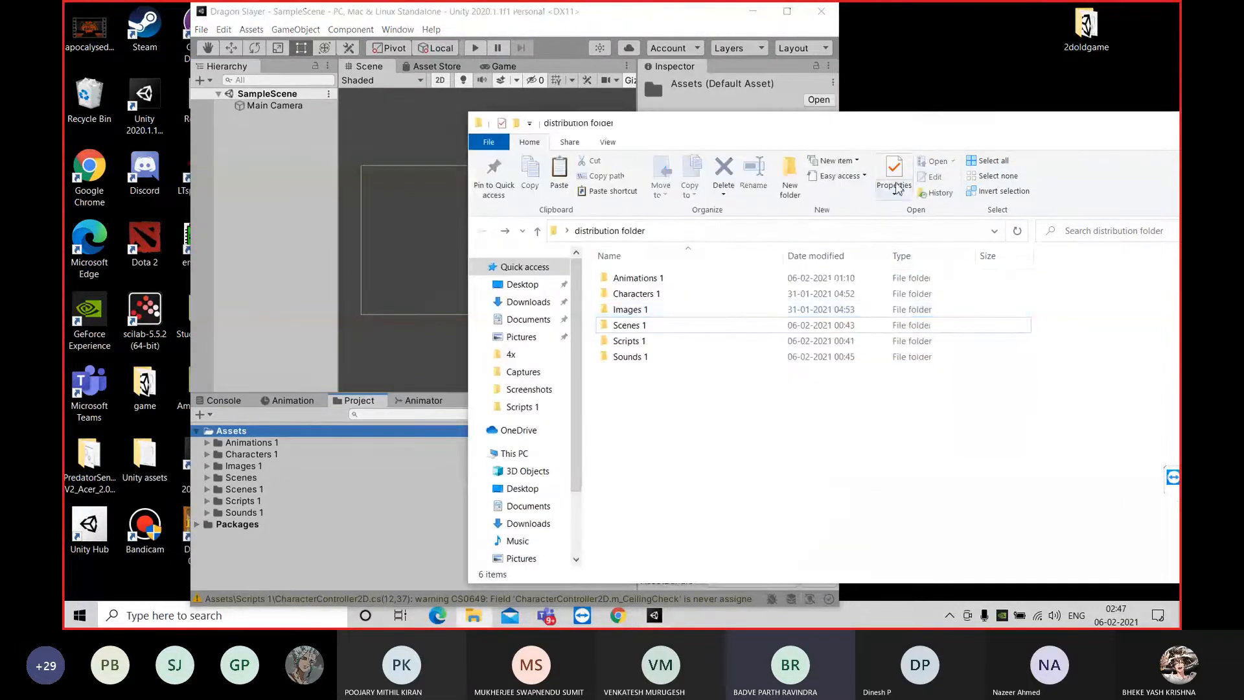
mouse_move(821, 128)
mouse_down()
mouse_move(940, 118)
mouse_move(840, 112)
mouse_up()
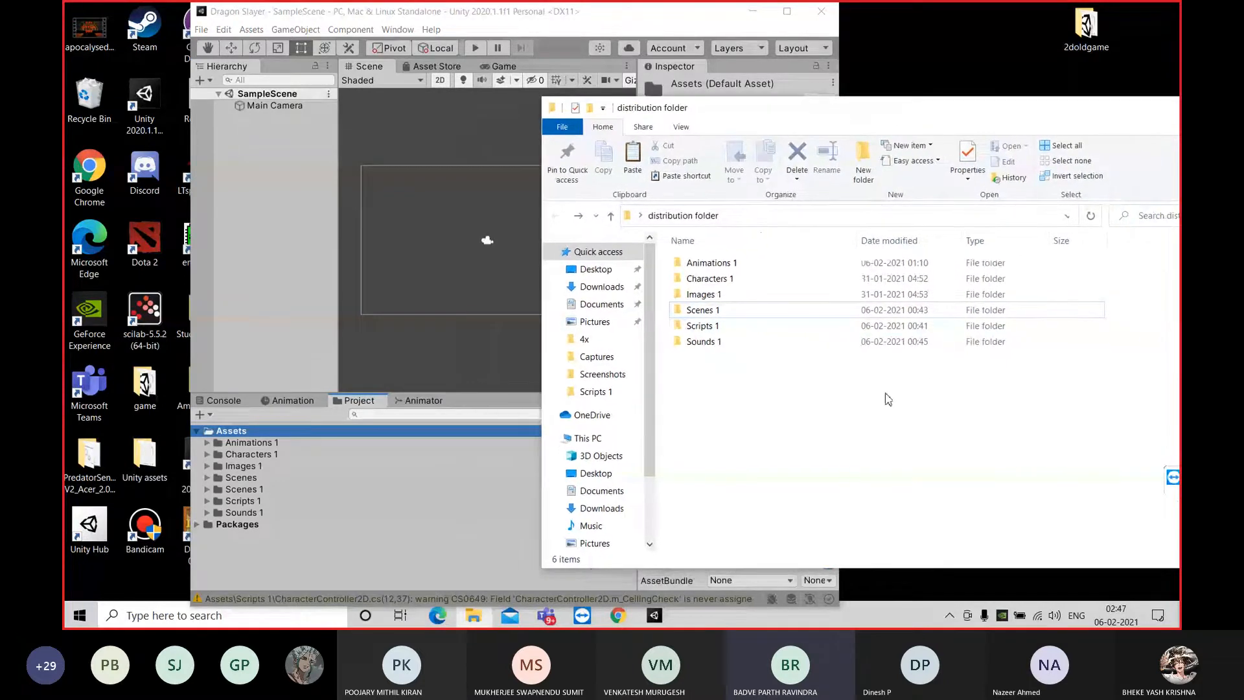
drag(884, 398, 808, 416)
drag(745, 363, 255, 433)
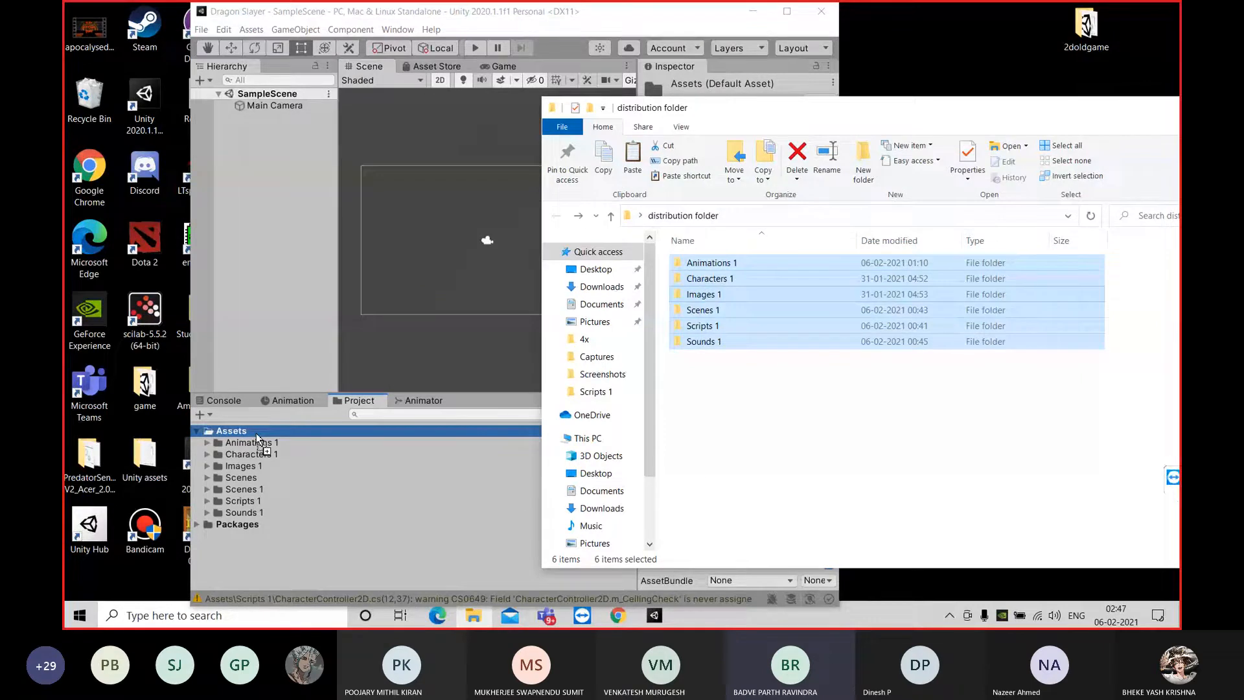
drag(255, 433, 850, 386)
Close the distribution folder window and maximize the Unity editor
drag(1078, 113, 850, 156)
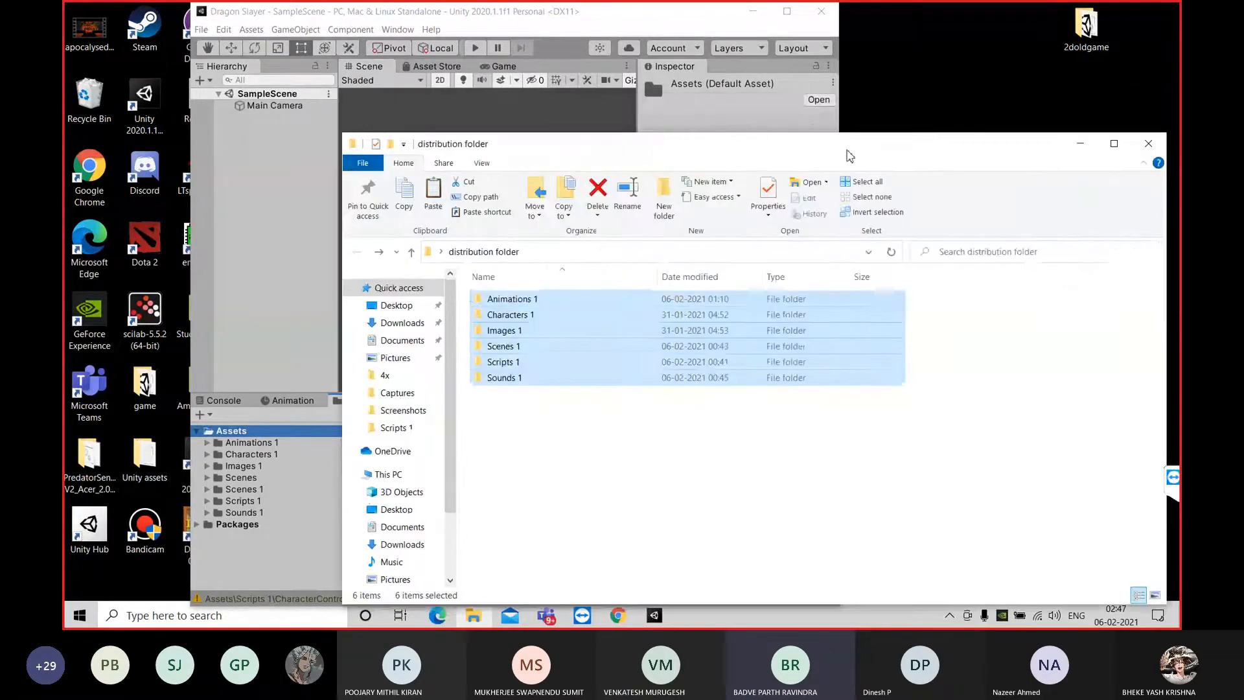
click(1148, 143)
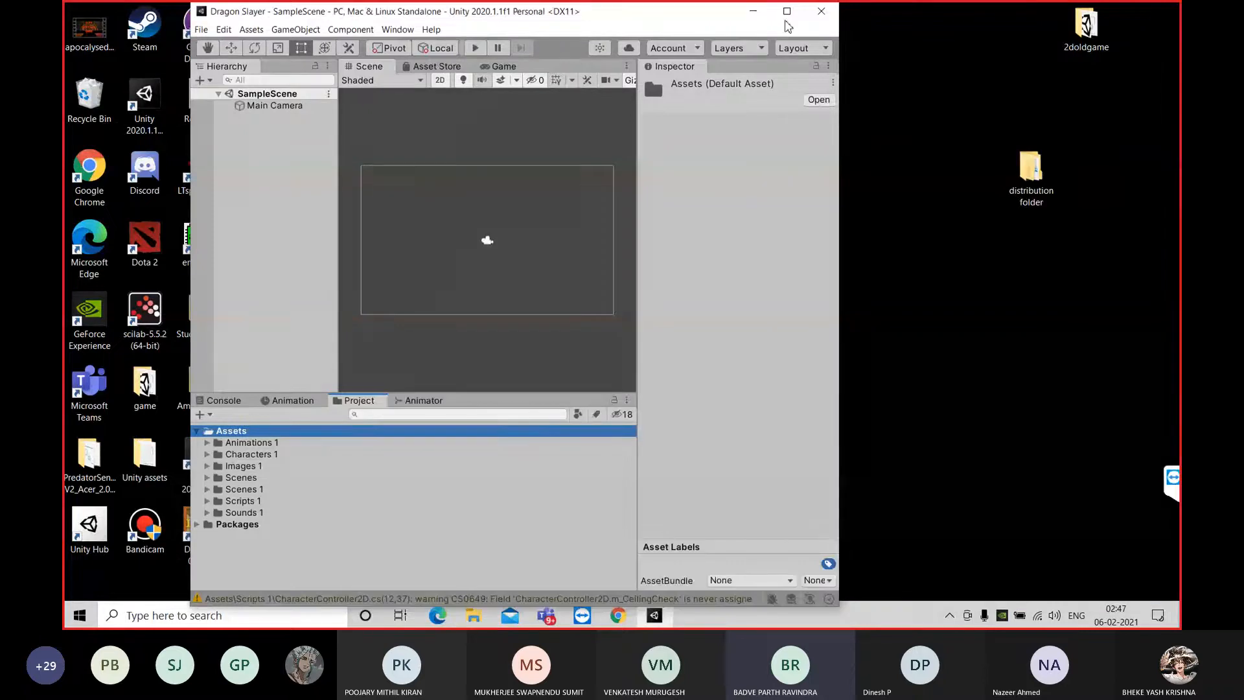
click(786, 13)
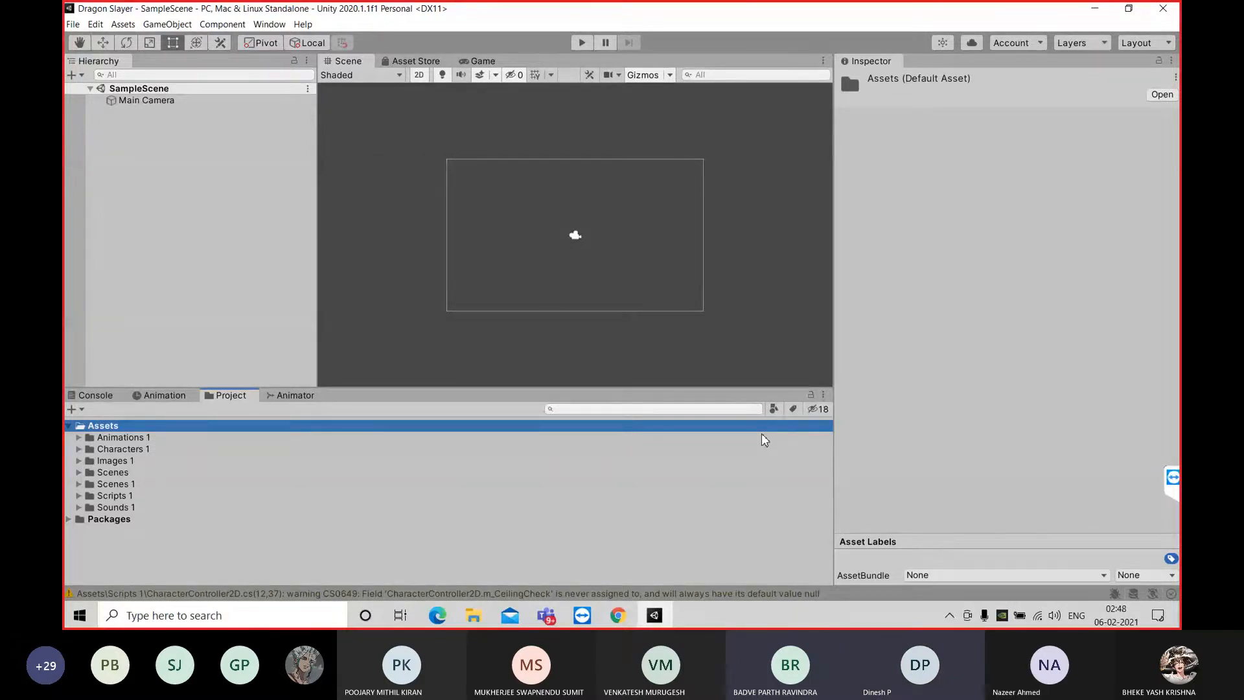
click(1136, 9)
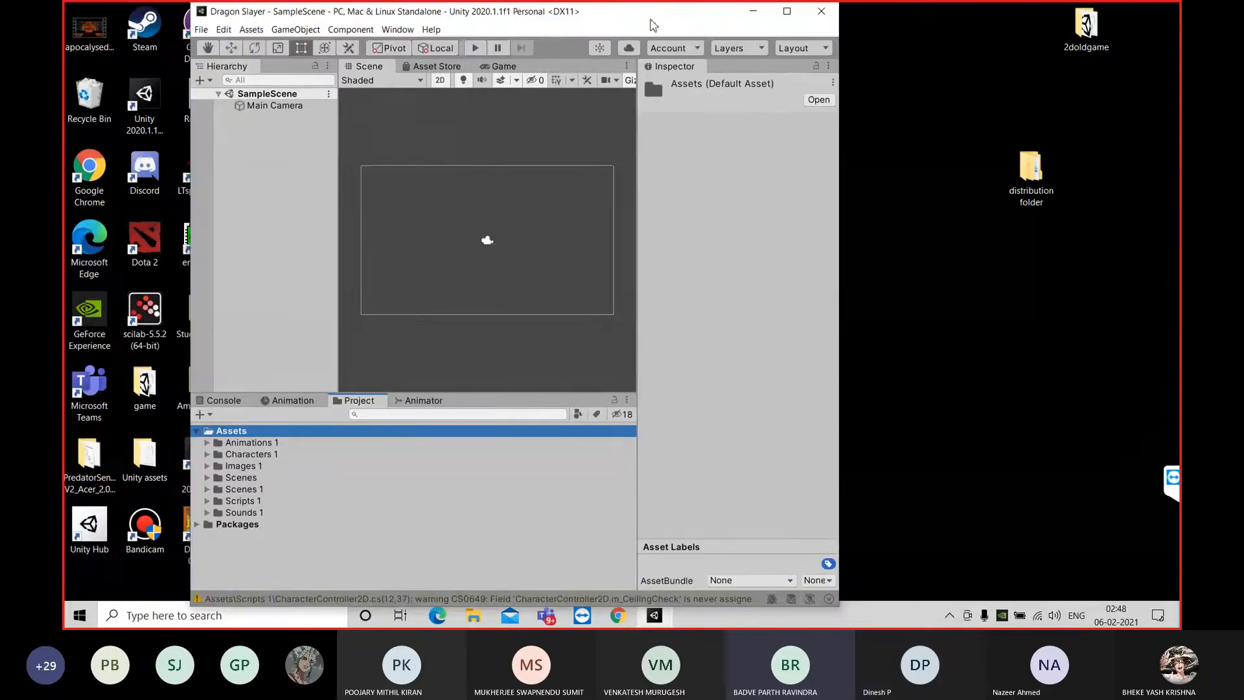
double_click(1030, 167)
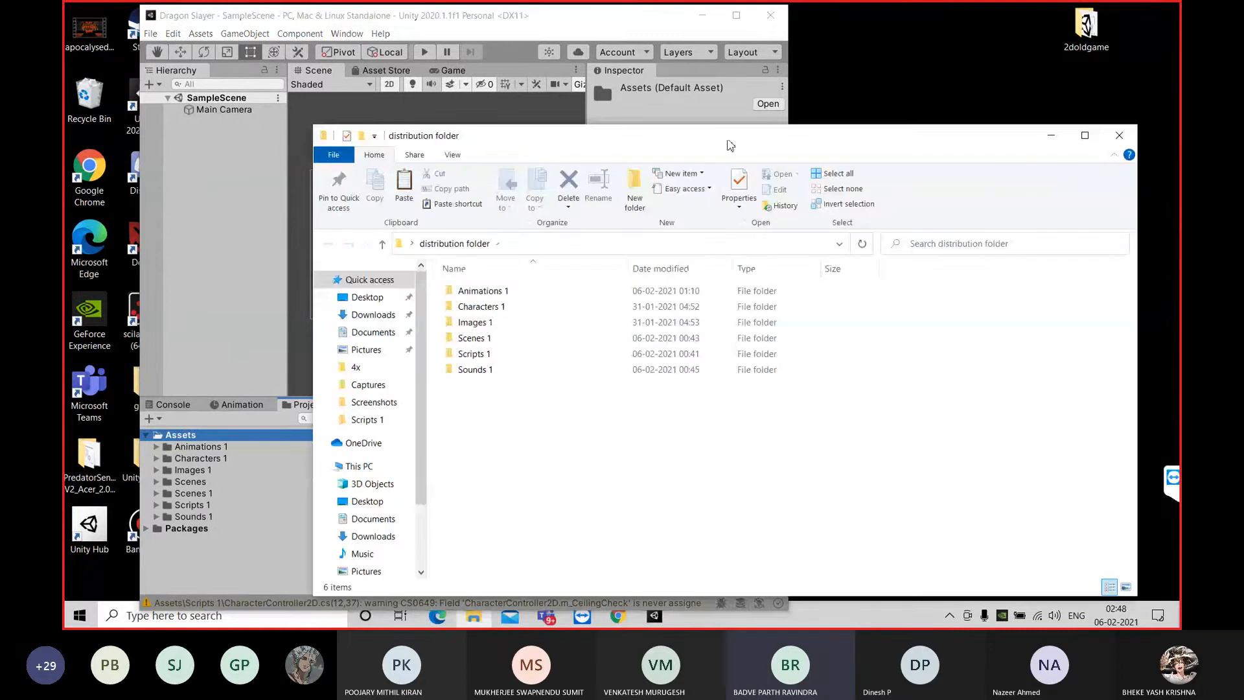
drag(730, 146, 1041, 125)
drag(952, 457, 779, 270)
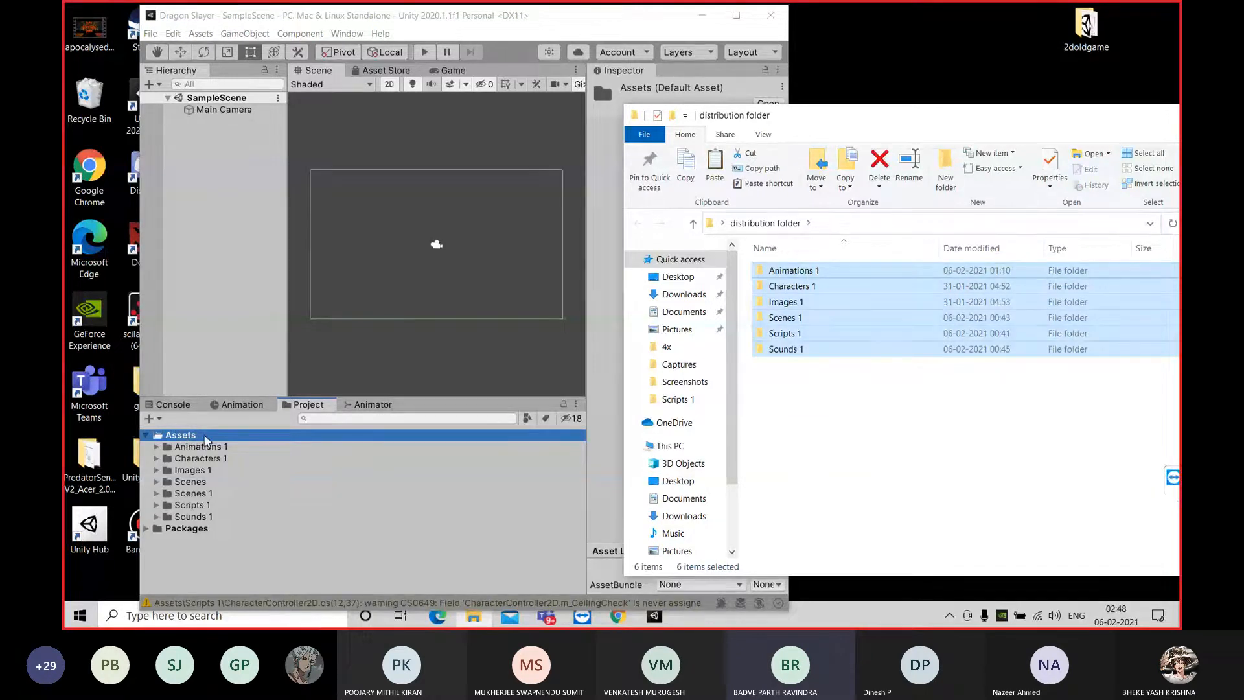
click(735, 15)
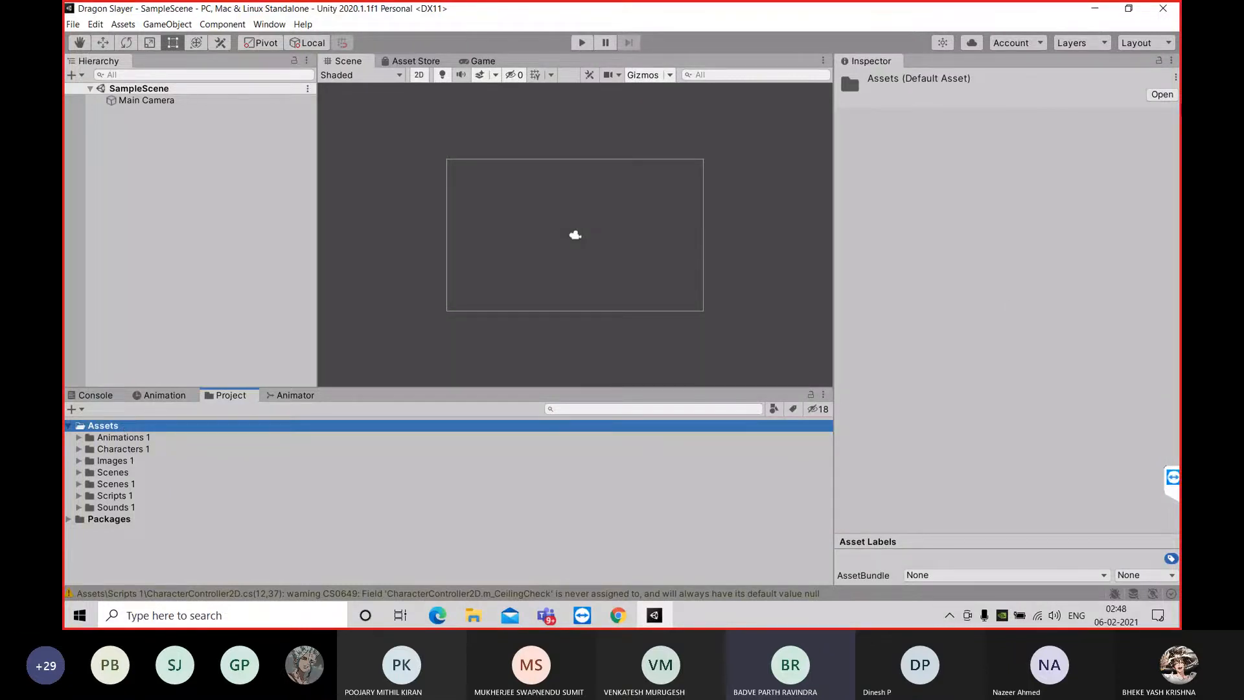
click(1120, 9)
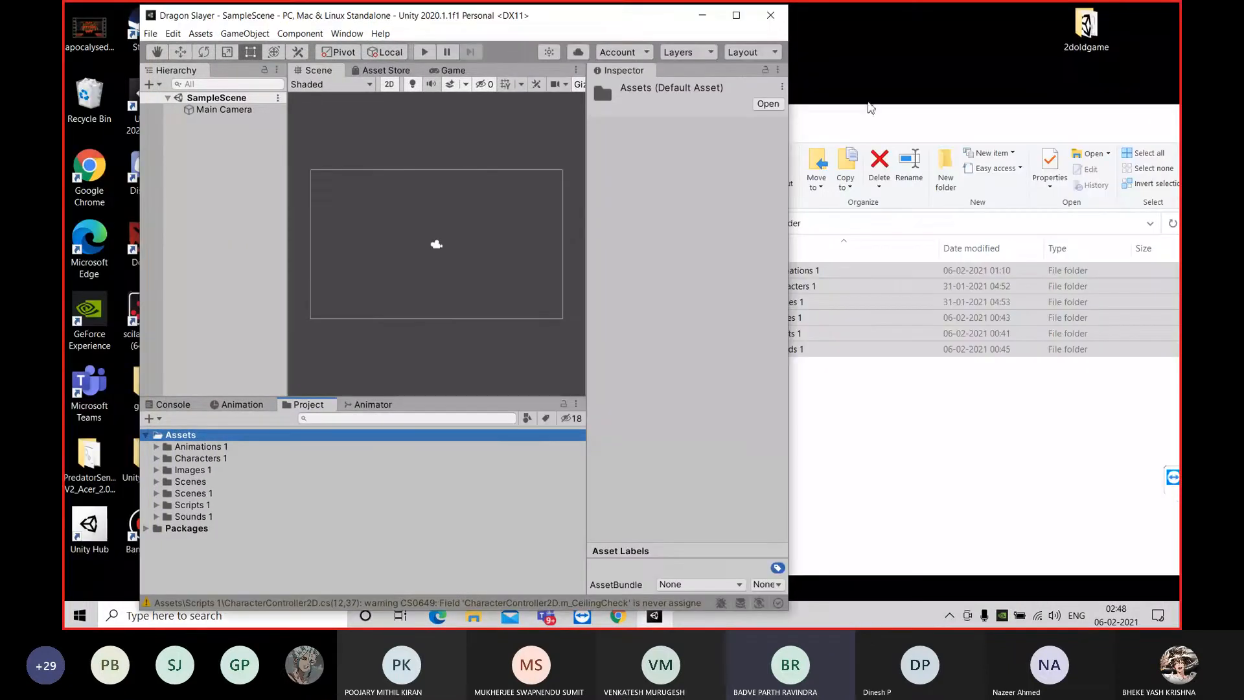
click(910, 117)
drag(910, 116, 704, 144)
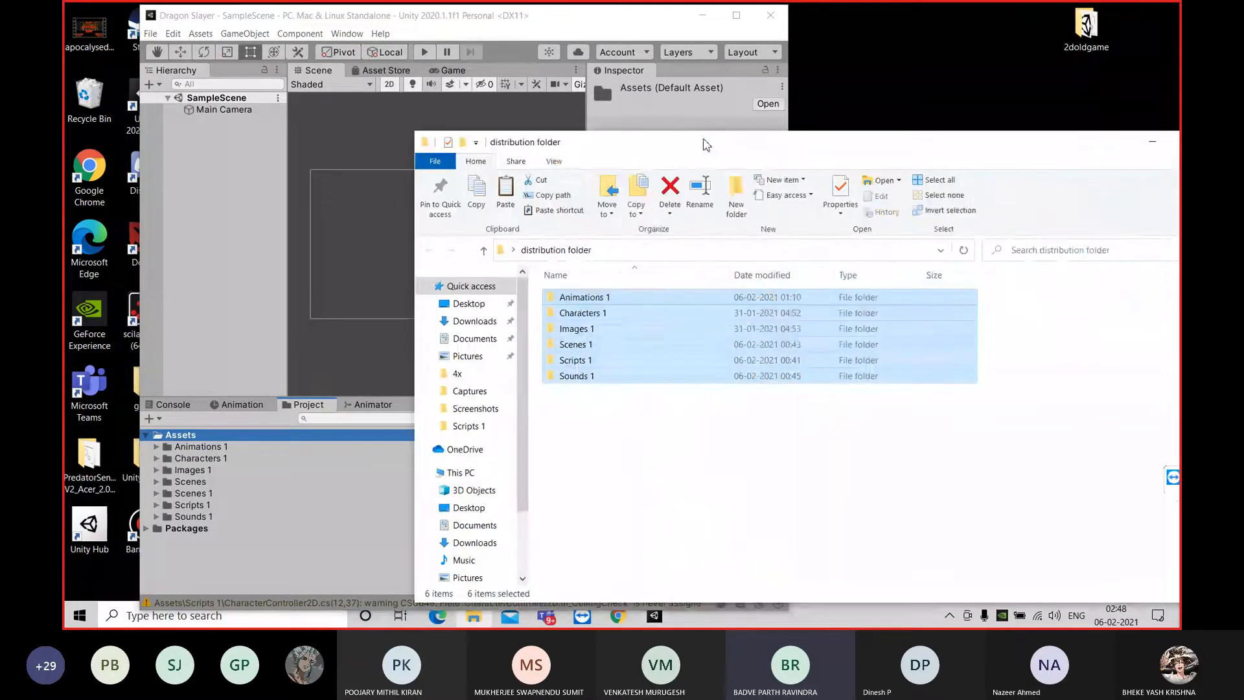
drag(1055, 150, 883, 164)
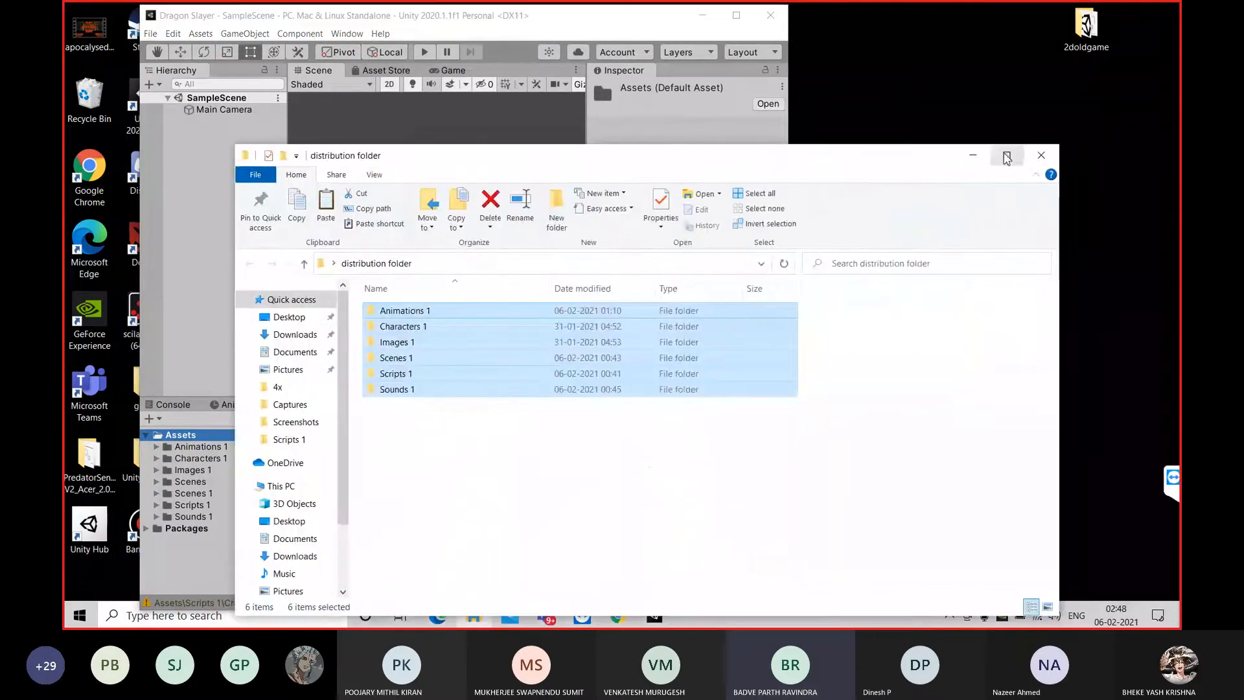
click(1054, 155)
click(735, 15)
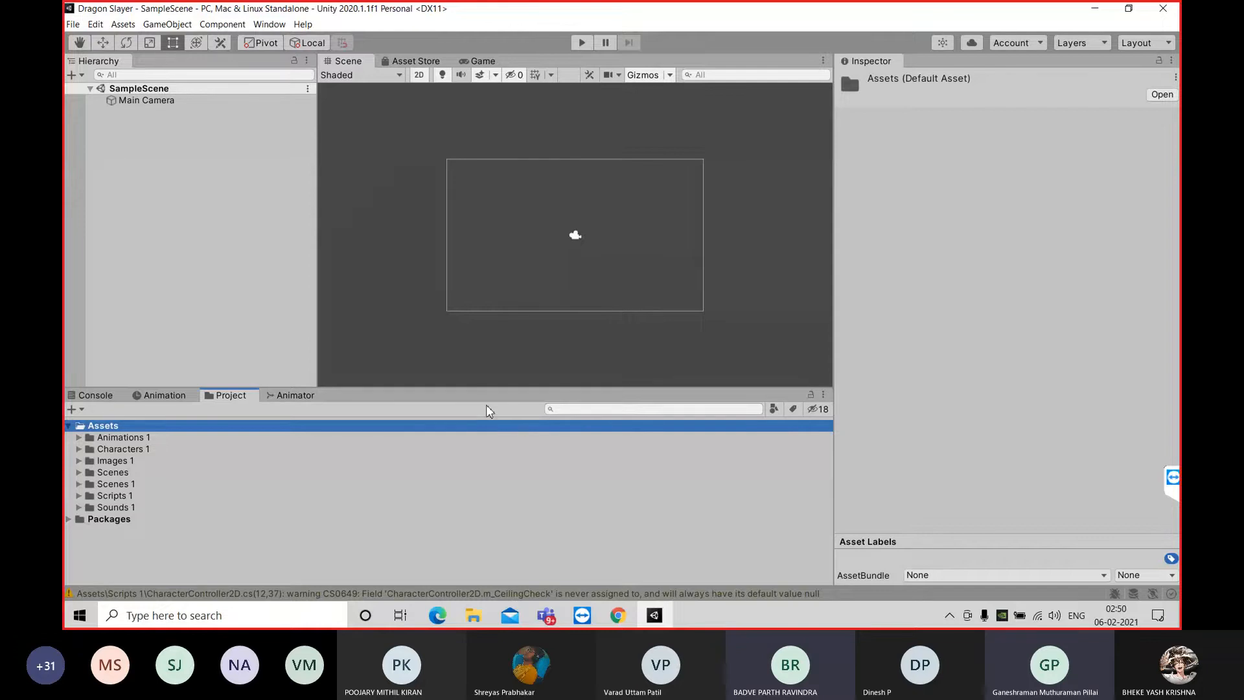
Shrink the Unity editor window and place the desktop's distribution folder window beside it
click(1132, 8)
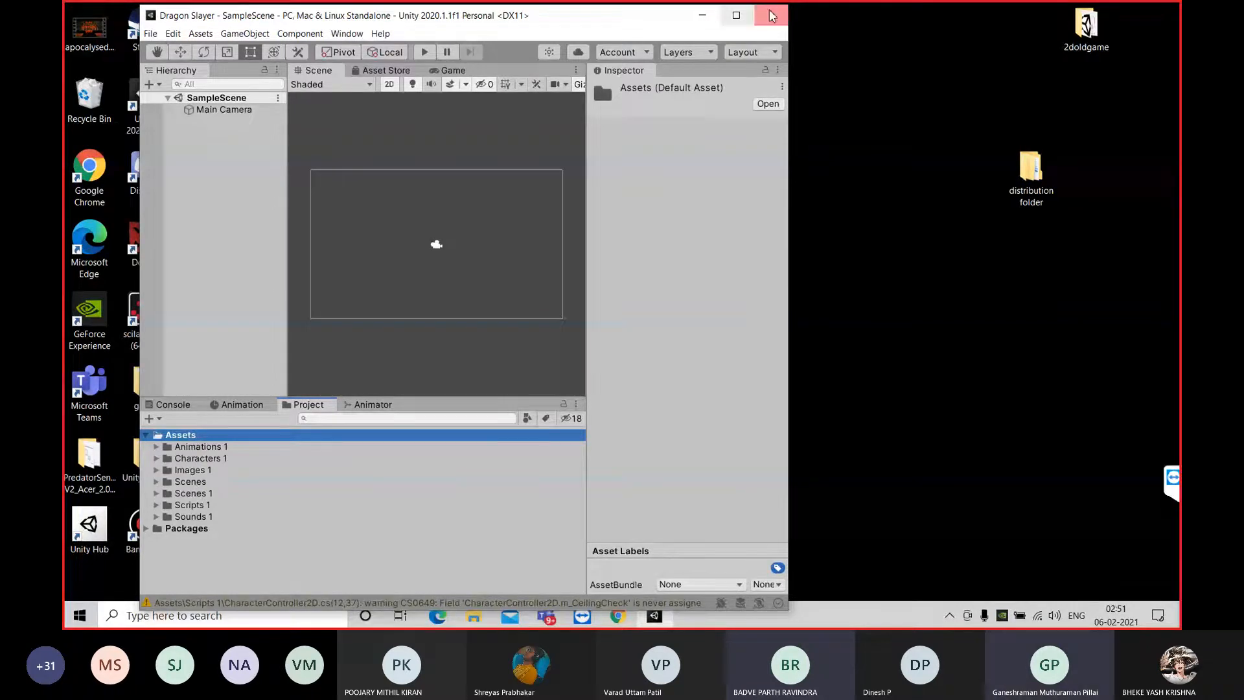
drag(626, 17, 595, 13)
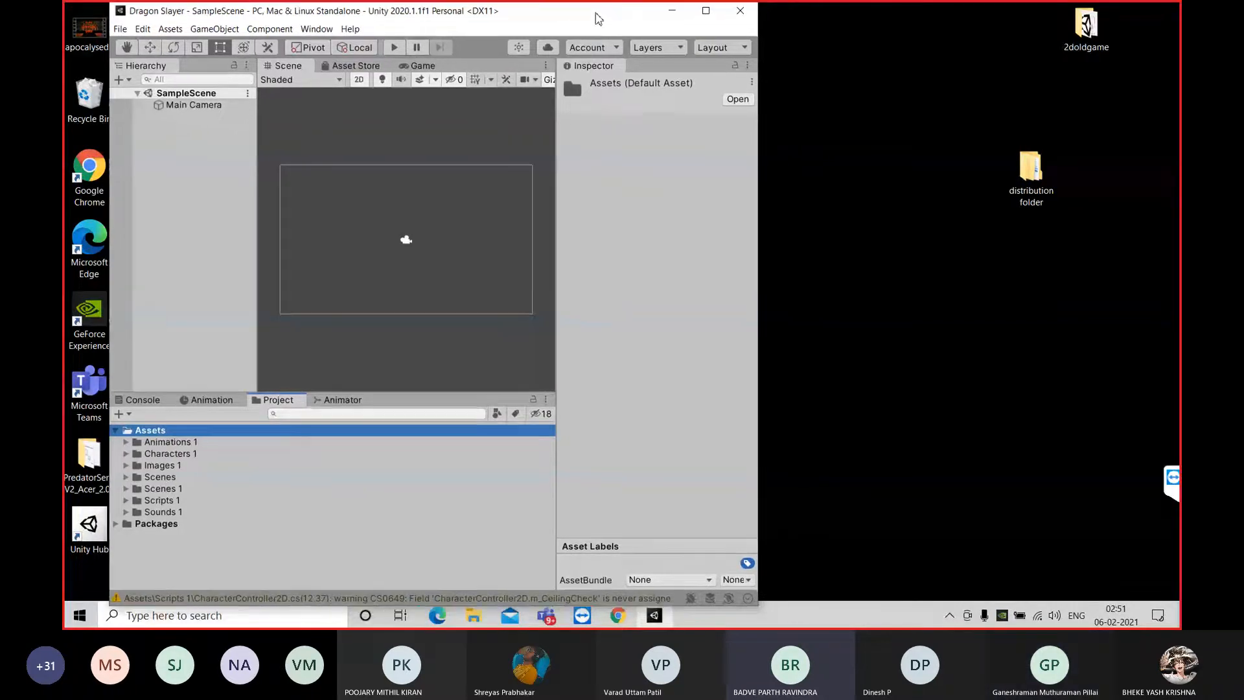
double_click(1035, 169)
drag(767, 142, 1046, 129)
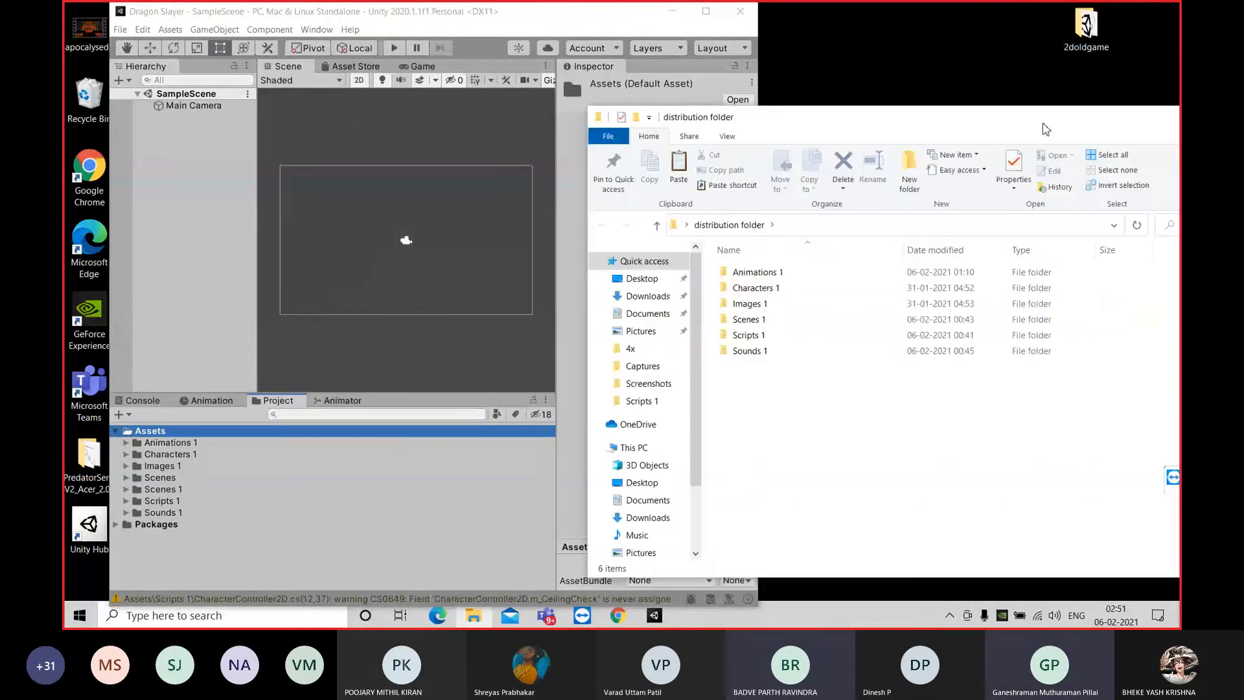
Try to import the six selected distribution folders into the project's Assets folder again
drag(869, 411, 745, 266)
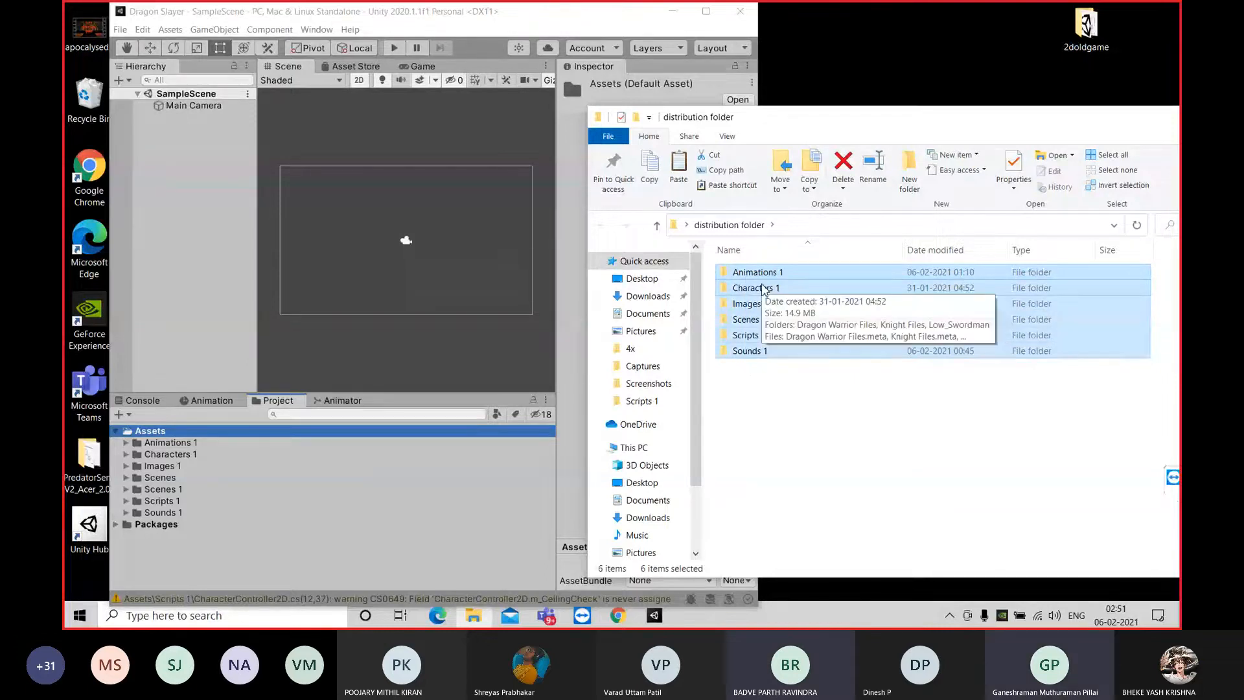
drag(763, 289, 222, 452)
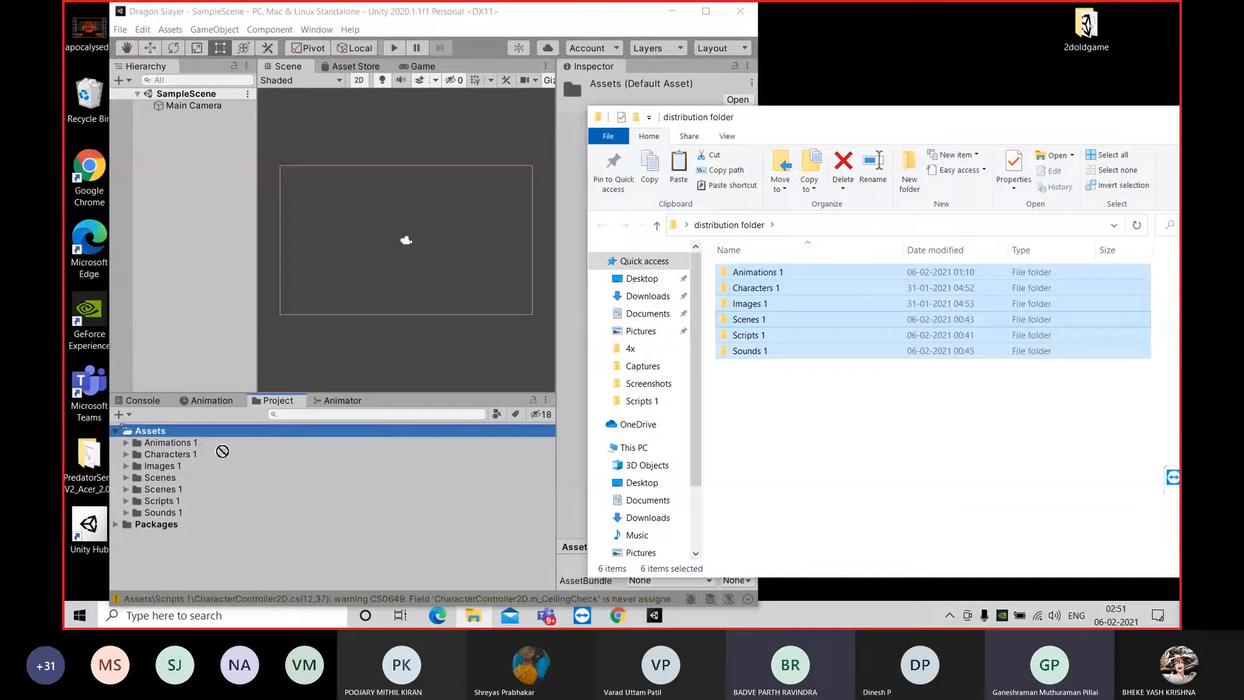
drag(222, 451, 863, 417)
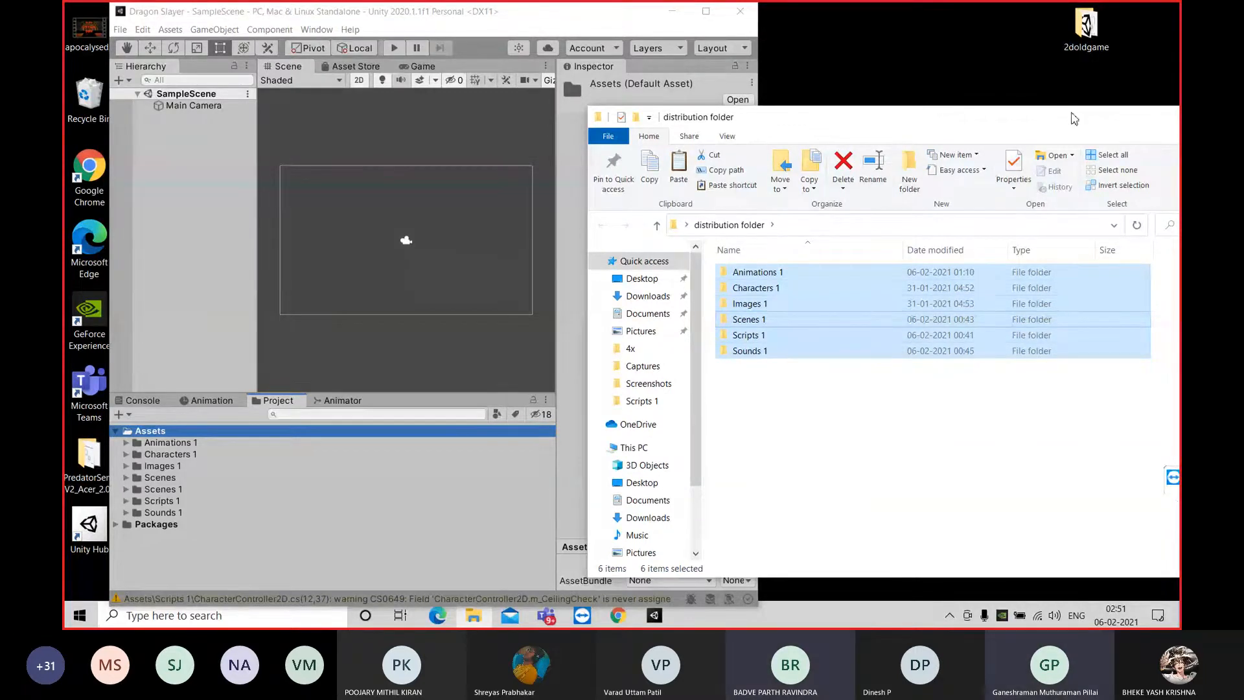
Bring the distribution folder window fully into view, close it and maximize the Unity editor
drag(884, 119, 782, 120)
drag(948, 123, 782, 134)
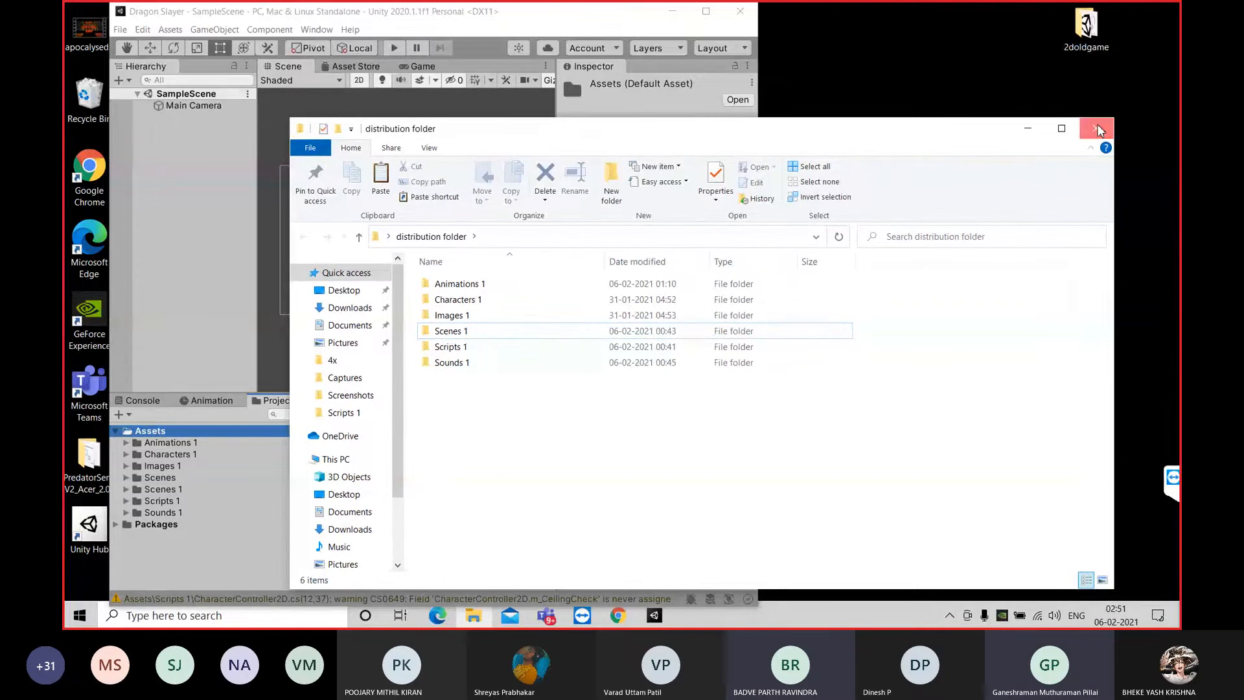
click(1096, 130)
click(707, 13)
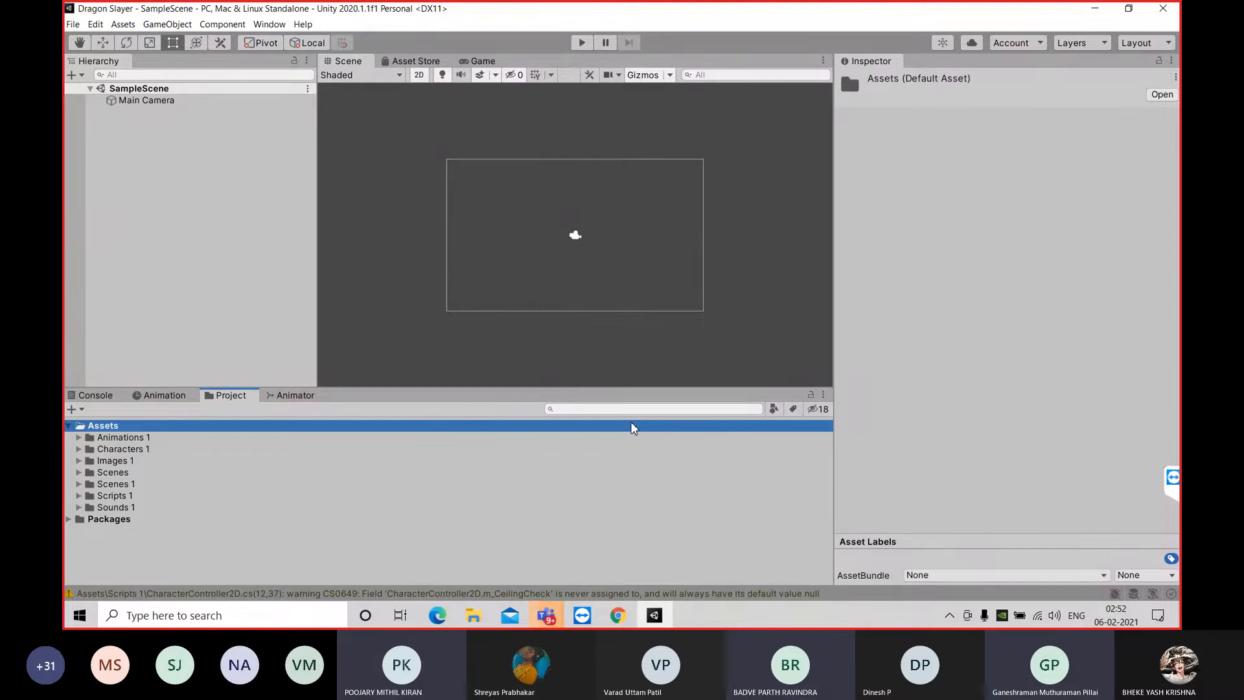
click(83, 410)
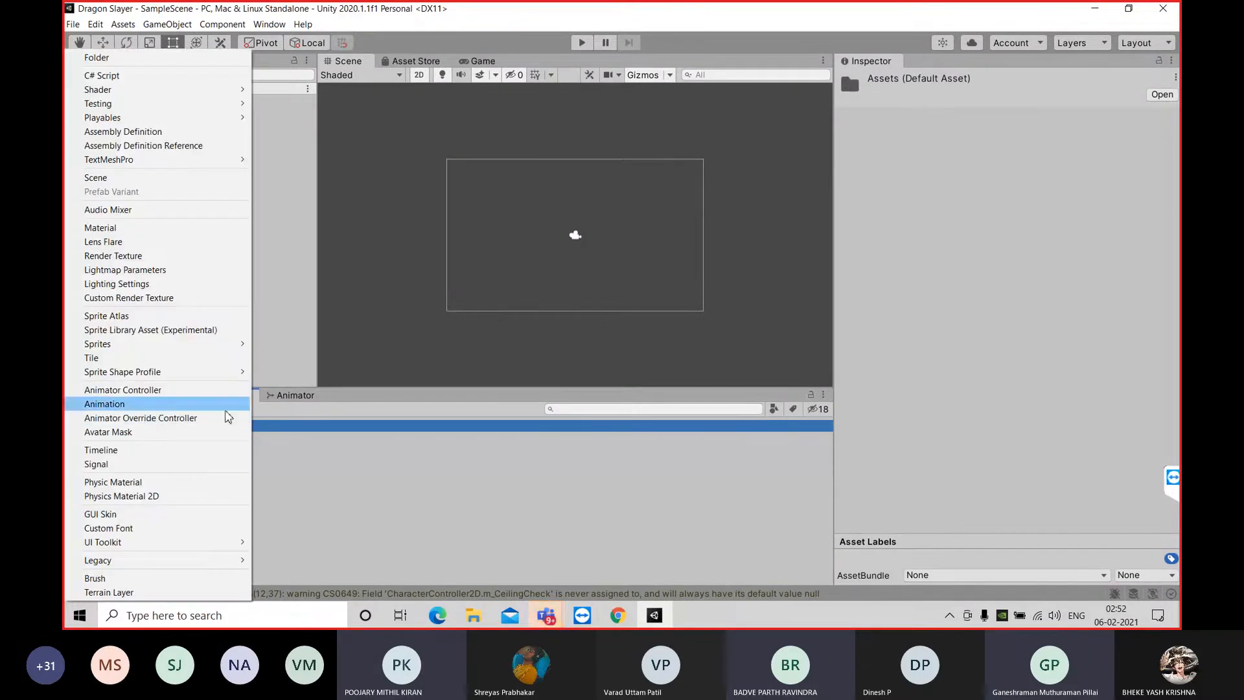
click(263, 410)
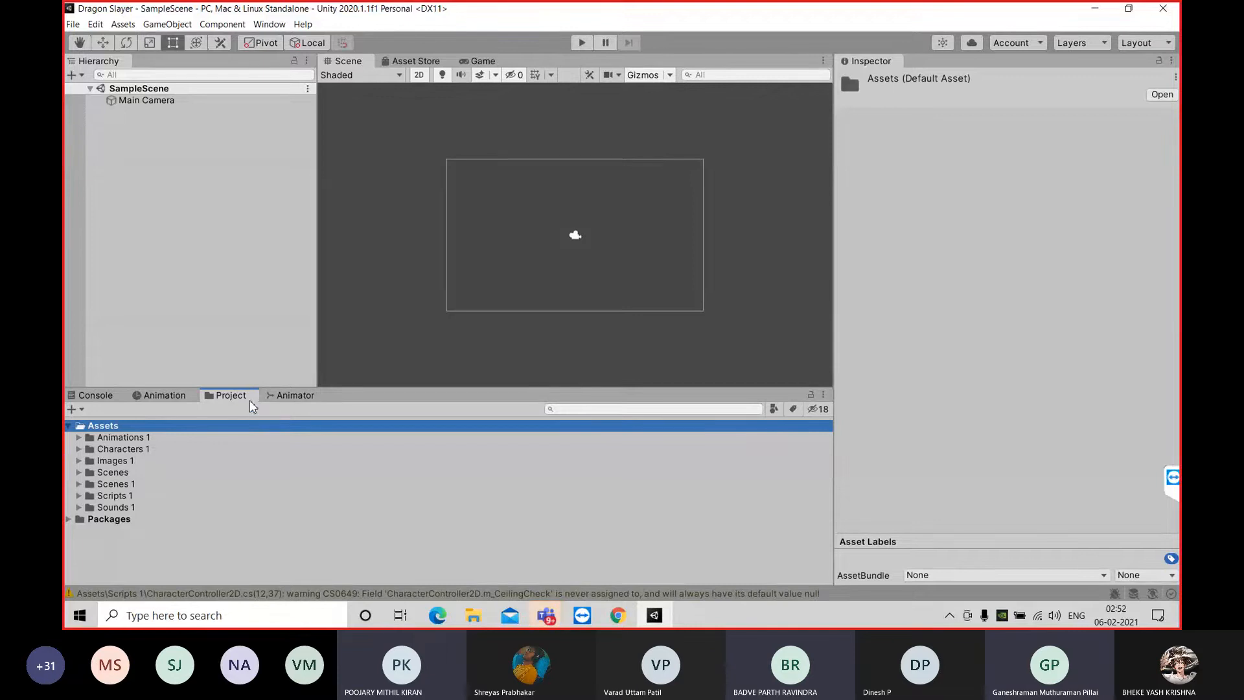
right_click(248, 400)
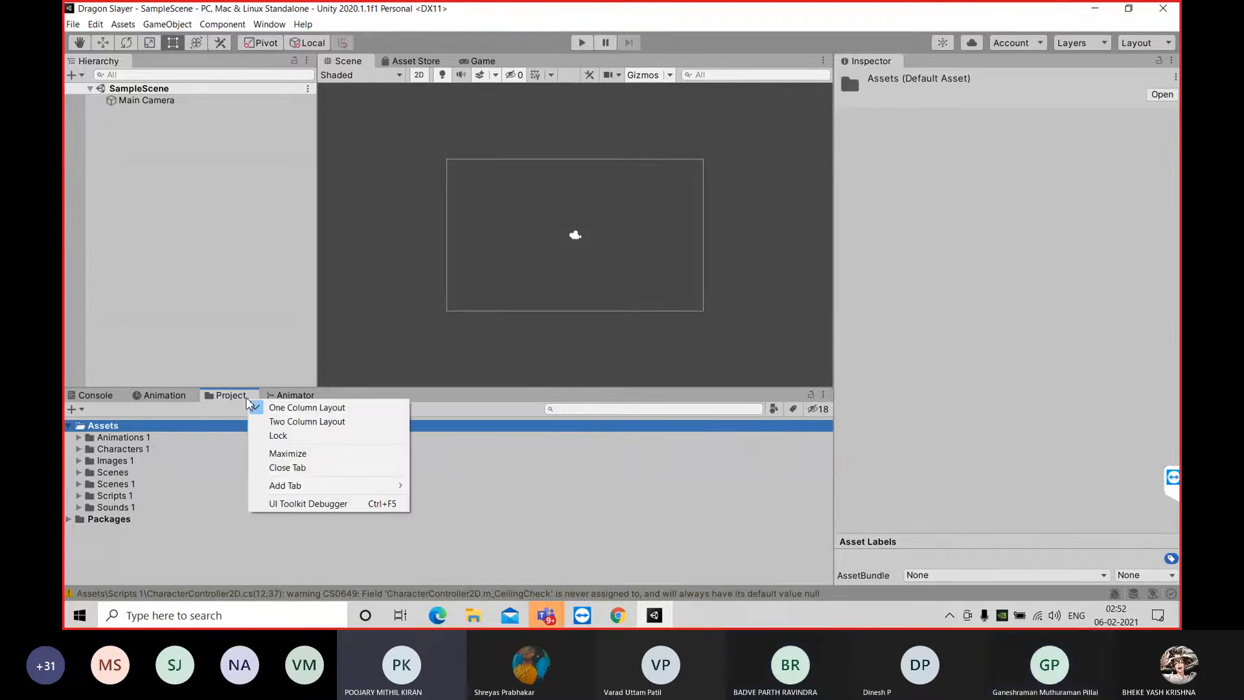
click(238, 402)
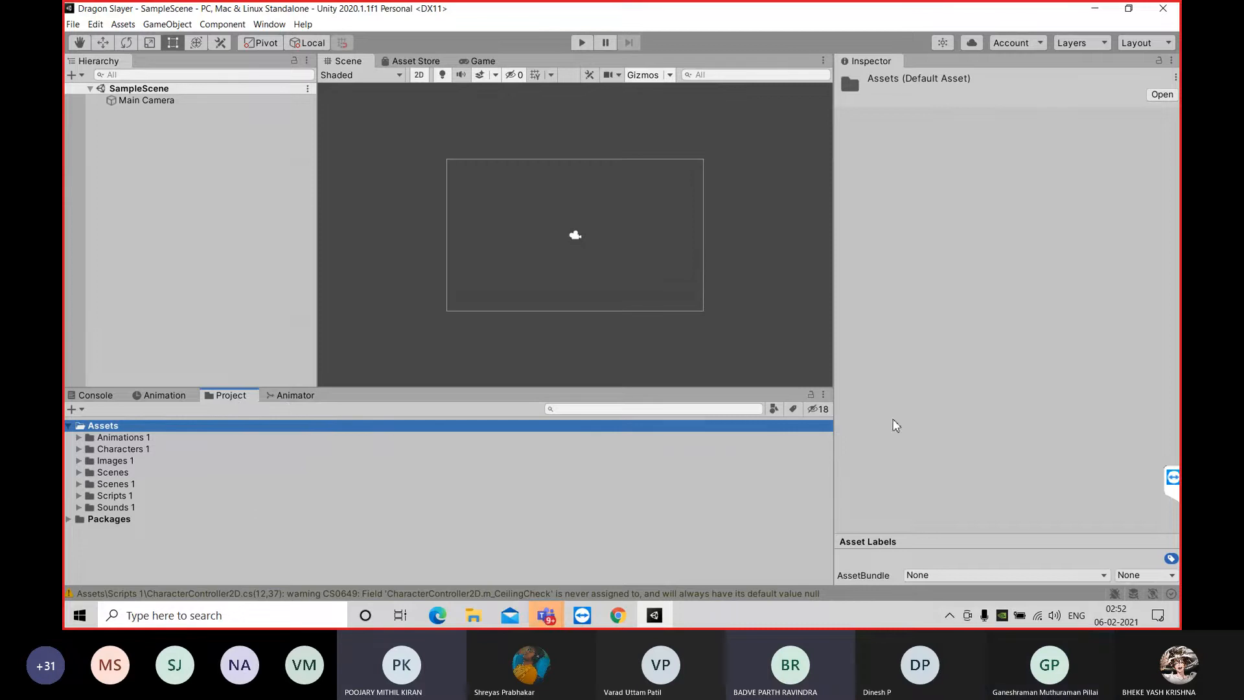
Minimize the Unity editor, check the SkillUP (Technical Team) meeting in Microsoft Teams and return to the desktop
click(1094, 9)
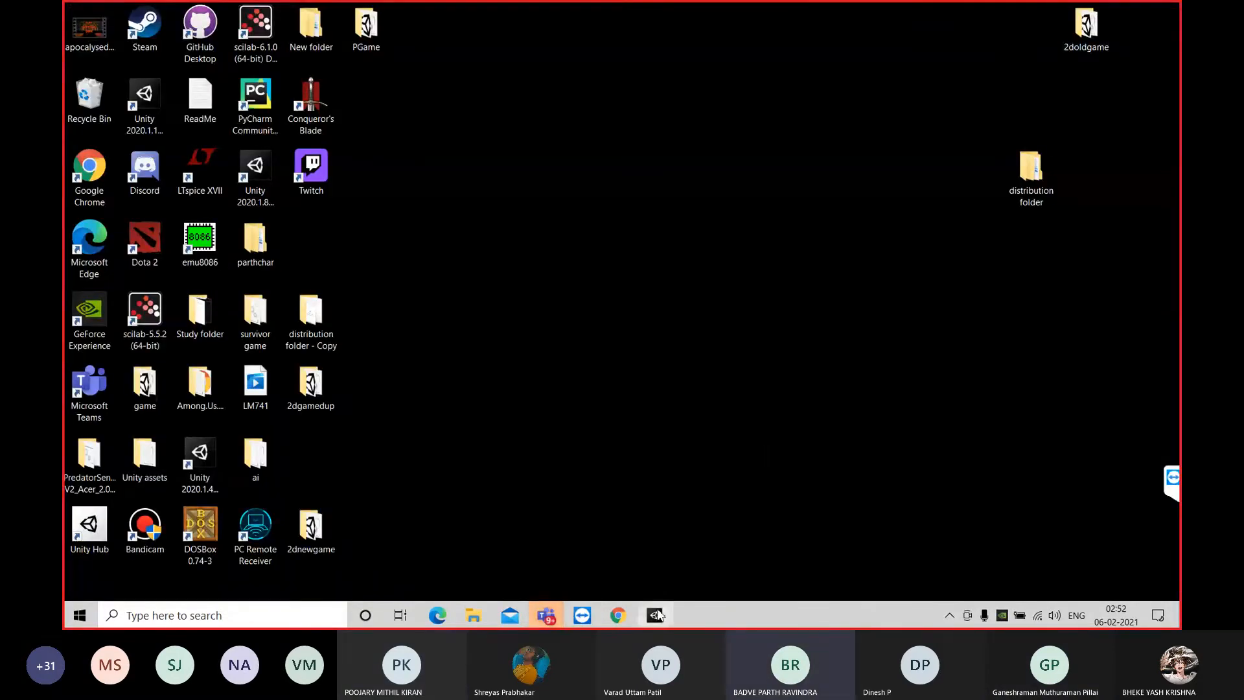
mouse_move(546, 615)
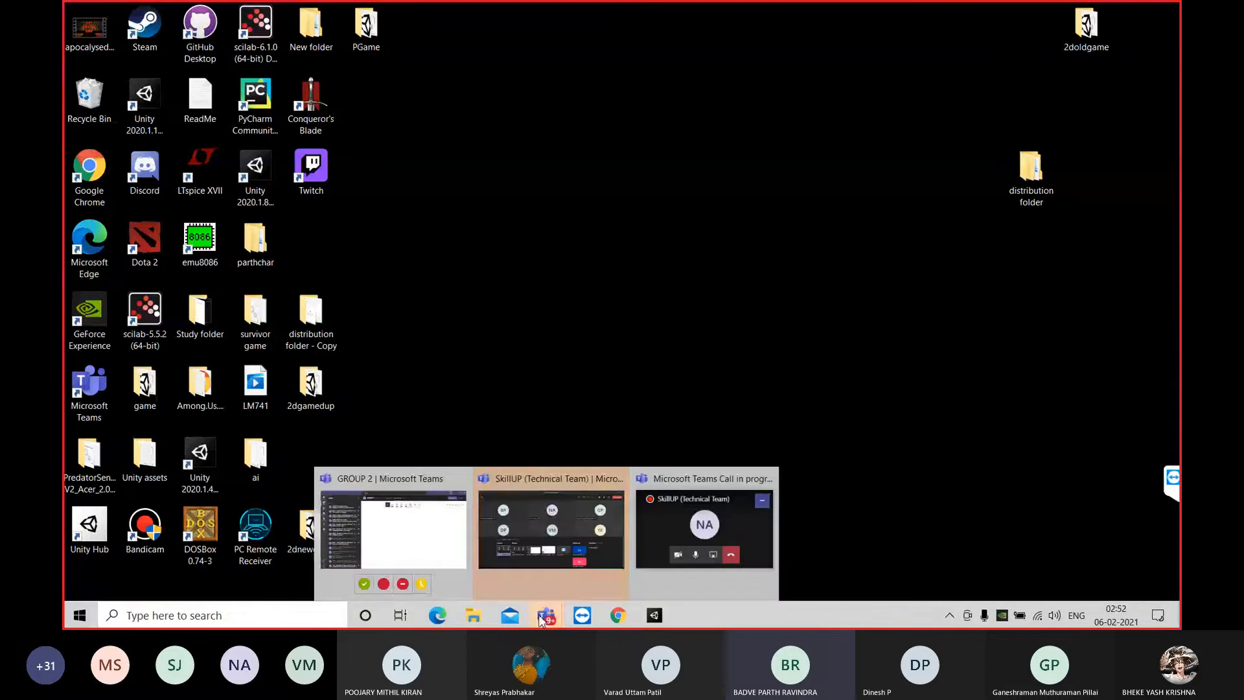
click(585, 553)
click(1109, 13)
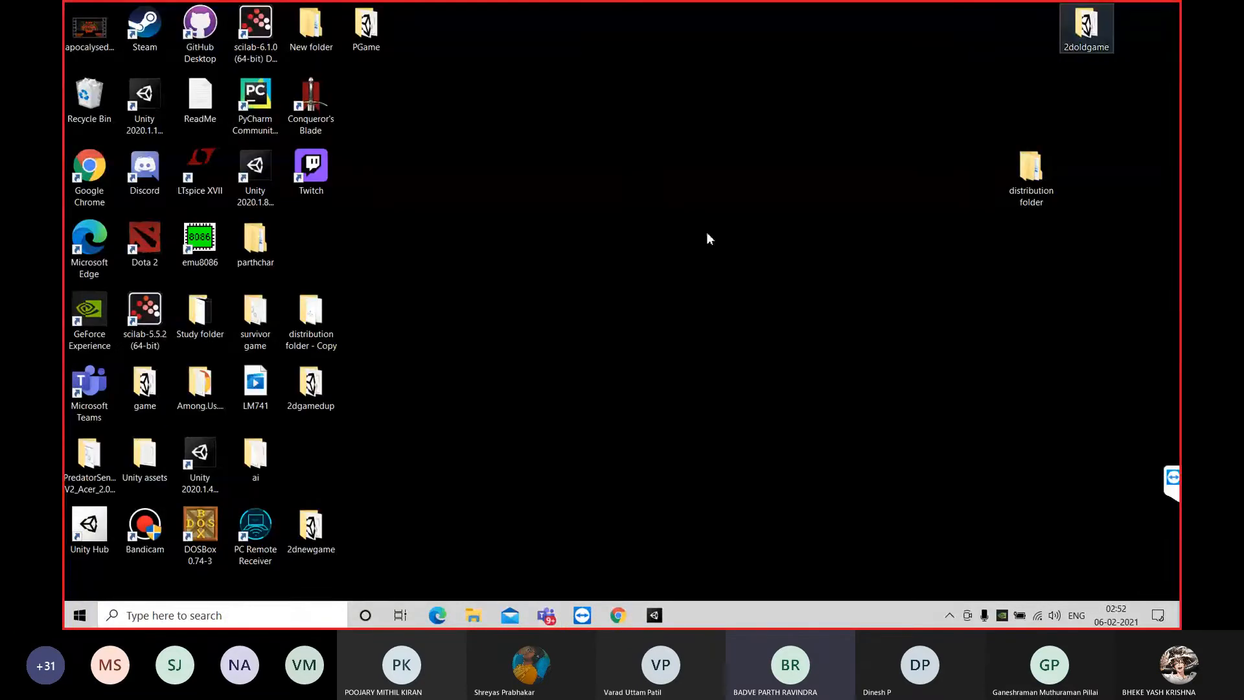
Open a maximized File Explorer window and look through the Quick access folders and recent files
click(473, 615)
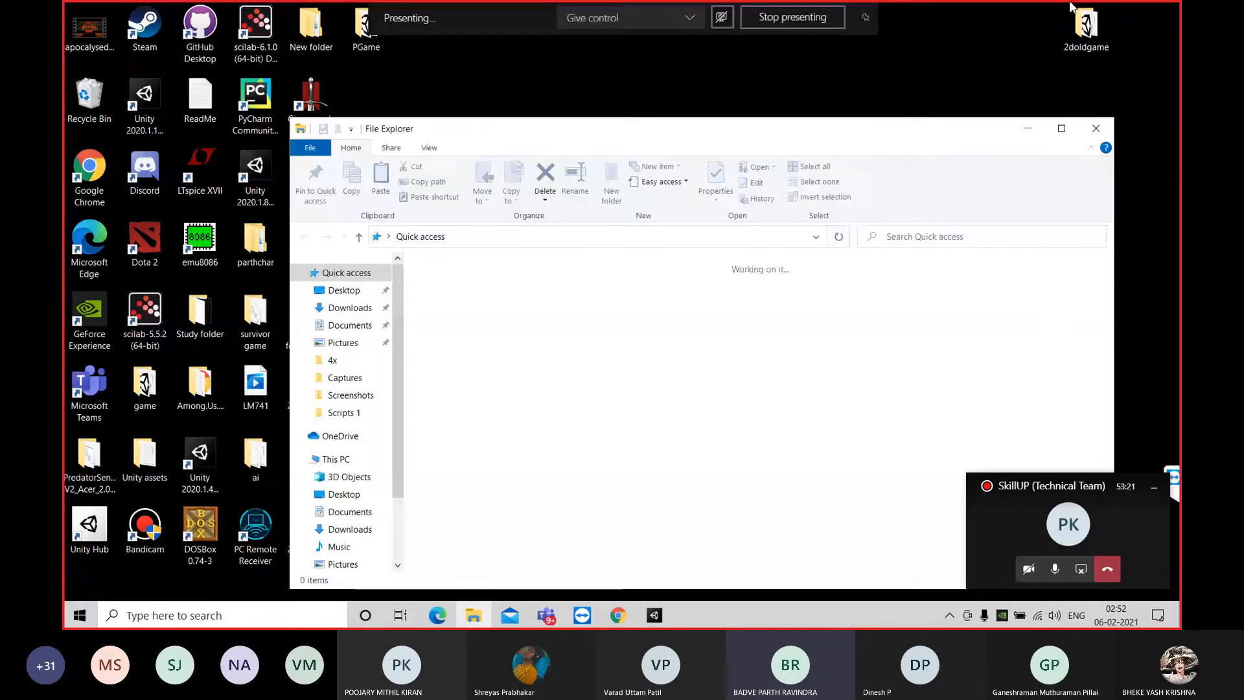
click(1060, 129)
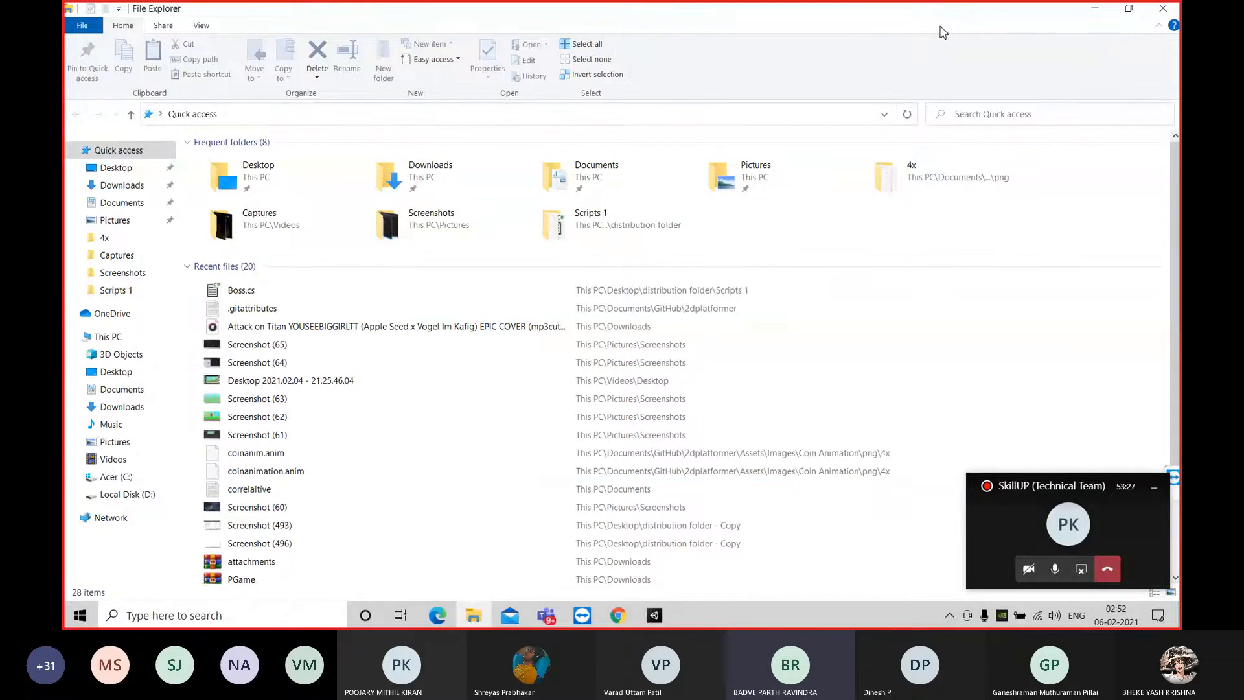
scroll(1173, 251, down, 1)
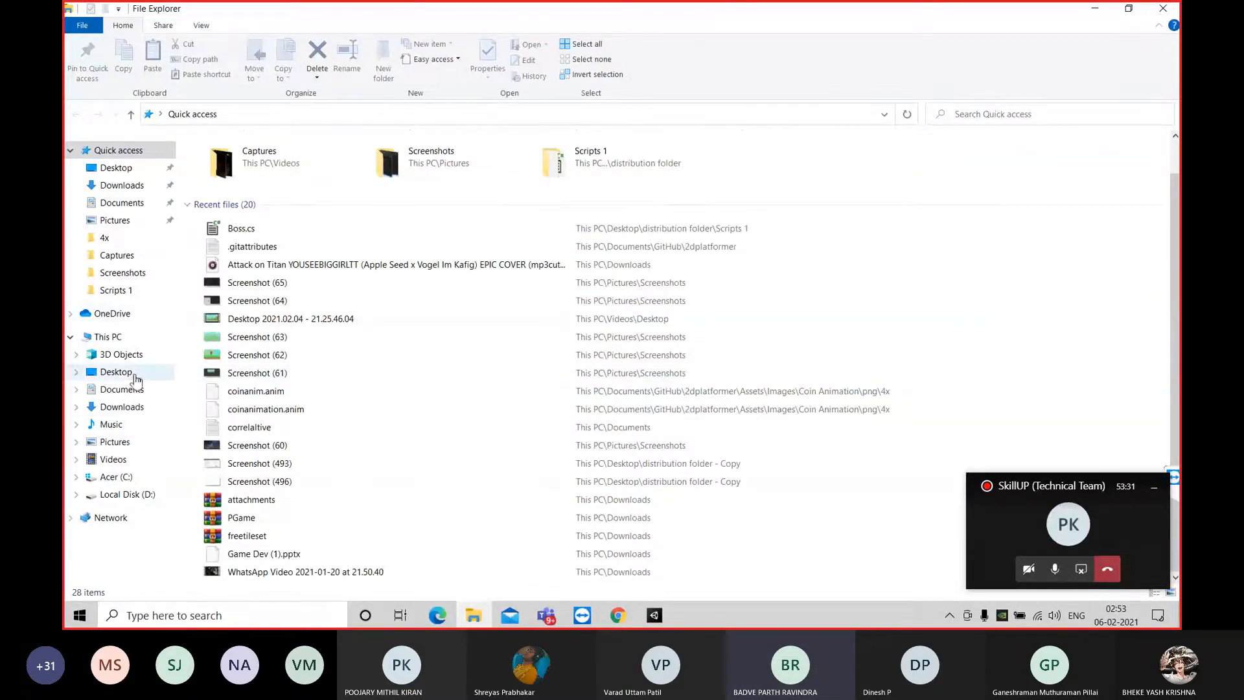
Minimize File Explorer, look up the Dragon Slayer project's location in Unity Hub and close the Hub
click(1094, 9)
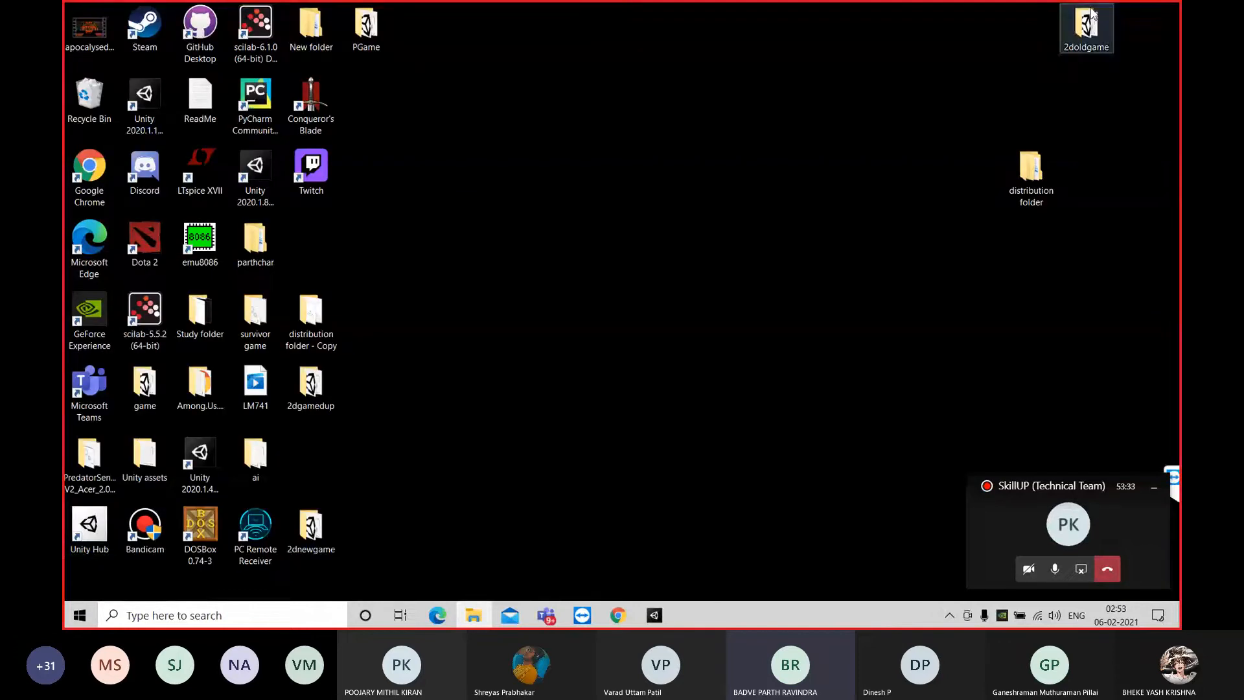
double_click(77, 523)
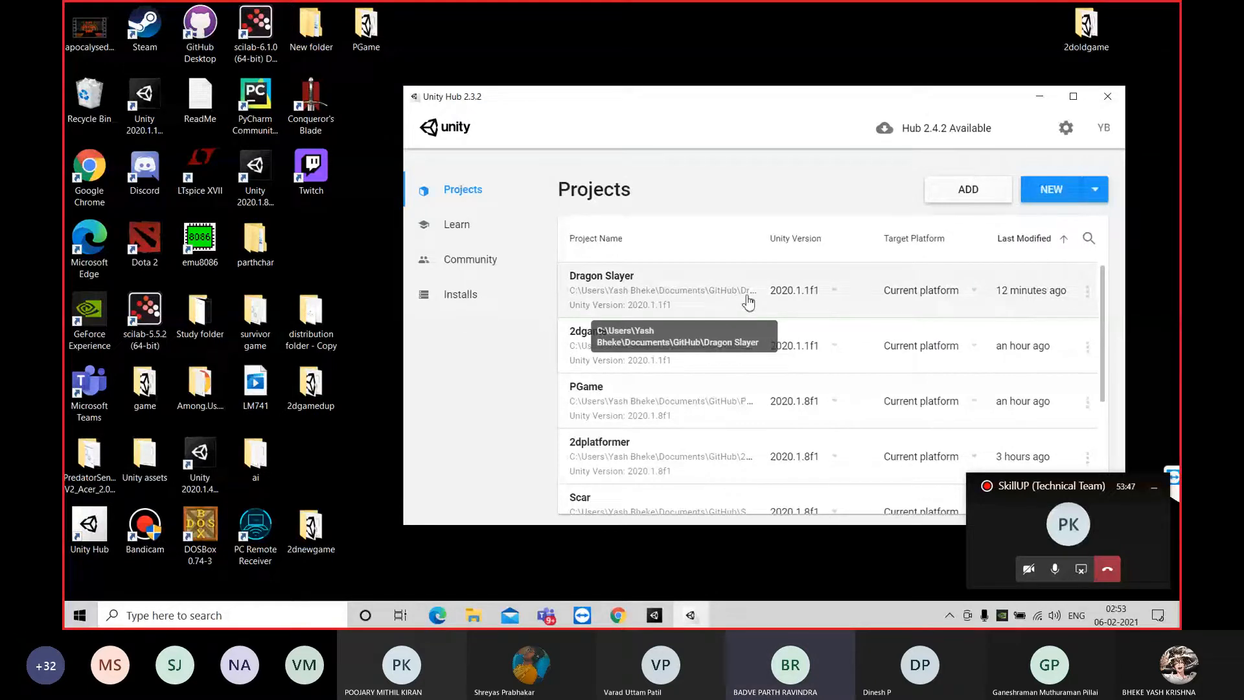
click(1109, 101)
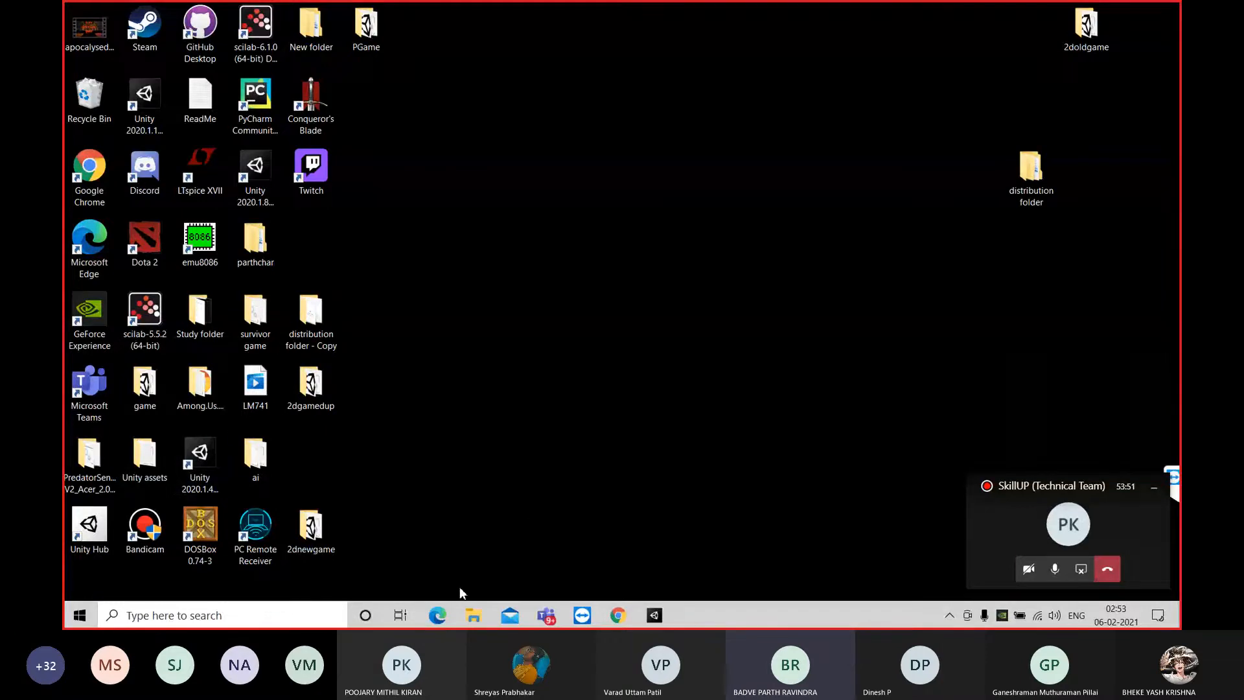
In File Explorer, open the Assets folder of the Dragon Slayer project under Documents > GitHub and select its Scenes folder
click(475, 612)
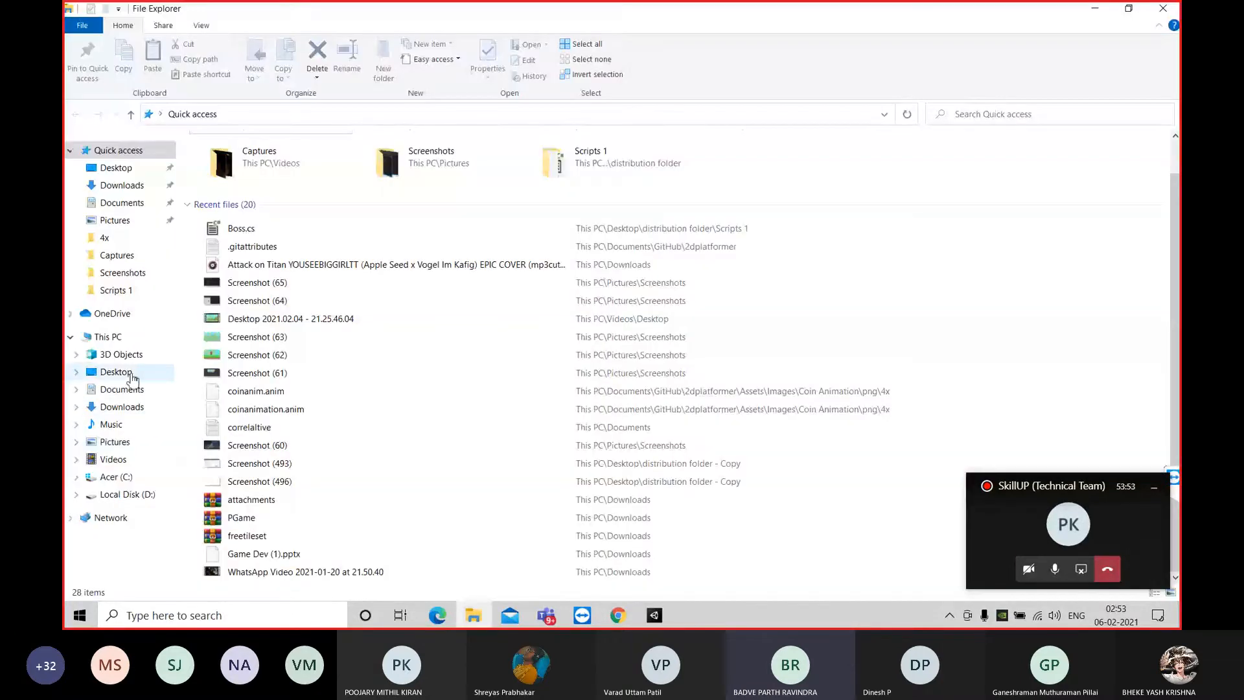
click(130, 390)
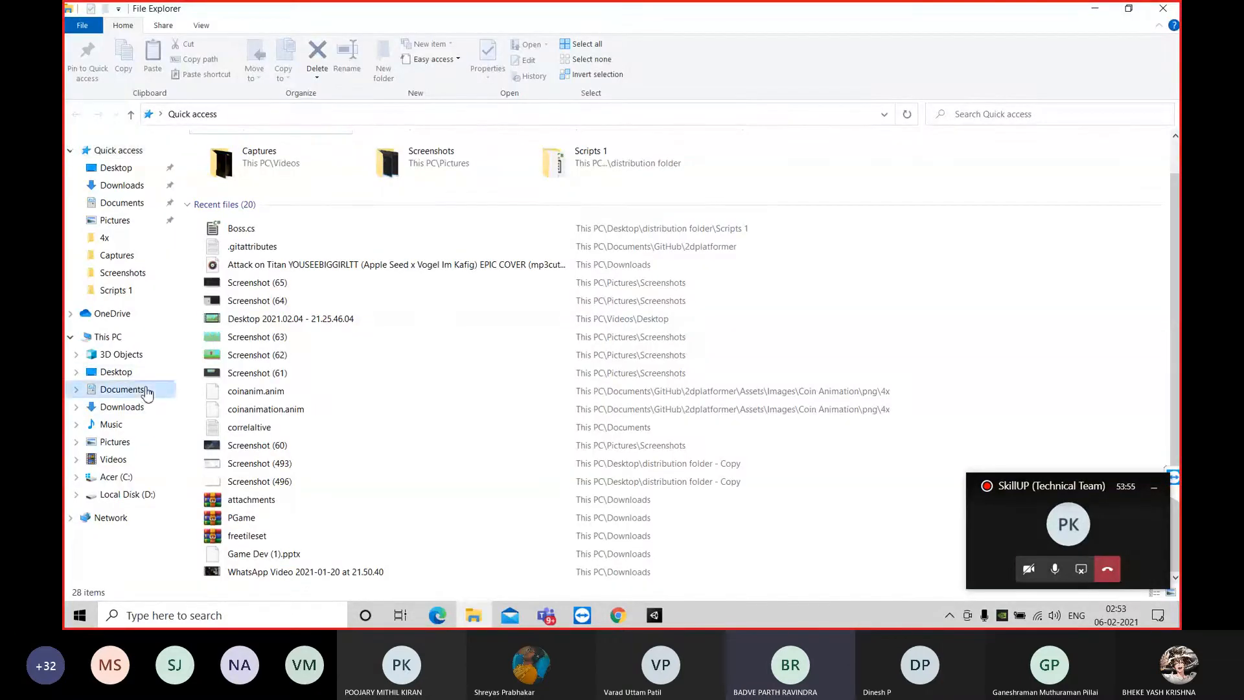
double_click(292, 210)
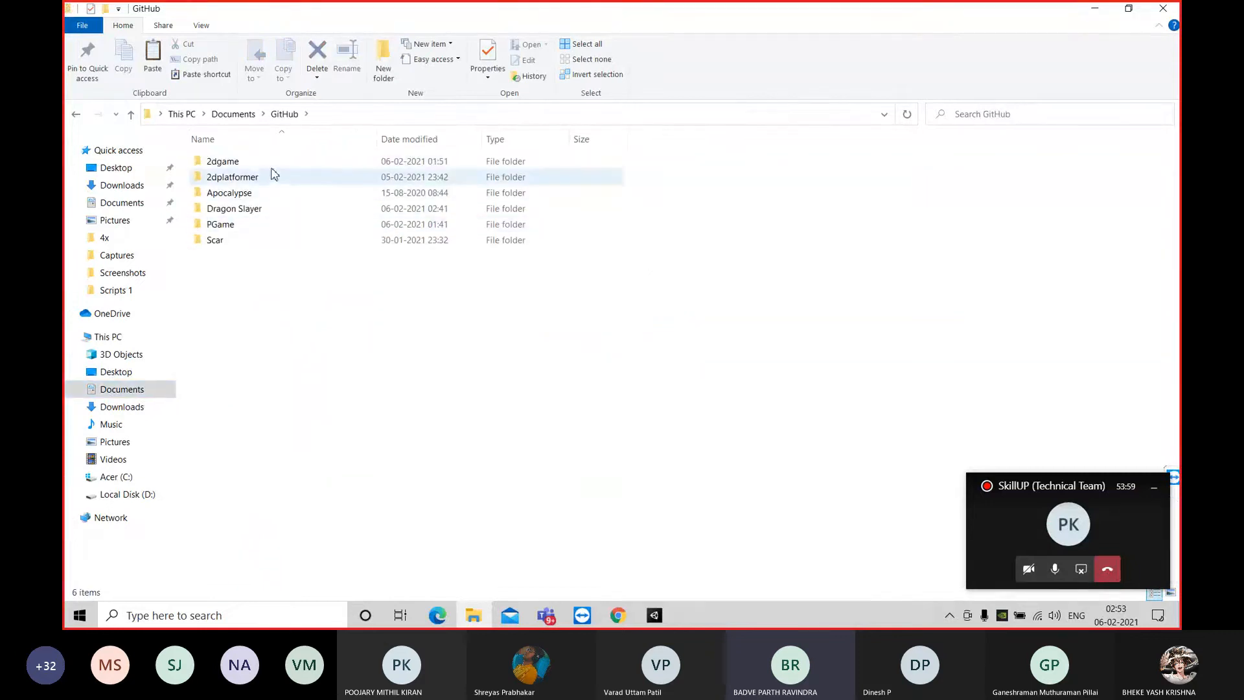
double_click(304, 211)
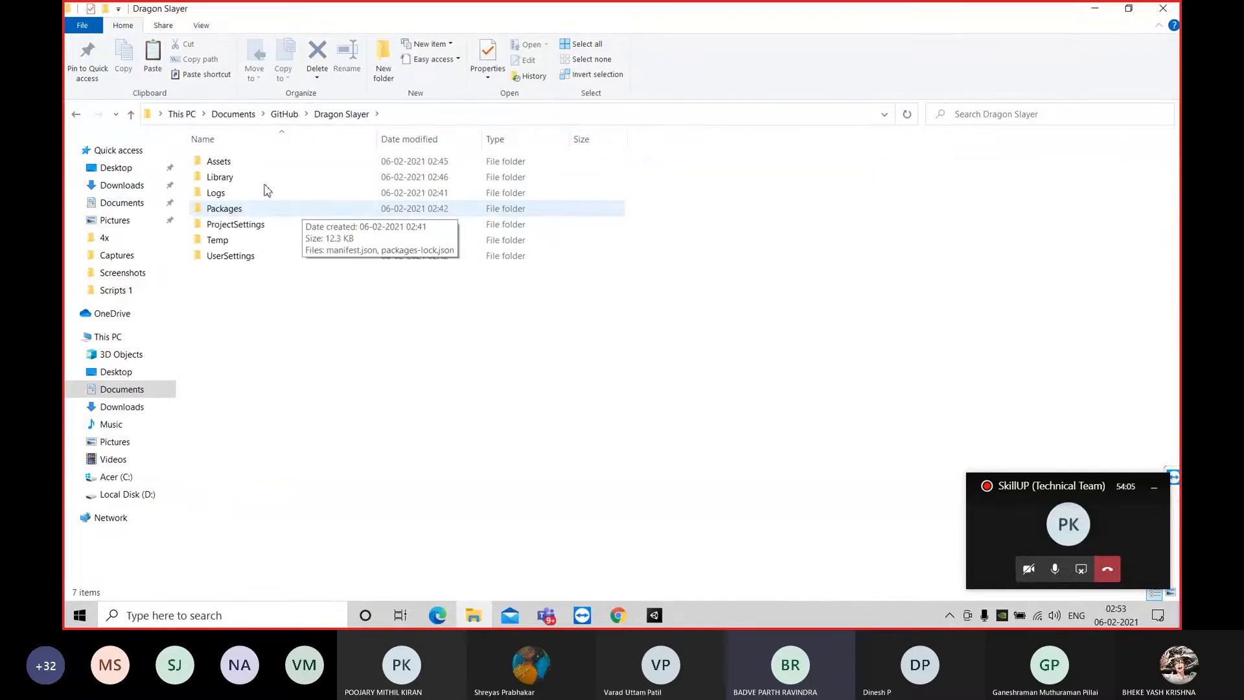
double_click(248, 168)
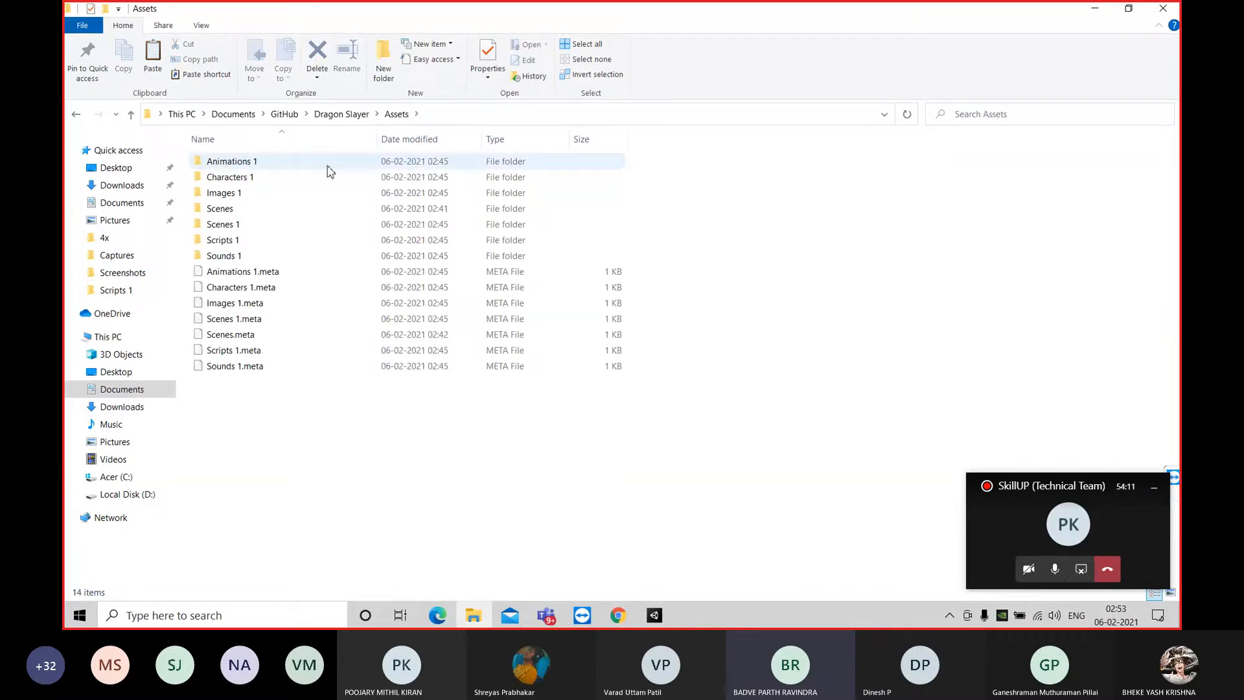
click(216, 209)
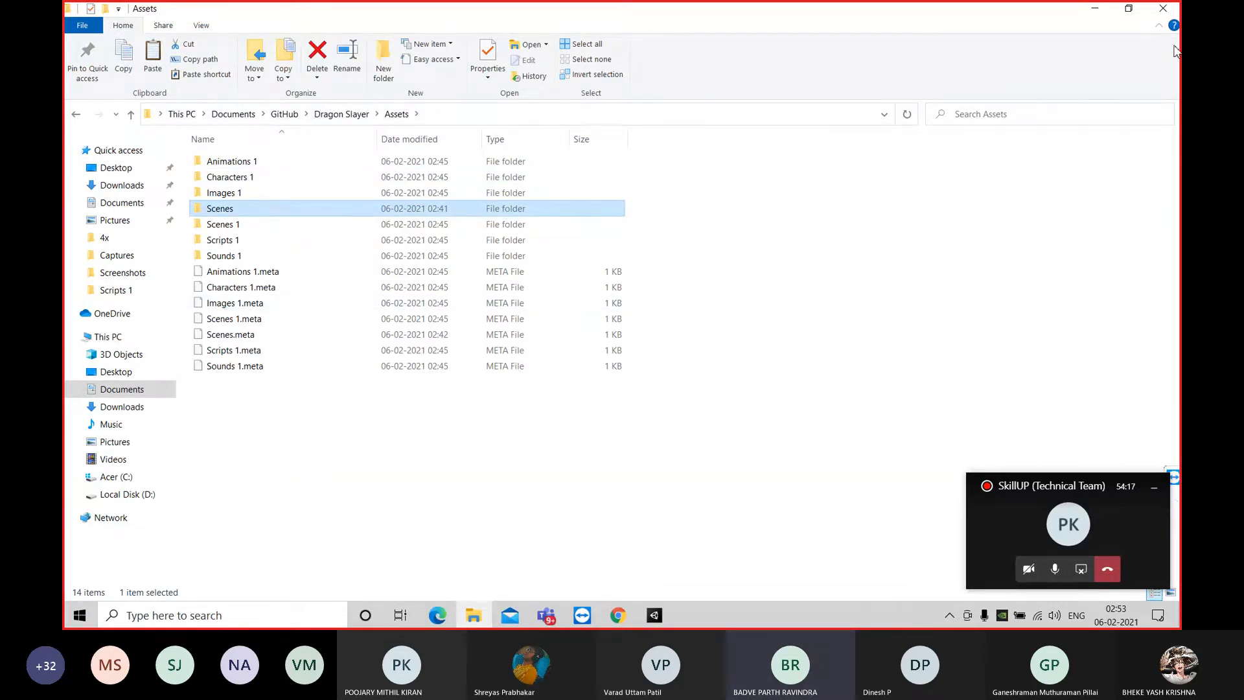
Place the project's Assets window beside the desktop's distribution folder window and select all six distribution folders
click(1129, 8)
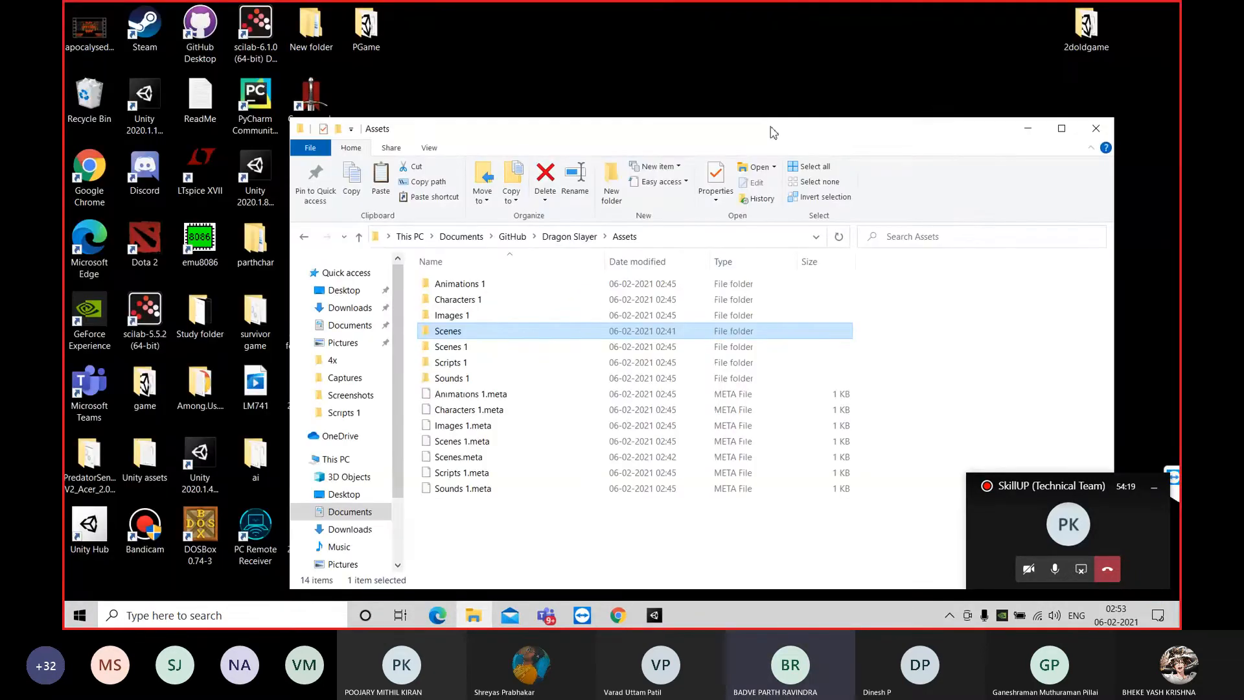
drag(773, 132, 533, 144)
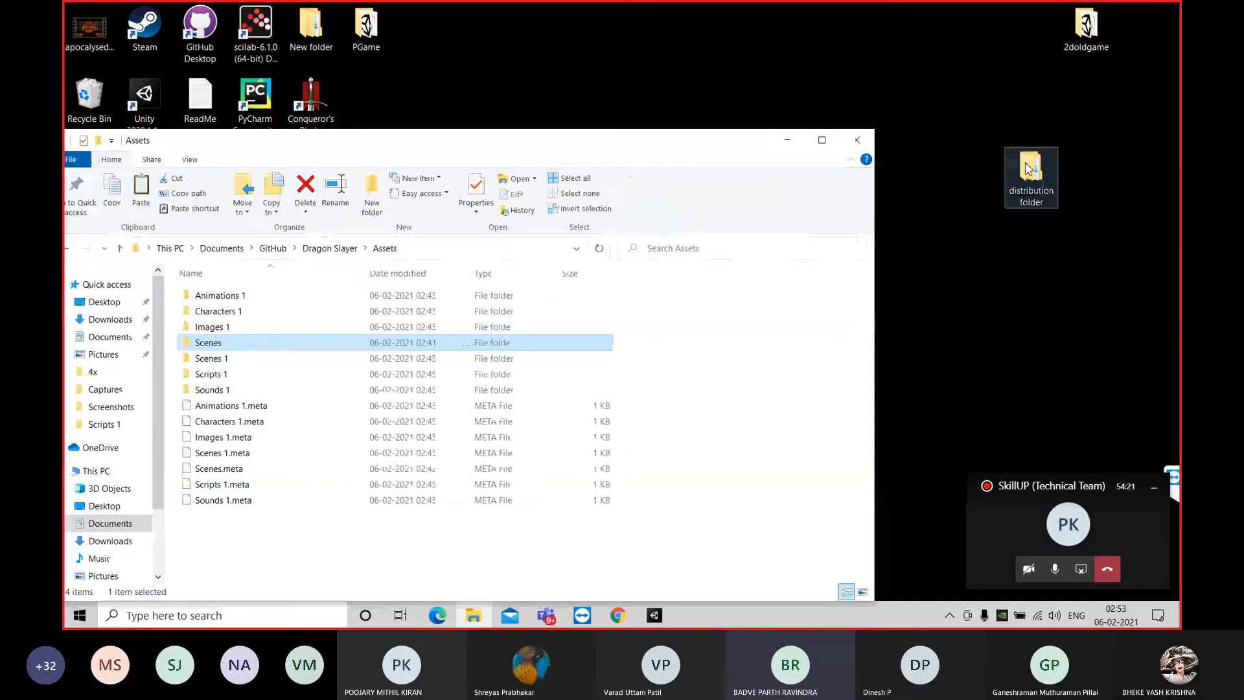
double_click(1028, 169)
drag(654, 11, 1174, 108)
drag(961, 427, 835, 259)
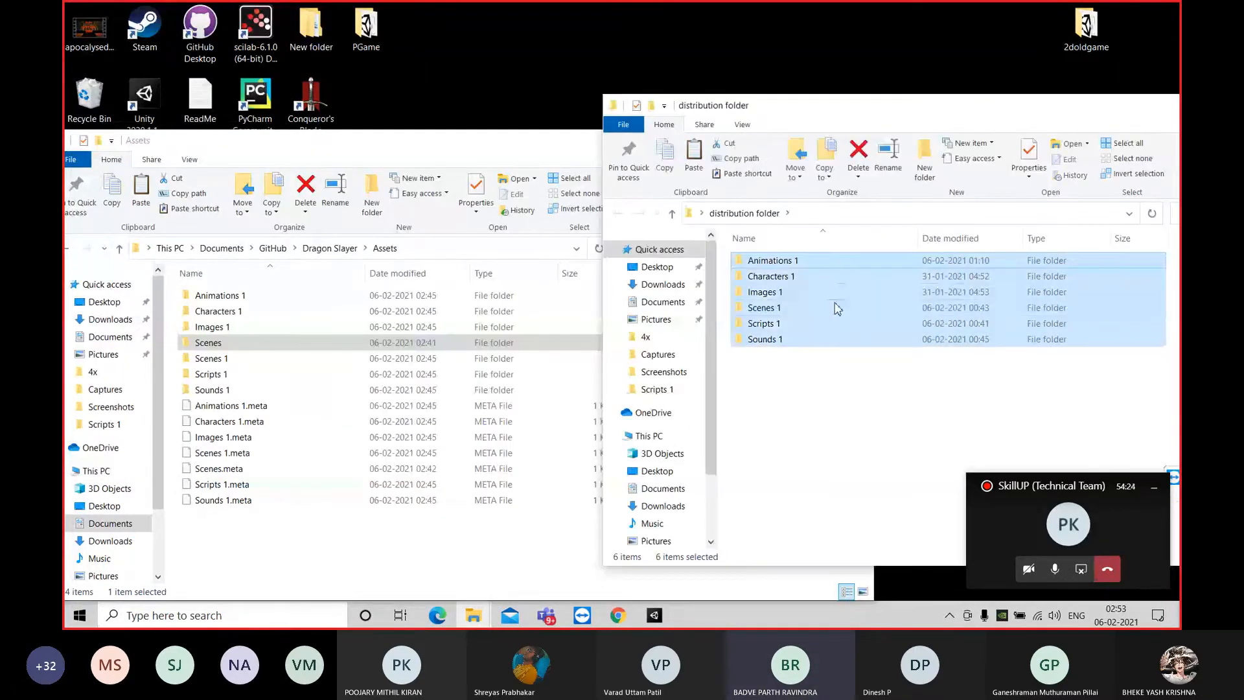
Close the project's Assets window, reposition the distribution folder window over the desktop and reselect its six folders
click(331, 568)
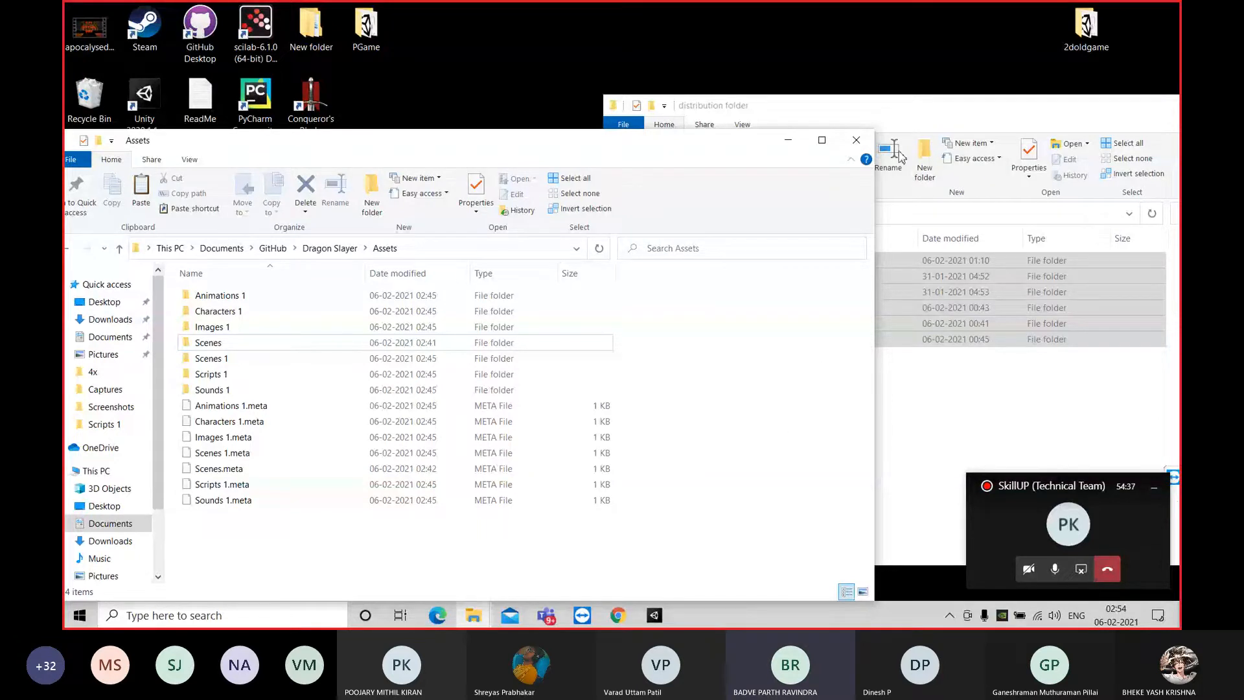
click(852, 141)
drag(869, 106, 542, 134)
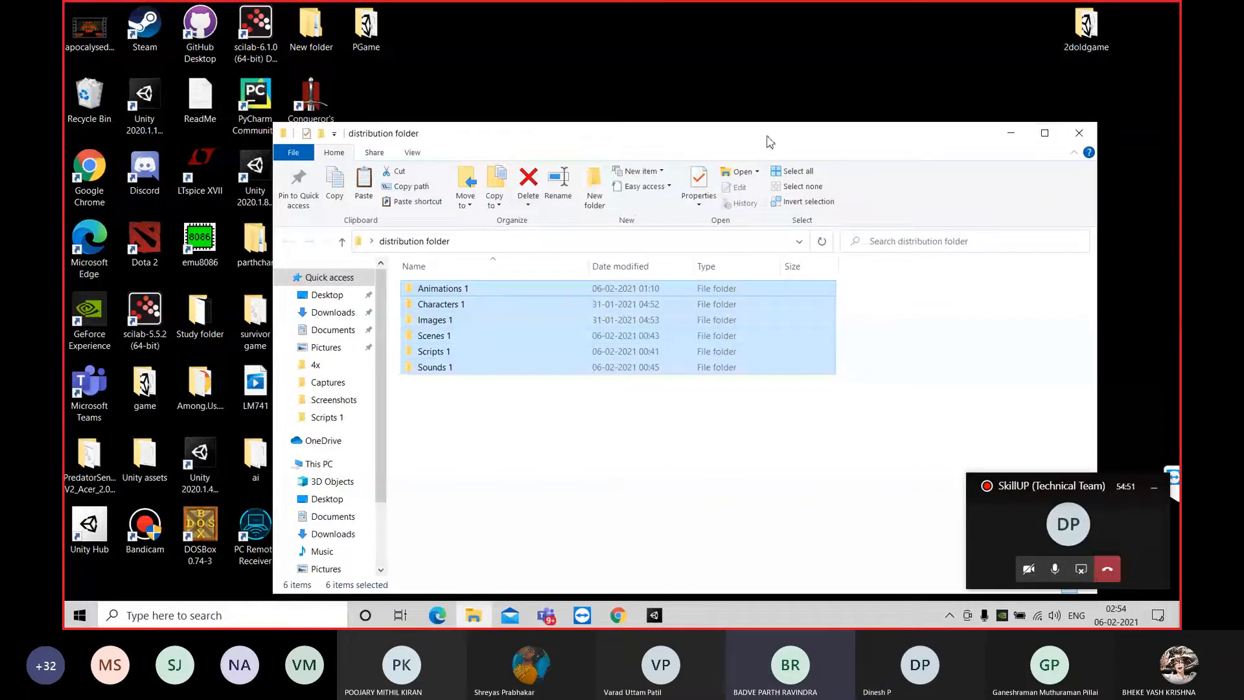
drag(764, 137, 890, 103)
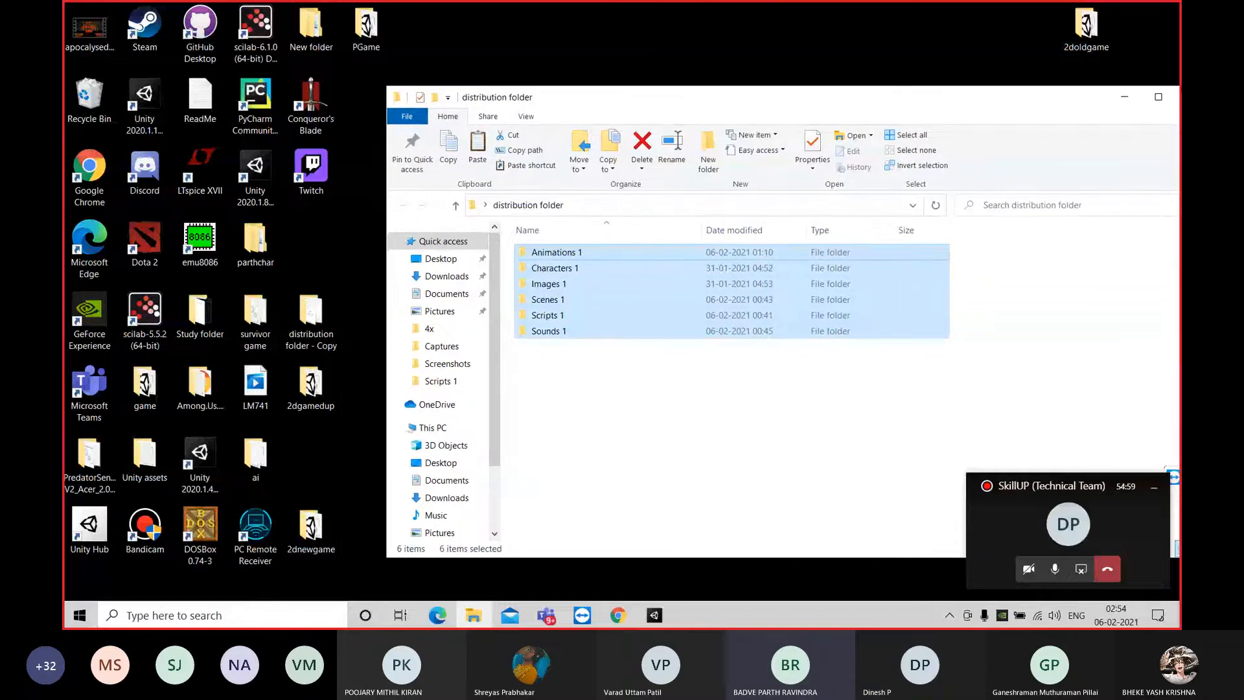
mouse_move(1029, 104)
mouse_down()
mouse_move(903, 111)
mouse_move(1036, 113)
mouse_up()
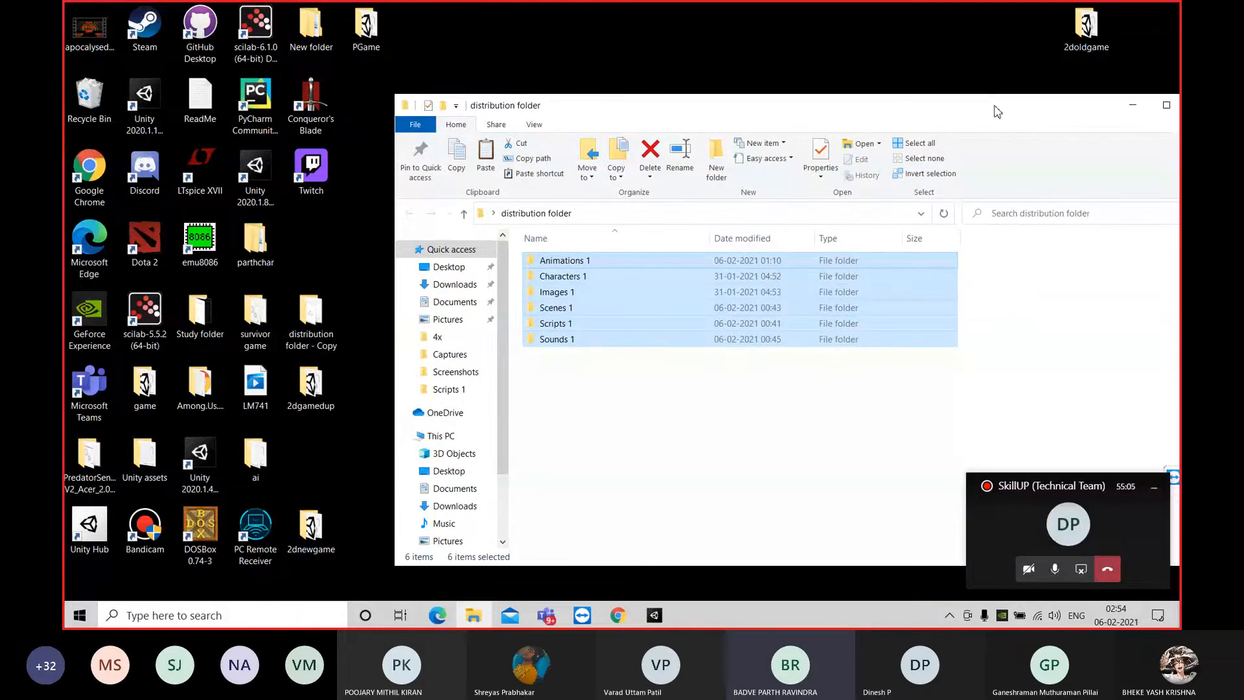
drag(705, 431, 618, 254)
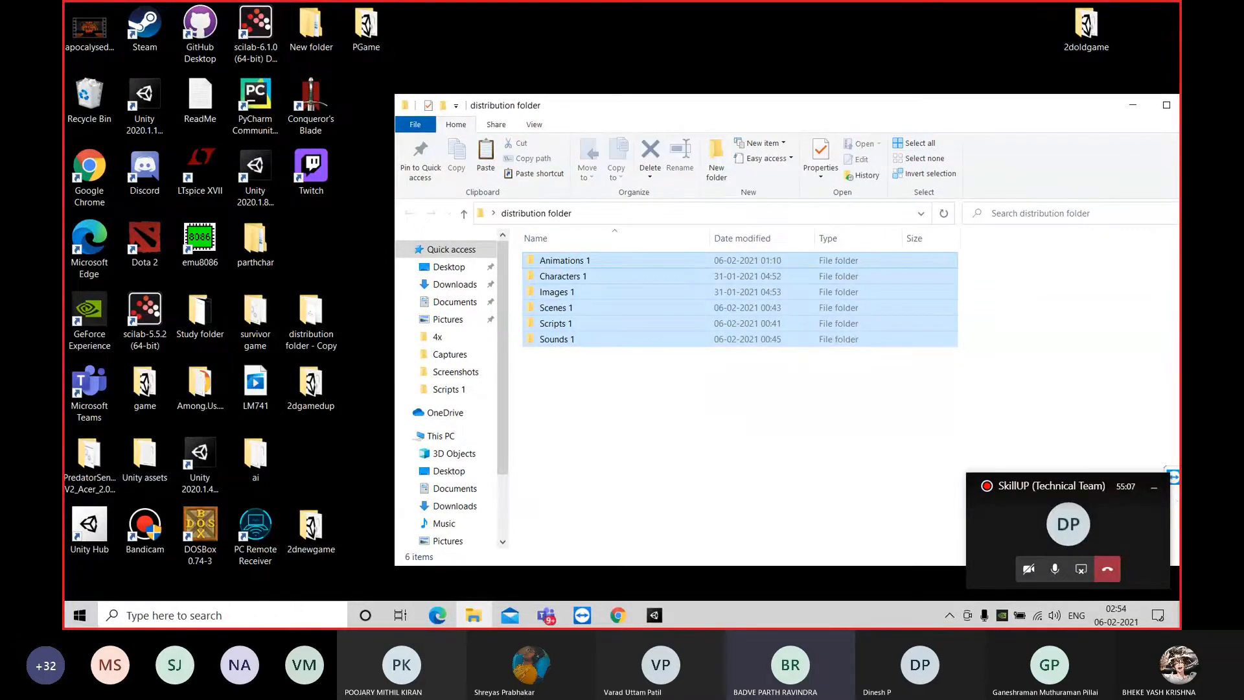
Close the distribution folder window and switch back to the Dragon Slayer project in the Unity editor
drag(1039, 109, 888, 100)
click(1049, 105)
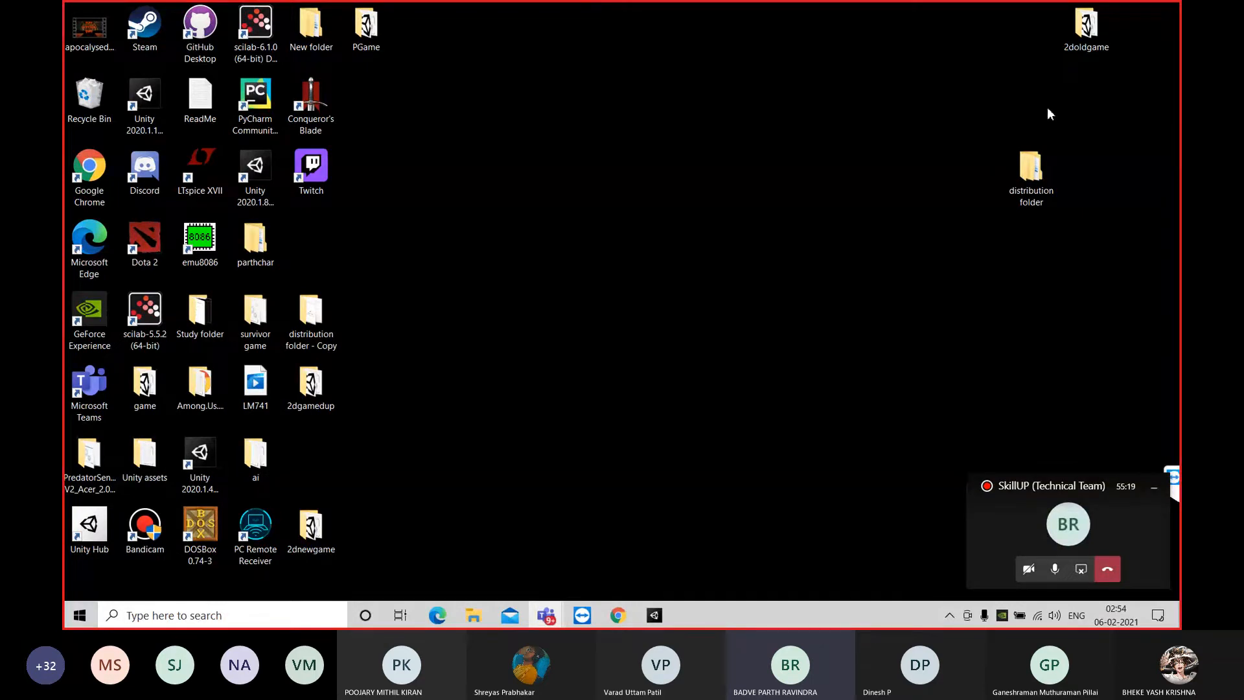
click(655, 618)
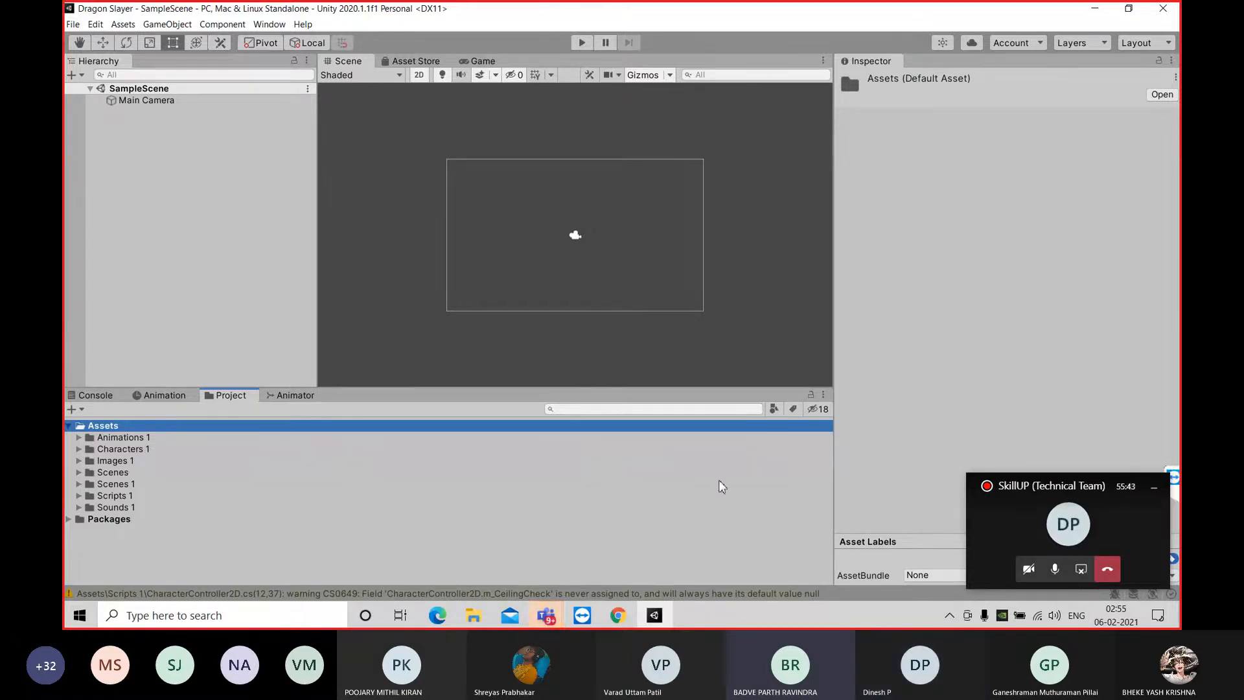
click(481, 621)
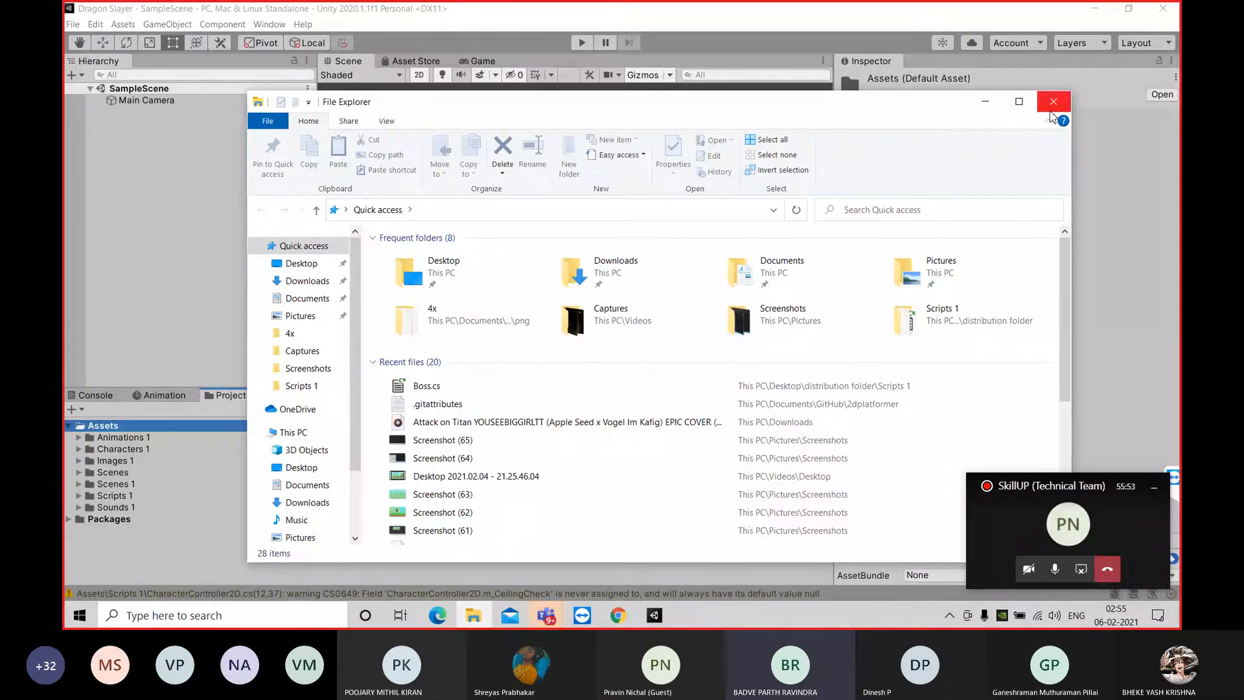
click(1050, 110)
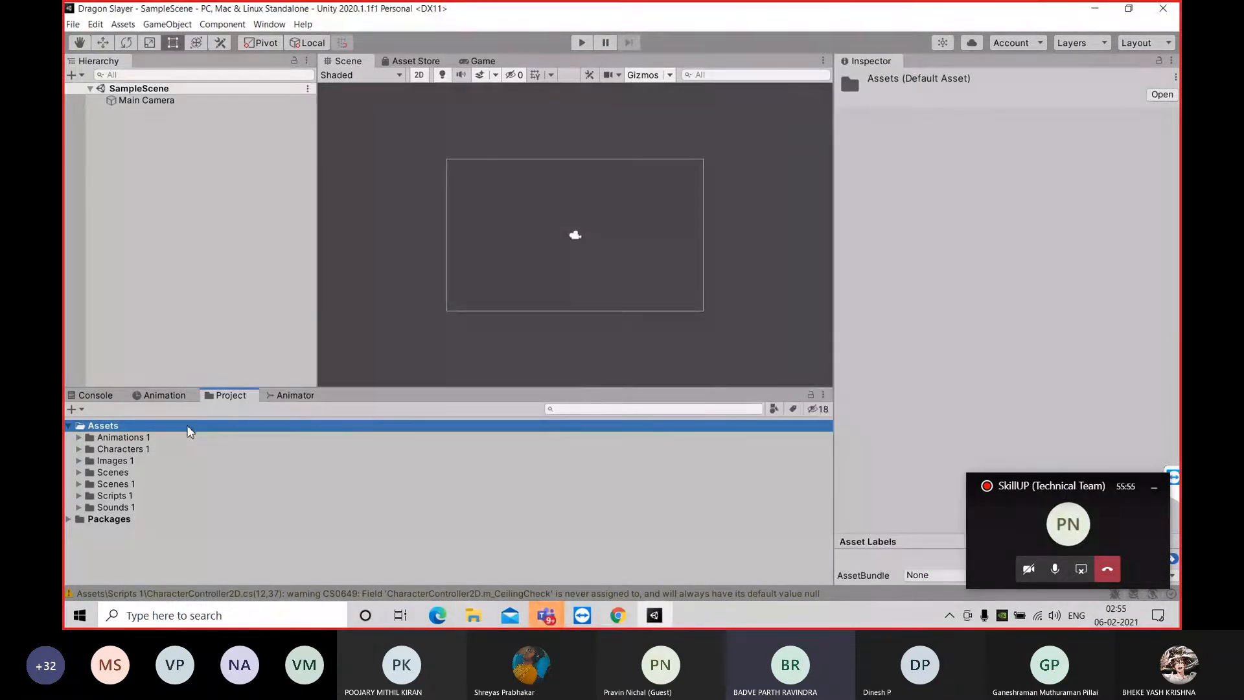
right_click(189, 432)
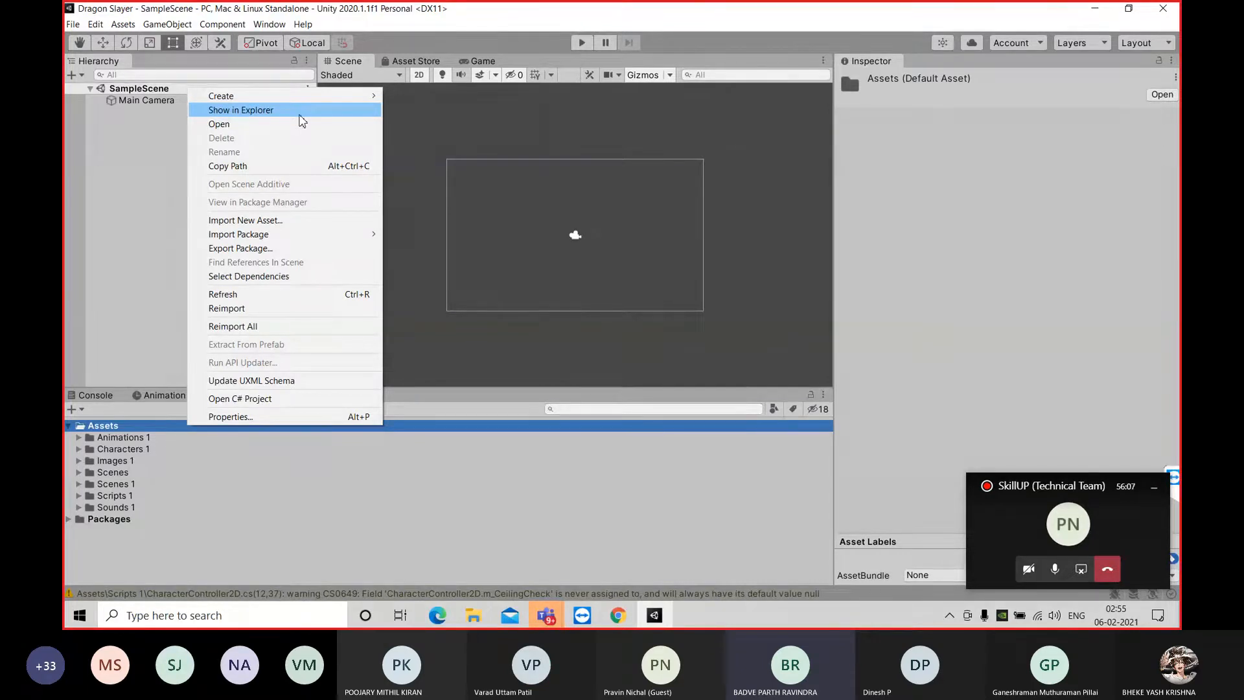
click(131, 192)
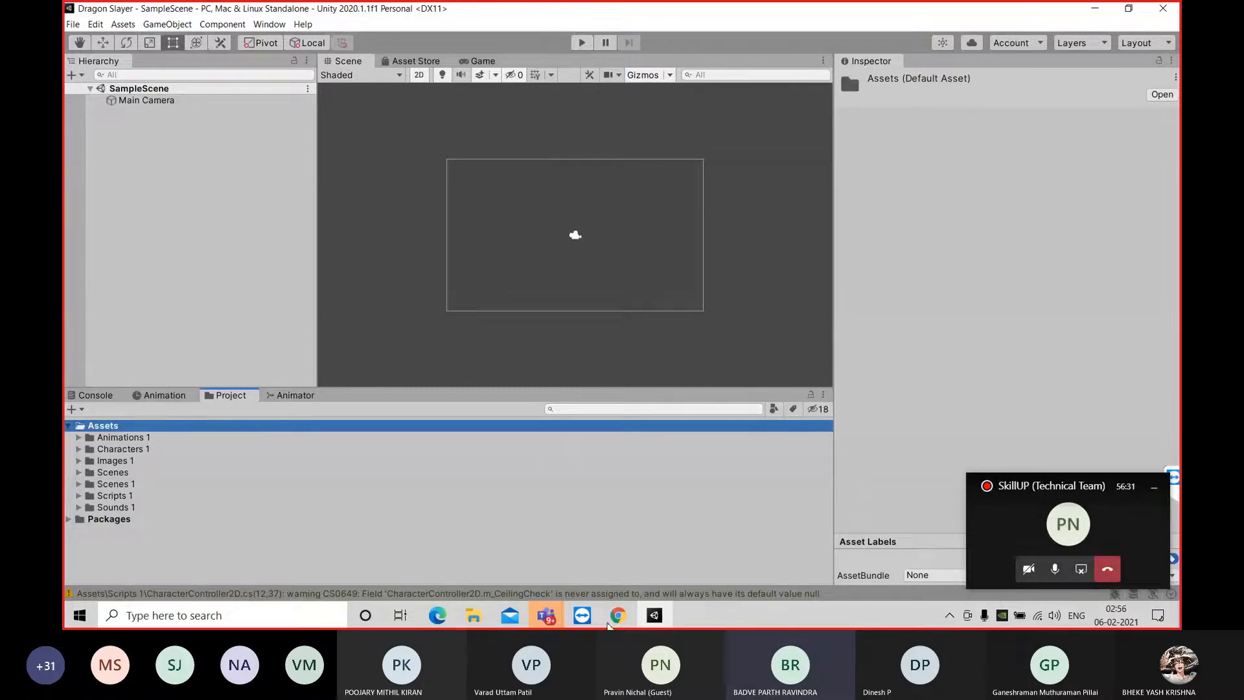
Minimize the floating meeting window and expand Characters 1, Knight Files and Knight PNG in the project's assets
click(1154, 487)
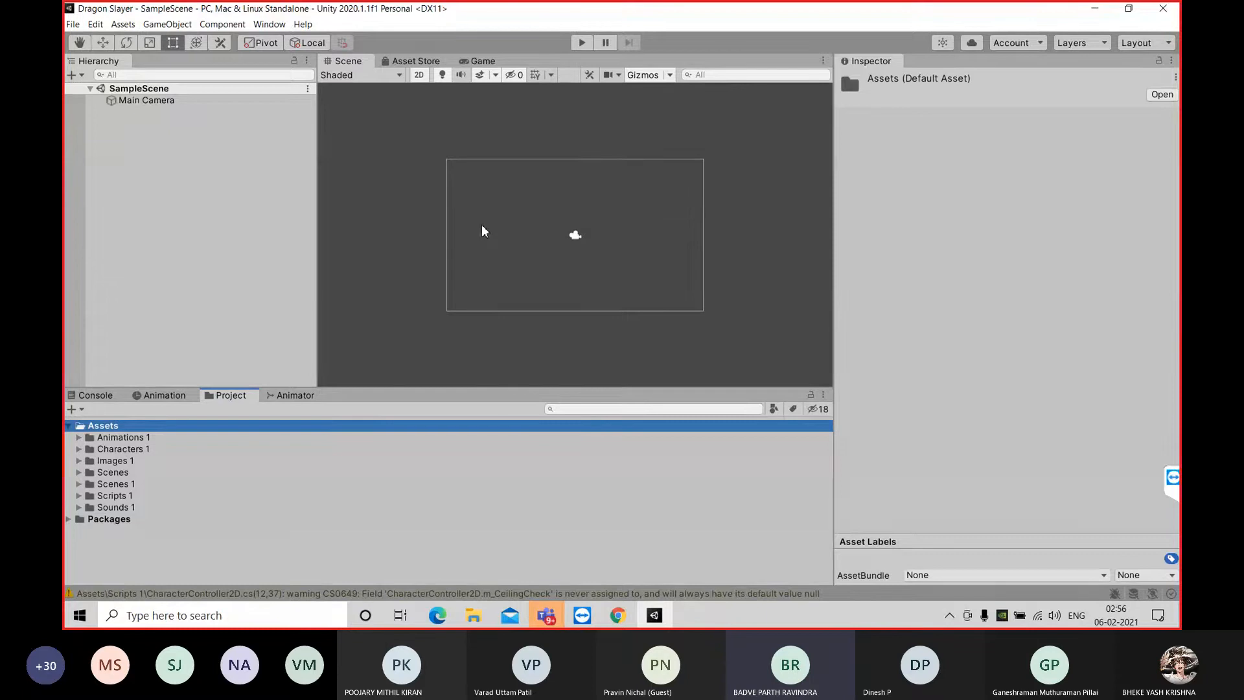
click(79, 448)
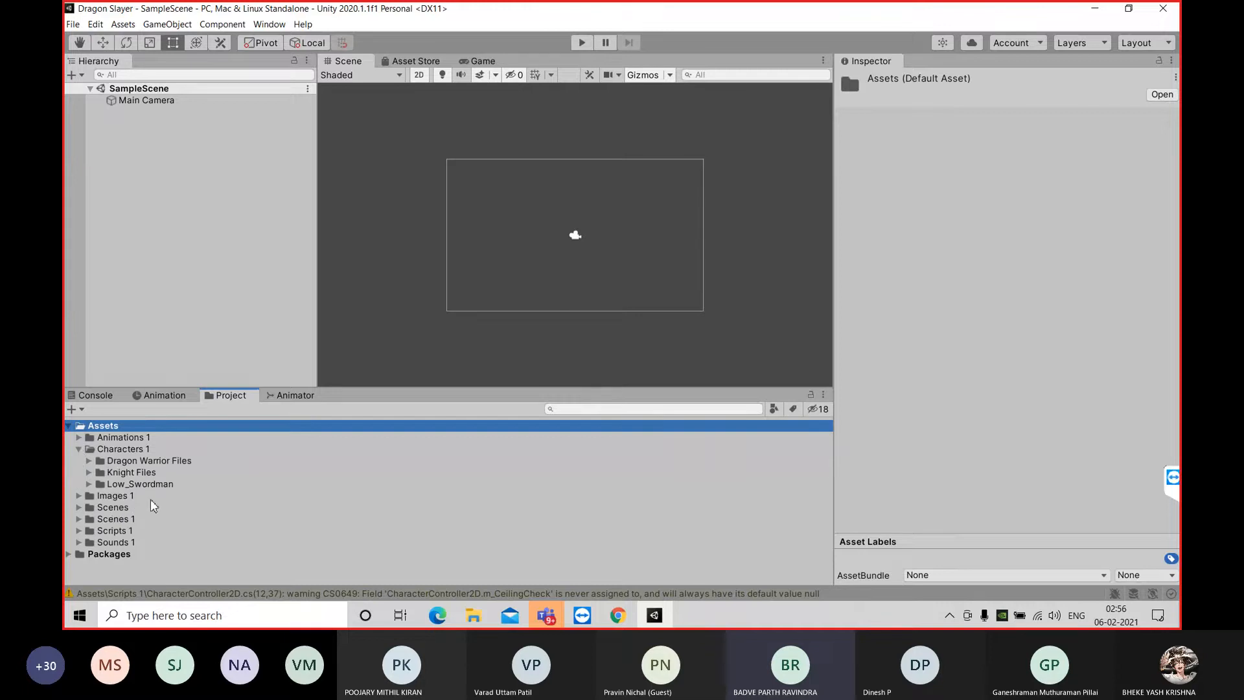
click(89, 473)
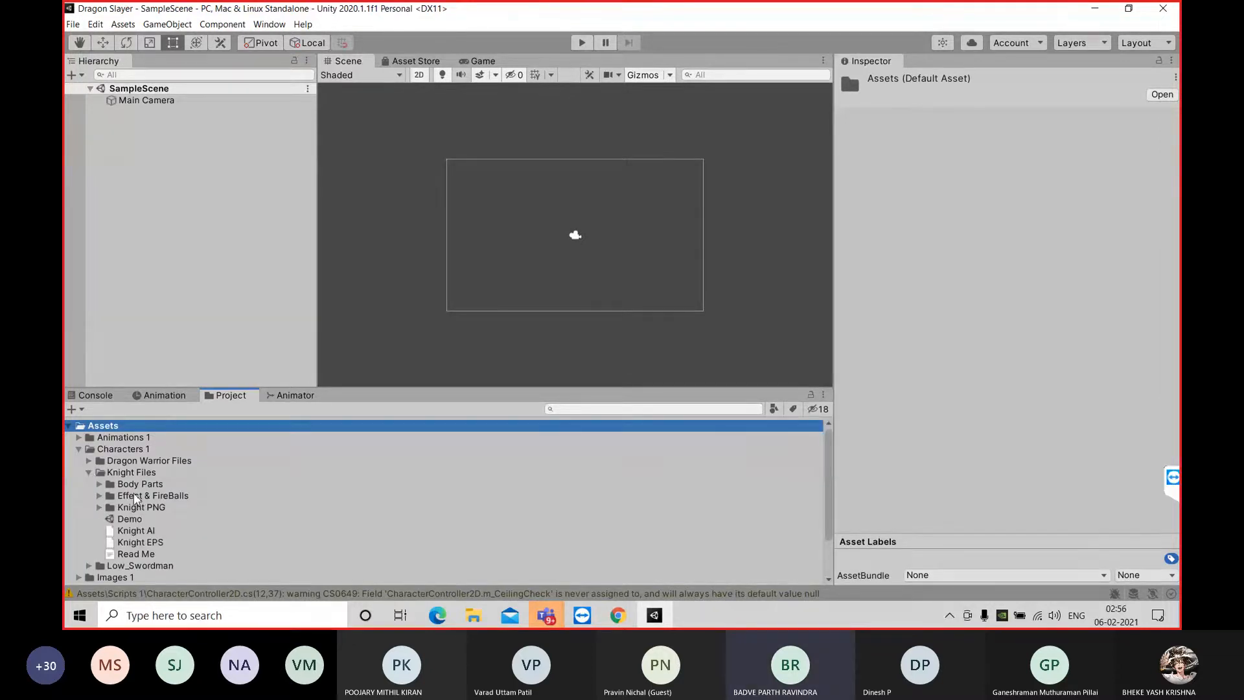
click(127, 511)
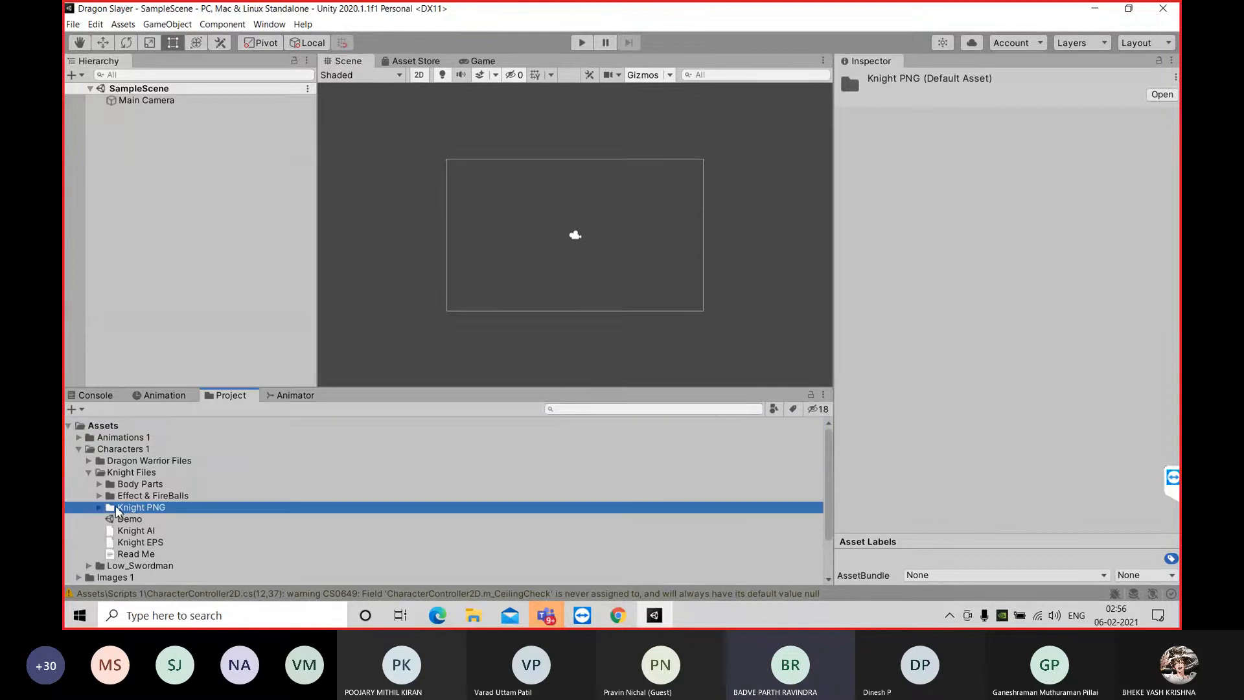
click(98, 508)
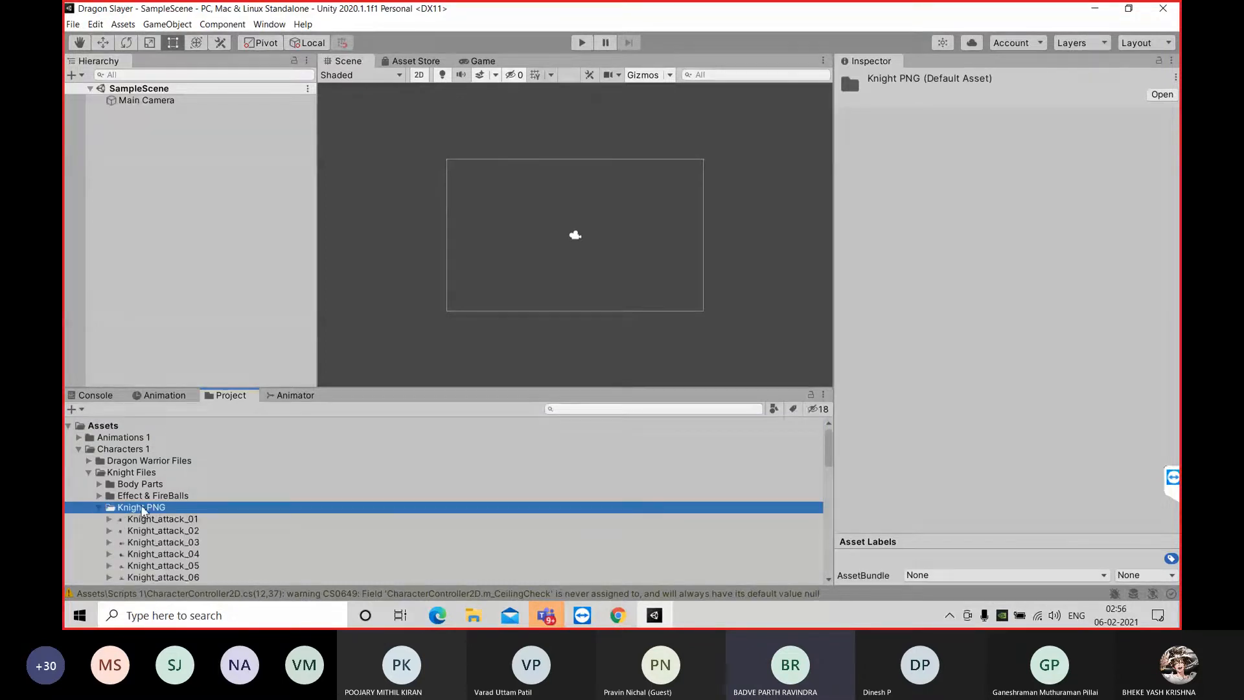
Look through the knight's attack, block, cast, dash, die and dizzy sprite frames in Knight PNG
scroll(156, 504, down, 2)
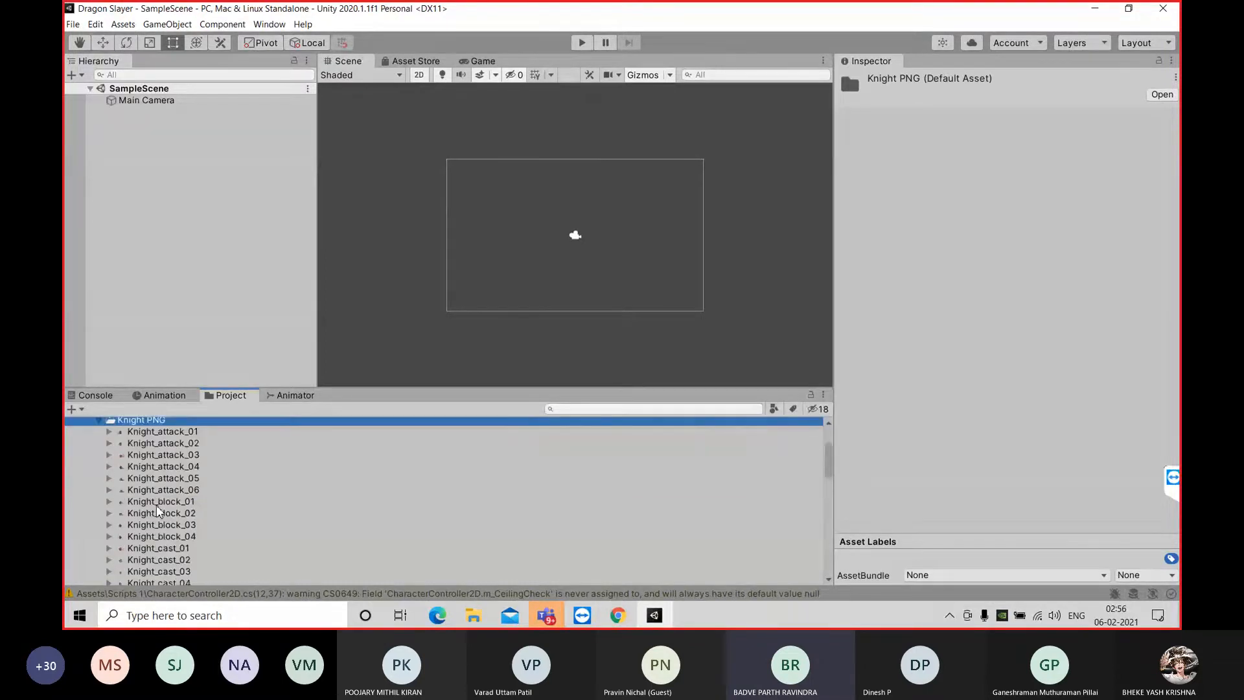
scroll(157, 504, up, 1)
scroll(213, 510, down, 6)
scroll(211, 505, down, 5)
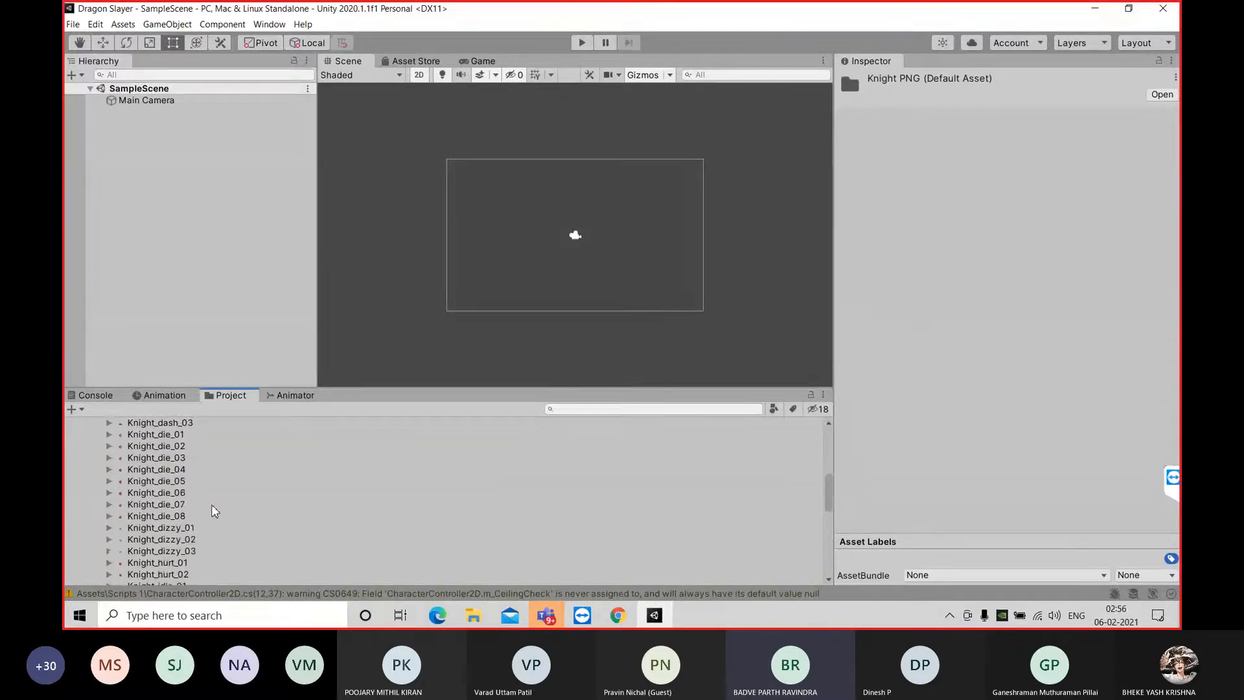
scroll(212, 505, down, 5)
scroll(211, 505, up, 4)
scroll(212, 506, up, 12)
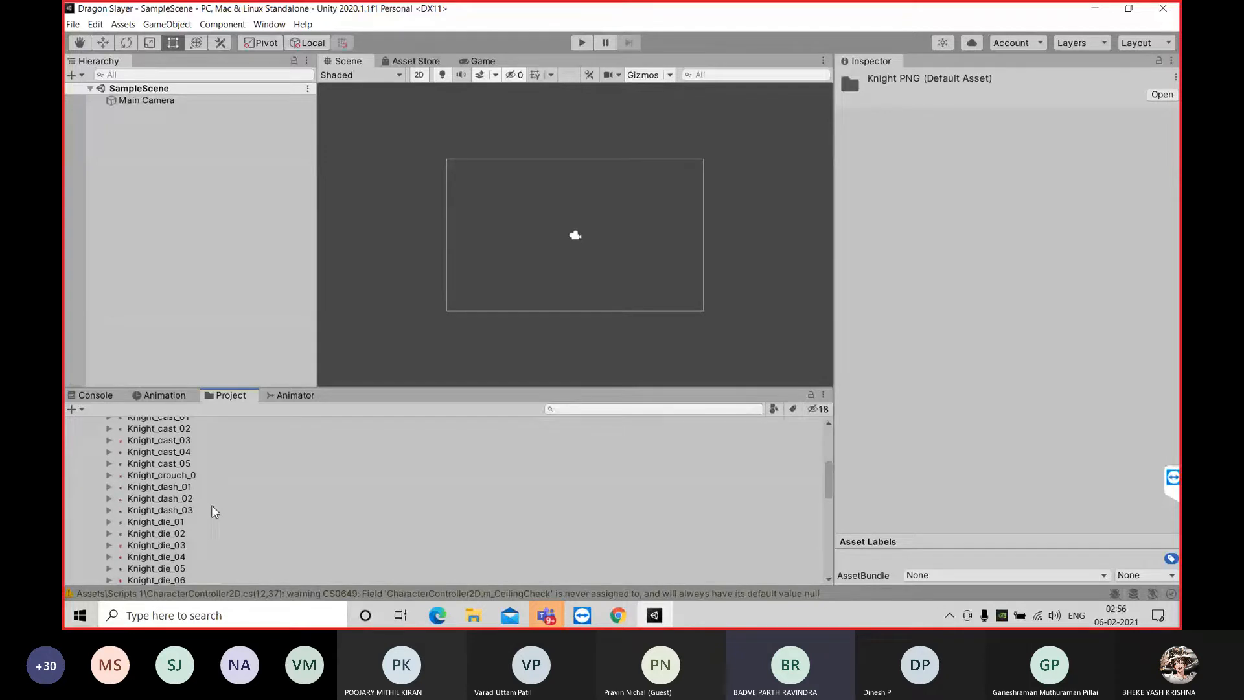
scroll(211, 506, up, 2)
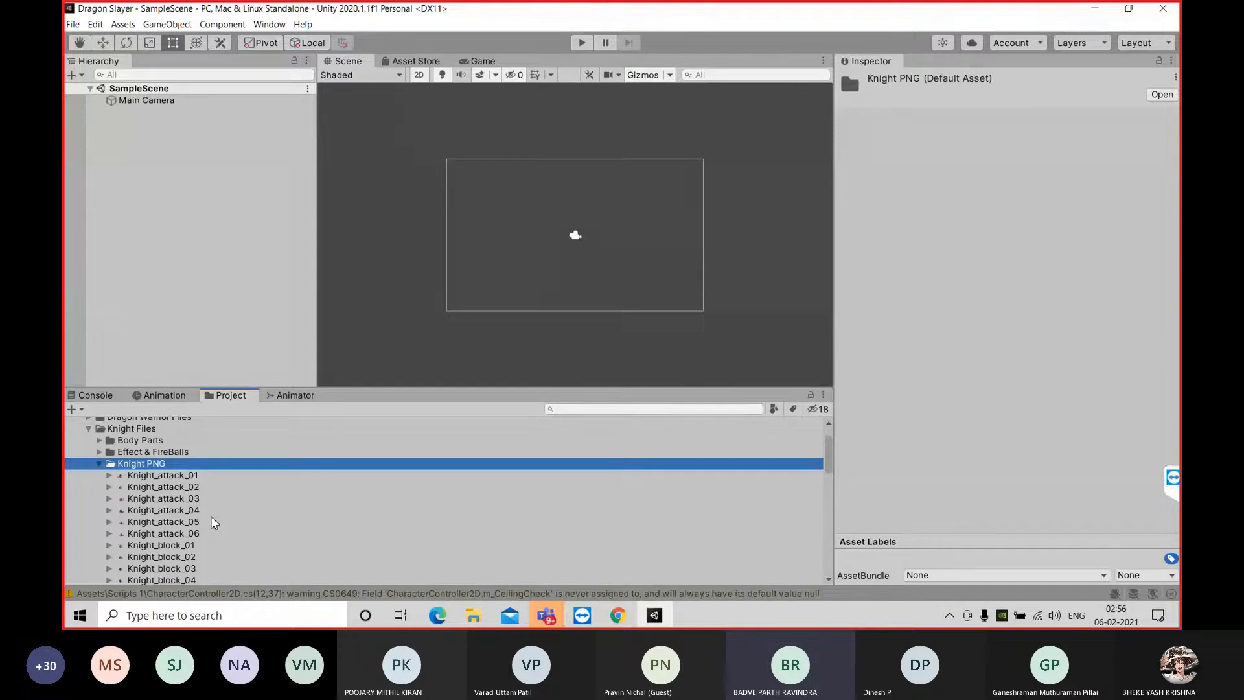
Find Knight_idle_01 in the Knight PNG folder and place the sprite in the Scene view
scroll(214, 522, down, 2)
scroll(214, 522, down, 10)
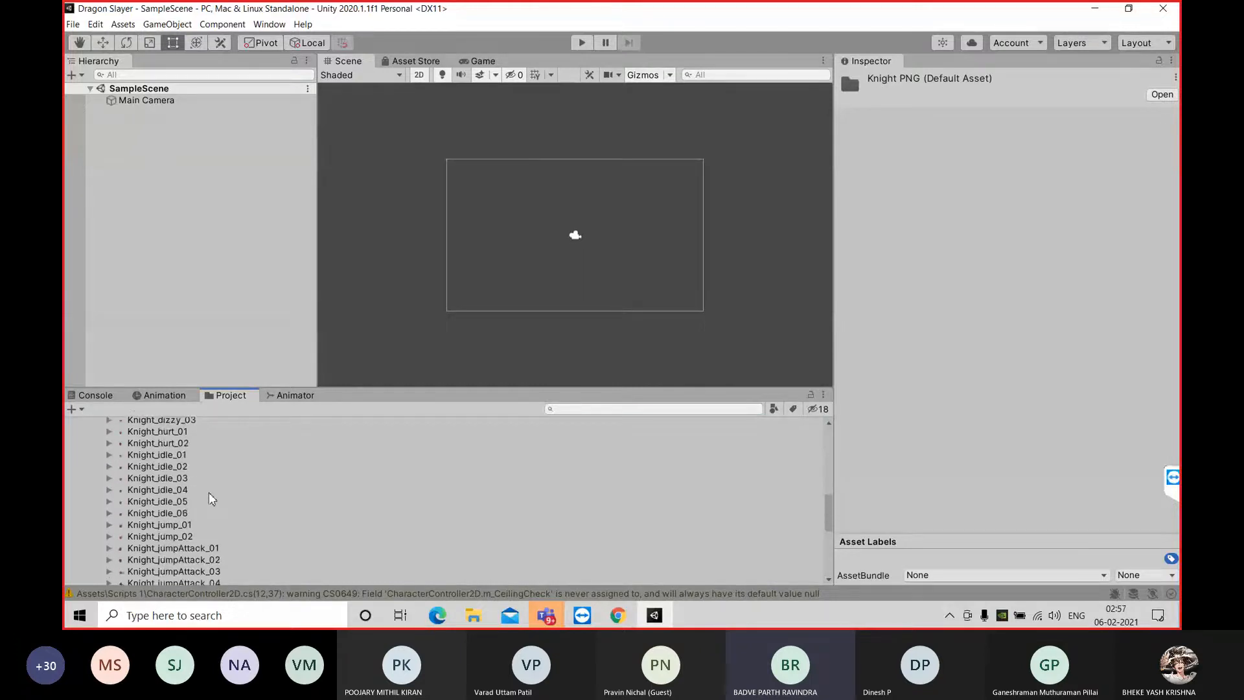
click(170, 454)
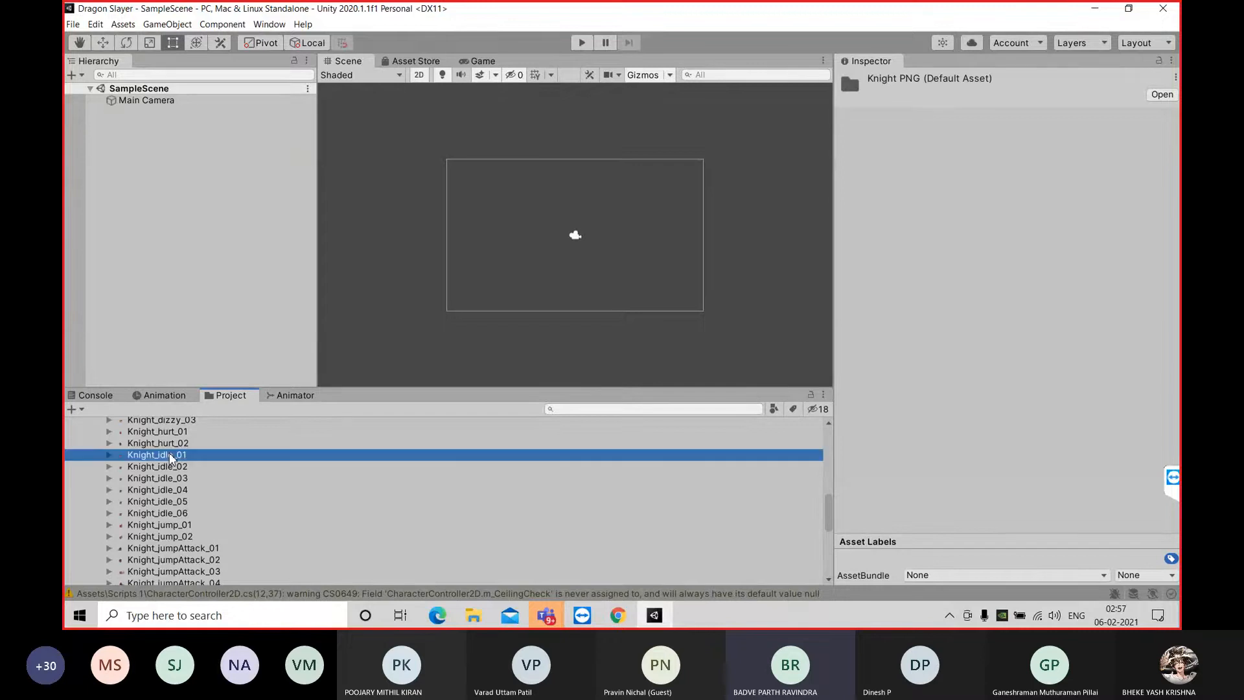
drag(171, 458, 477, 223)
scroll(483, 245, up, 1)
scroll(480, 251, up, 6)
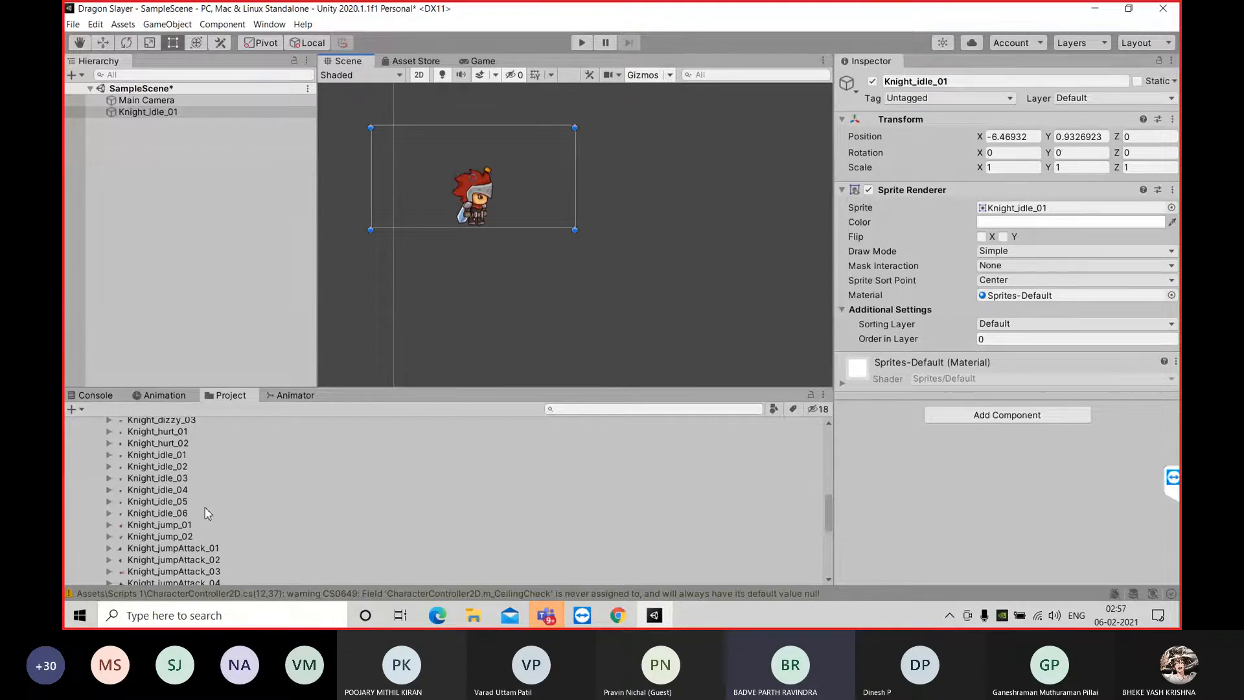
Delete the Knight_idle_01 object from SampleScene, undoing the accidental removal of the Main Camera
click(155, 113)
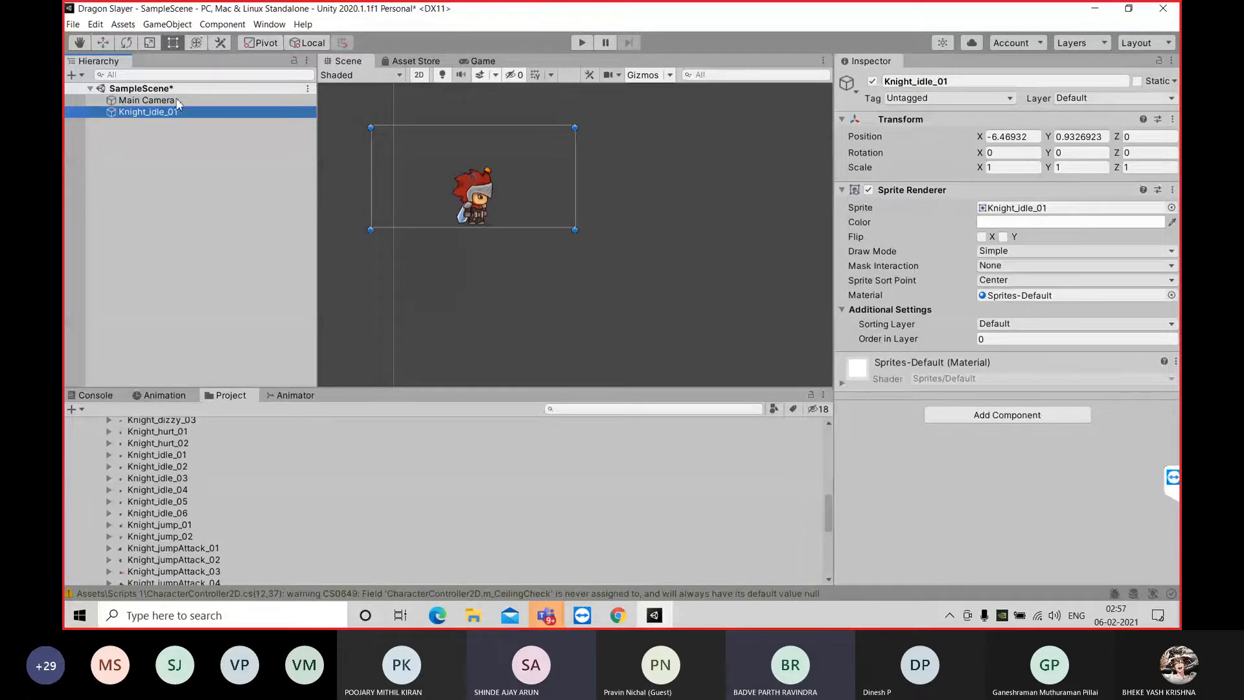
right_click(131, 112)
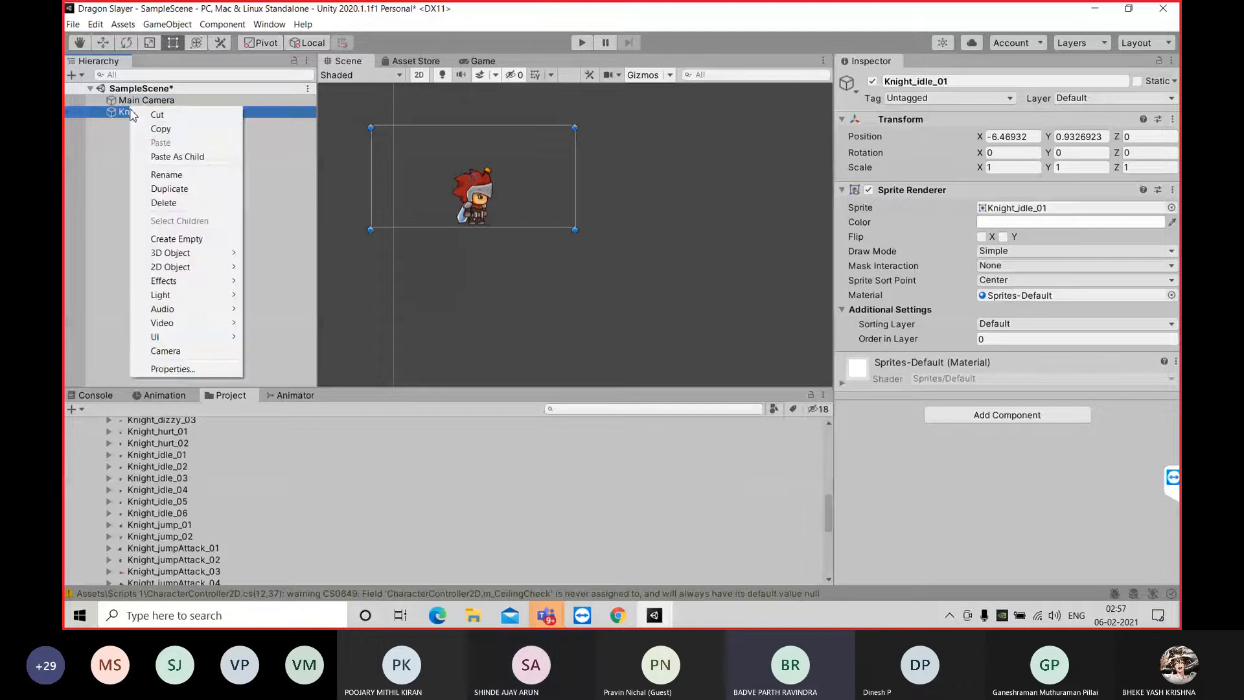
click(169, 202)
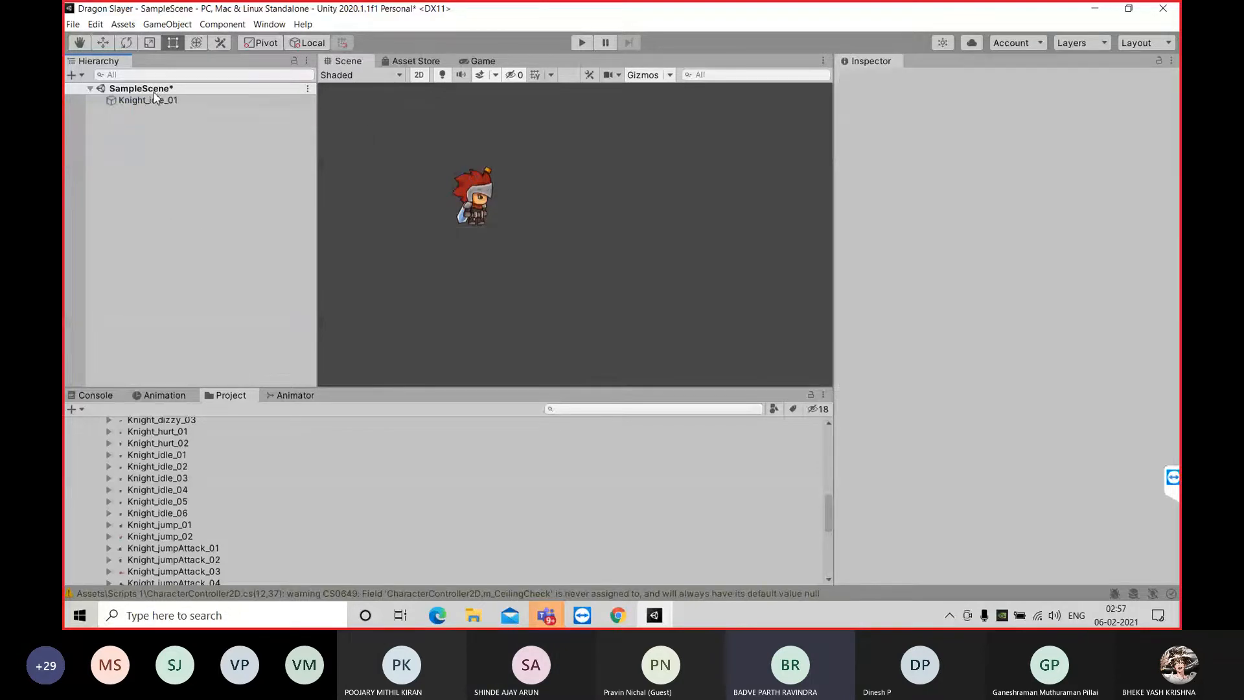
key(ctrl+z)
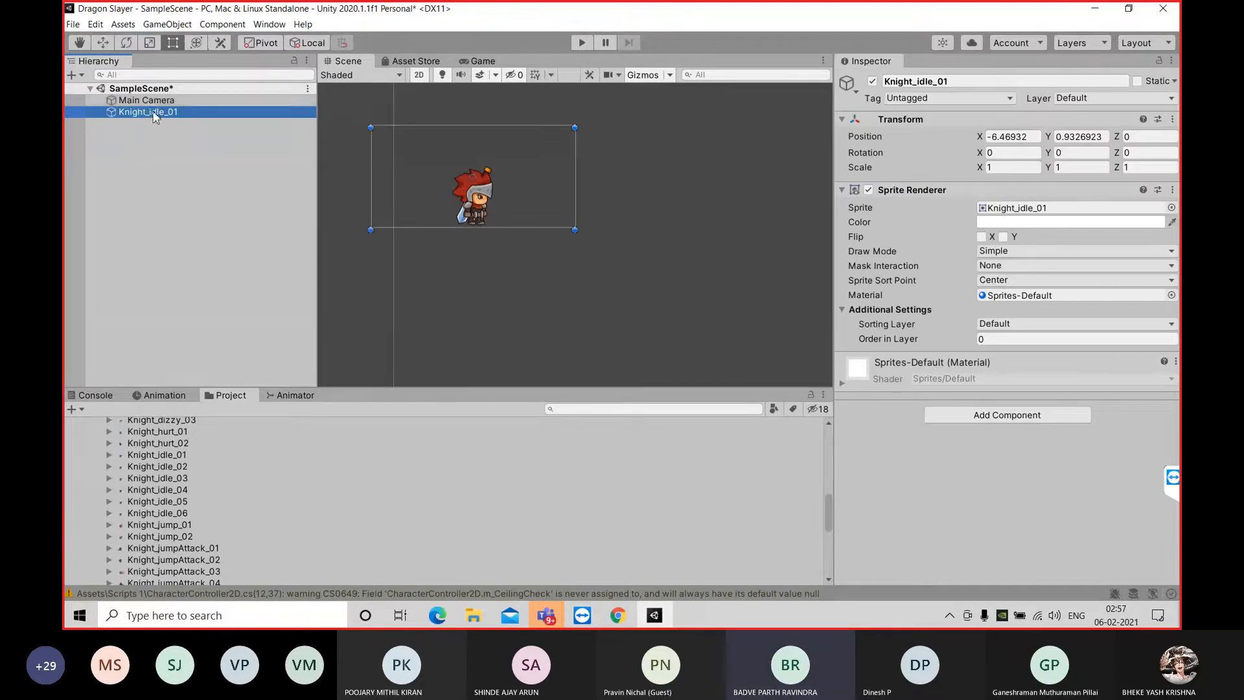
right_click(155, 115)
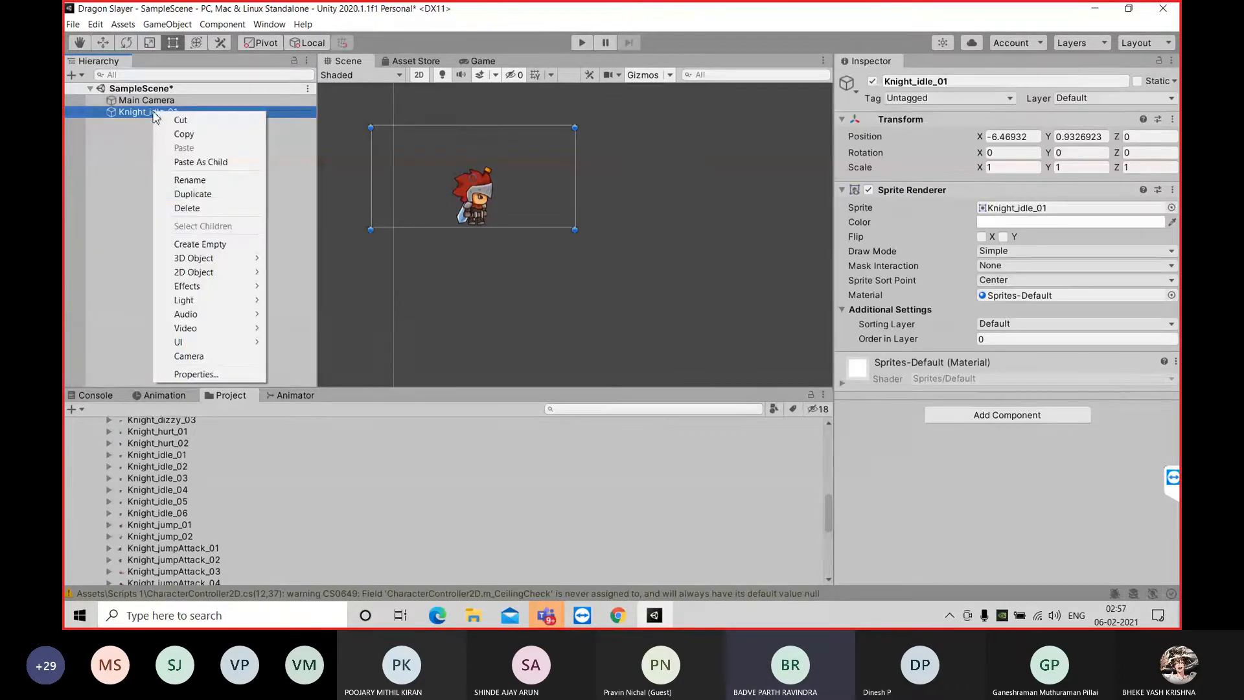
click(192, 207)
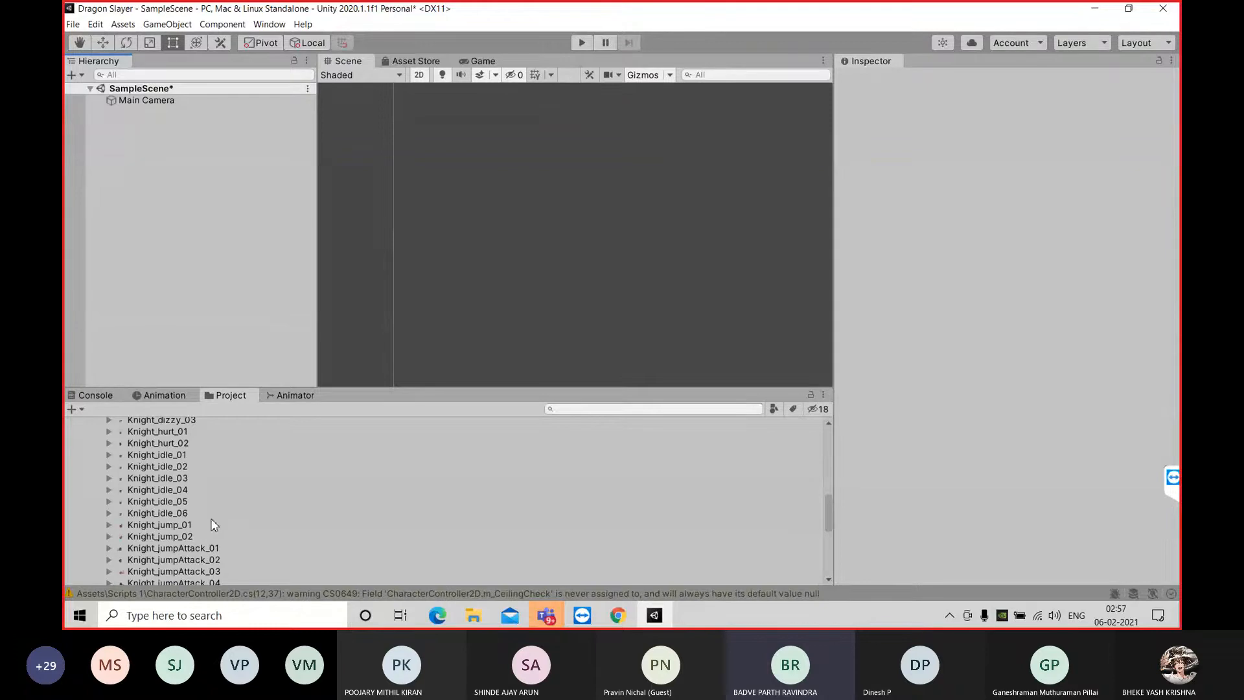
Review the animation frames in the Knight PNG folder and select Knight_idle_01 to inspect its import settings
scroll(197, 458, up, 10)
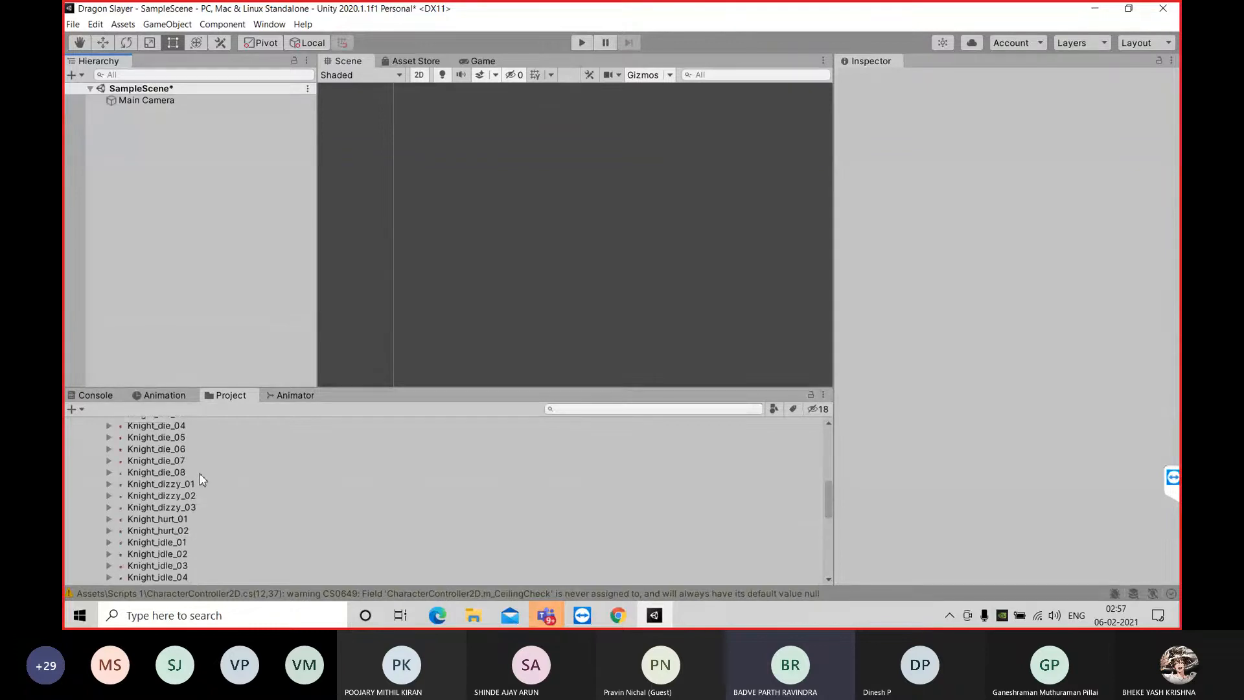
scroll(200, 478, up, 3)
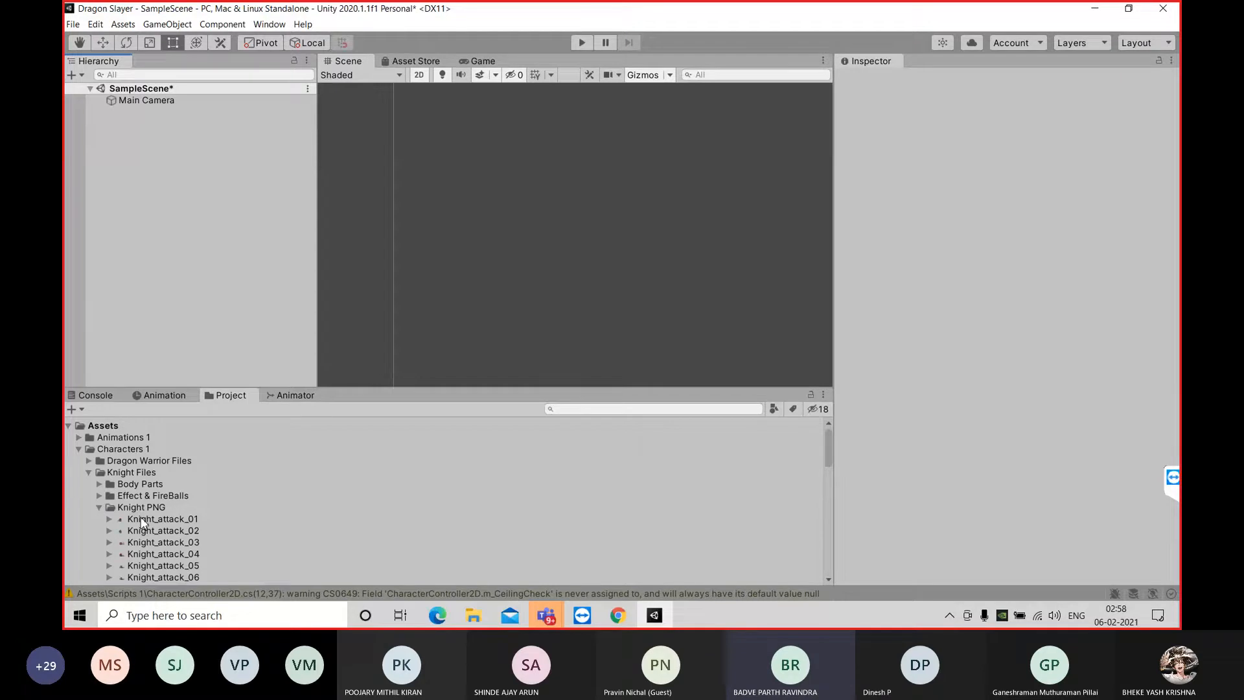
scroll(192, 522, down, 3)
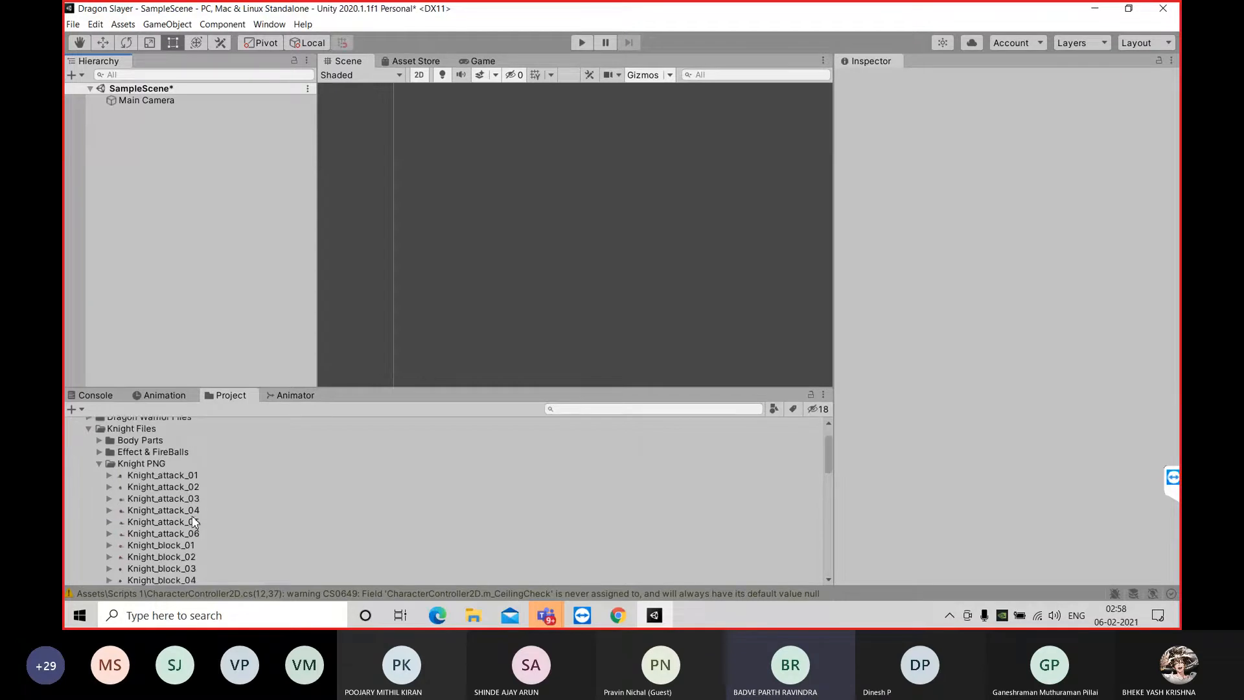
scroll(191, 518, up, 3)
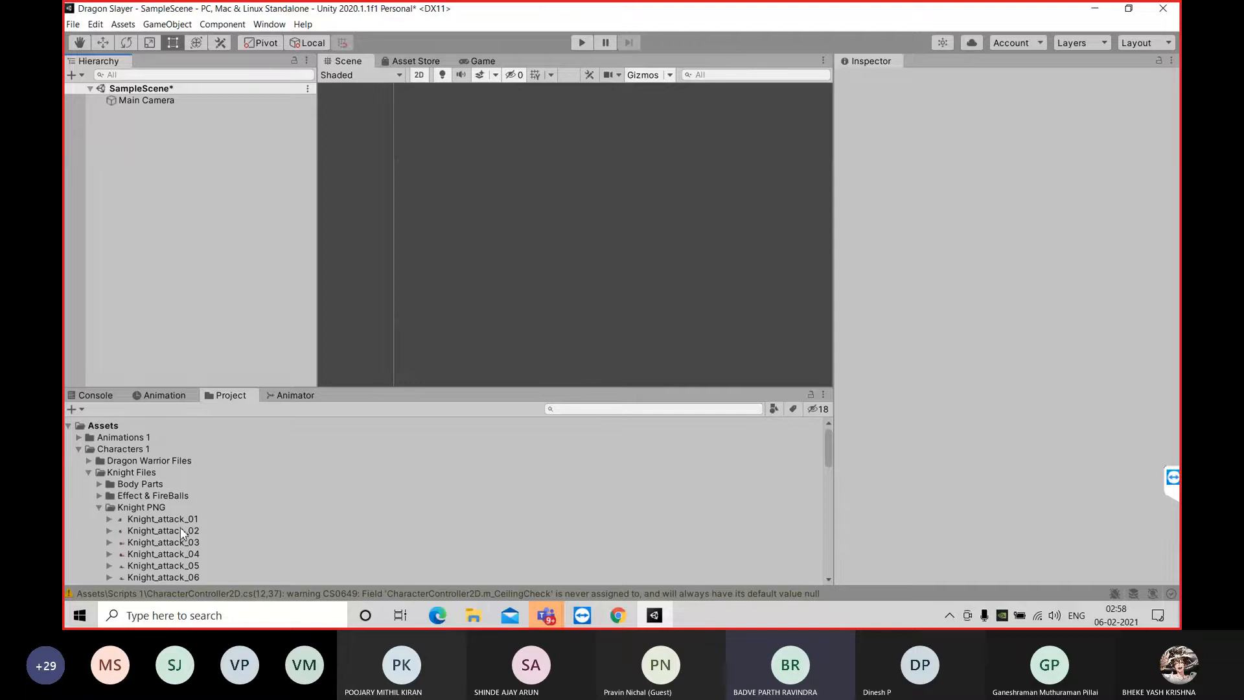
scroll(184, 529, down, 10)
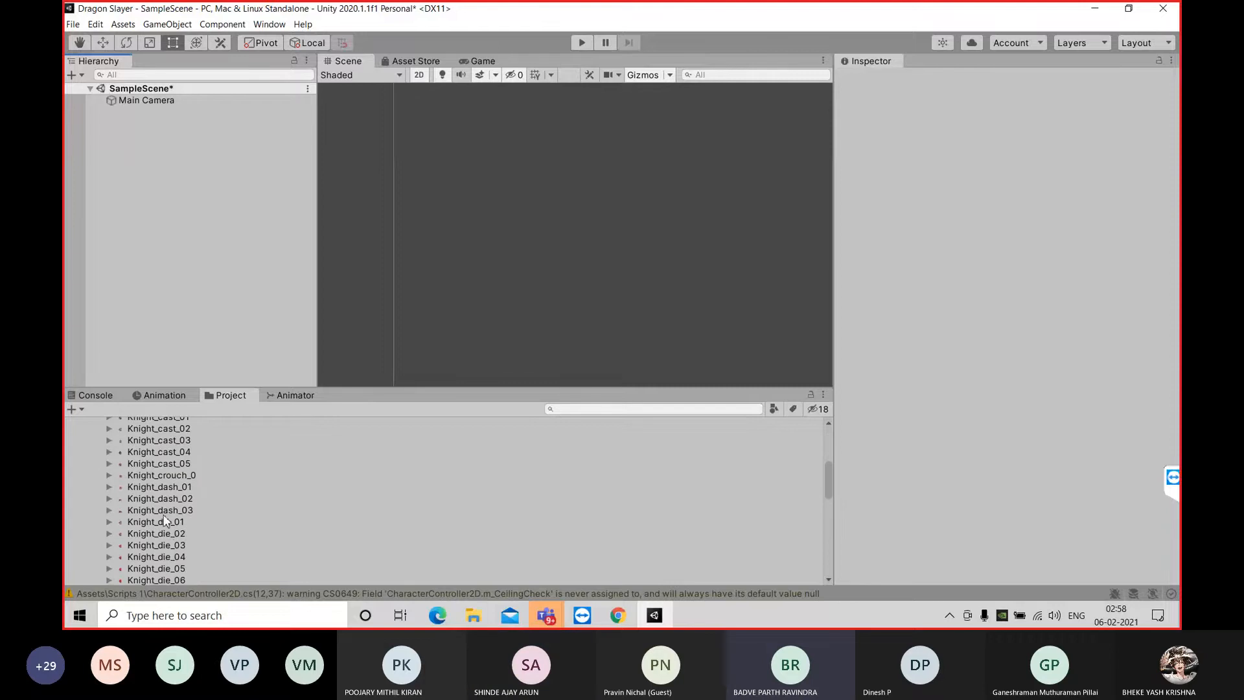
scroll(194, 522, down, 3)
scroll(194, 522, down, 4)
scroll(195, 522, up, 2)
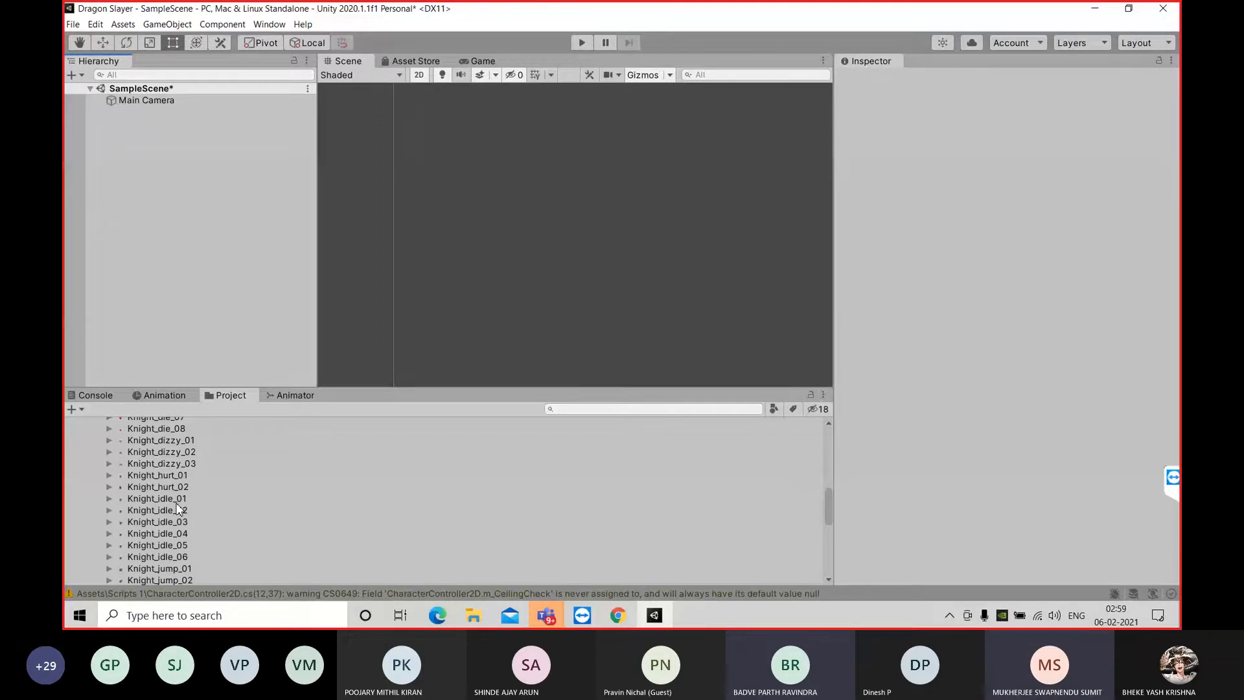
scroll(192, 502, up, 10)
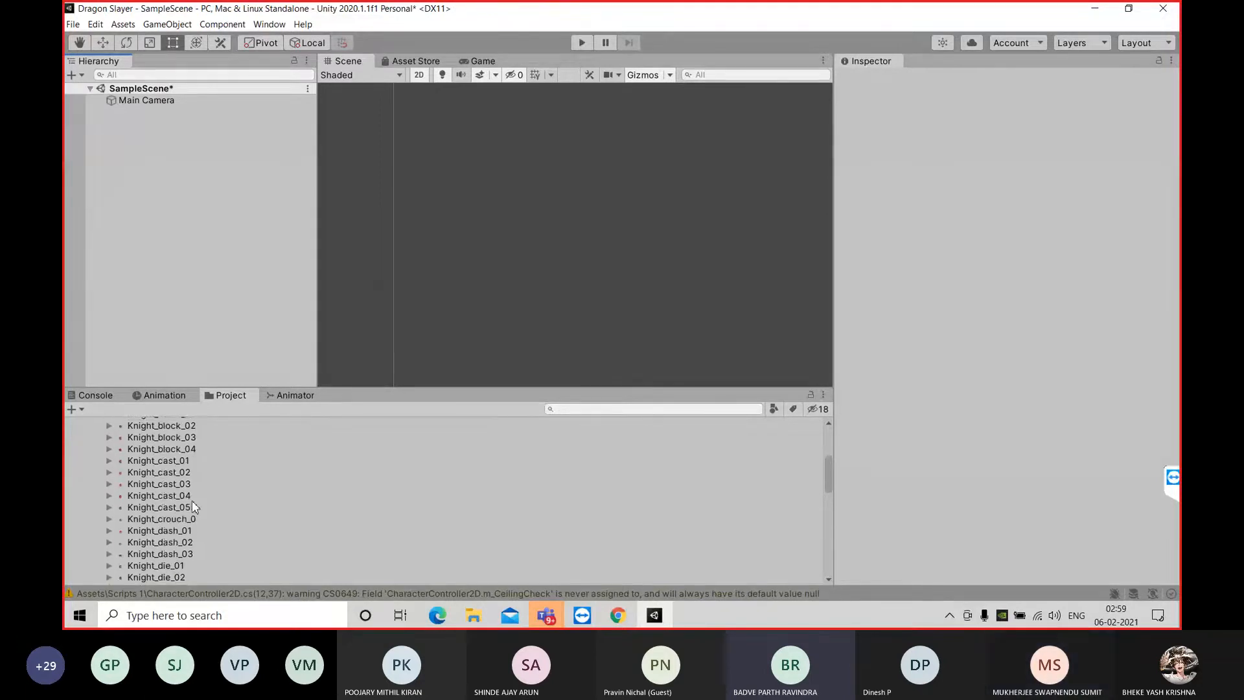
scroll(193, 504, up, 2)
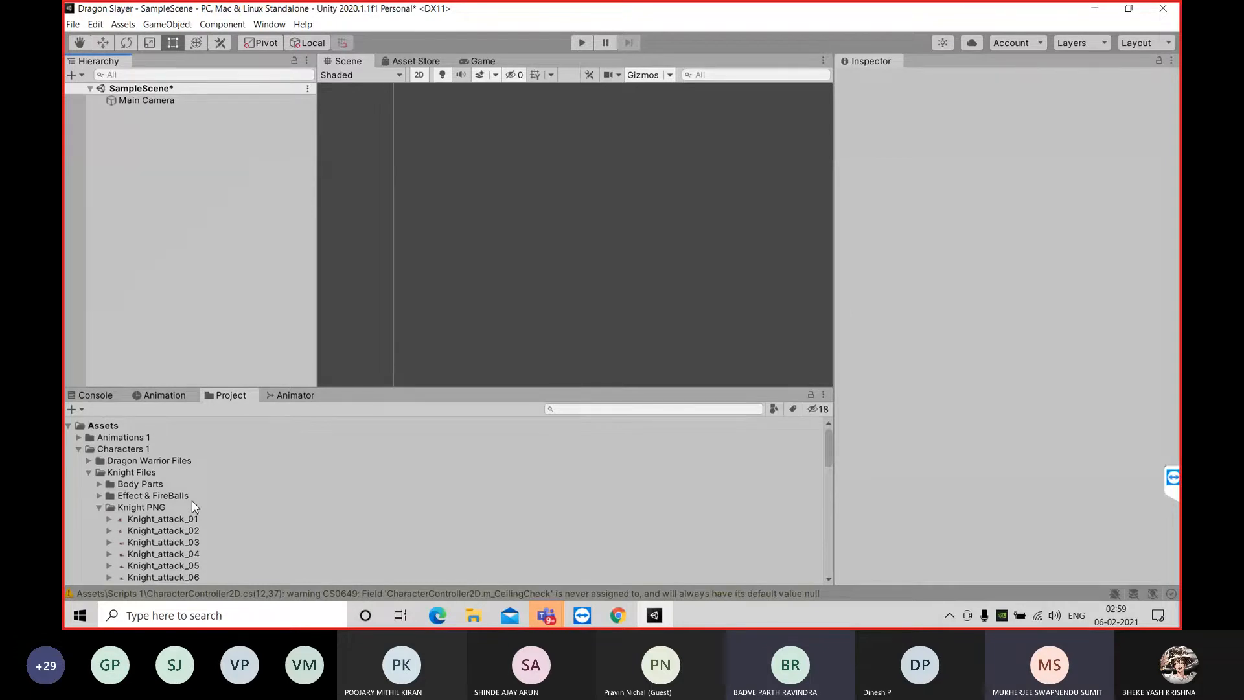
scroll(192, 505, down, 8)
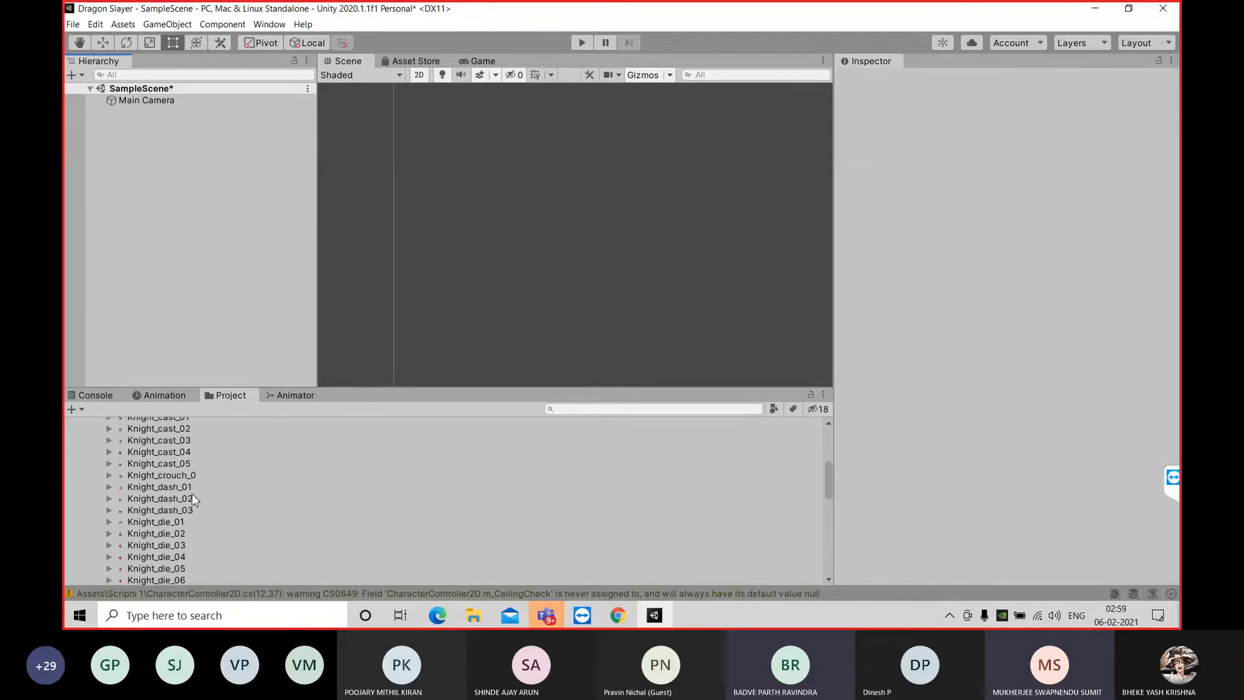
scroll(168, 515, down, 4)
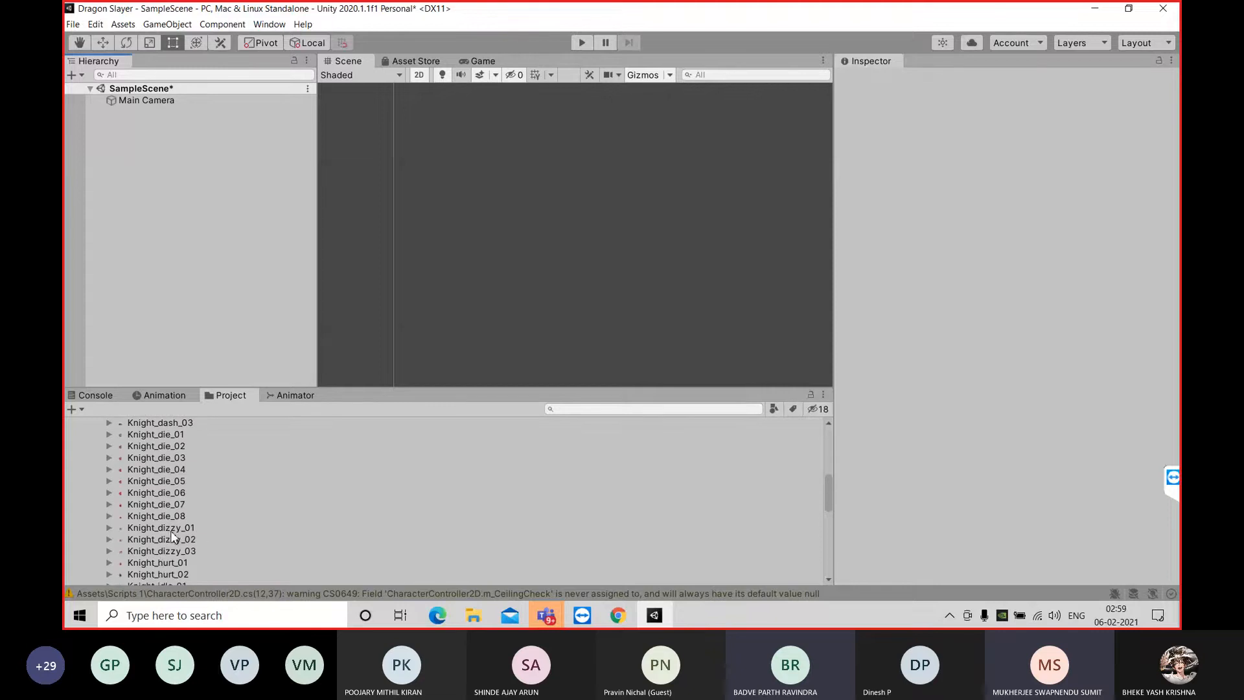
click(170, 540)
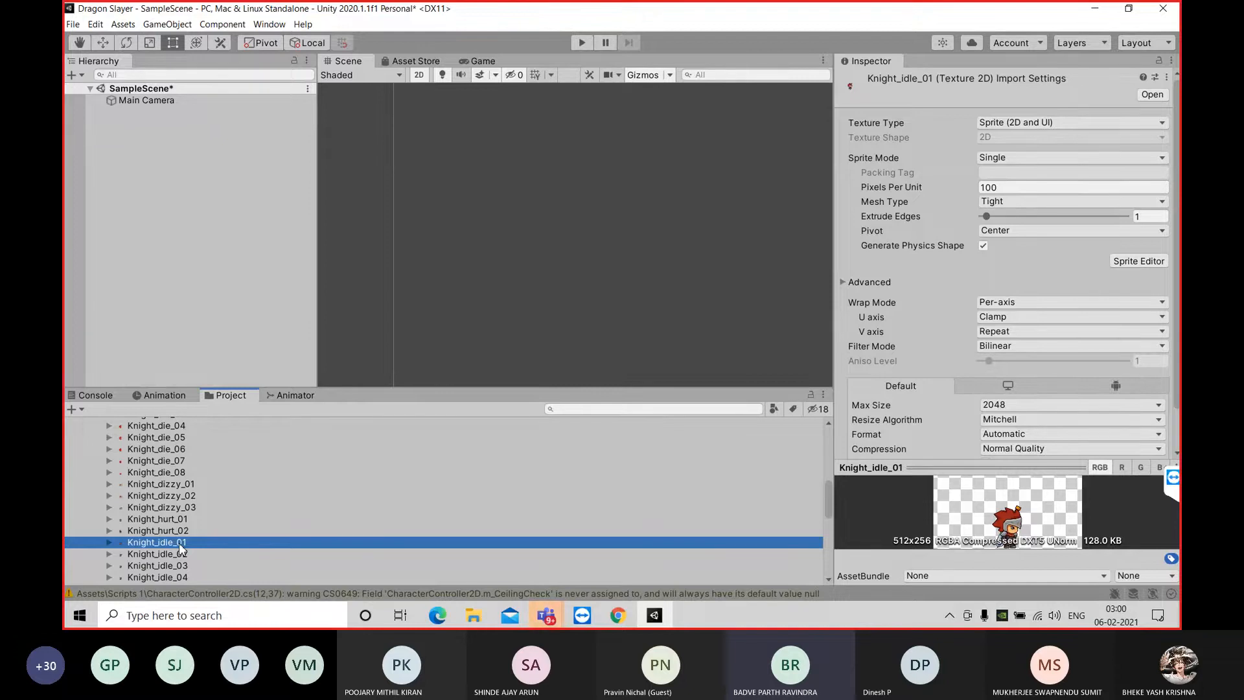
Place the Knight_idle_01 sprite in the Scene view and move it to about X -4.35, Y -0.22
drag(189, 546, 427, 282)
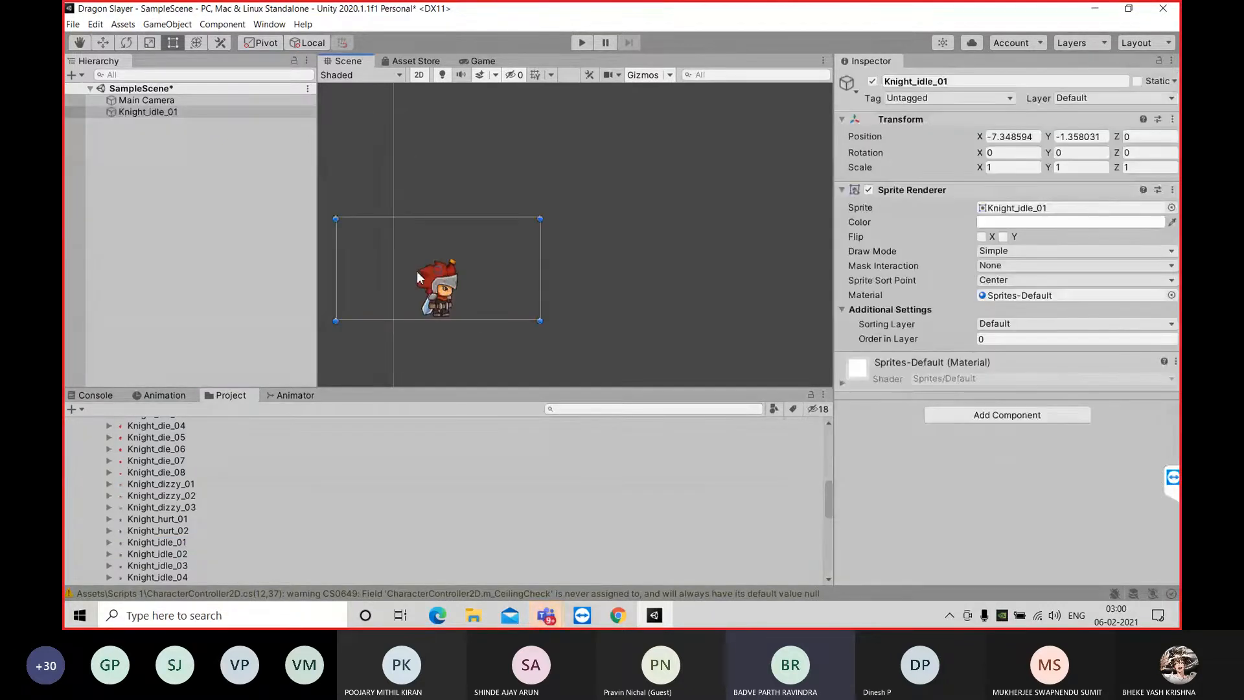
drag(440, 276, 567, 220)
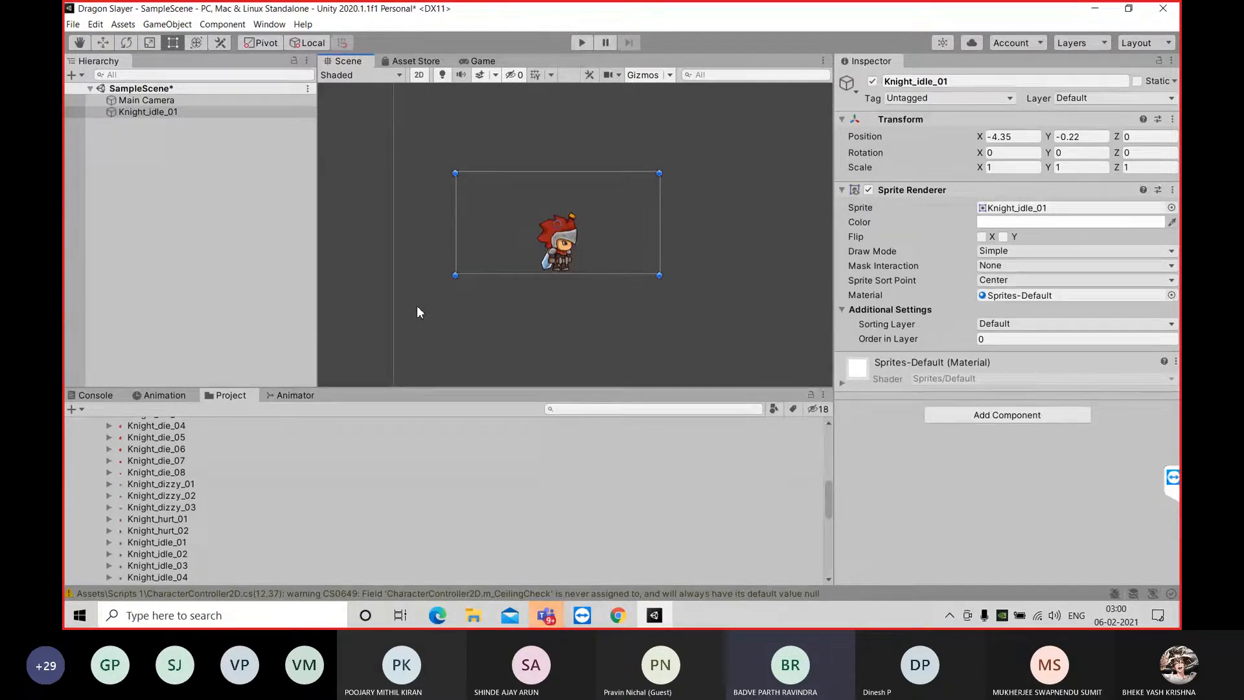
Open the Animation window for the Knight_idle_01 object in SampleScene
click(177, 112)
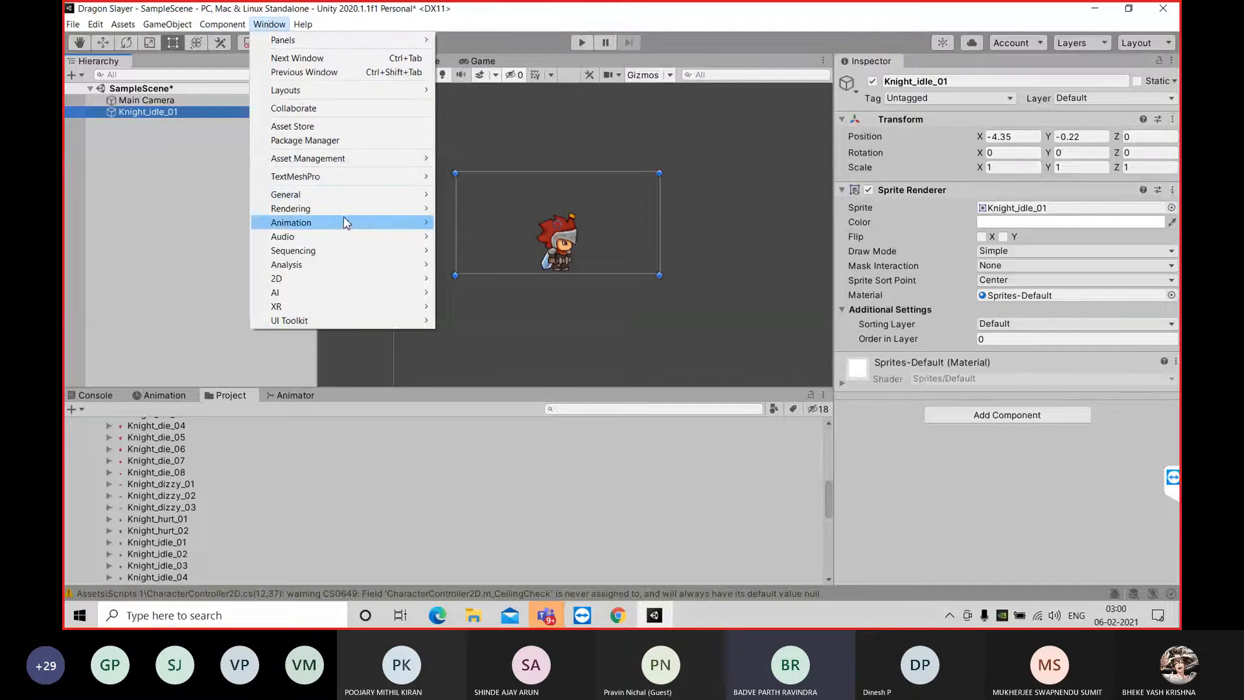
mouse_move(345, 223)
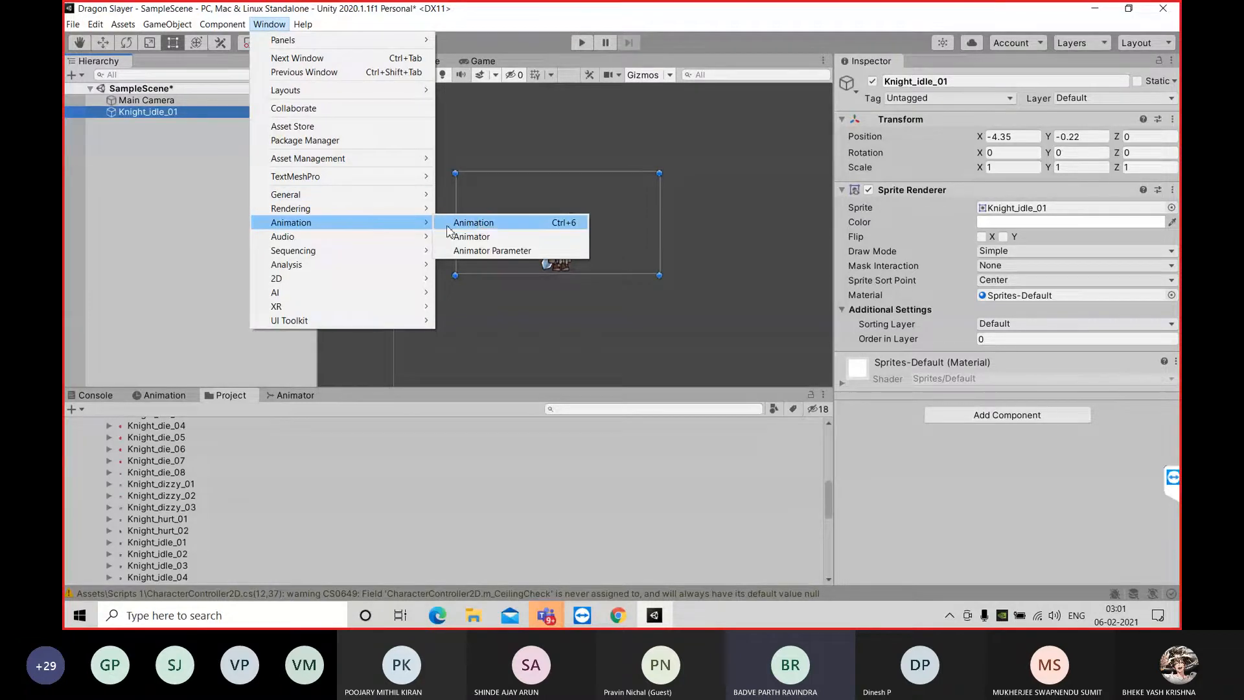
click(477, 222)
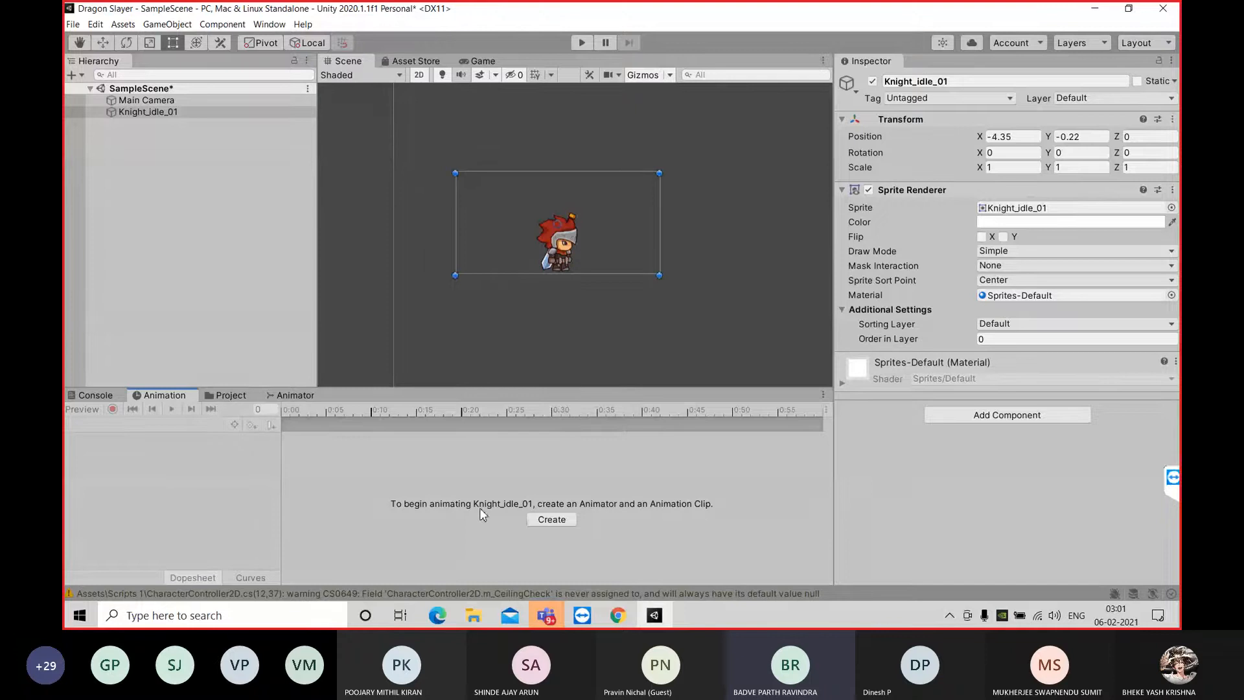
click(551, 520)
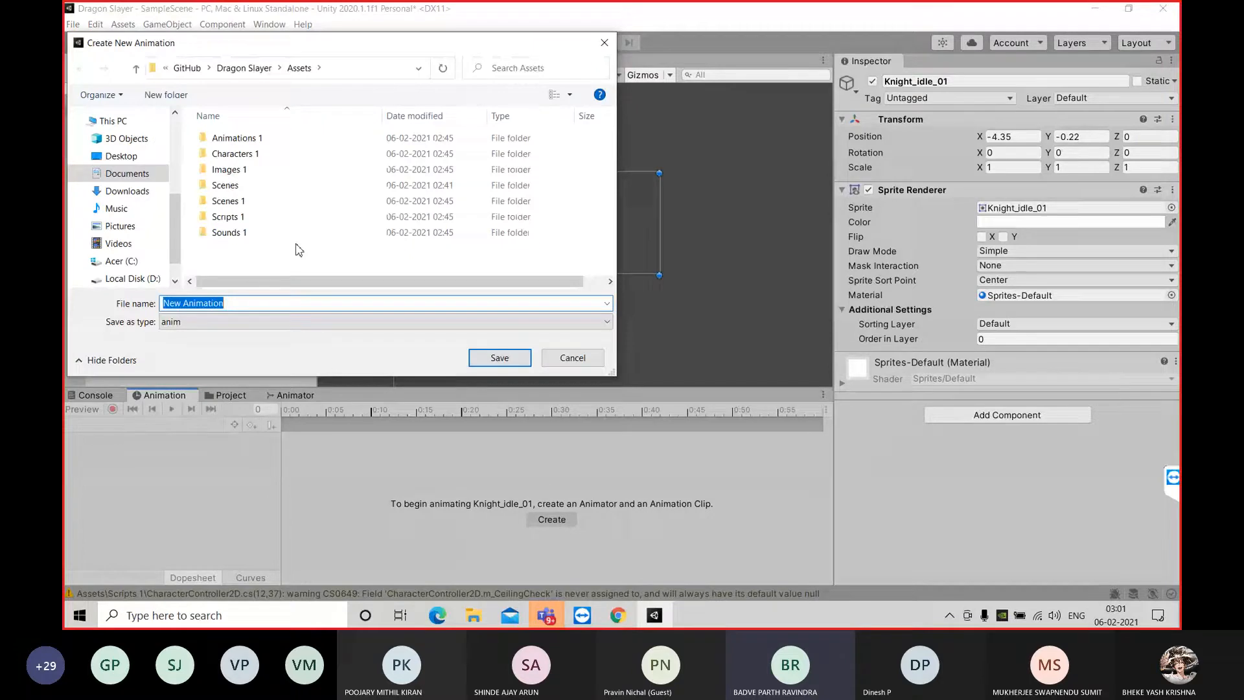
double_click(237, 143)
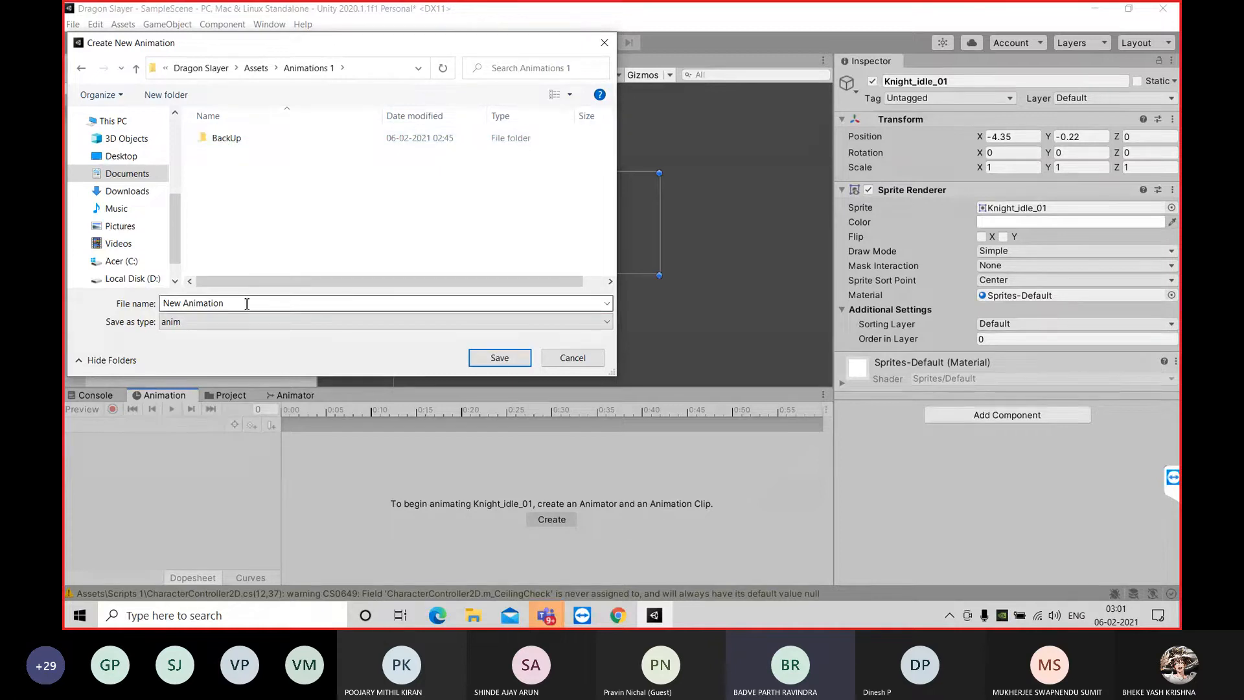
right_click(232, 184)
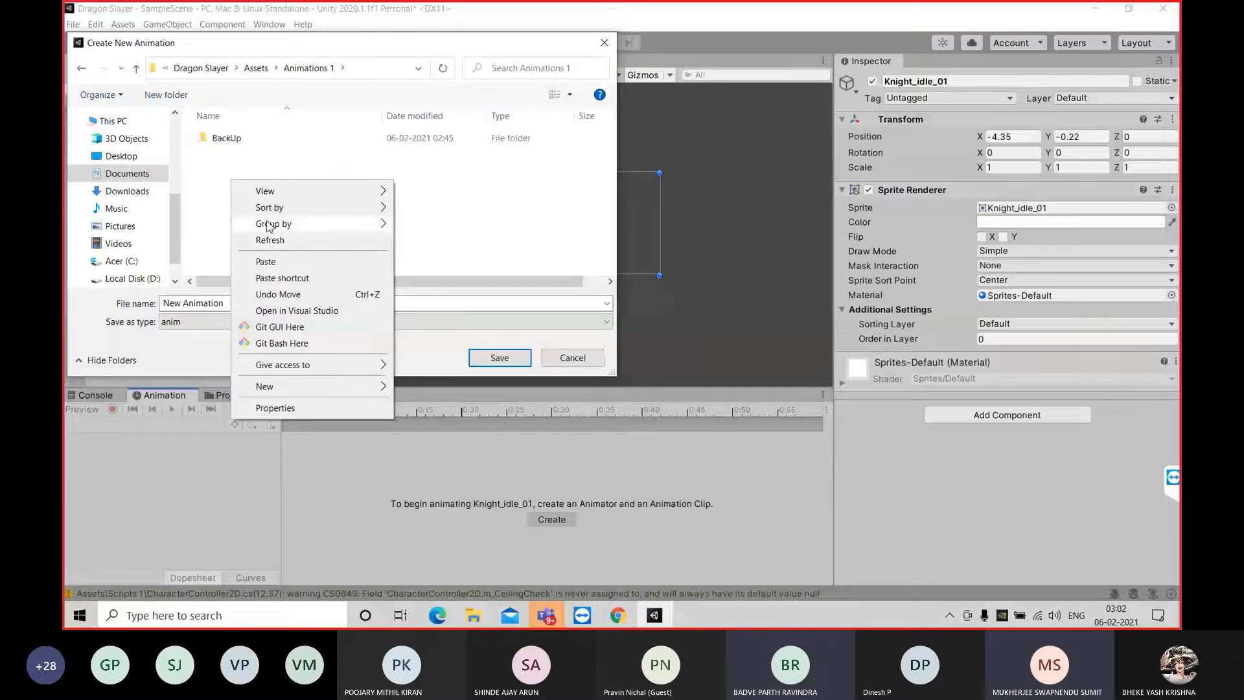
click(236, 175)
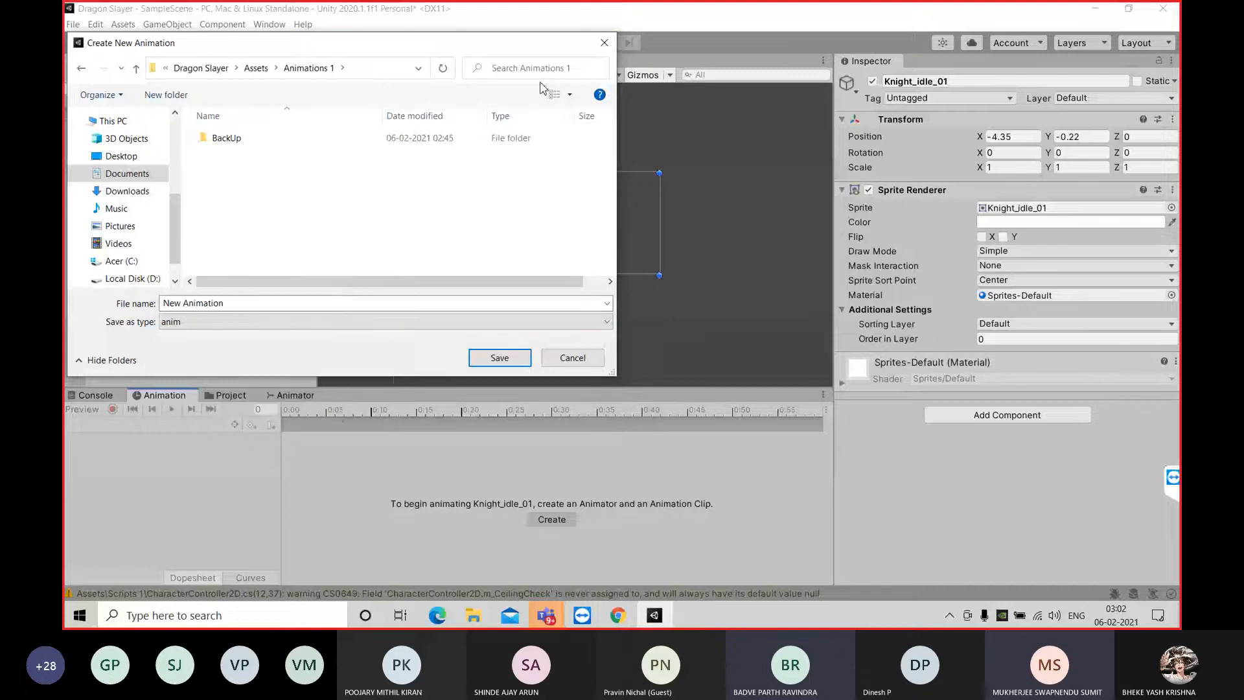
click(605, 43)
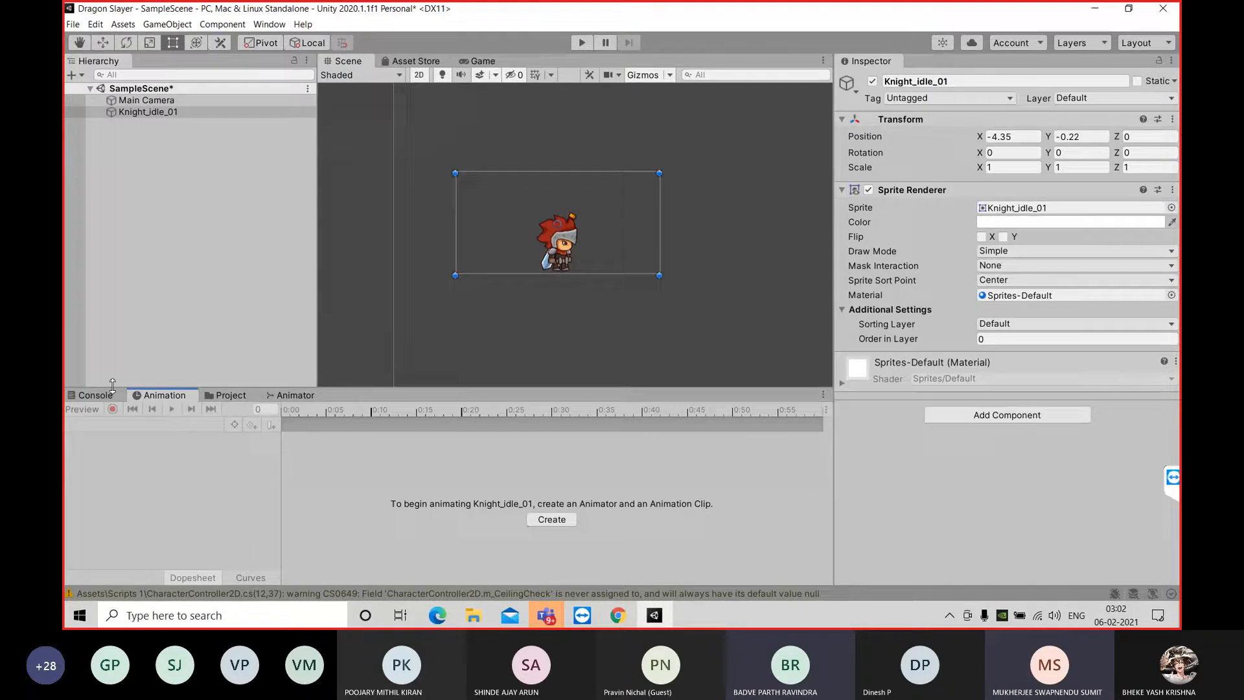
Undock the Animation window into a floating window and close it
drag(154, 395, 517, 228)
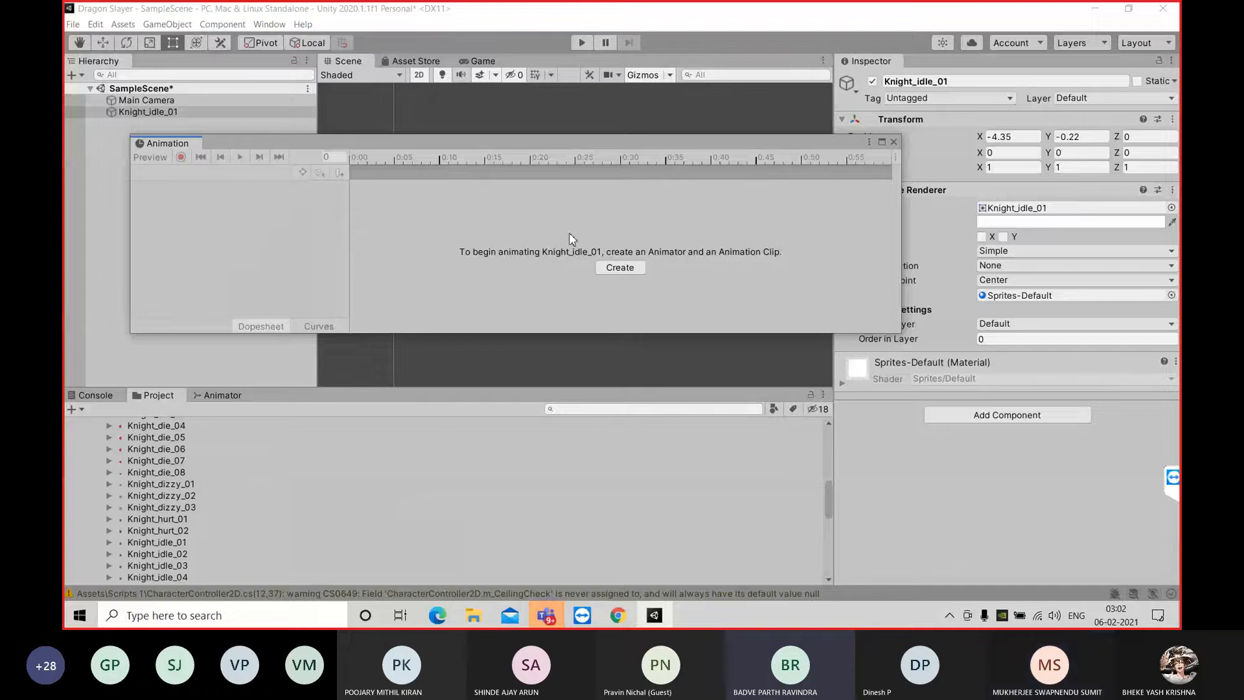
click(96, 139)
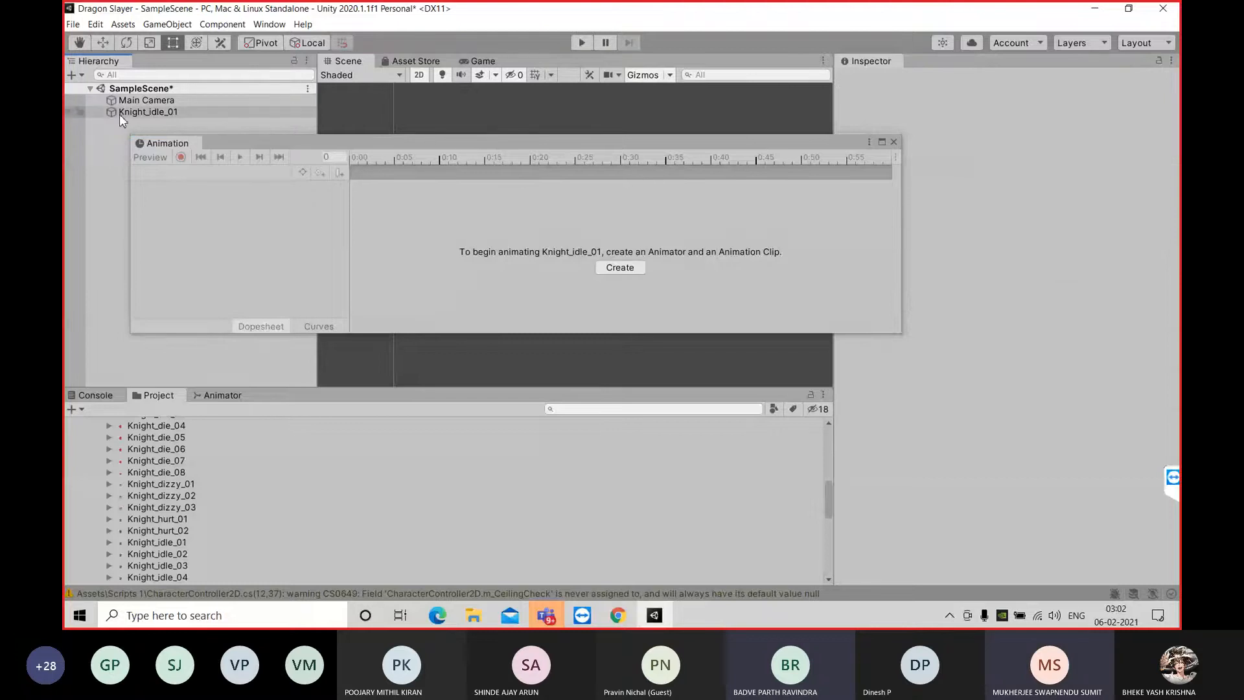
click(894, 141)
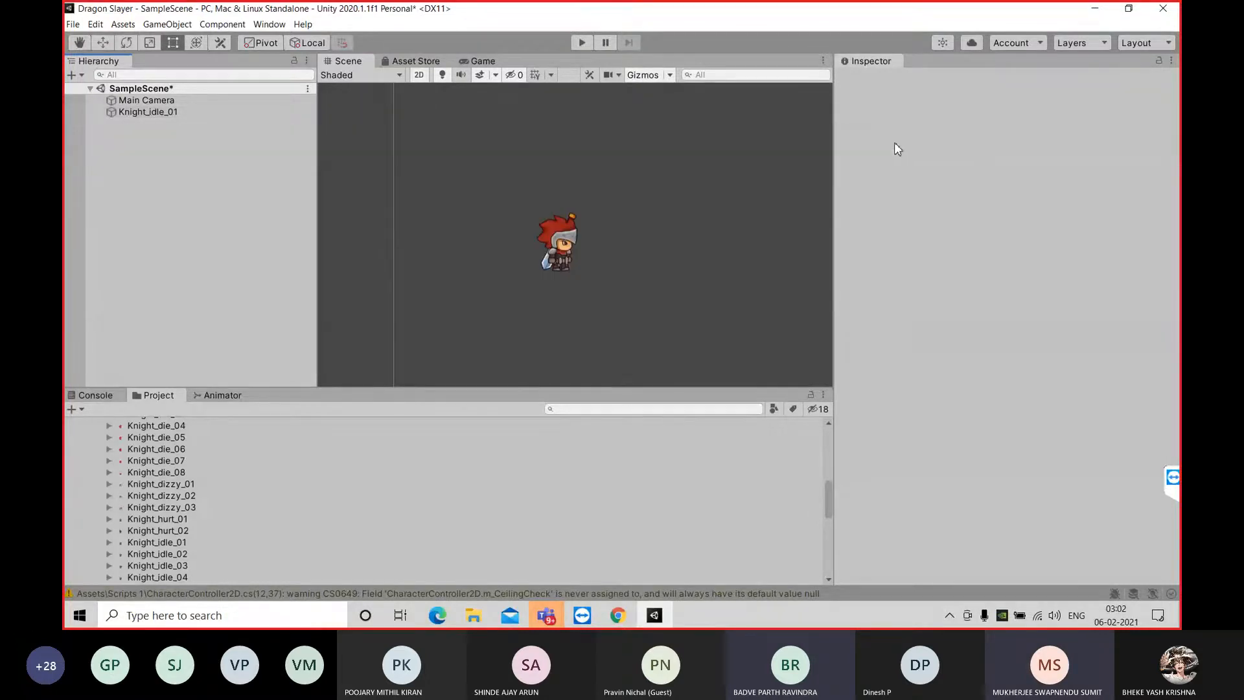
Reopen the Animation window for Knight_idle_01 and dock it beside the Animator in the lower area
click(141, 114)
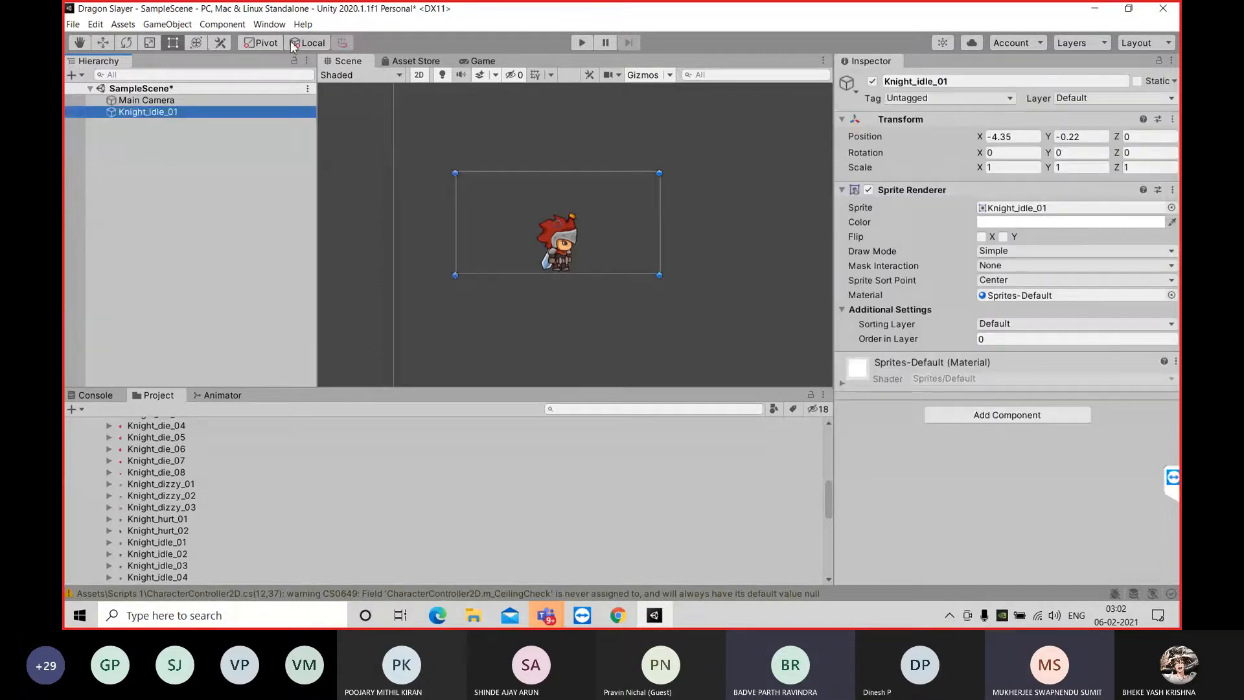
click(268, 25)
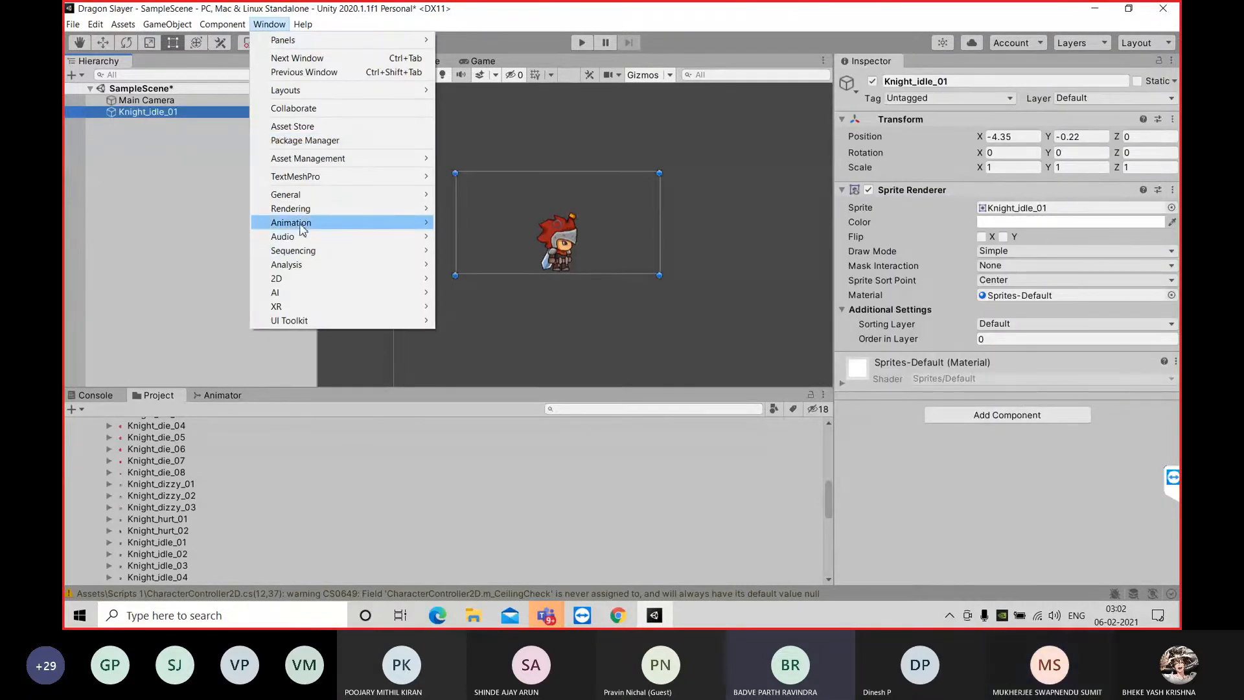
mouse_move(414, 222)
click(473, 223)
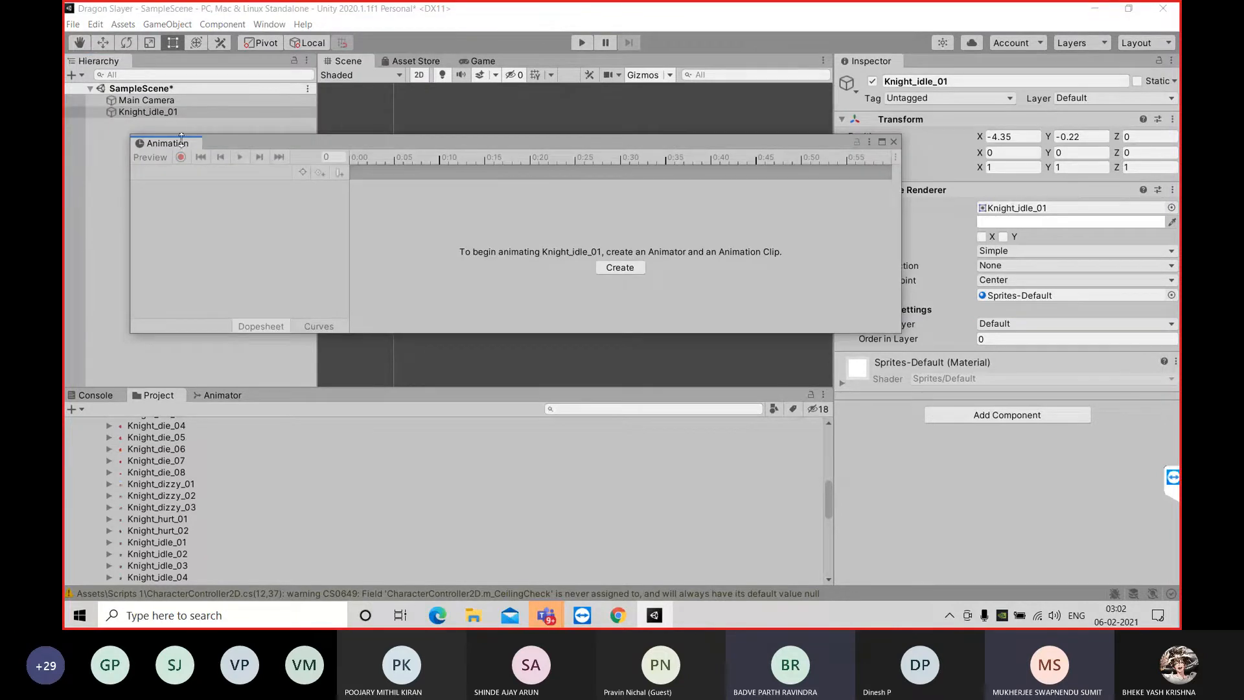
drag(181, 143, 272, 408)
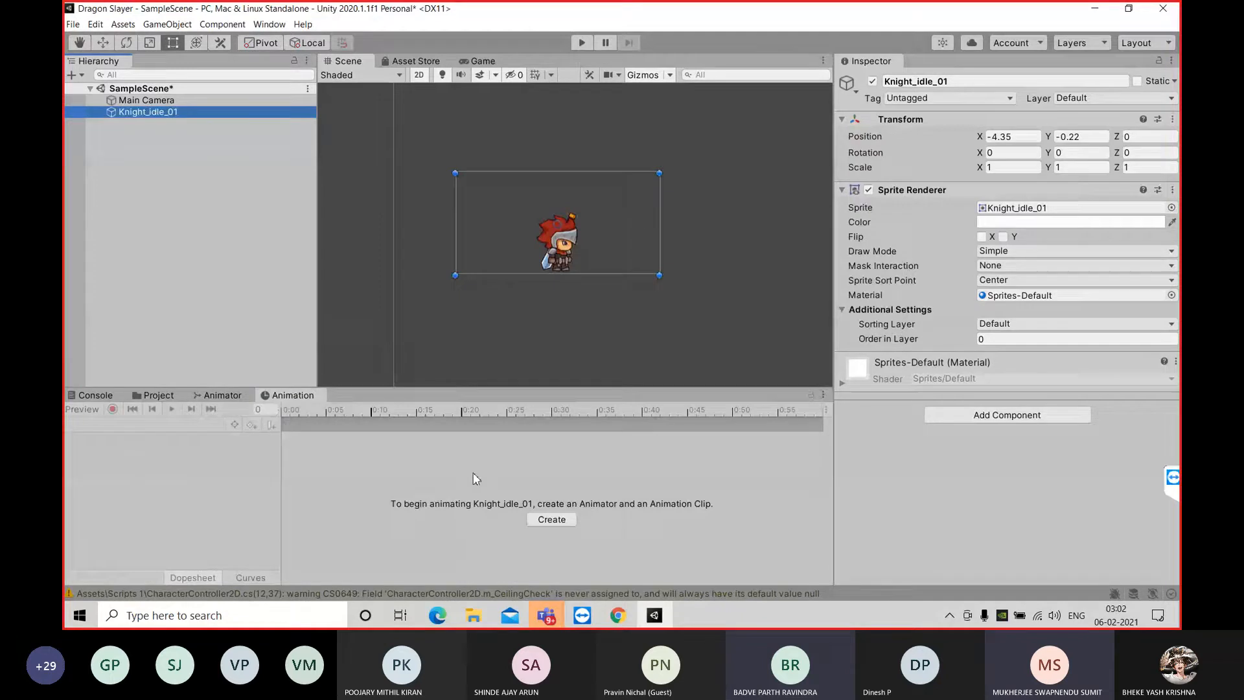
click(536, 522)
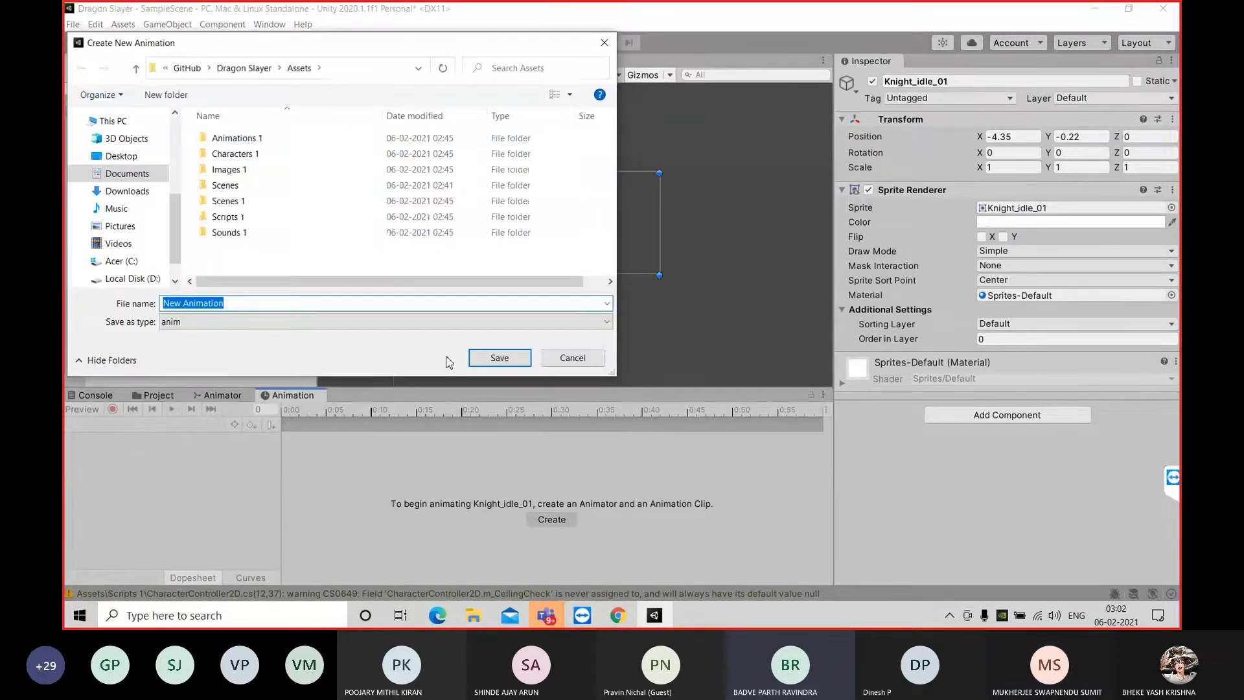
double_click(258, 142)
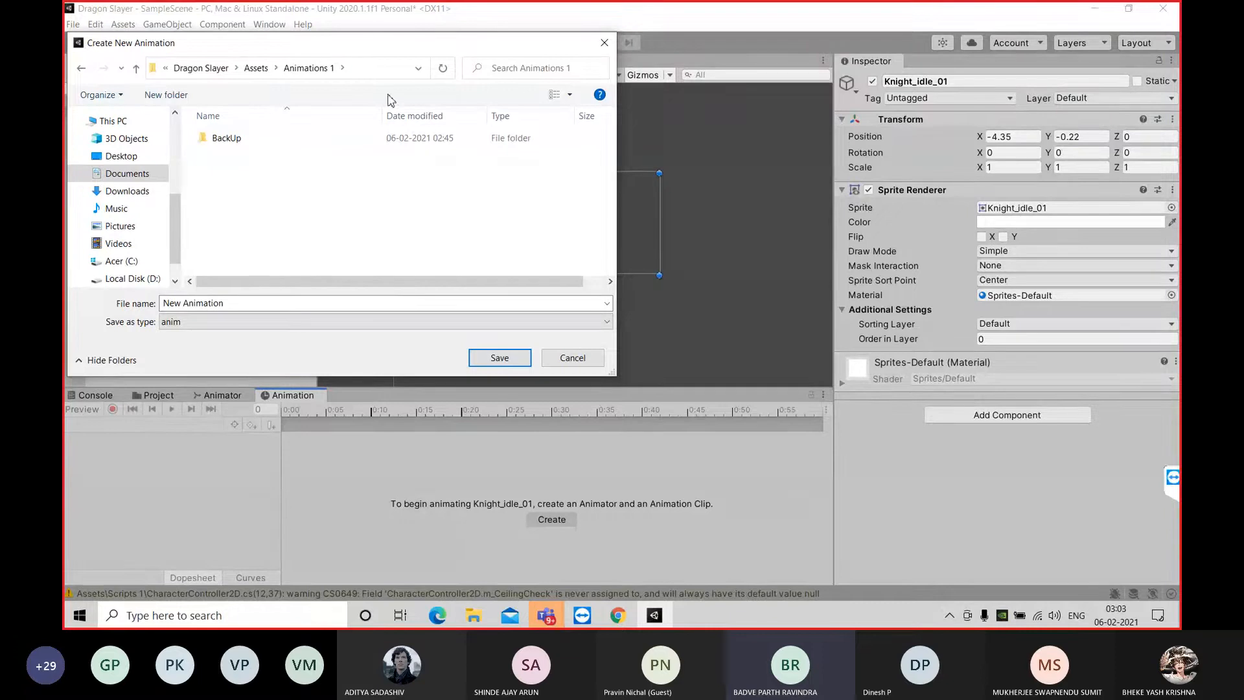
click(603, 44)
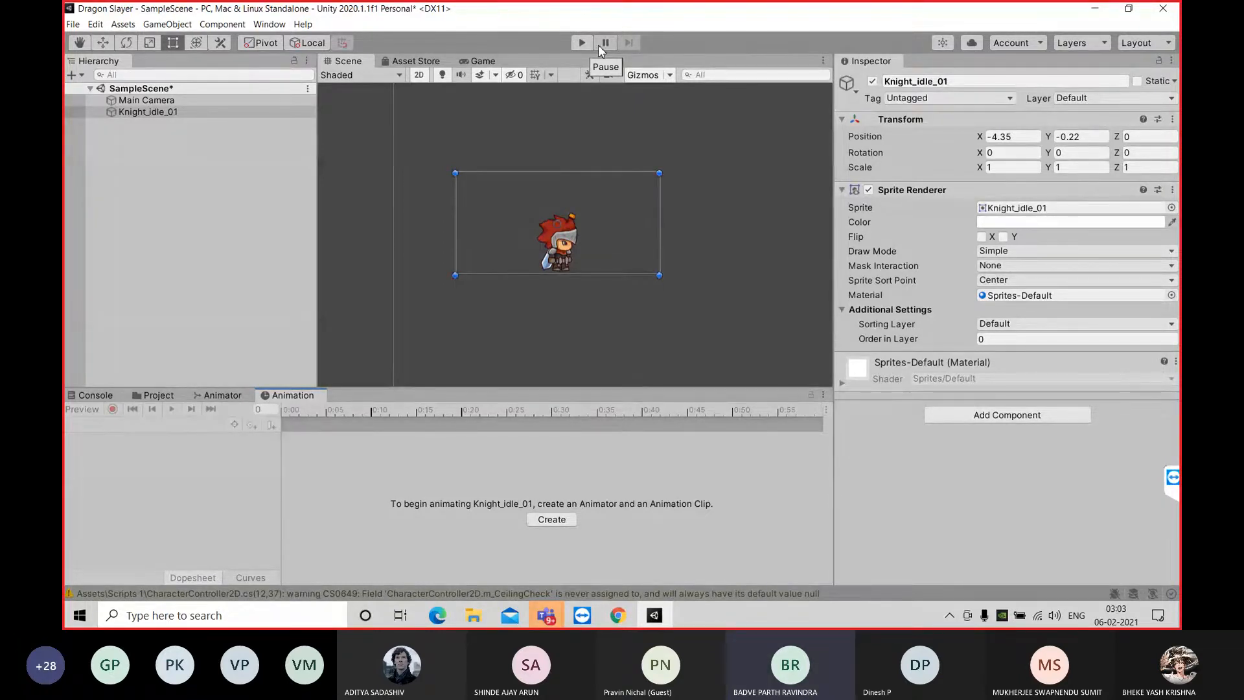
Show where the Animation window is opened from for the Knight_idle_01 object
click(283, 29)
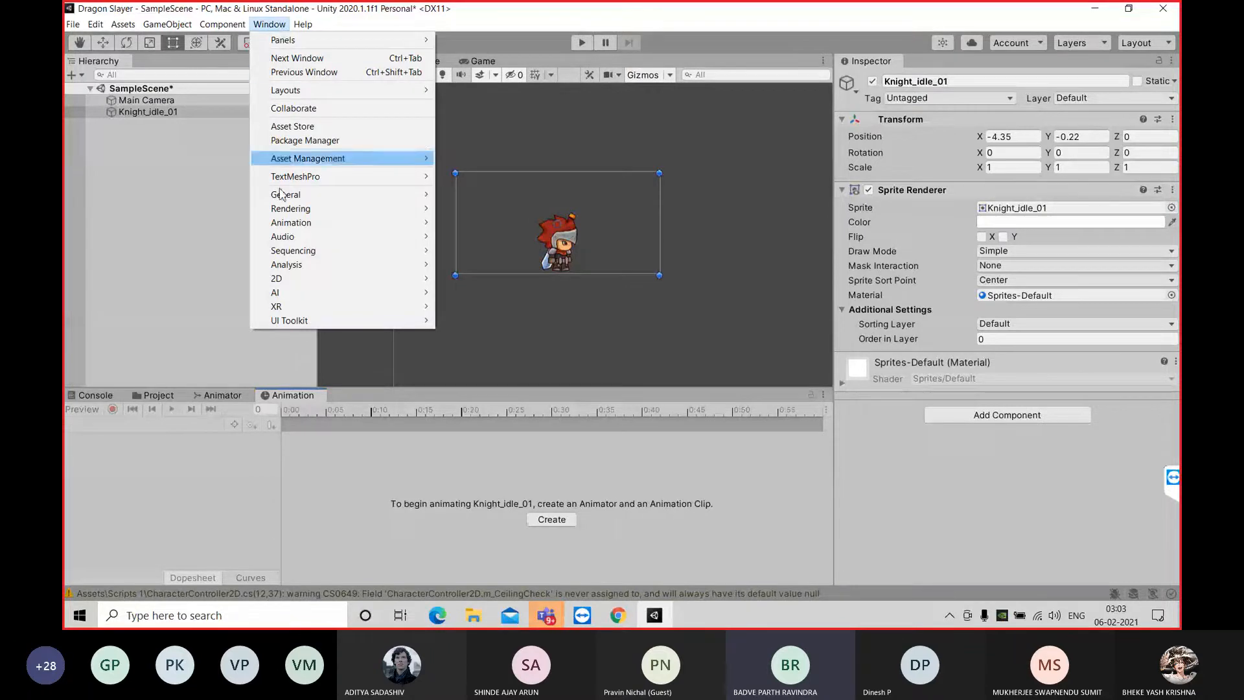
mouse_move(297, 226)
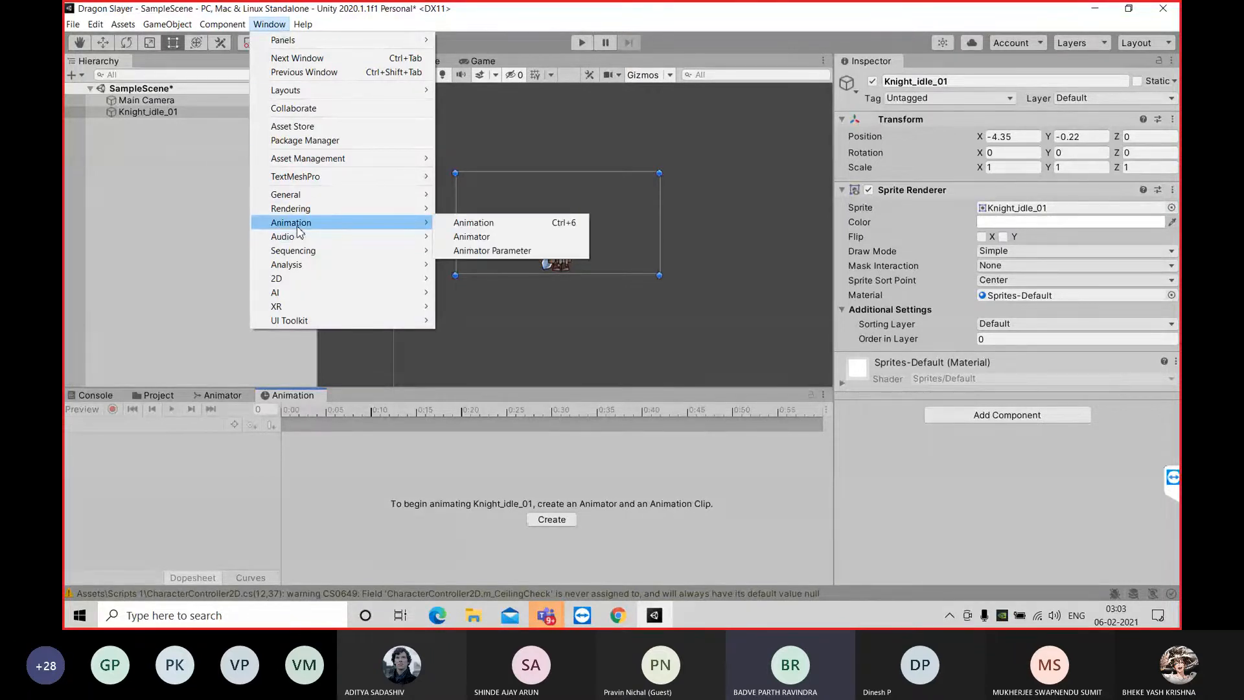
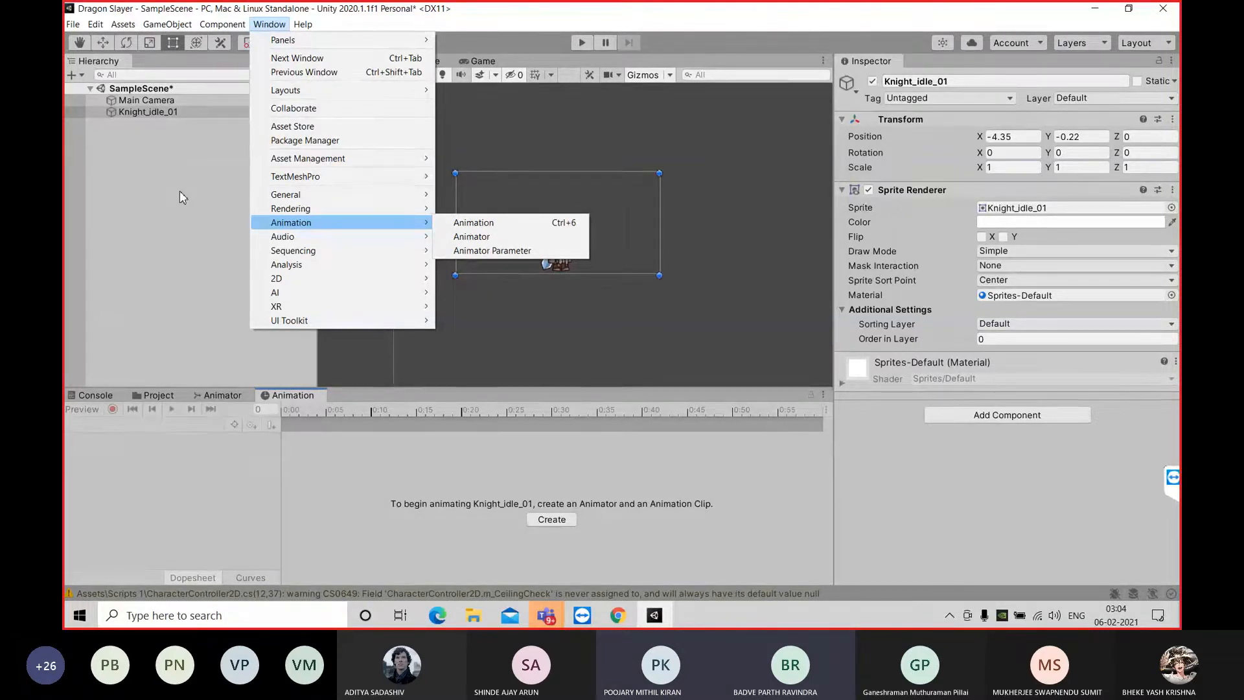
Start a new animation clip for Knight_idle_01 and create a folder named Character_anim inside Assets > Animations 1
click(544, 520)
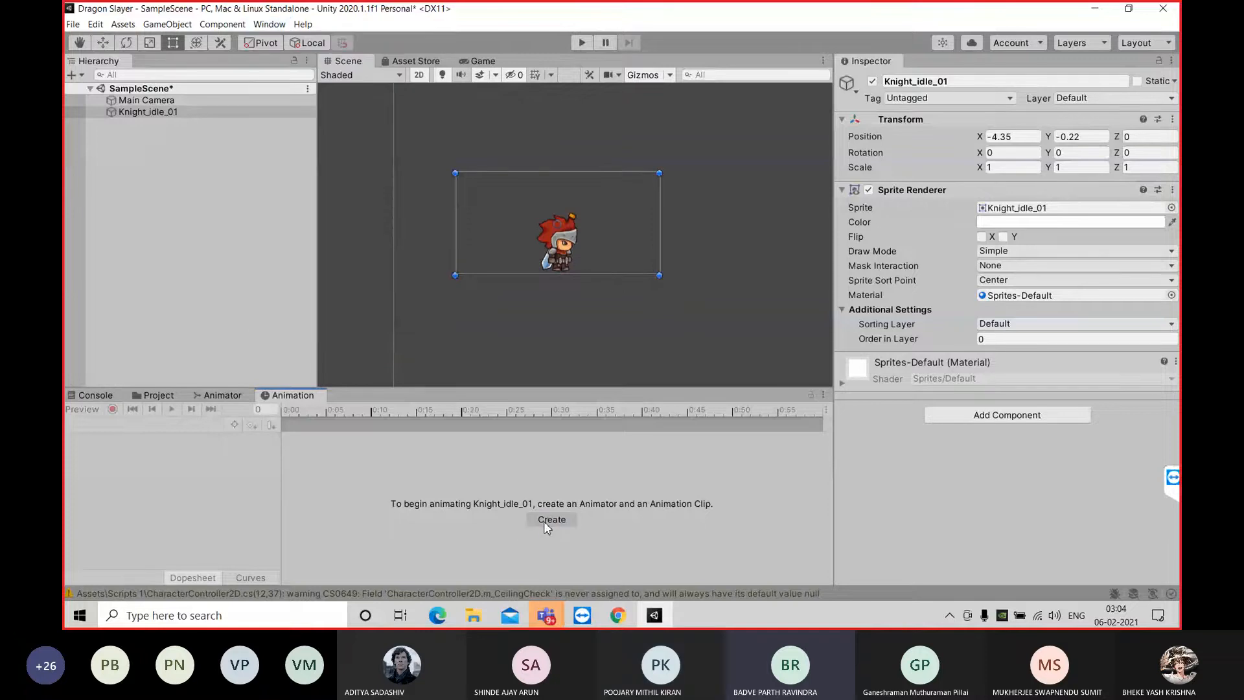
click(544, 521)
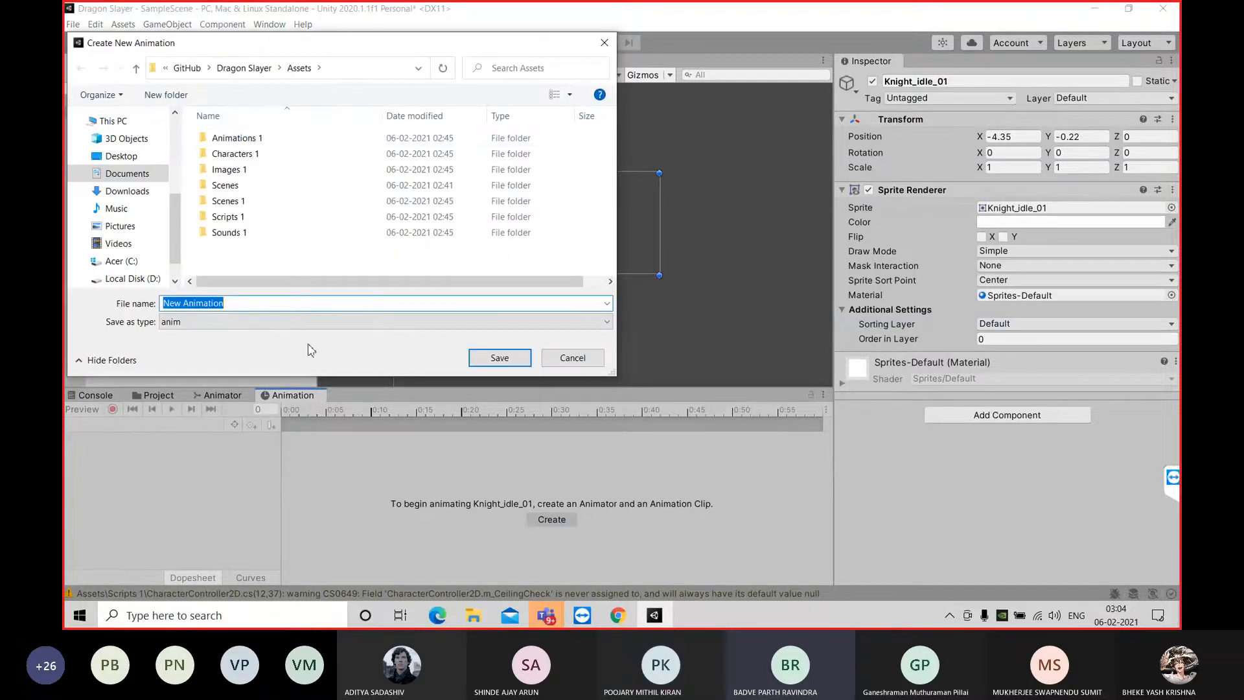
double_click(251, 140)
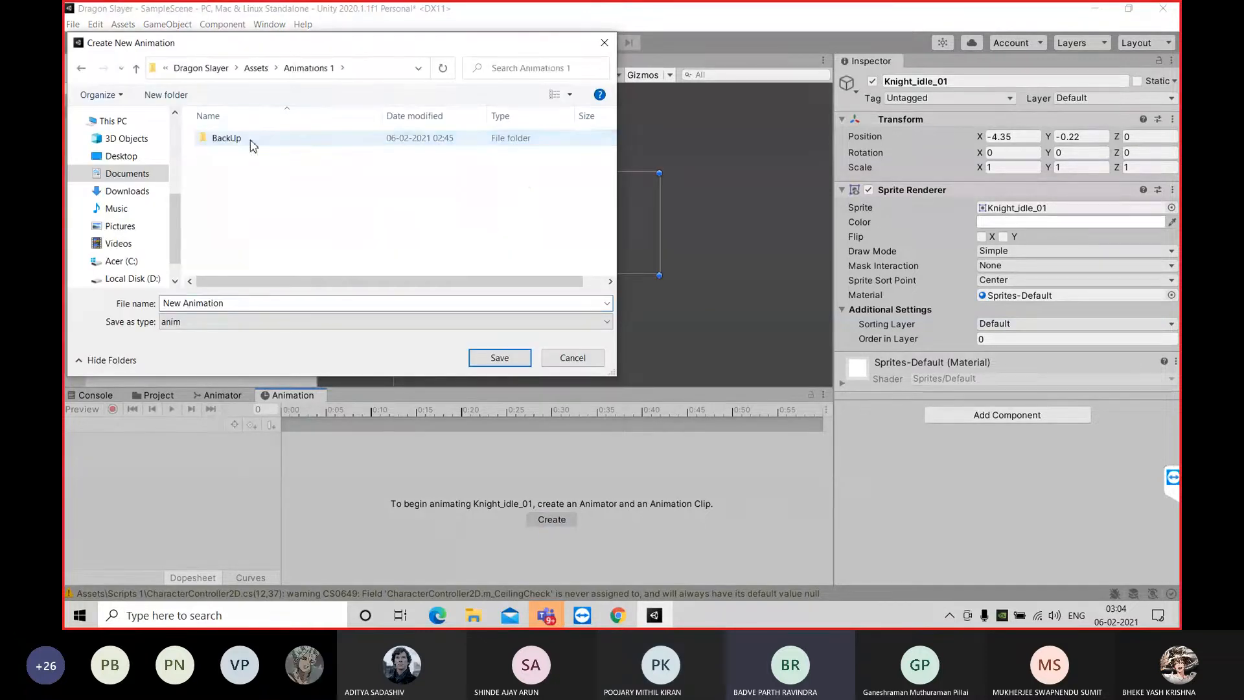
right_click(263, 181)
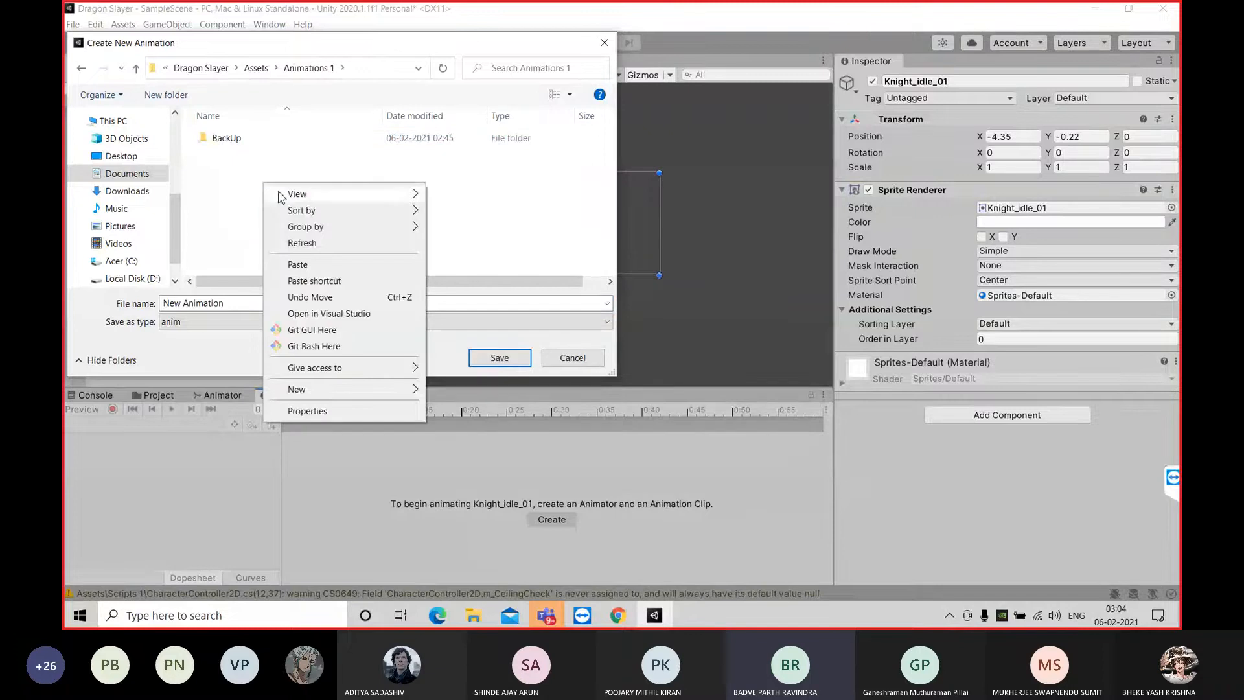
mouse_move(335, 391)
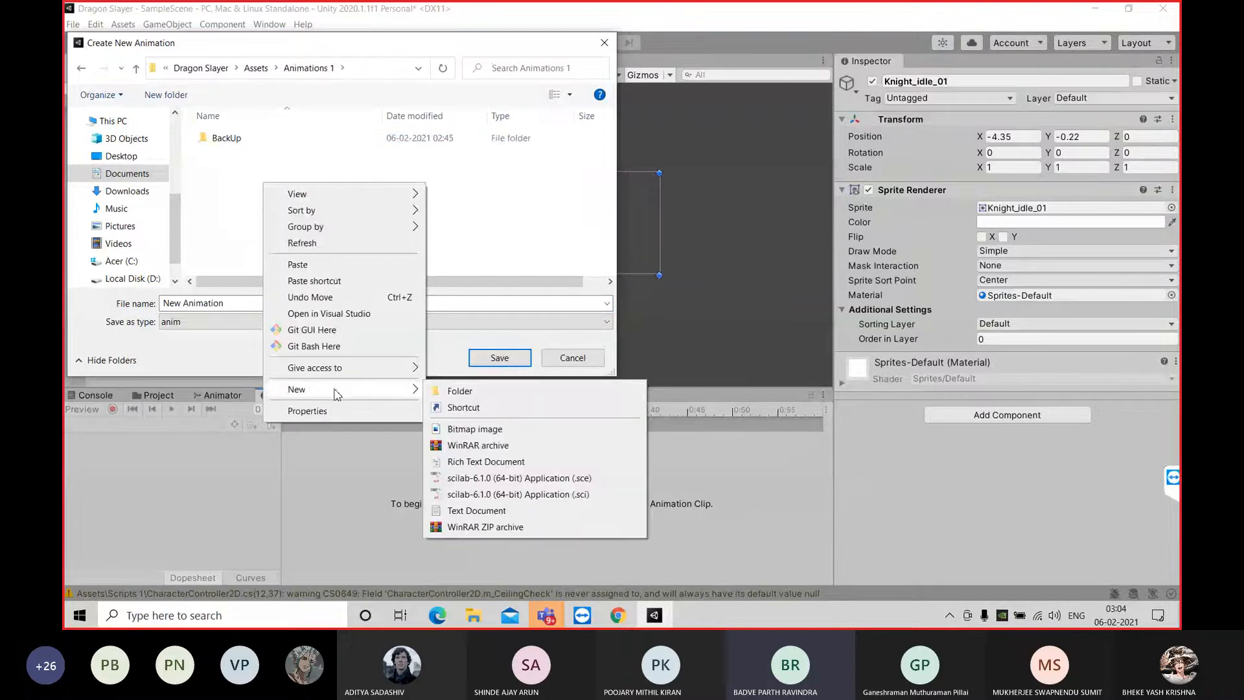
click(477, 392)
key(BackSpace)
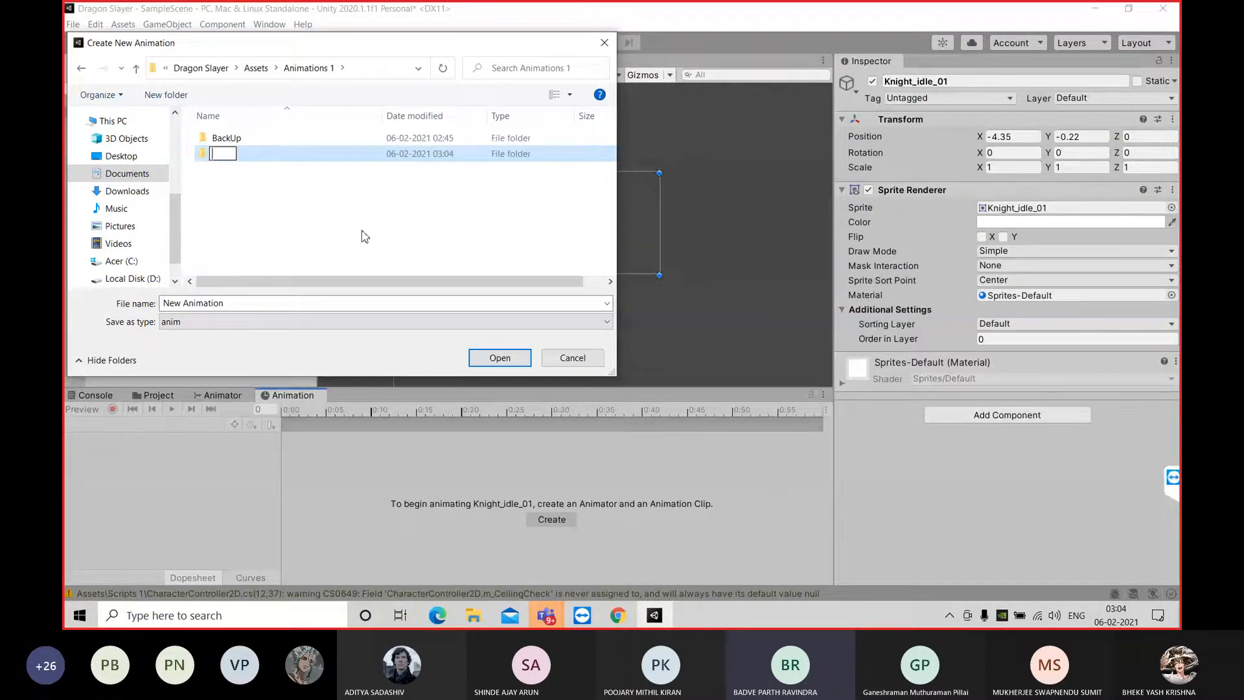
text(Character_anim)
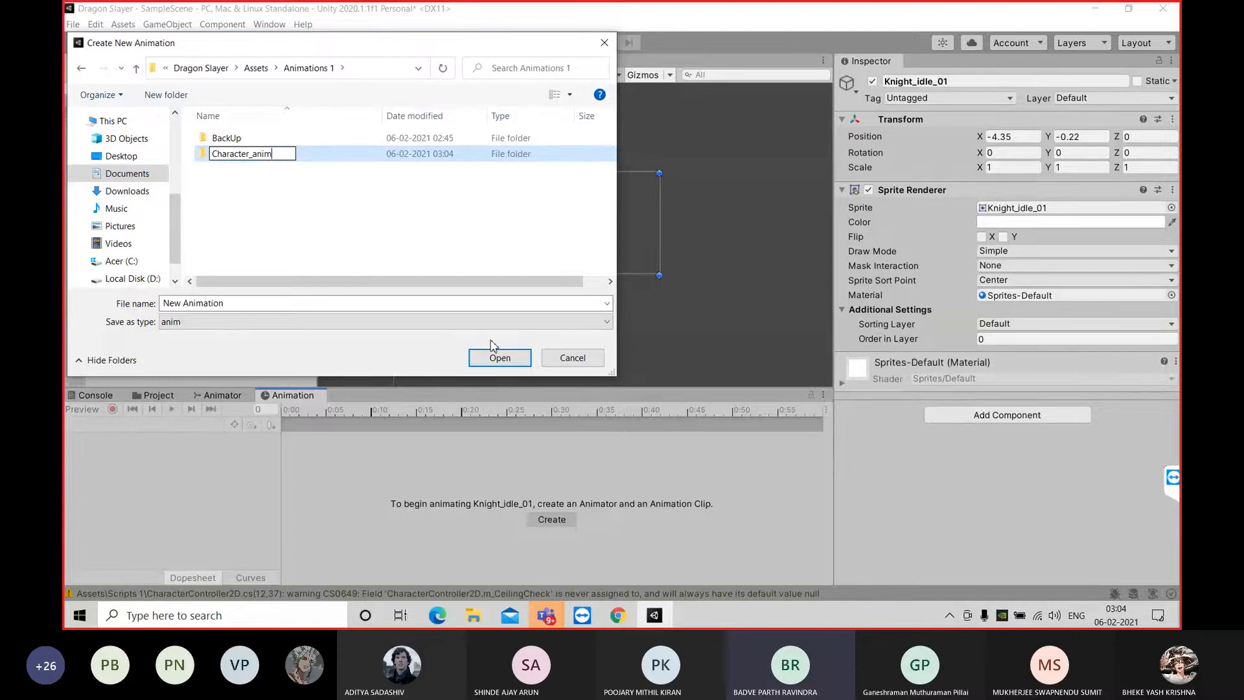
click(327, 158)
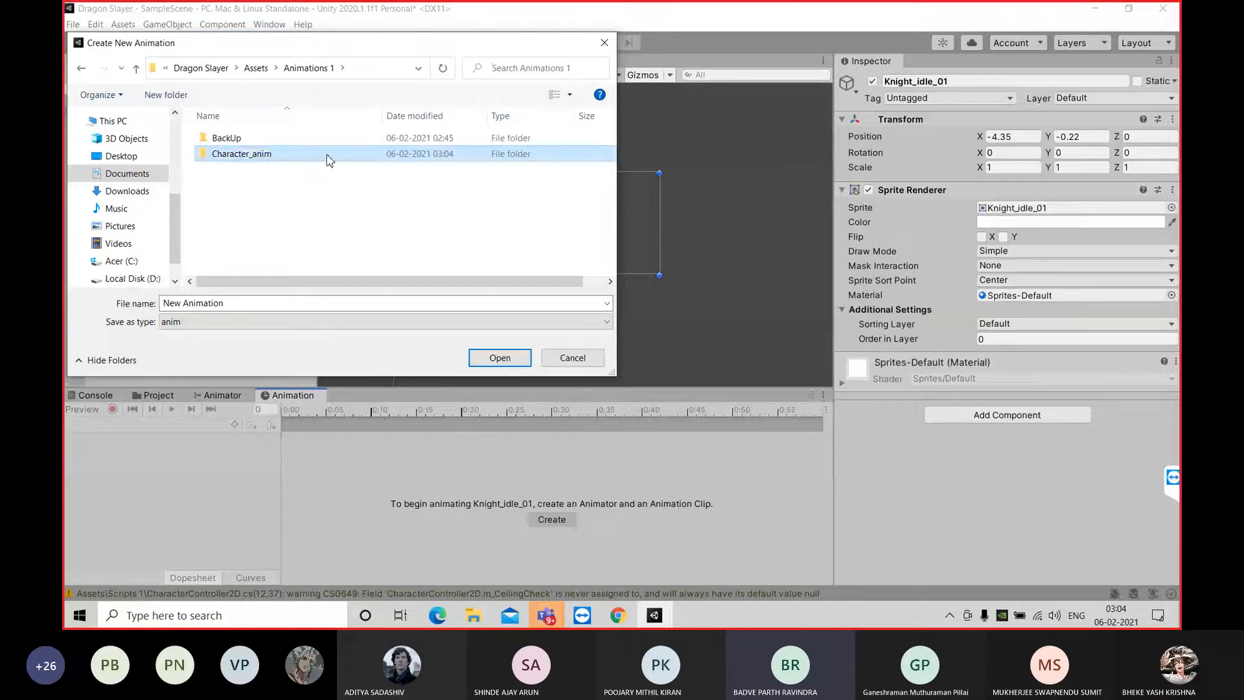
Save the new animation clip as player_walk in the Character_anim folder
double_click(289, 158)
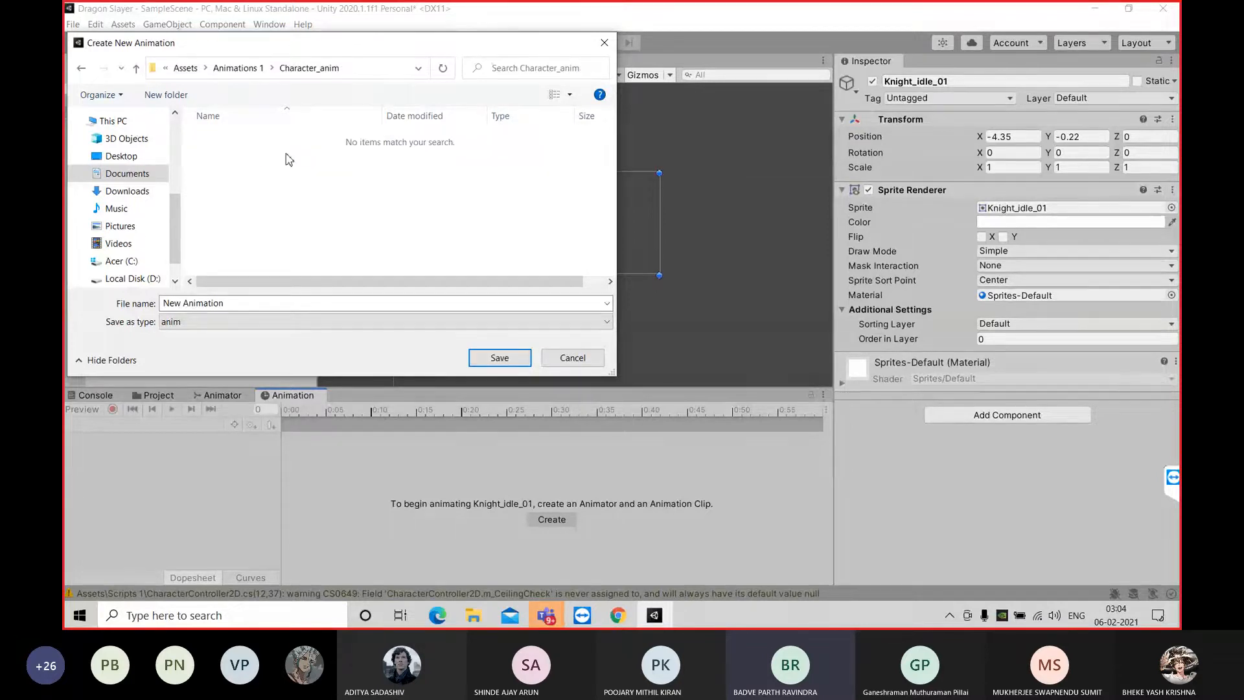
click(233, 304)
key(BackSpace)
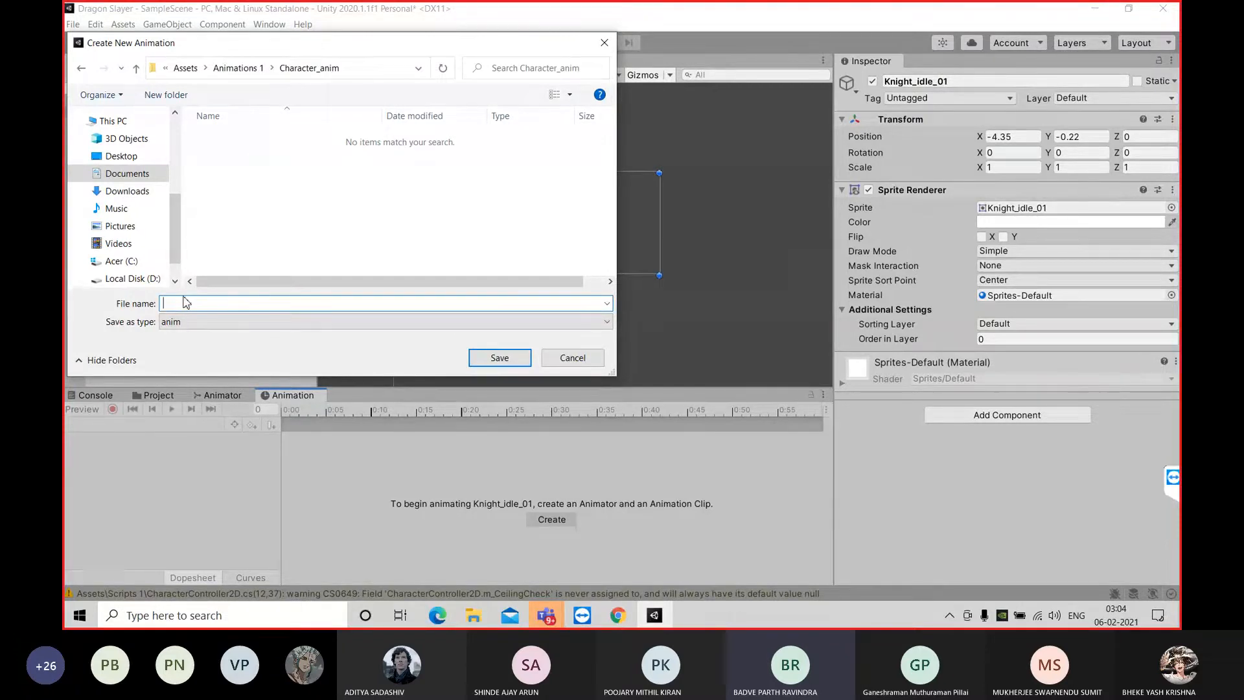
text(player_walk)
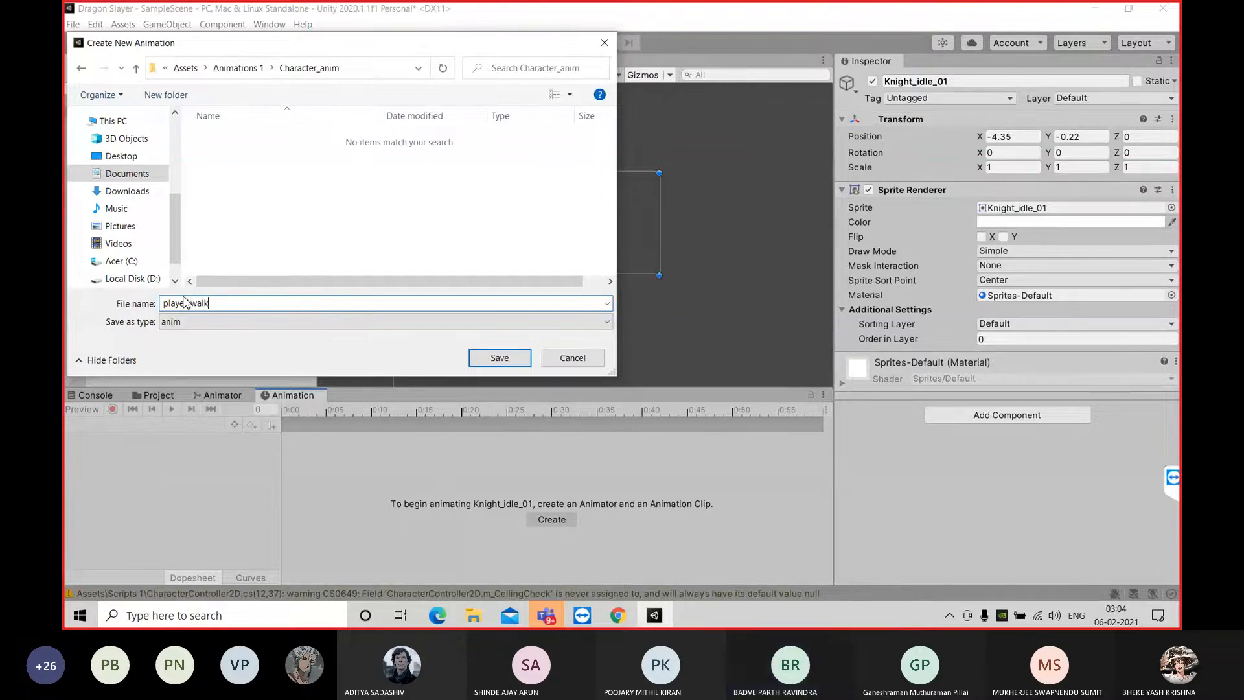
click(504, 360)
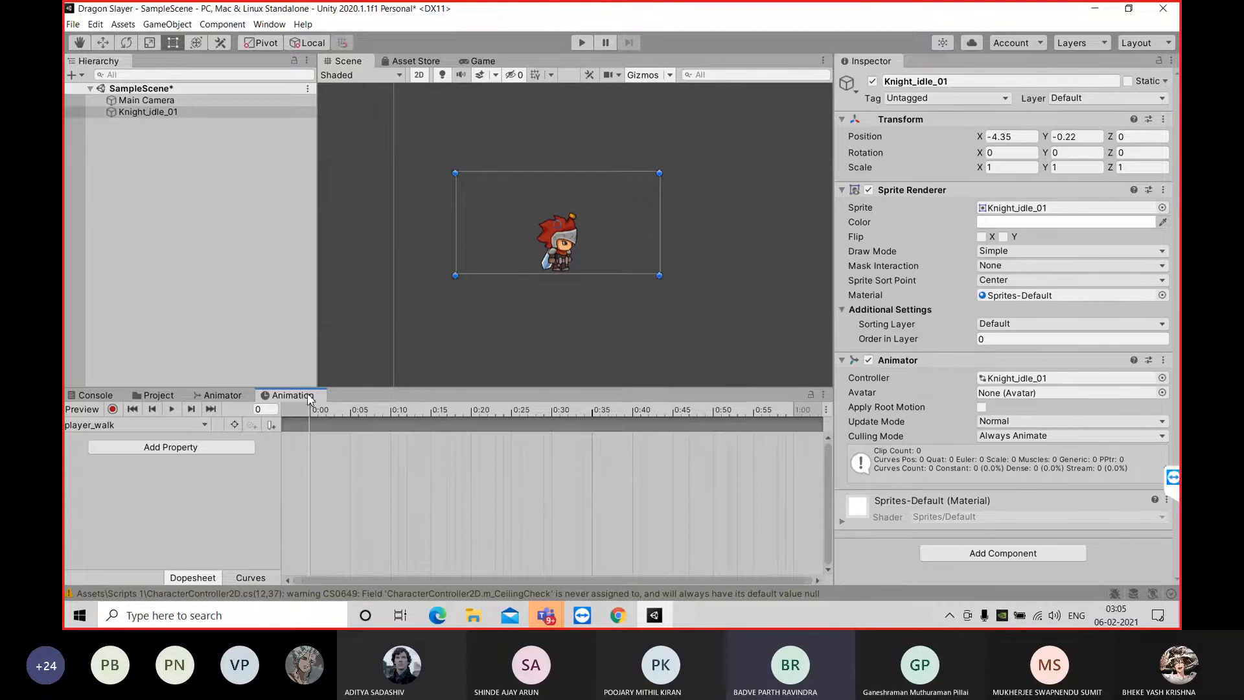
click(270, 29)
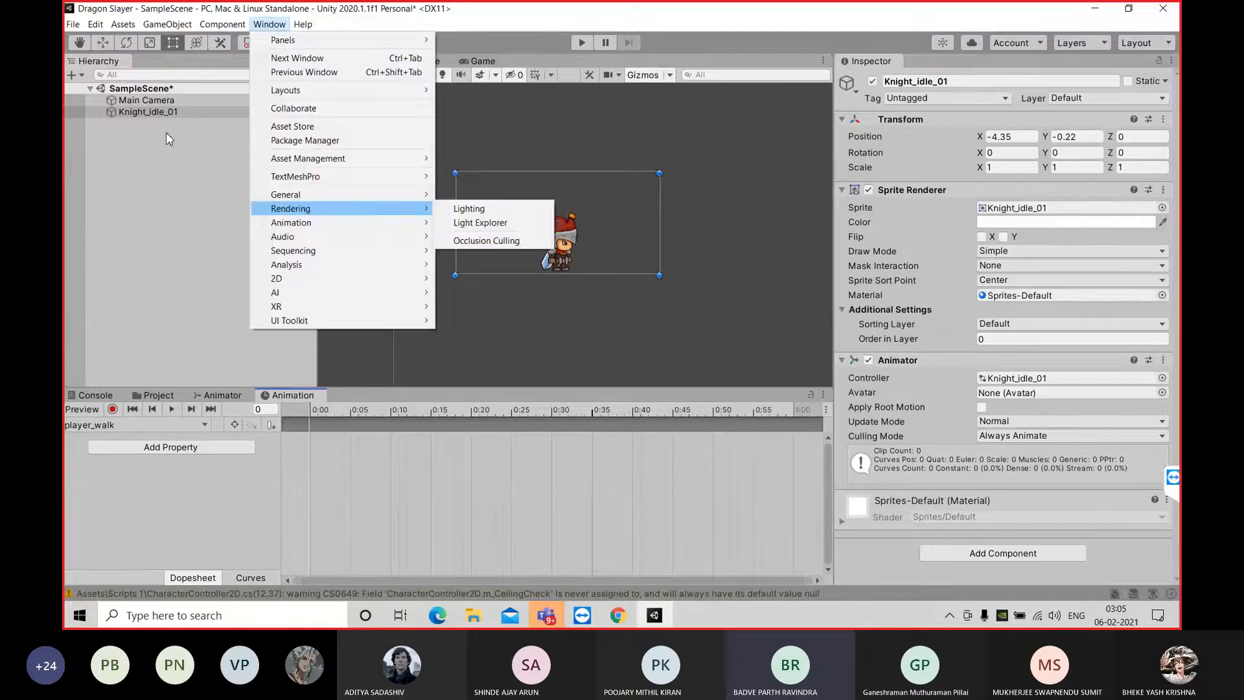
click(165, 131)
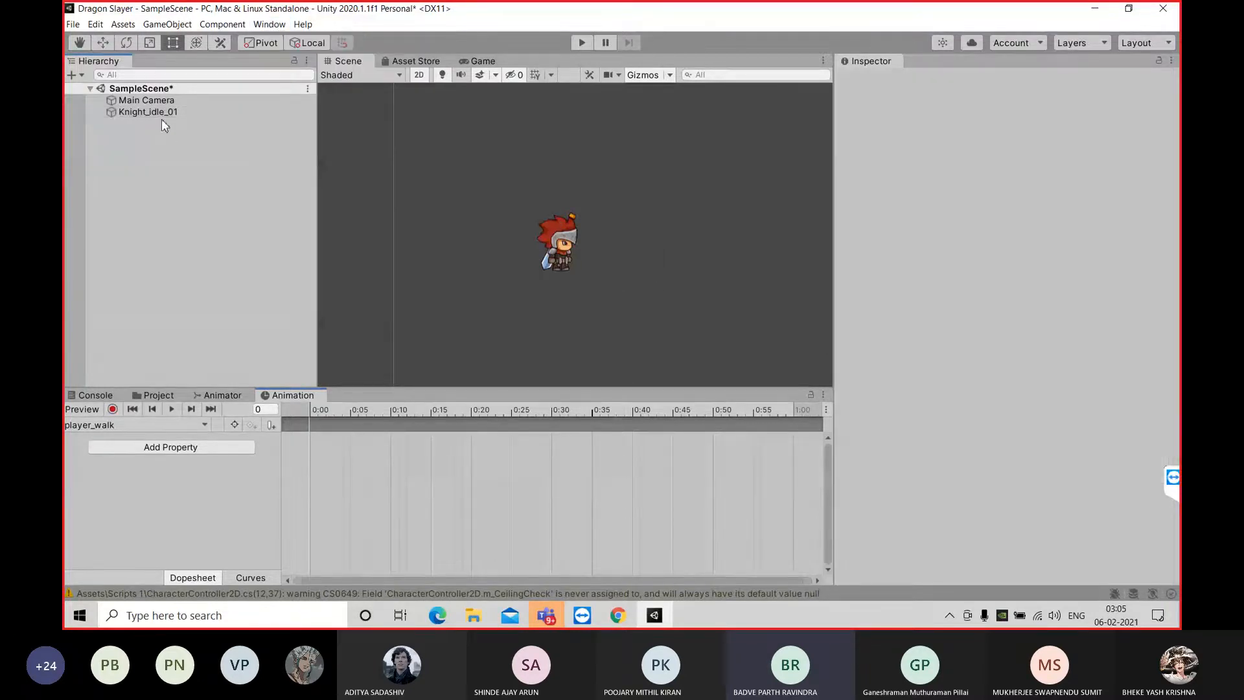
click(162, 113)
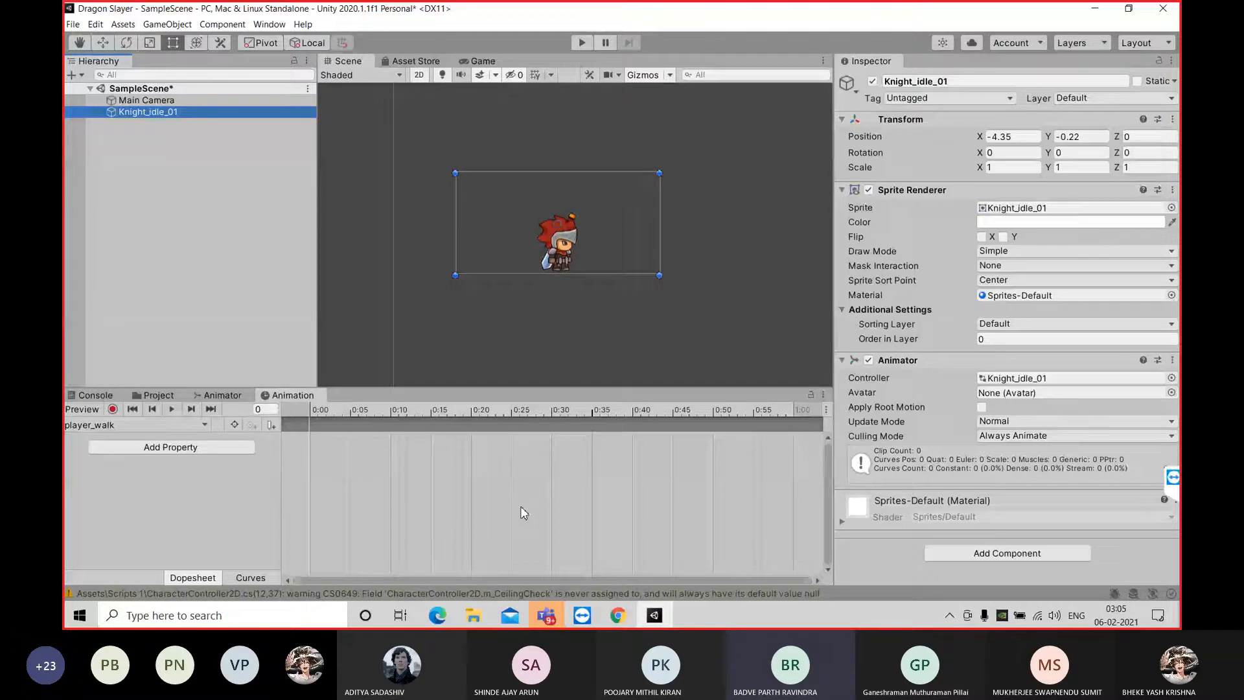
click(168, 428)
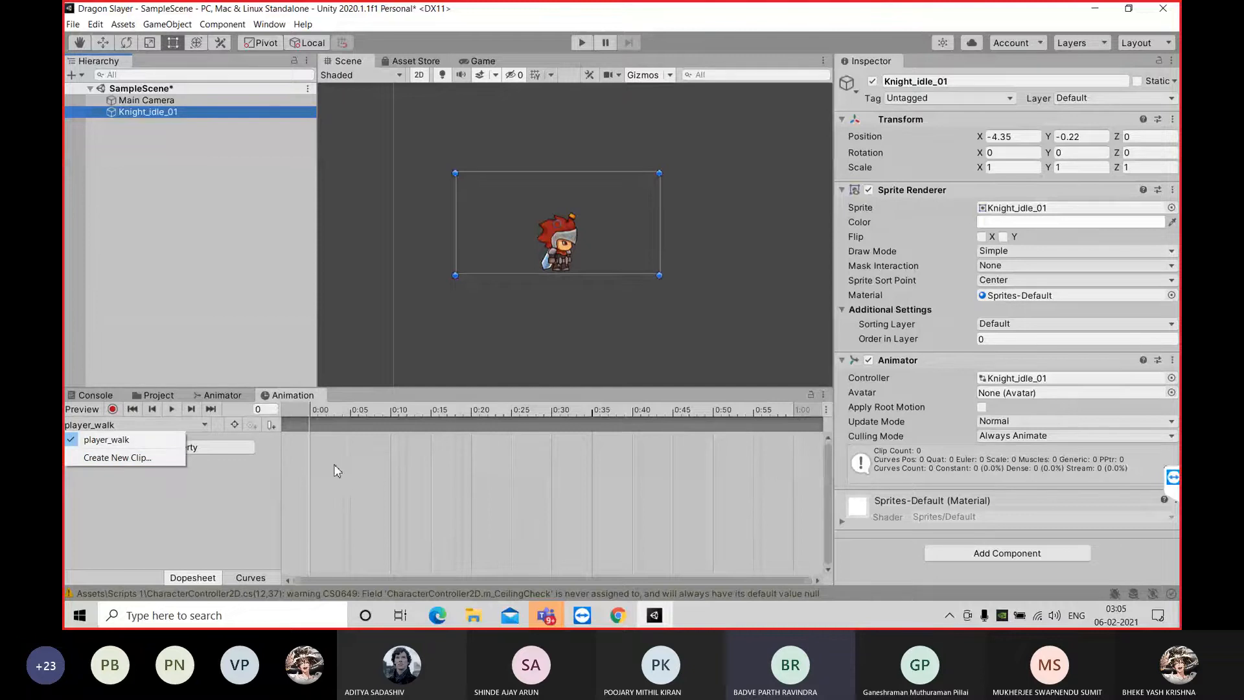
click(192, 505)
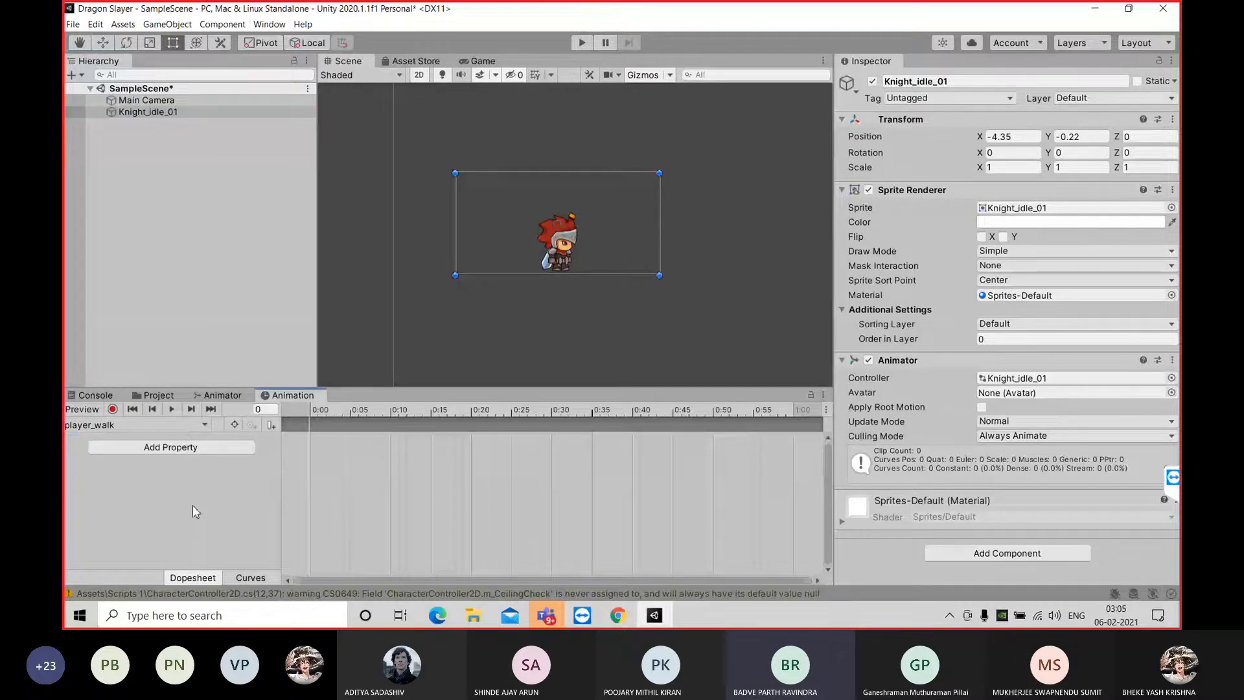
click(131, 428)
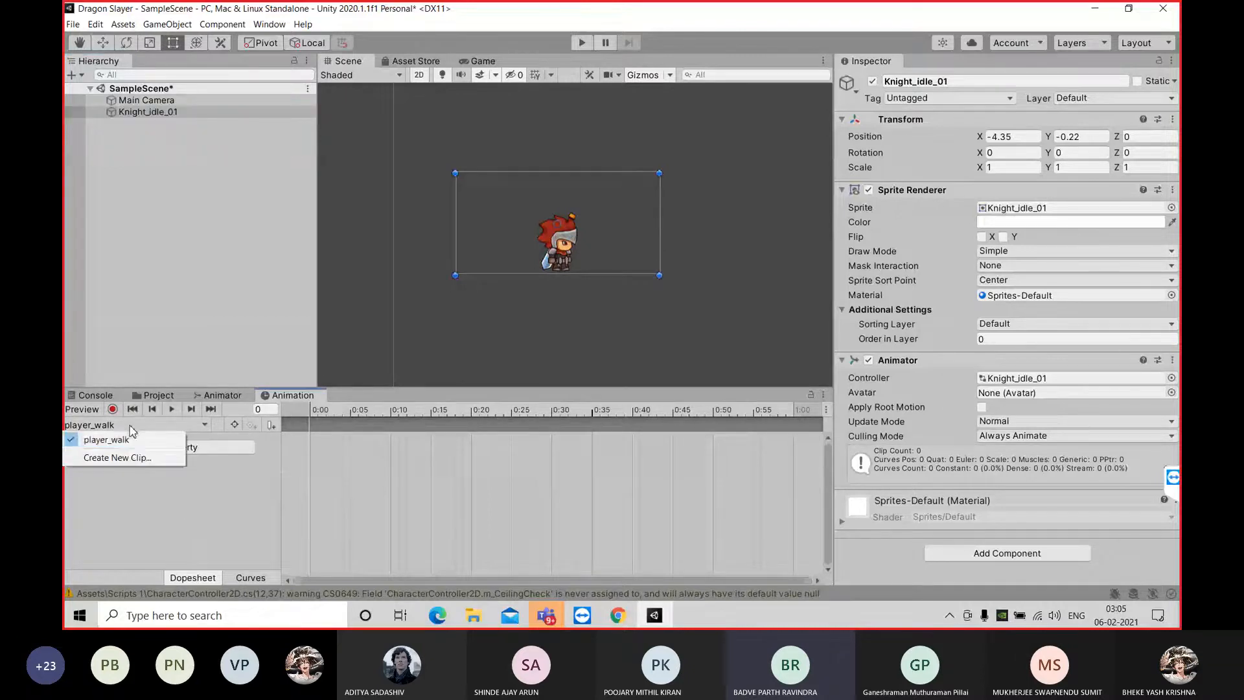
click(130, 457)
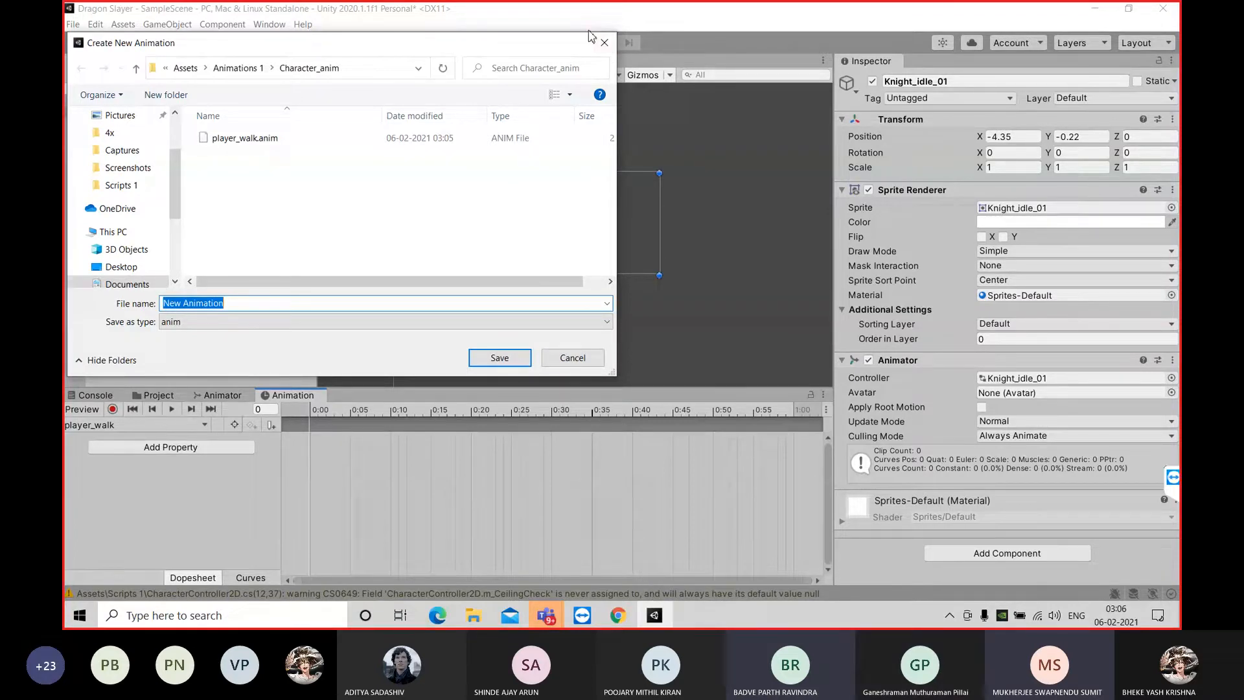
click(604, 42)
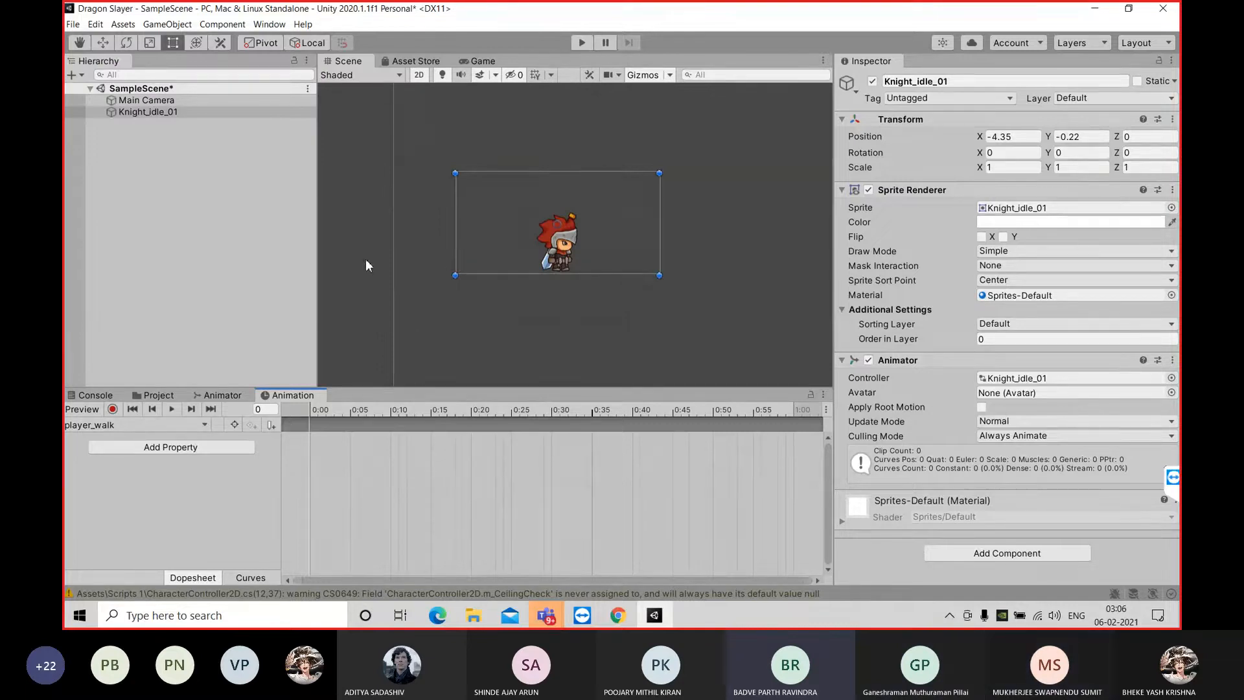
click(176, 424)
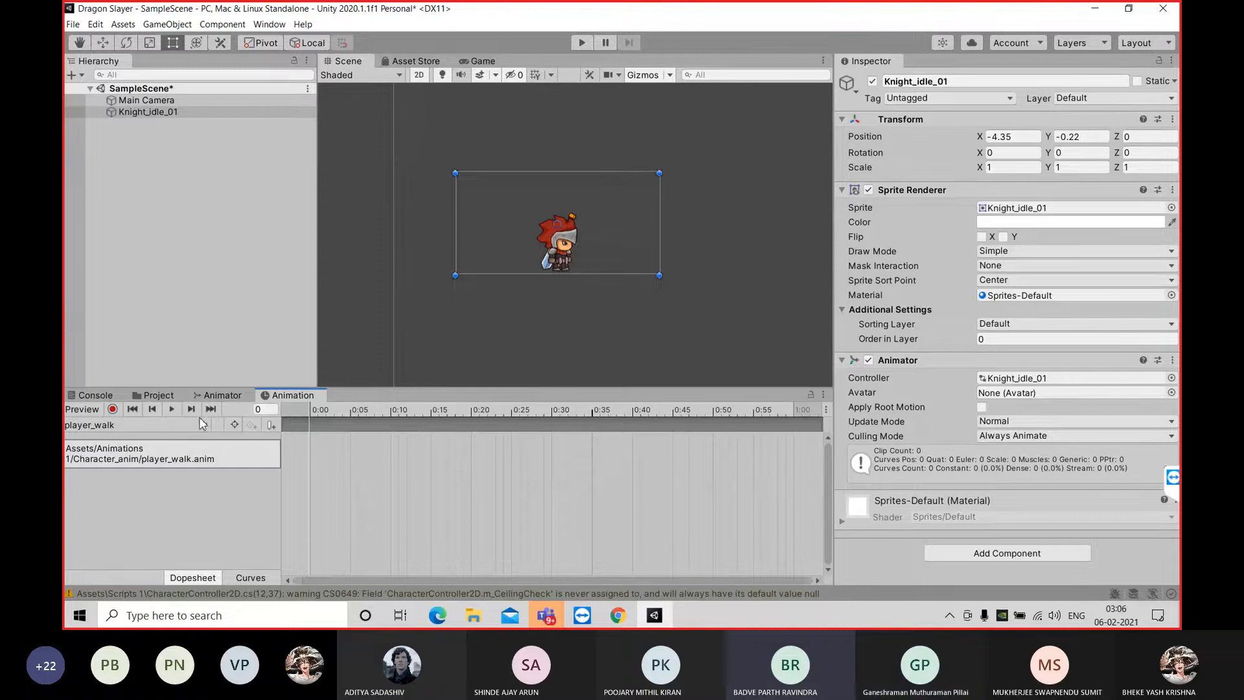
Dock the Animation window beside the Scene view, widening it and narrowing the Hierarchy
drag(307, 402, 704, 93)
drag(777, 179, 586, 164)
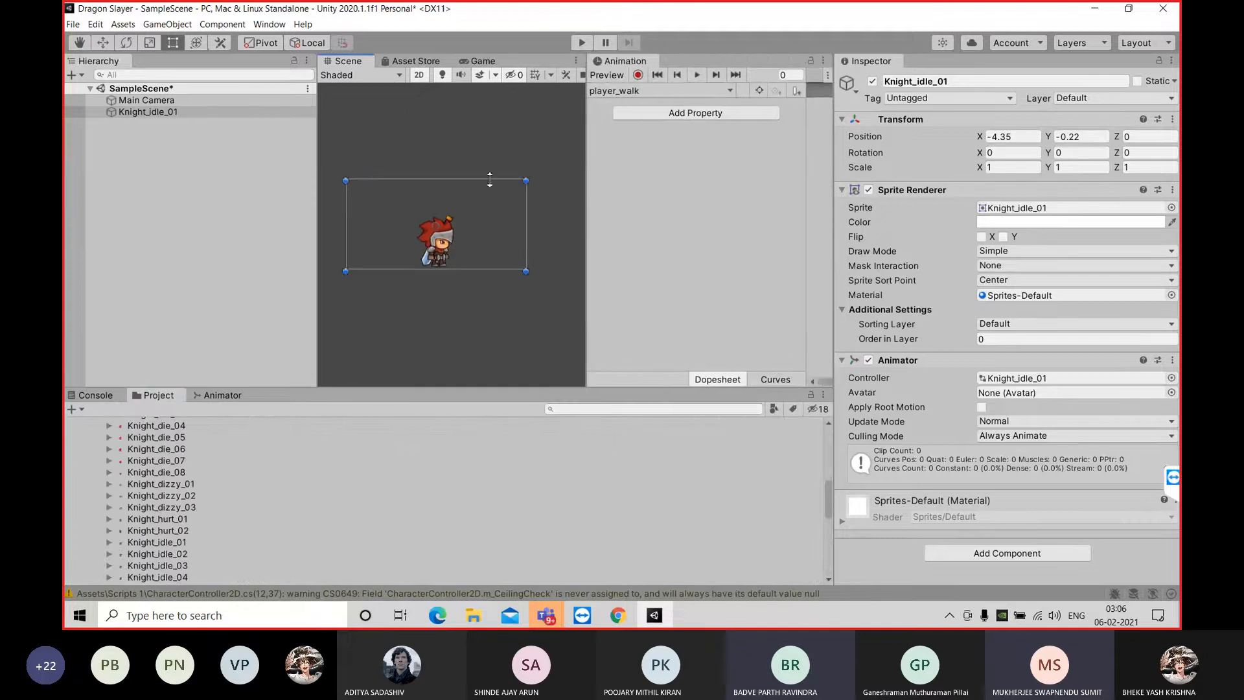
drag(317, 285, 216, 278)
drag(586, 227, 582, 227)
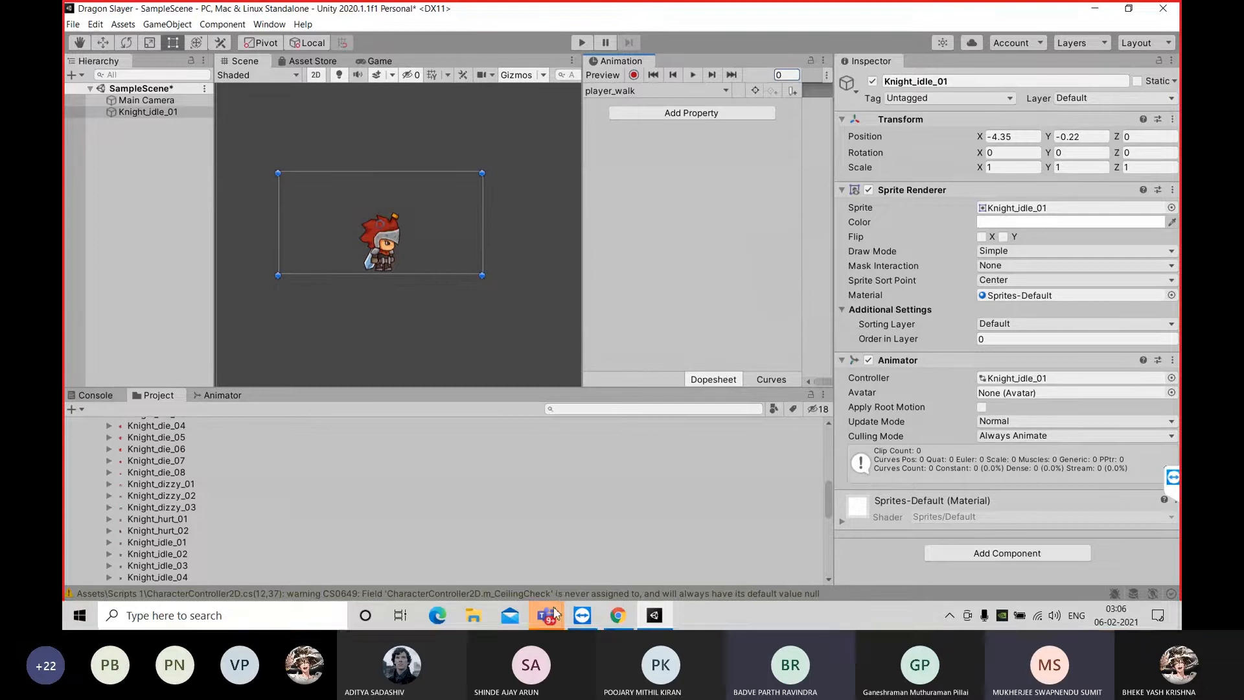
Switch to the Microsoft Teams call, toggle the microphone and minimize the call window
mouse_move(546, 614)
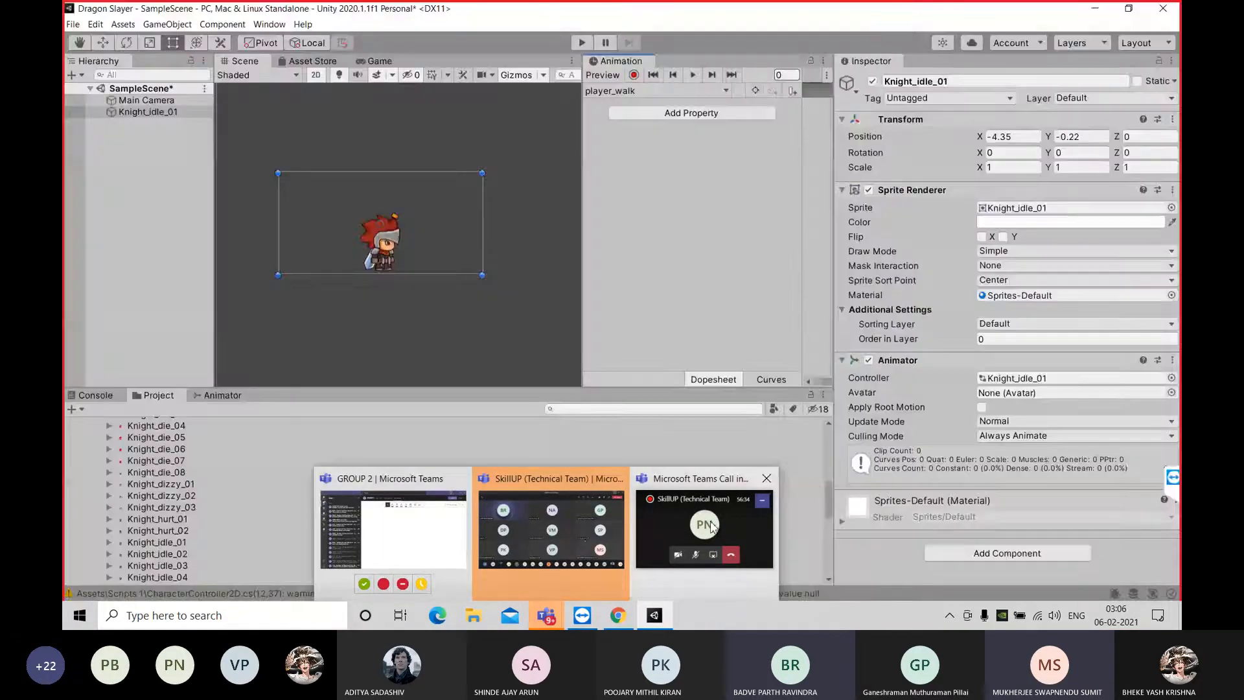
click(581, 535)
click(717, 520)
click(1054, 568)
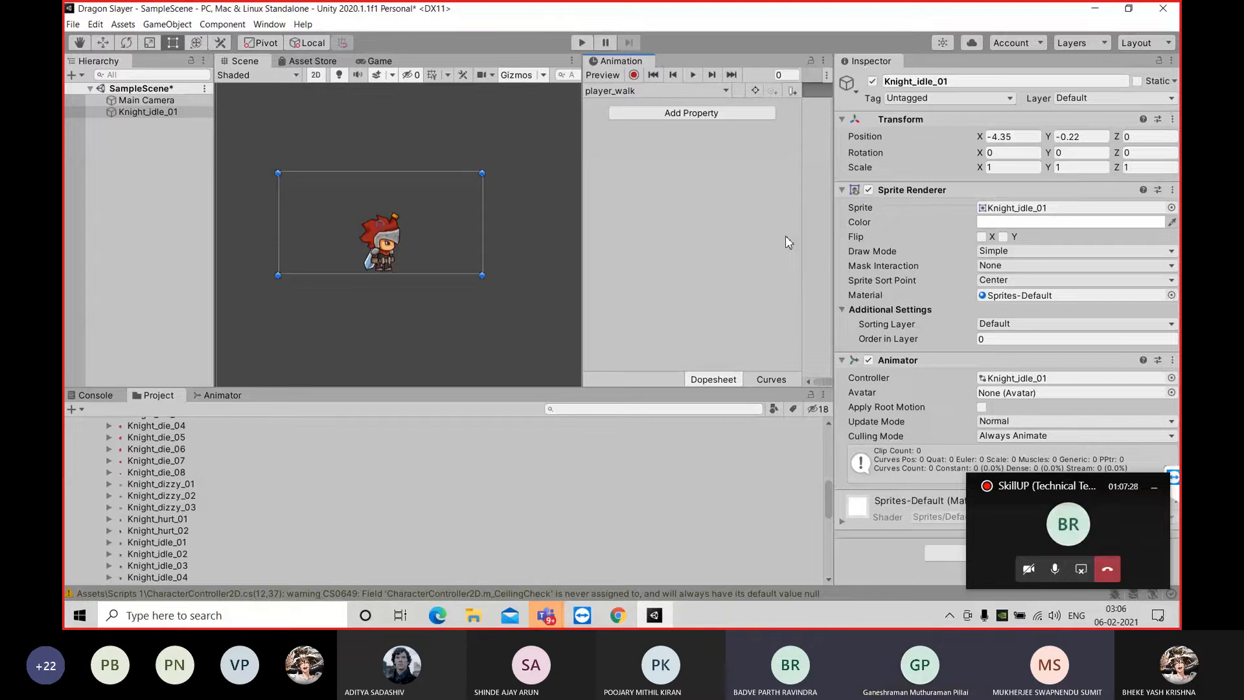
click(1154, 487)
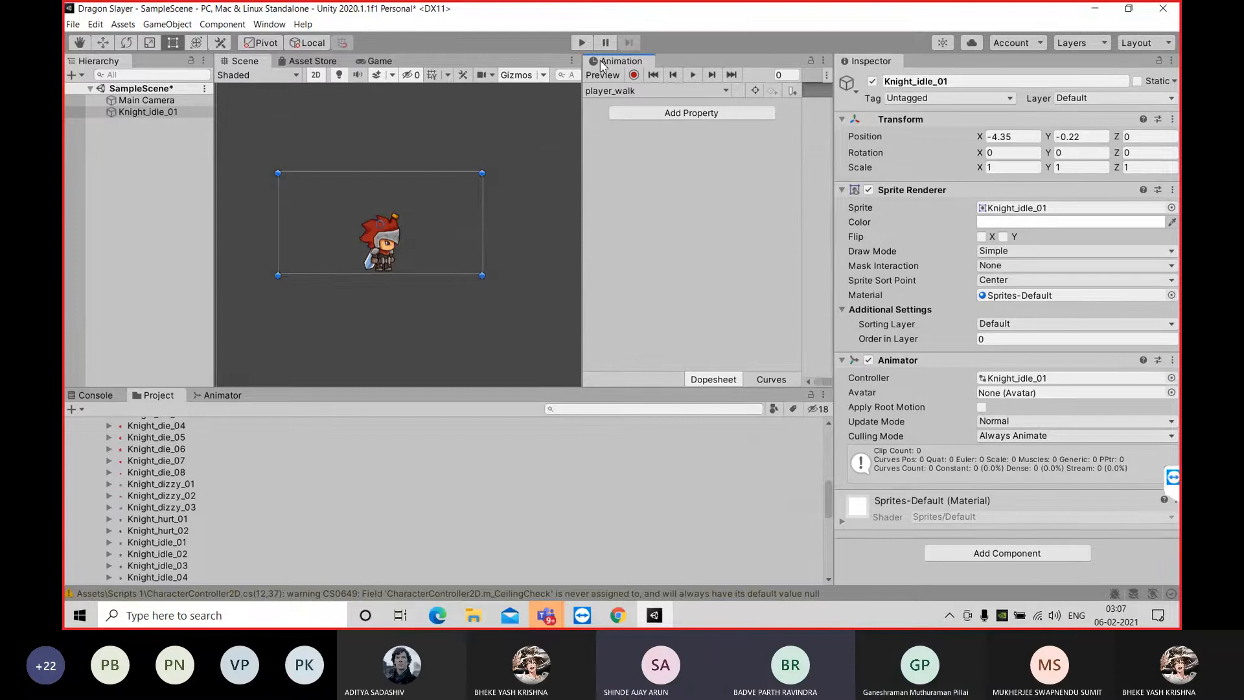
Dock the Animation window beneath the Scene view and widen its timeline area
drag(601, 65, 323, 324)
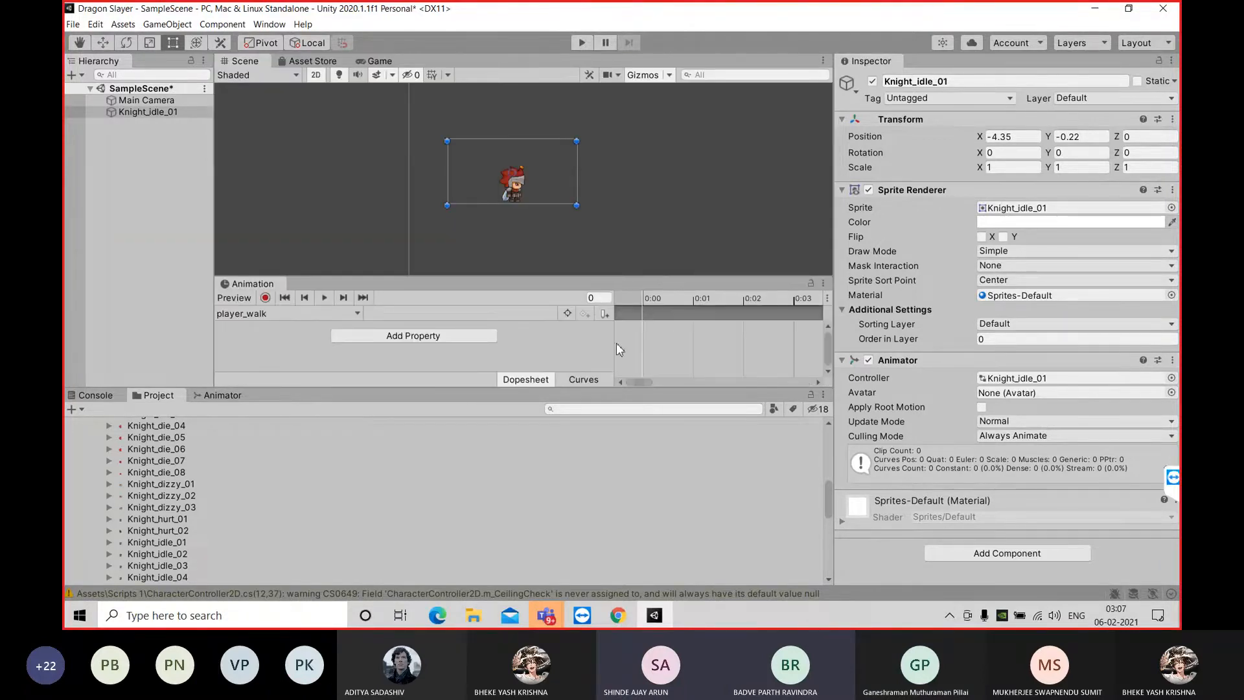
drag(614, 343, 506, 348)
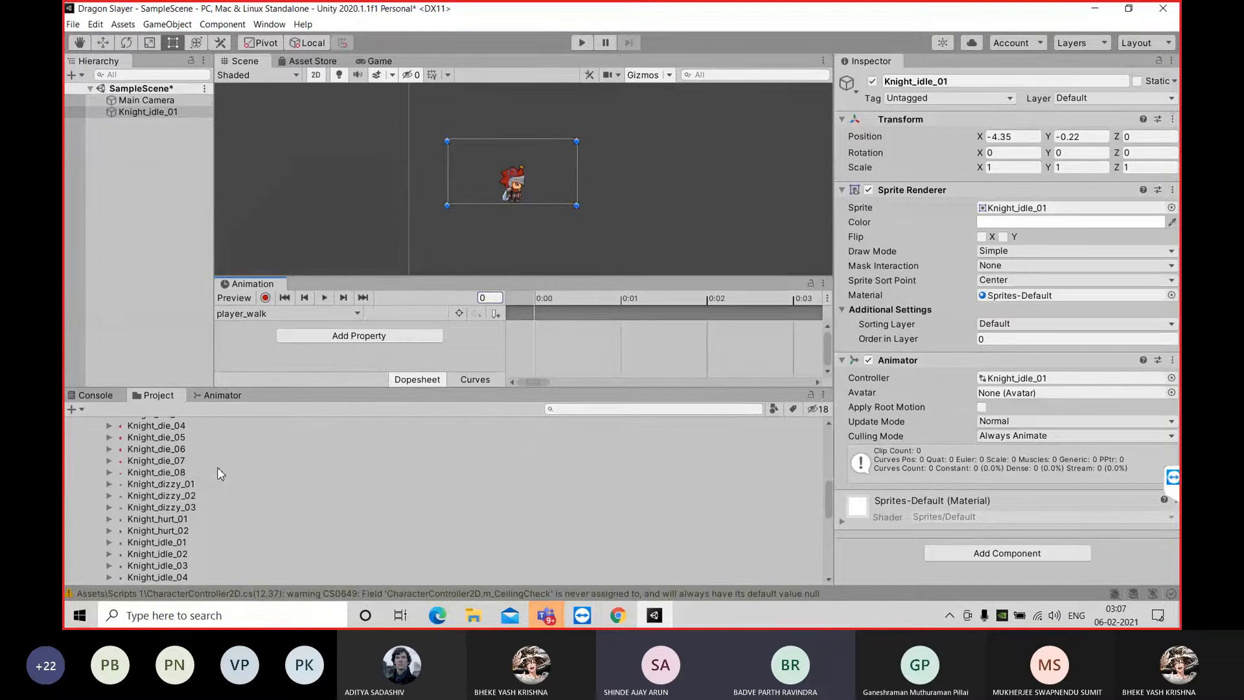
Start creating a new animation clip for the knight and browse from Assets through Animations 1 to the Character_anim folder
click(267, 313)
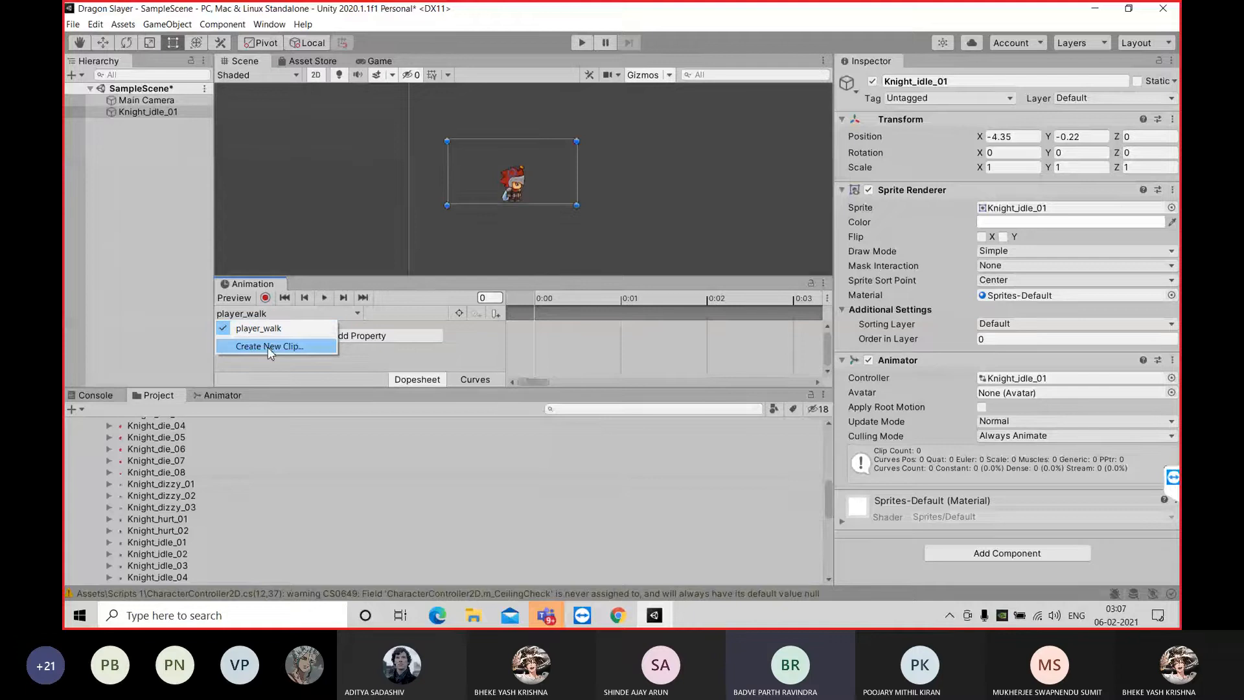
click(269, 347)
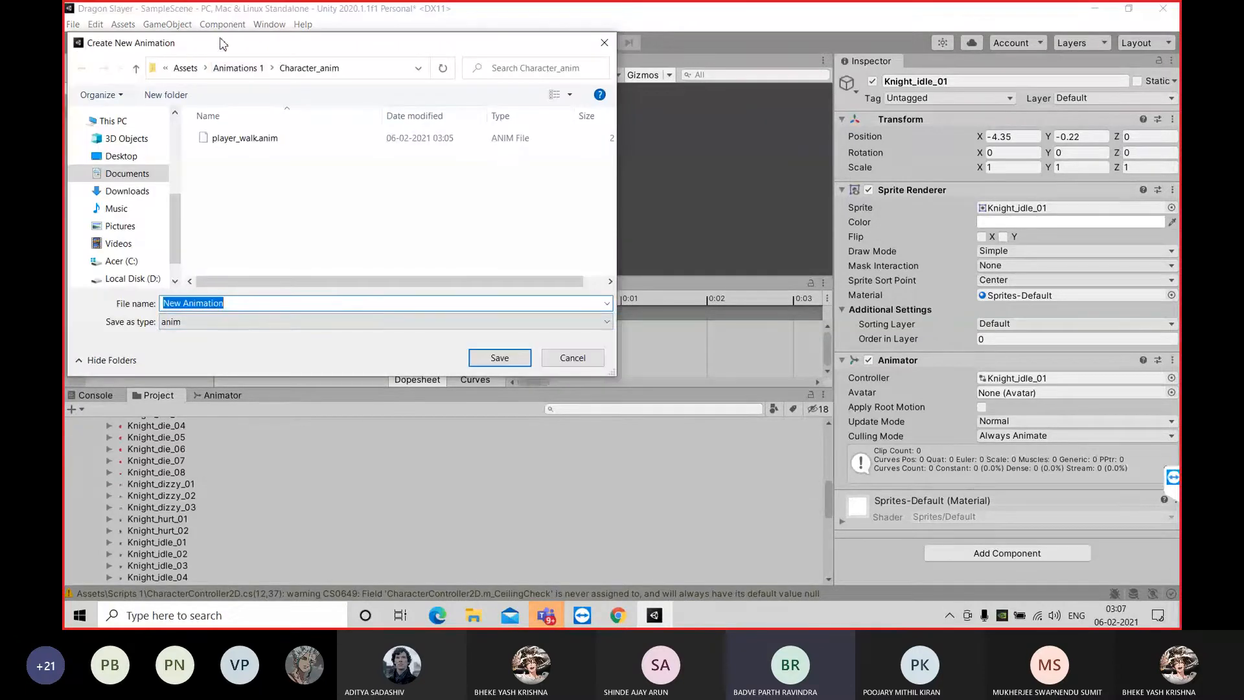
click(185, 68)
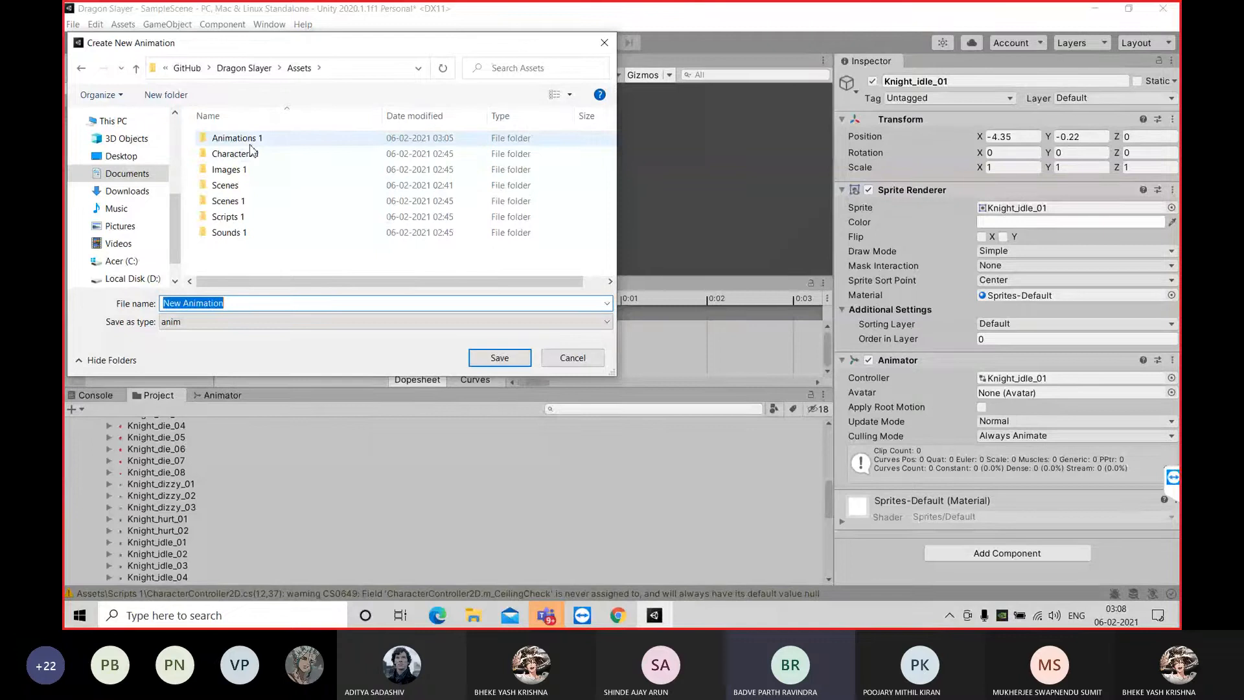
click(268, 141)
double_click(269, 140)
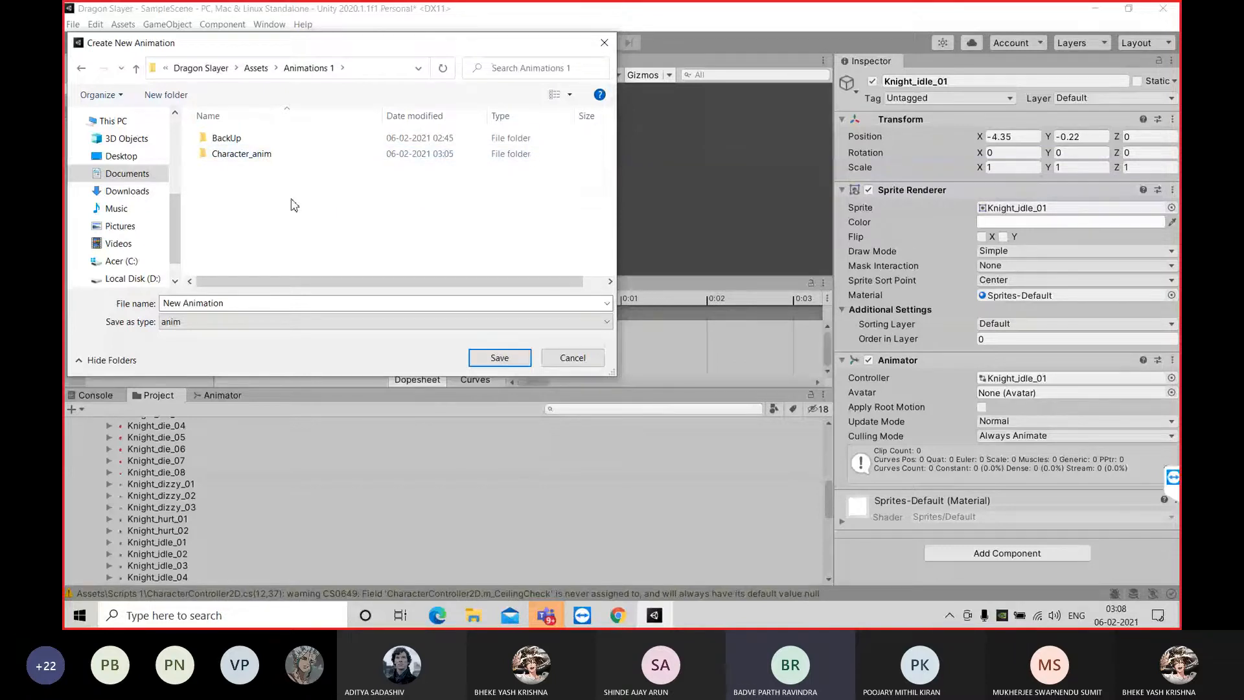
double_click(267, 154)
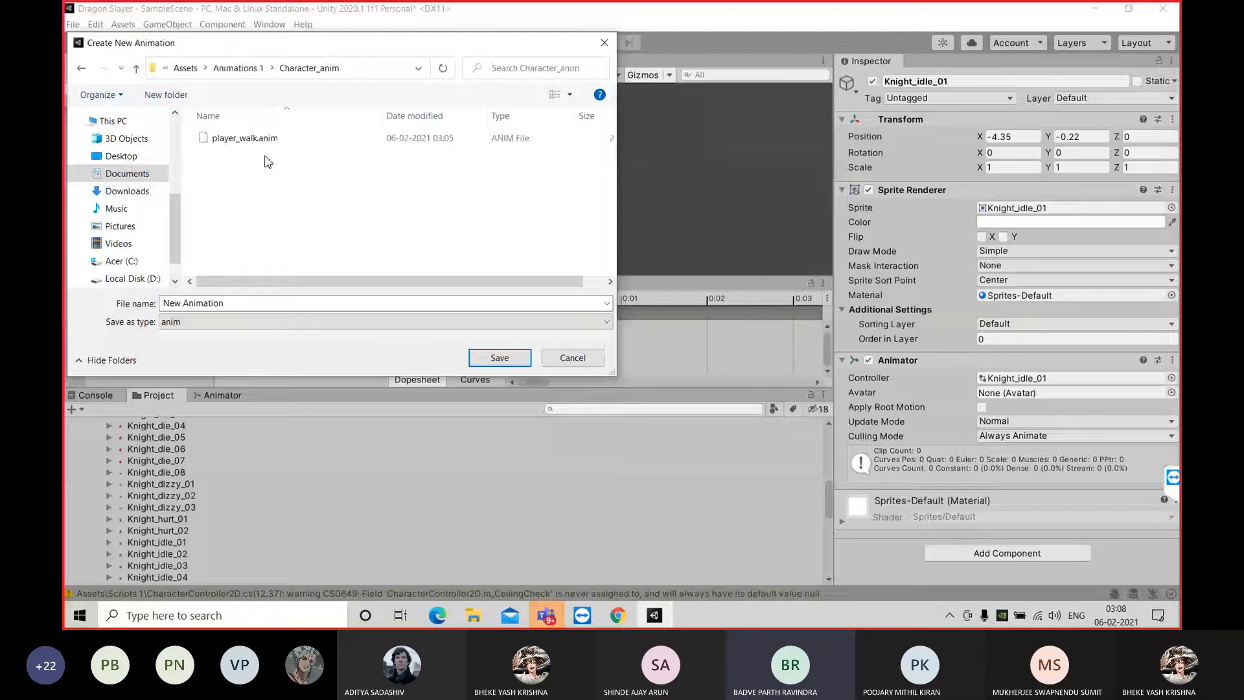
click(187, 305)
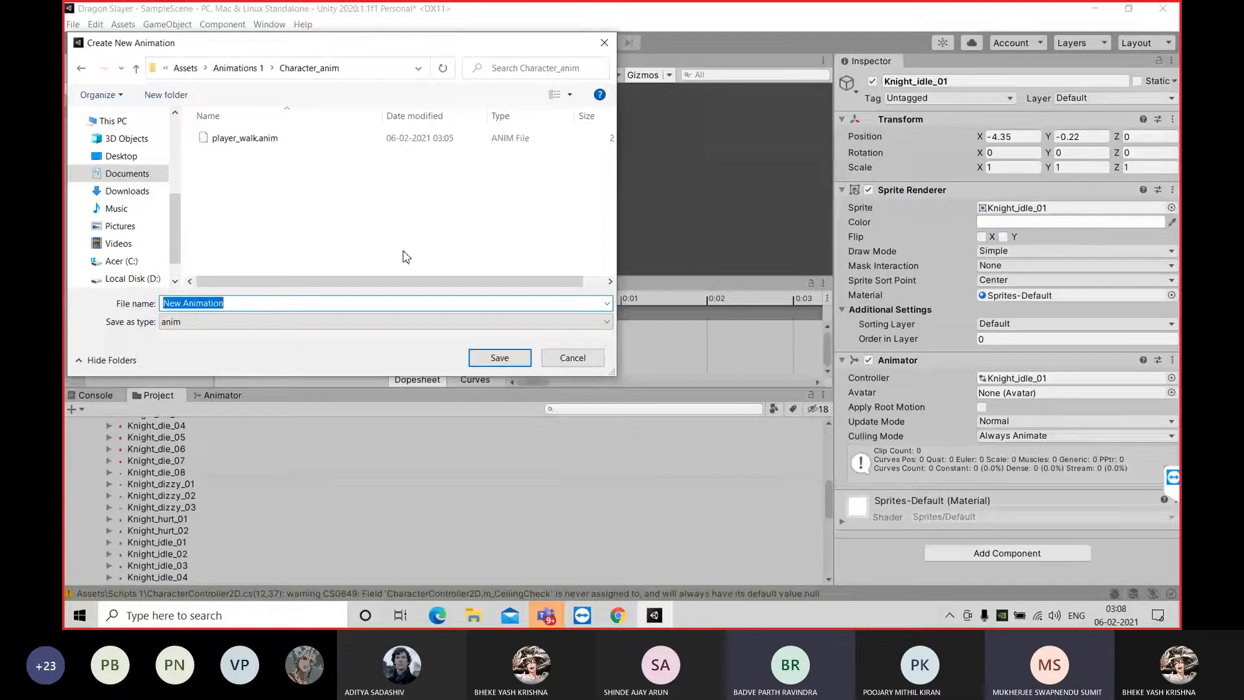
Create a new folder named Enemy_anim inside the Animations 1 folder
click(81, 68)
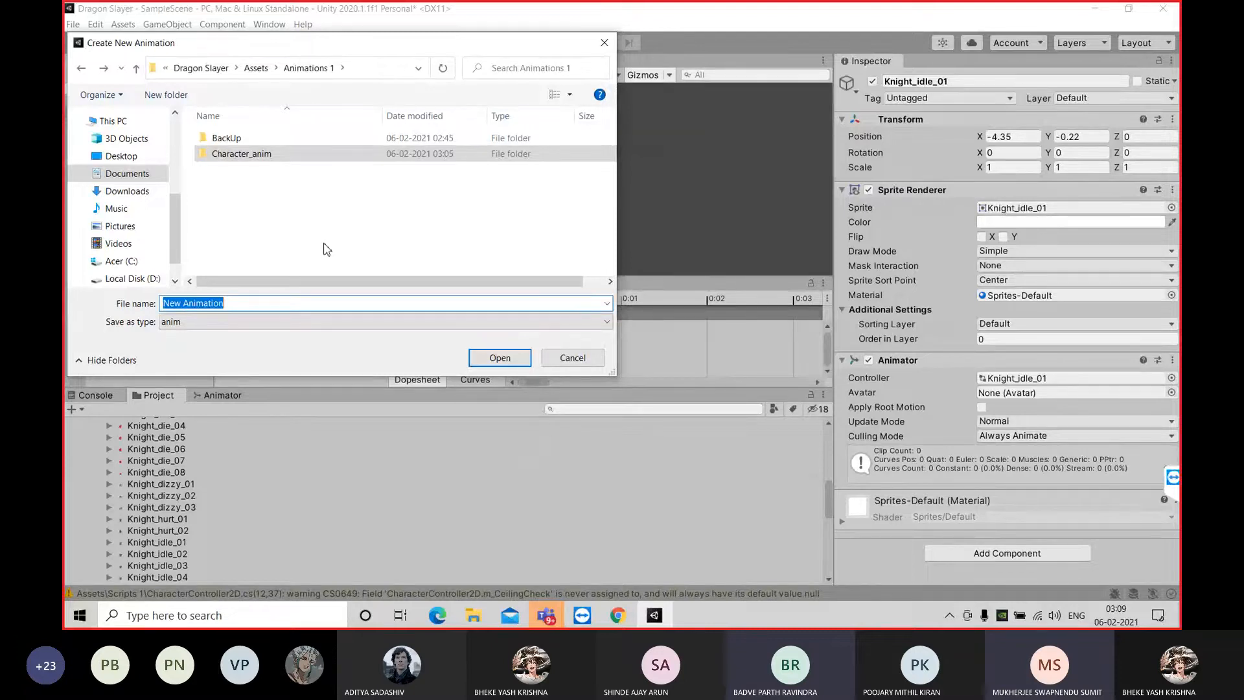
right_click(274, 177)
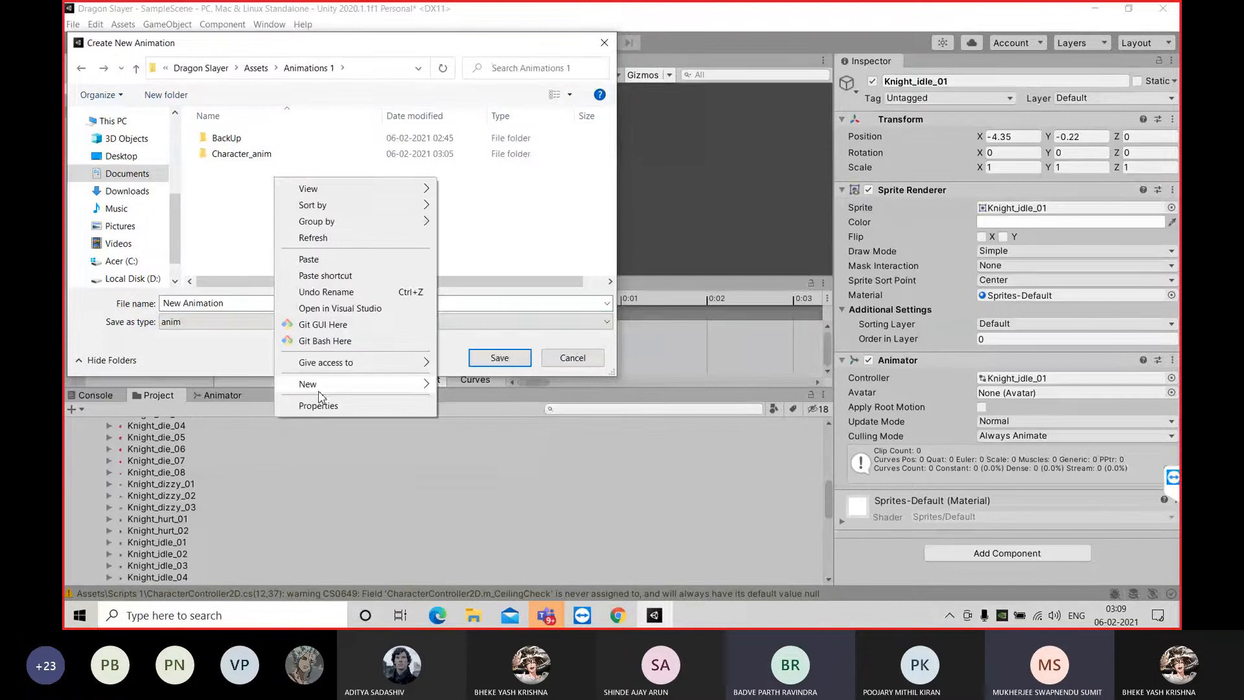
mouse_move(318, 396)
click(458, 384)
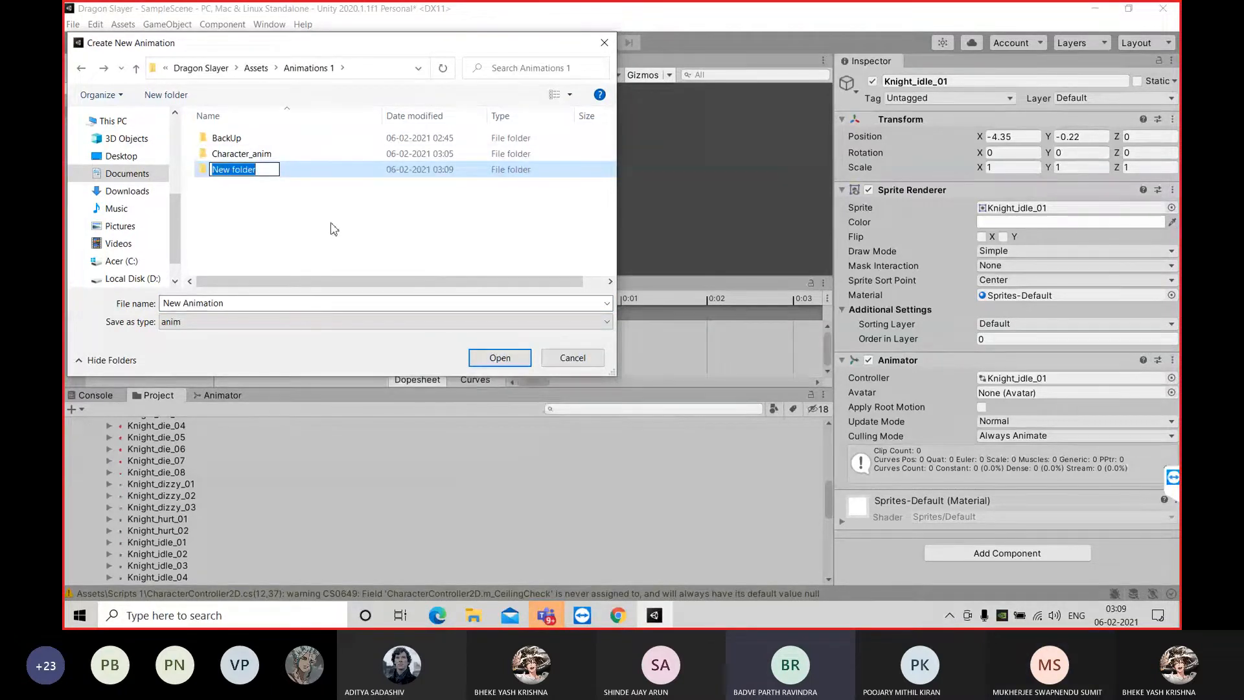
key(BackSpace)
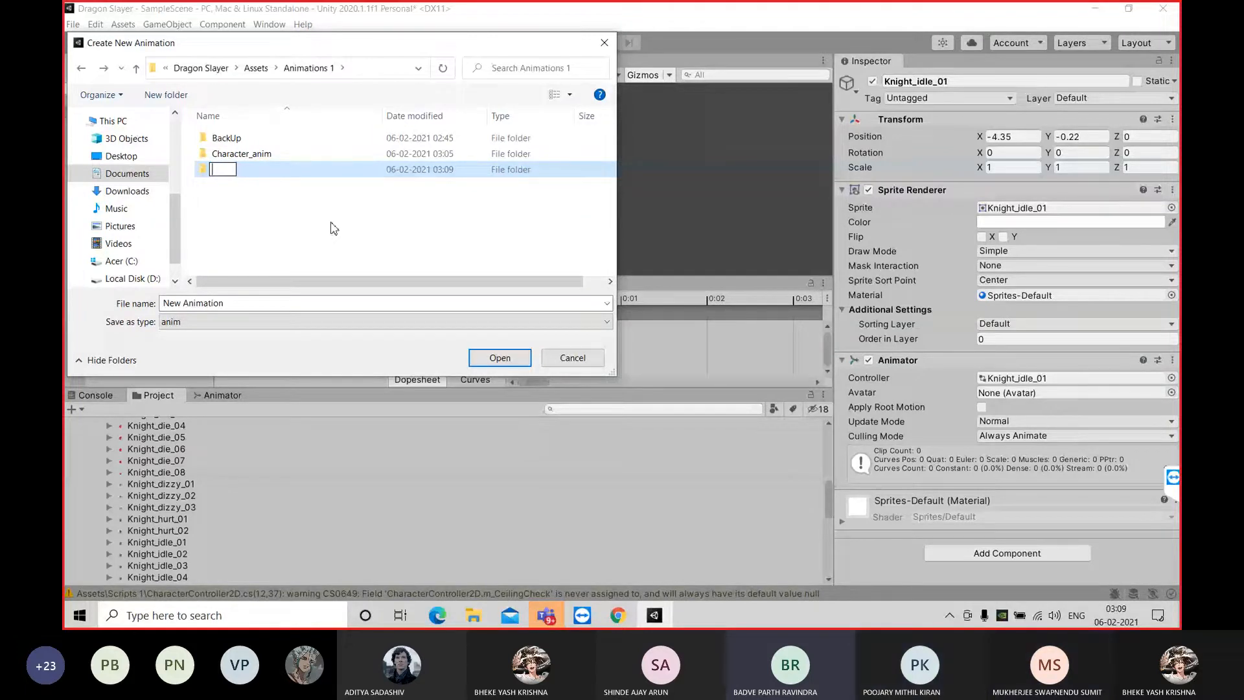
text(E)
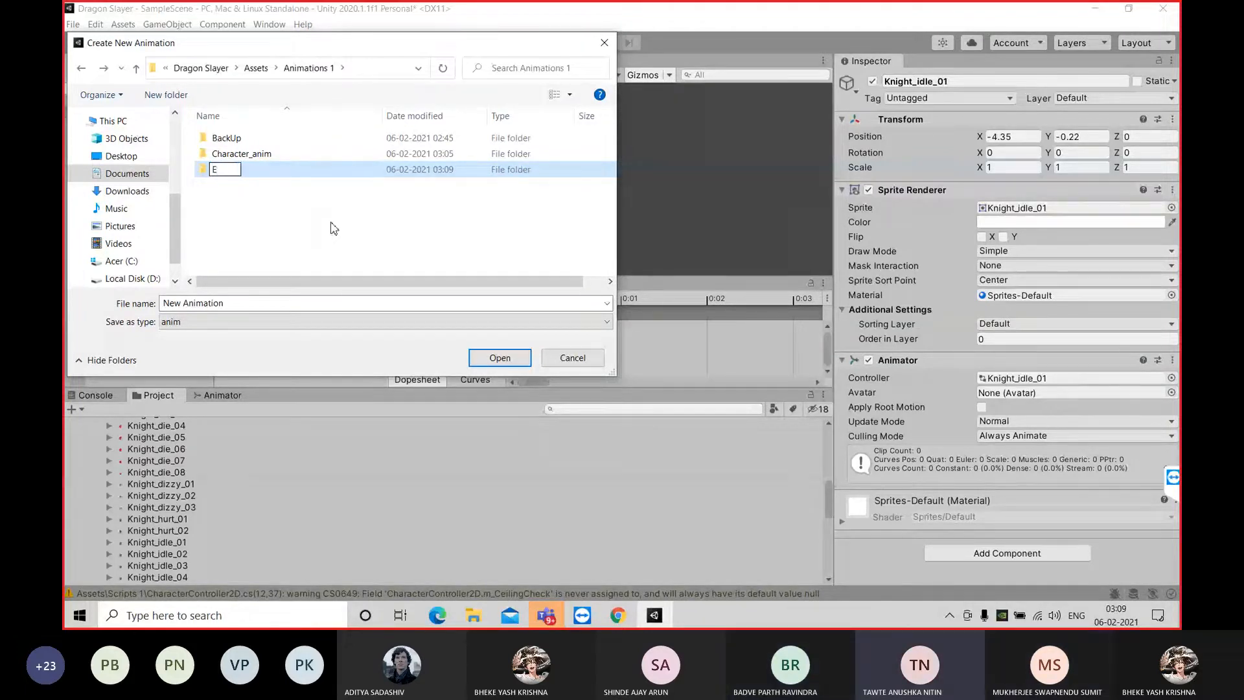
text(nenmy)
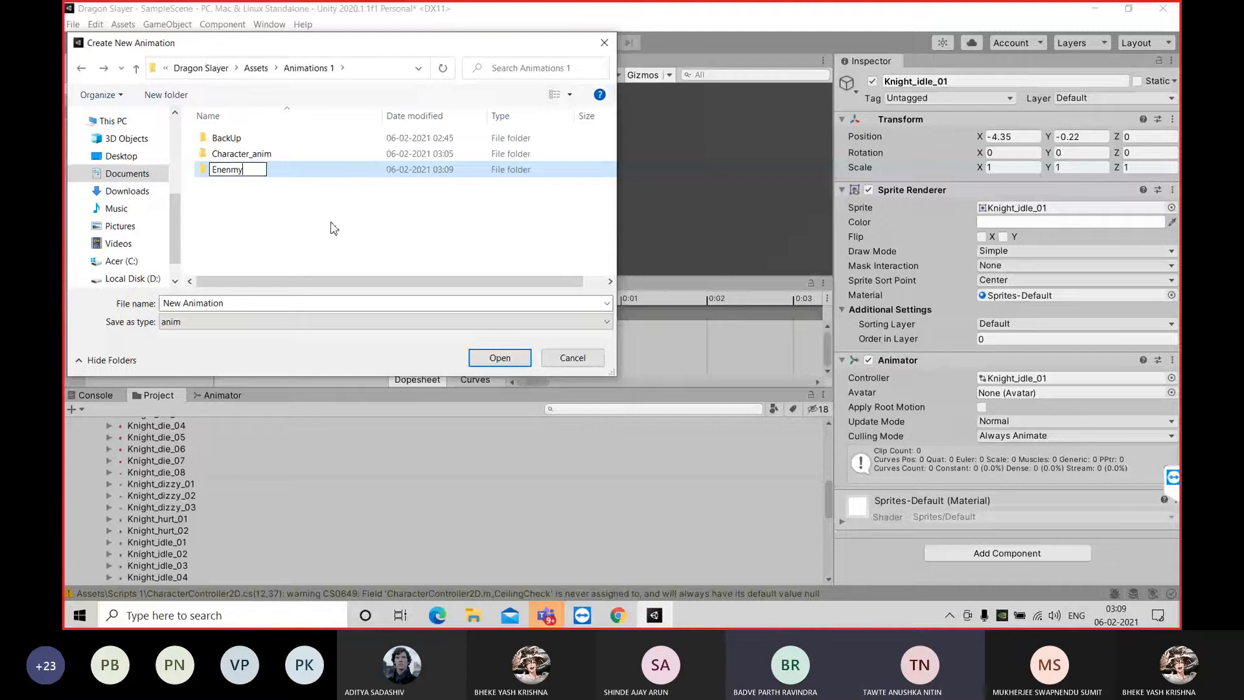
key(BackSpace)
key(BackSpace)
key(BackSpace)
text(my_anim)
key(Return)
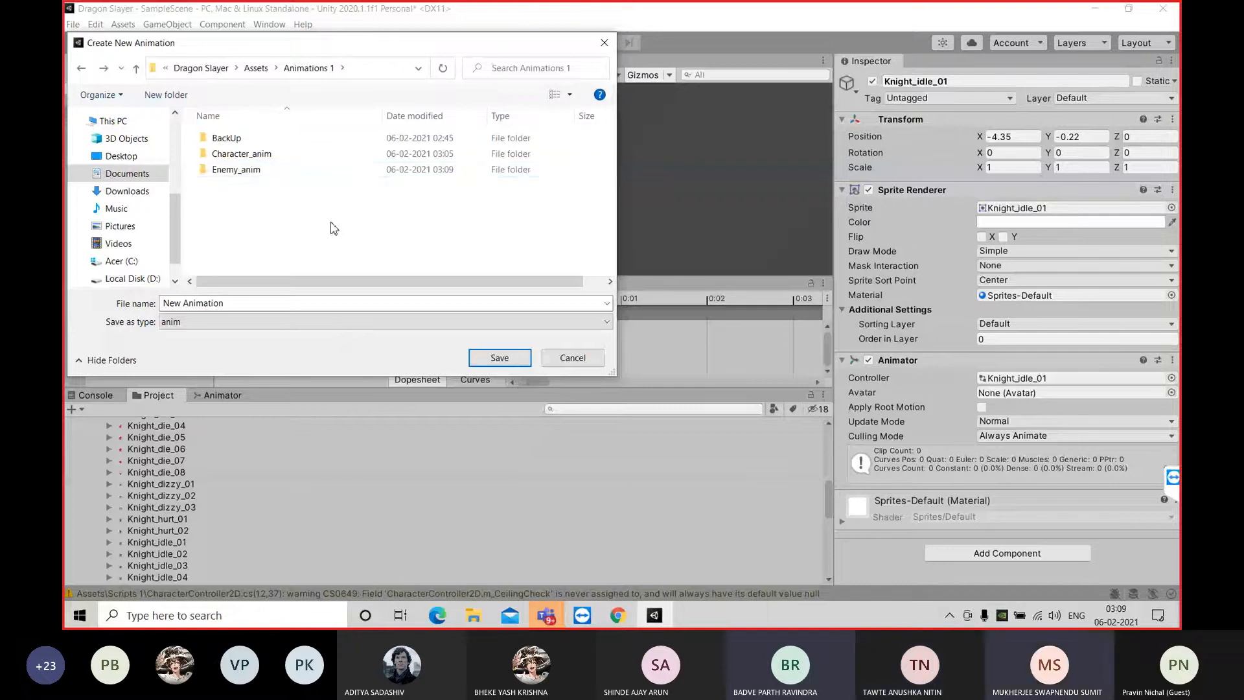
Look inside the Enemy_anim folder, return to Animations 1 and close the save dialog without creating a clip
double_click(252, 174)
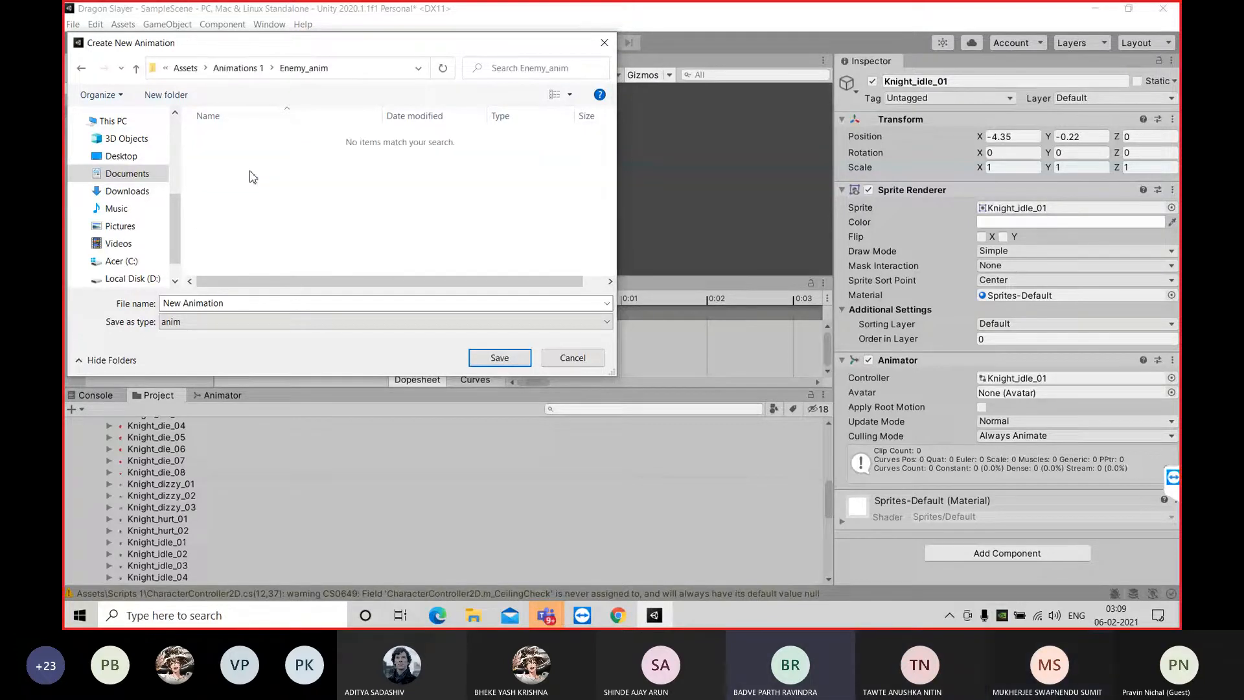
click(81, 68)
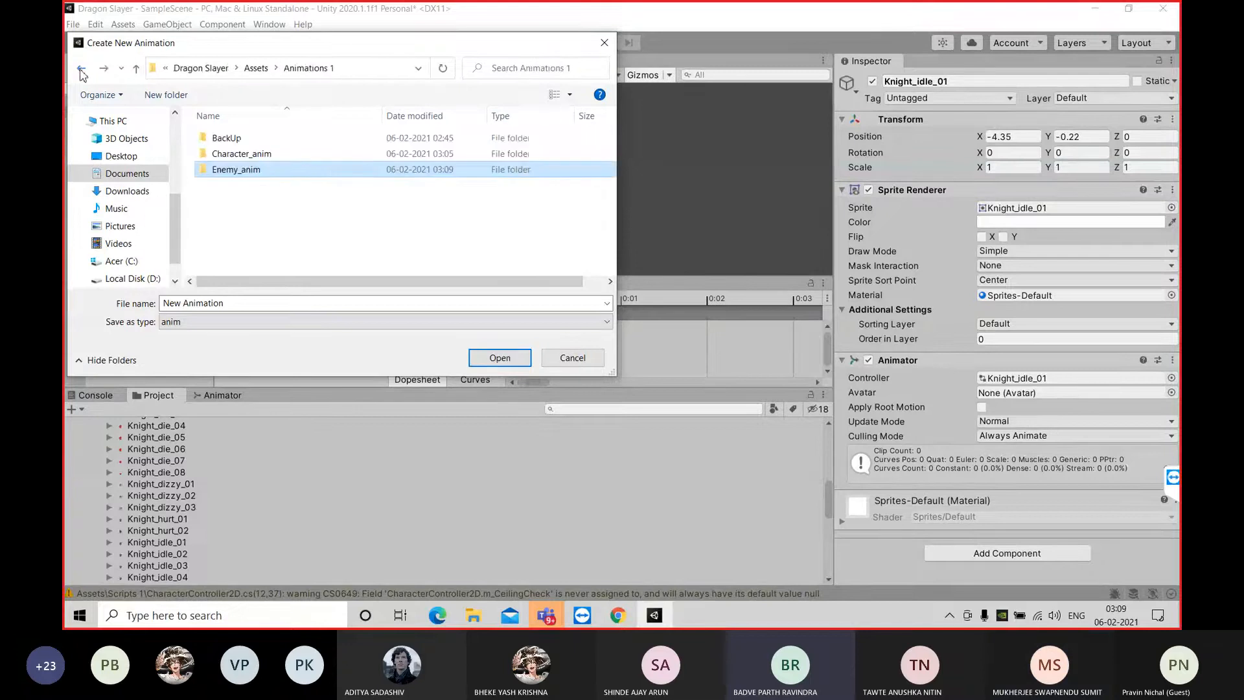
click(317, 154)
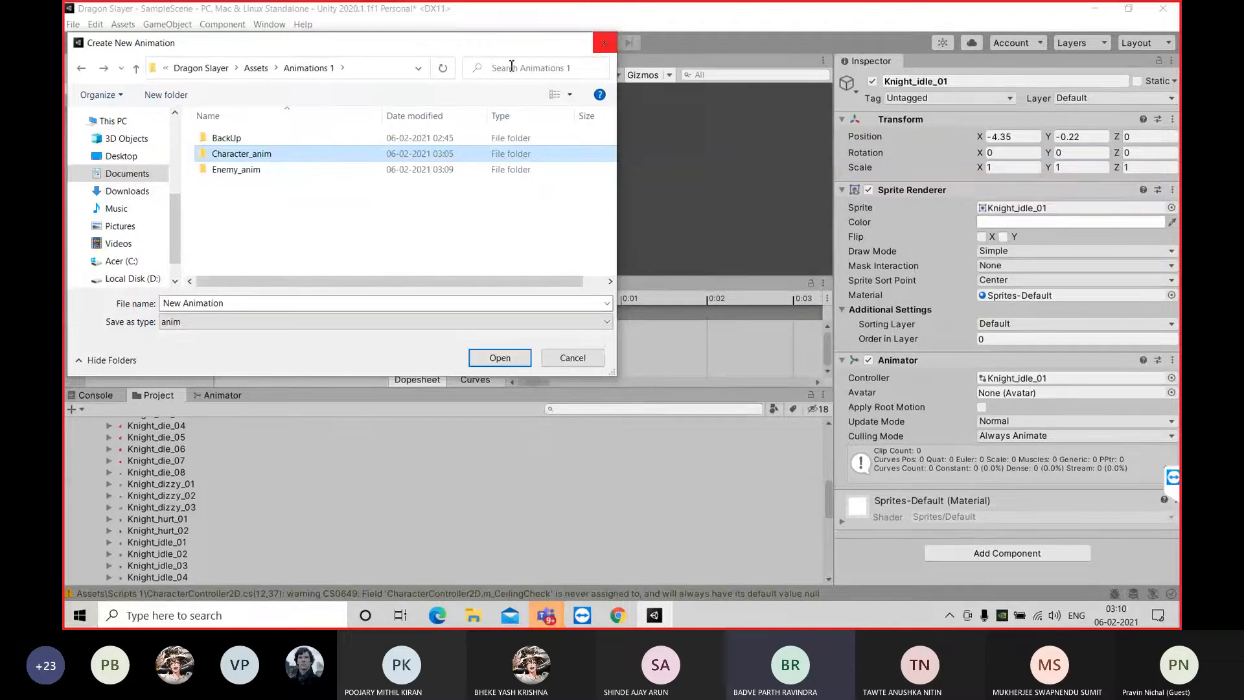
click(603, 43)
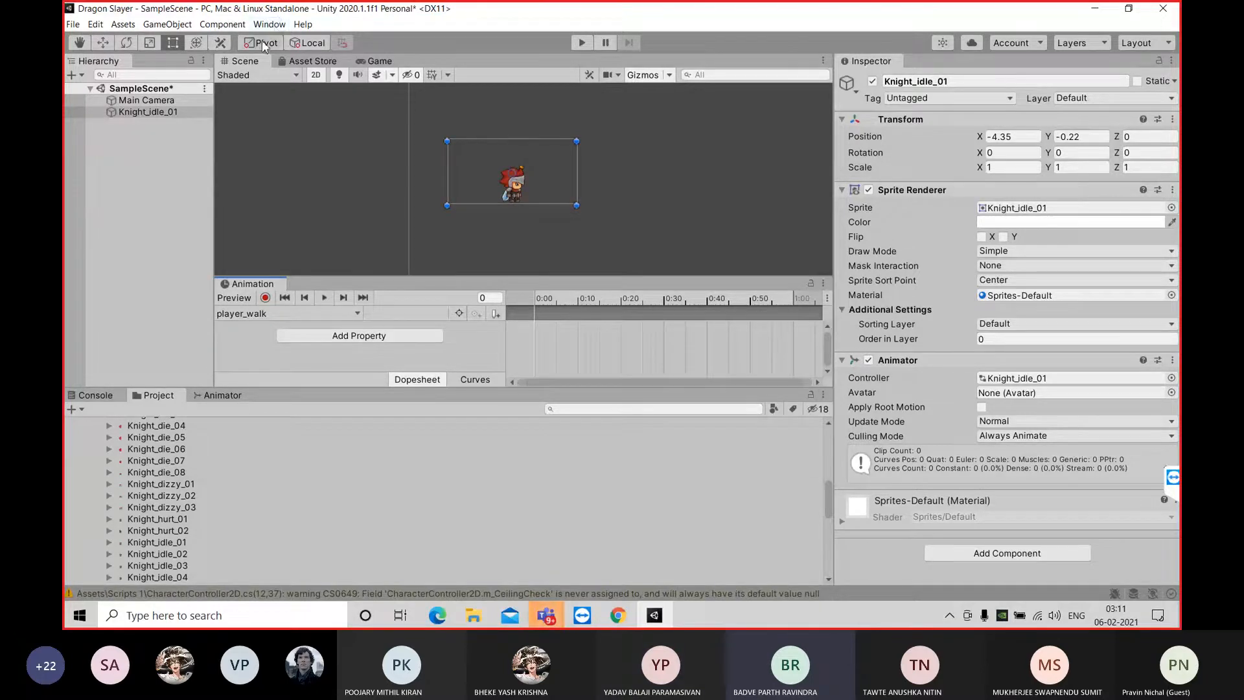
click(243, 313)
click(267, 344)
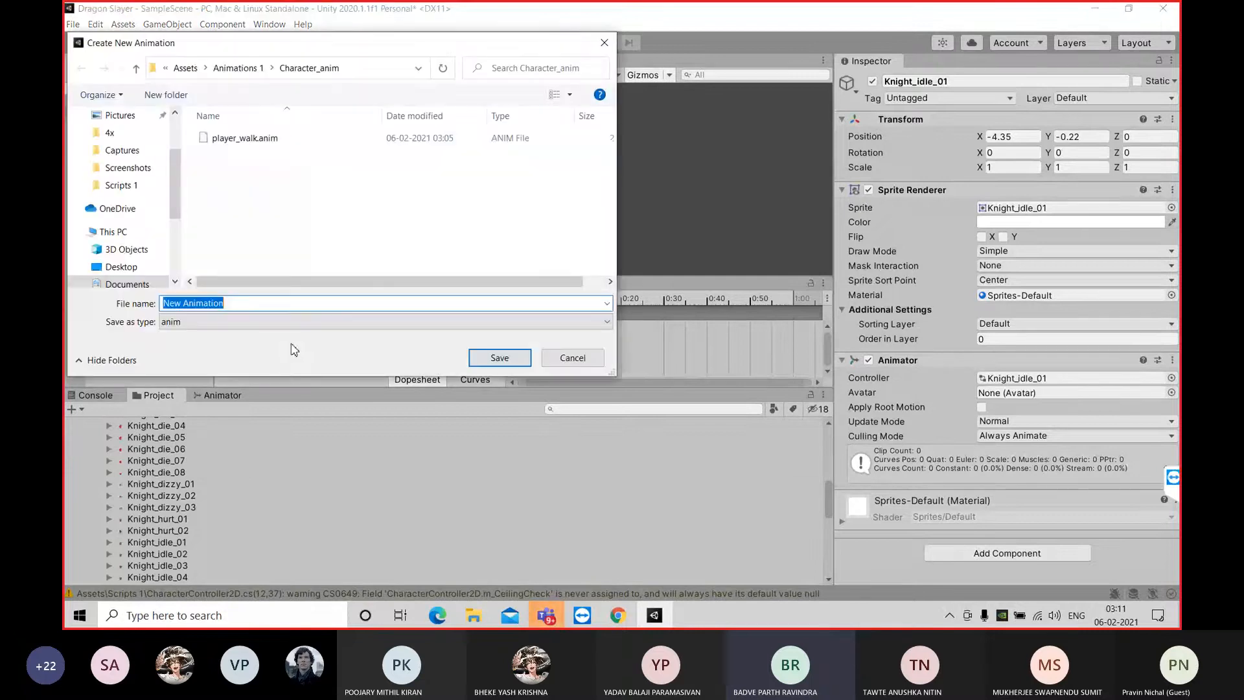
click(181, 69)
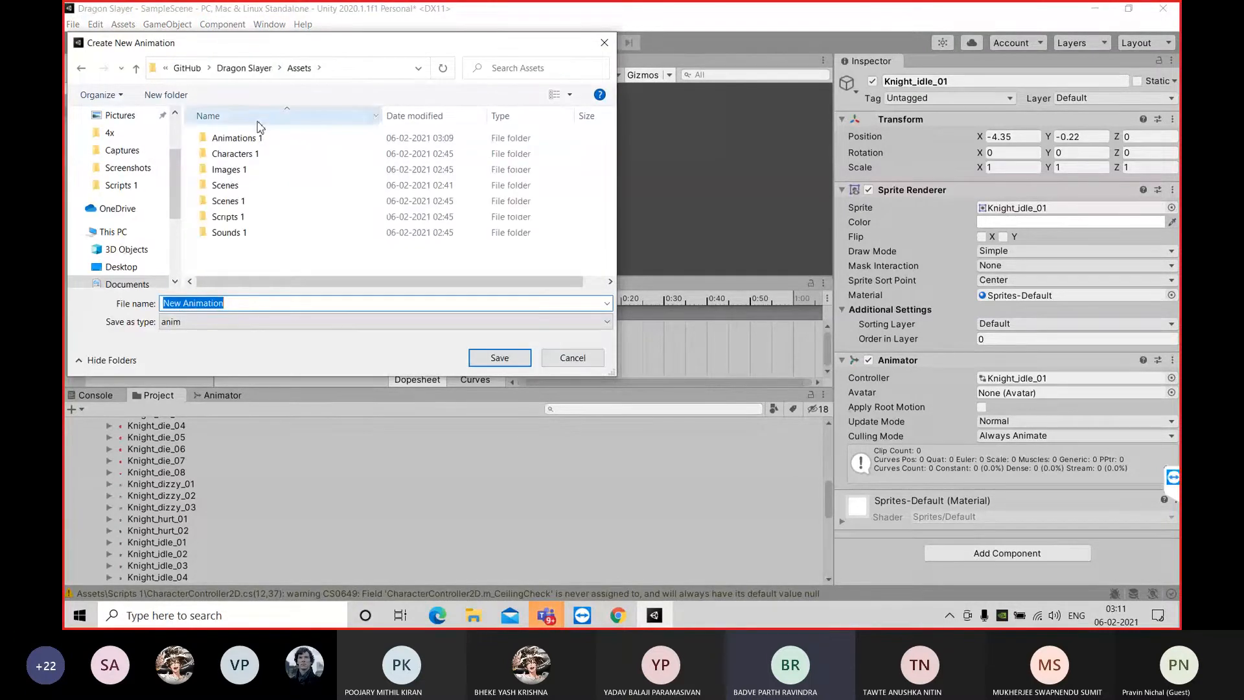
double_click(243, 137)
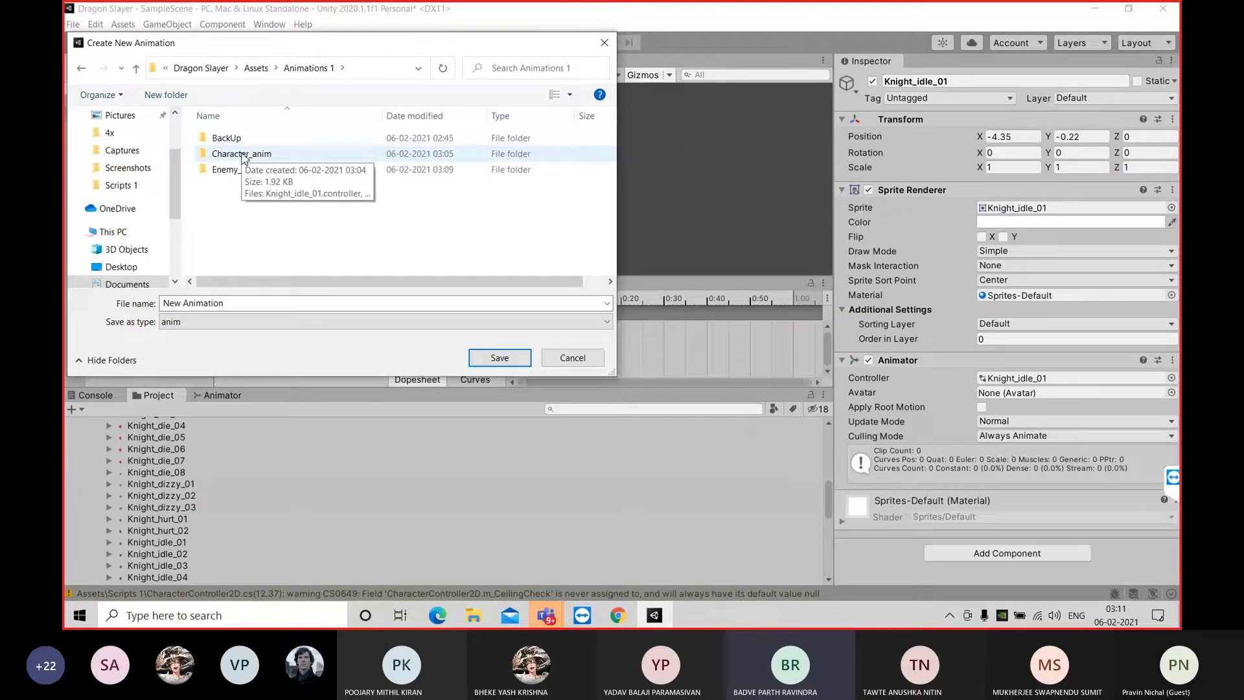
double_click(242, 154)
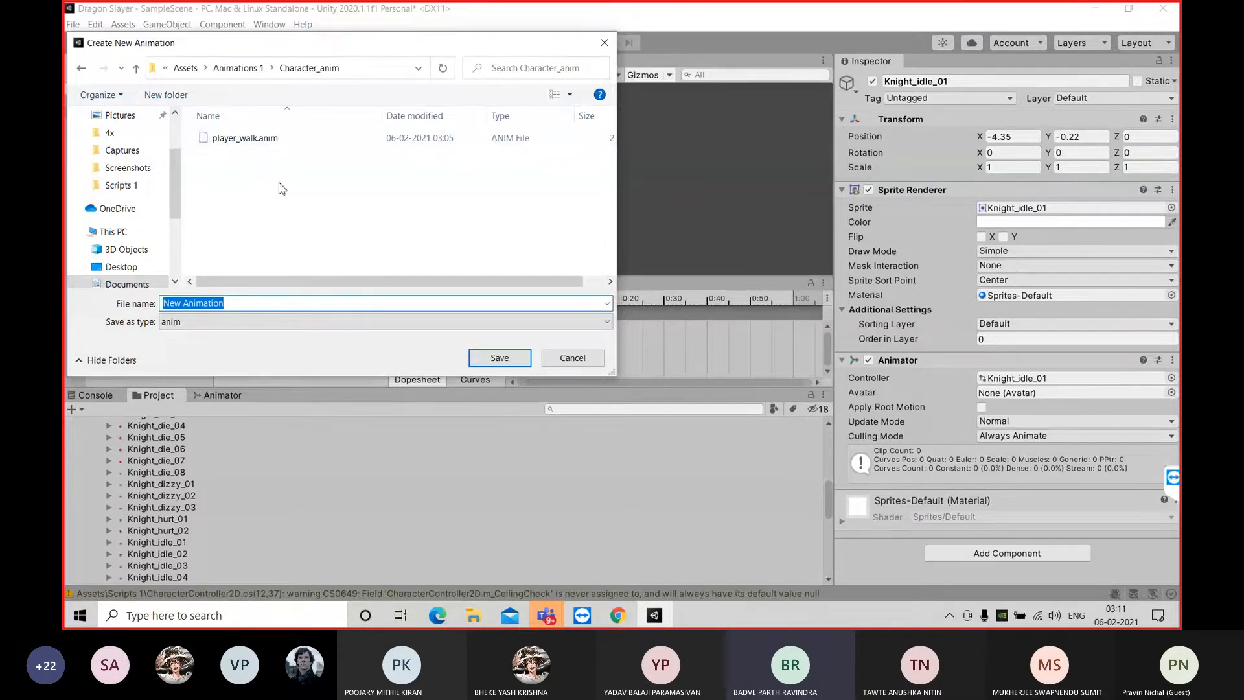
click(339, 214)
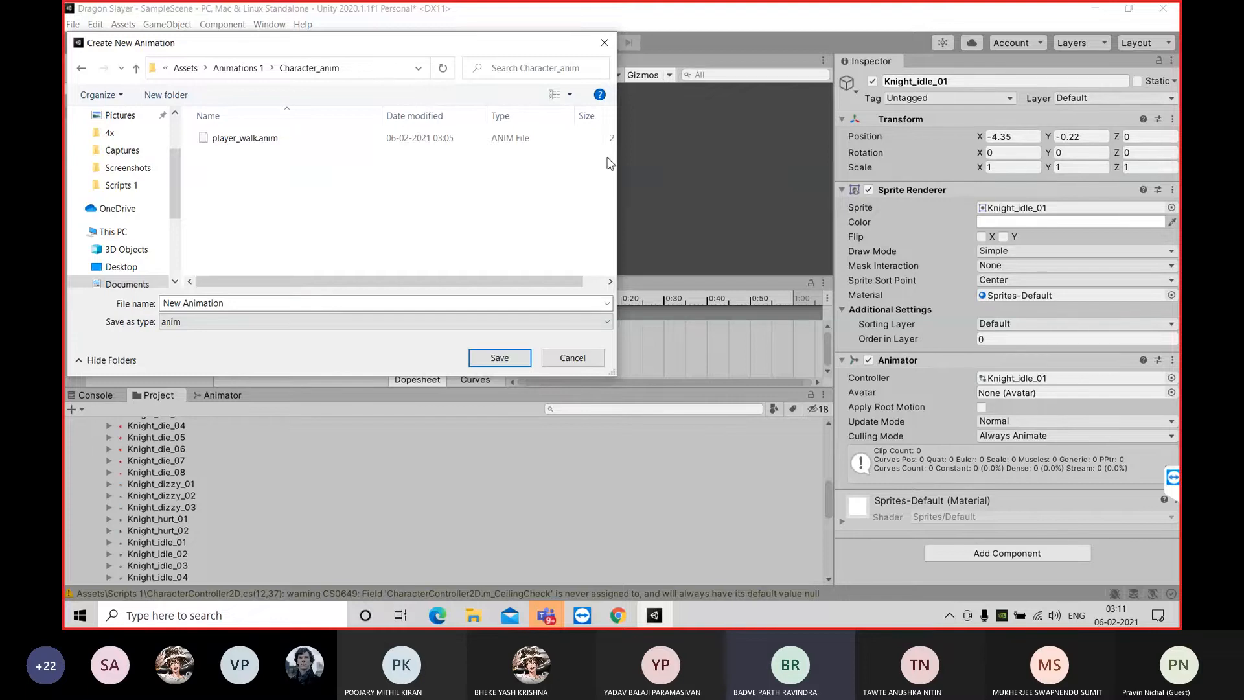
click(573, 357)
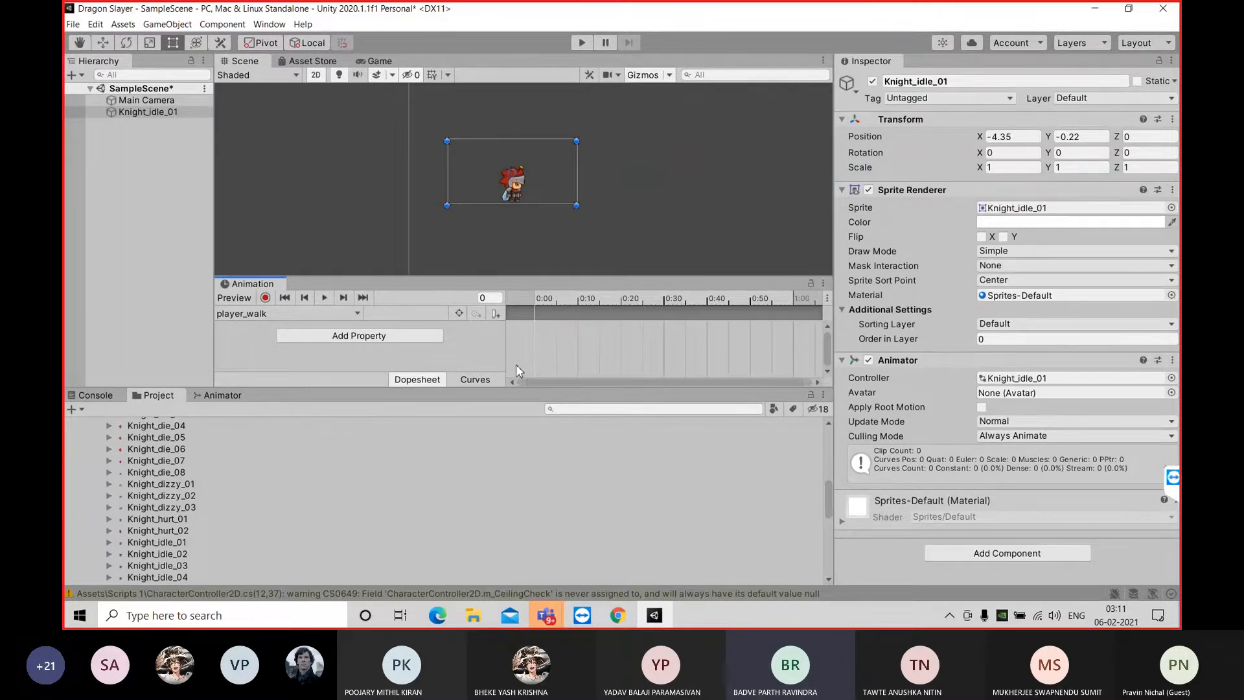
Look through the Knight PNG sprites in the project assets to locate the Knight_walk frames
scroll(161, 503, up, 3)
scroll(166, 496, up, 5)
scroll(165, 496, down, 2)
scroll(166, 496, down, 7)
scroll(166, 495, down, 6)
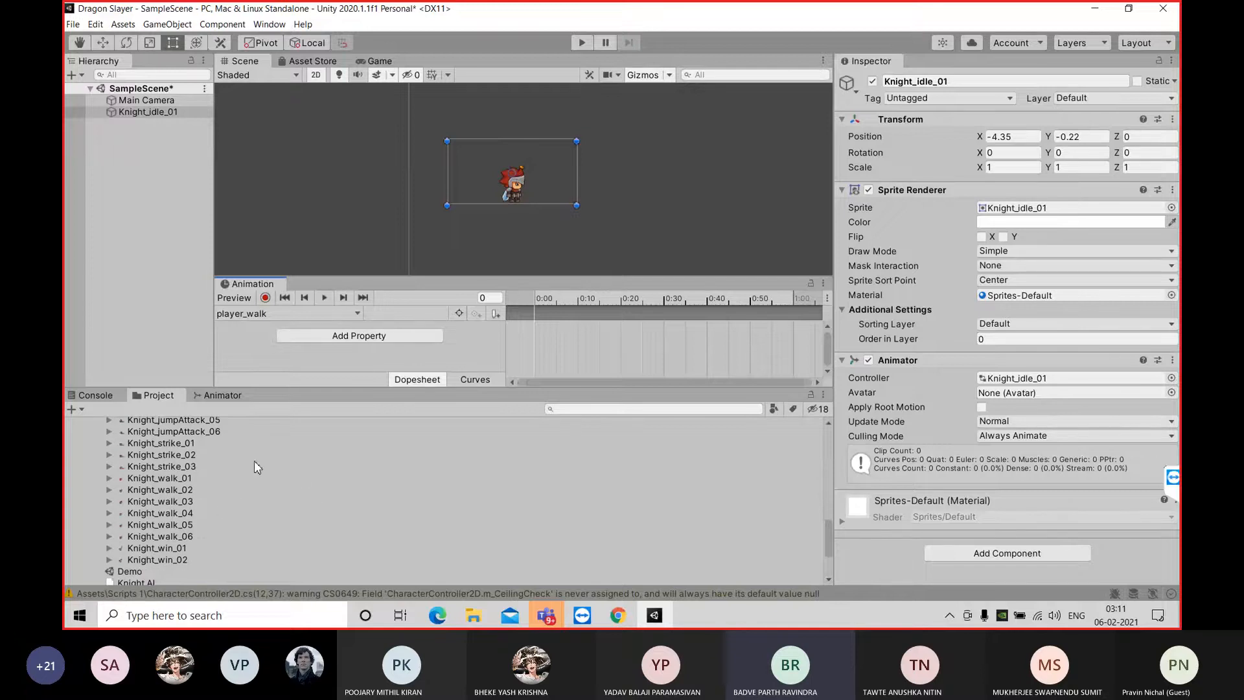
scroll(184, 459, up, 10)
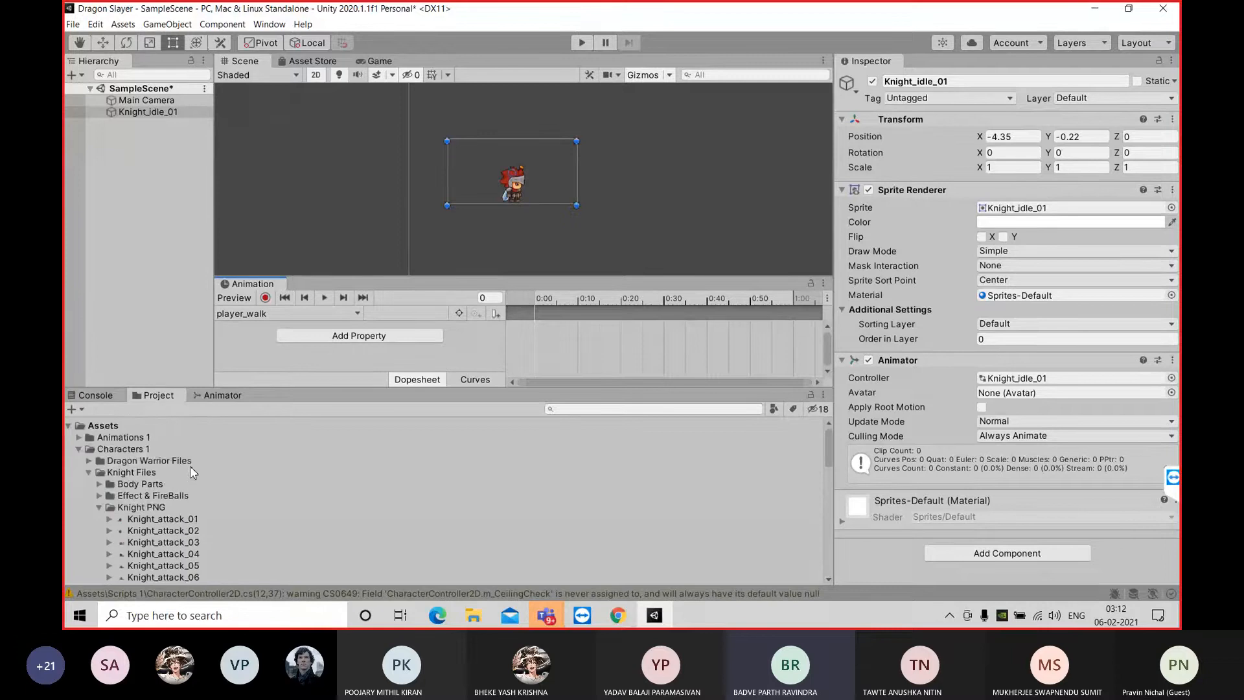
scroll(217, 503, up, 2)
scroll(219, 507, down, 12)
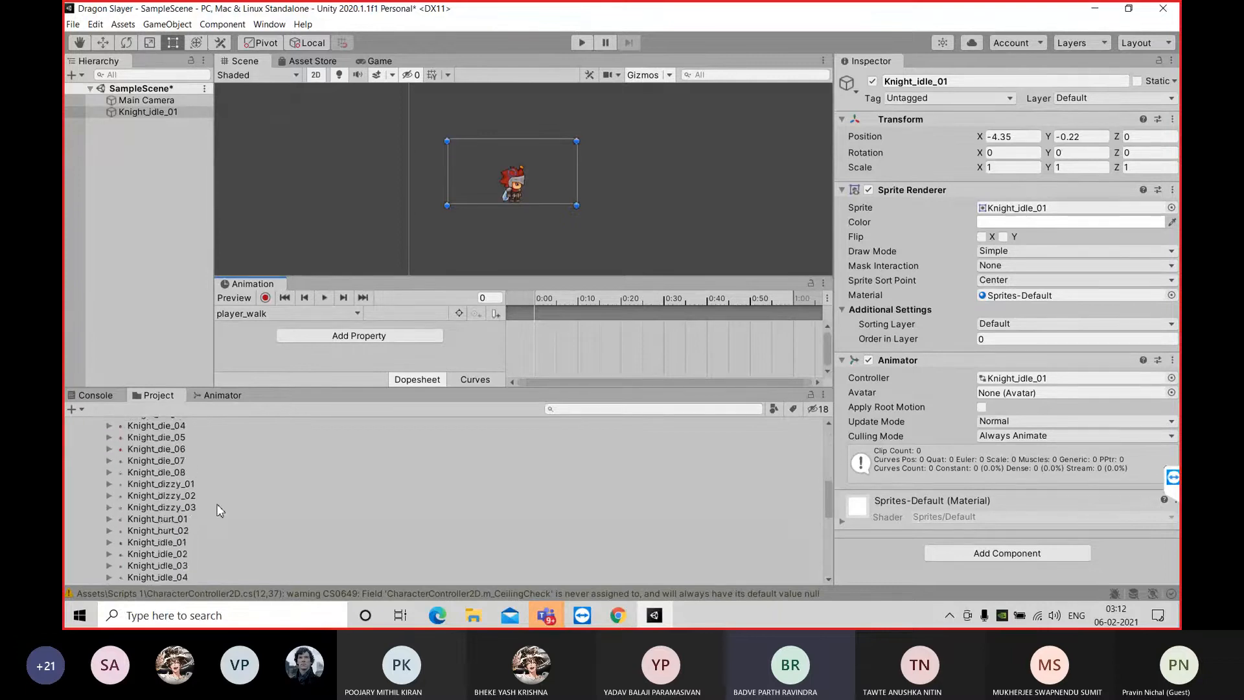
scroll(220, 510, down, 1)
scroll(218, 510, up, 1)
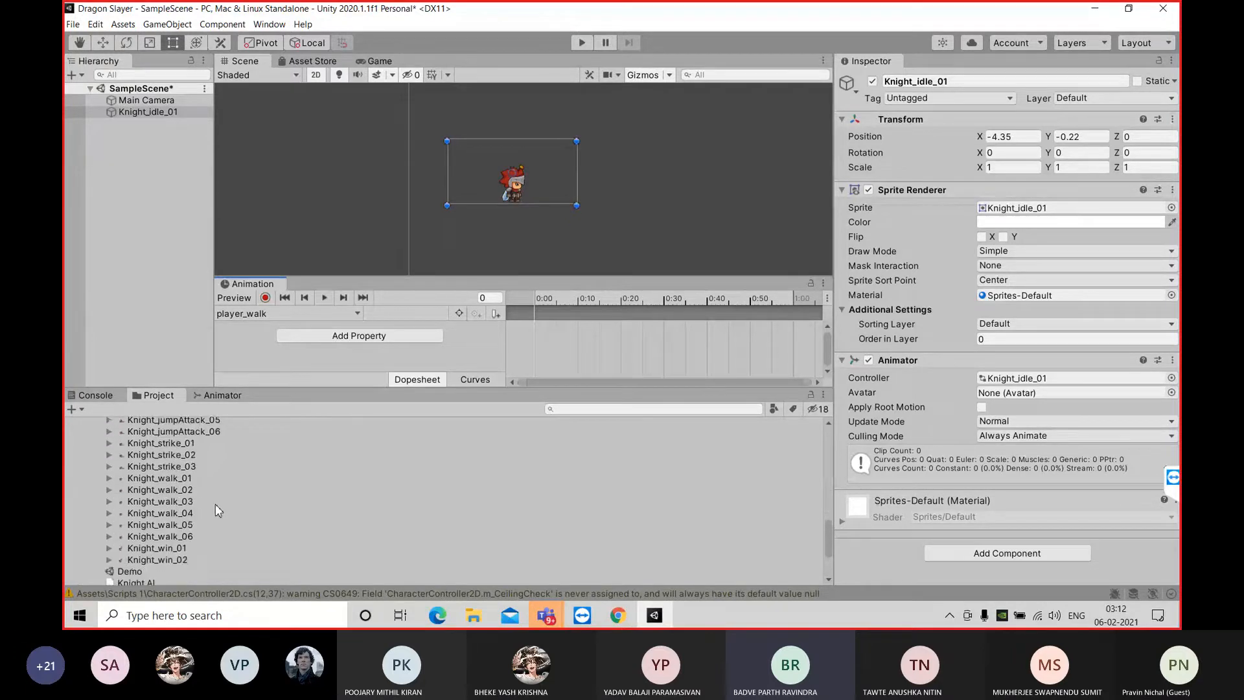
Try to add the sprites Knight_walk_01 to Knight_walk_06 to the player_walk timeline
click(189, 478)
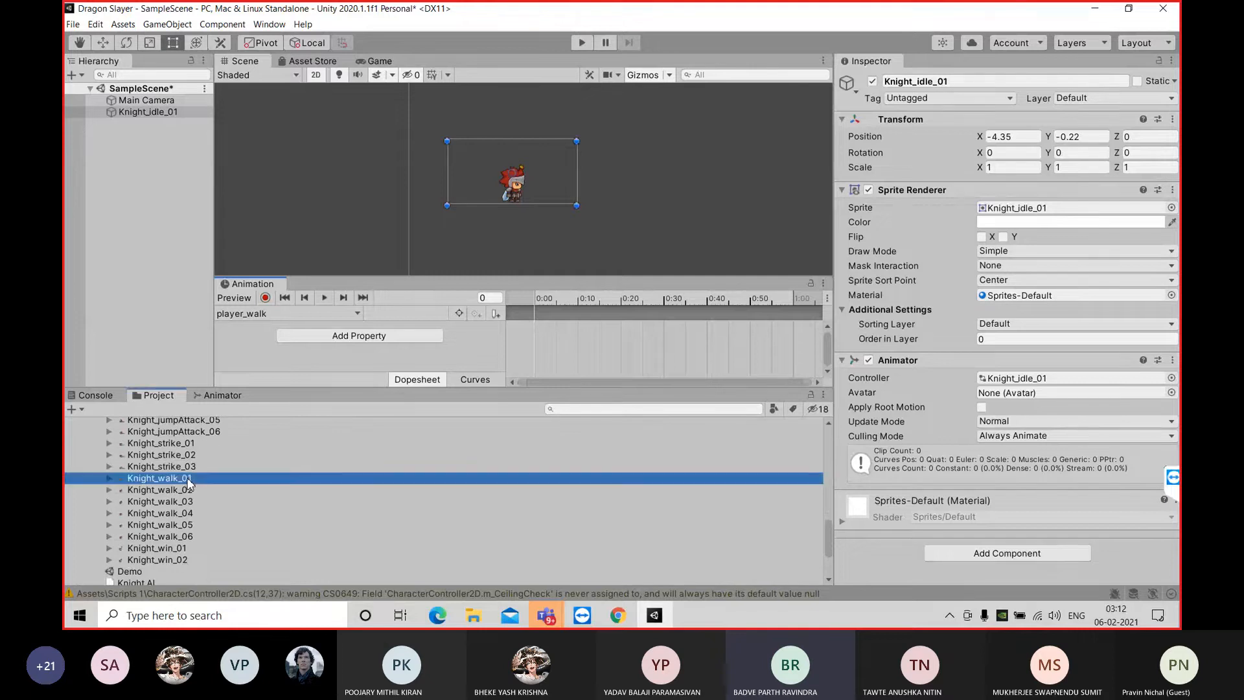
ctrl+click(186, 500)
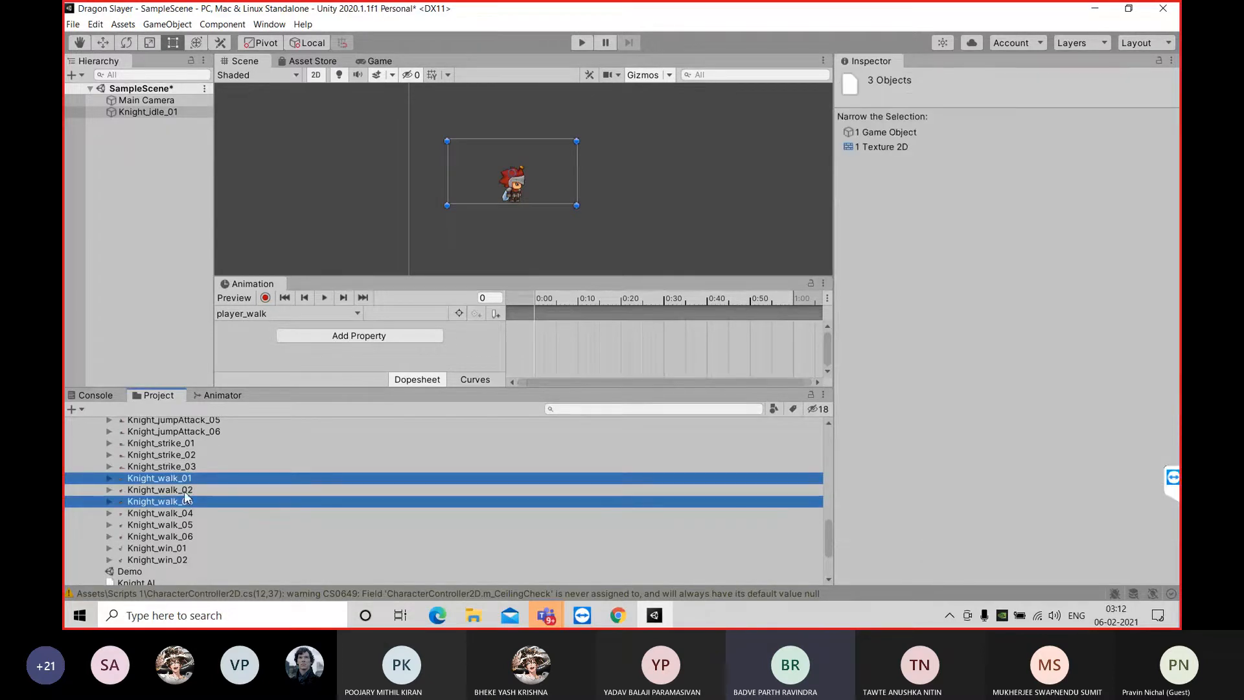
ctrl+click(186, 492)
ctrl+click(189, 514)
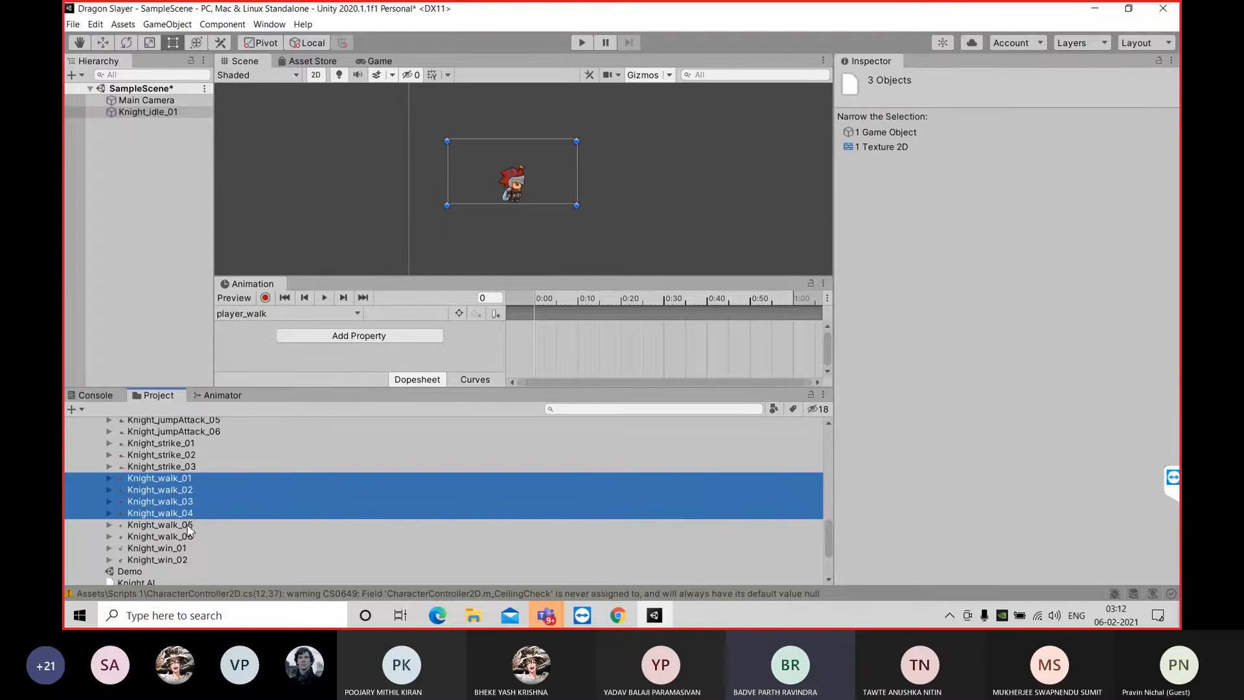
ctrl+click(189, 525)
ctrl+click(188, 537)
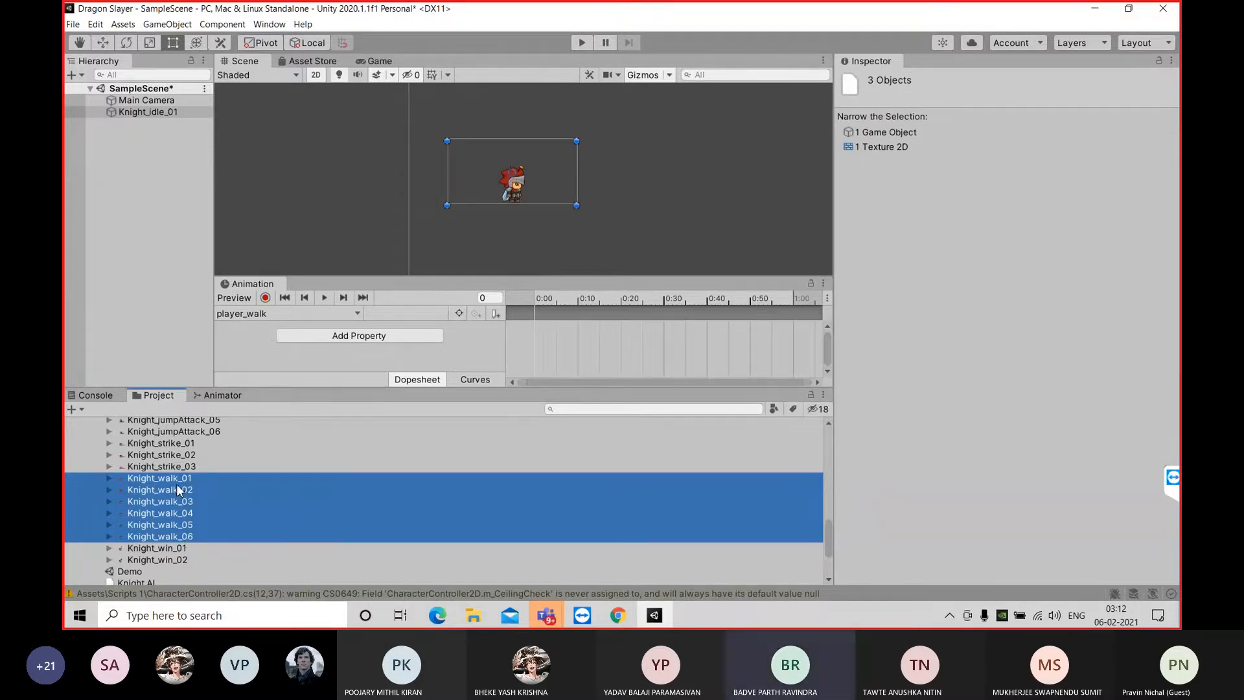
drag(178, 490, 609, 328)
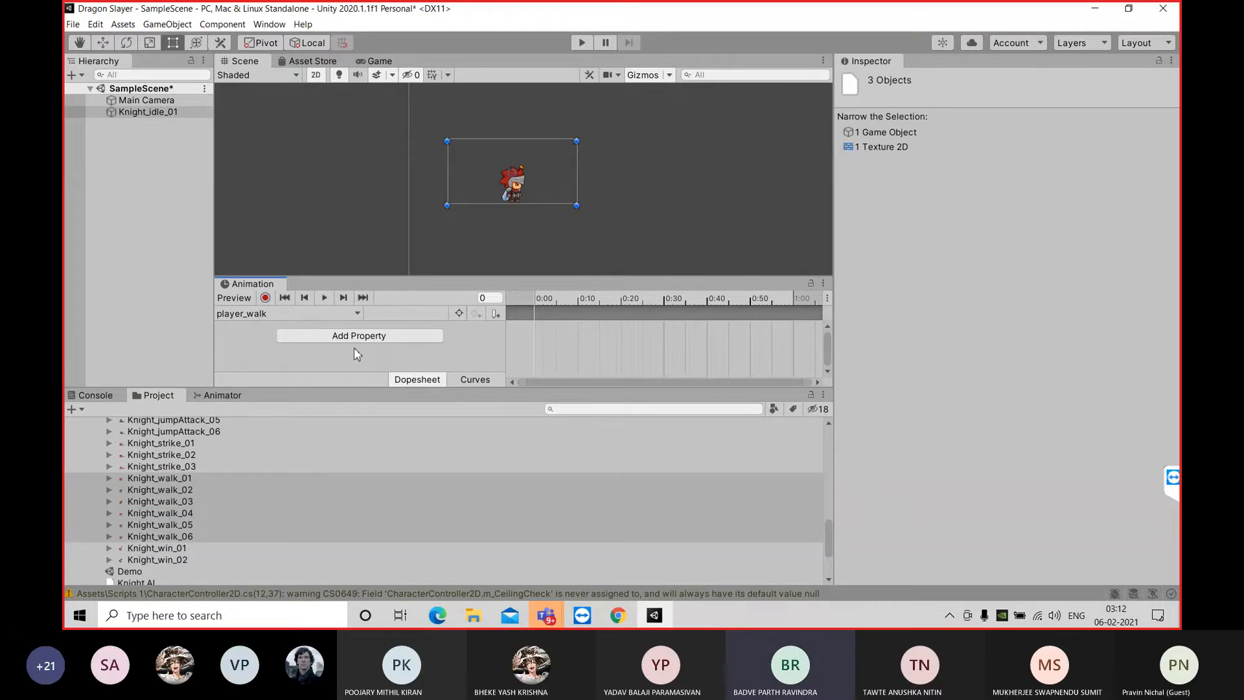
Reselect only the sprites Knight_walk_01 to Knight_walk_06 and place them as keyframes at the start of the player_walk timeline
click(145, 114)
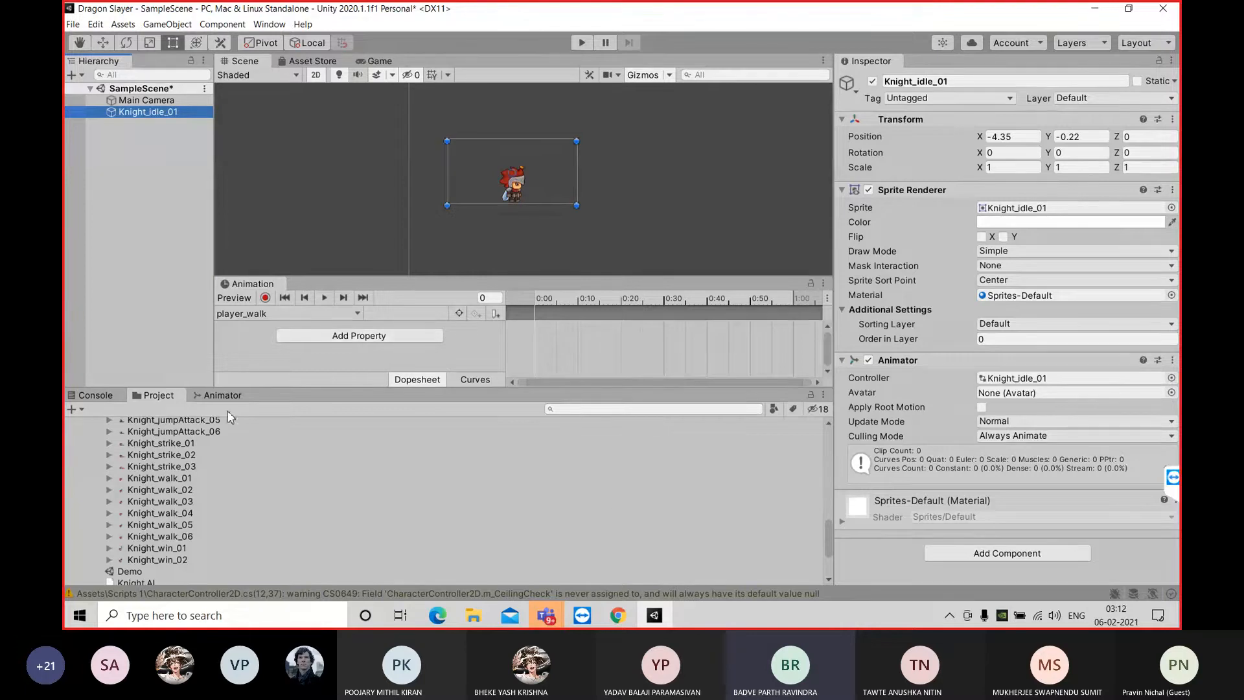
click(176, 477)
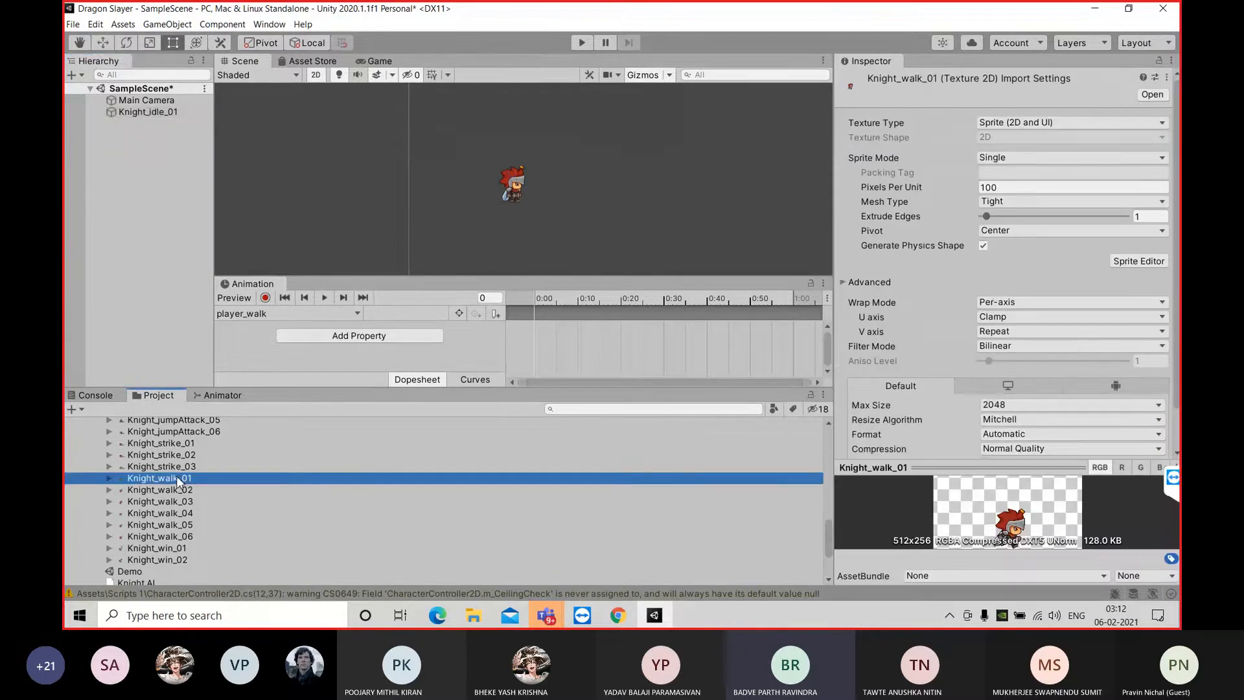
shift+click(183, 491)
shift+click(184, 501)
shift+click(183, 512)
shift+click(182, 524)
shift+click(181, 536)
drag(182, 544, 545, 338)
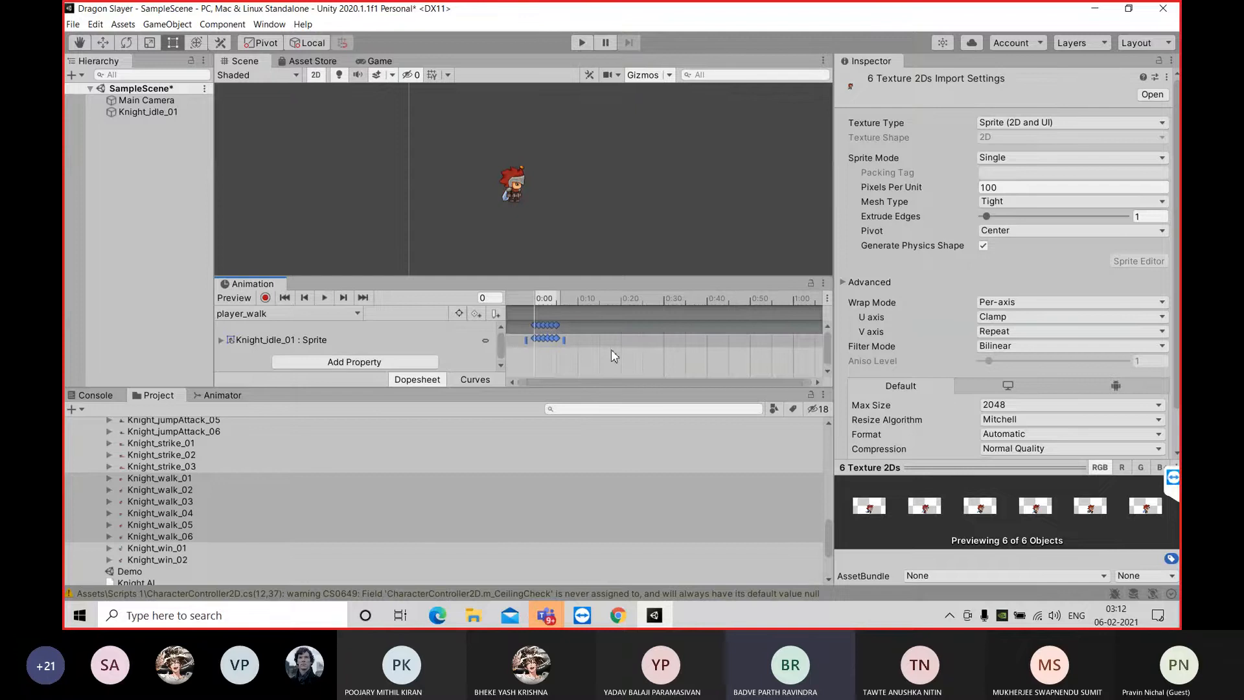
Spread the player_walk keyframes out to about frame 25, preview the clip and return to its first frame
drag(565, 341, 656, 339)
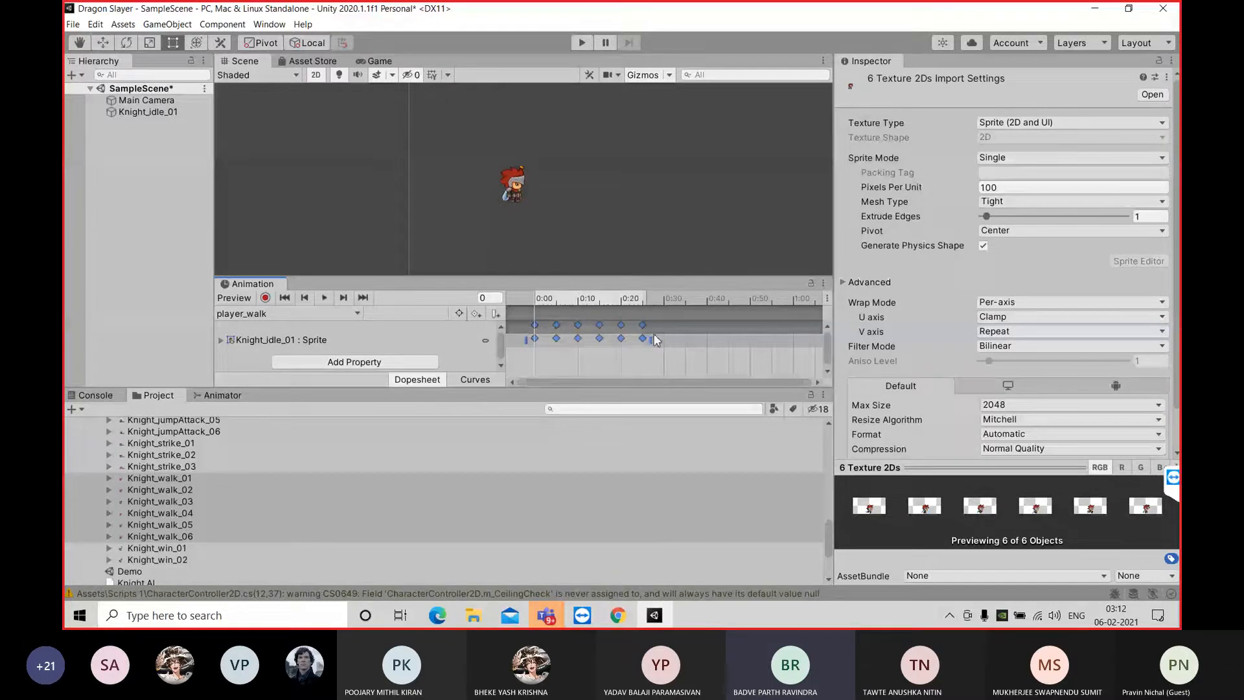
click(325, 299)
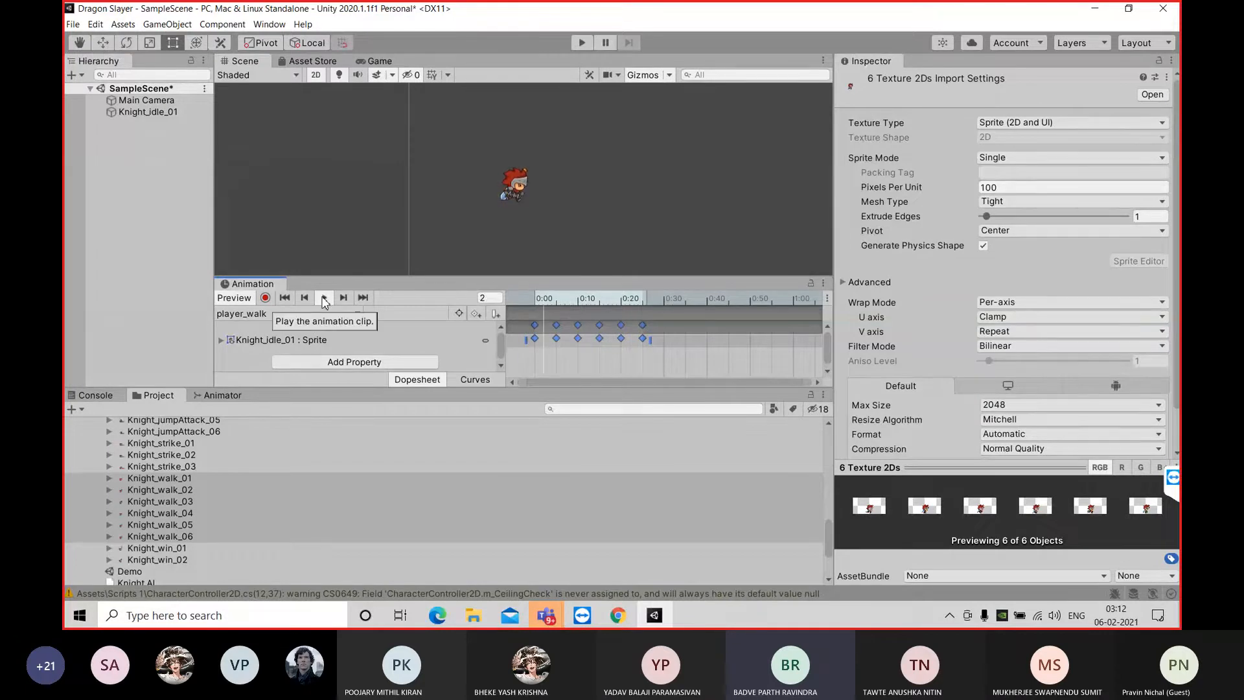
click(324, 299)
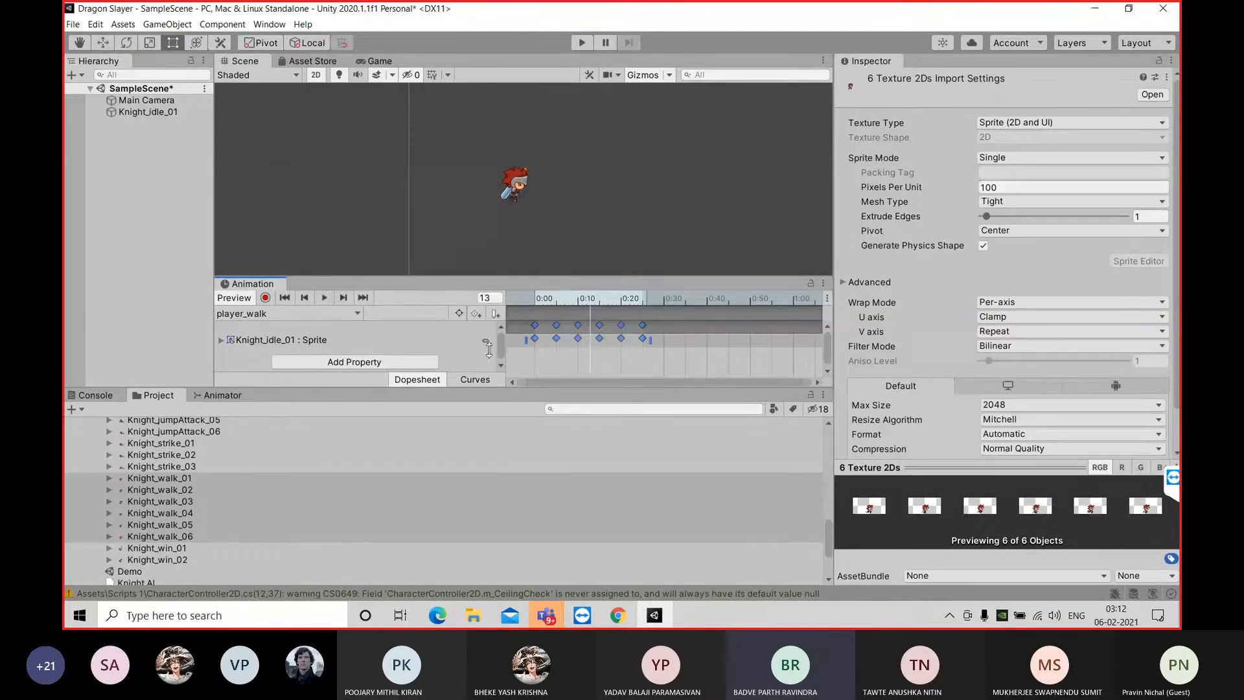
click(284, 297)
Stretch the player_walk keyframes to about frame 30 and preview the slower animation
drag(651, 340, 652, 341)
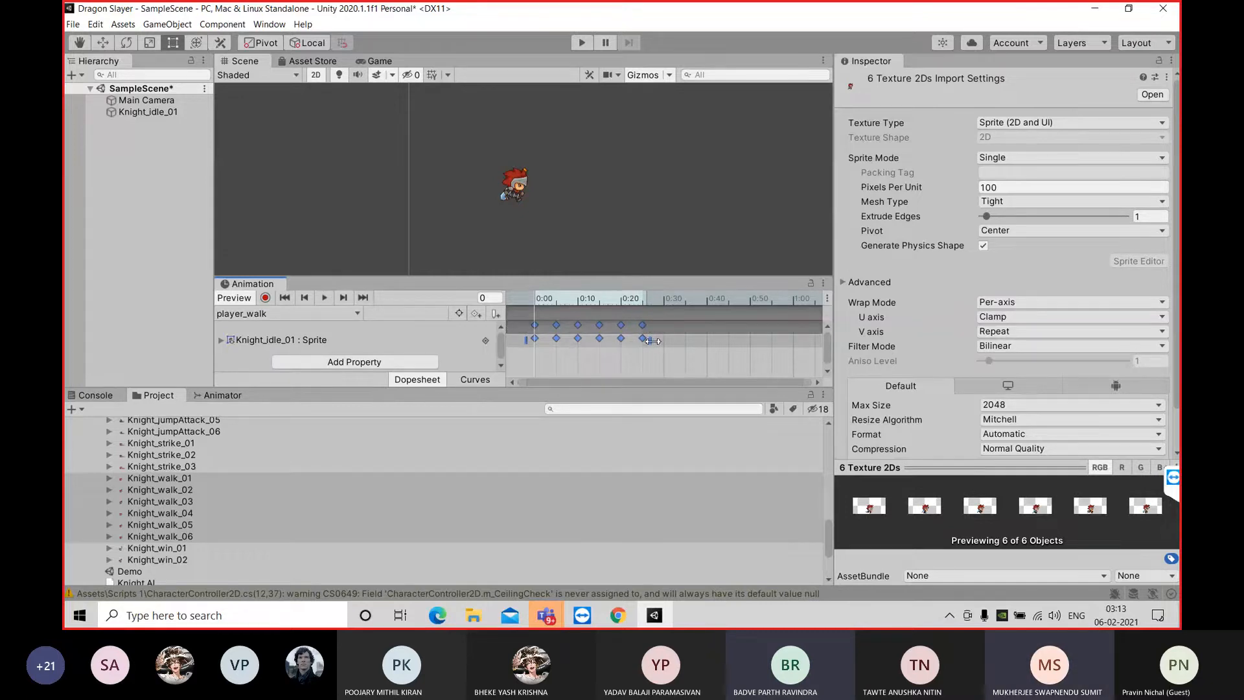
drag(652, 341, 673, 339)
click(324, 301)
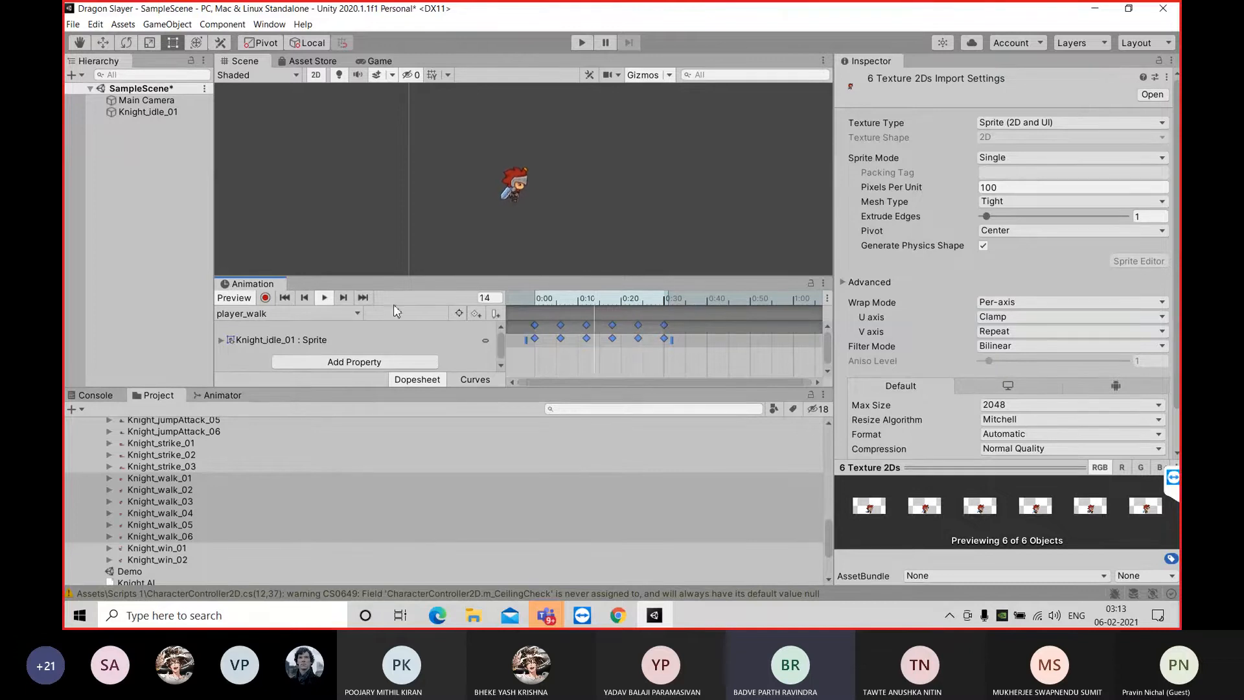
click(324, 298)
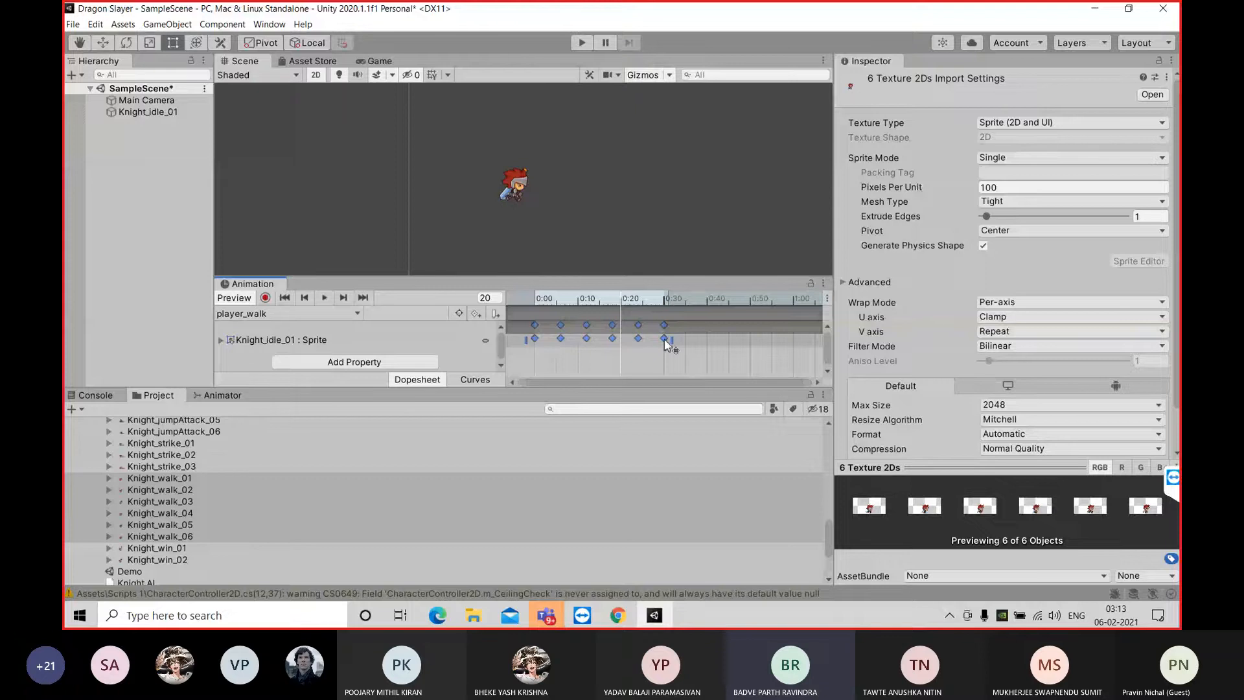
Delete every player_walk keyframe except the first one
ctrl+click(537, 325)
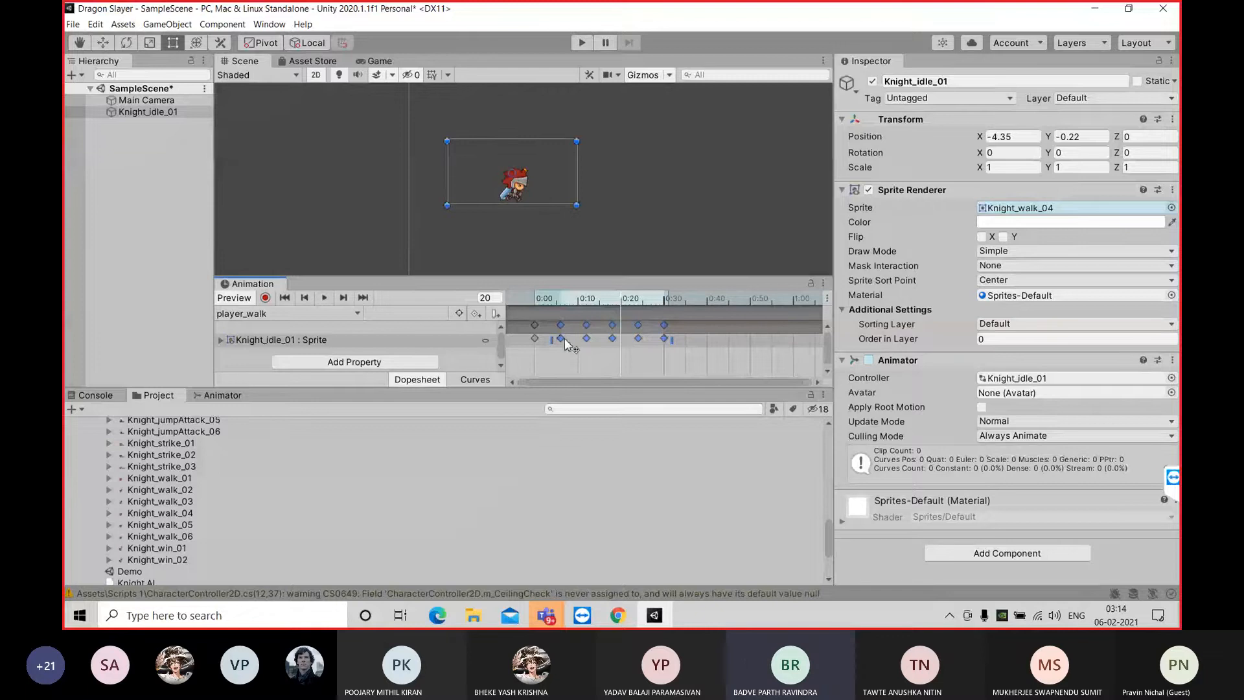
key(Delete)
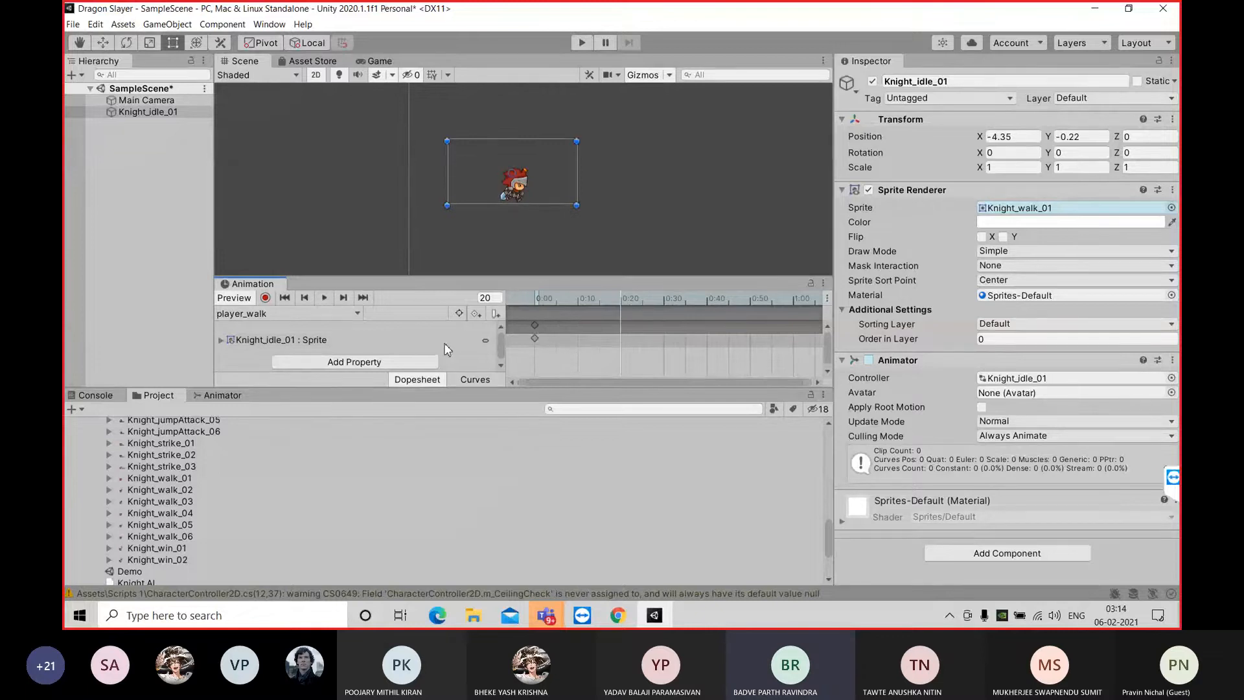
Create a new animation clip named walk in the Character_anim folder
click(307, 313)
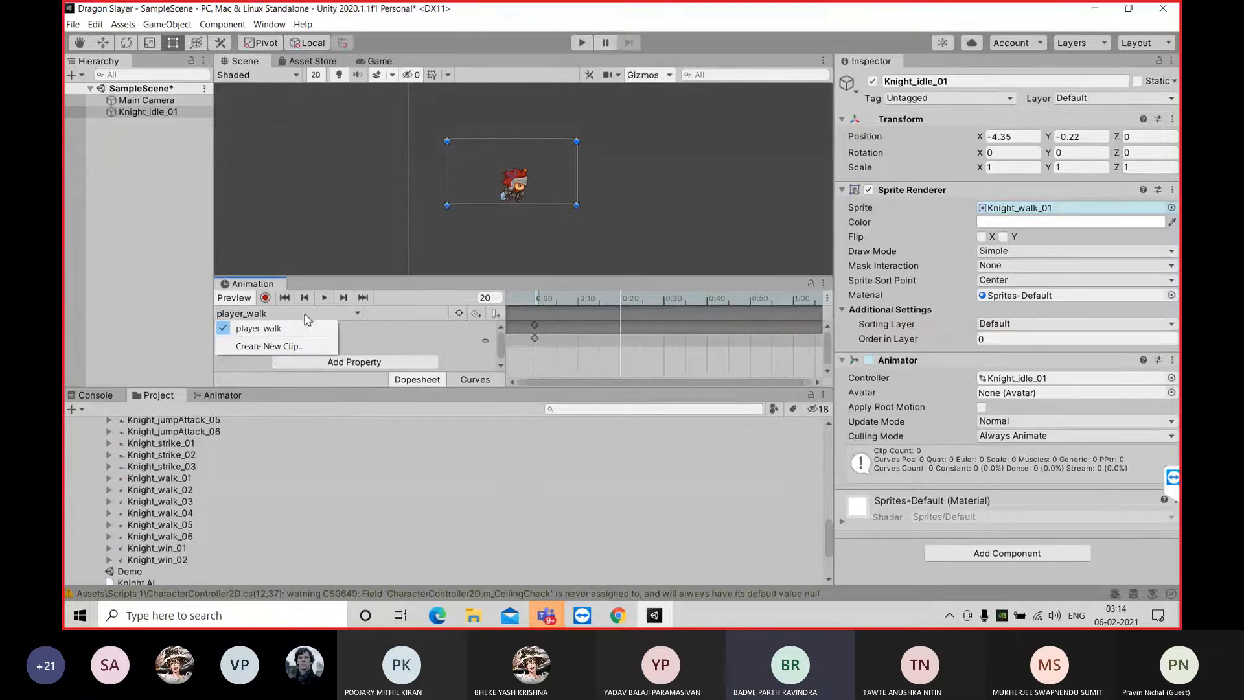
click(322, 347)
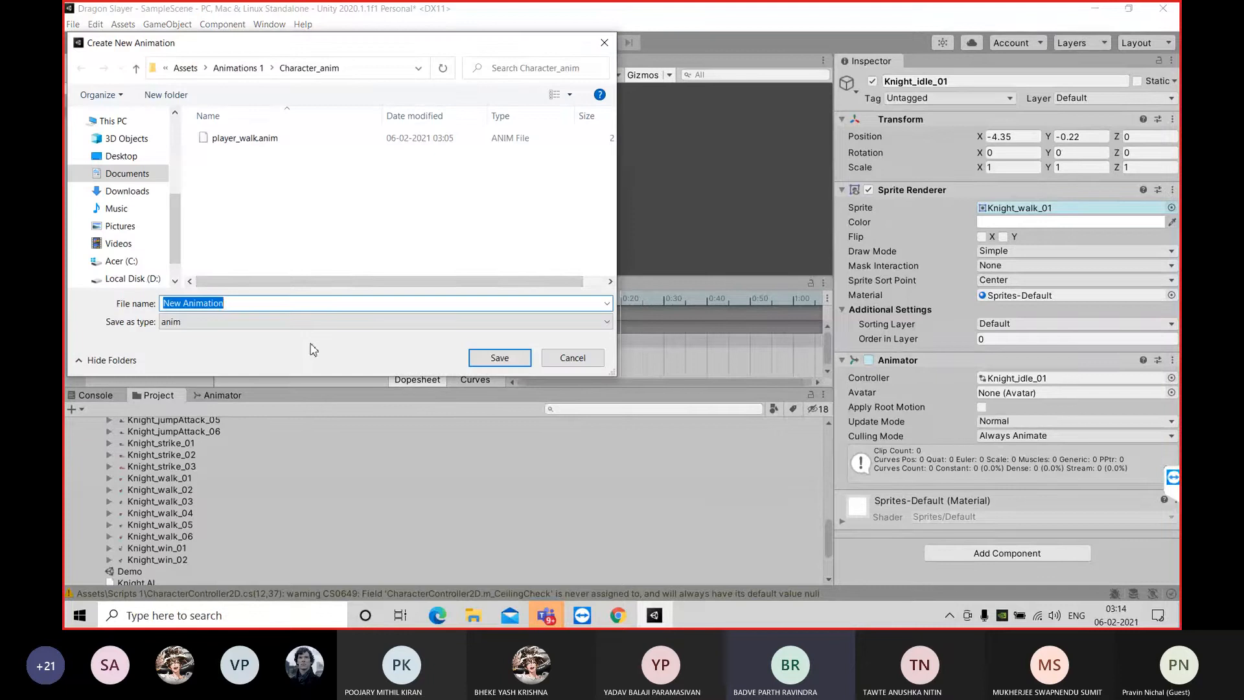
click(307, 300)
key(BackSpace)
key(BackSpace)
key(BackSpace)
key(BackSpace)
key(BackSpace)
key(BackSpace)
key(BackSpace)
key(BackSpace)
key(BackSpace)
key(BackSpace)
key(BackSpace)
key(BackSpace)
key(BackSpace)
text(player_)
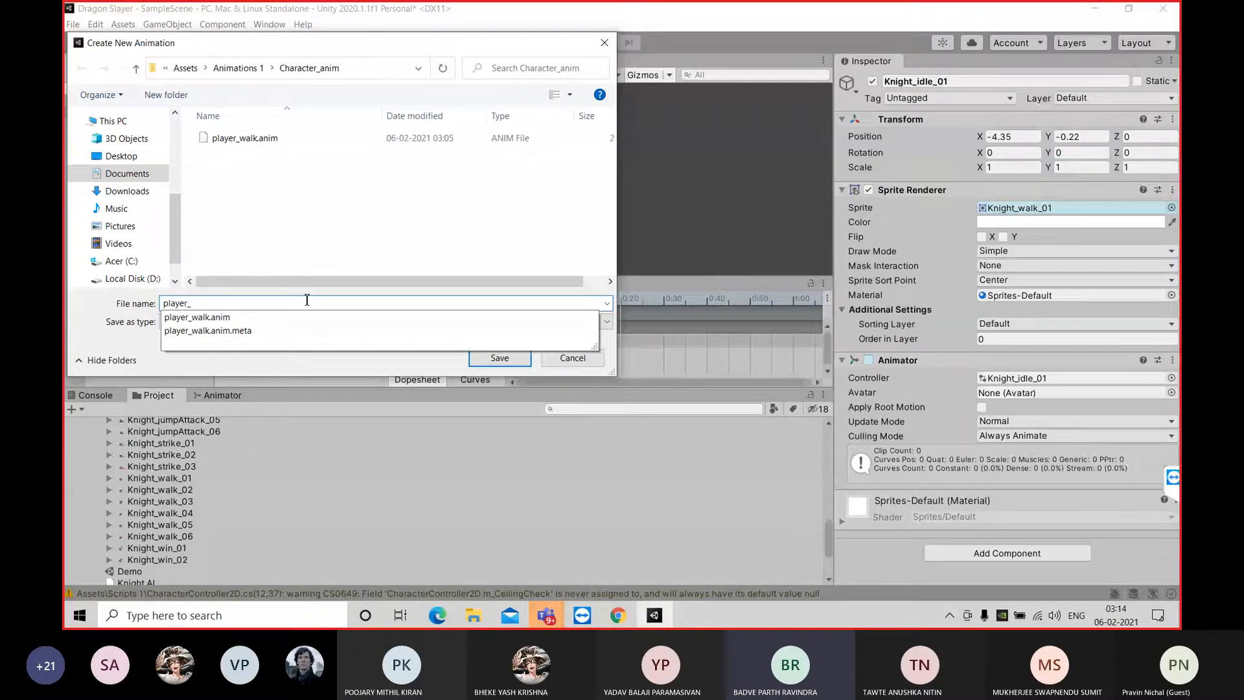
key(BackSpace)
key(BackSpace)
key(BackSpace)
key(BackSpace)
key(BackSpace)
key(BackSpace)
key(BackSpace)
text(walk)
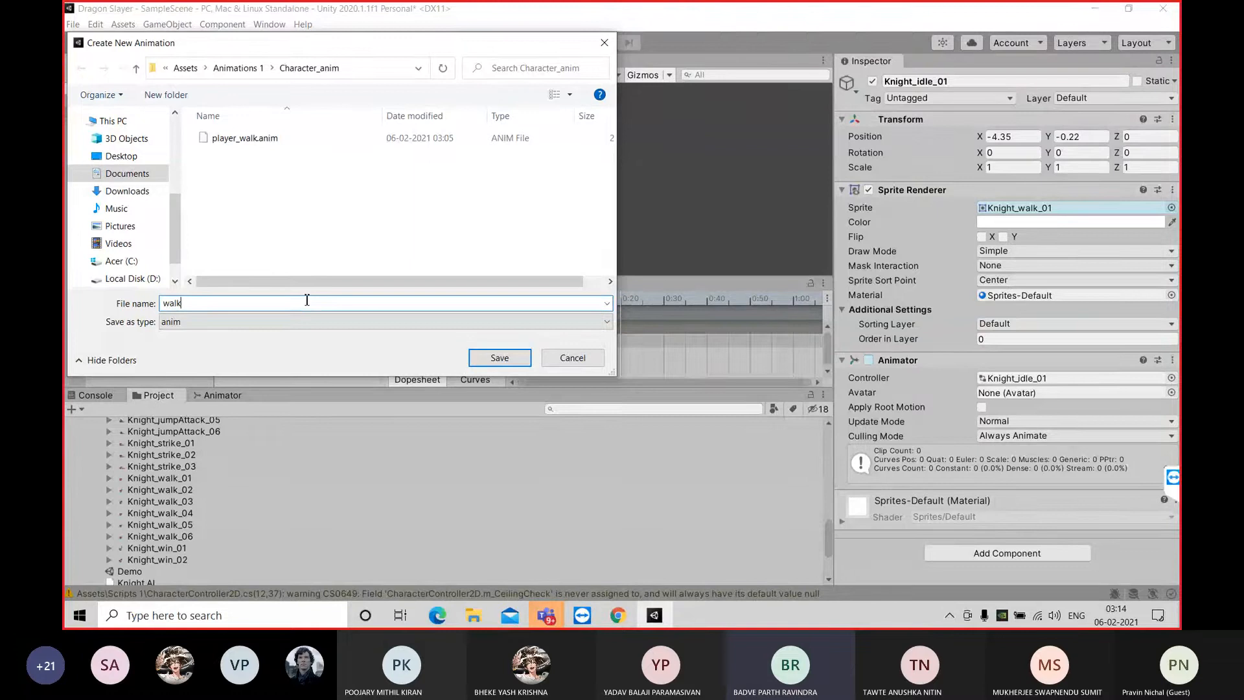
click(493, 361)
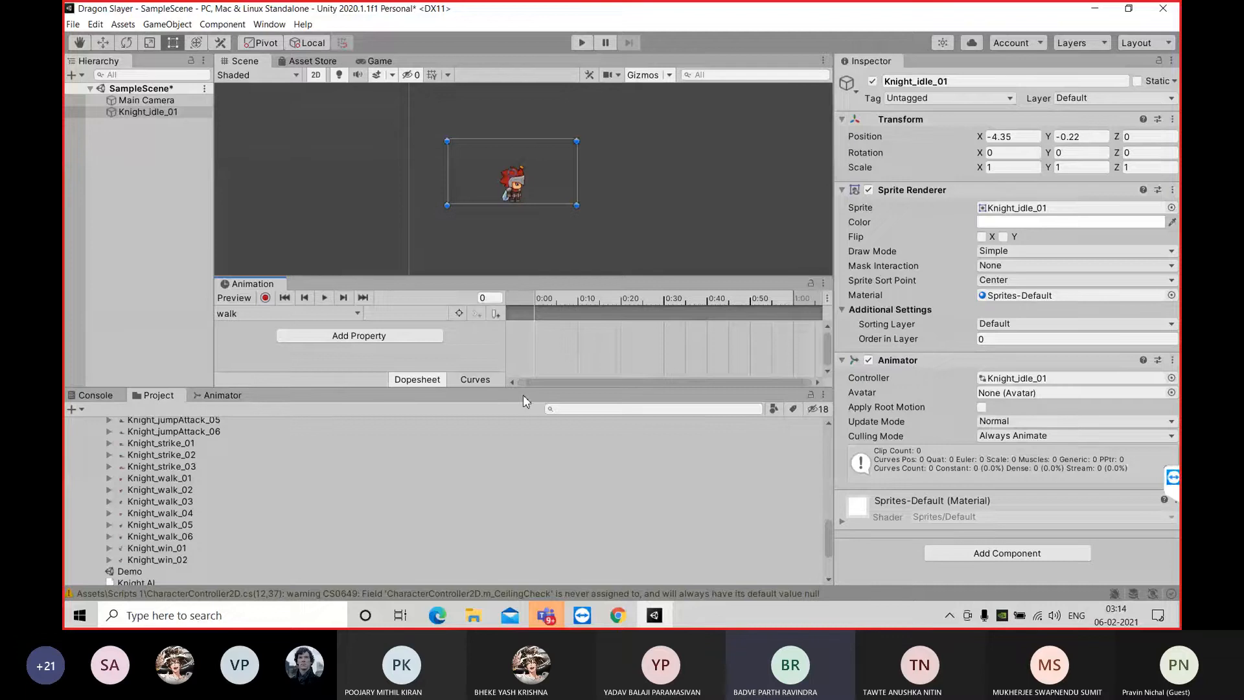
Try to add the sprites Knight_walk_01 to Knight_walk_06 to the walk timeline
scroll(236, 477, up, 1)
scroll(236, 476, down, 1)
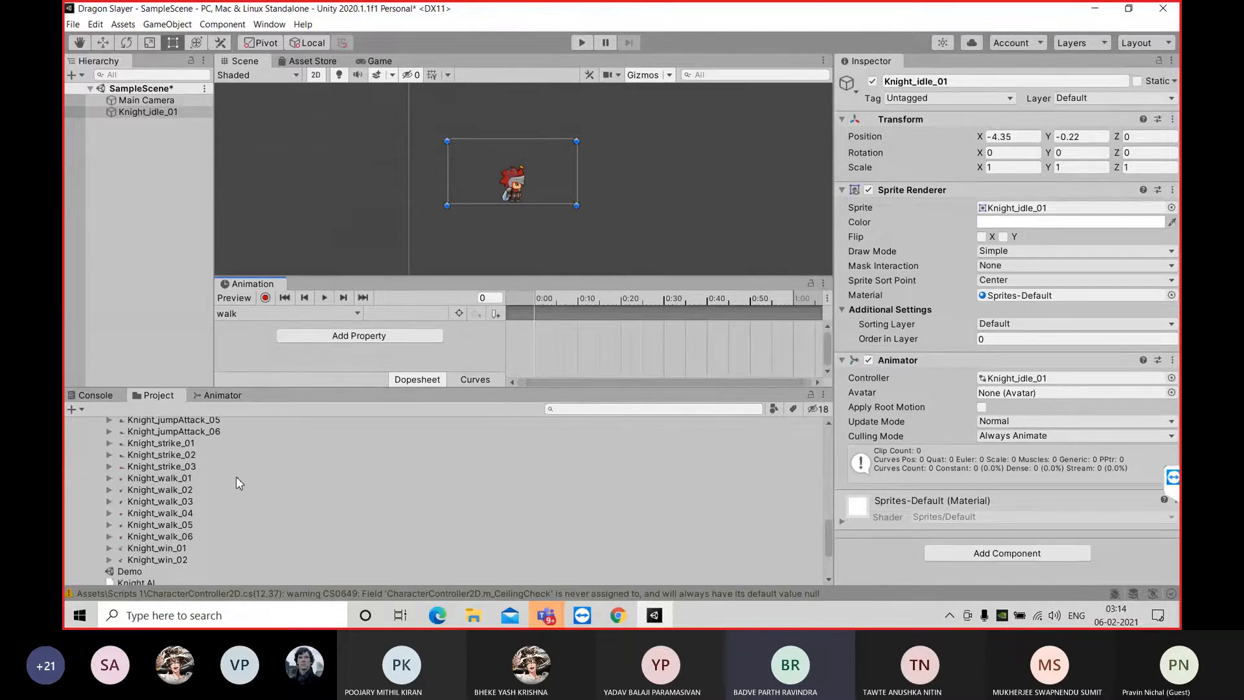
ctrl+click(184, 481)
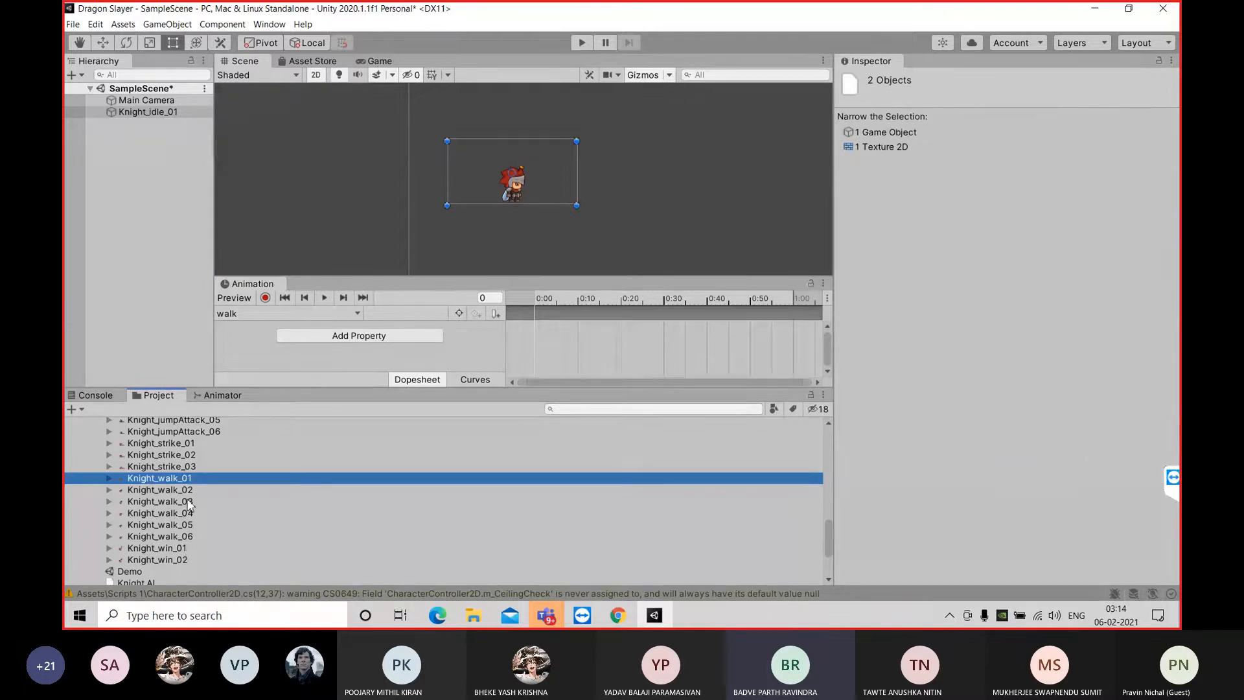
ctrl+click(189, 491)
ctrl+click(188, 502)
ctrl+click(188, 513)
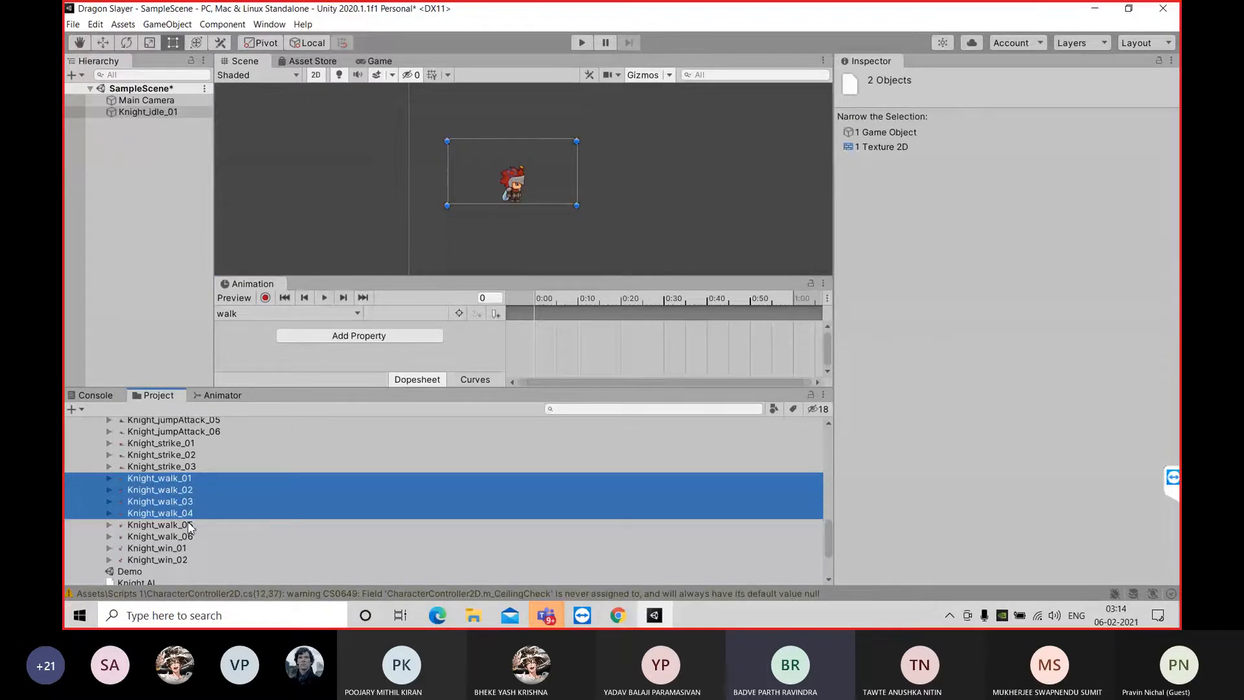
ctrl+click(190, 526)
ctrl+click(189, 537)
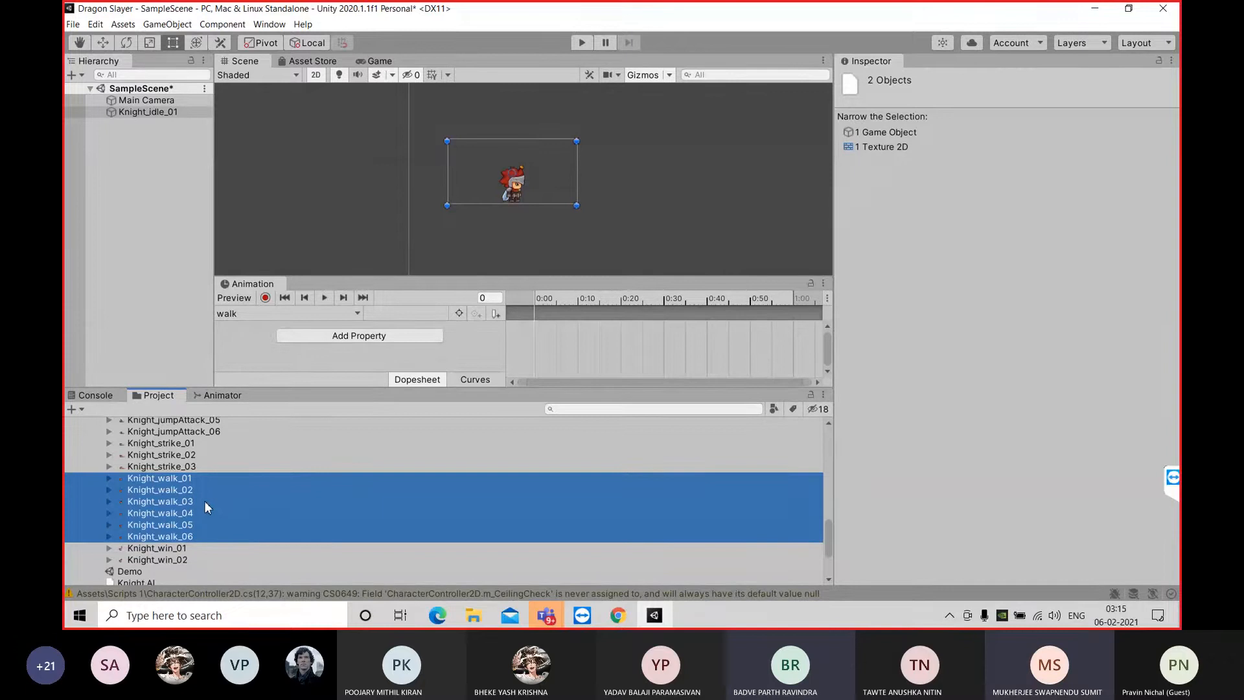
drag(203, 501, 617, 350)
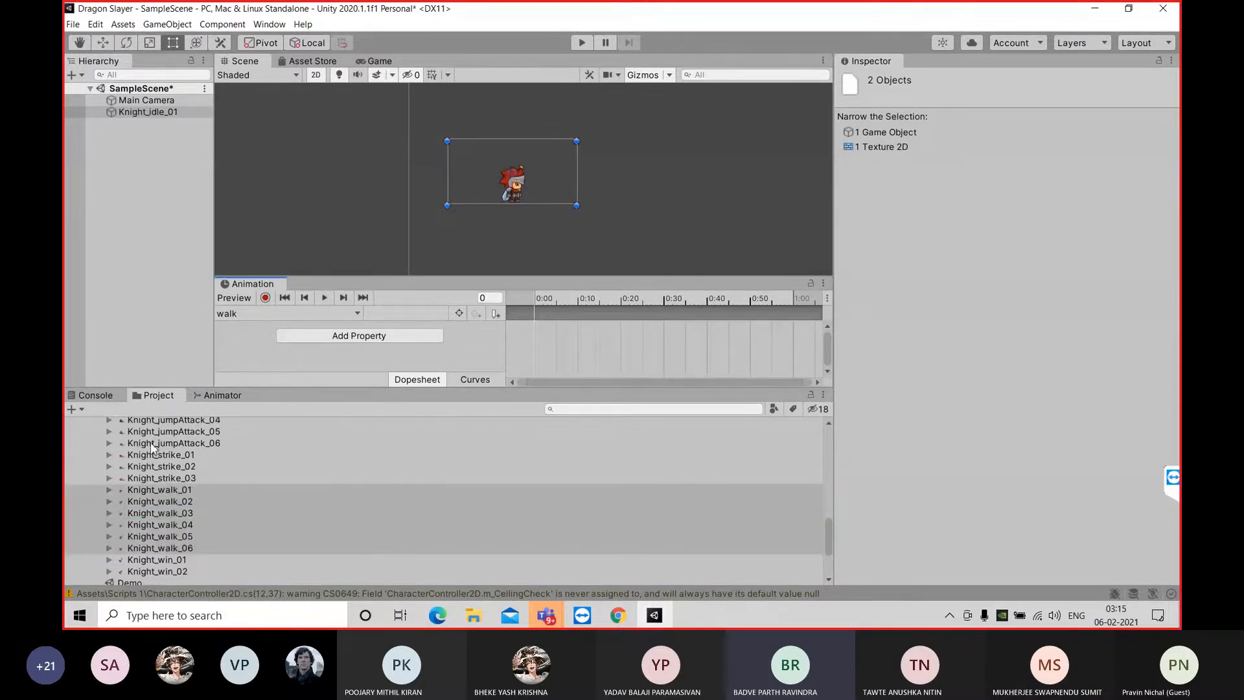
Reselect only the sprites Knight_walk_01 to Knight_walk_06 and place them as keyframes at the start of the walk timeline
click(133, 111)
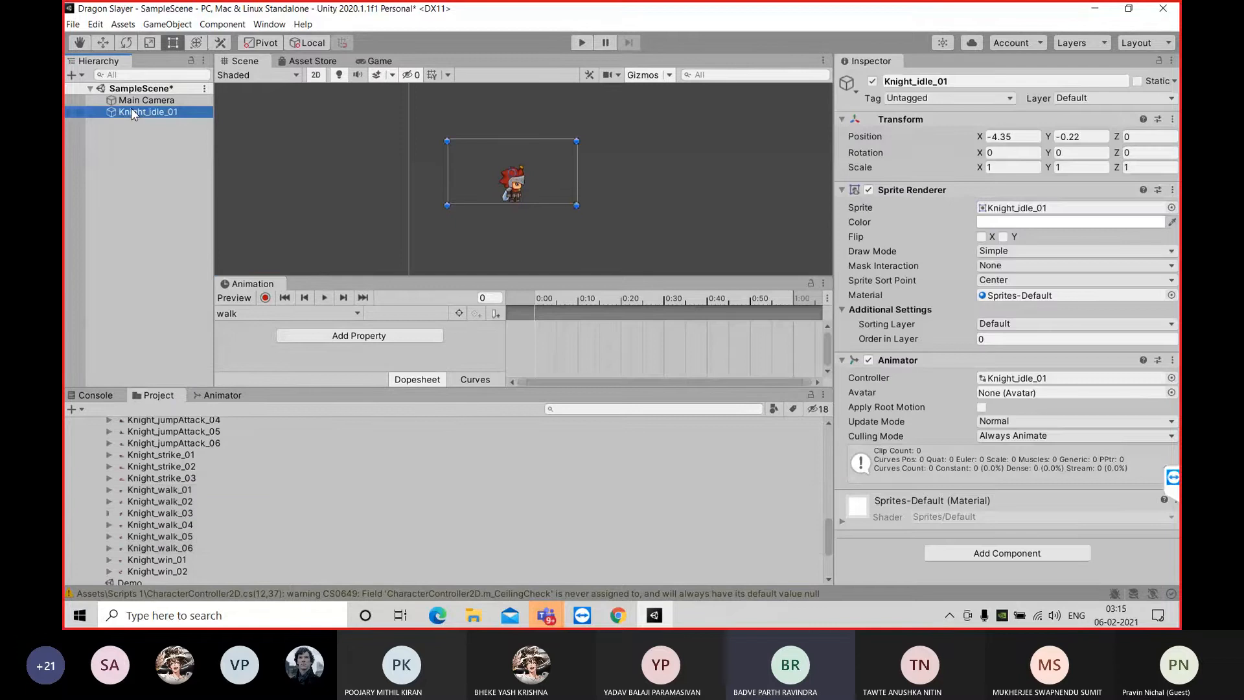
click(171, 488)
shift+click(184, 547)
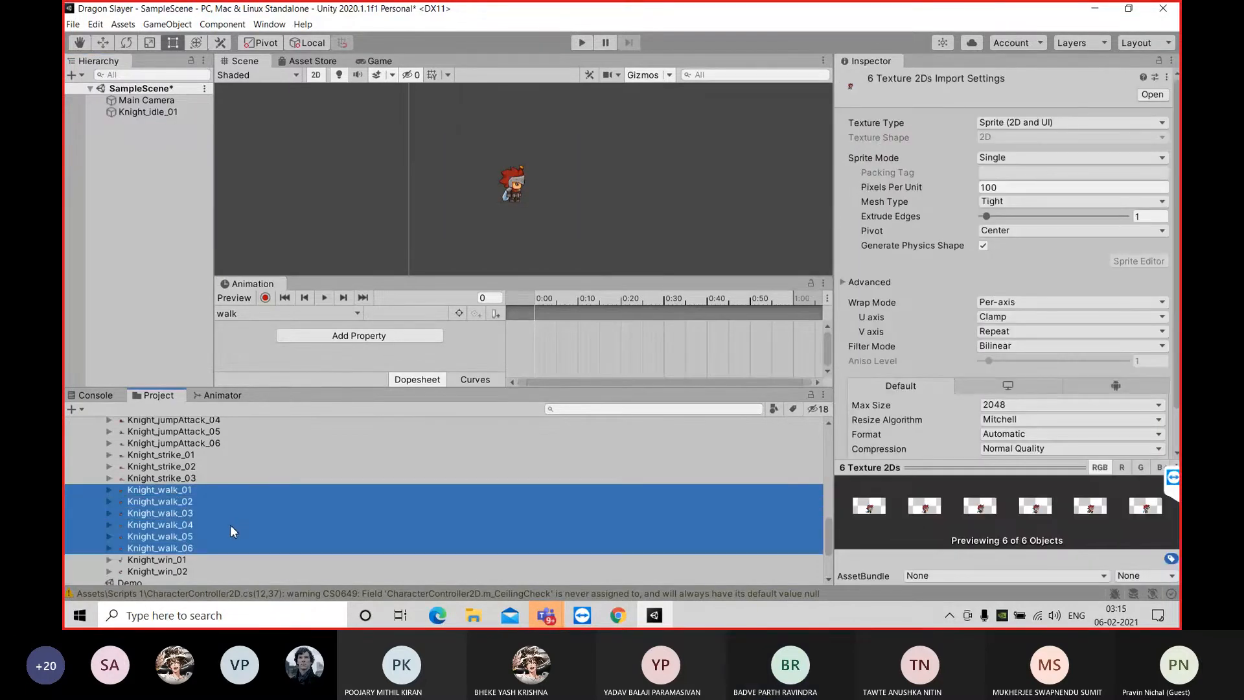
drag(227, 519, 616, 348)
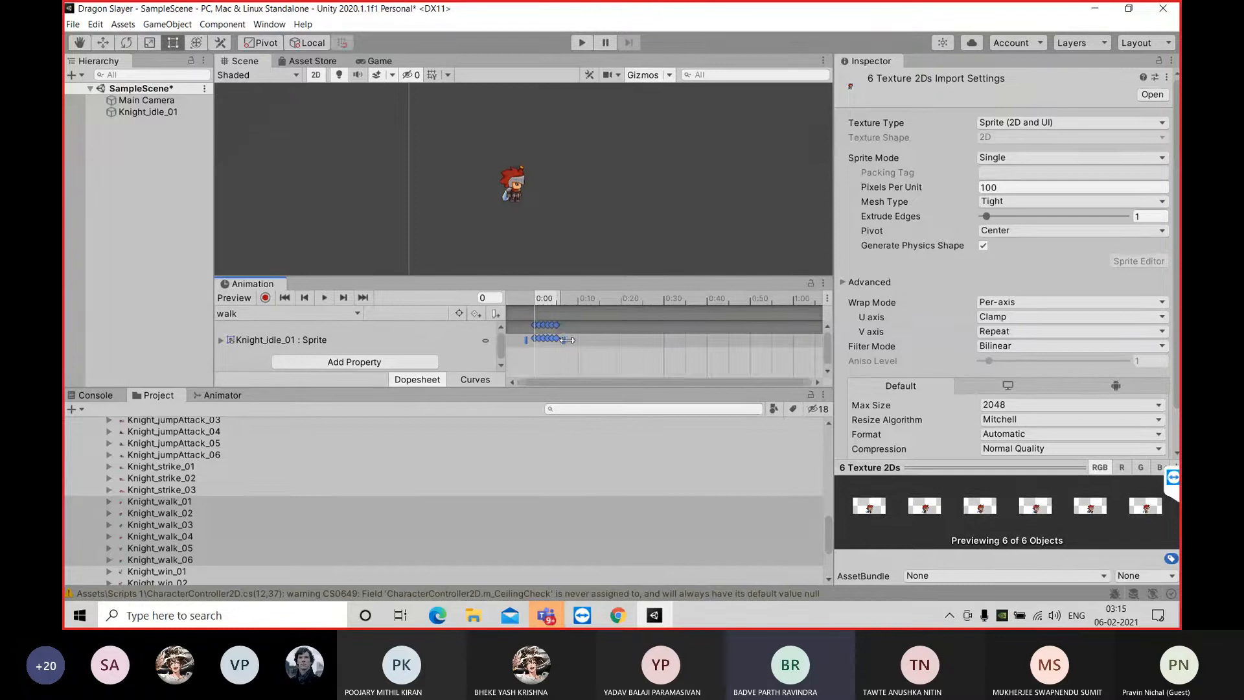
Spread the walk keyframes to about frame 20, preview the clip, and stretch them further to about frame 30
drag(565, 340, 629, 338)
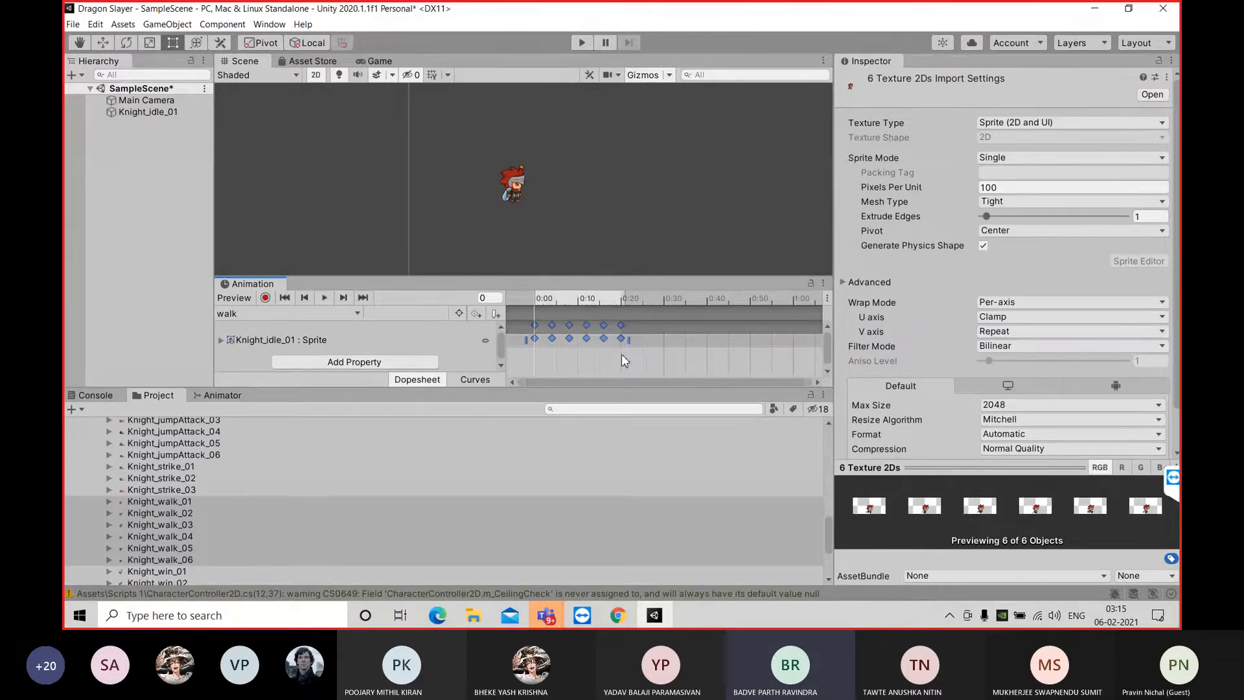
click(325, 298)
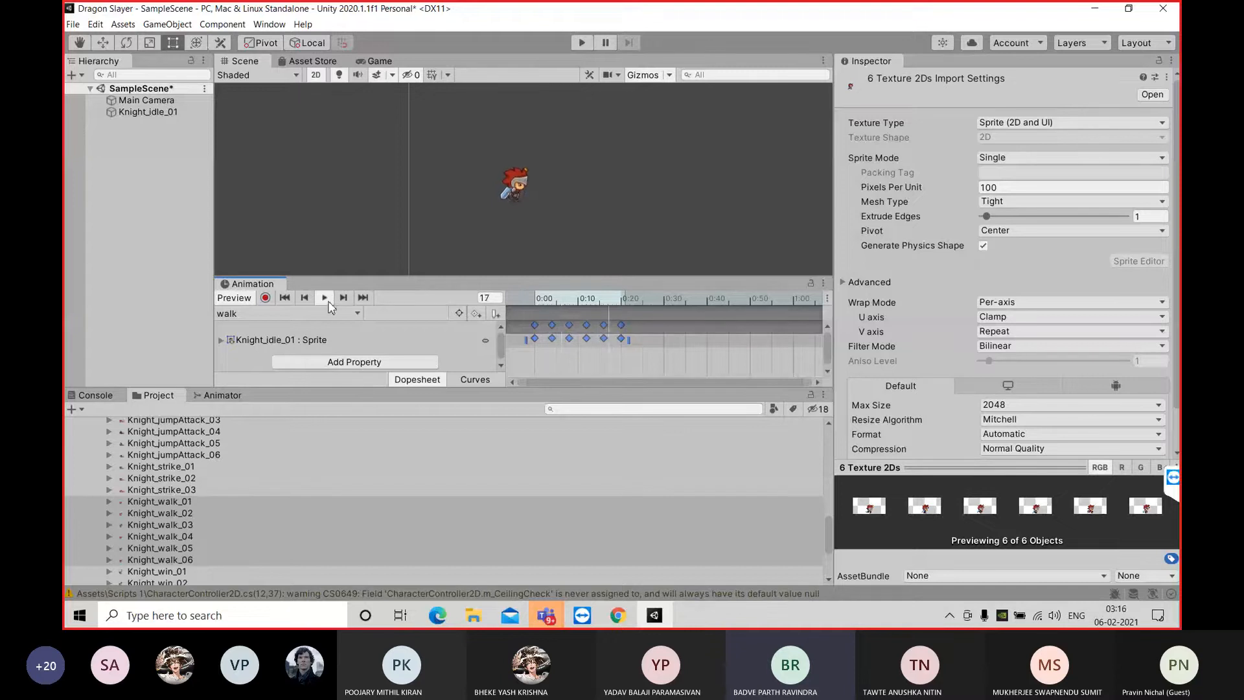
click(285, 300)
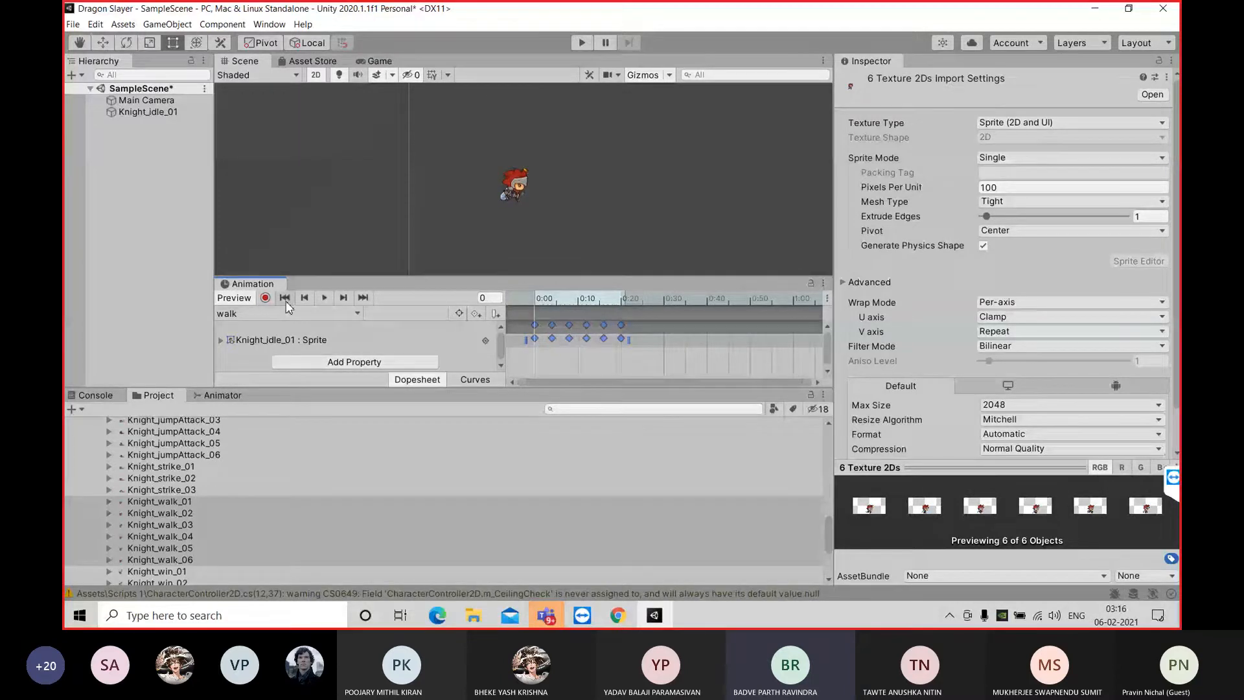
drag(629, 337, 679, 338)
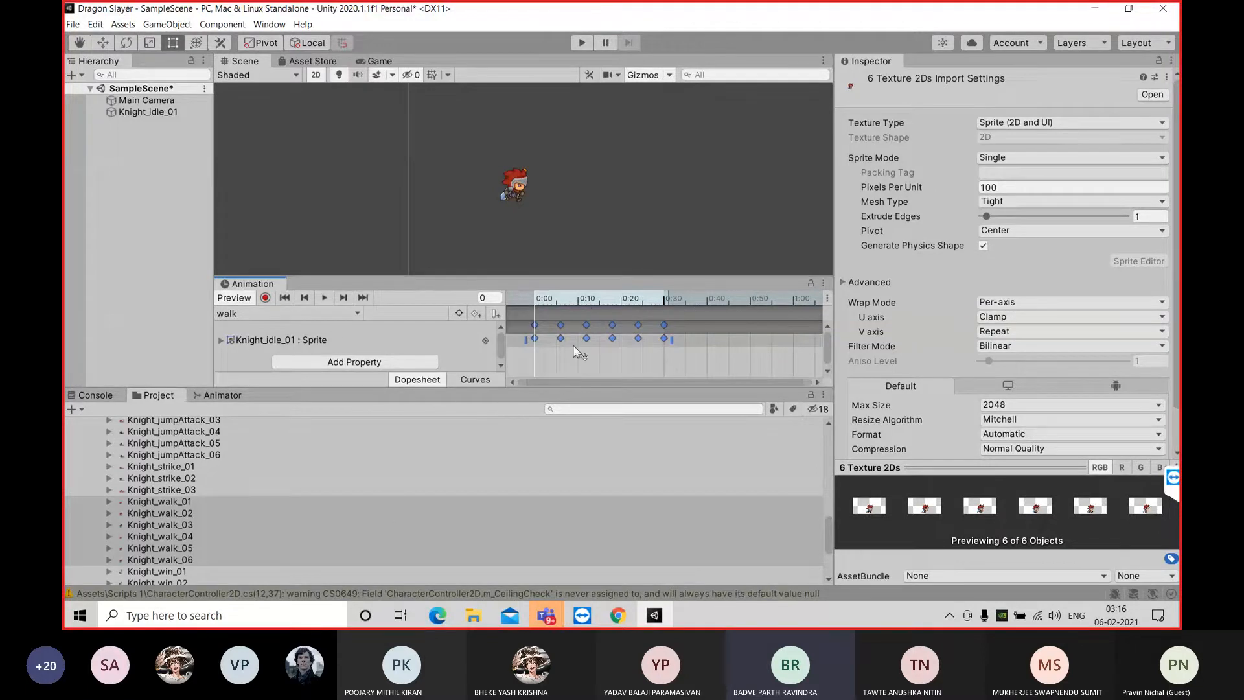
Squeeze the six walk keyframes together at the start of the timeline and delete them all
drag(672, 338, 549, 338)
right_click(549, 338)
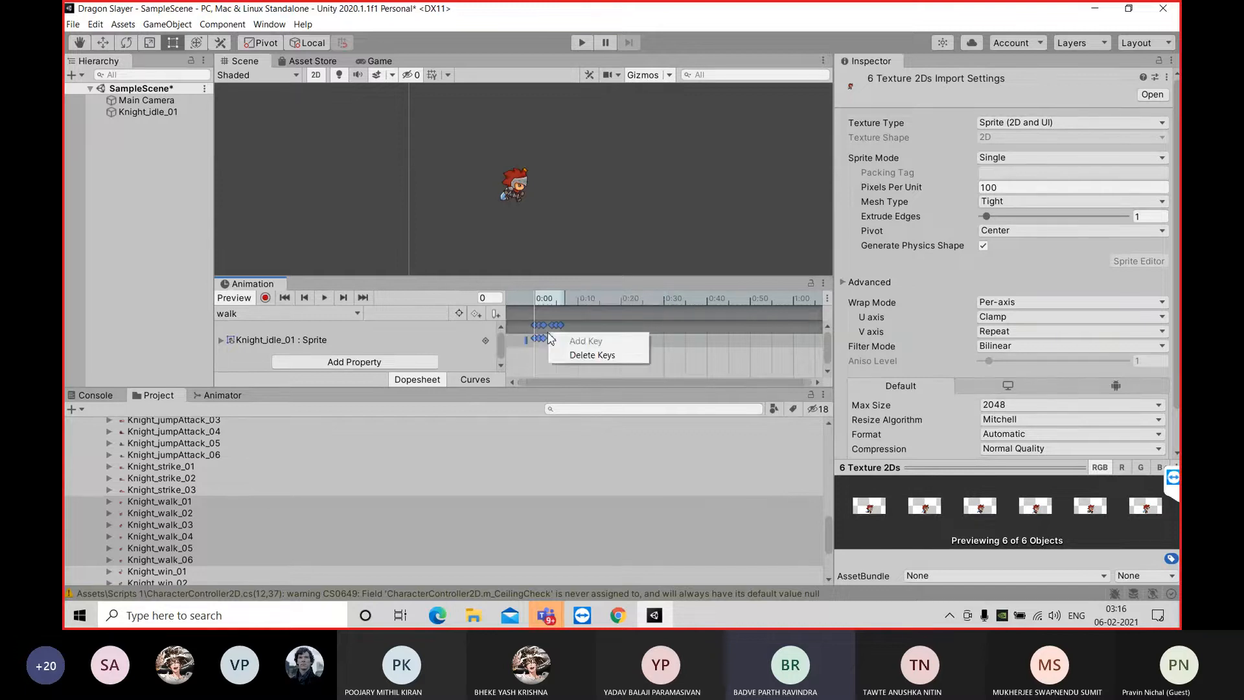
click(589, 355)
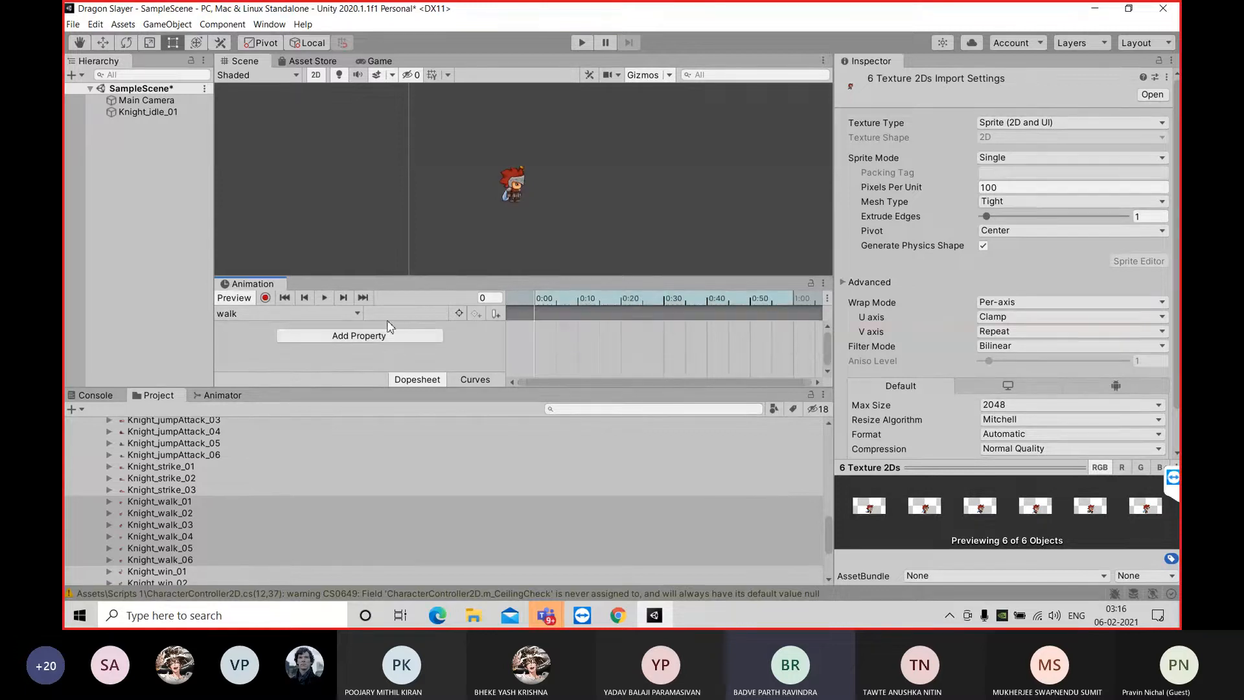
Place Knight_walk_01 at frame 0 of the walk timeline, add Knight_walk_02 keyframes after it and move the last one to about frame 2
click(188, 500)
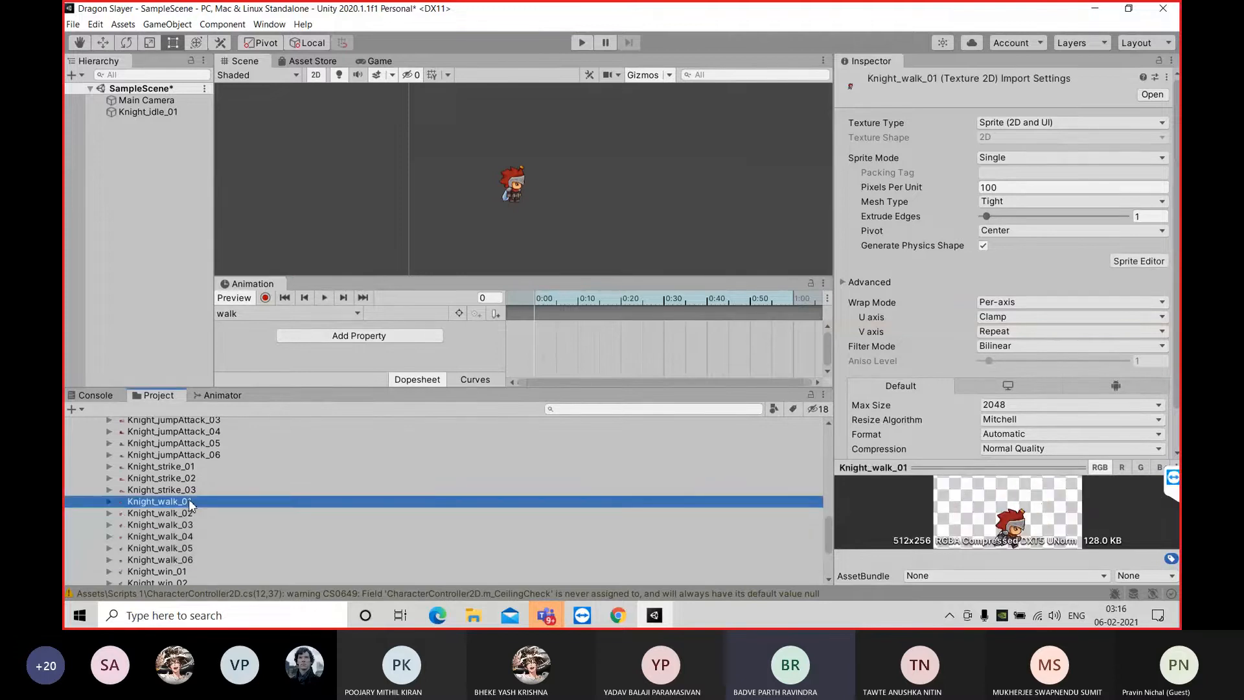
drag(190, 503, 539, 323)
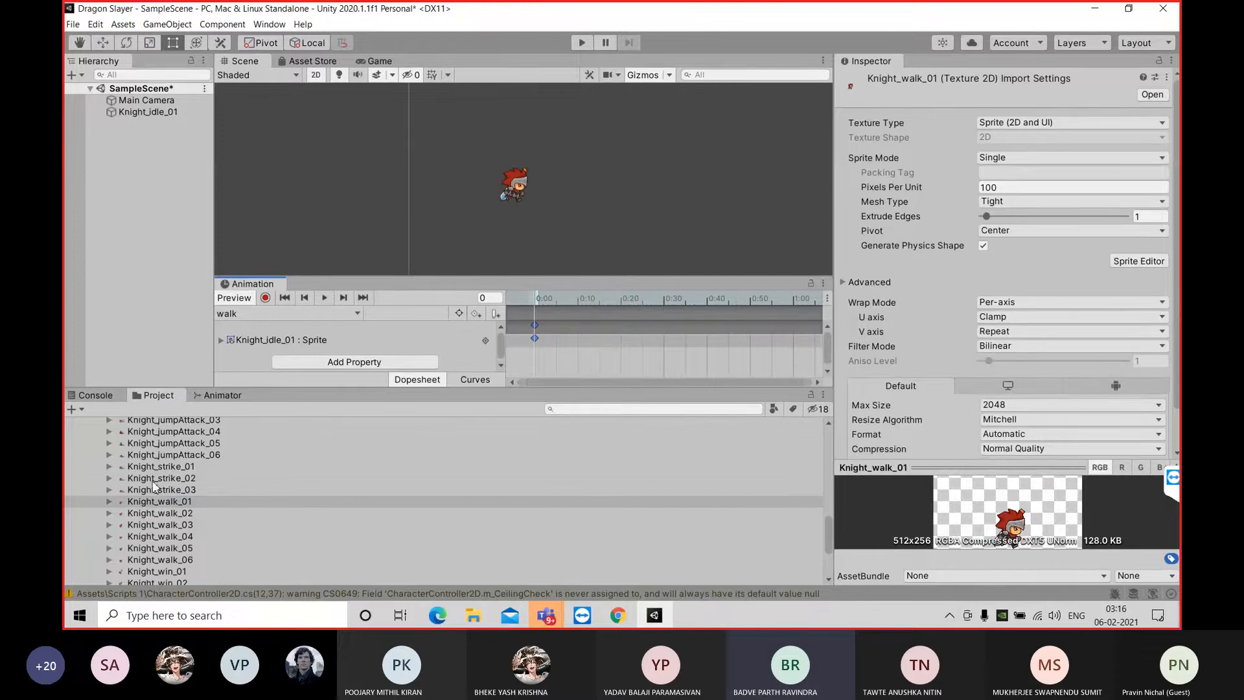
click(177, 515)
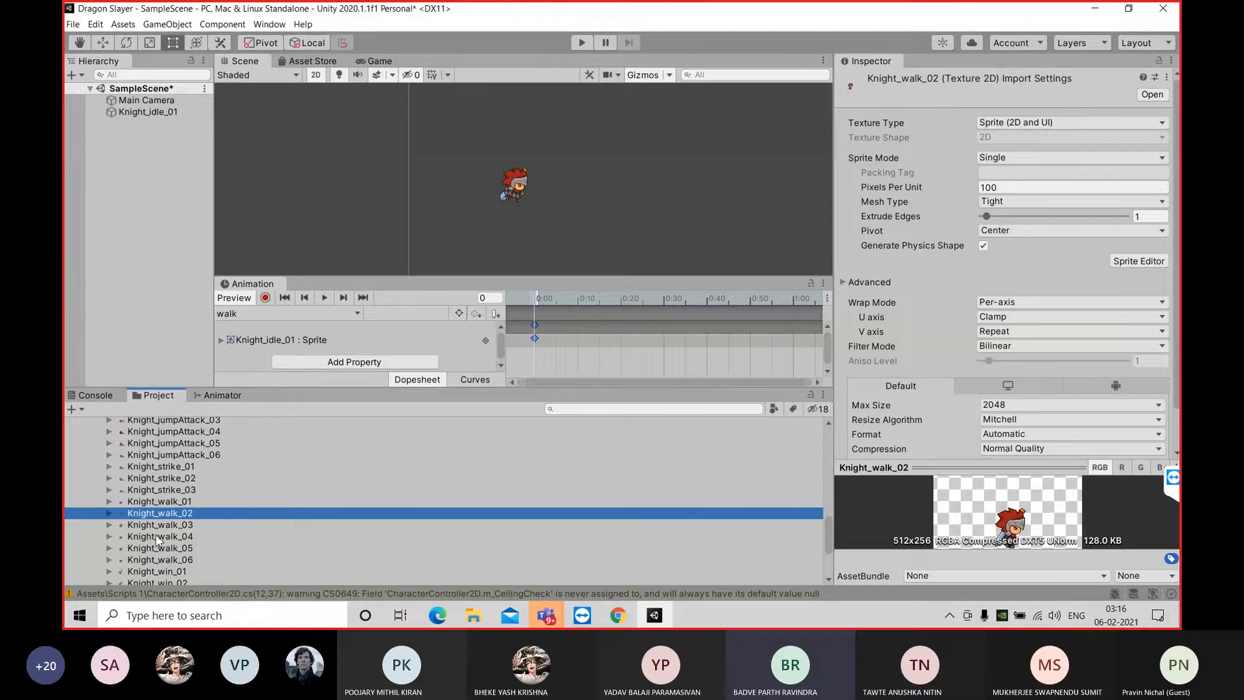
drag(182, 521, 566, 353)
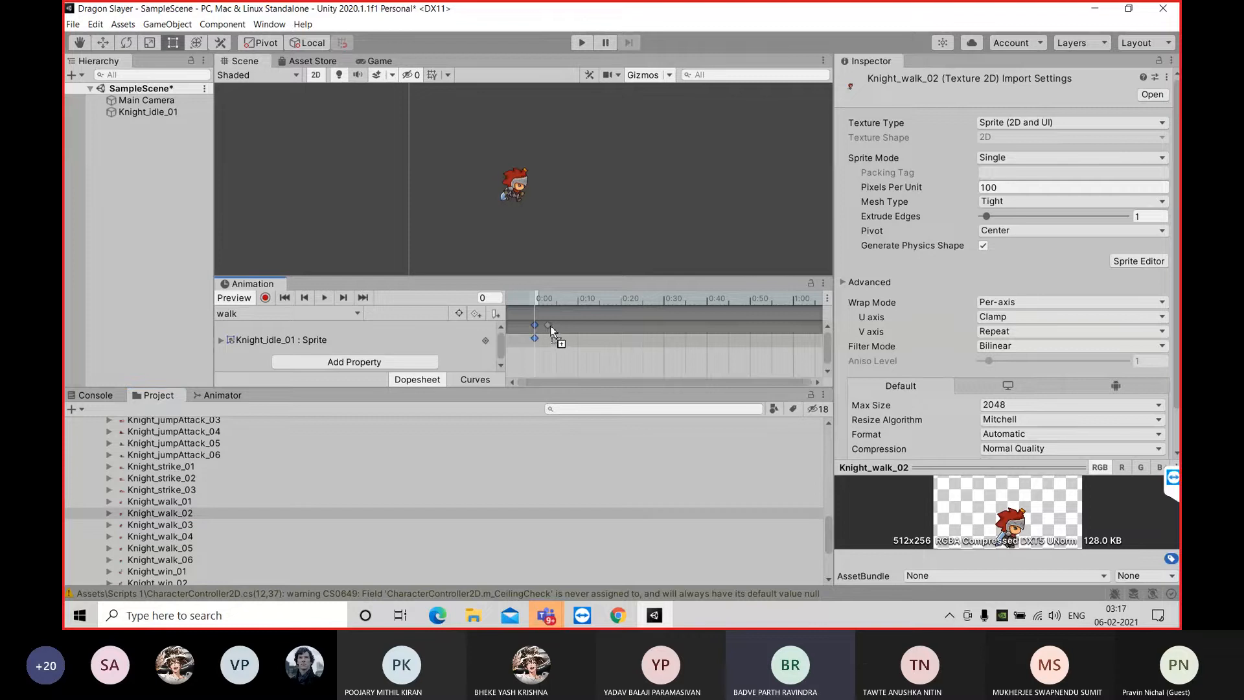
drag(554, 333, 552, 336)
drag(195, 525, 567, 332)
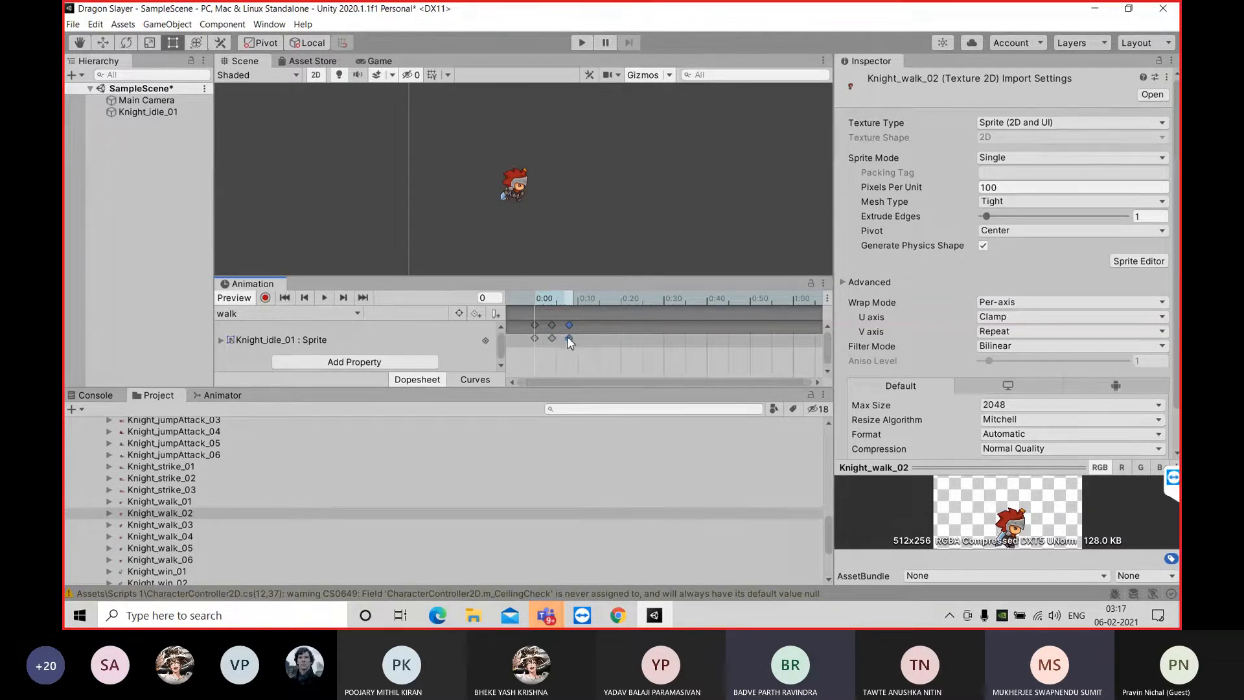
drag(566, 336, 535, 336)
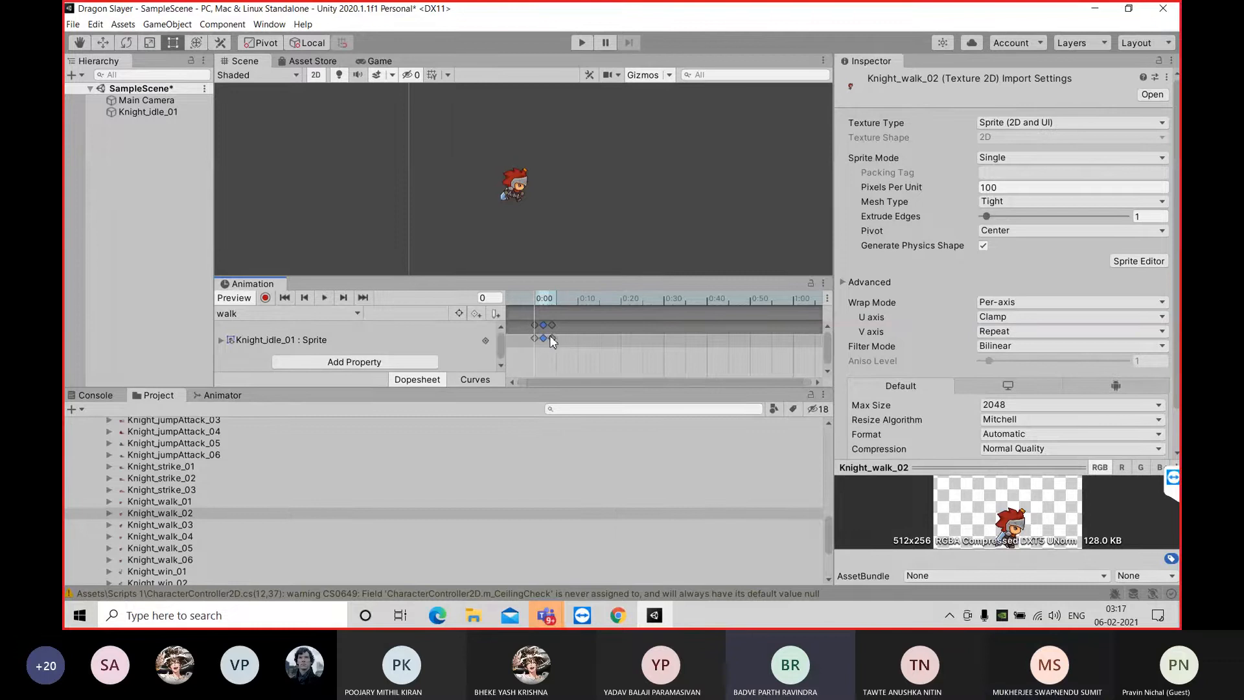
Delete the individually placed sprite keyframes one by one until the walk timeline is empty
right_click(549, 335)
click(570, 360)
right_click(553, 337)
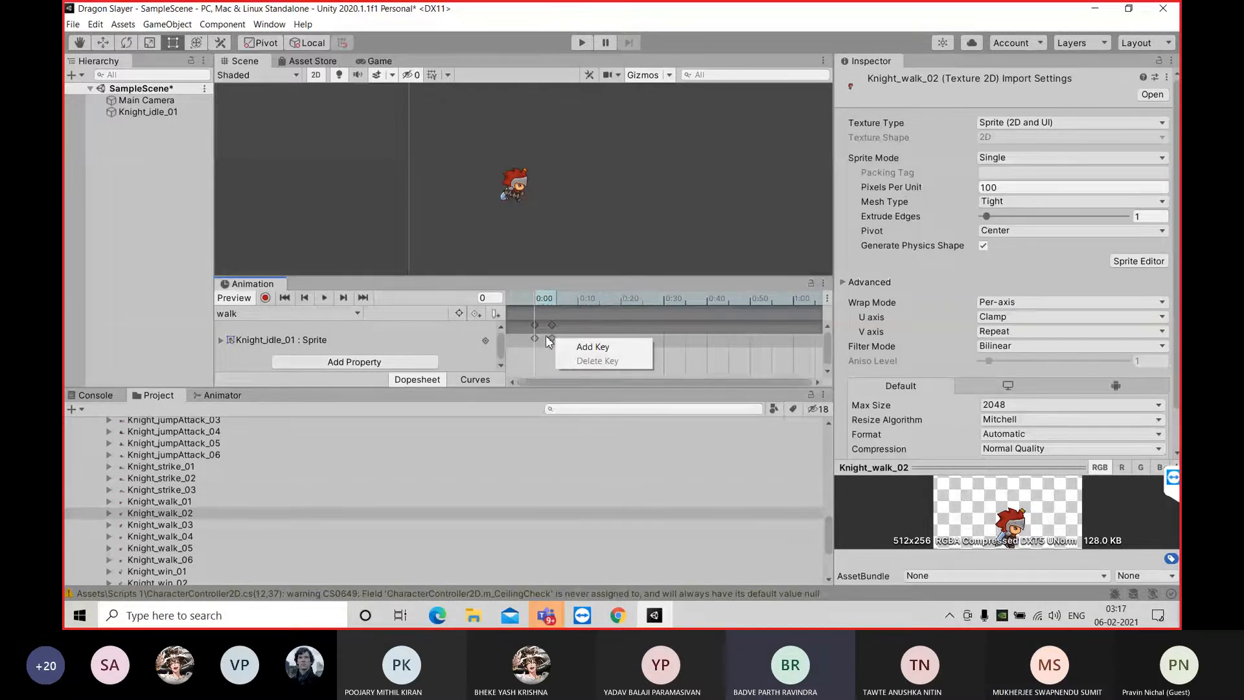
click(551, 339)
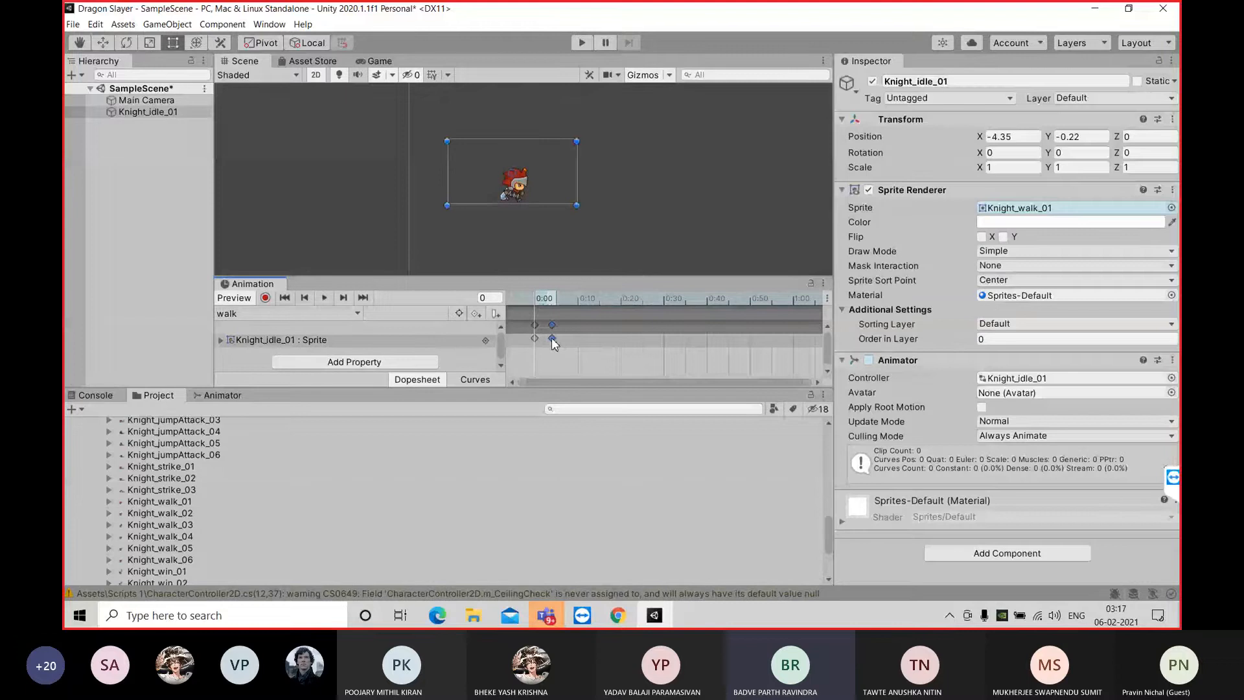
key(Delete)
right_click(535, 338)
click(558, 361)
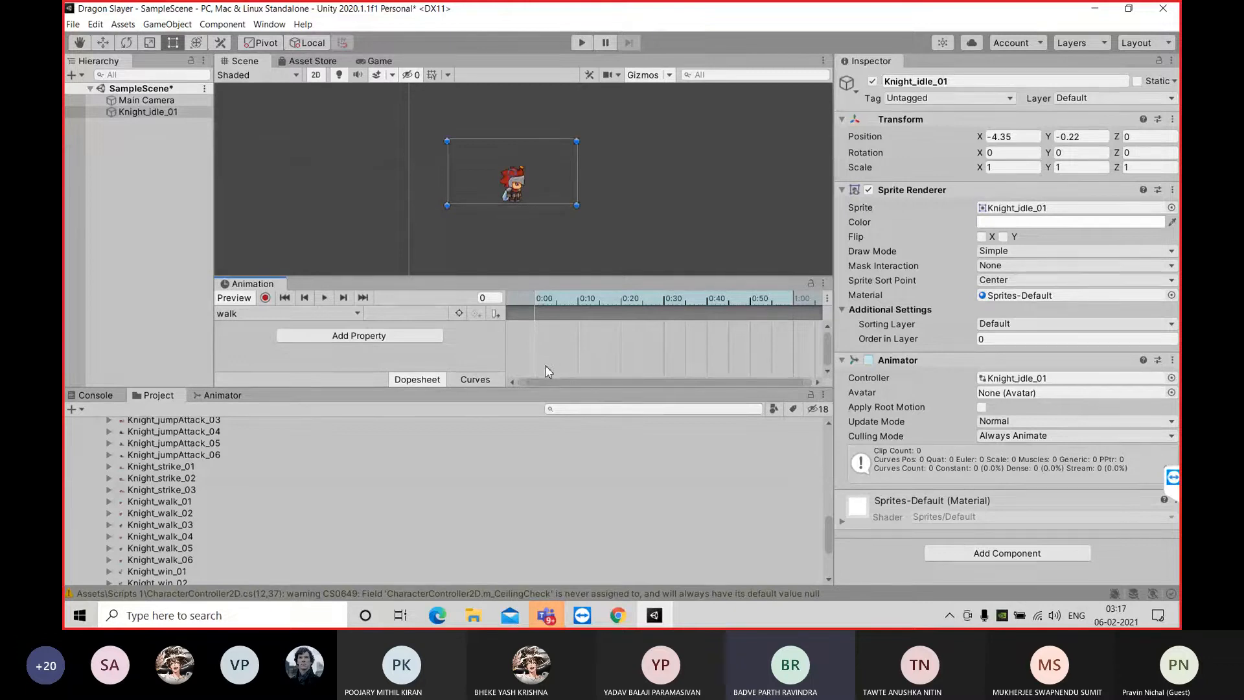
Add Knight_walk_01 through Knight_walk_06 together at the start of the walk timeline and spread their keyframes to about frame 20
click(183, 501)
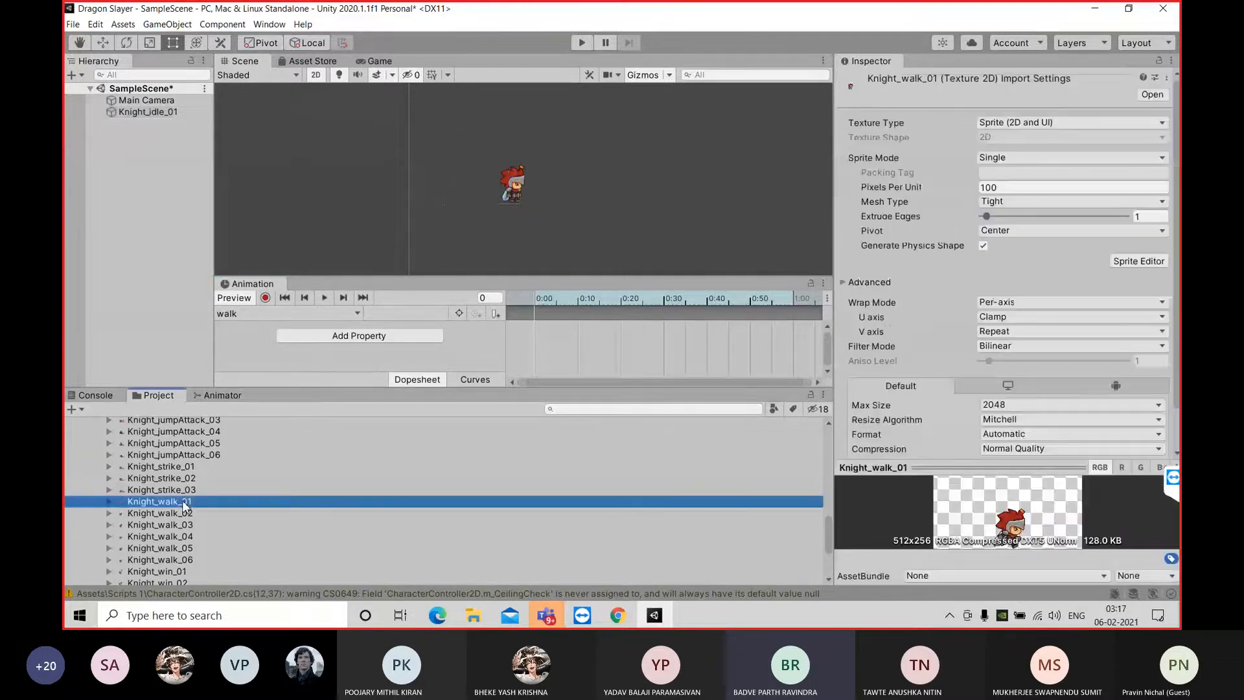
shift+click(194, 558)
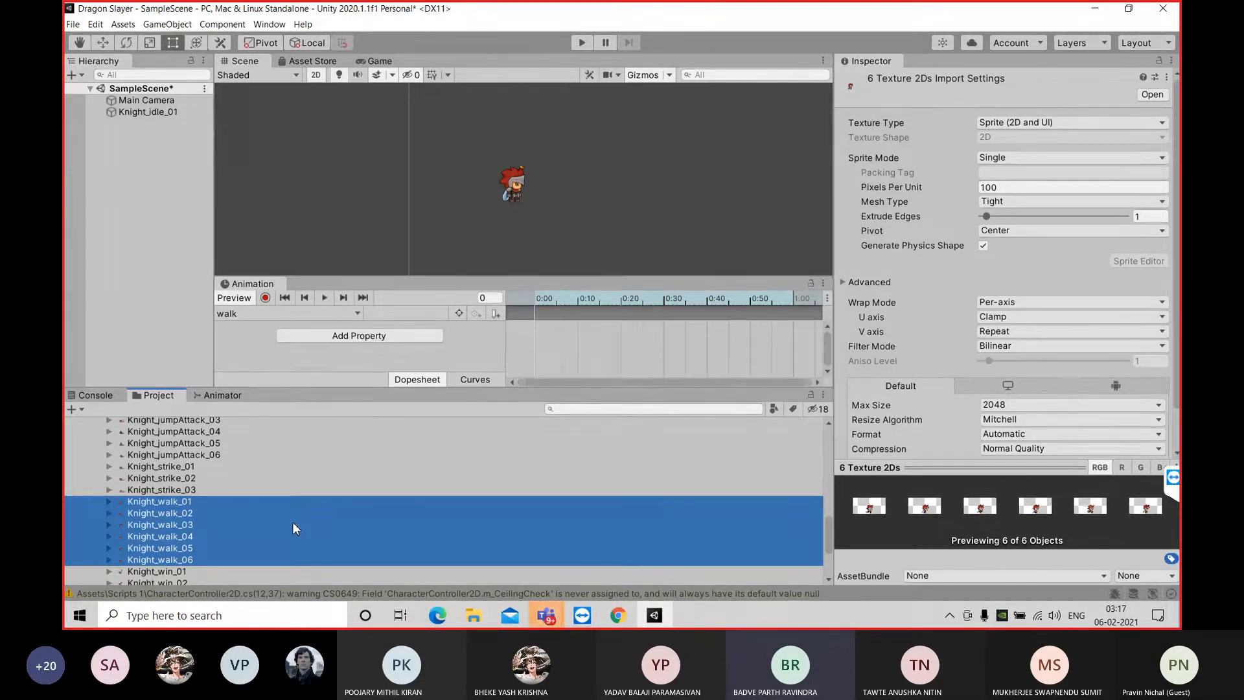
drag(293, 522, 542, 330)
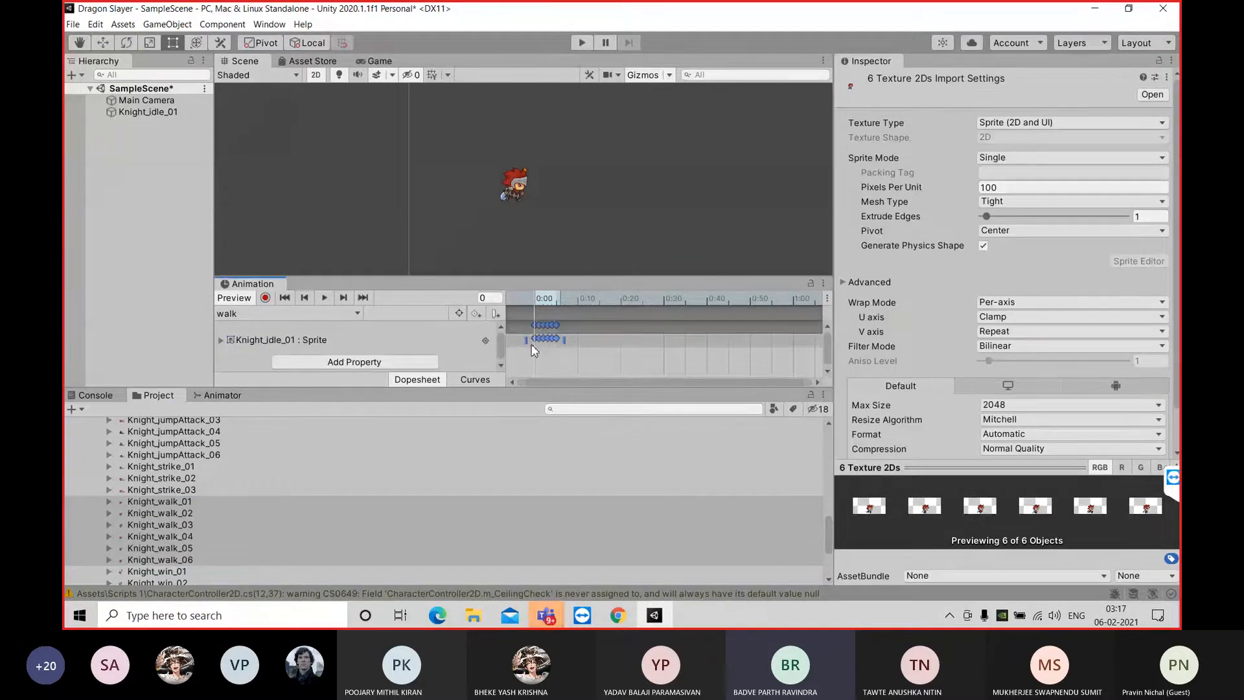
drag(565, 339, 631, 336)
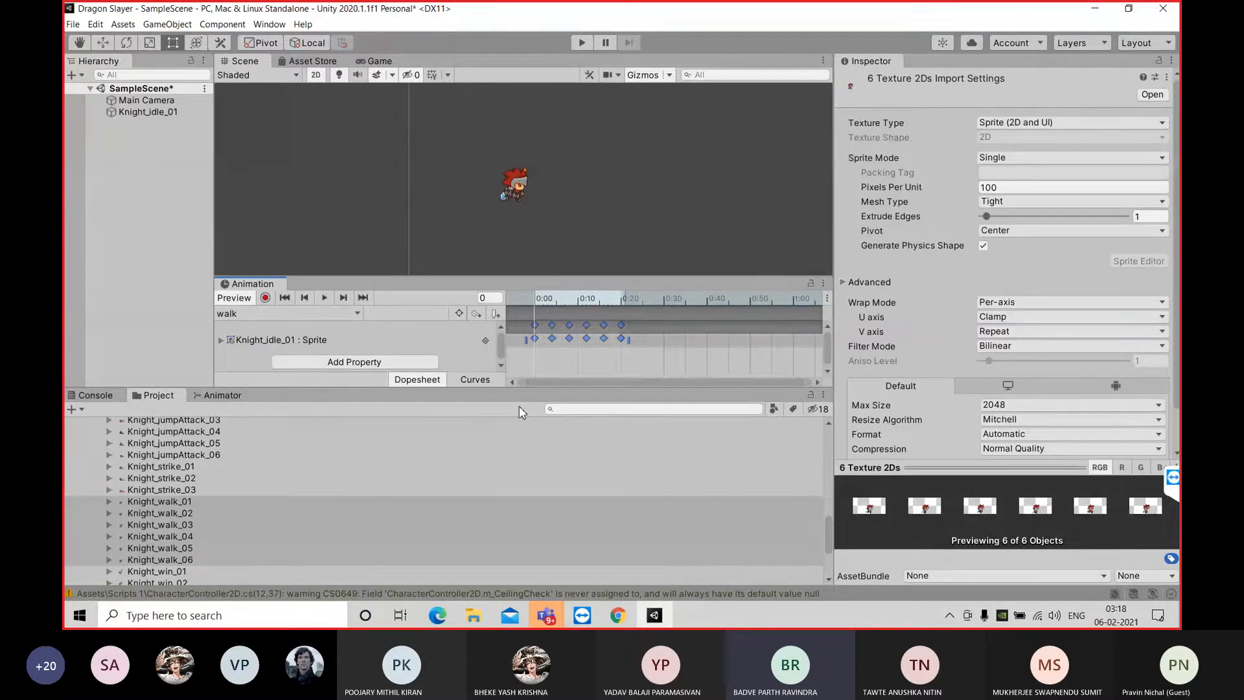
Stretch the six walk keyframes to about frame 30 while previewing the clip, and return the playhead to the first frame
click(326, 298)
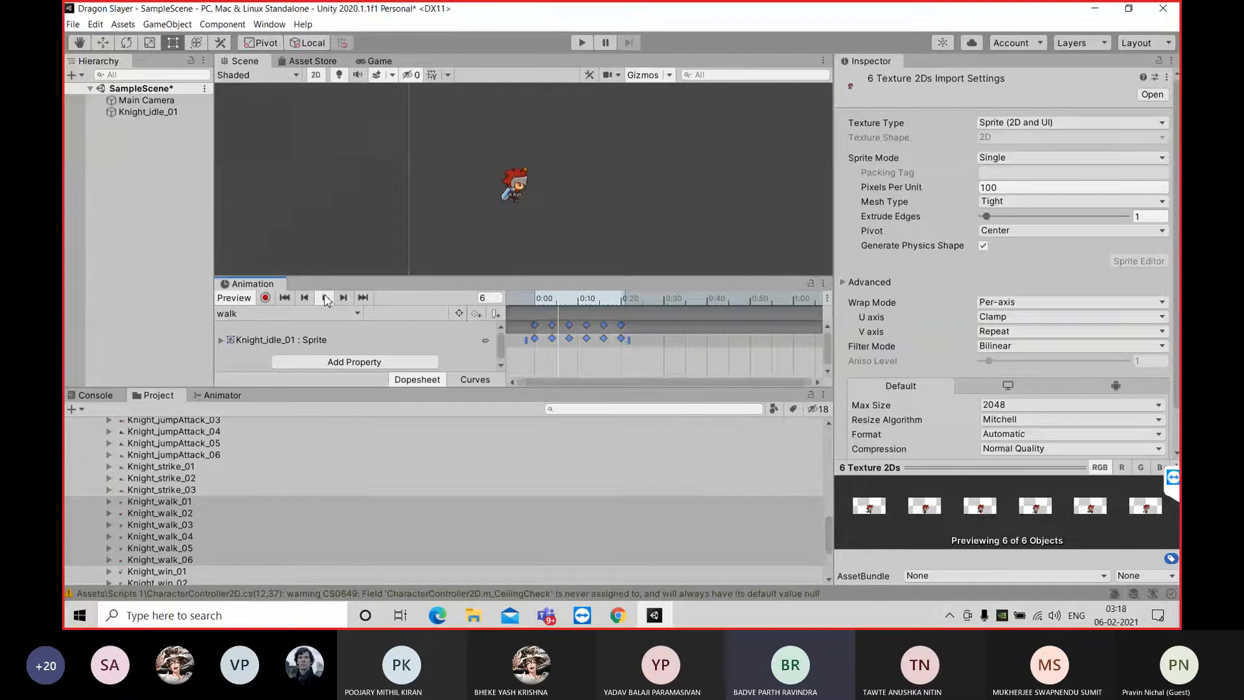
drag(629, 338, 671, 338)
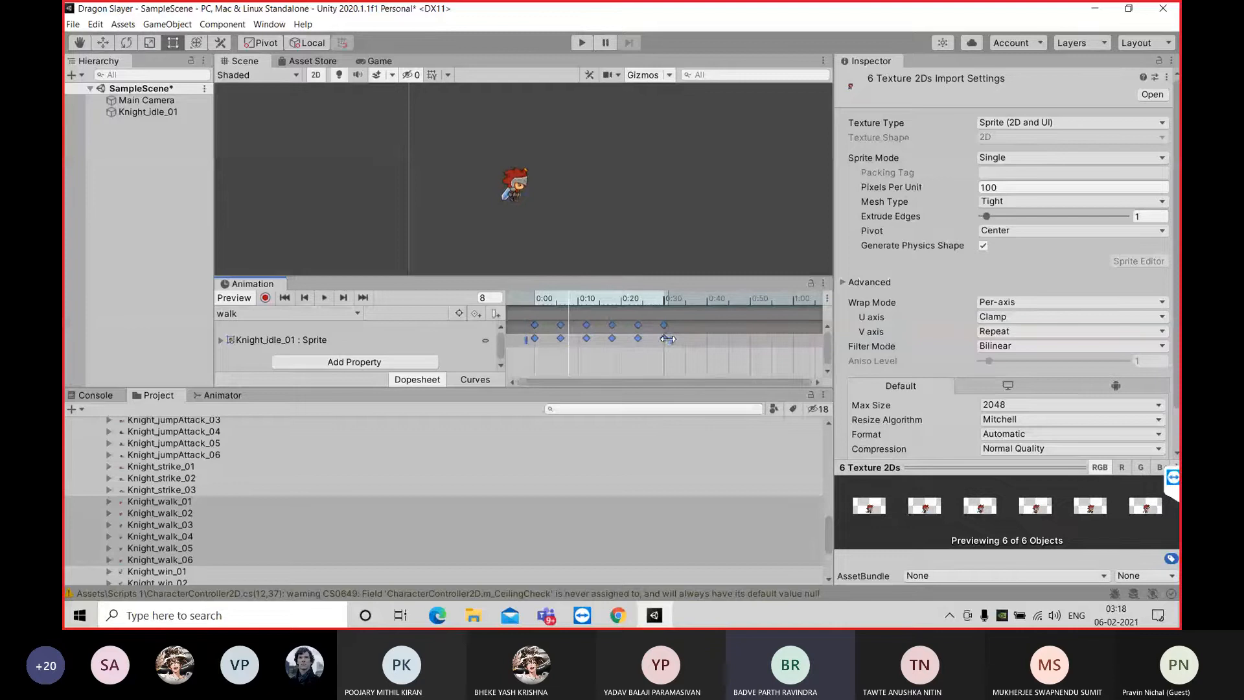
click(324, 297)
click(327, 297)
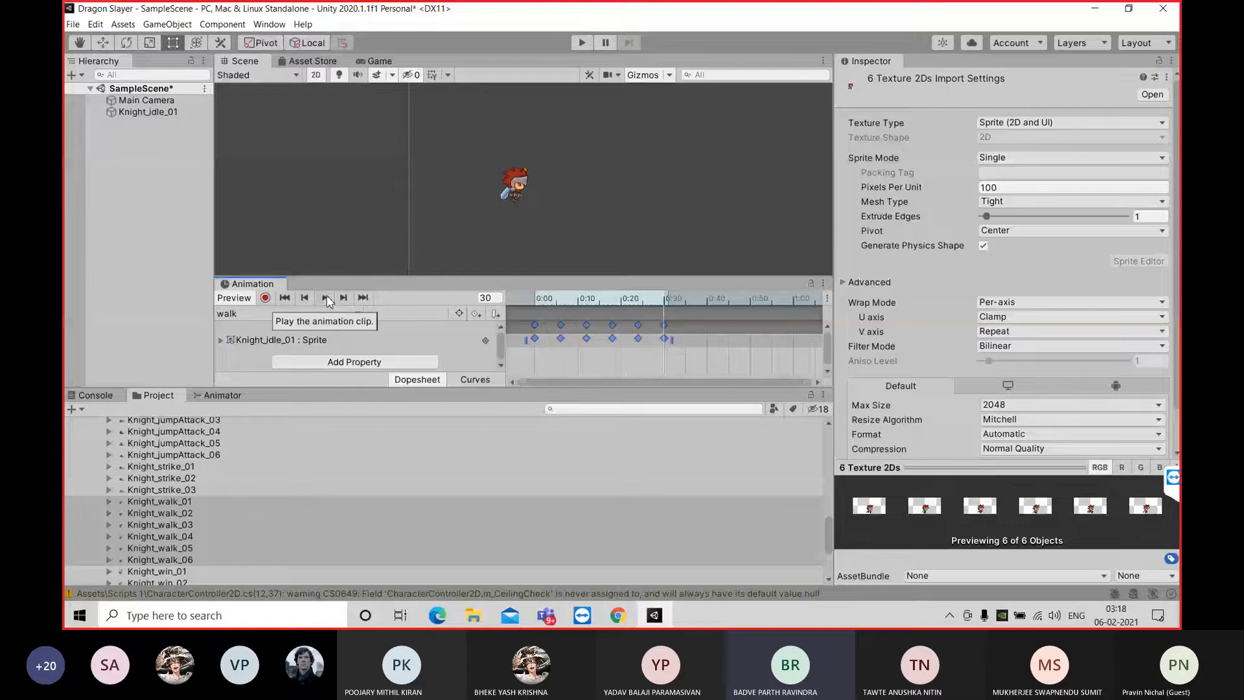
click(289, 299)
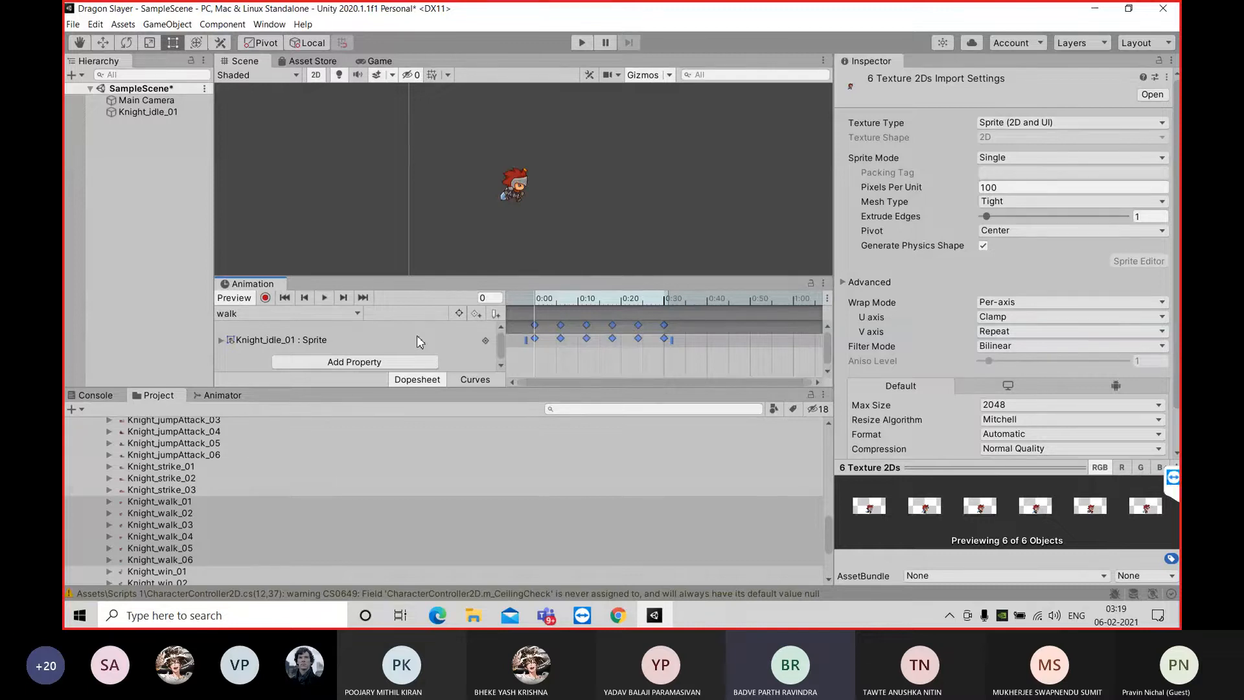
Undock the Animation window, try placing it beside the Scene view, and dock it back beneath the Scene view
drag(273, 283, 529, 170)
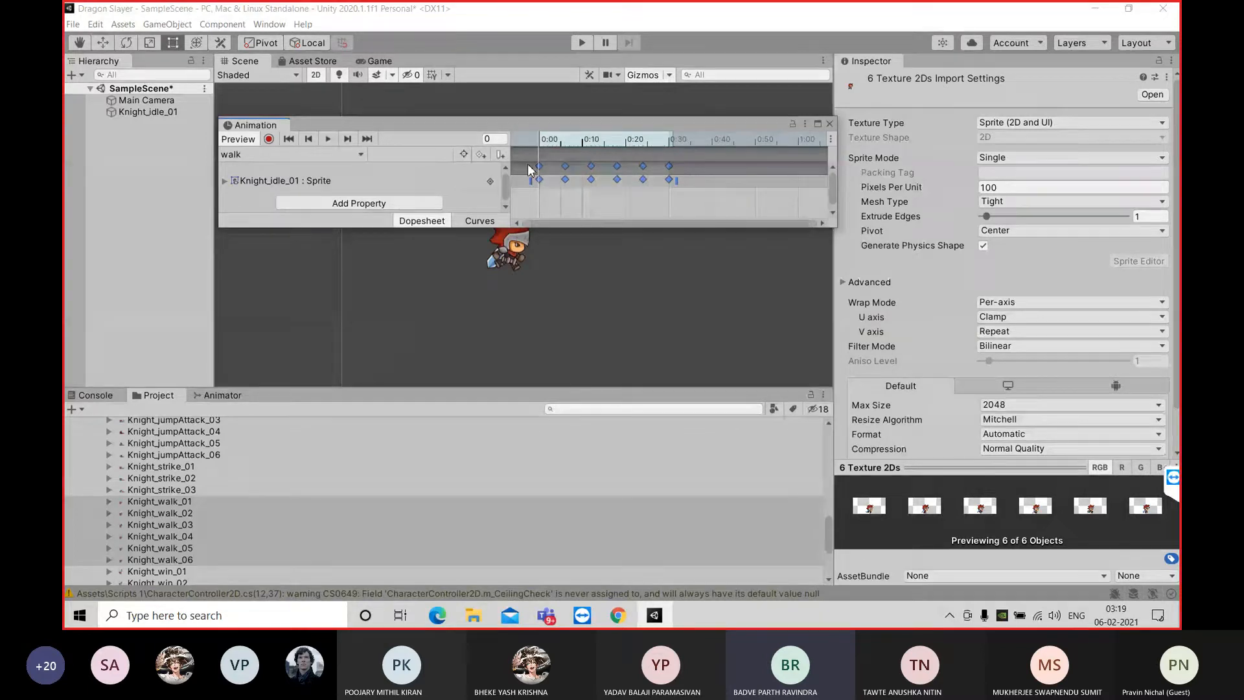
click(261, 124)
drag(254, 124, 425, 313)
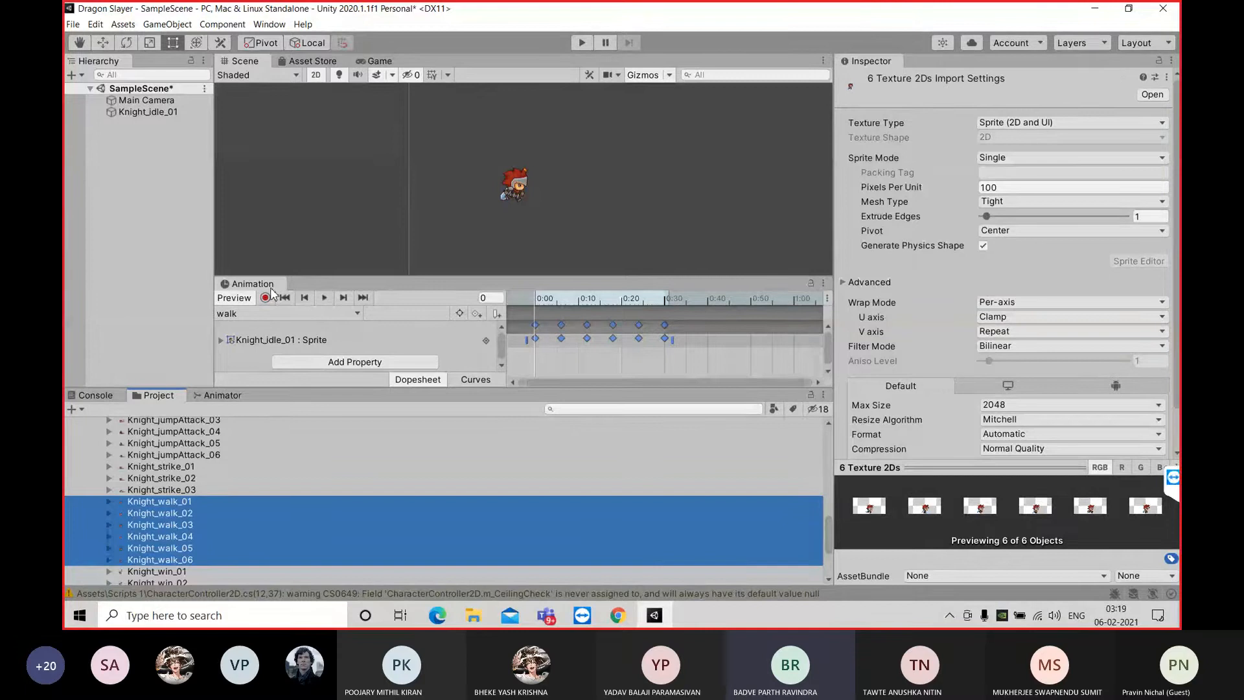
drag(270, 289, 461, 328)
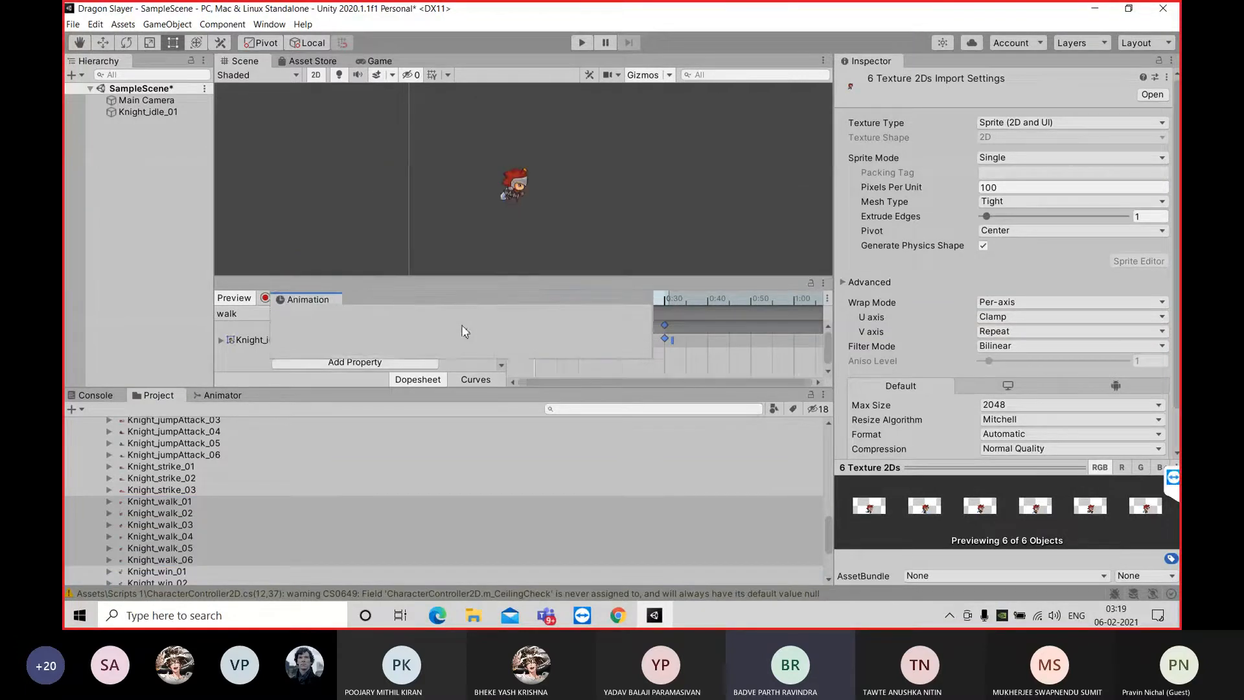
drag(203, 291, 457, 366)
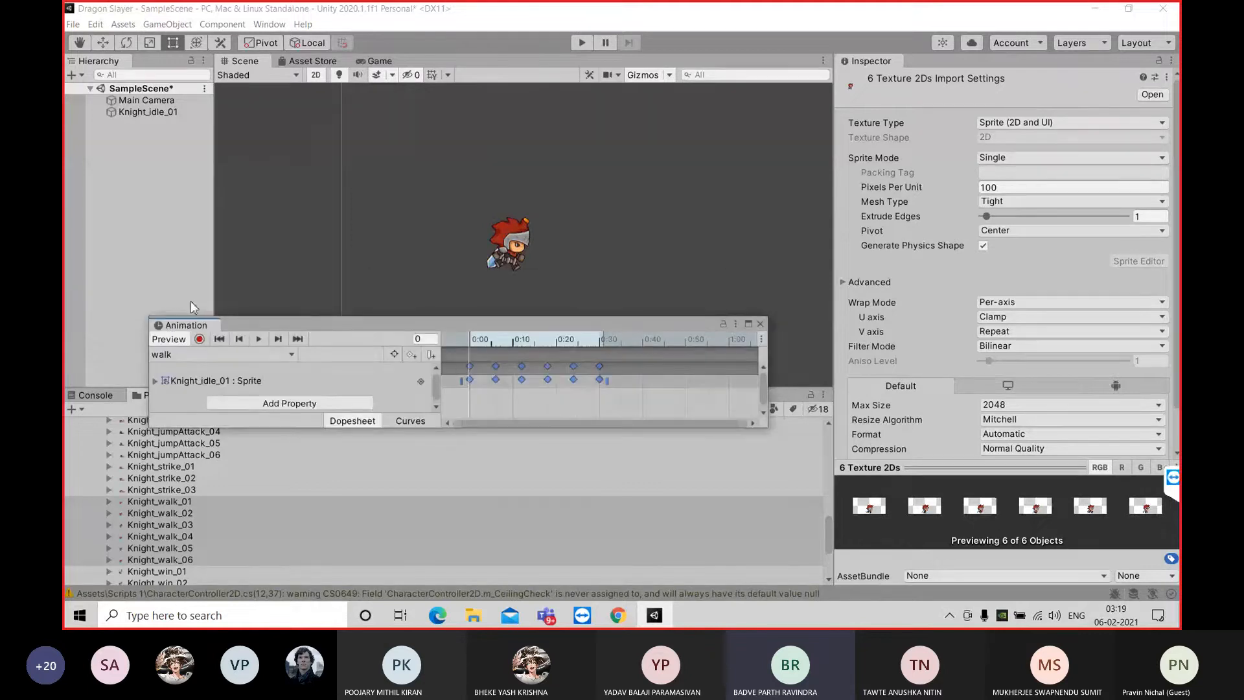
drag(181, 324, 300, 333)
drag(648, 322, 819, 294)
drag(353, 307, 290, 328)
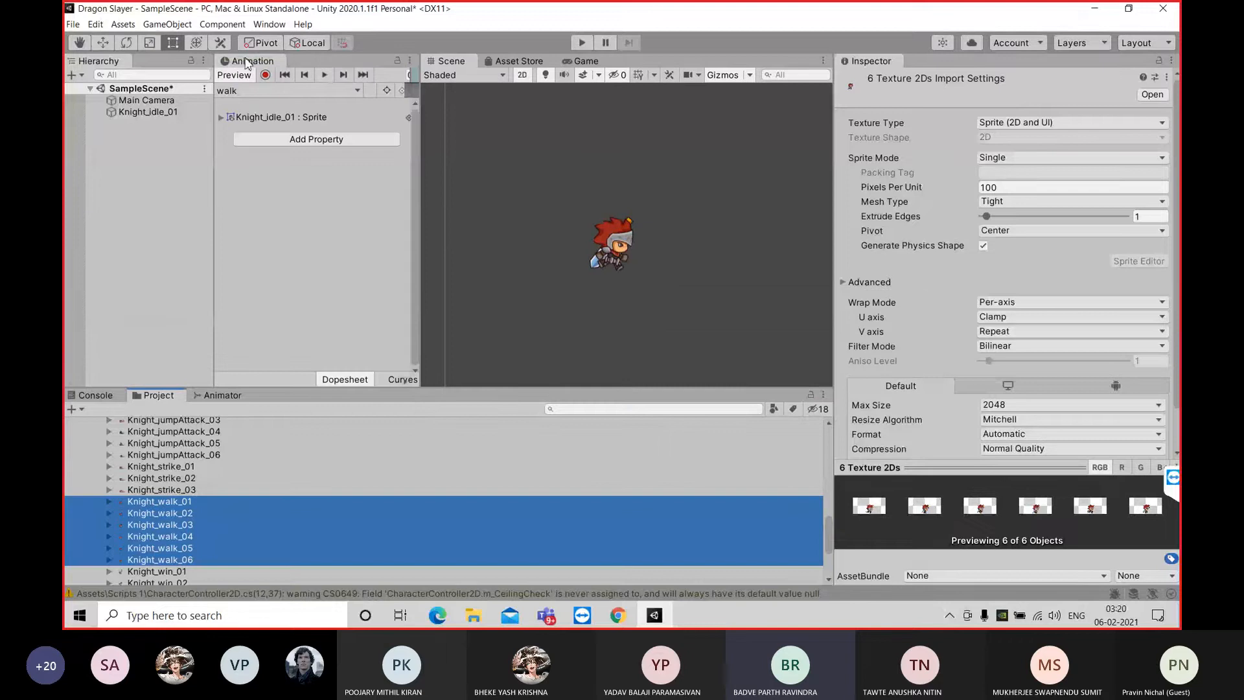
drag(245, 62, 278, 277)
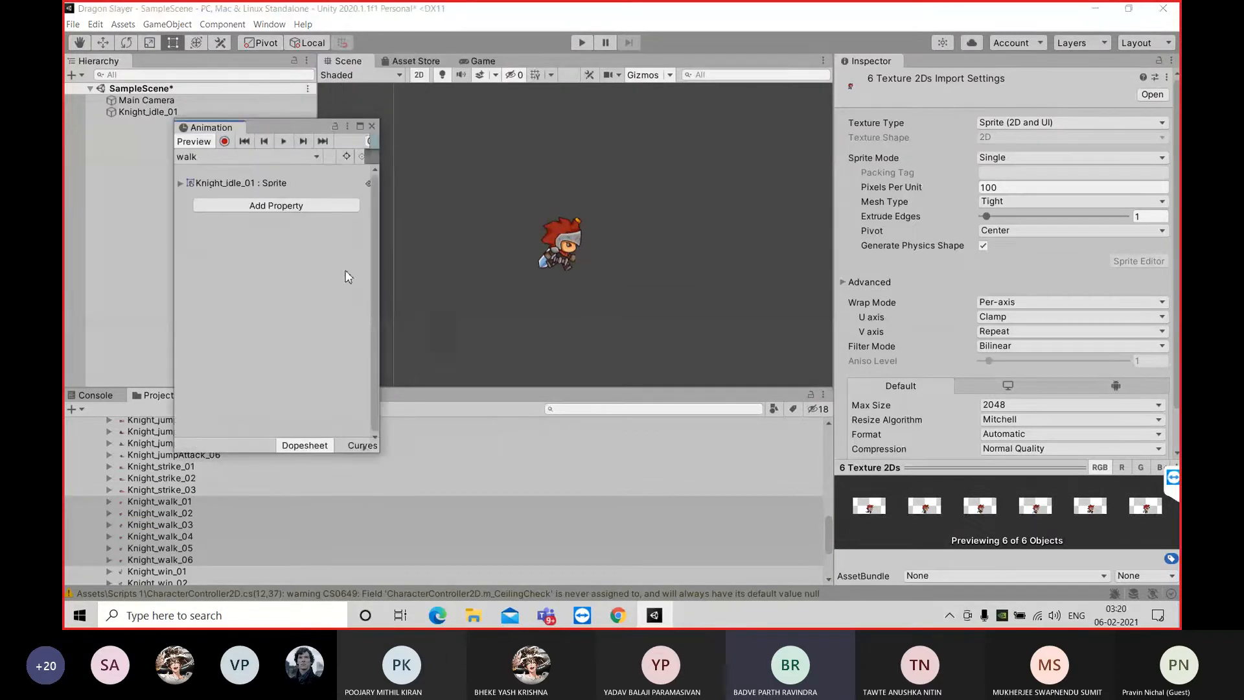
drag(211, 128, 506, 348)
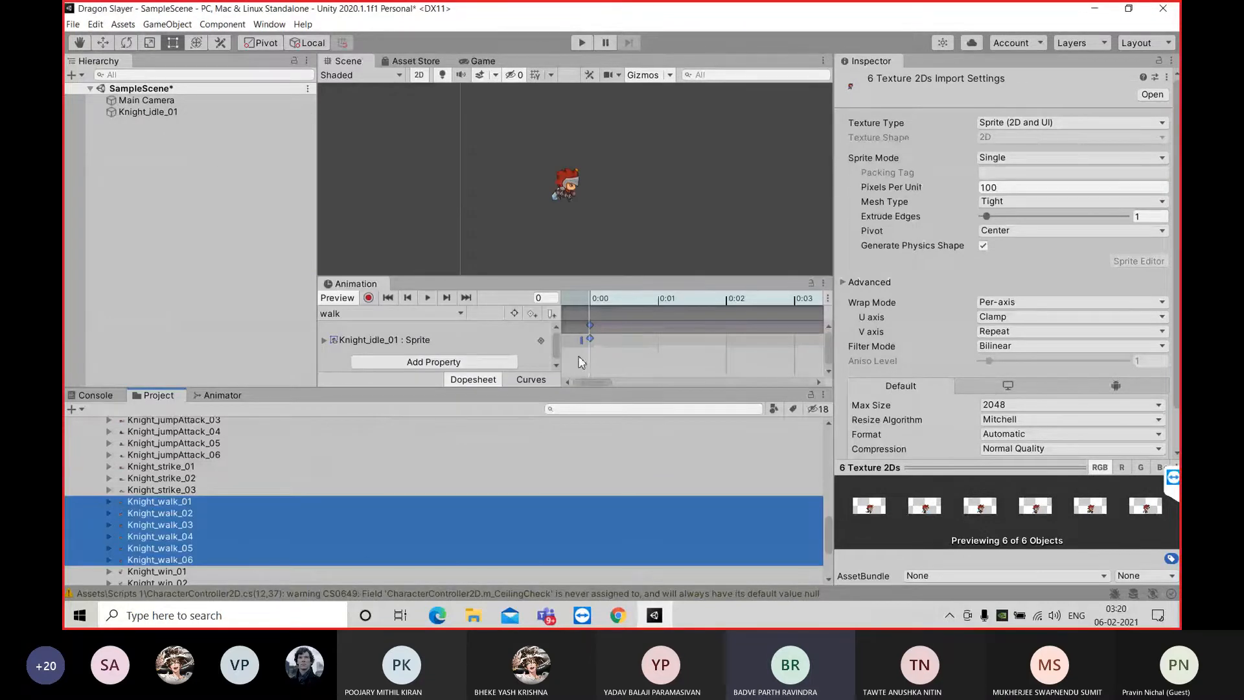
click(593, 338)
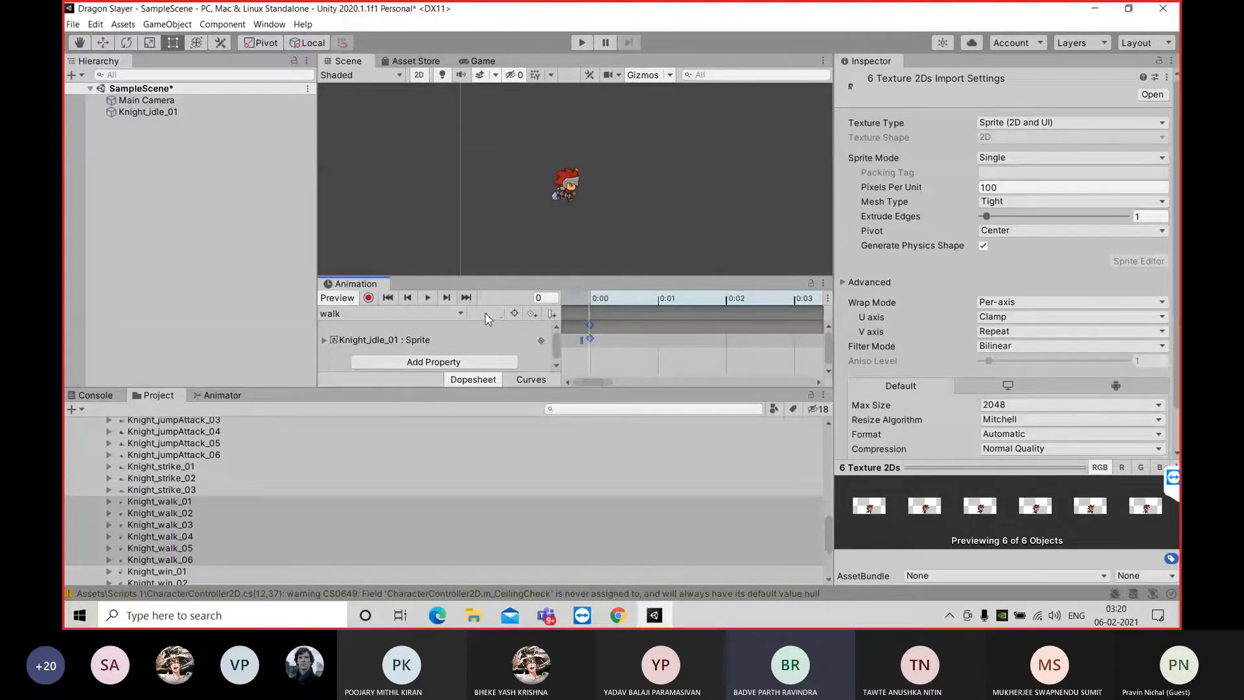
click(426, 313)
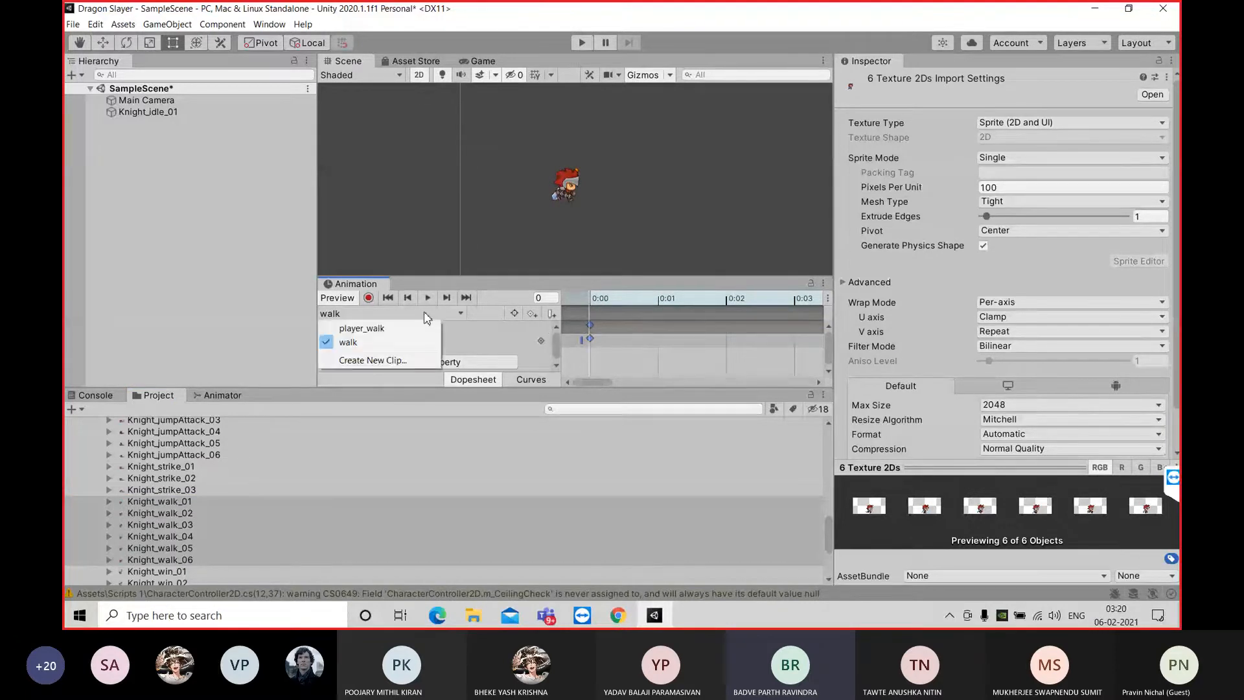
click(390, 342)
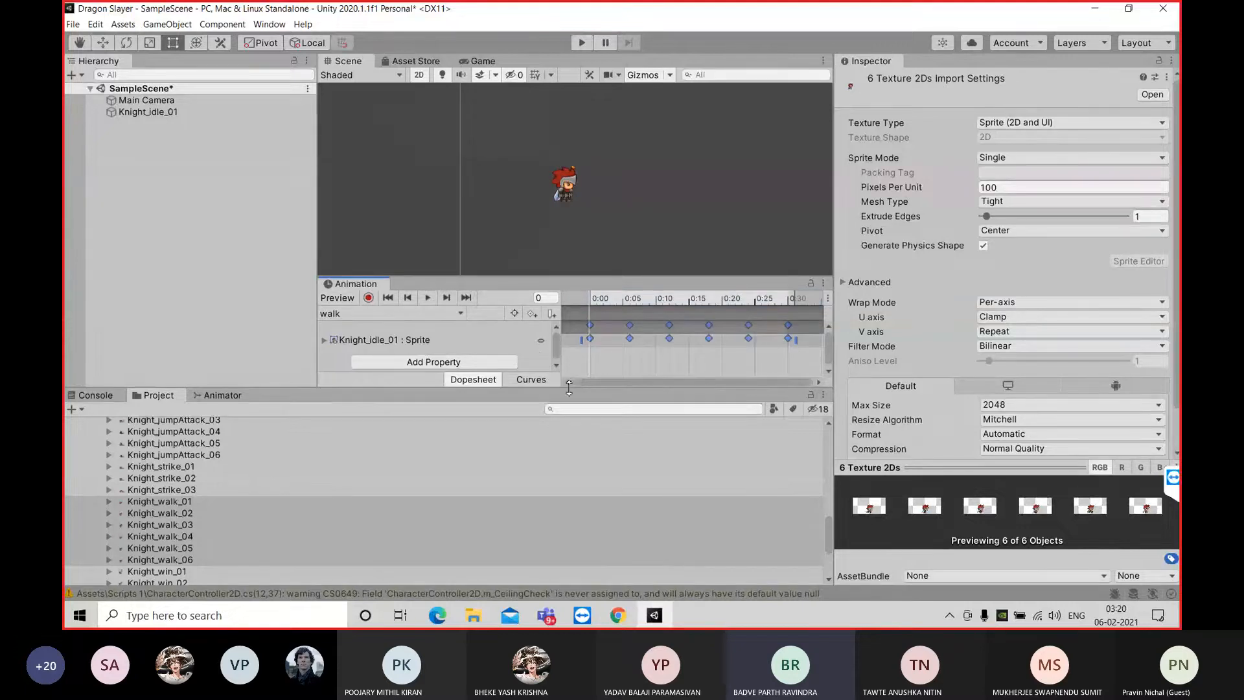
click(420, 313)
click(401, 364)
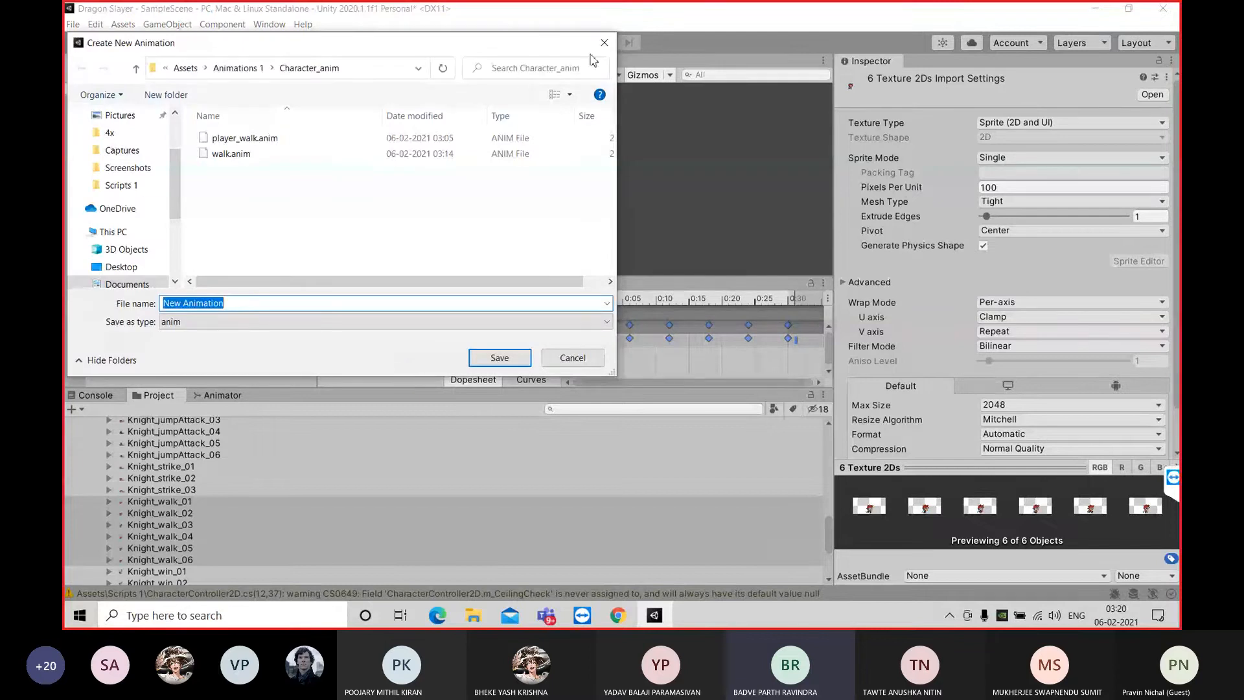
click(601, 43)
Start creating a new animation clip and delete the existing player_walk.anim file from the Character_anim folder
scroll(169, 523, up, 3)
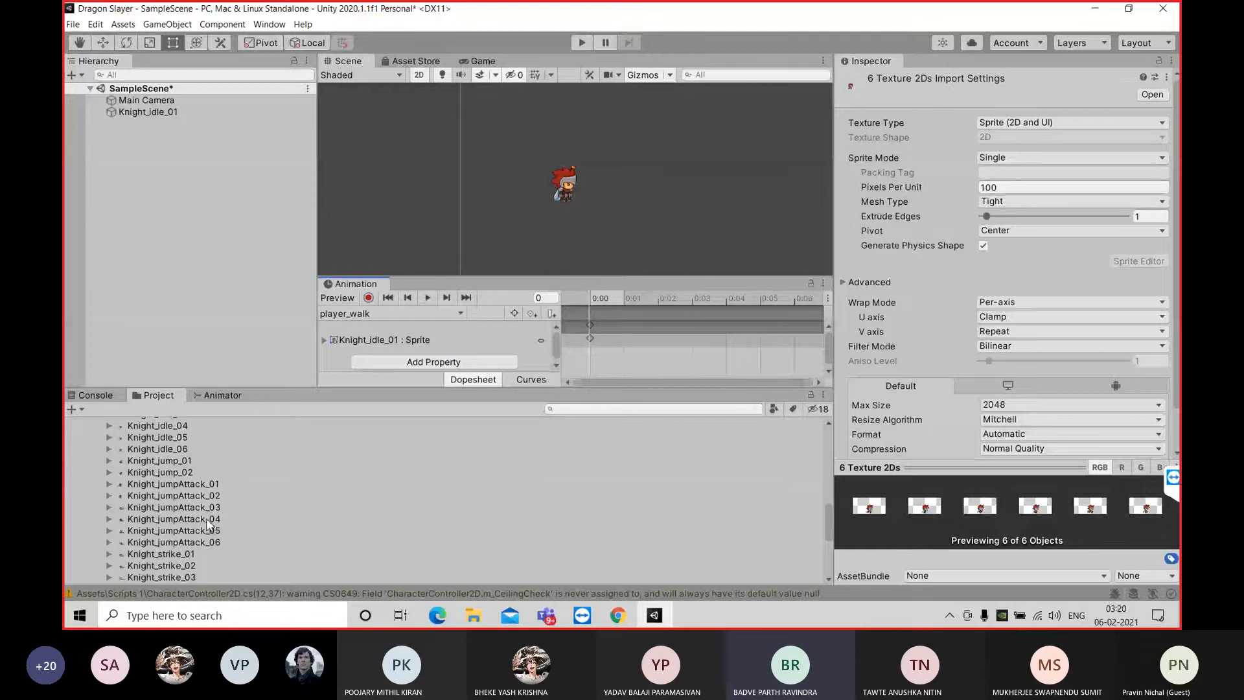
scroll(207, 505, up, 2)
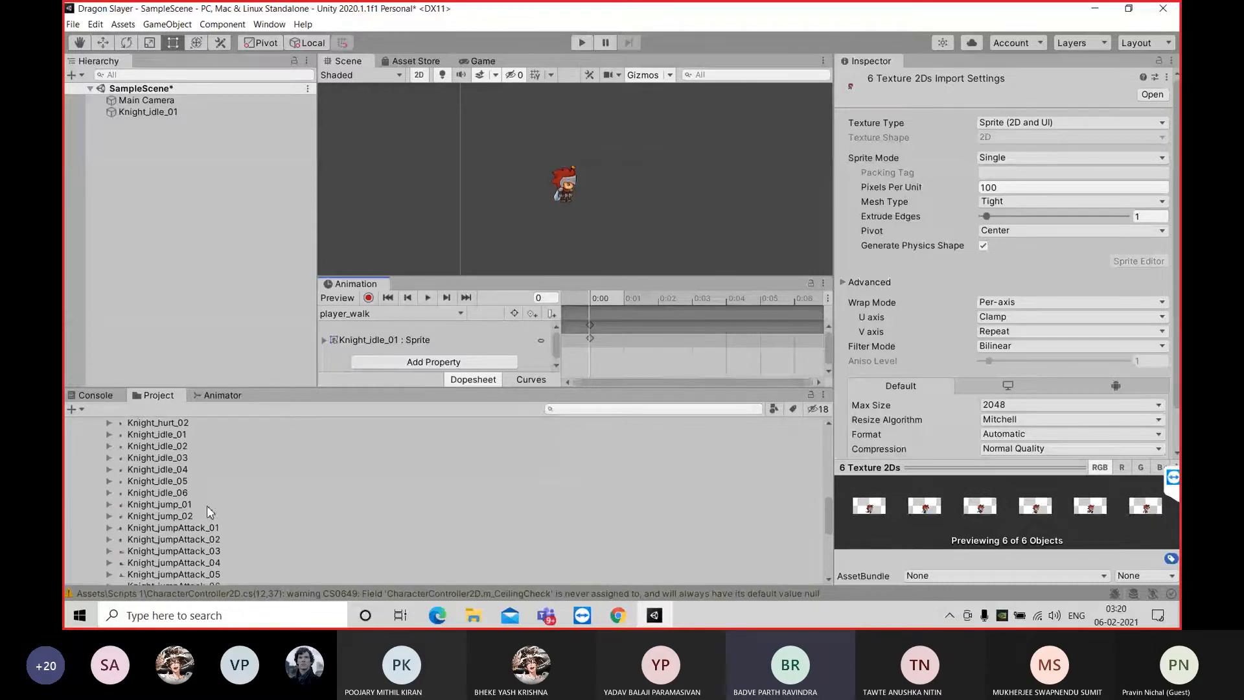
click(399, 311)
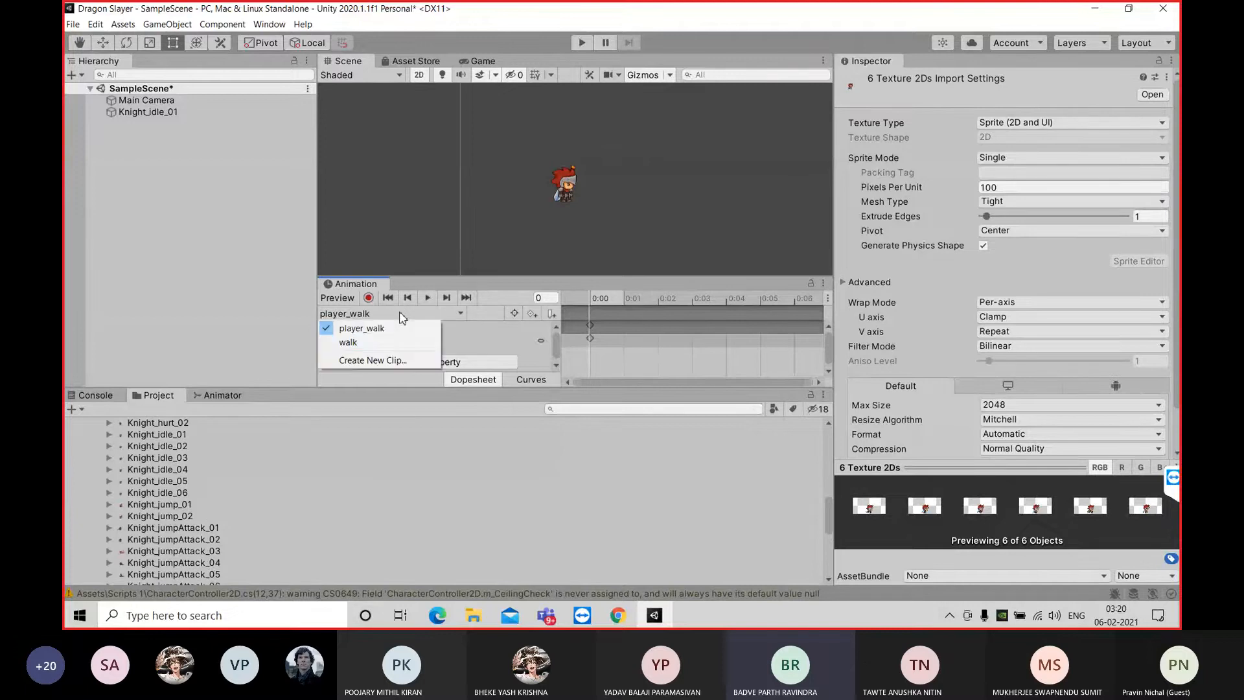
click(386, 360)
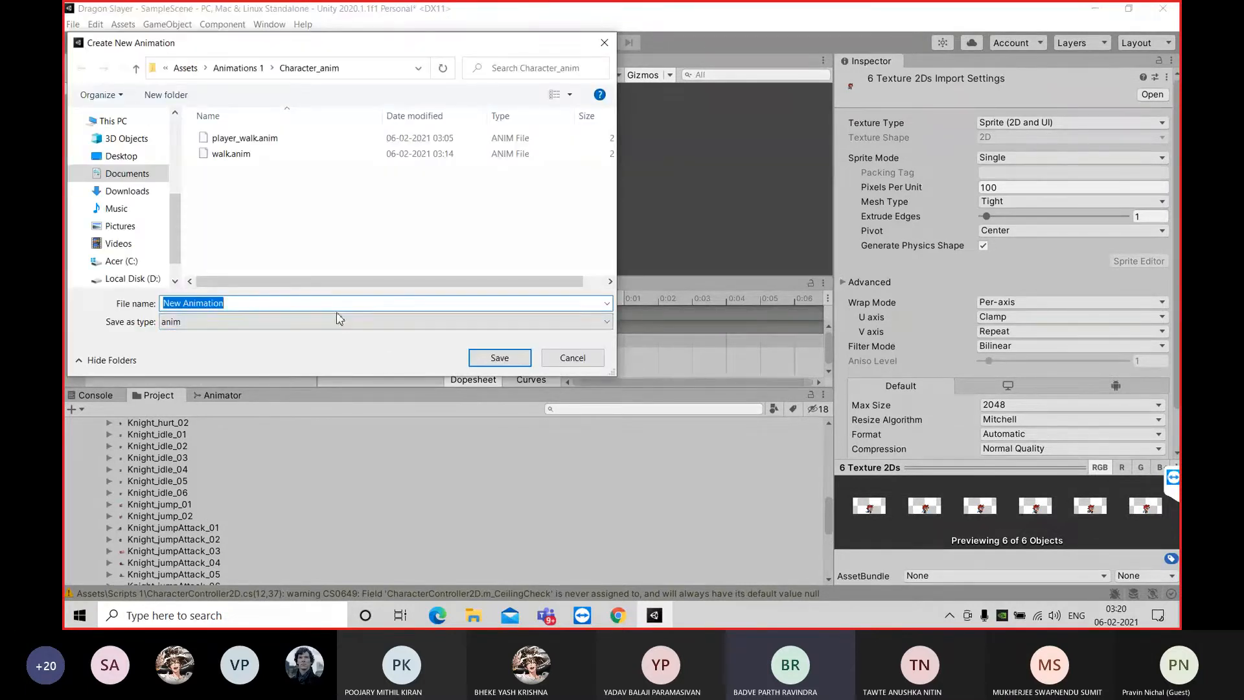
click(246, 138)
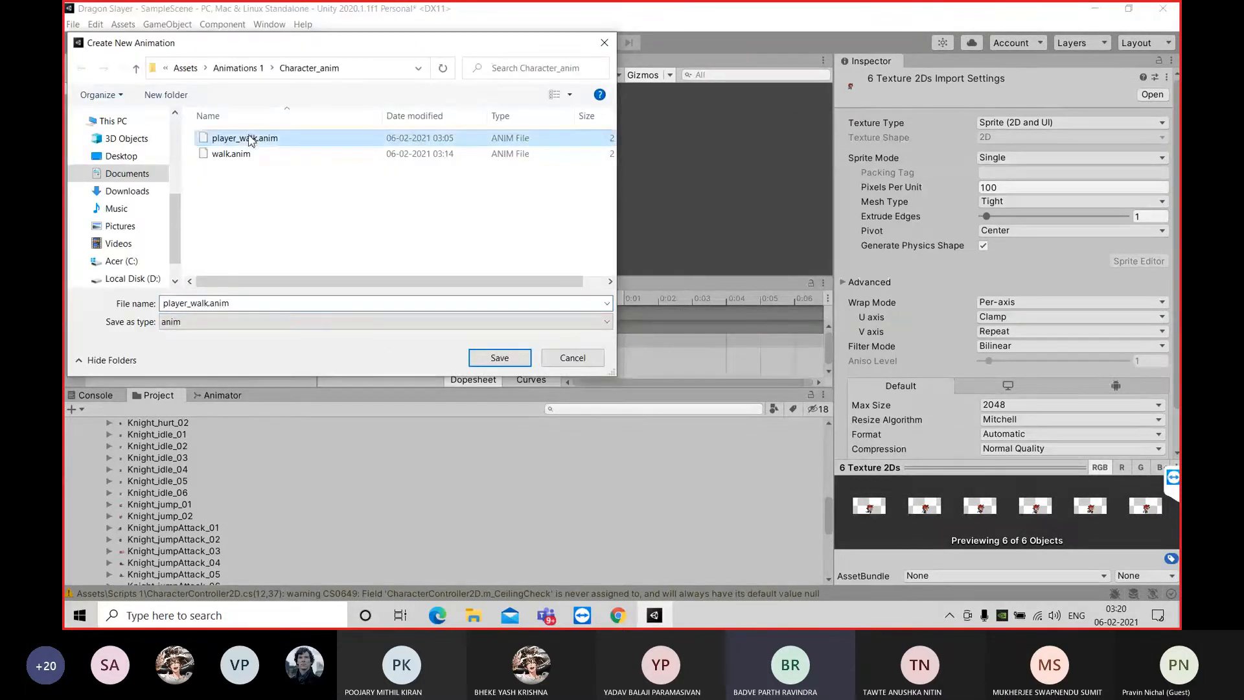
right_click(250, 140)
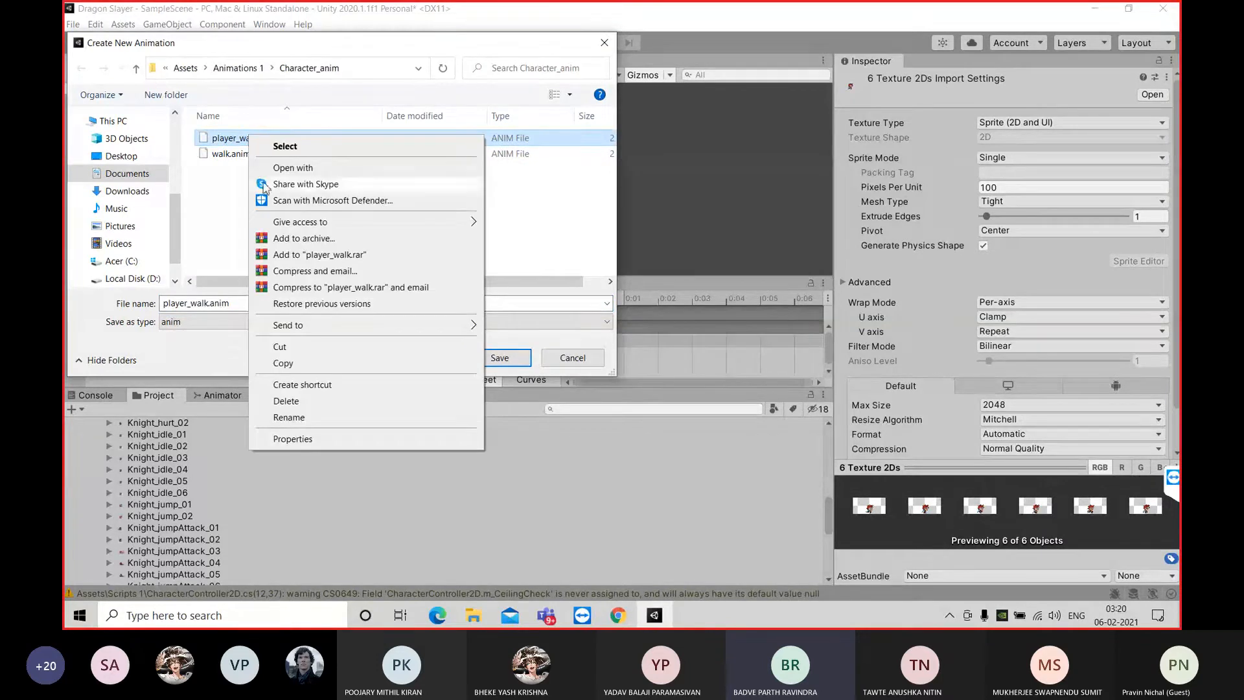
click(286, 401)
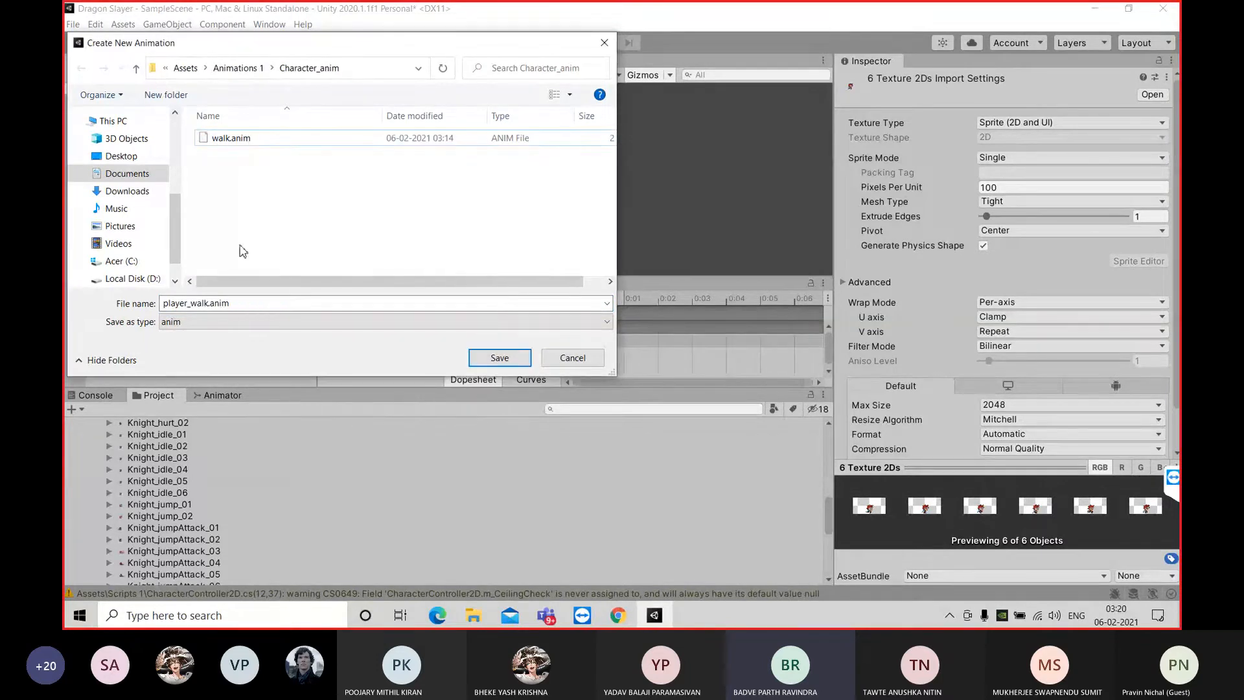
Name the new animation clip jump and save it in the Character_anim folder
double_click(211, 303)
key(BackSpace)
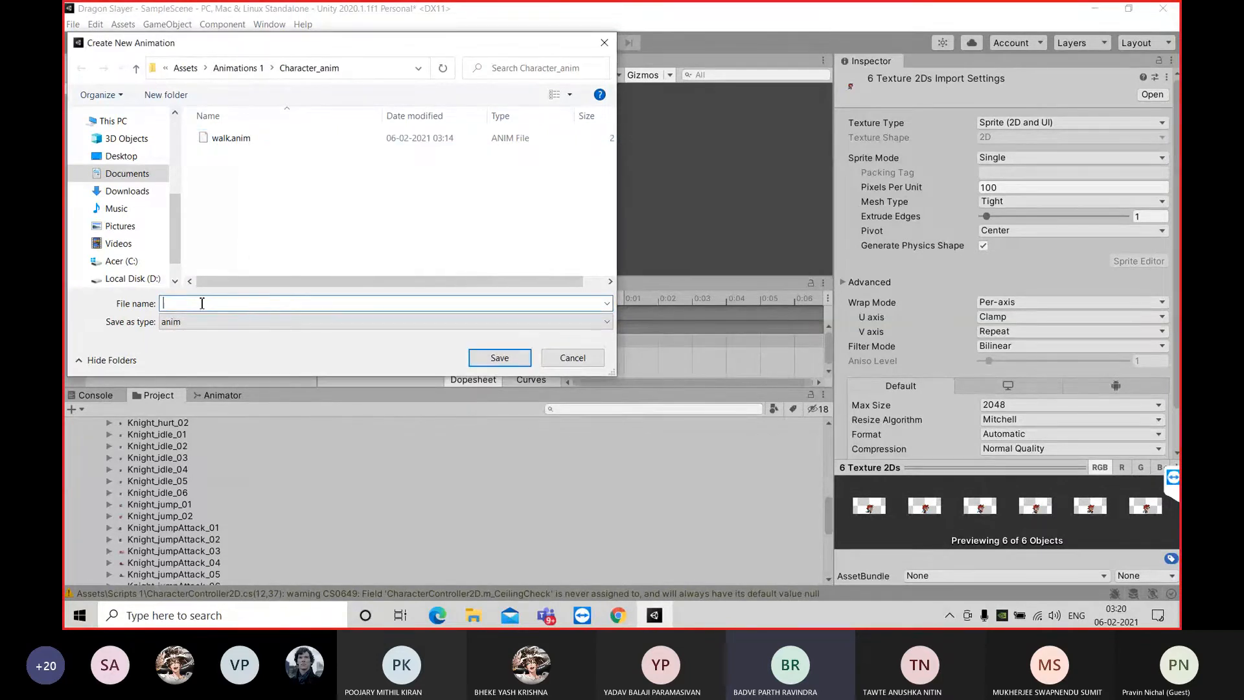
text(jump)
click(485, 361)
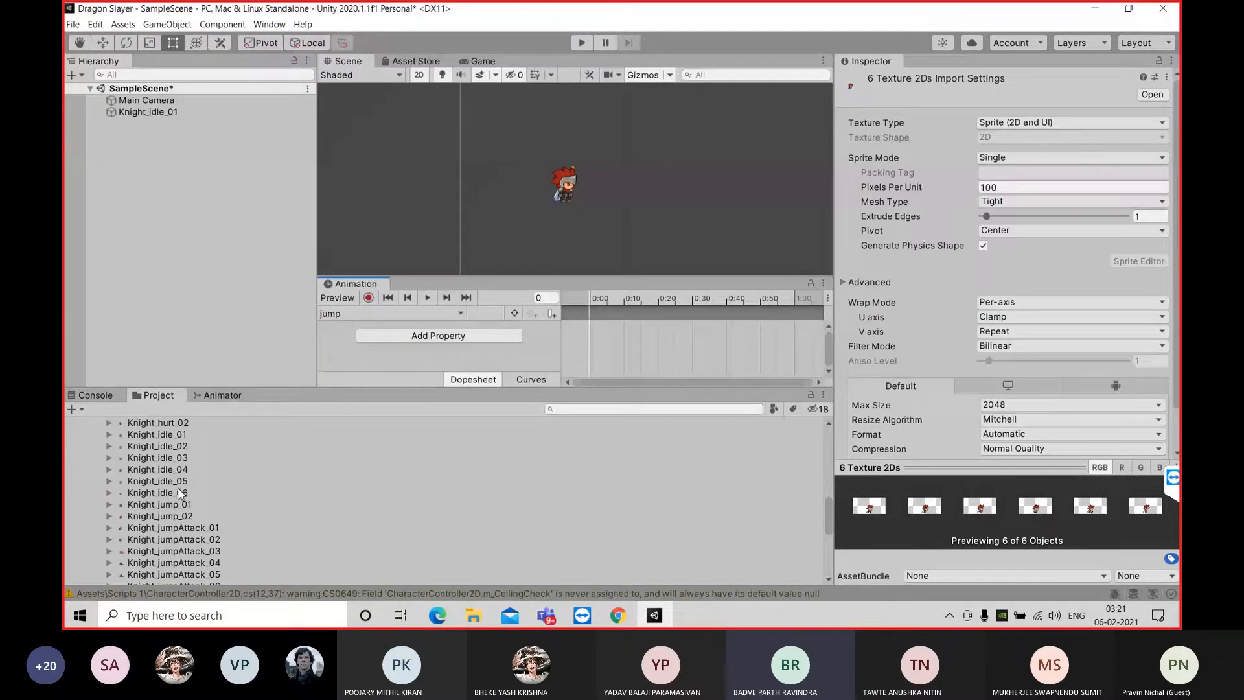
Examine the Knight_jump and Knight_jumpAttack sprite previews and look through the other knight sprites for frames suited to the jump clip
click(188, 505)
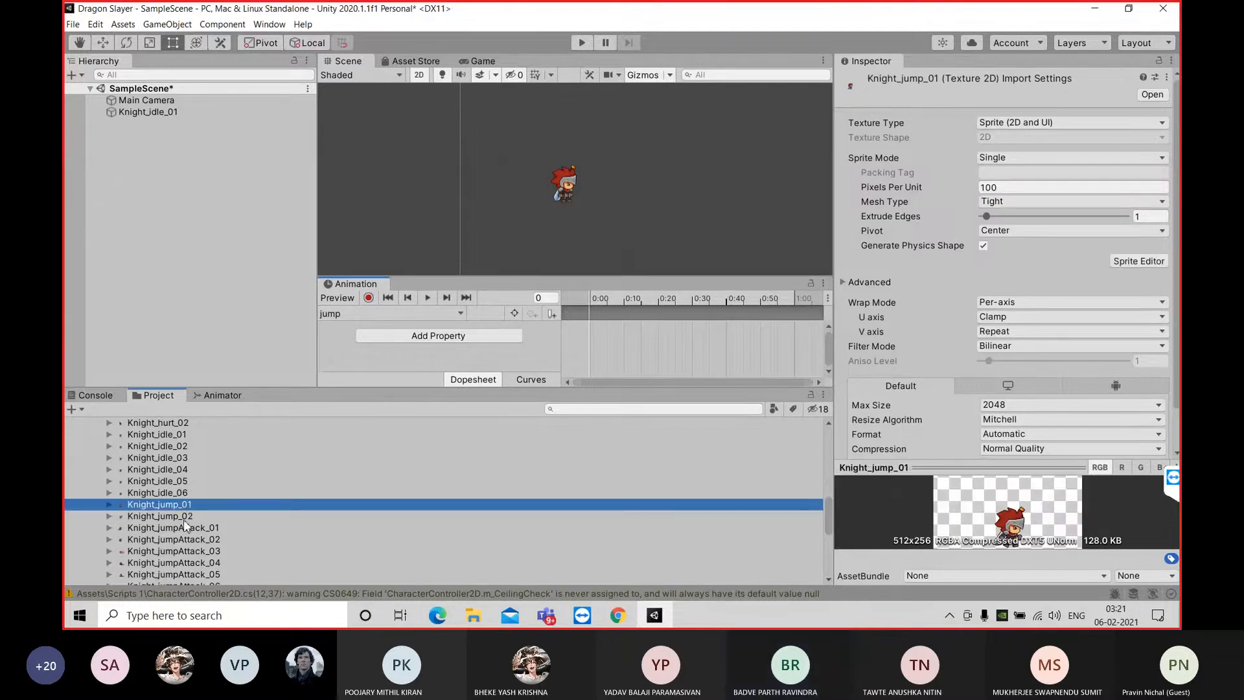
click(184, 519)
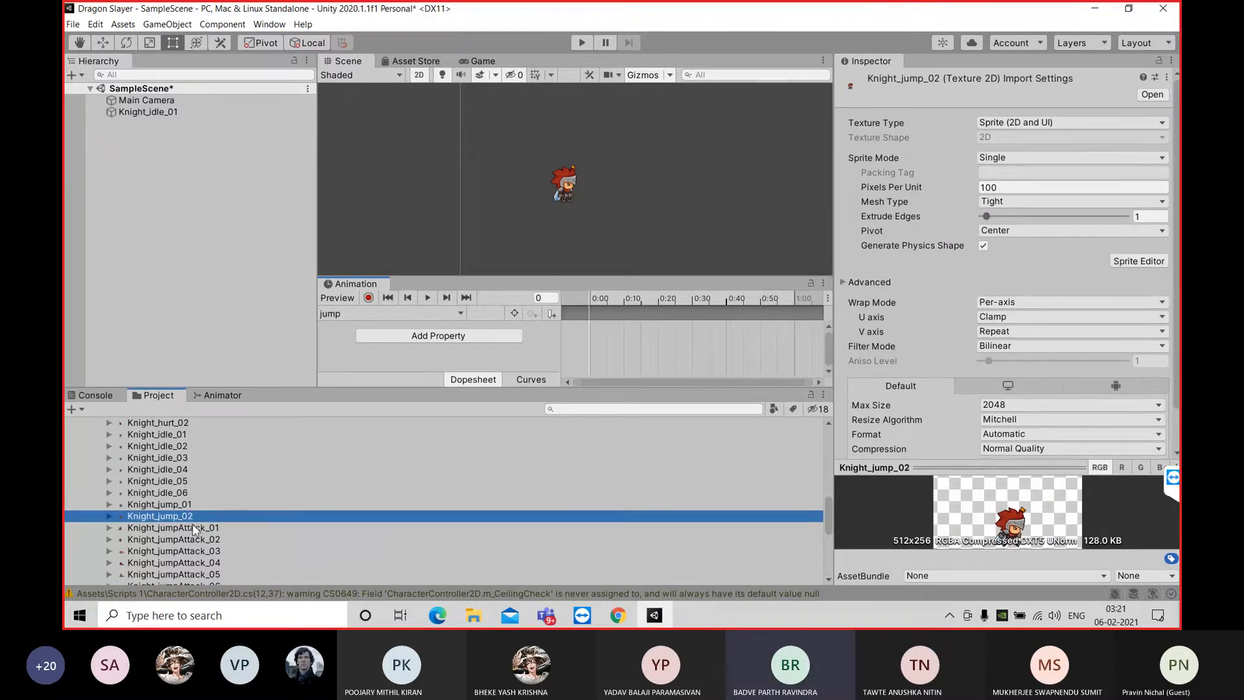
click(195, 529)
click(197, 538)
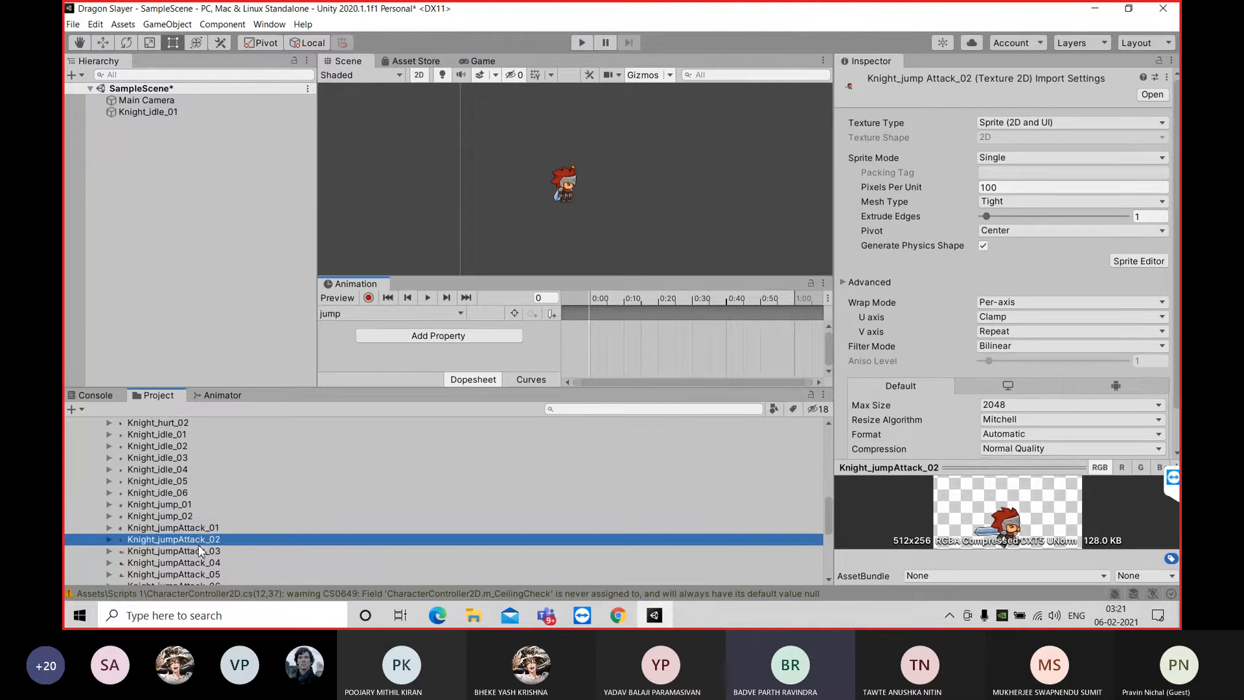
click(200, 551)
click(201, 561)
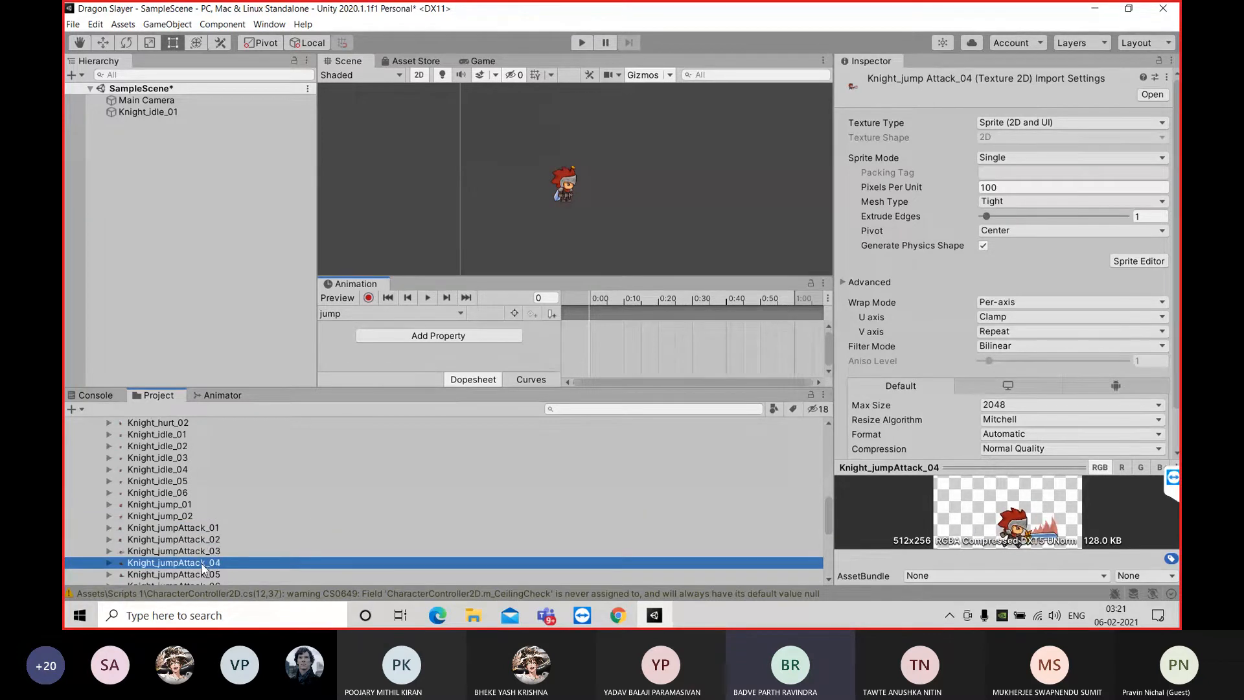
click(177, 505)
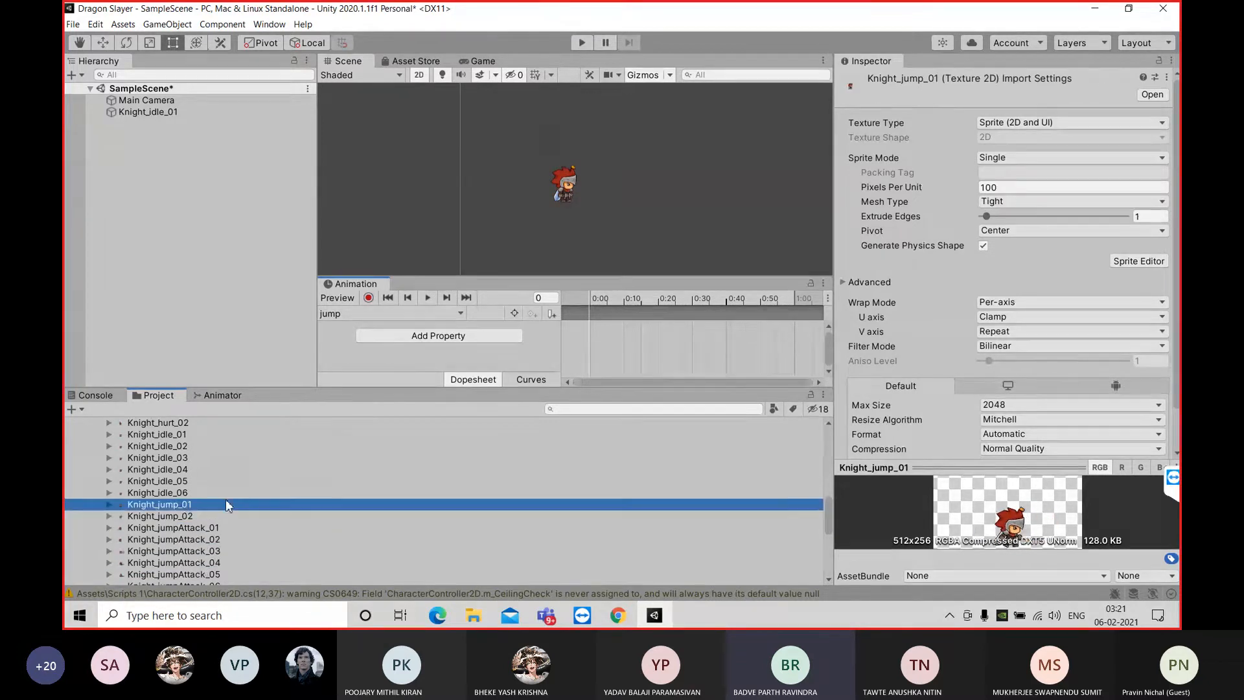
scroll(227, 500, up, 5)
scroll(232, 506, up, 3)
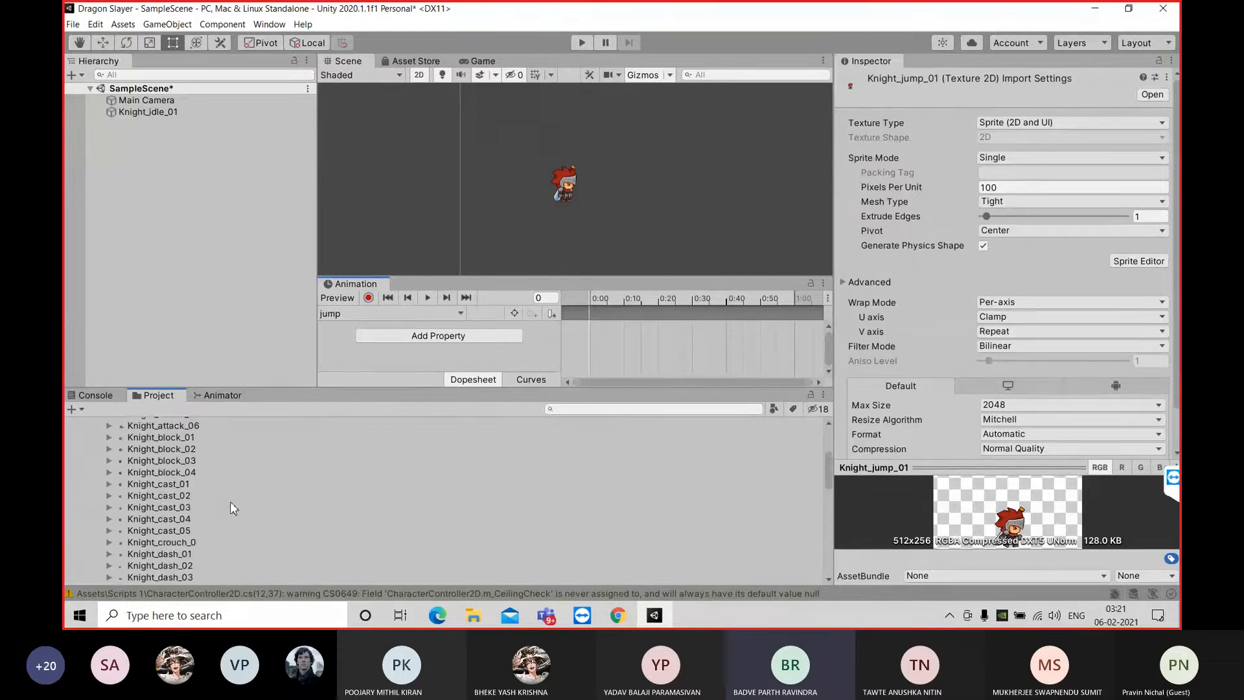
scroll(230, 502, down, 15)
scroll(230, 503, up, 8)
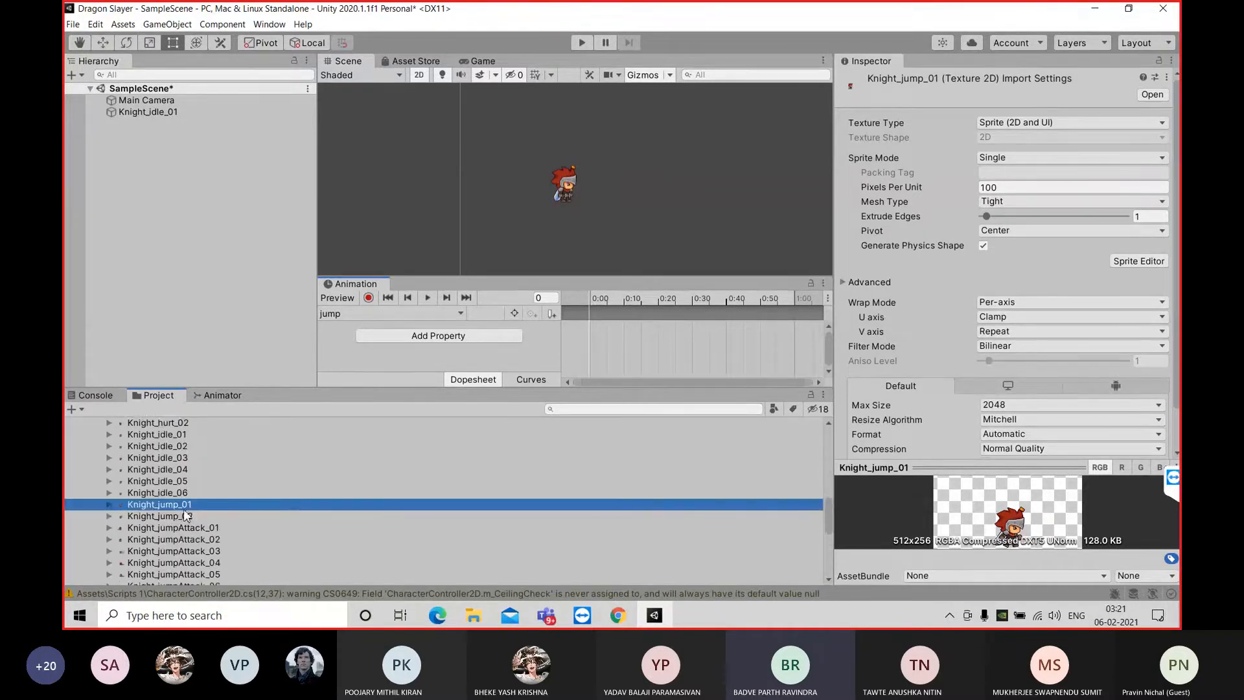
Add Knight_jump_01 and Knight_jump_02 to the jump clip, spread their two keyframes apart and preview the animation
shift+click(185, 515)
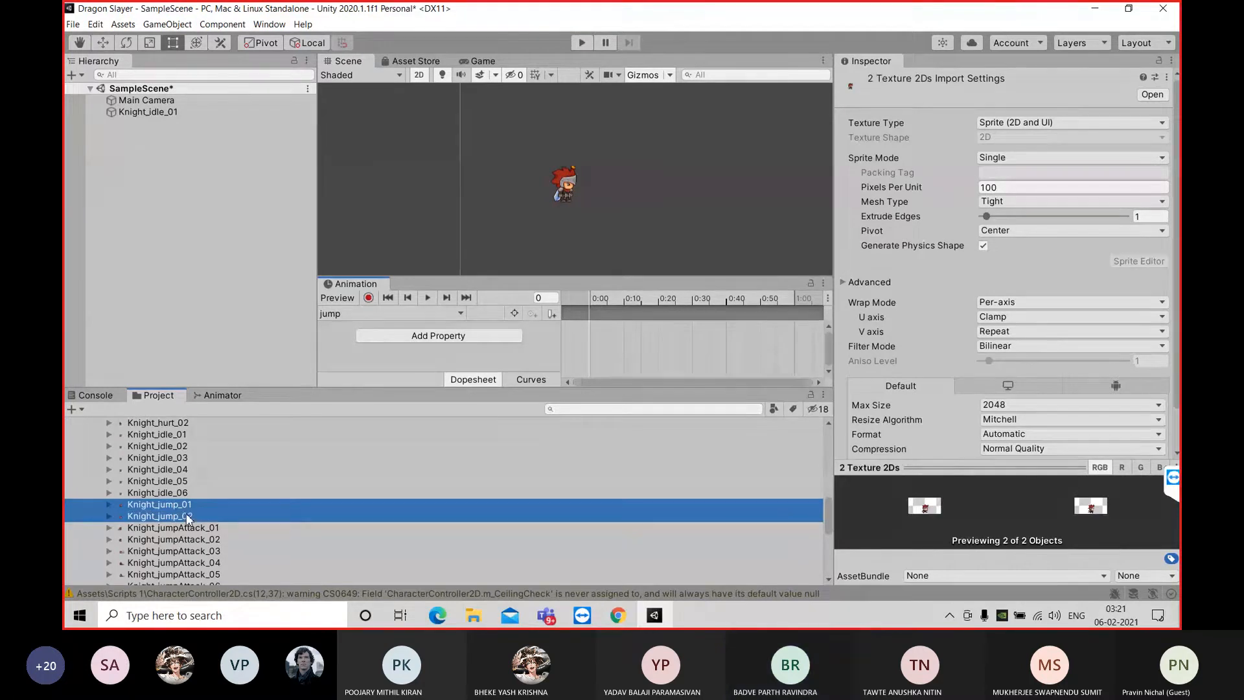
drag(185, 513, 667, 340)
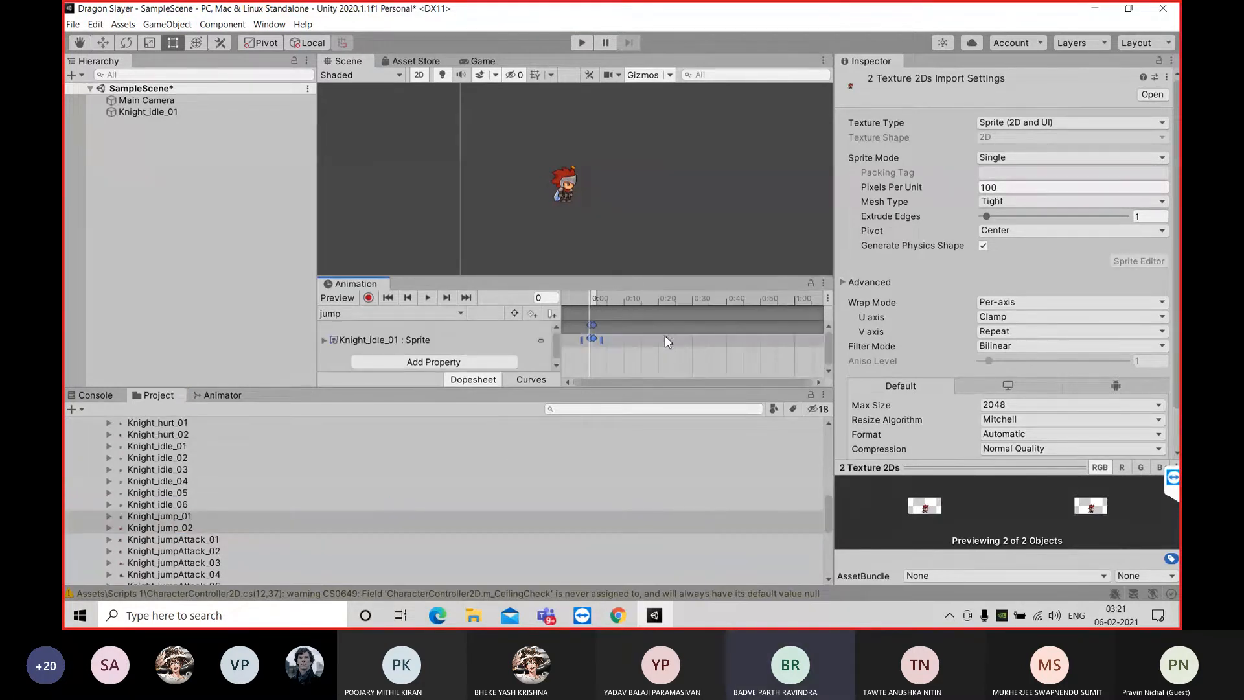
drag(601, 339, 623, 339)
click(427, 298)
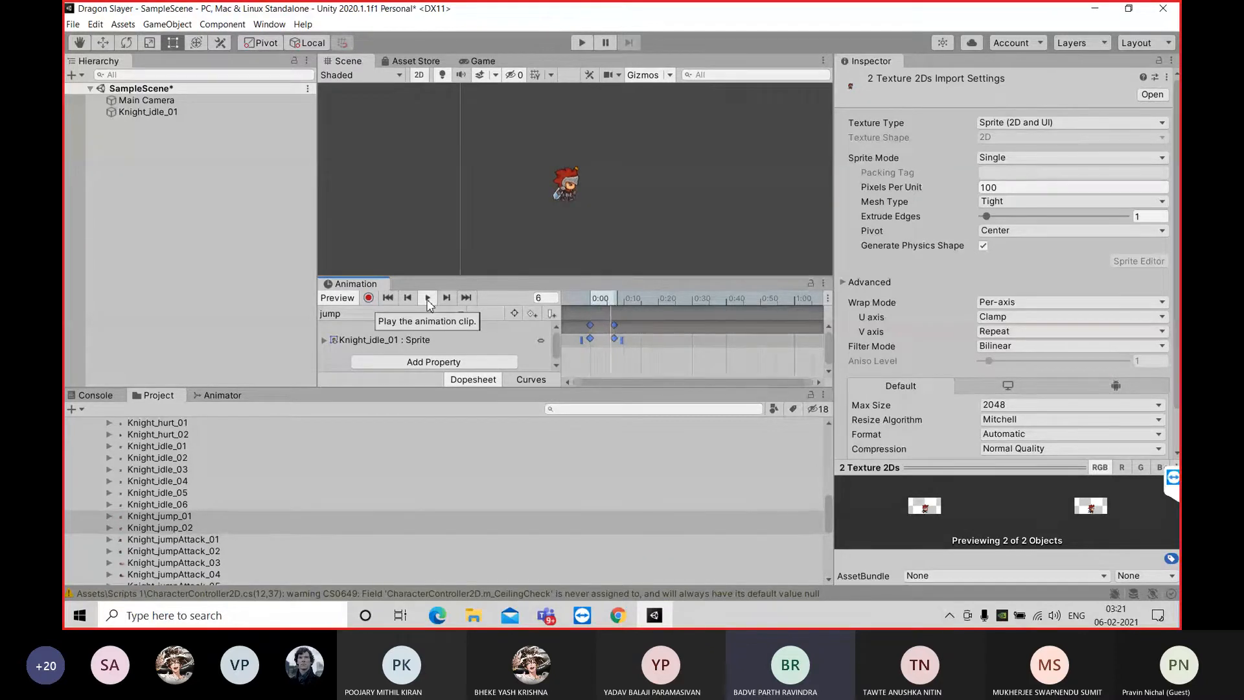
click(426, 298)
Squeeze the jump clip's two keyframes back together, look through the other knight sprites and delete both keyframes
drag(615, 339, 592, 340)
scroll(260, 556, down, 3)
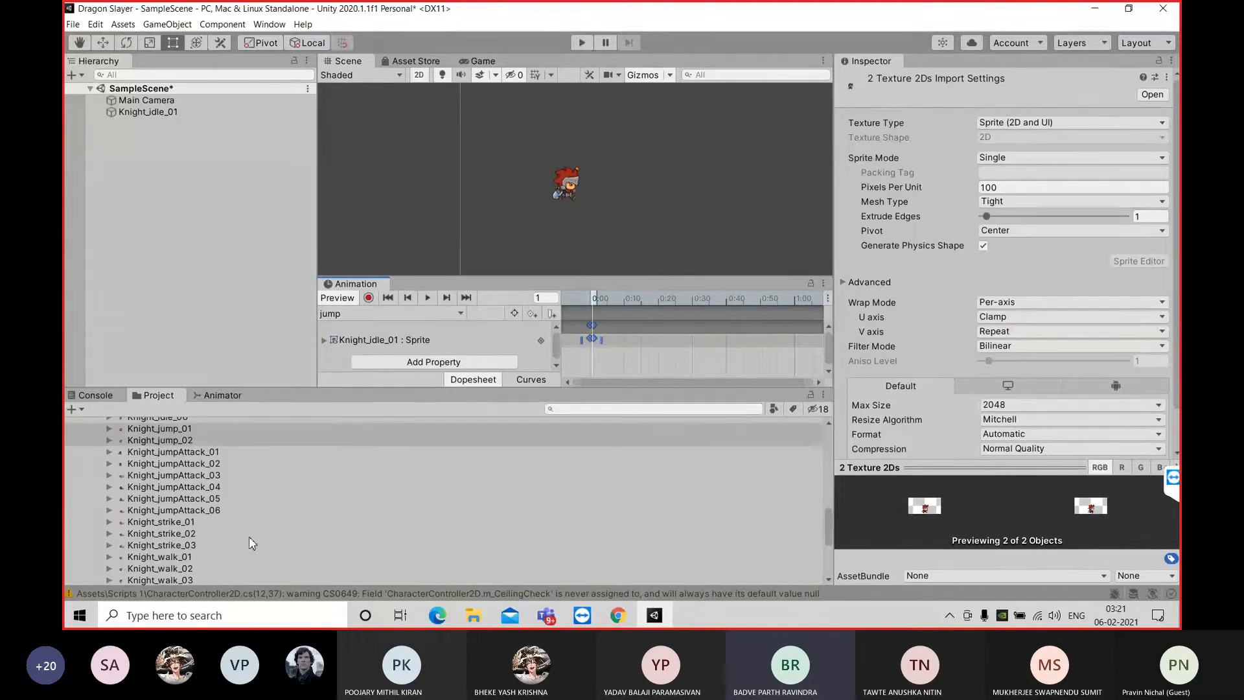
scroll(250, 528, down, 2)
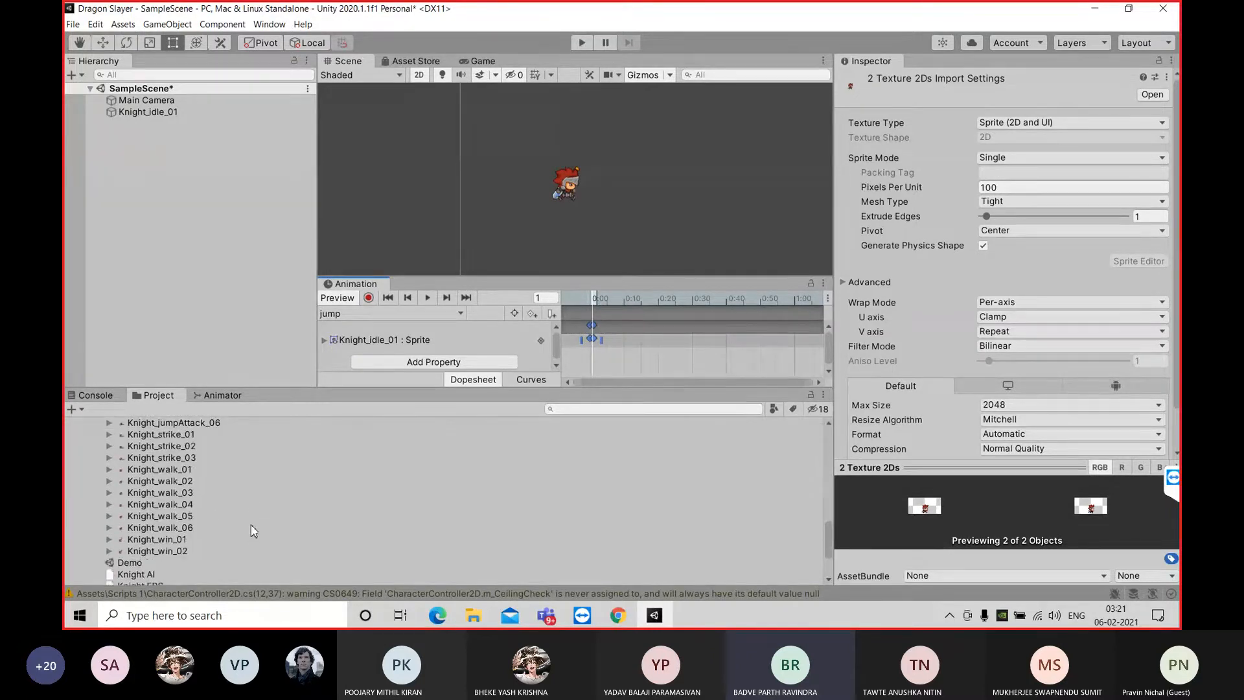
scroll(251, 526, up, 2)
scroll(254, 530, up, 3)
scroll(254, 528, up, 3)
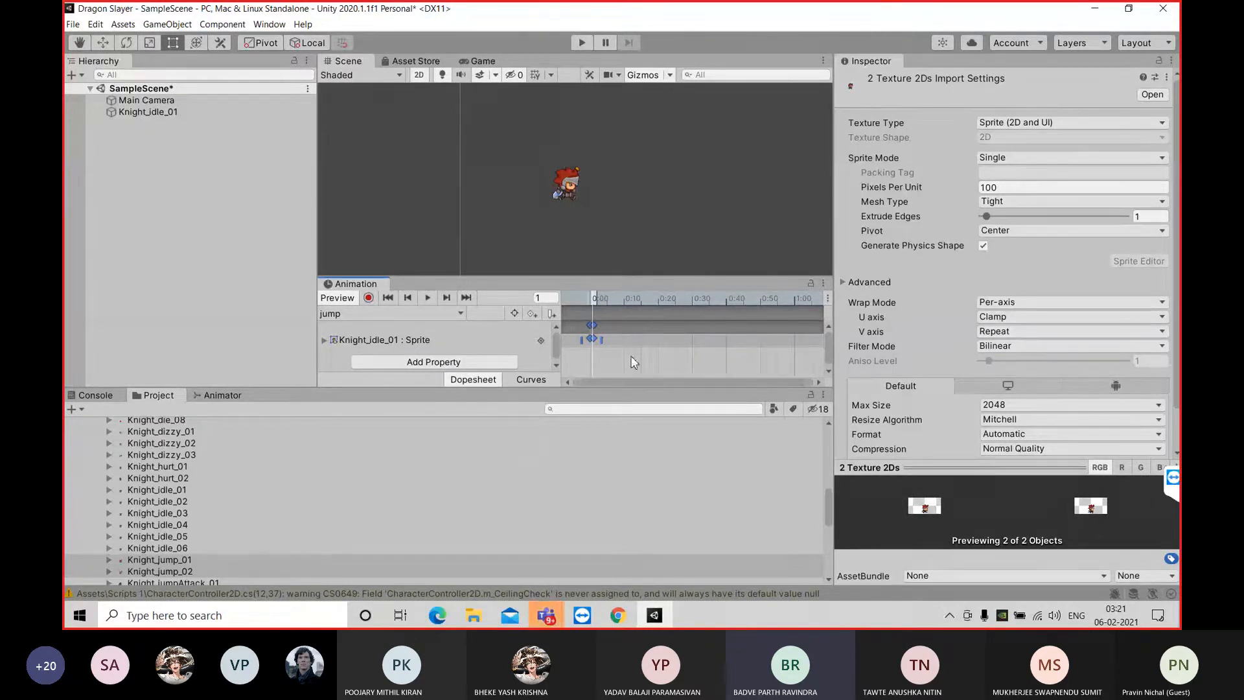
right_click(592, 339)
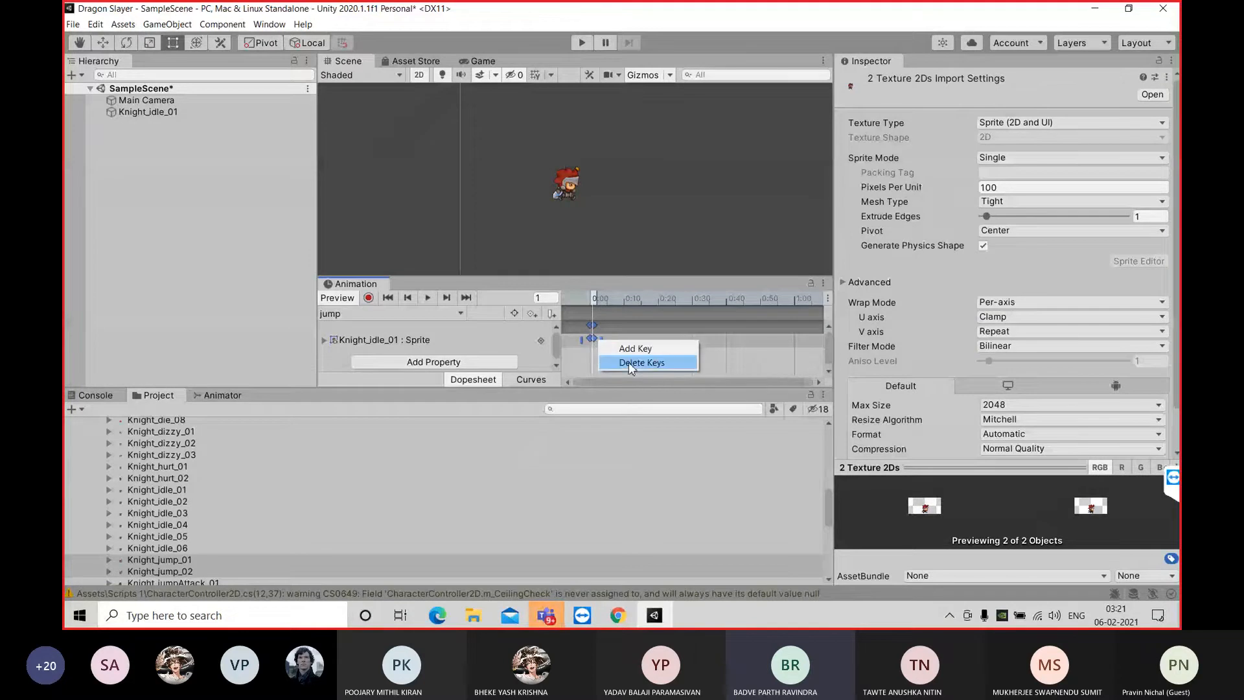
click(629, 364)
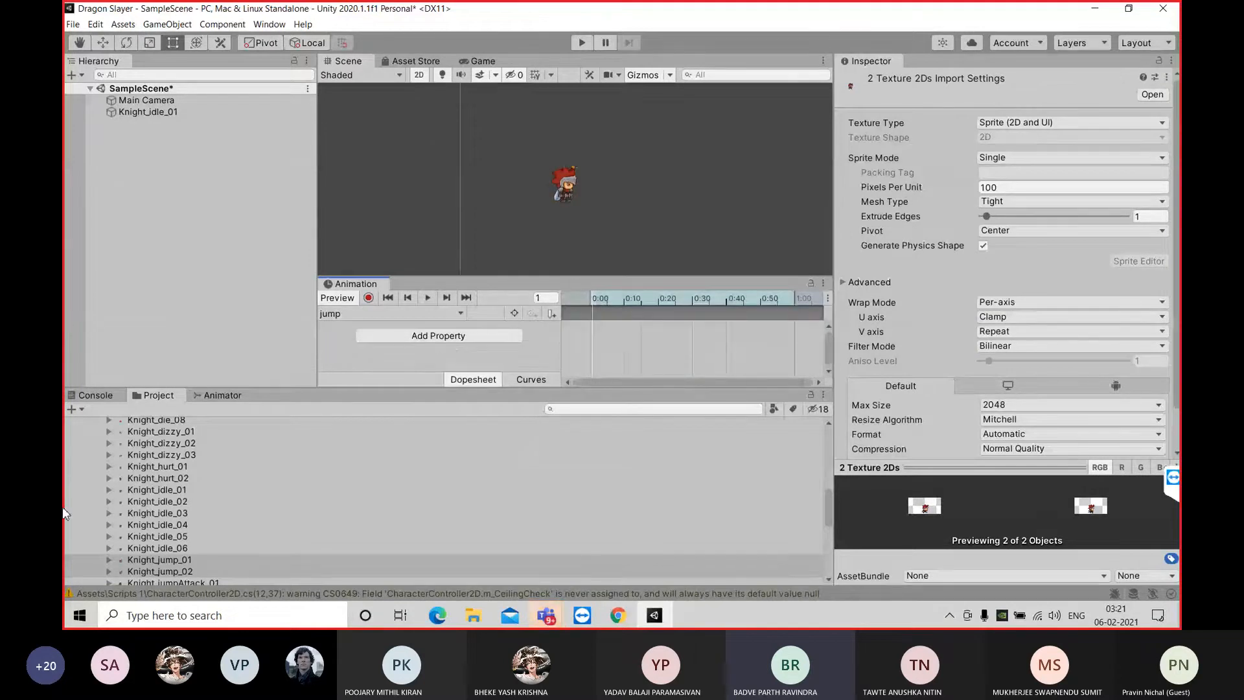
Place Knight_jumpAttack_01 through Knight_jumpAttack_06 in the jump clip, spread from 0:00 to 0:30, and preview the animation
scroll(196, 547, down, 3)
click(200, 494)
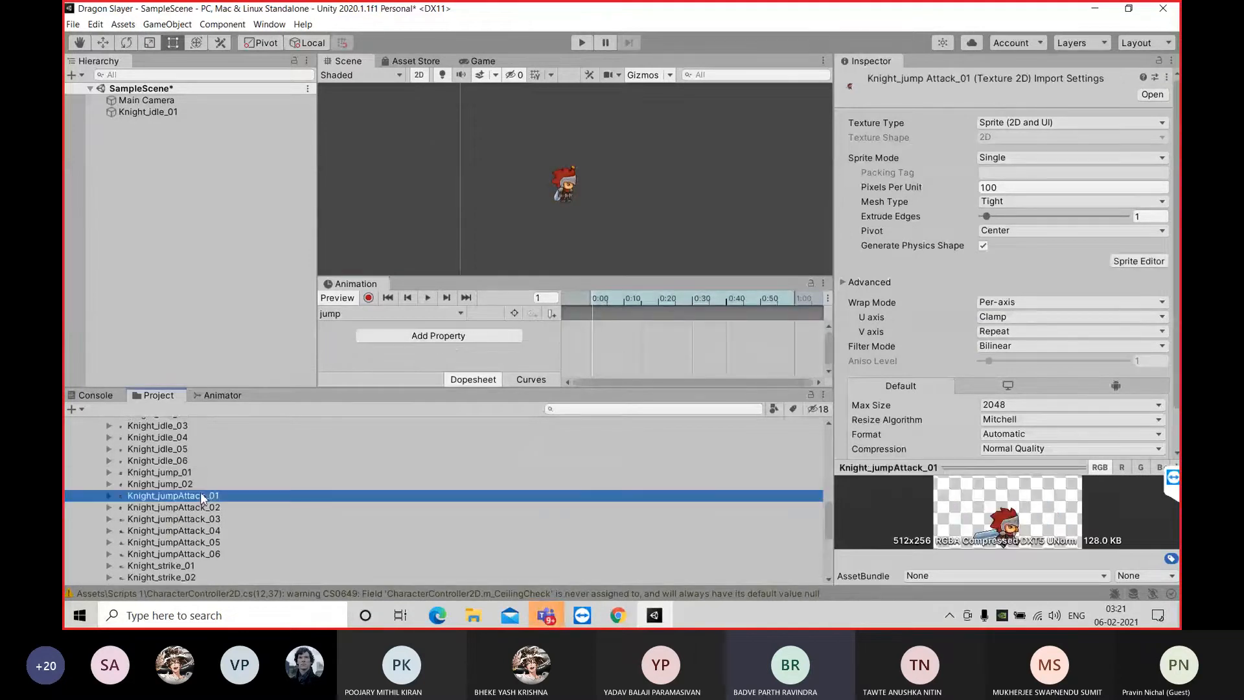
shift+click(217, 558)
drag(217, 558, 700, 336)
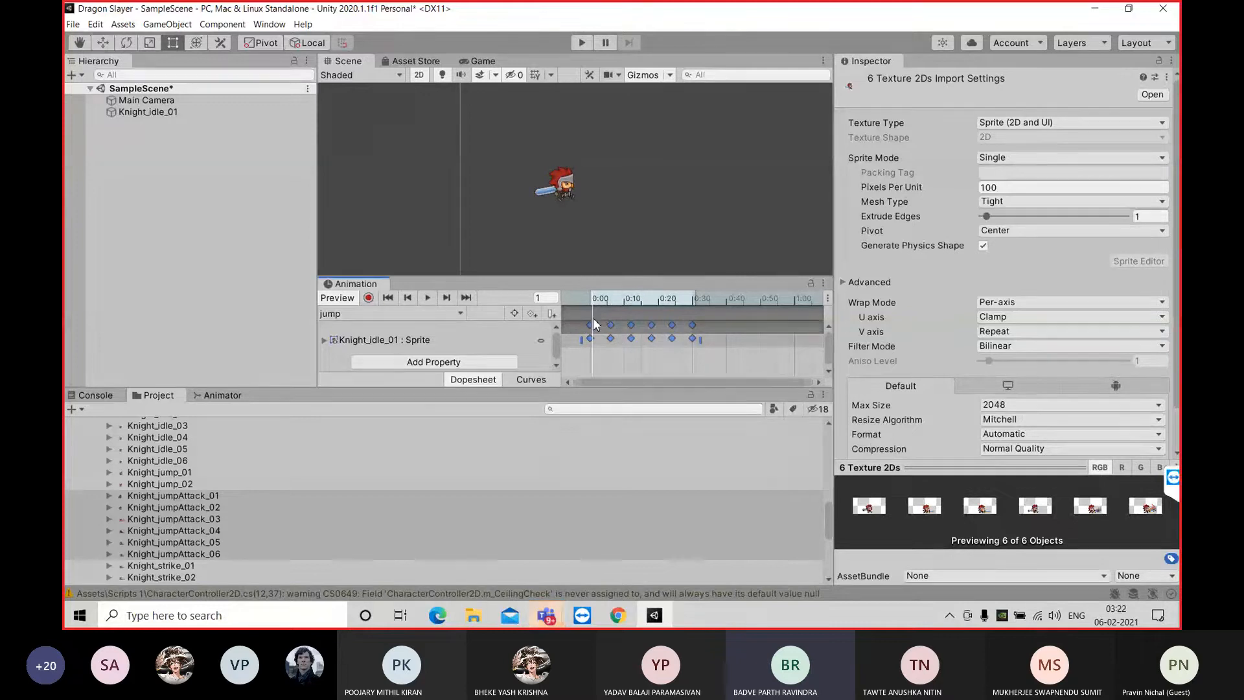
click(389, 300)
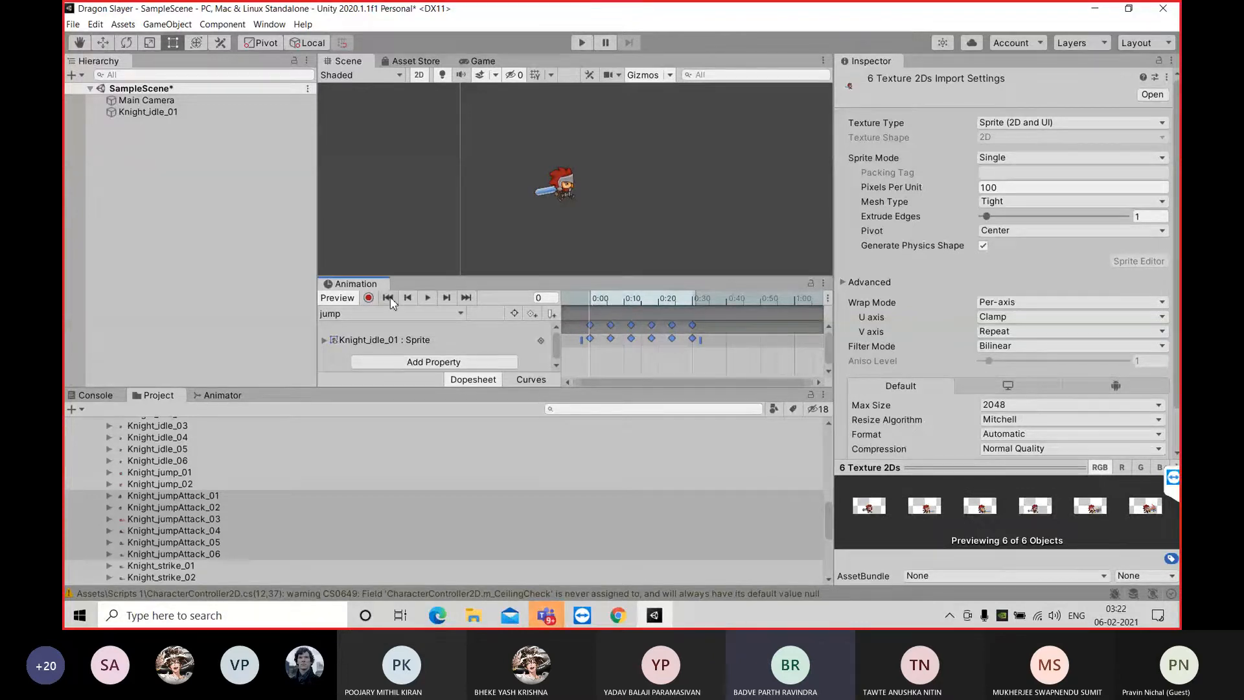
click(428, 298)
click(387, 299)
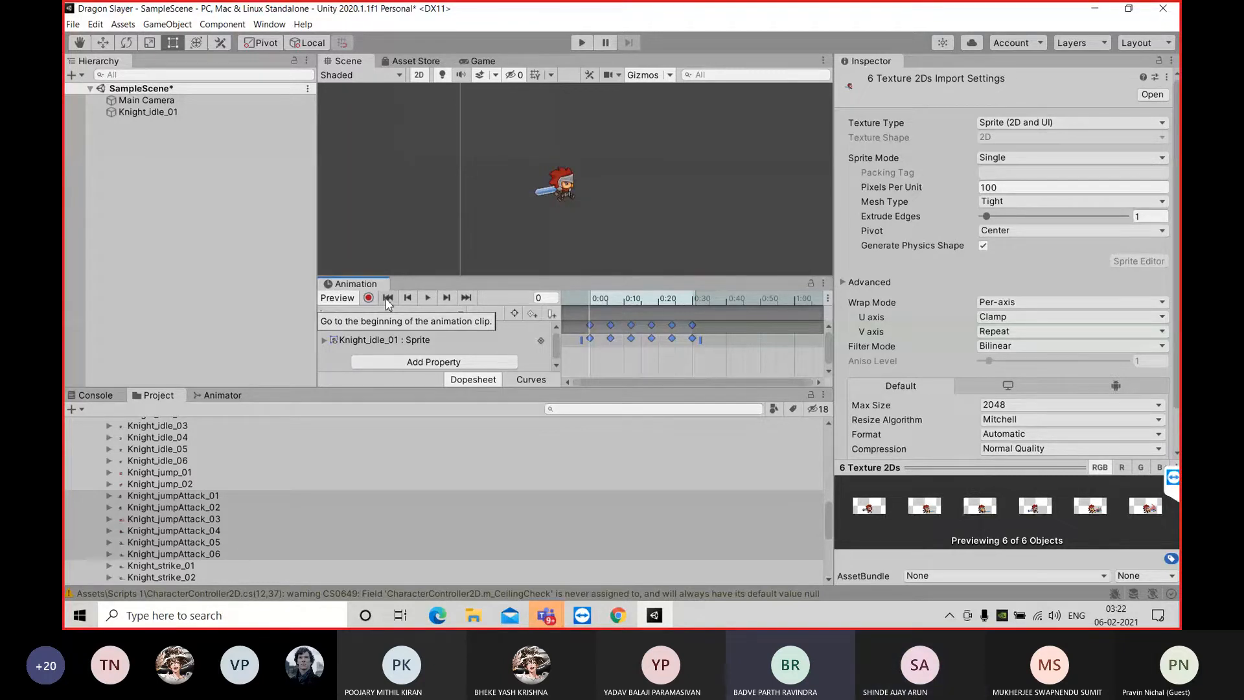
Compress the six jumpAttack keyframes to end at about 0:10 and delete them all from the jump clip
click(432, 315)
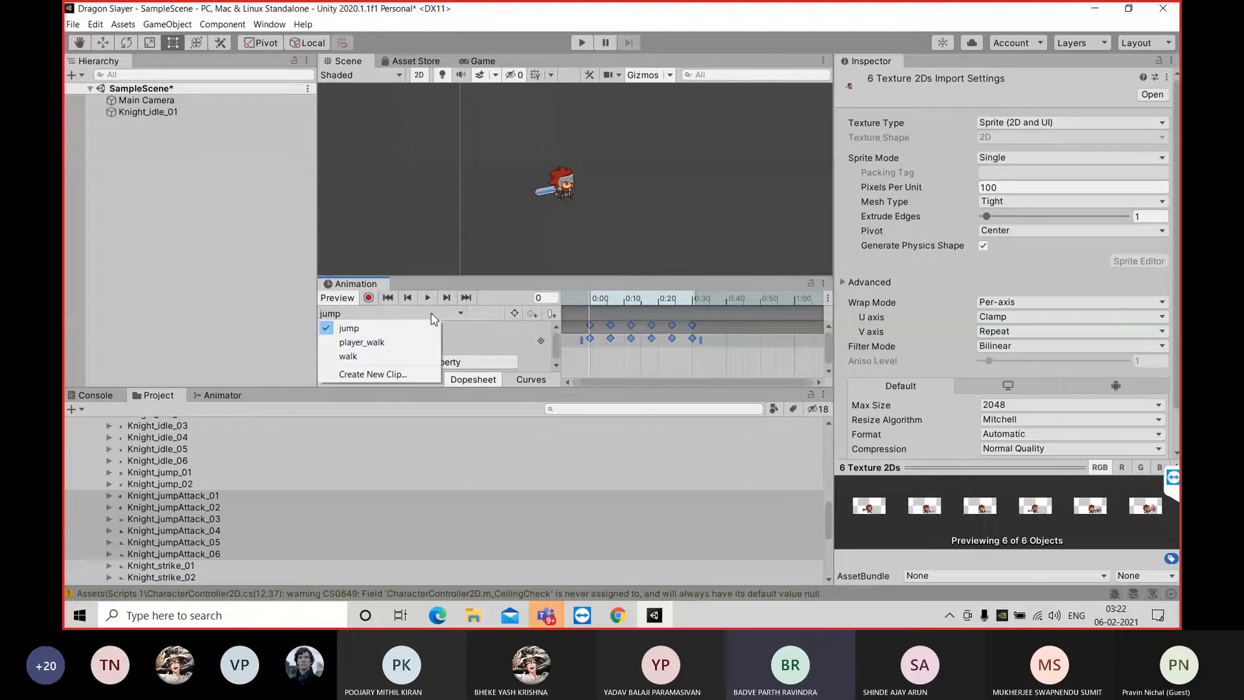
click(661, 342)
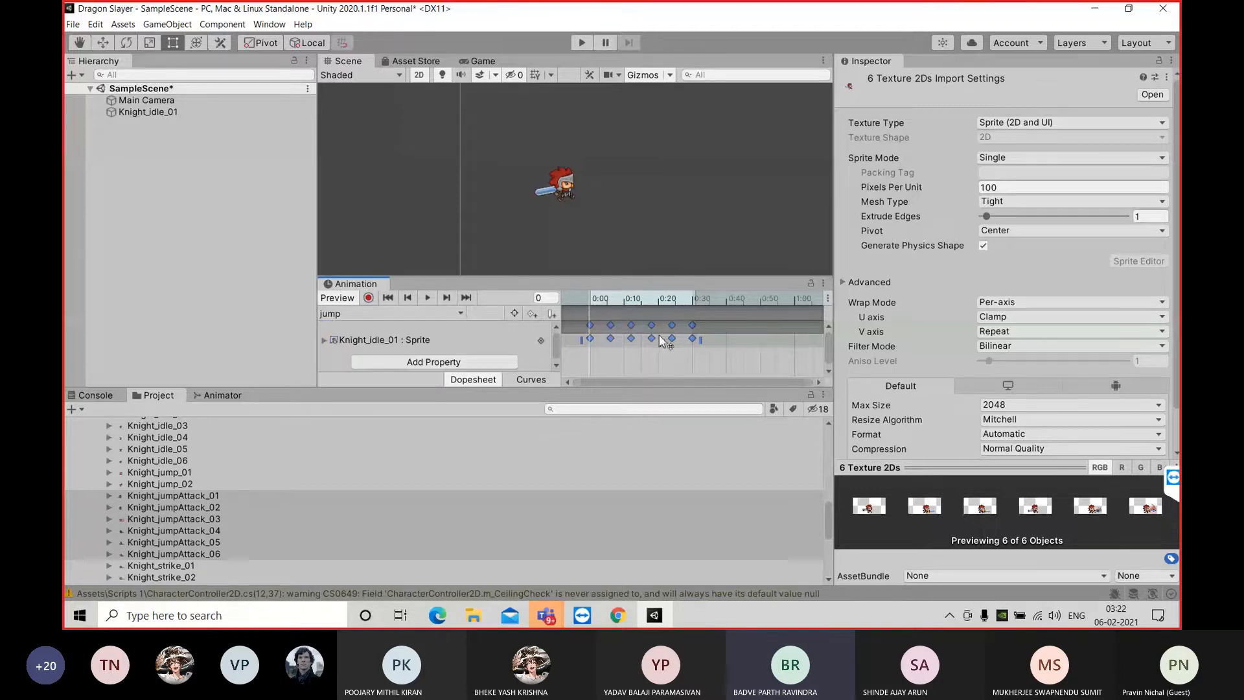
drag(701, 339, 633, 339)
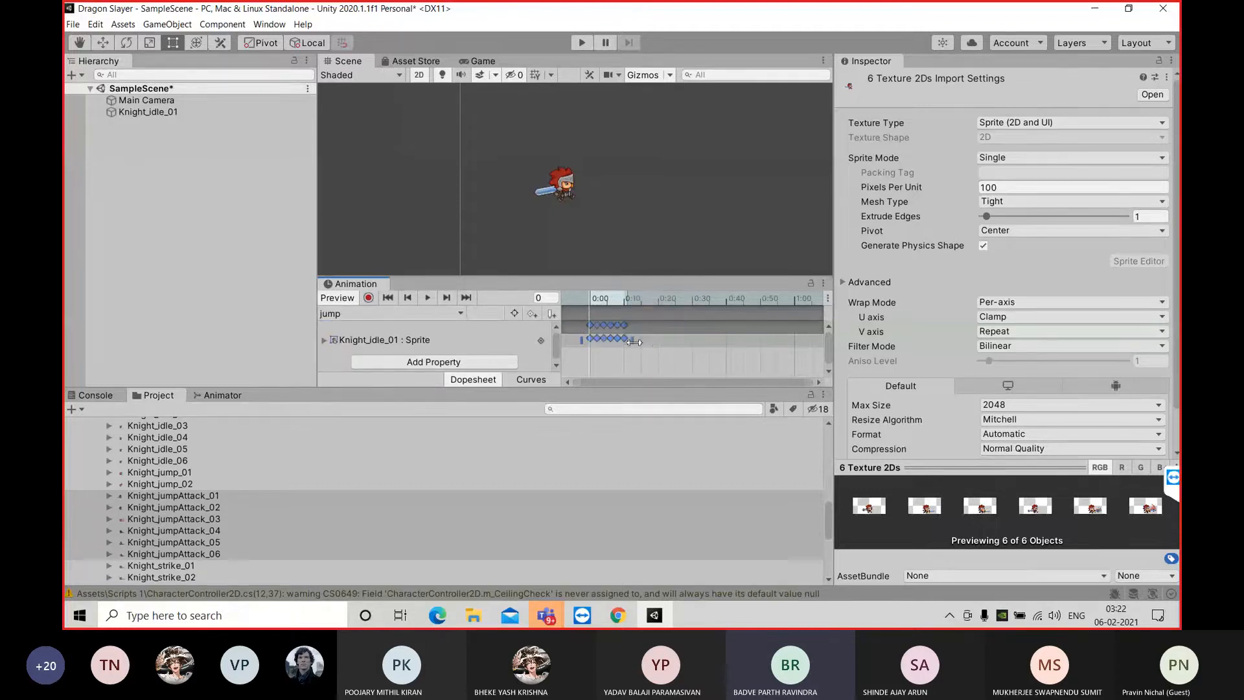
right_click(608, 343)
click(632, 358)
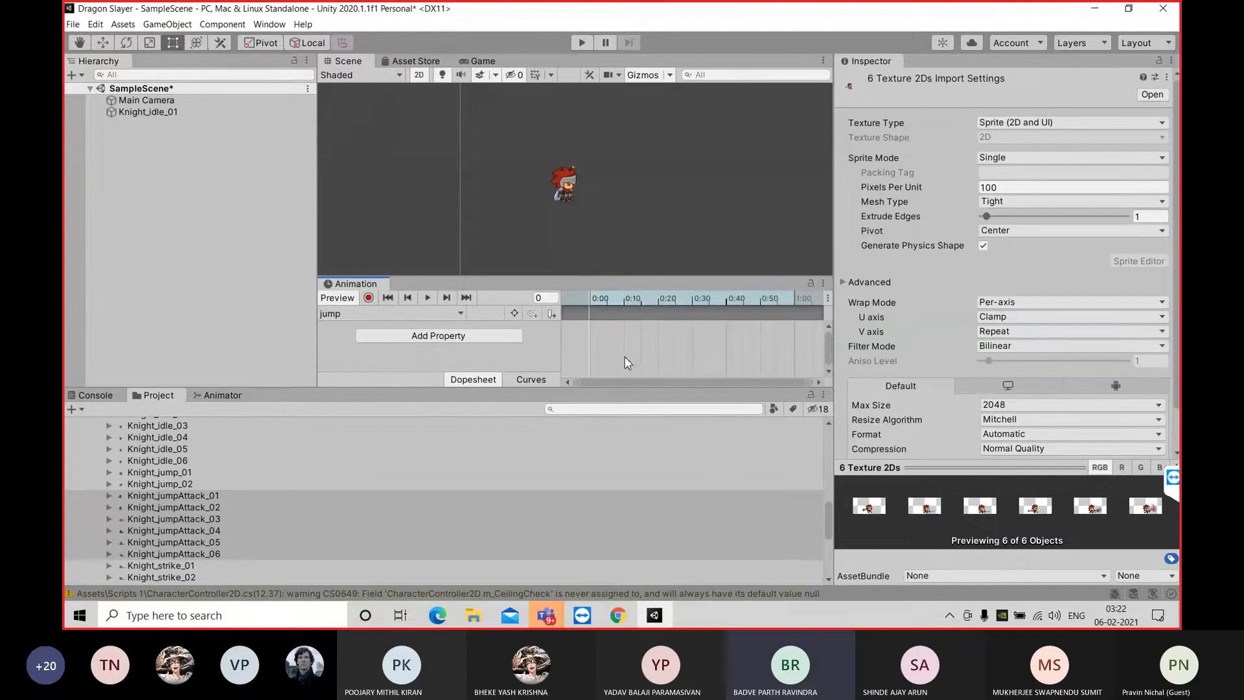
Start creating a new animation clip and delete the existing jump.anim file from the Character_anim folder
click(395, 313)
click(383, 375)
click(242, 137)
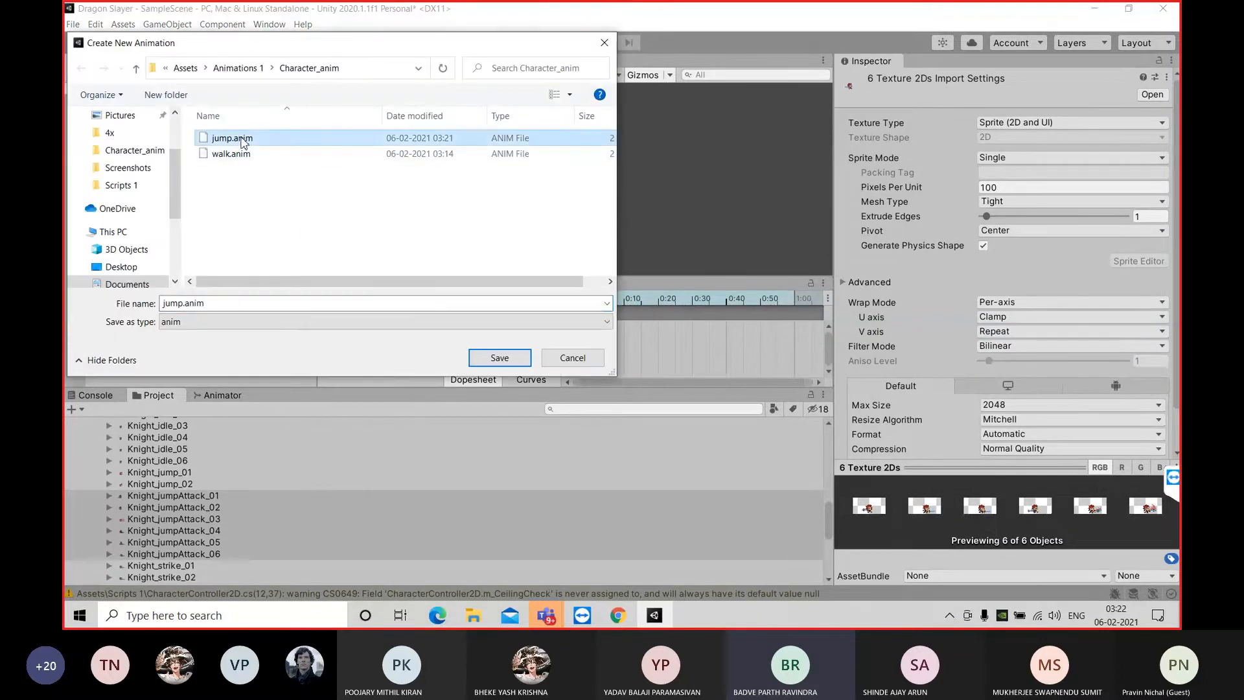
right_click(241, 138)
click(291, 405)
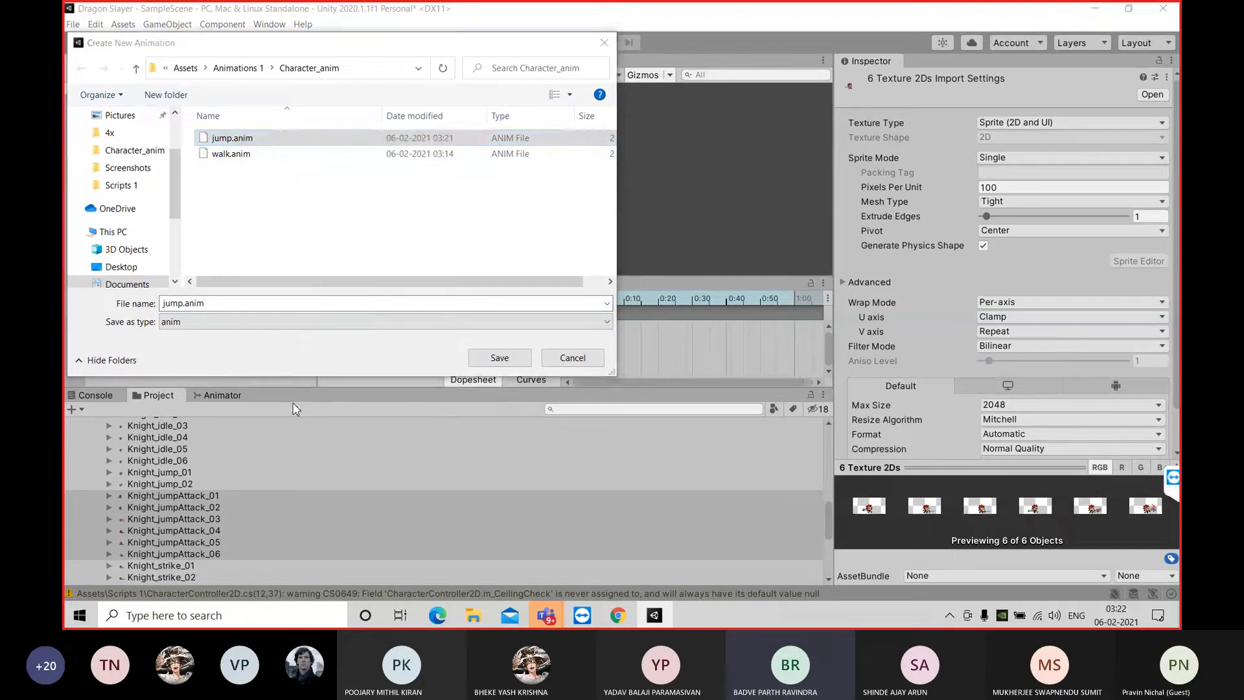
Name the new animation clip jump and save it in the Character_anim folder
click(265, 307)
click(264, 307)
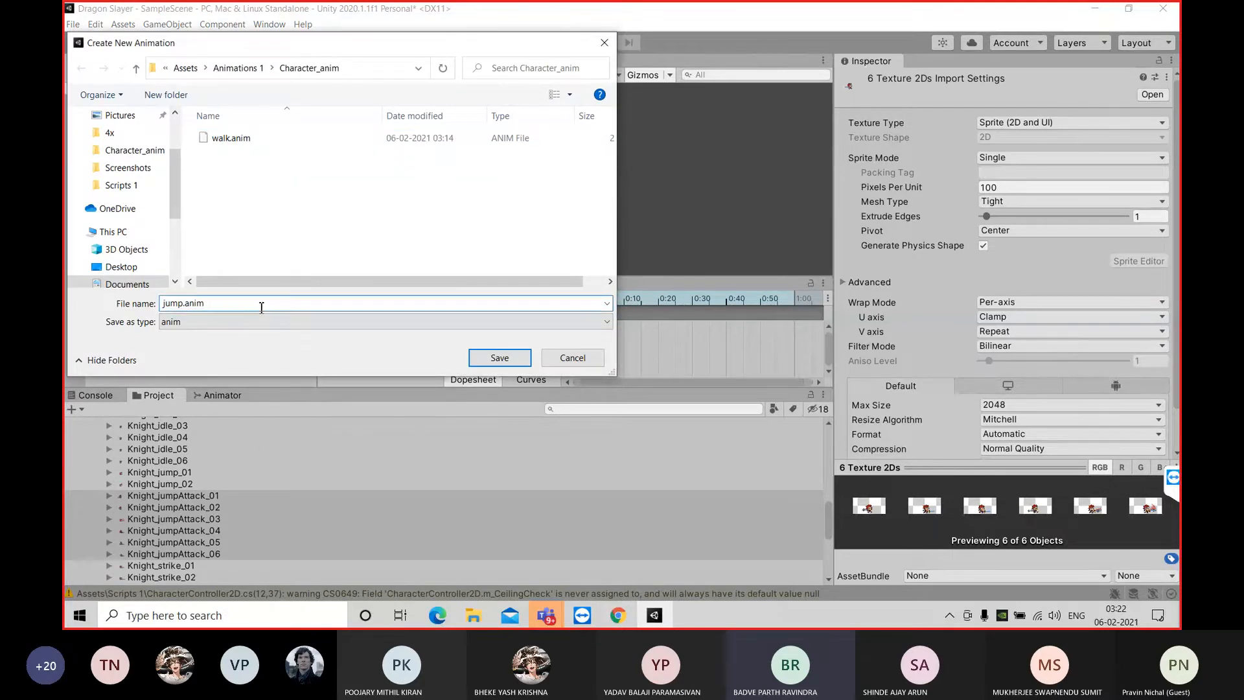
key(BackSpace)
key(BackSpace)
key(BackSpace)
key(BackSpace)
key(BackSpace)
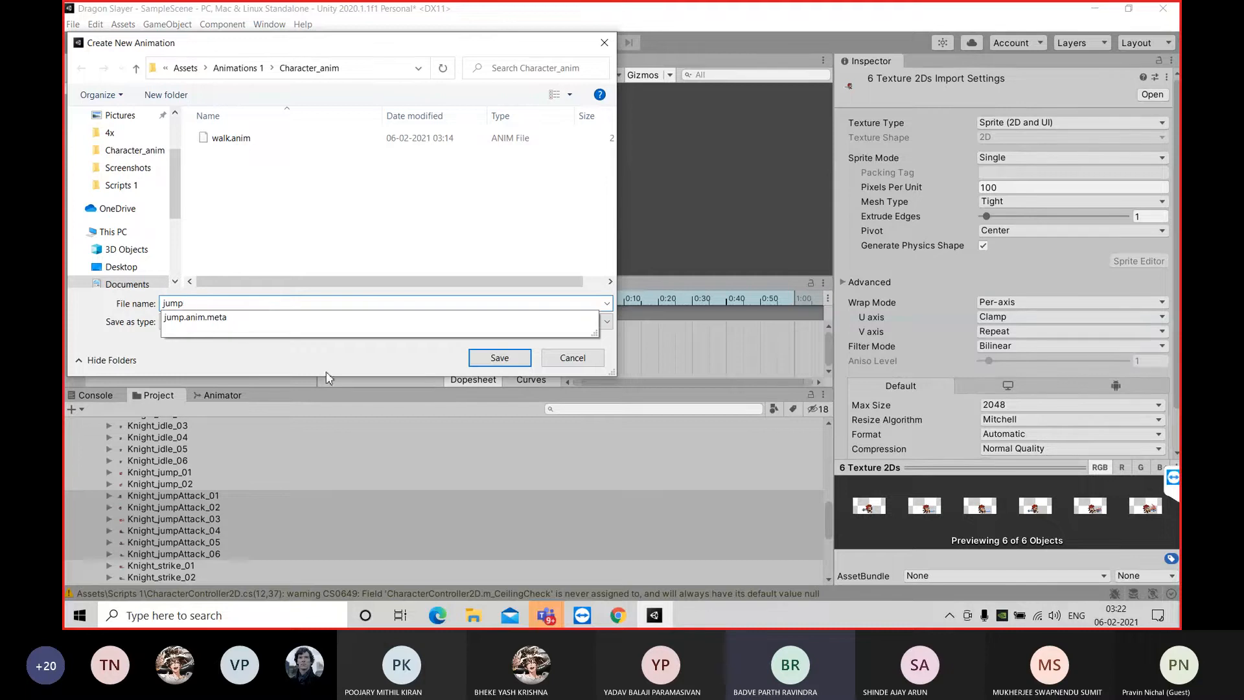
click(499, 358)
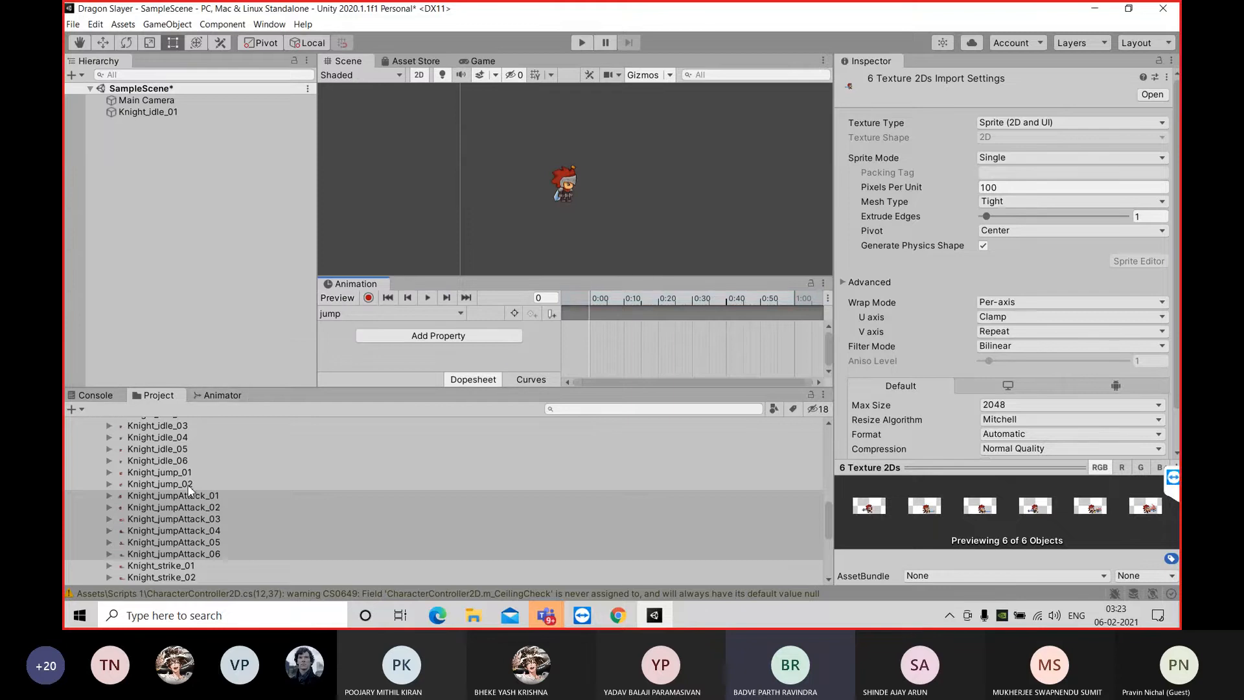
Add the six Knight_jumpAttack sprites to the recreated jump clip, stretch their keyframes to 0:30 and play the animation
click(202, 497)
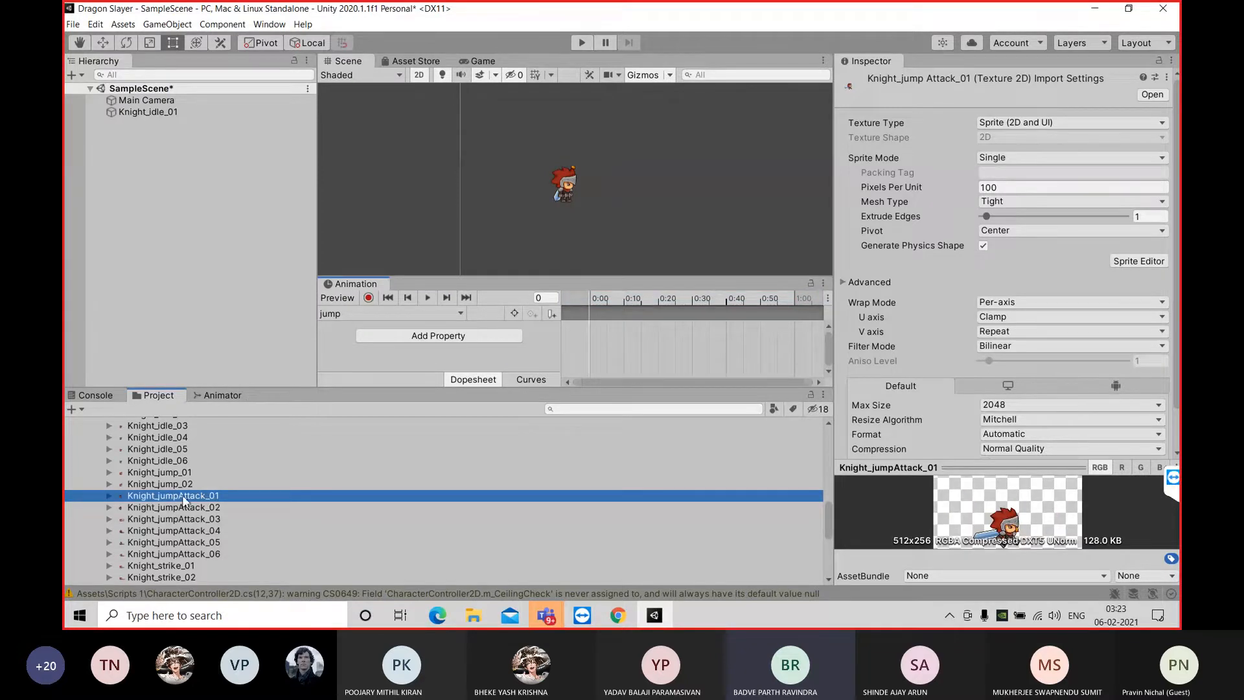
shift+click(216, 554)
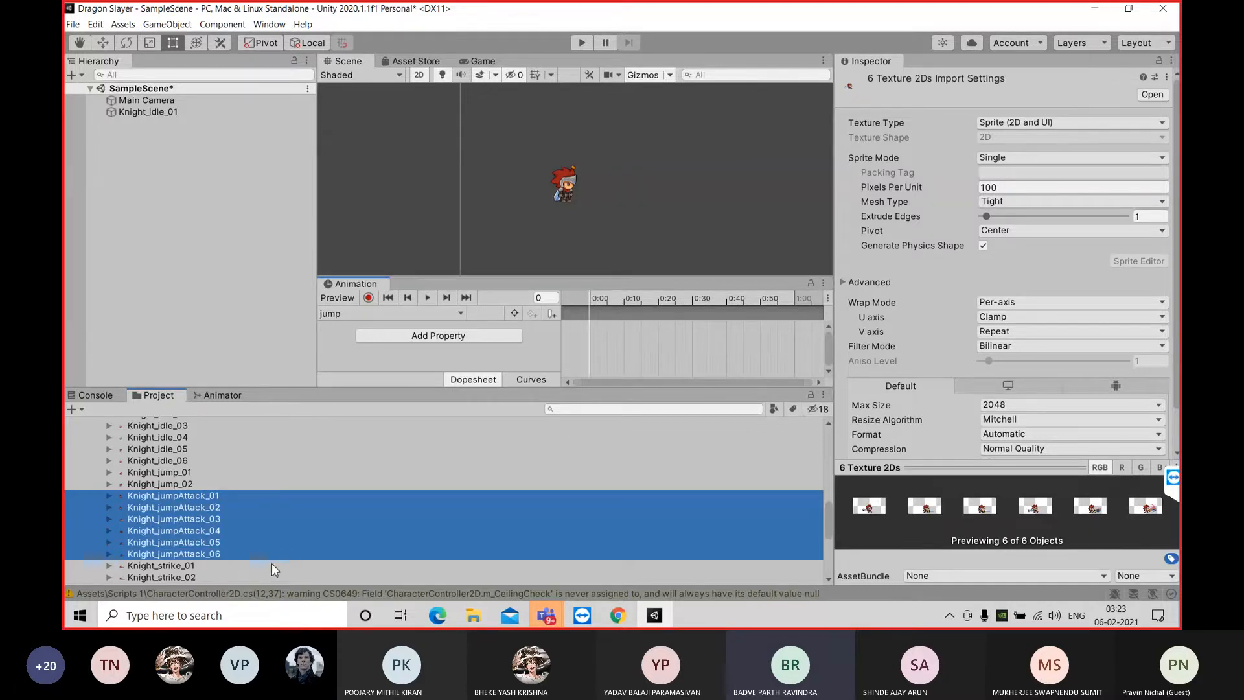
drag(321, 510, 624, 332)
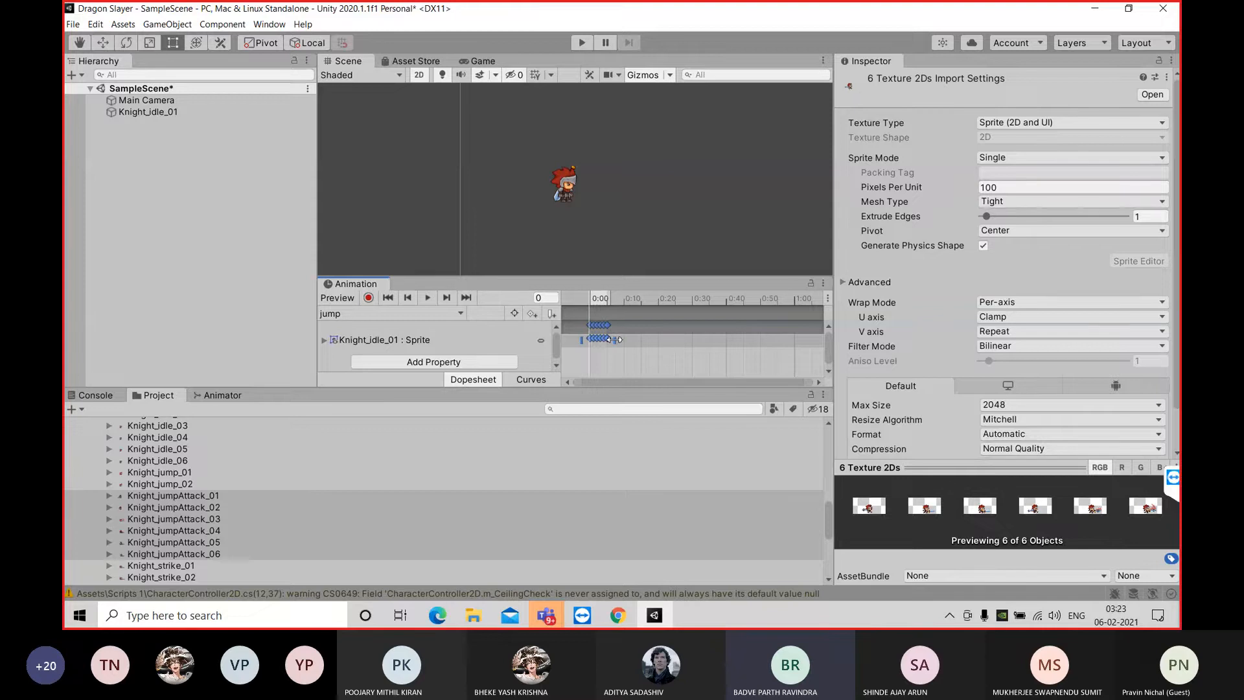
drag(614, 340, 702, 336)
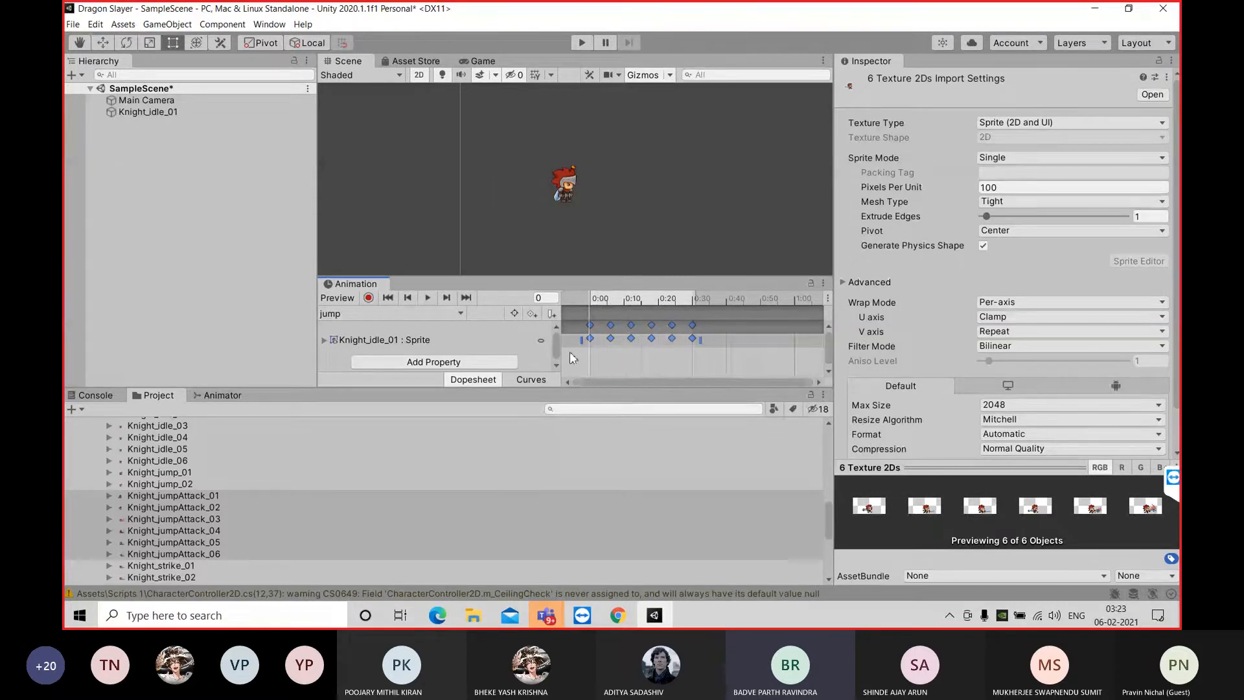
click(427, 298)
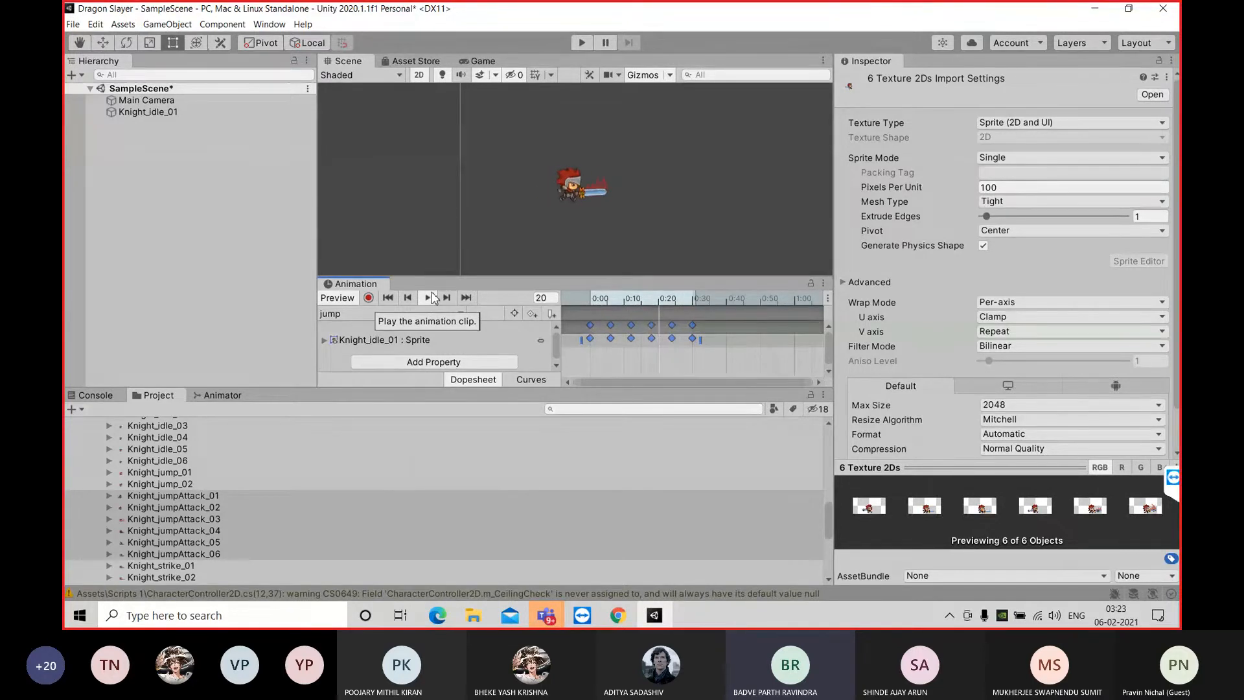
click(429, 297)
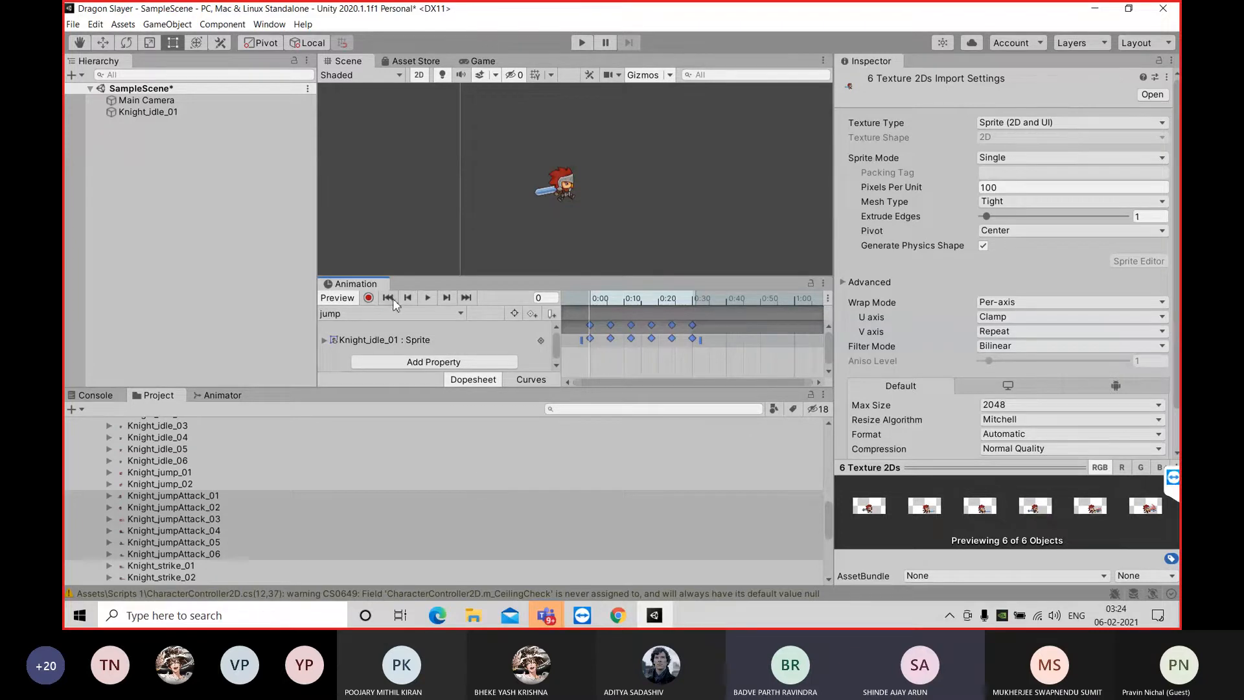
Begin another new animation clip and remove the jump.anim file from the Character_anim folder
click(402, 315)
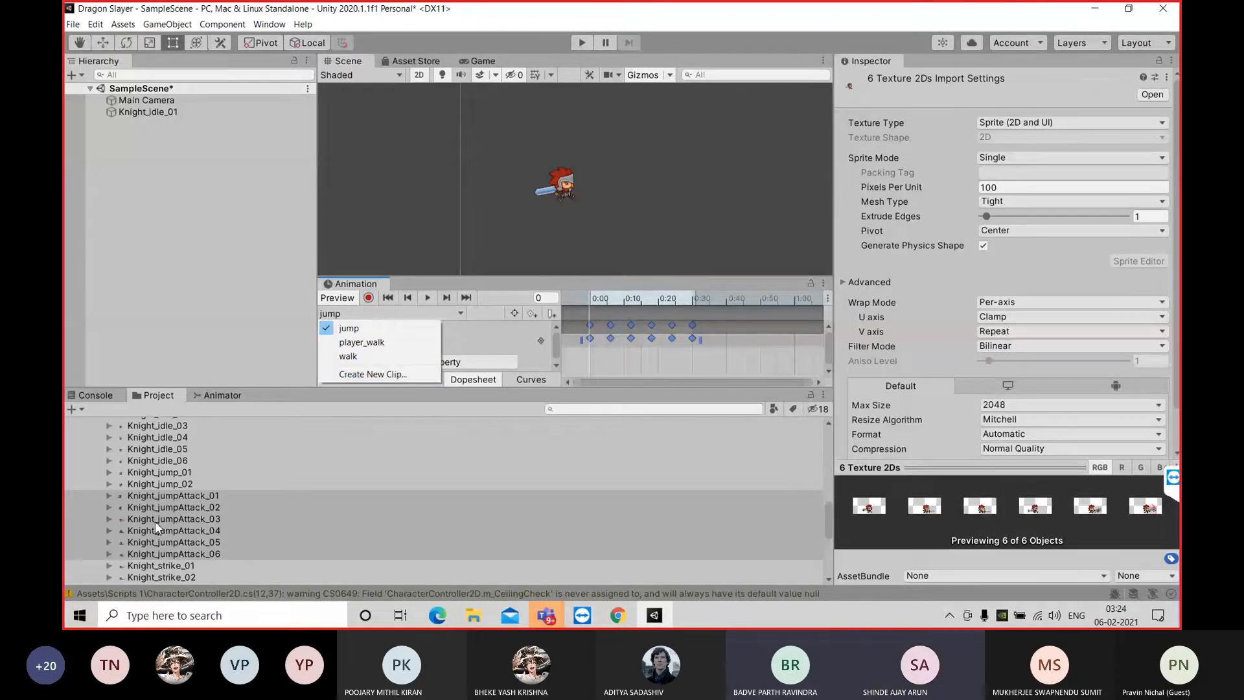
click(402, 374)
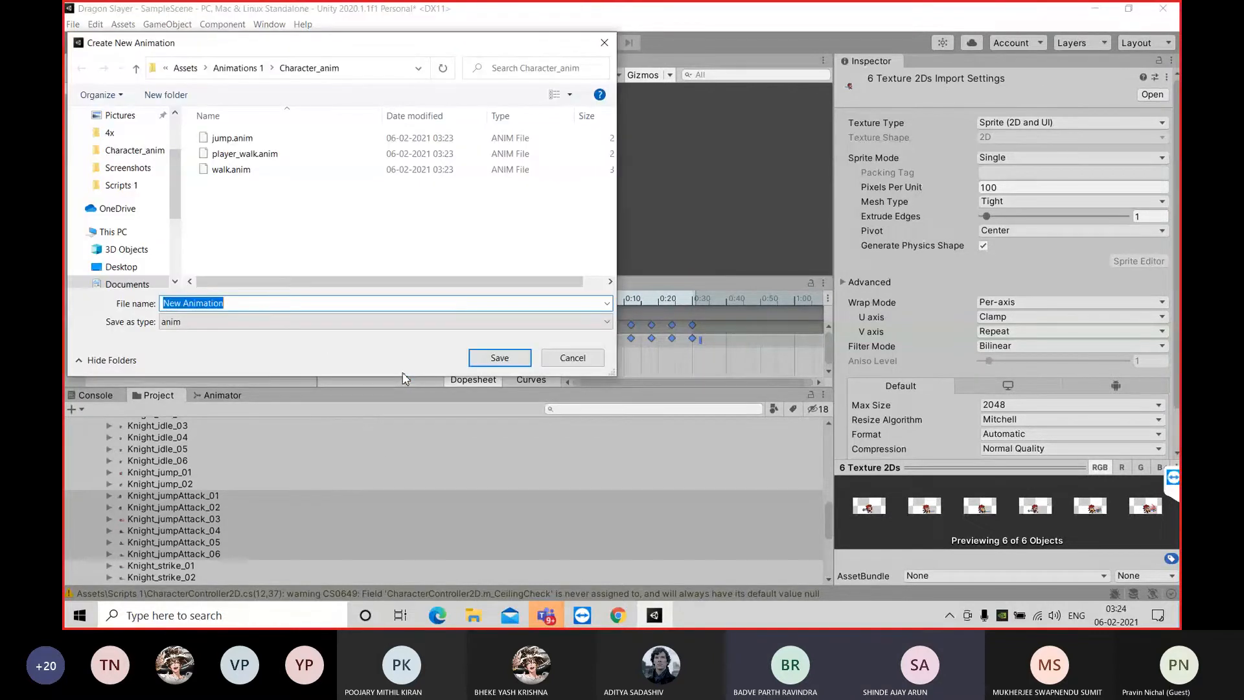
click(263, 304)
drag(234, 305, 154, 304)
click(239, 138)
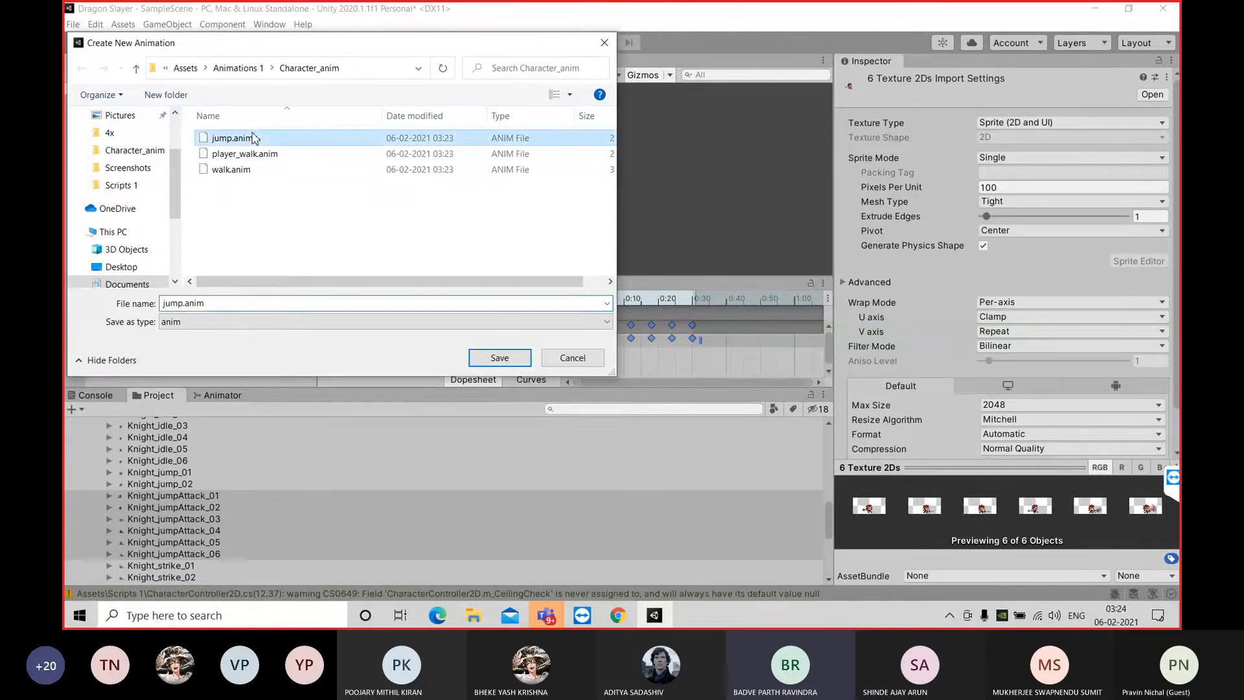
right_click(254, 140)
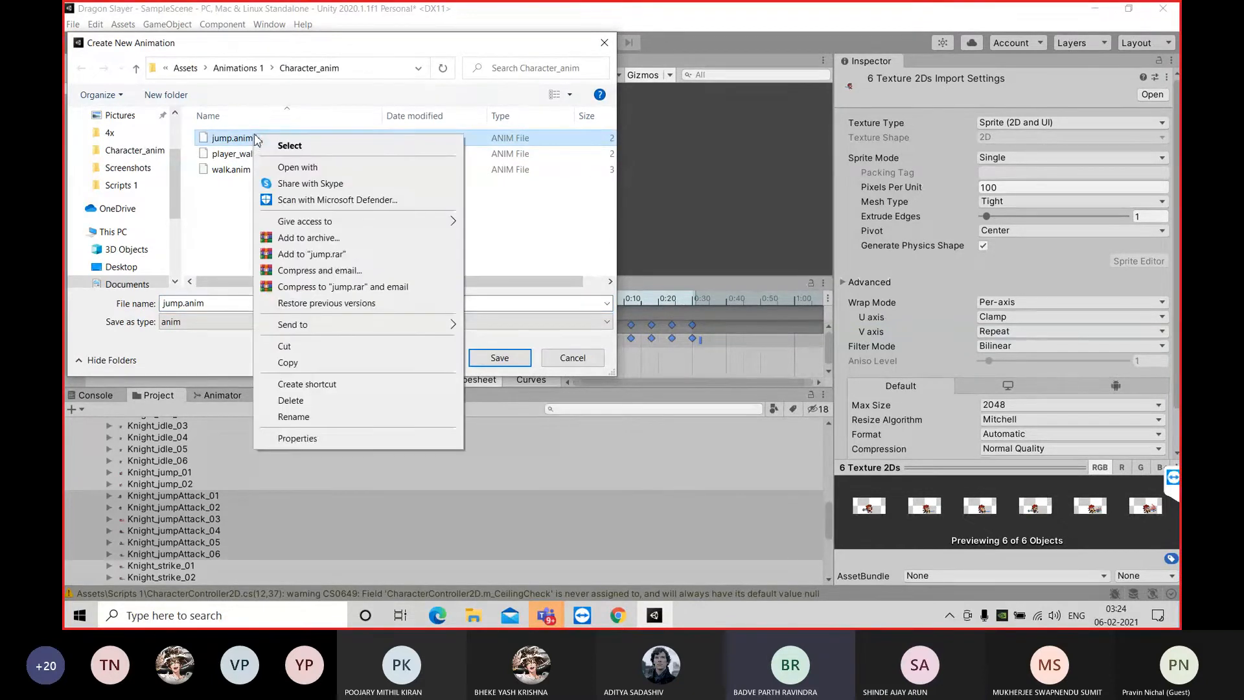
click(302, 402)
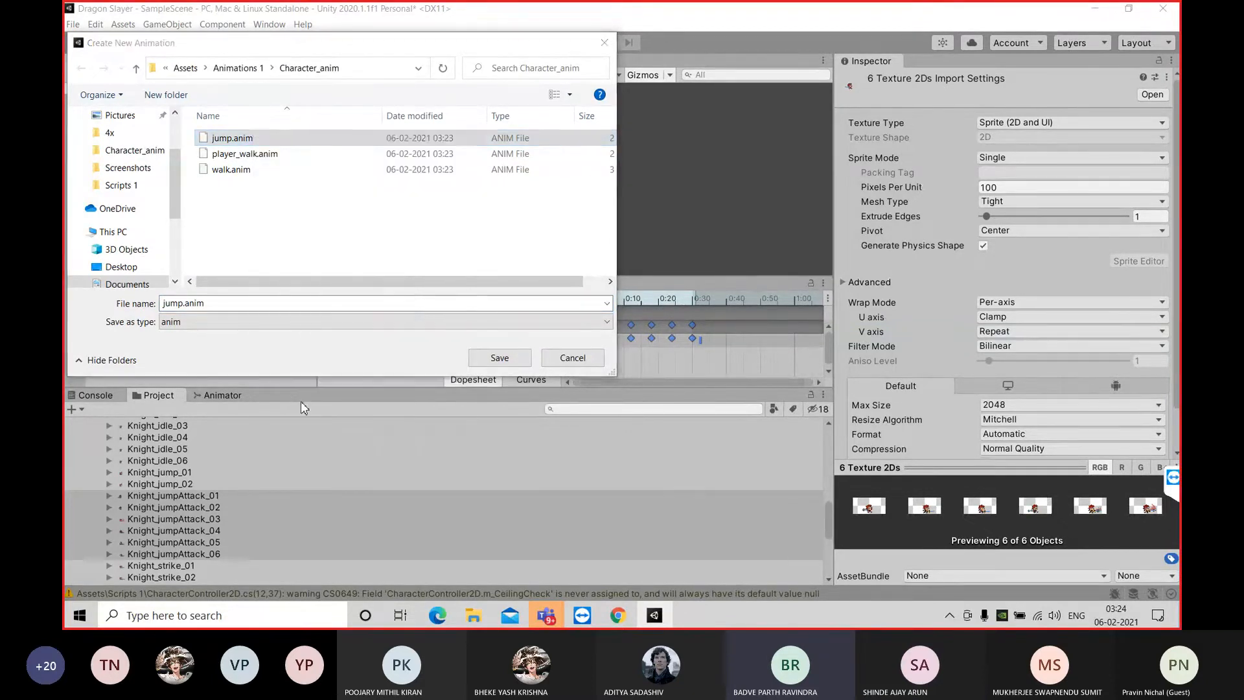
Name the replacement animation clip jump and save it in the Character_anim folder
click(228, 307)
key(BackSpace)
text(jump)
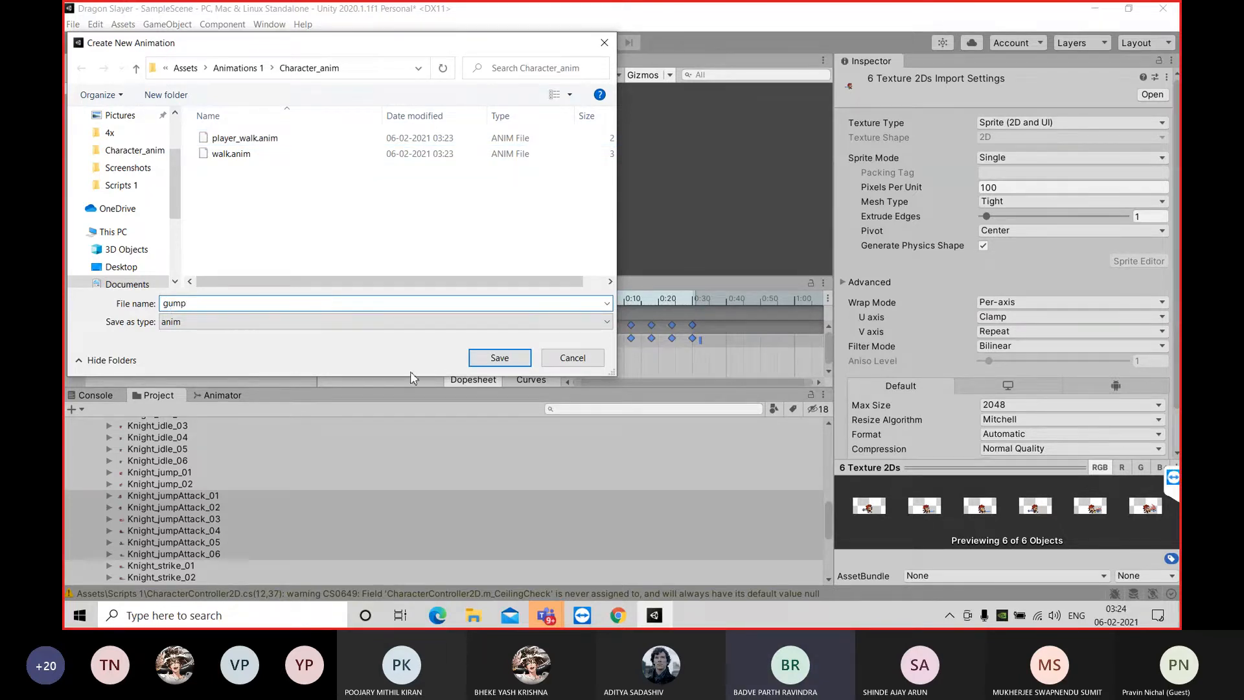
key(BackSpace)
key(BackSpace)
key(BackSpace)
key(BackSpace)
text(jump)
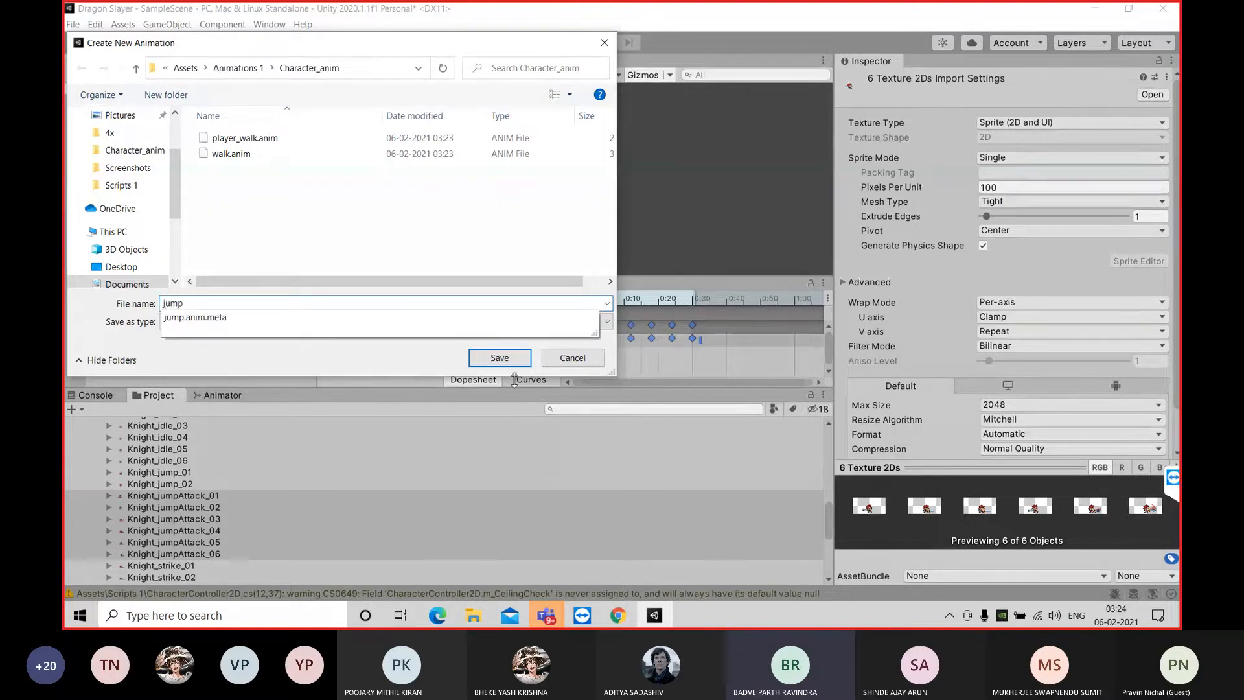
click(505, 361)
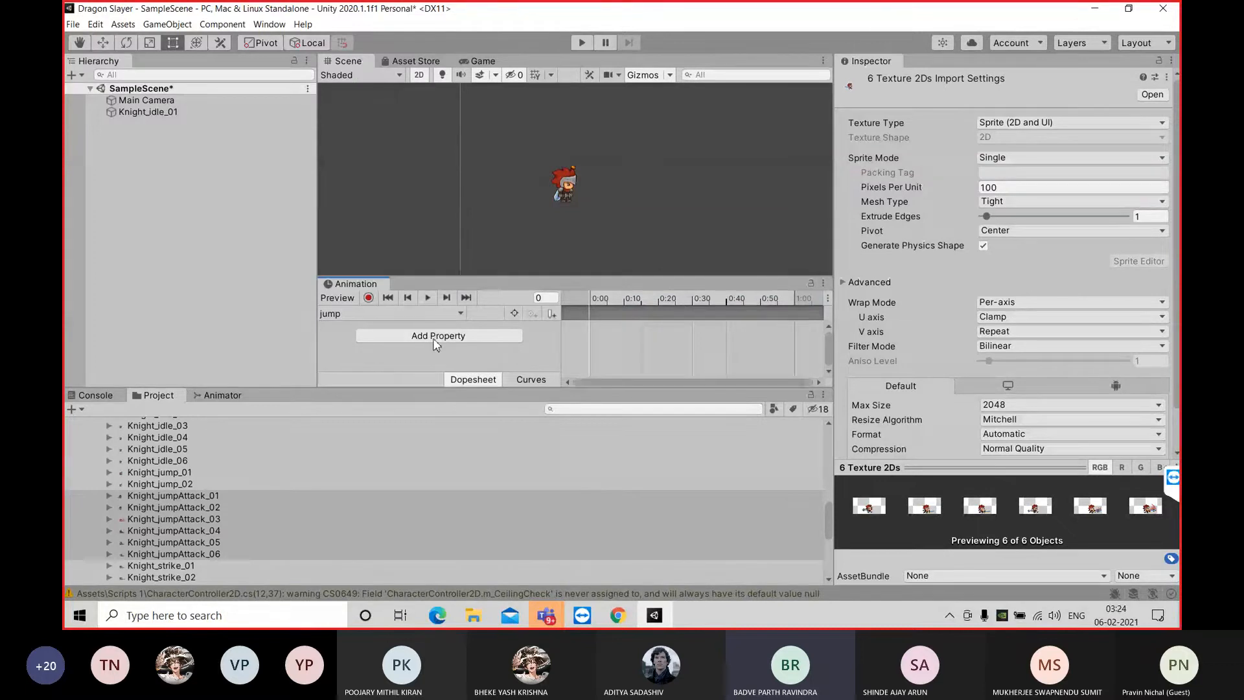
Add the six Knight_jumpAttack sprites to the jump clip, stretch their keyframes to 0:30 and preview the animation
click(164, 496)
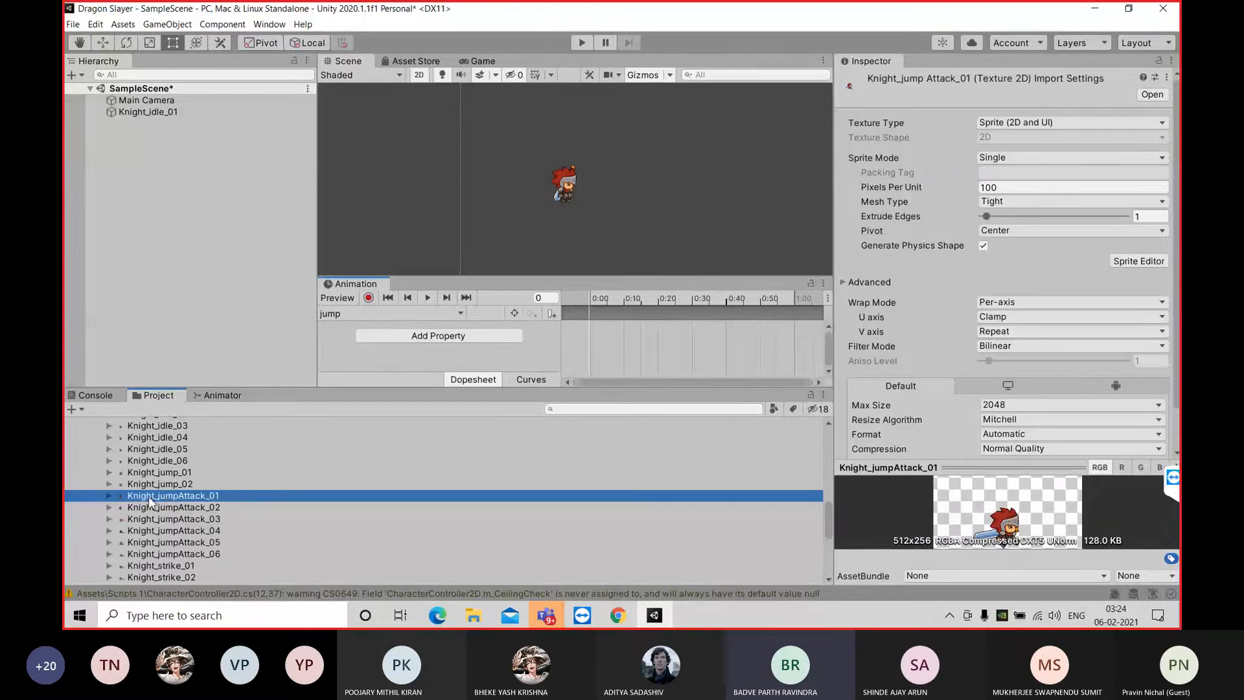
shift+click(215, 555)
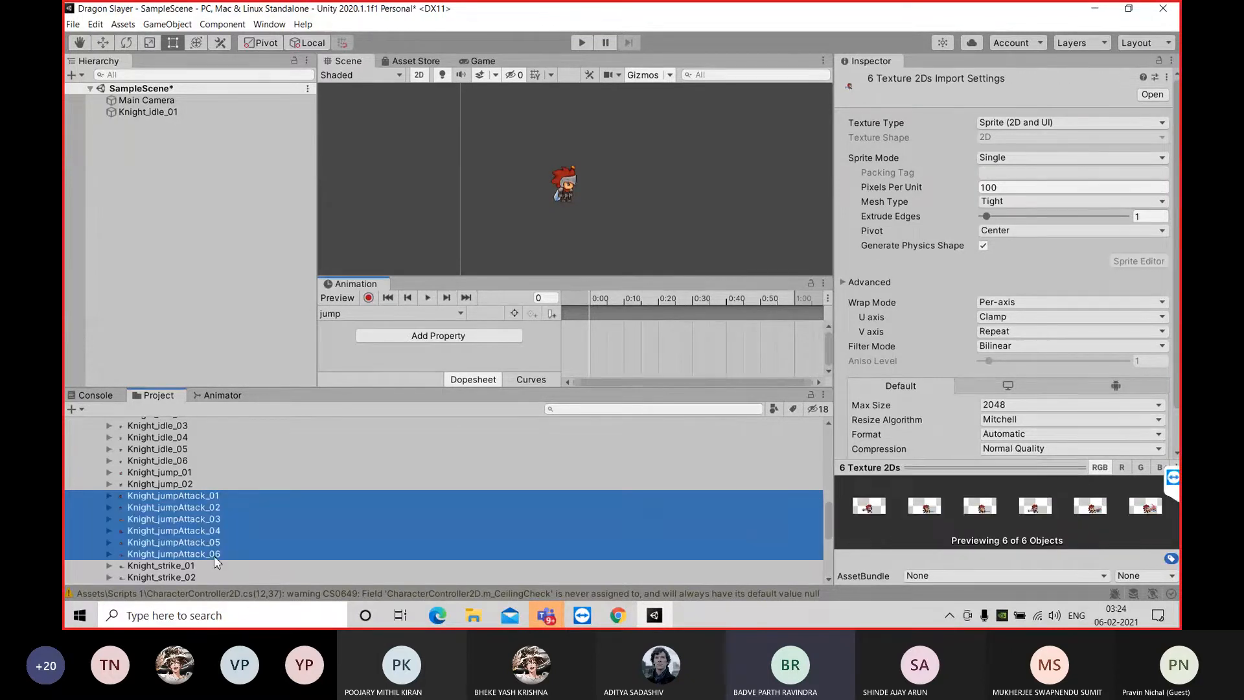
drag(253, 549, 650, 345)
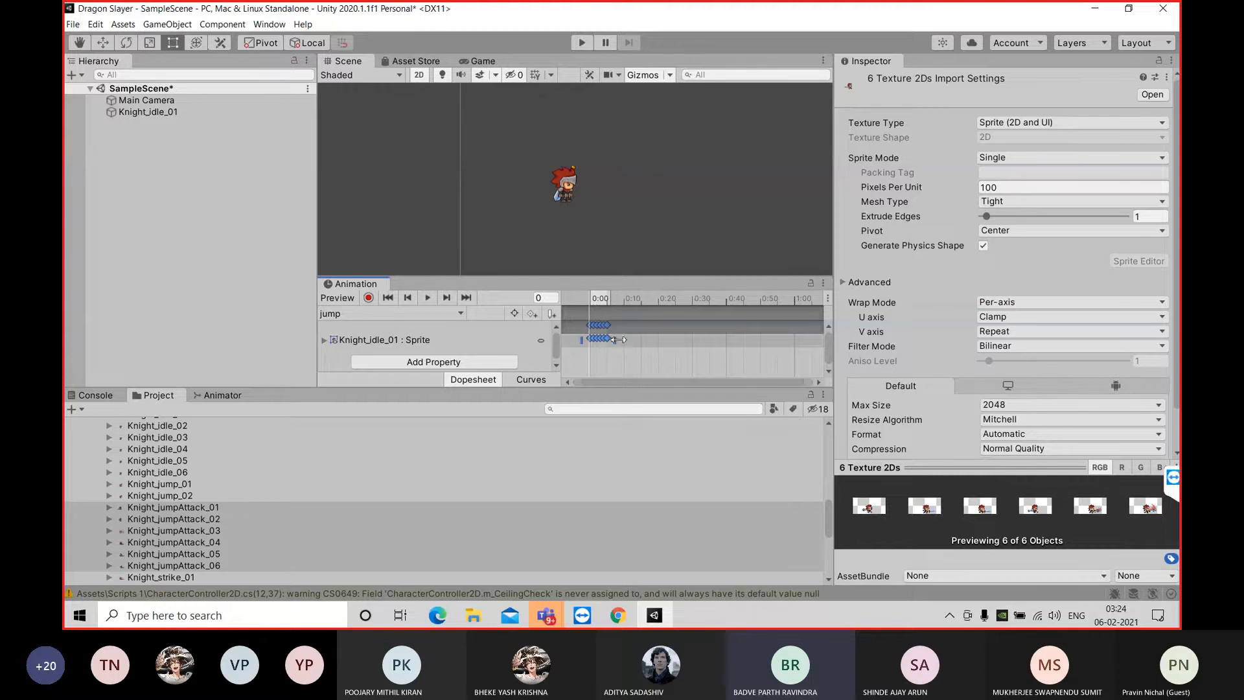
drag(616, 340, 703, 338)
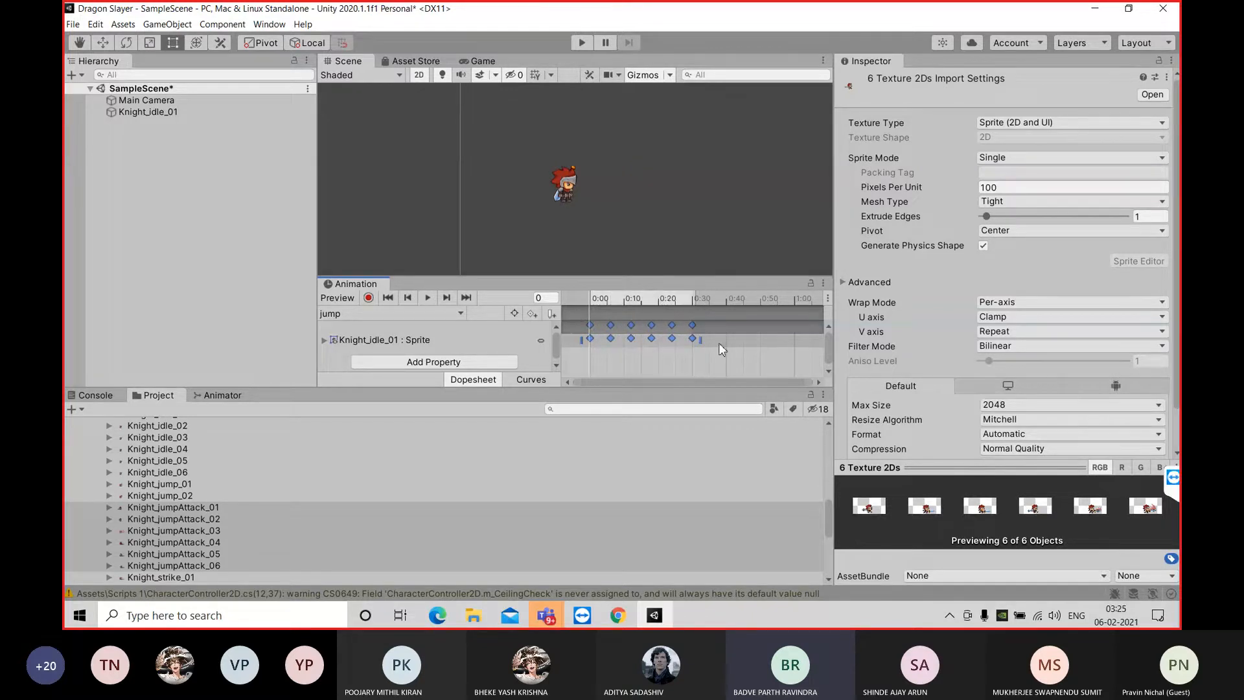
click(426, 299)
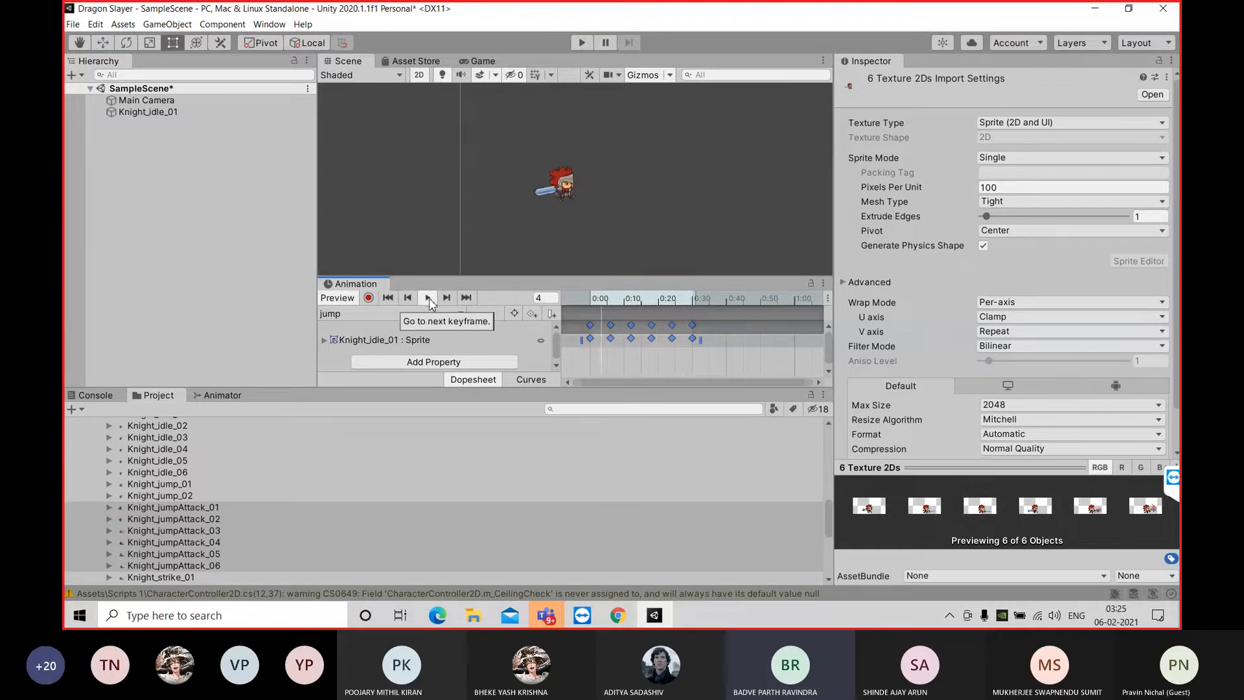
click(429, 297)
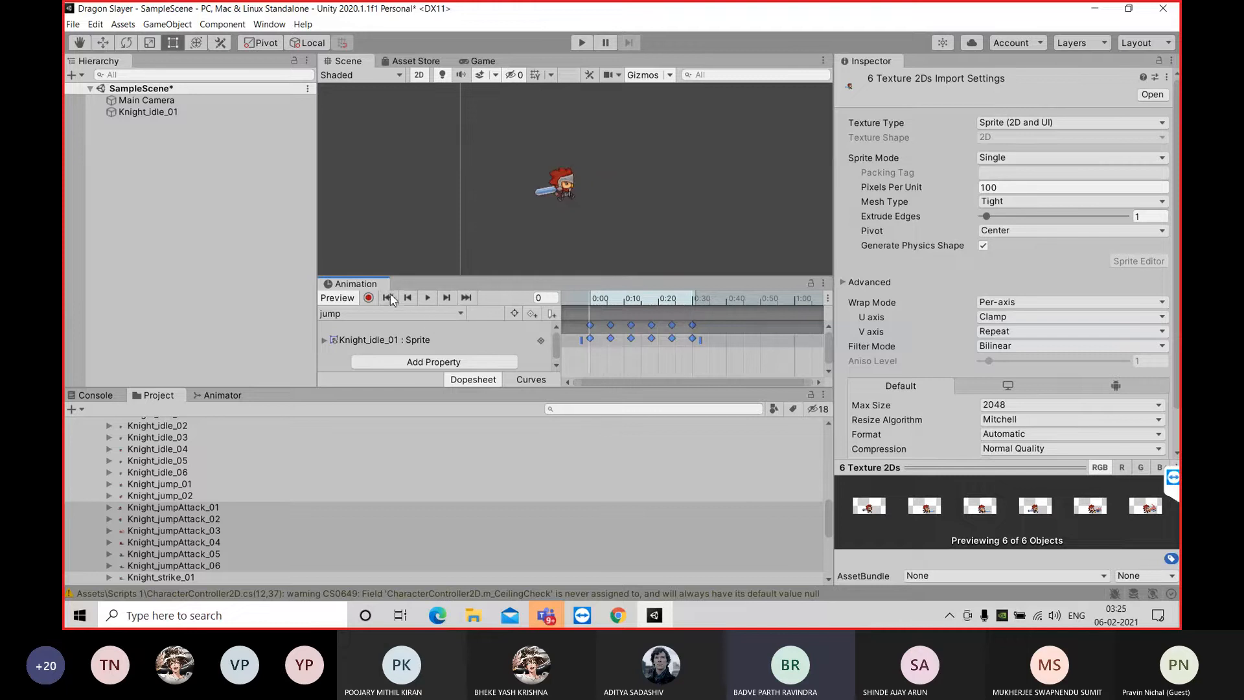
Create a new animation clip named idle in the Character_anim folder
click(409, 315)
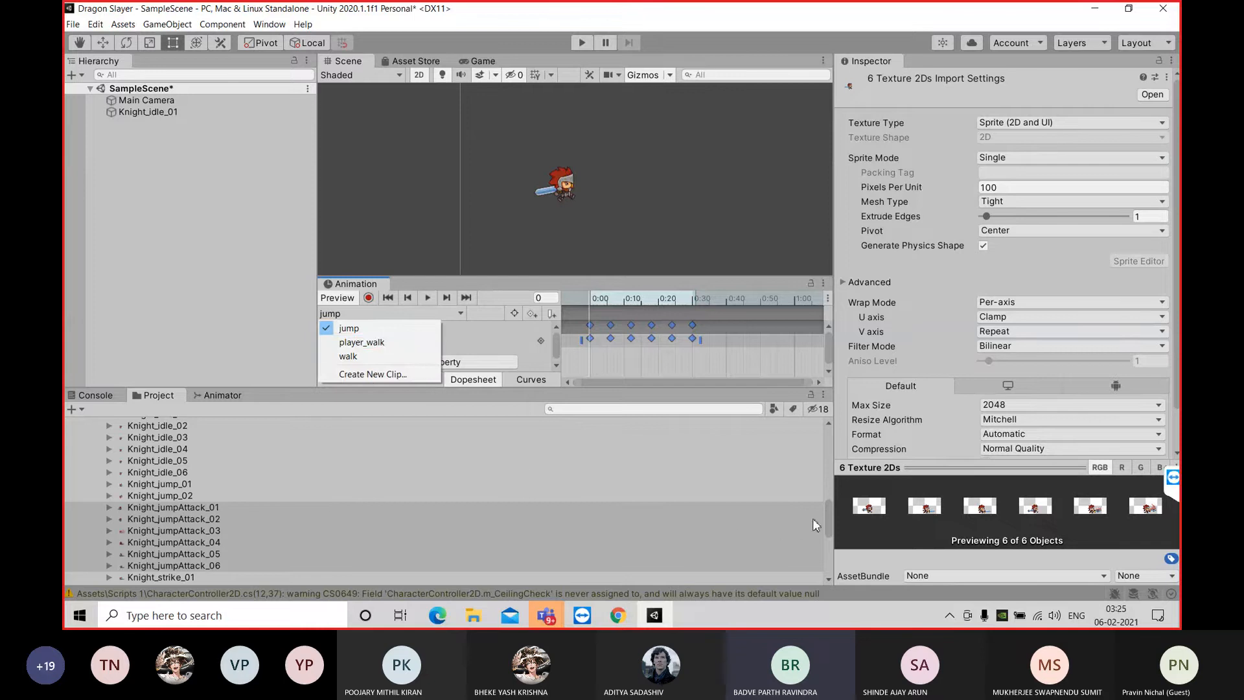
click(830, 525)
scroll(826, 500, up, 3)
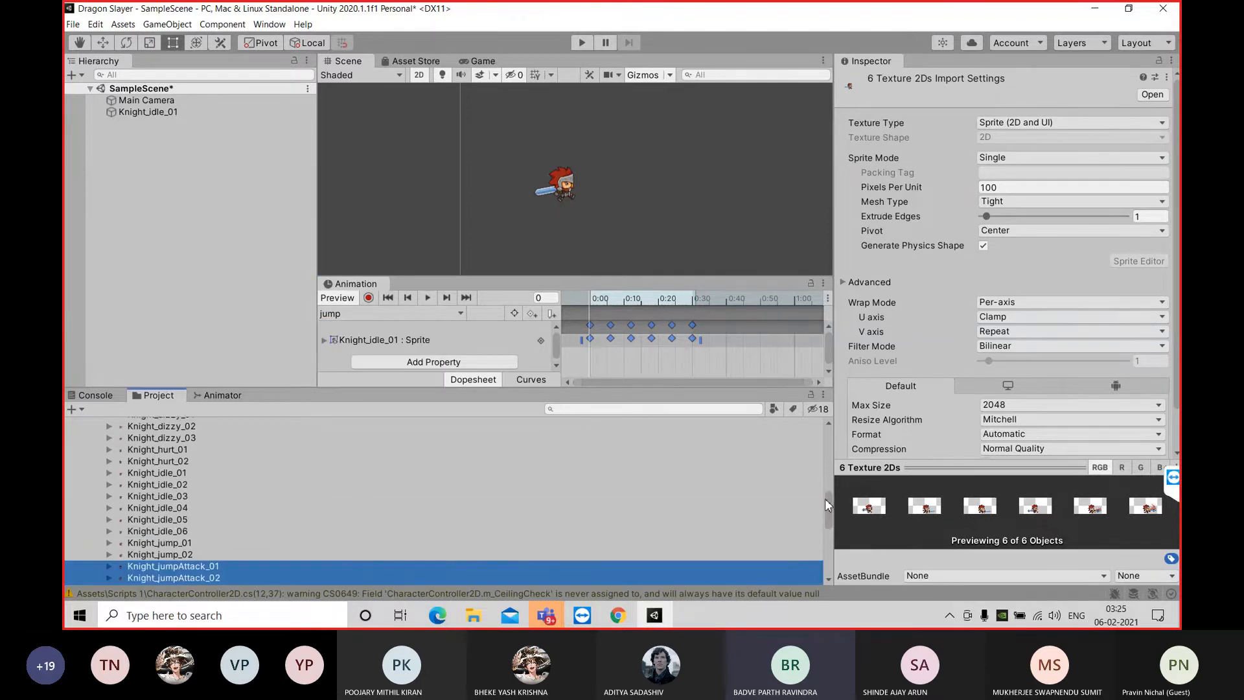
scroll(826, 496, down, 1)
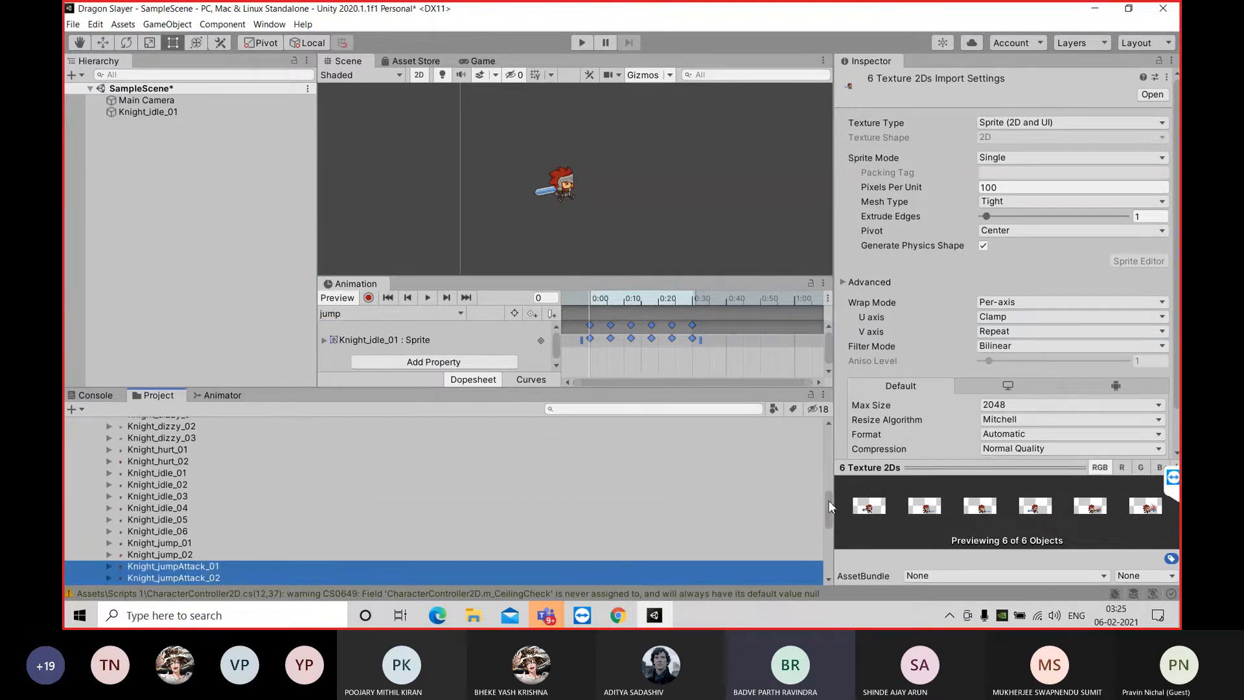
click(377, 314)
click(373, 374)
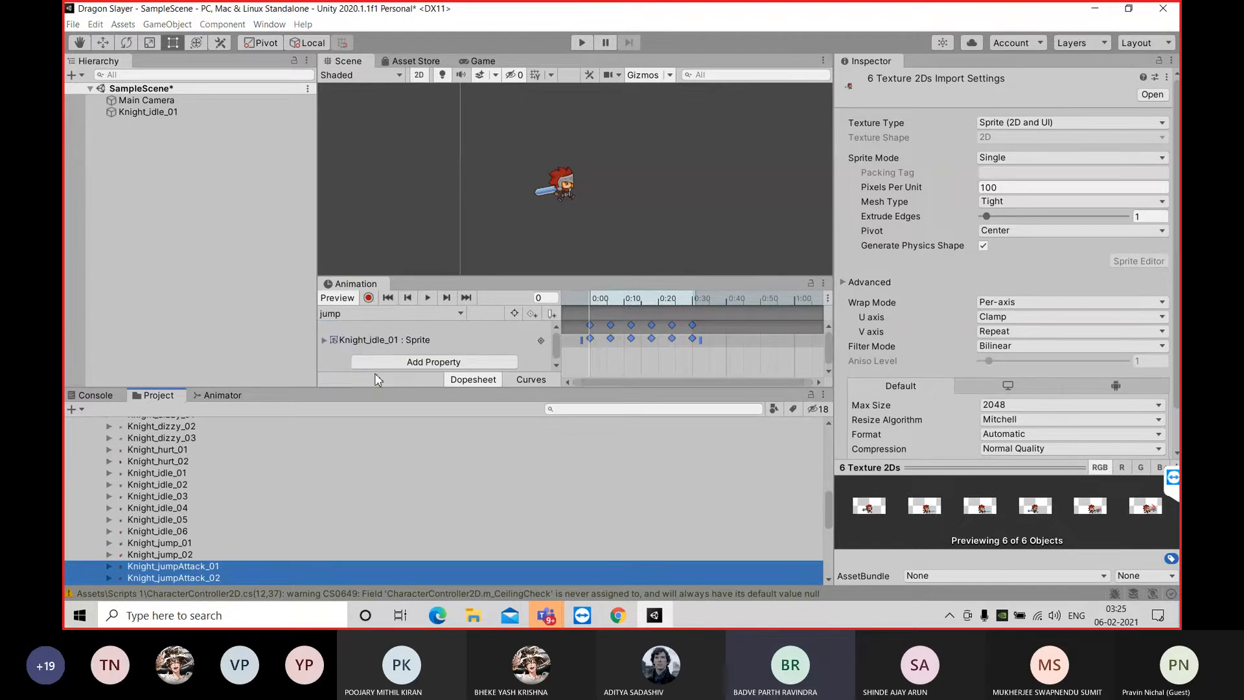
text(=)
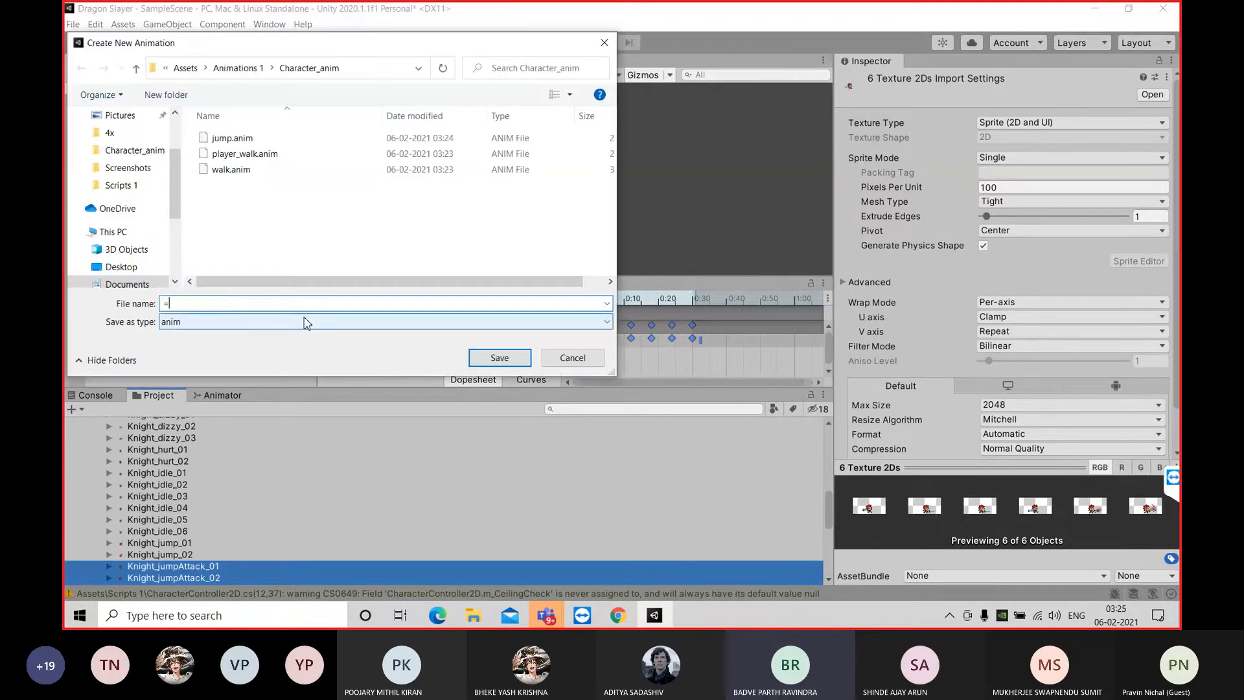
key(BackSpace)
text(idle)
click(499, 359)
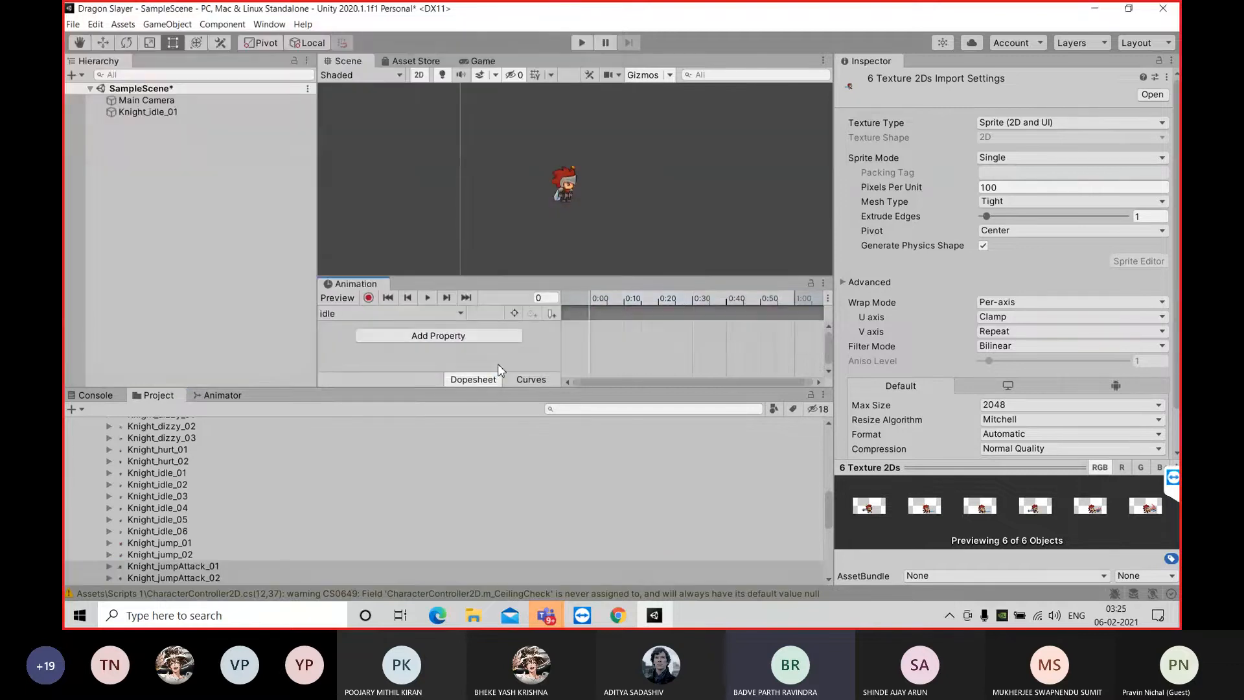
Fill the idle clip with sprites Knight_idle_01 to Knight_idle_06, stretch their keyframes to 0:30 and preview the animation
click(166, 474)
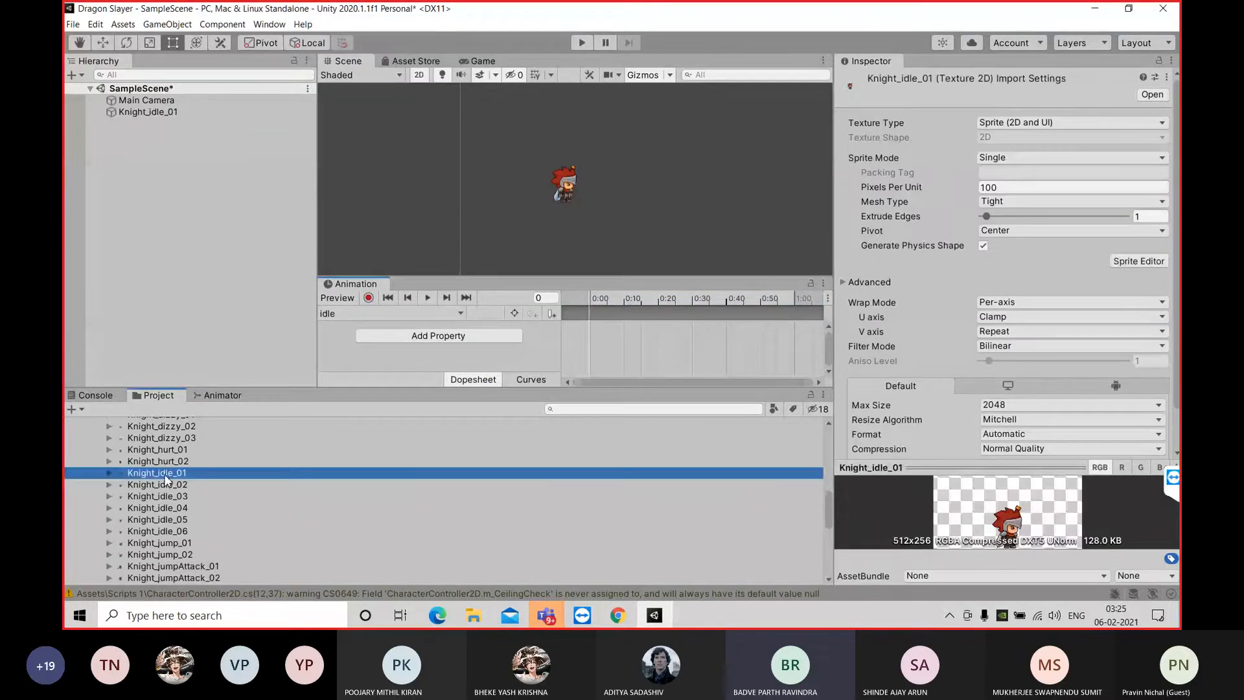
shift+click(190, 531)
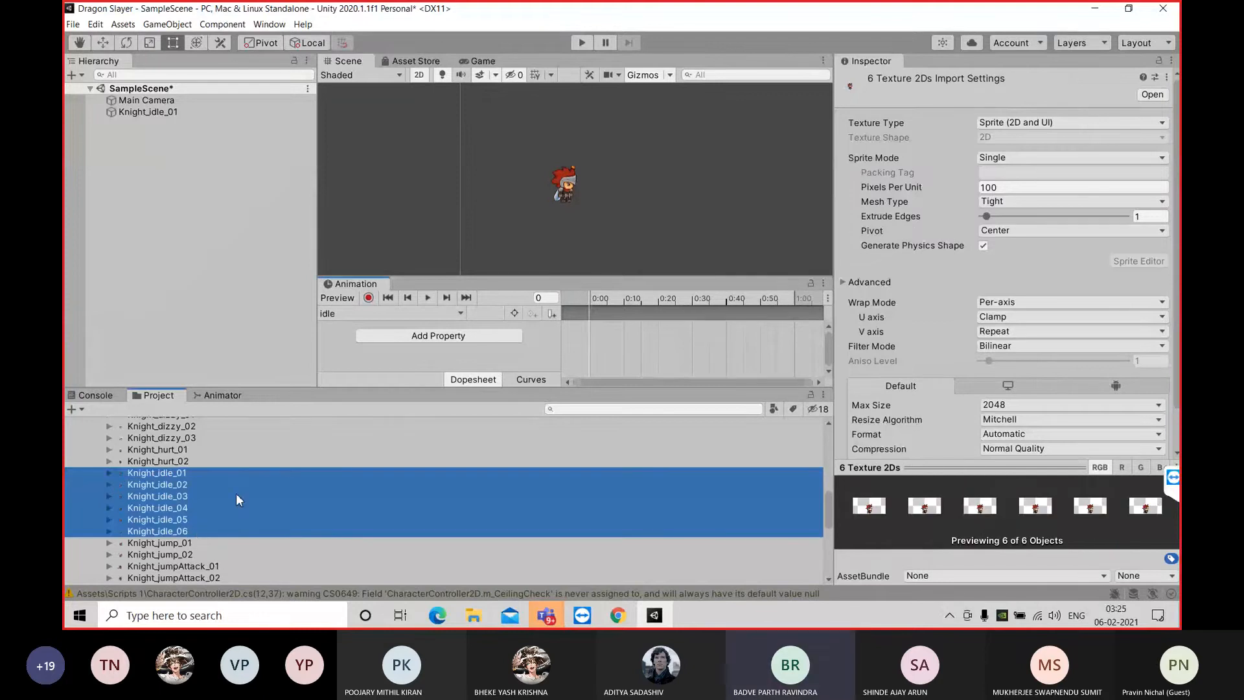
drag(236, 493, 607, 340)
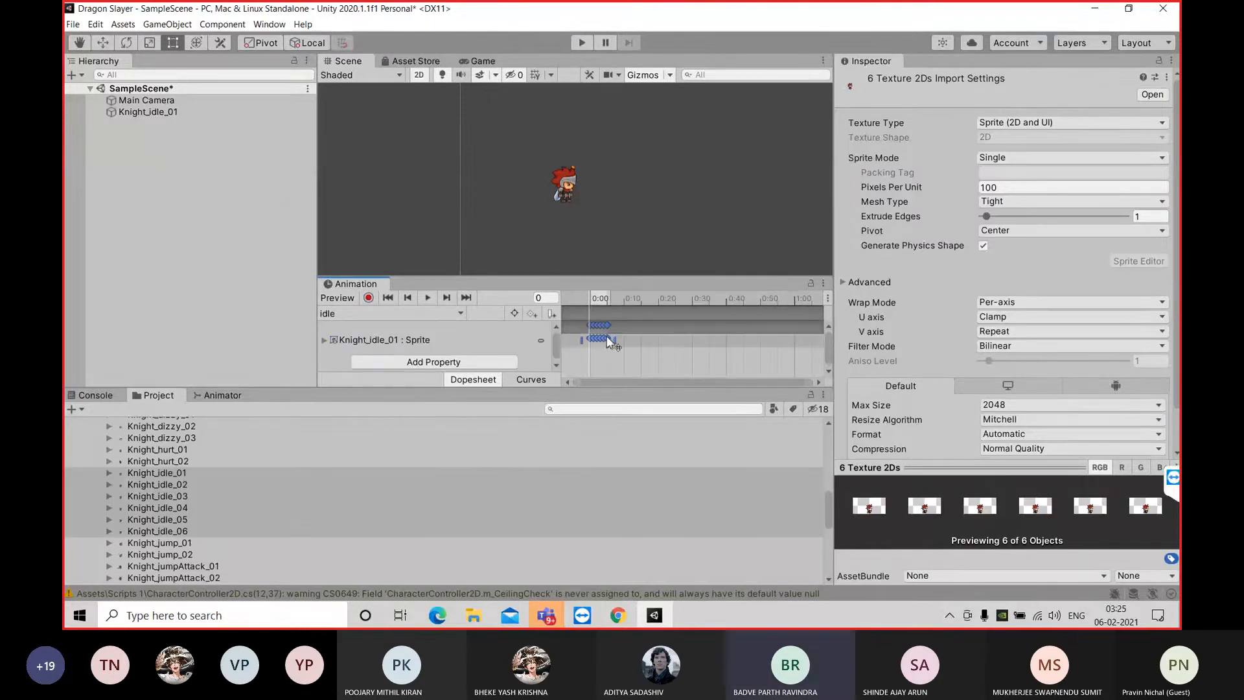
drag(618, 340, 710, 334)
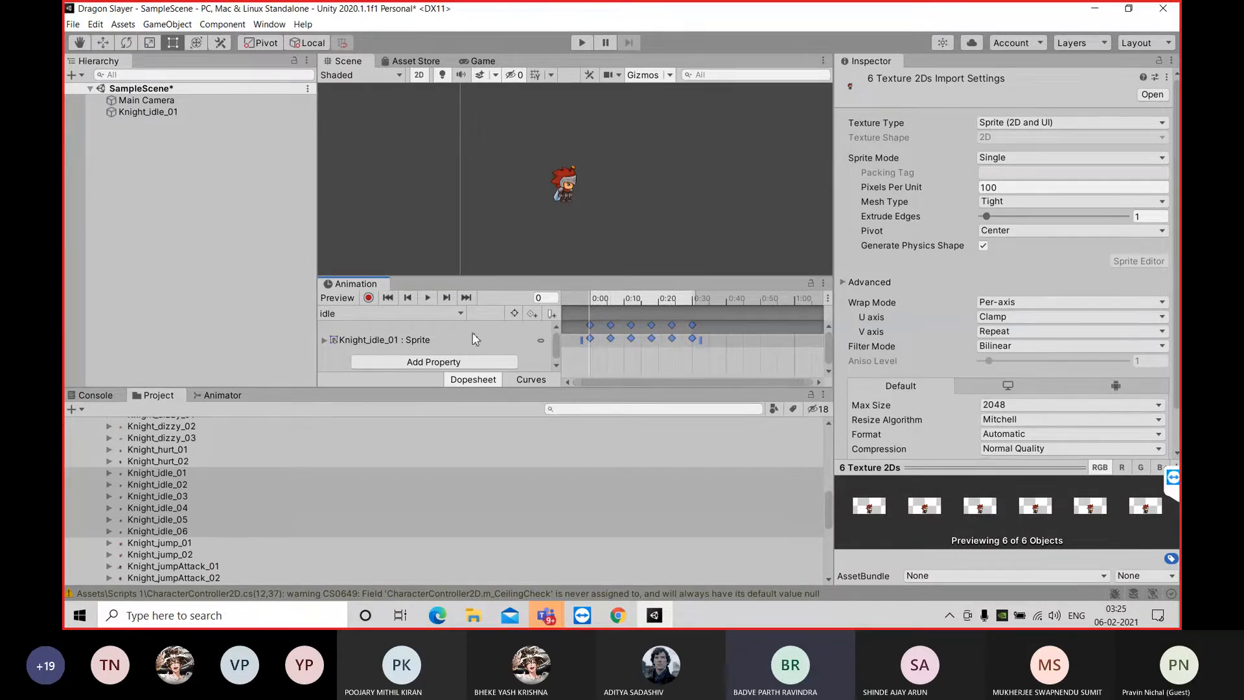
click(430, 299)
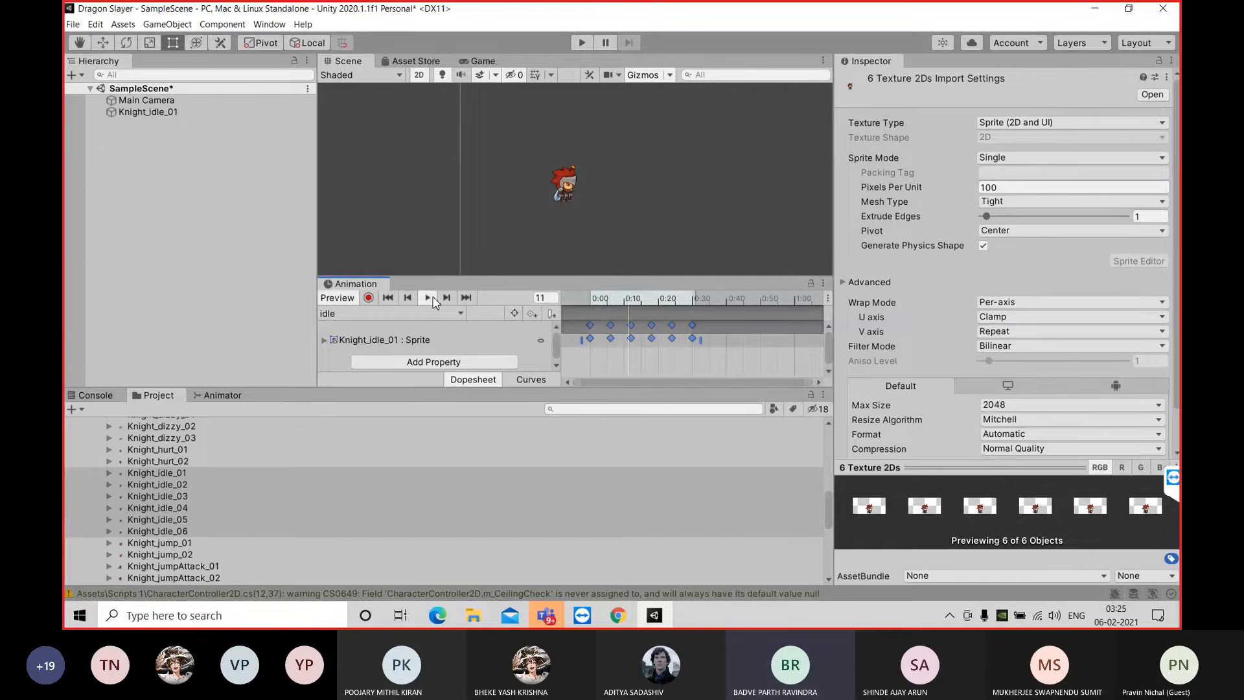
click(429, 298)
click(388, 297)
Create a new animation clip named attack in the Character_anim folder
click(391, 314)
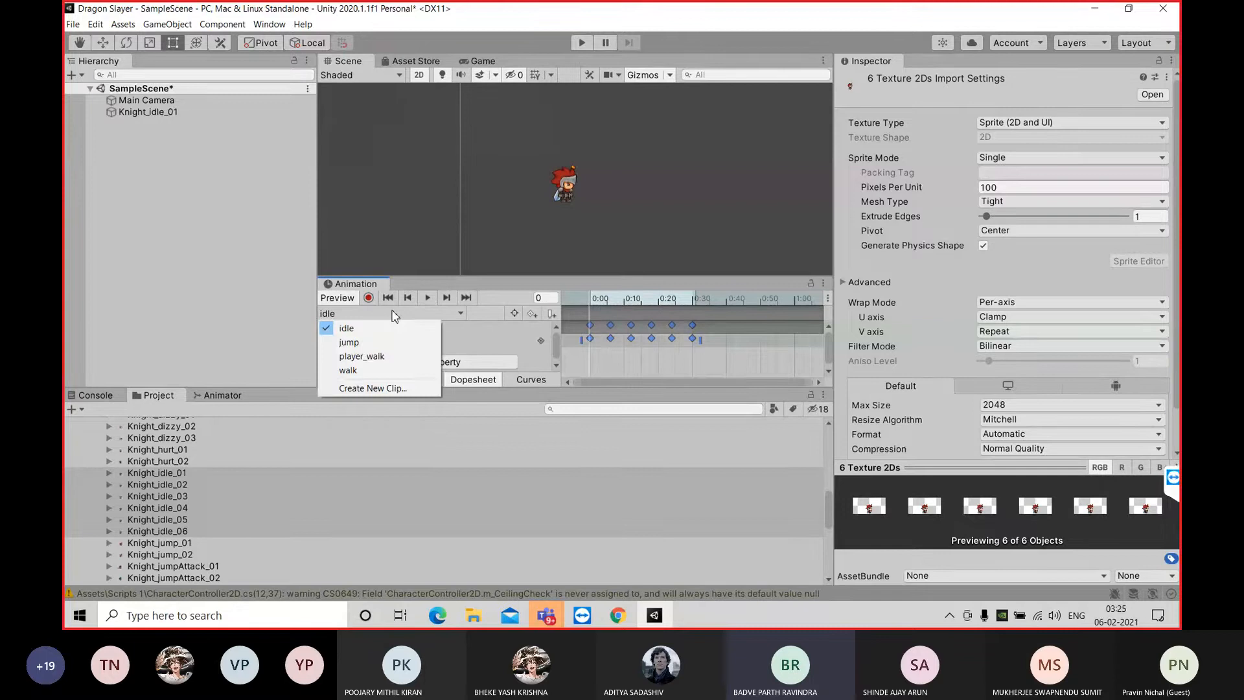
click(268, 489)
scroll(231, 473, down, 10)
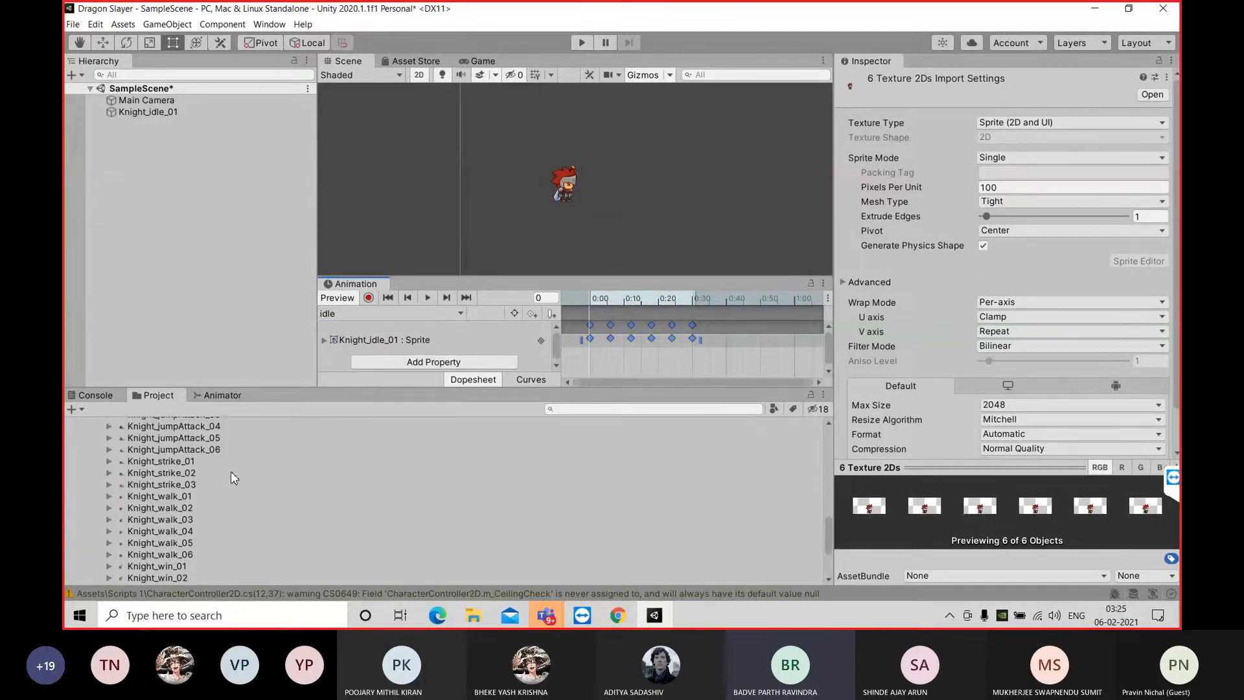
scroll(231, 472, up, 5)
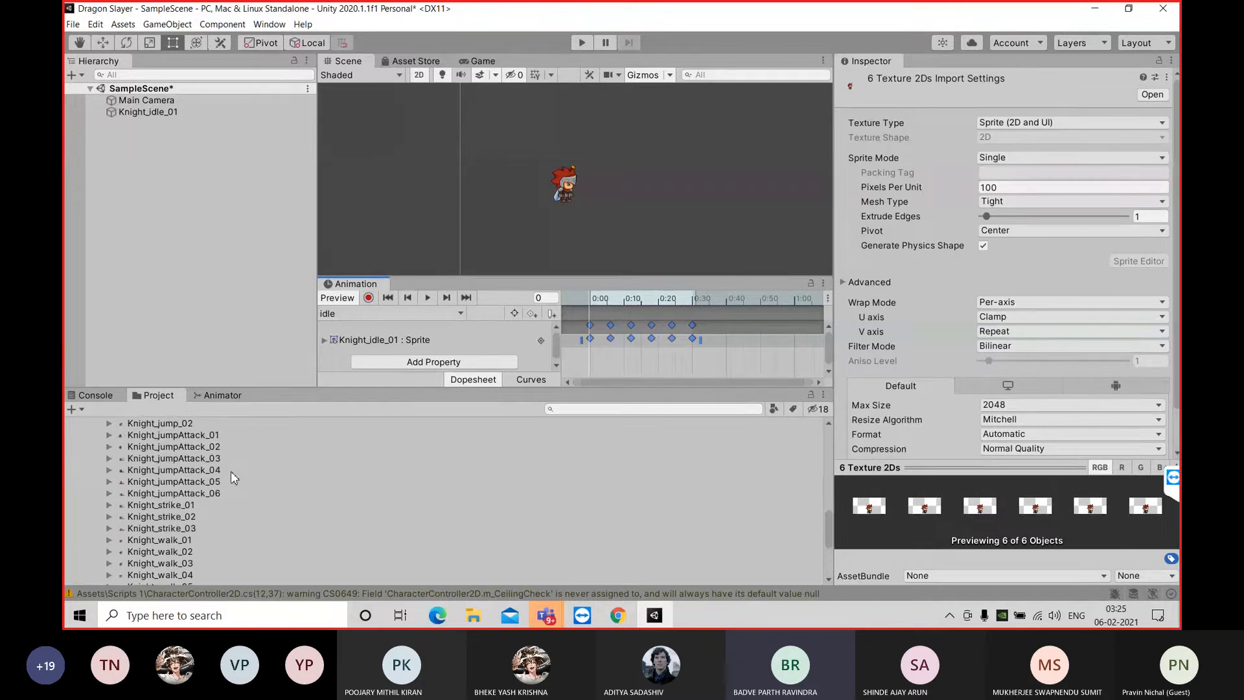
scroll(231, 472, down, 4)
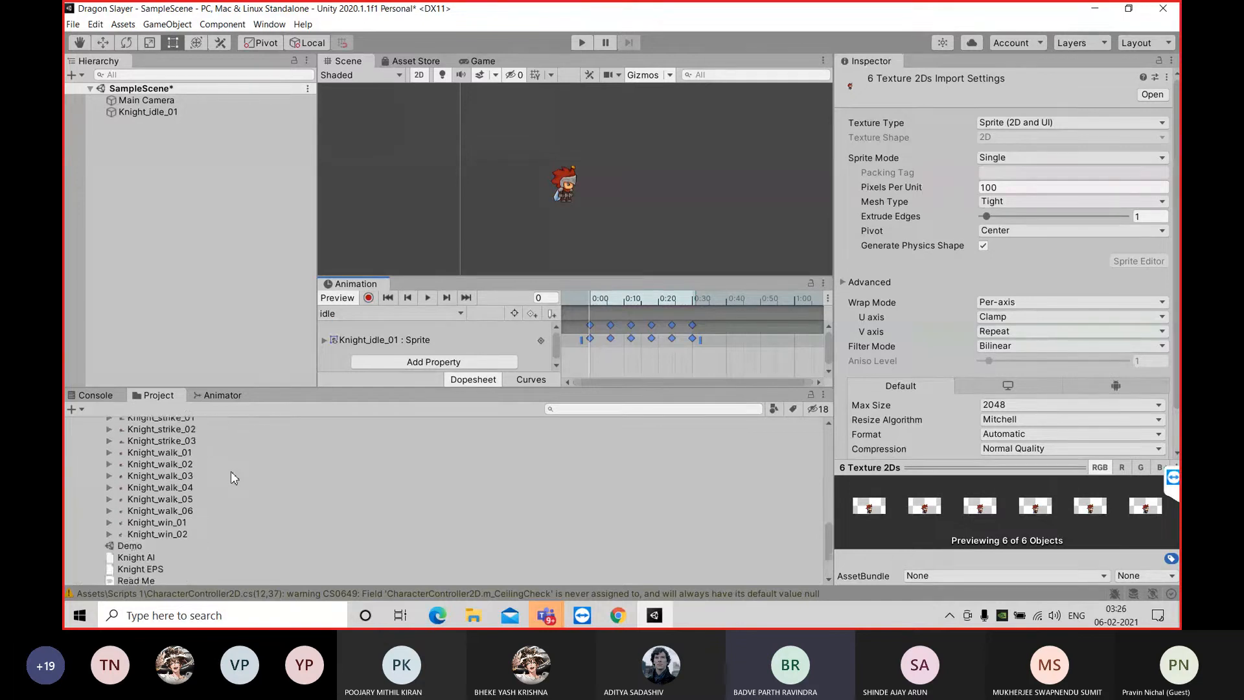
scroll(230, 472, up, 2)
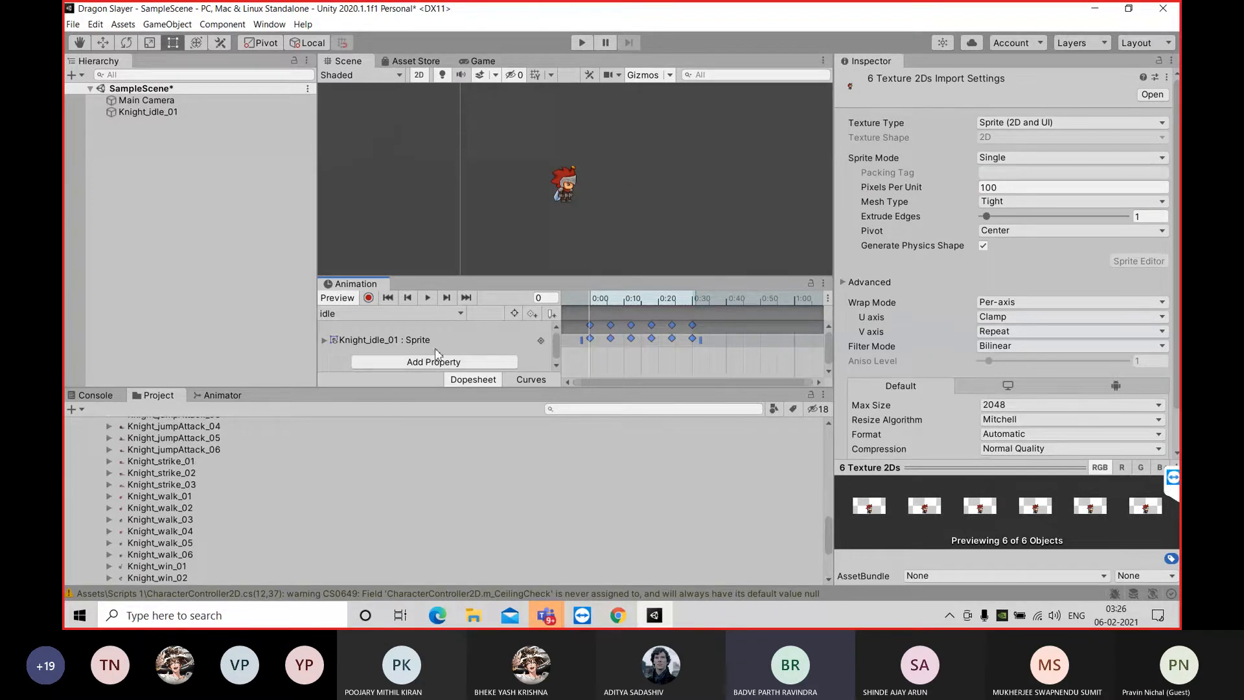
click(383, 313)
click(372, 391)
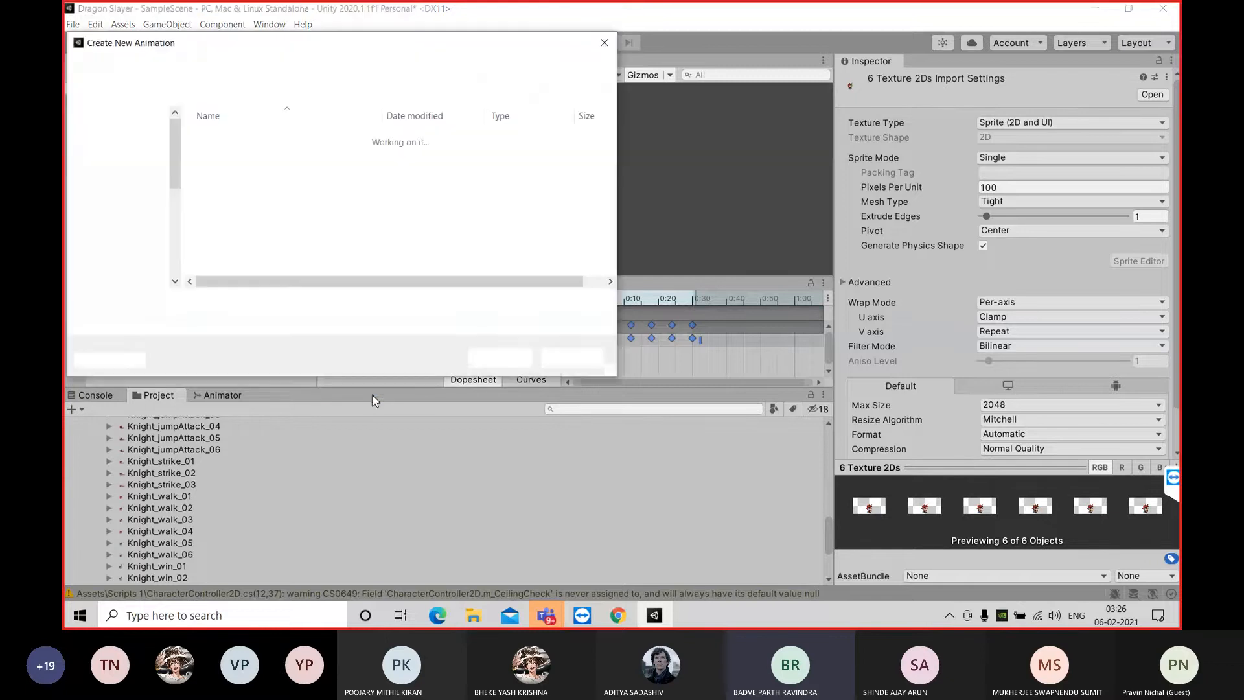
key(BackSpace)
text(attack)
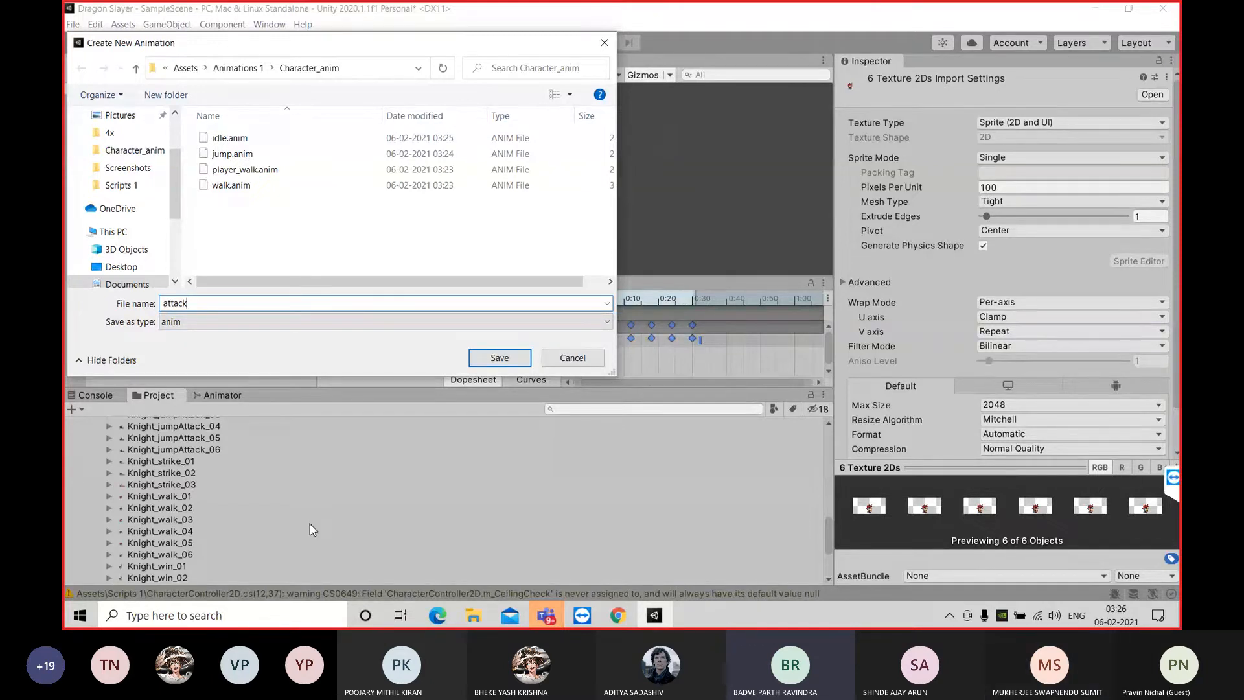
click(501, 360)
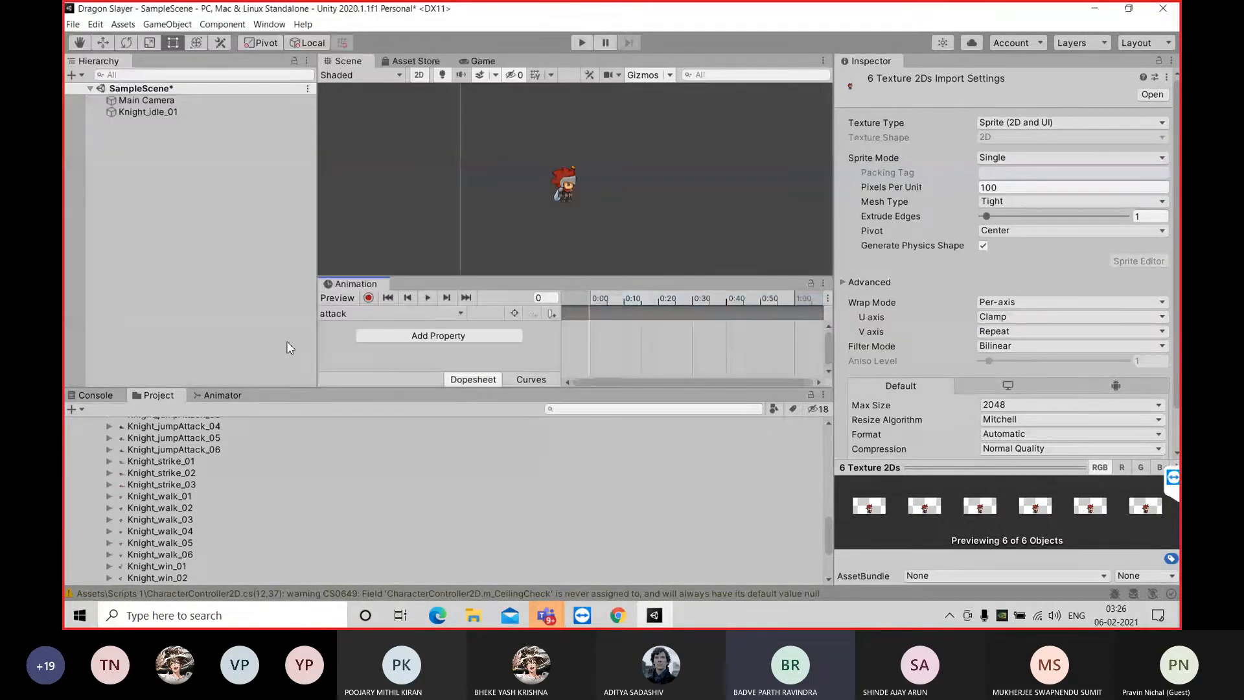
Add the three Knight_strike sprites to the attack clip, spread their keyframes to about 0:15 and preview the animation
scroll(212, 514, down, 1)
scroll(212, 514, up, 1)
shift+click(185, 462)
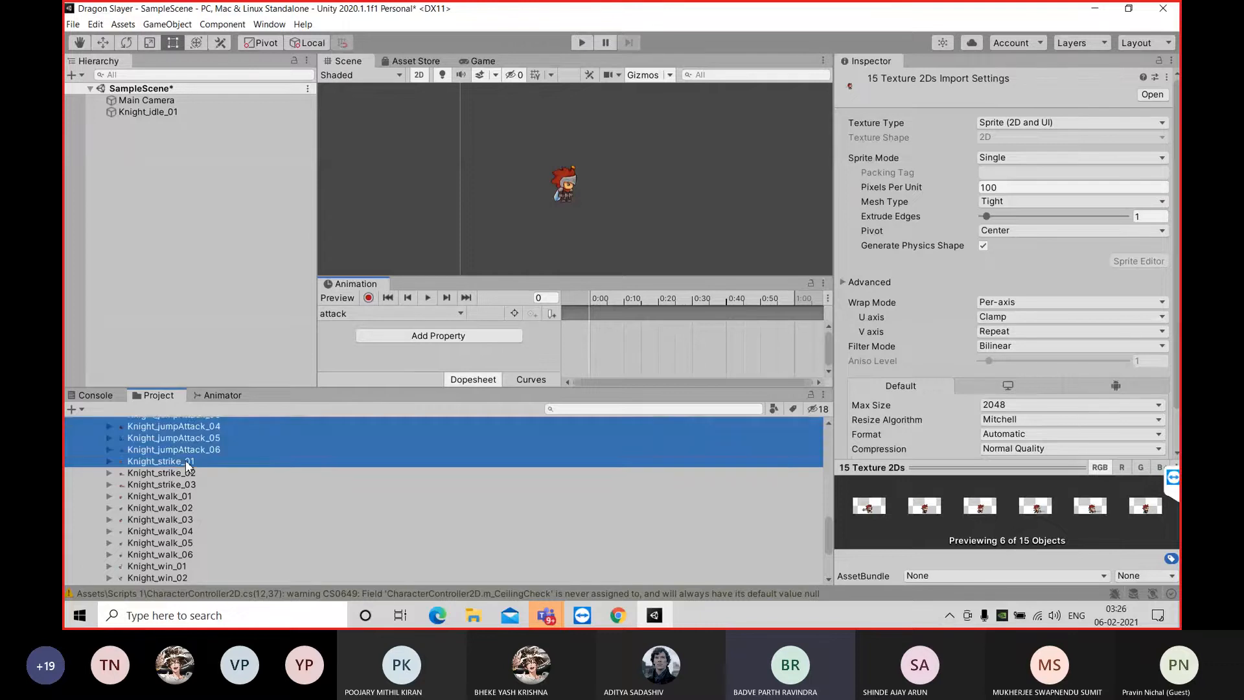
click(199, 495)
click(189, 460)
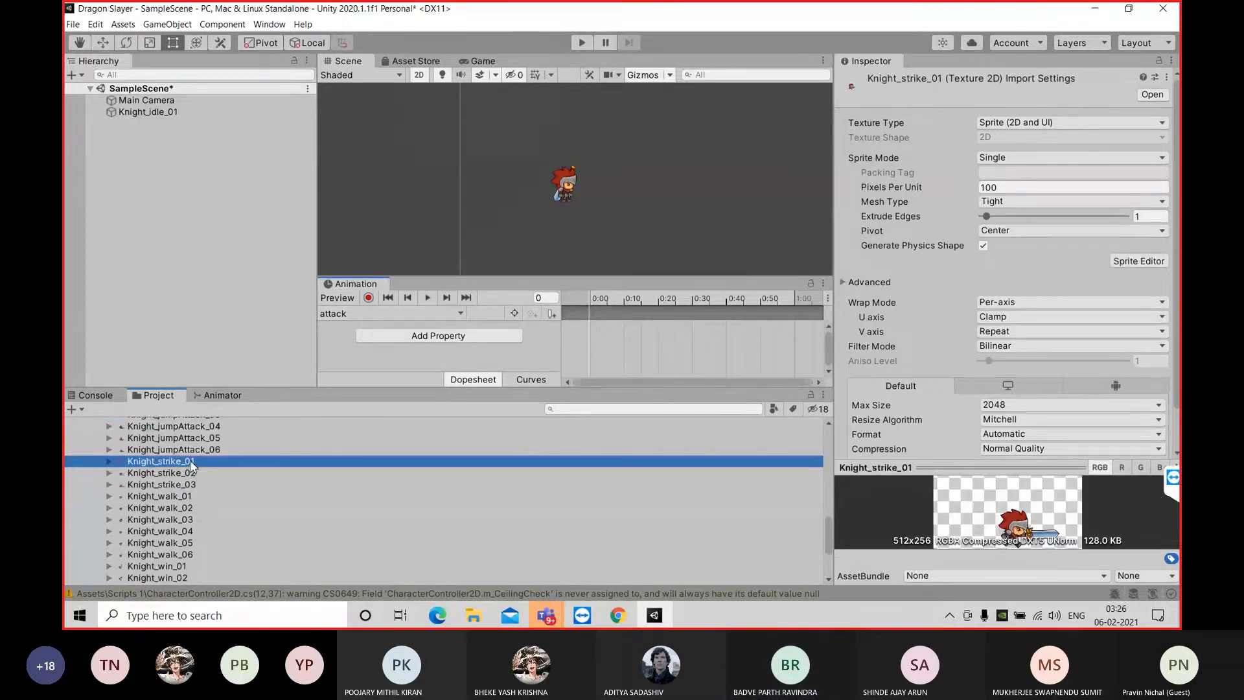
shift+click(192, 482)
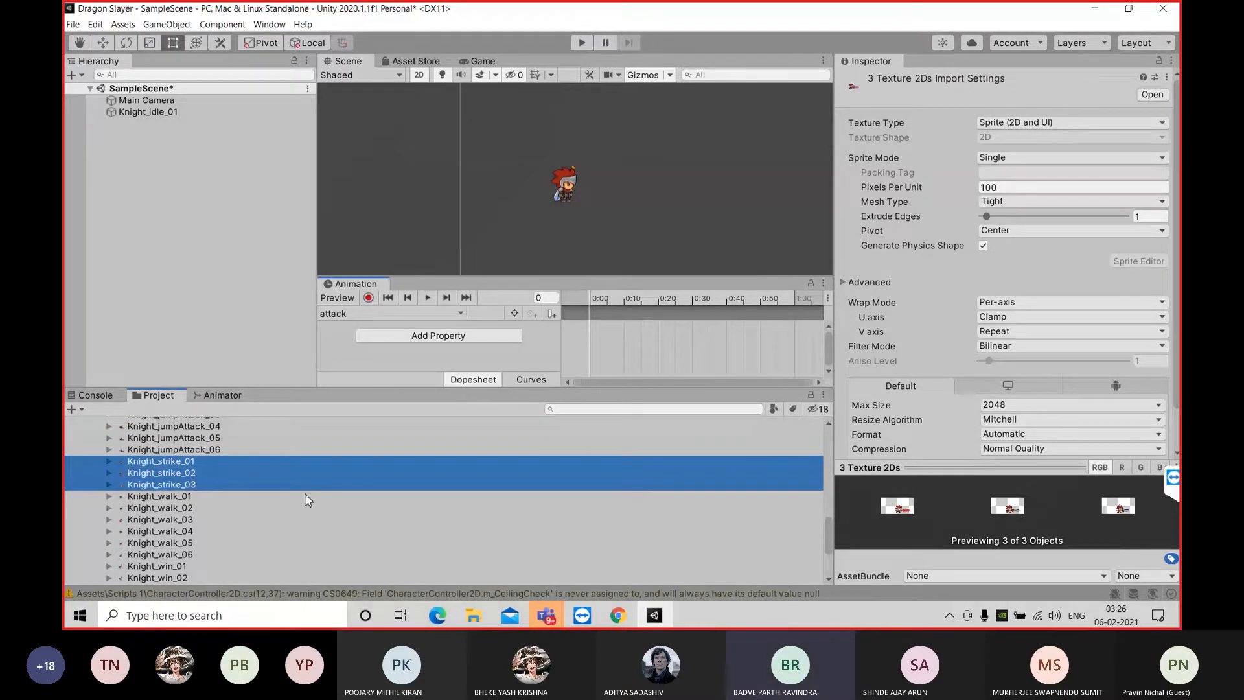
drag(590, 374, 652, 336)
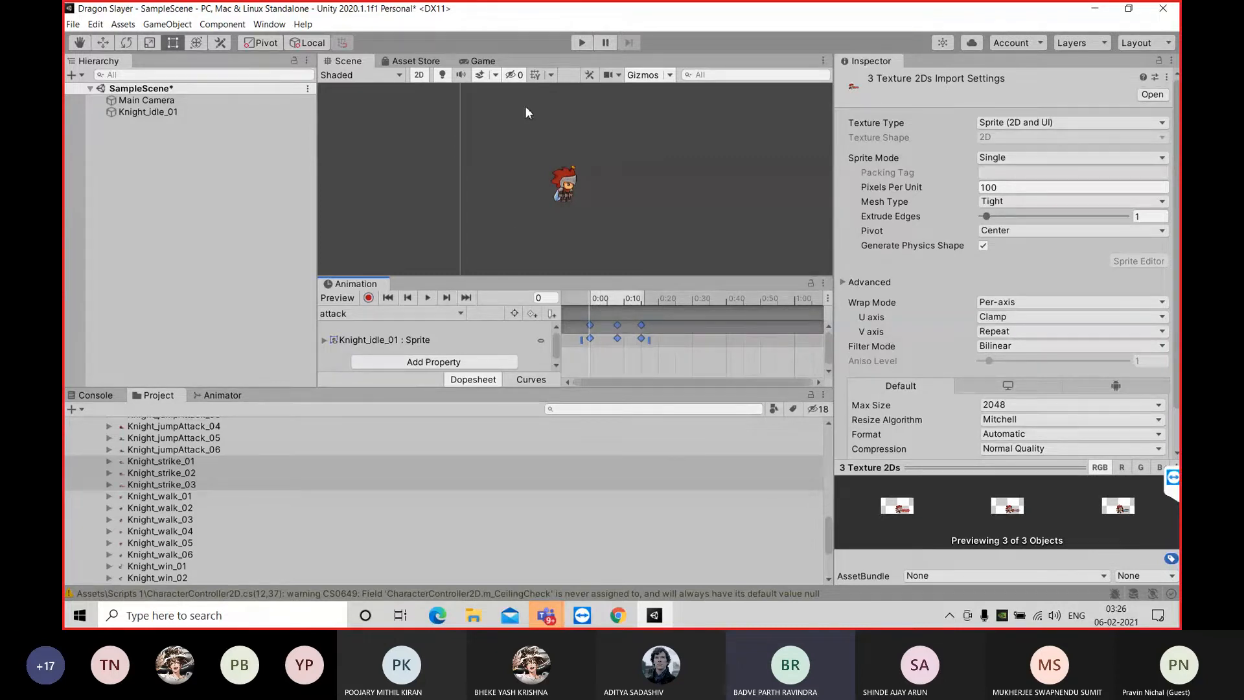
click(424, 300)
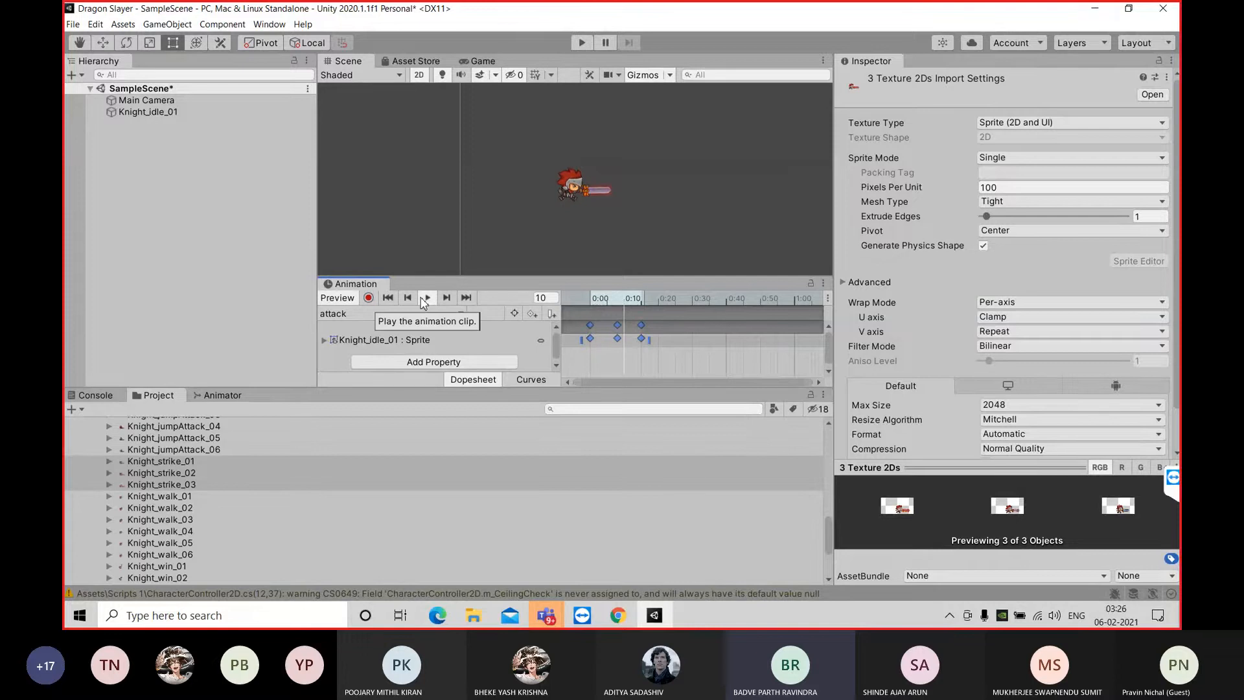
click(426, 299)
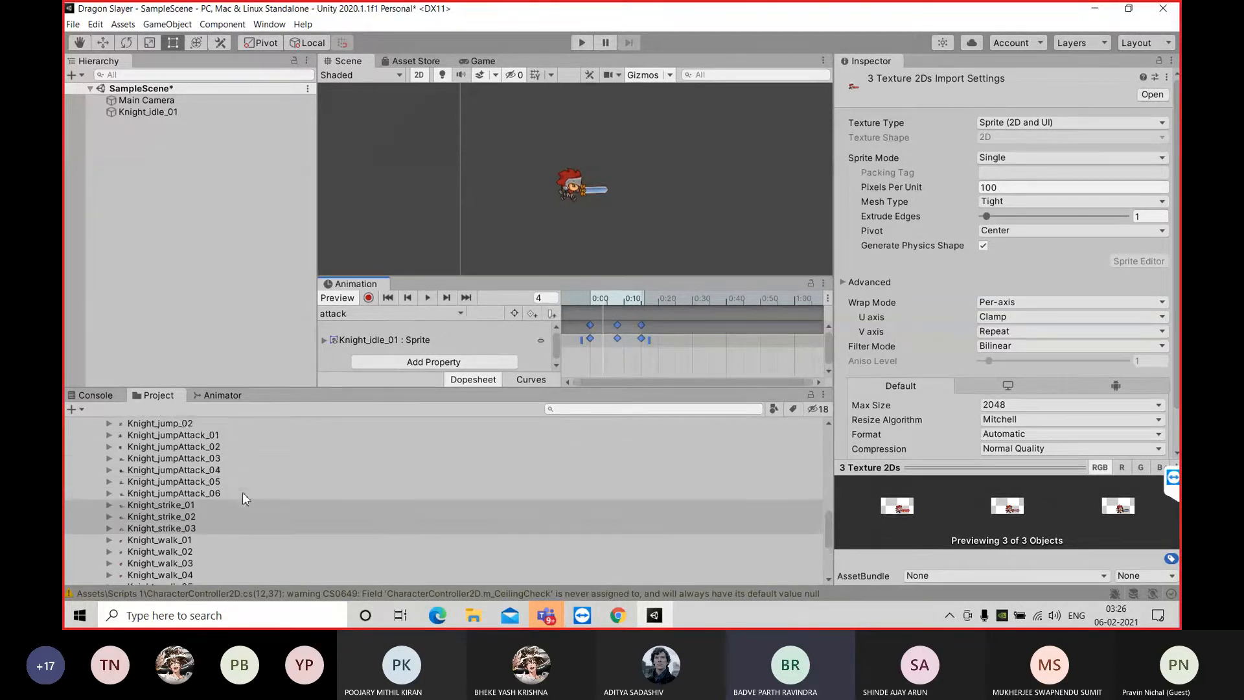
scroll(243, 497, down, 2)
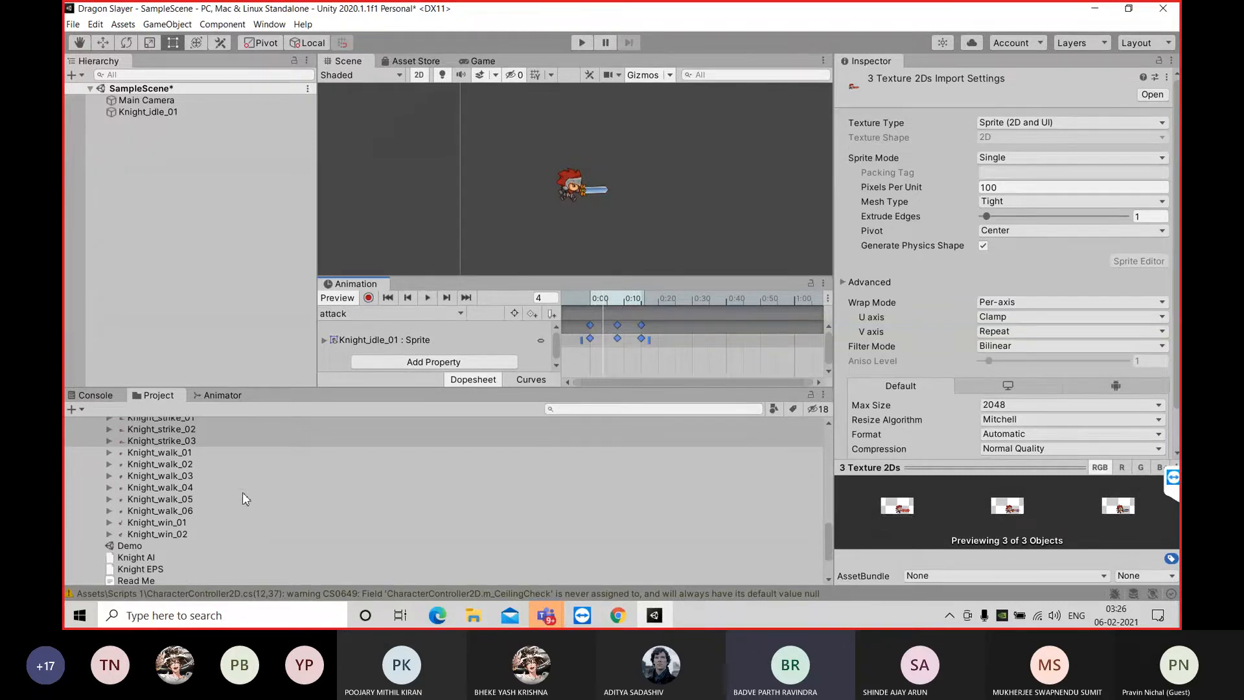
scroll(257, 503, up, 7)
scroll(258, 505, up, 5)
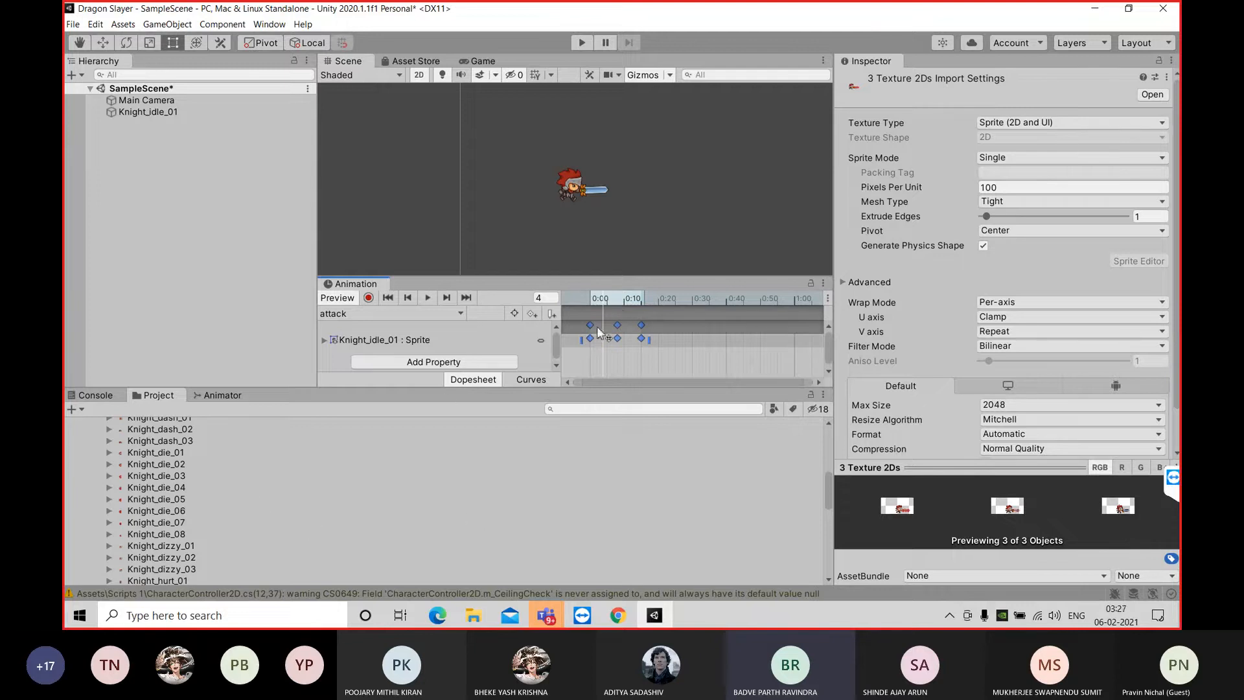
Create a new animation clip named die in the Character_anim folder
click(387, 296)
click(394, 313)
click(388, 402)
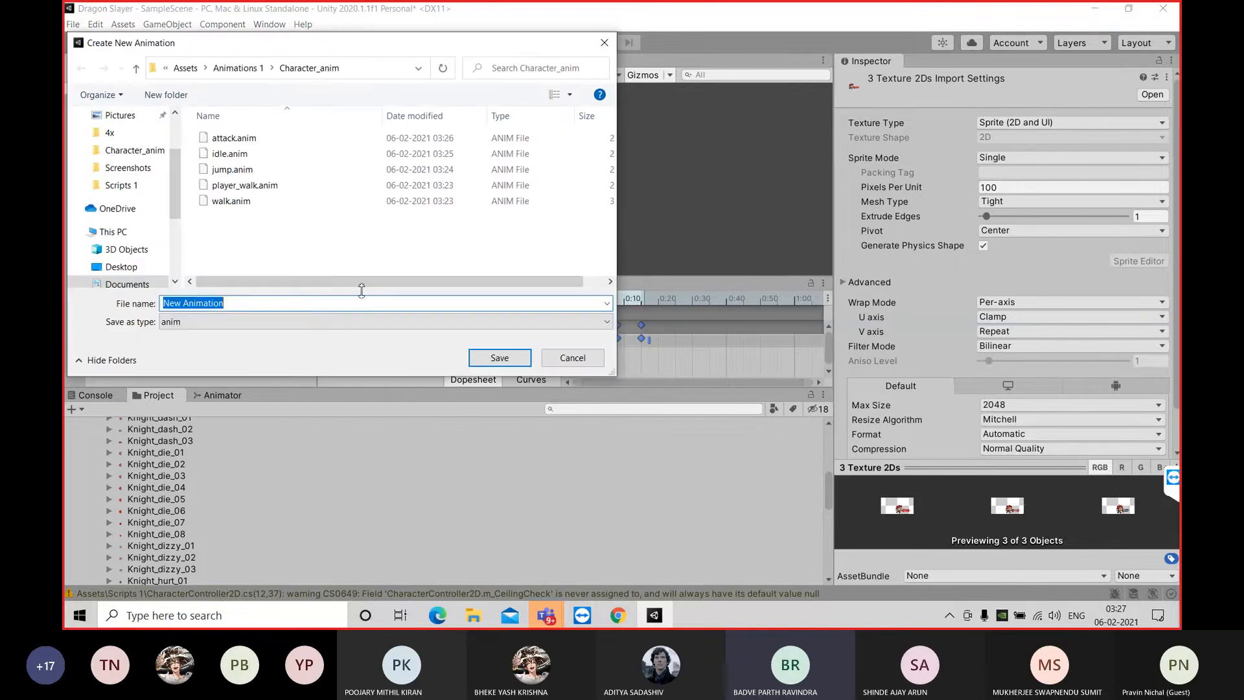
key(BackSpace)
text(die)
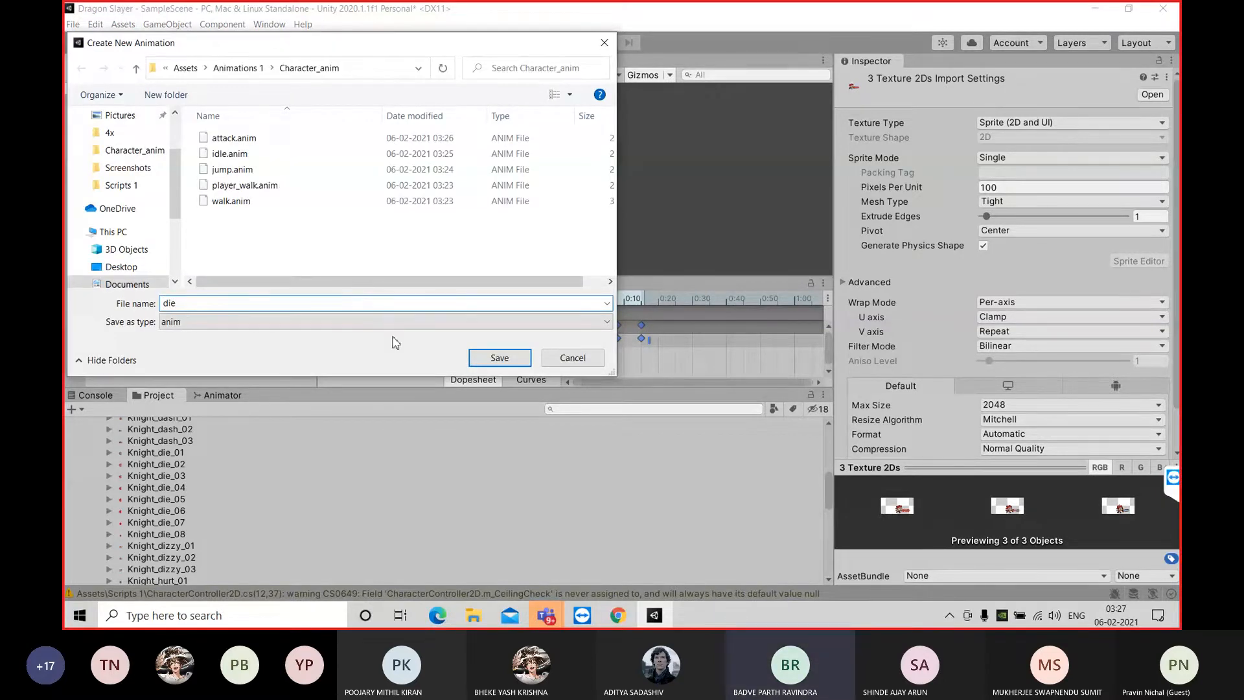
click(491, 360)
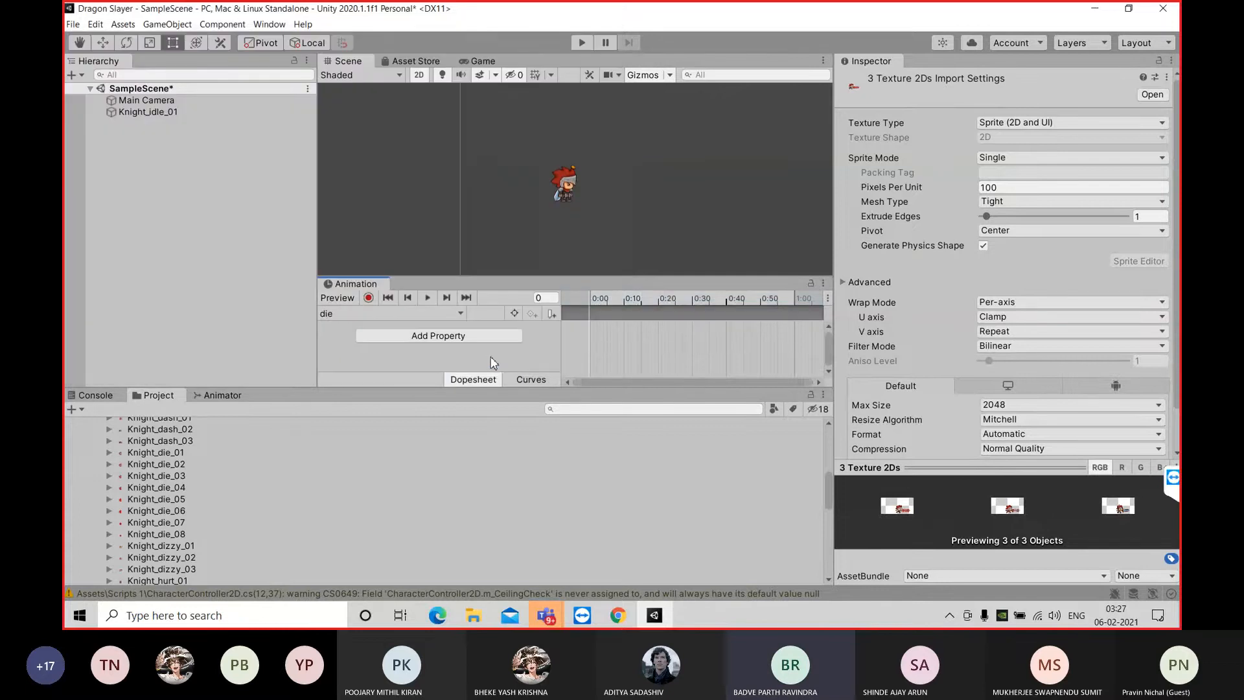
Select the sprites Knight_die_01 to Knight_die_08 in the project assets for the die clip
click(172, 456)
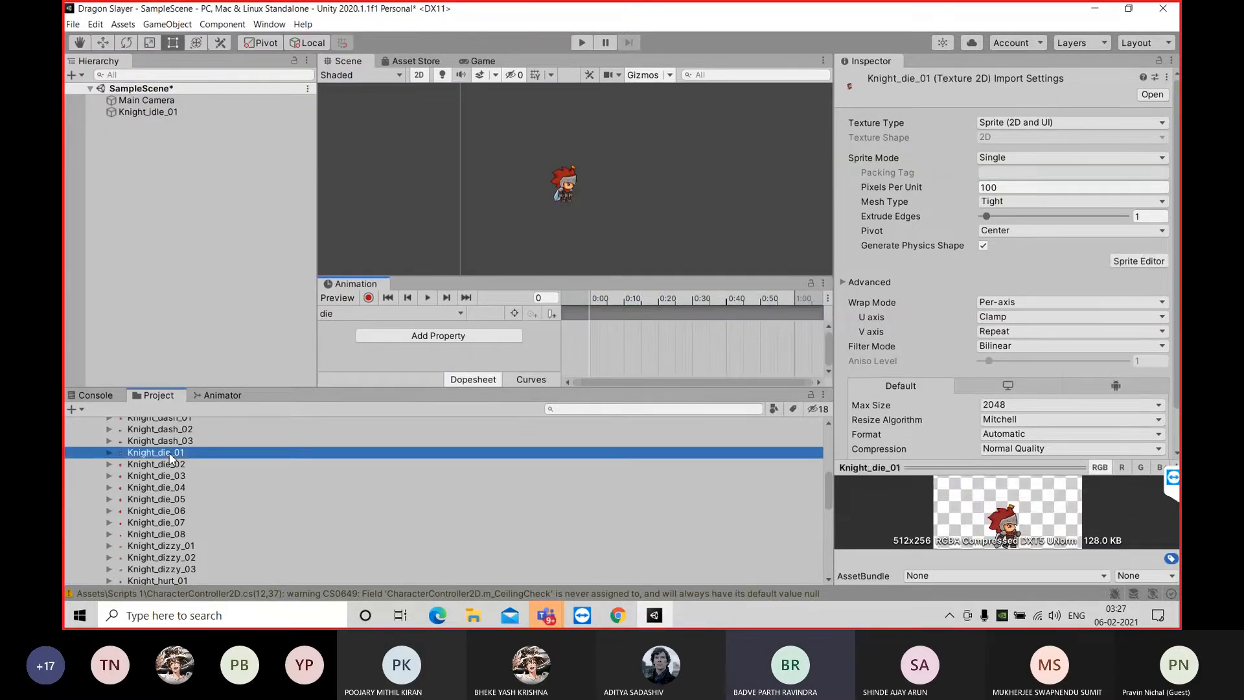
shift+click(174, 464)
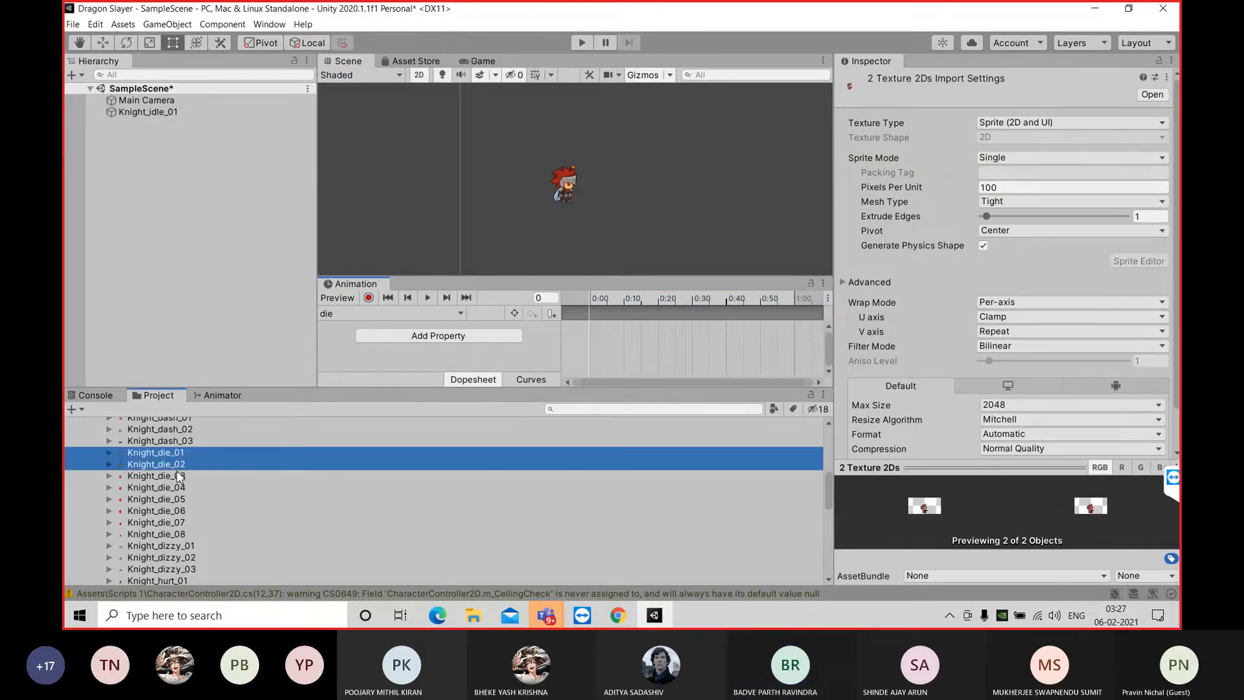
shift+click(178, 533)
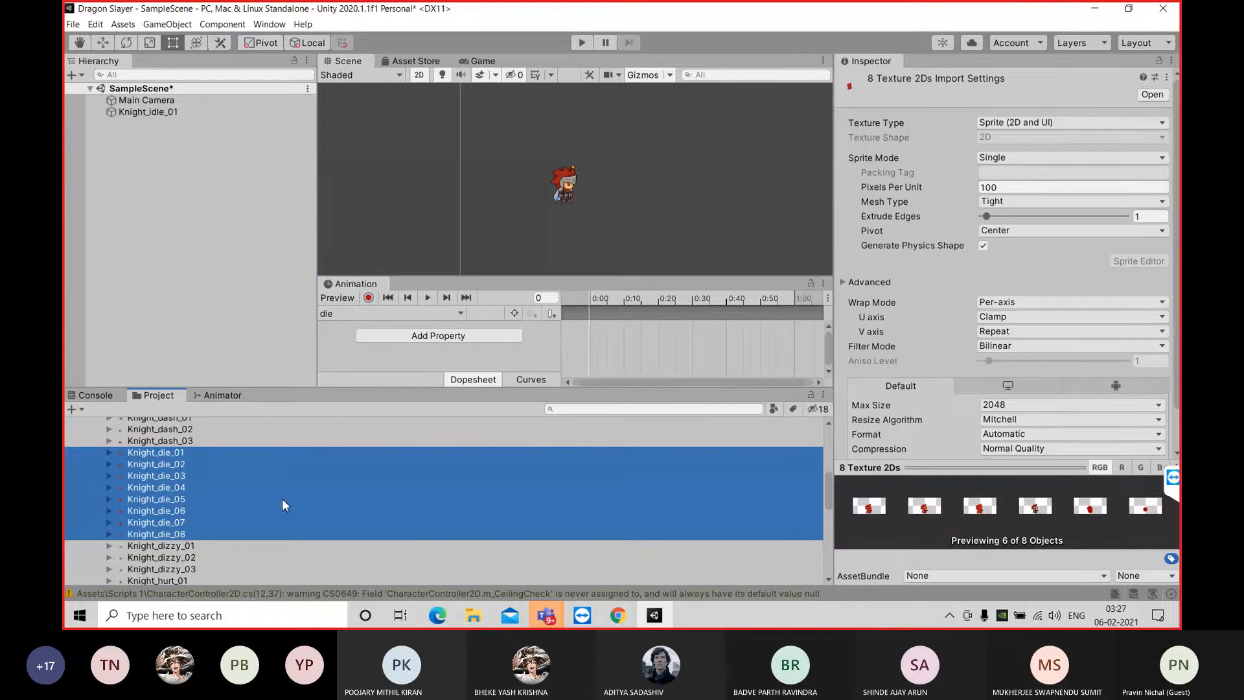
Add the eight Knight_die sprites to the die clip, spread their keyframes to about 0:40, preview the animation and return to frame 0
drag(277, 499, 673, 338)
click(427, 298)
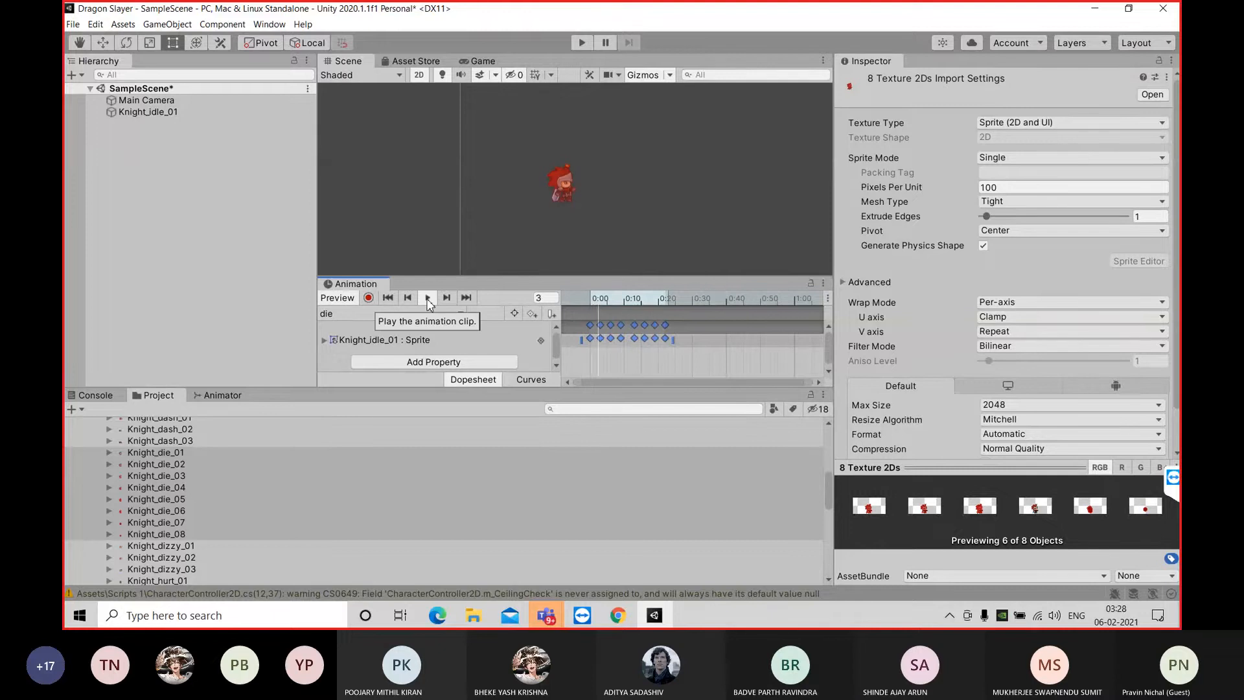
click(427, 299)
drag(675, 339, 733, 338)
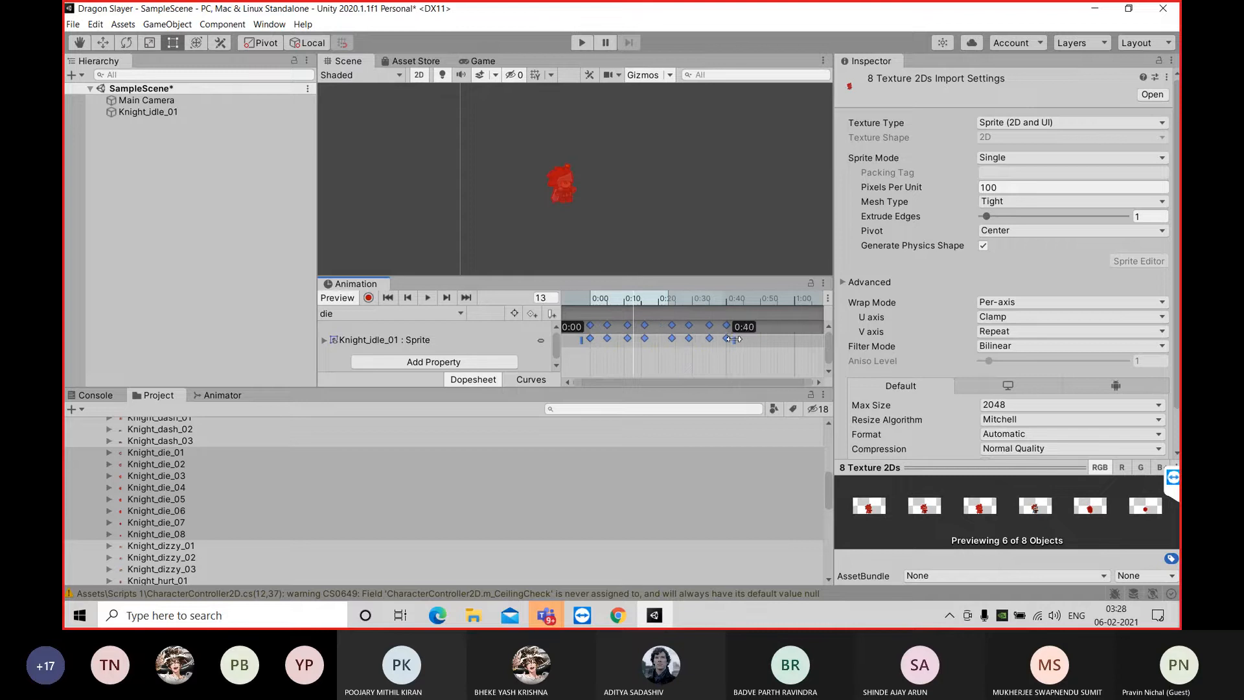
click(428, 299)
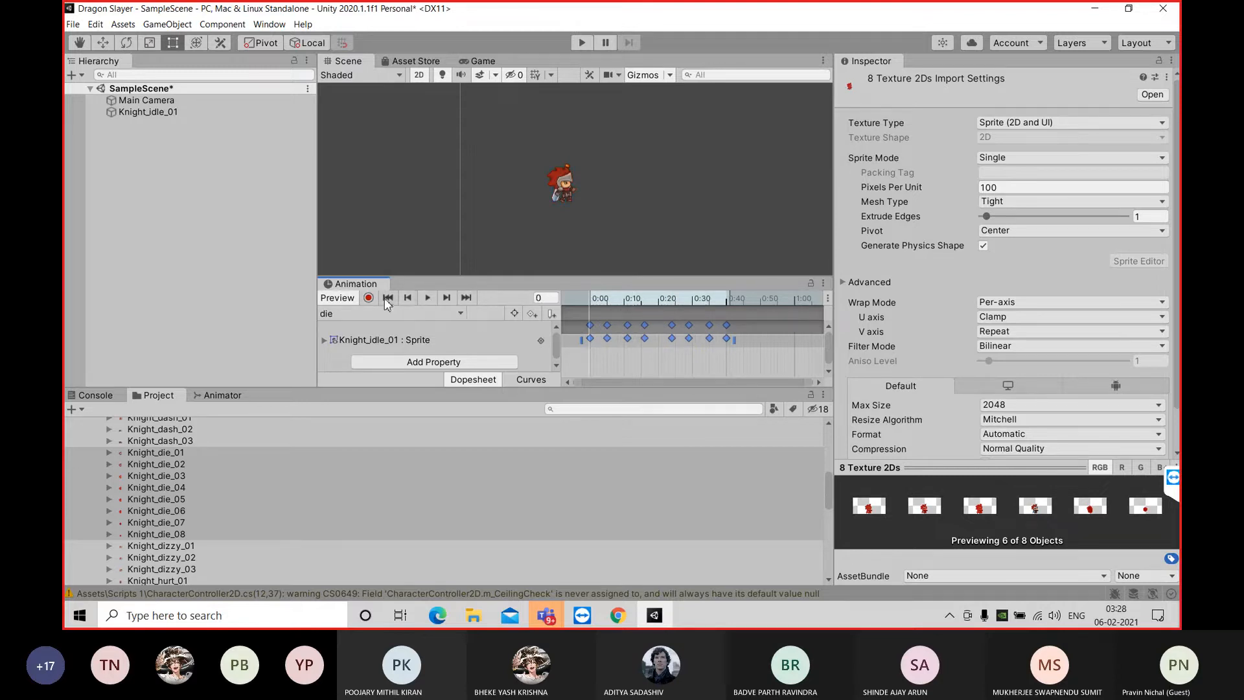
click(428, 298)
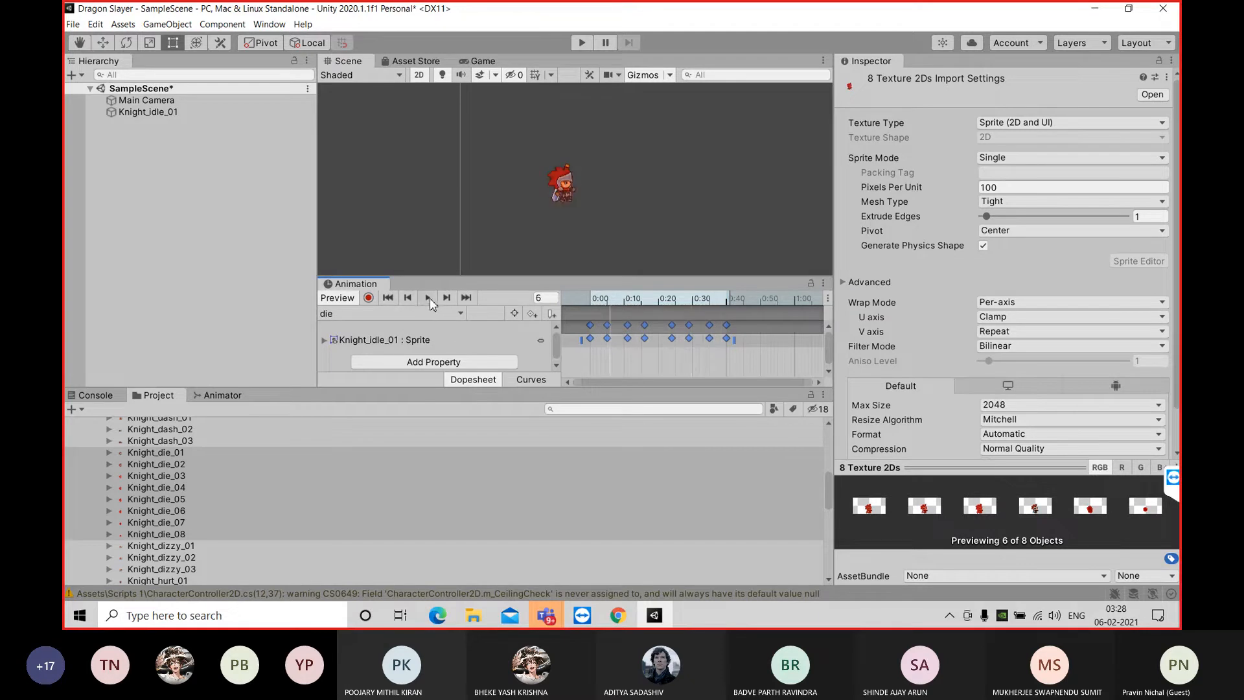
click(388, 298)
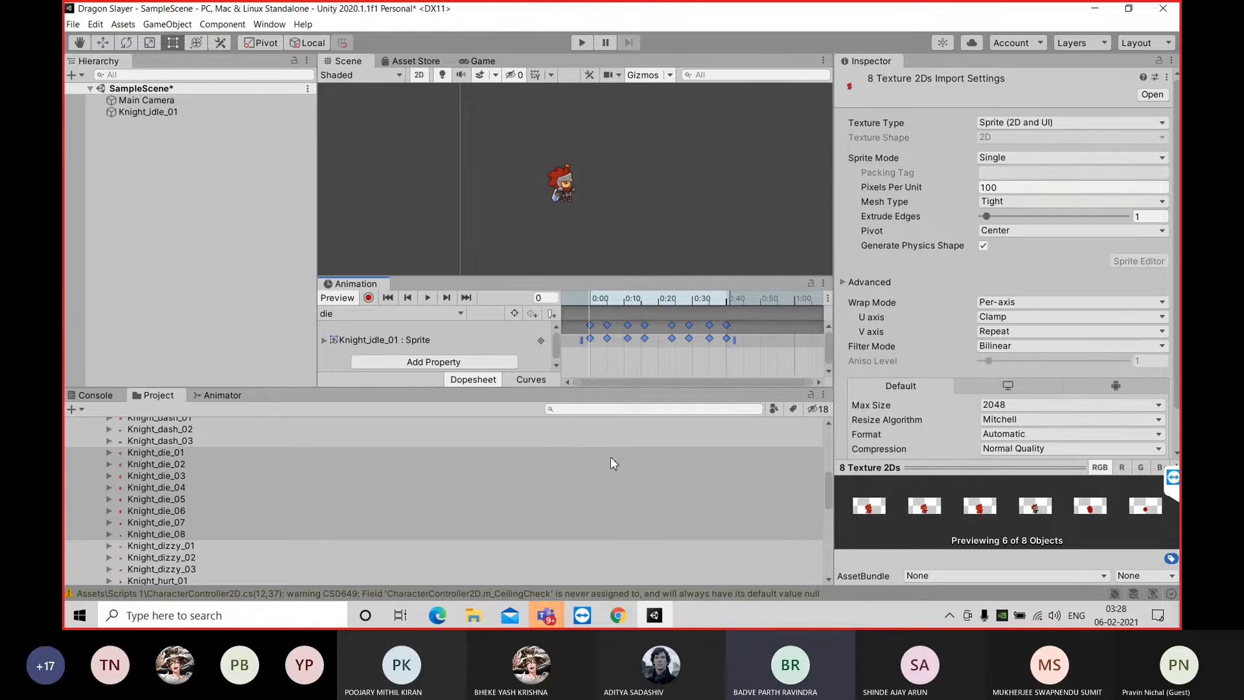
Dock the Animation window beside the Animator and bring the project assets back into view
scroll(379, 448, up, 10)
scroll(364, 485, down, 5)
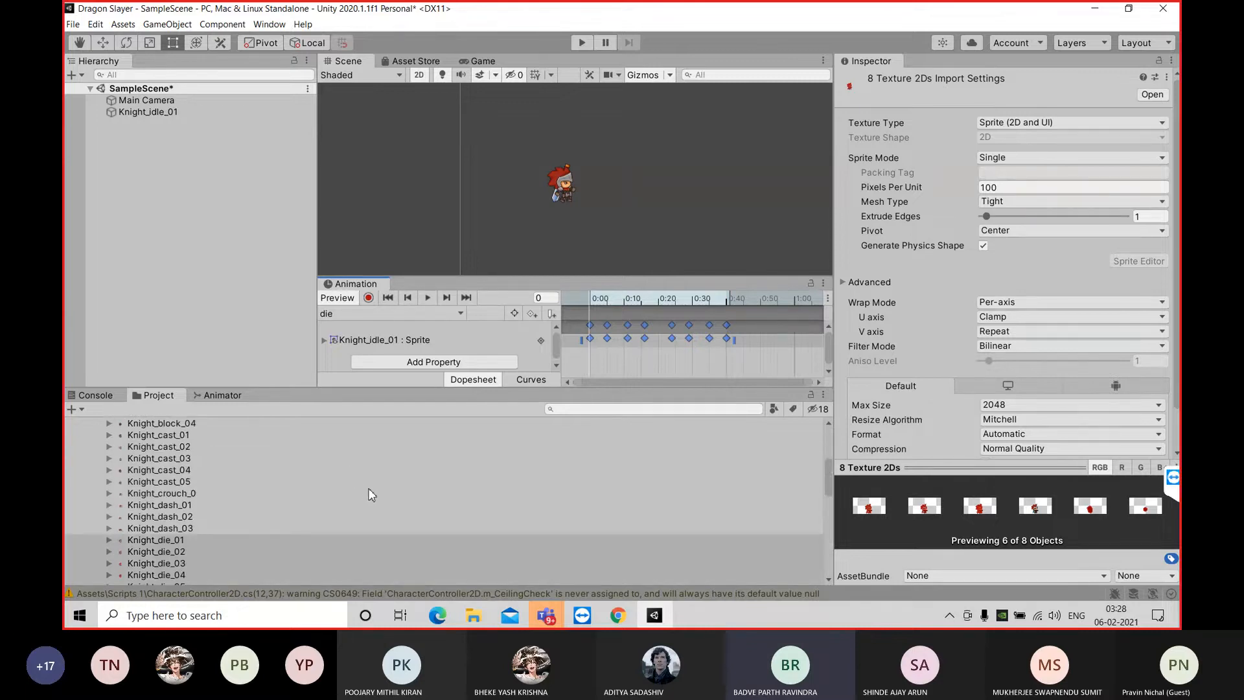
scroll(390, 538, down, 3)
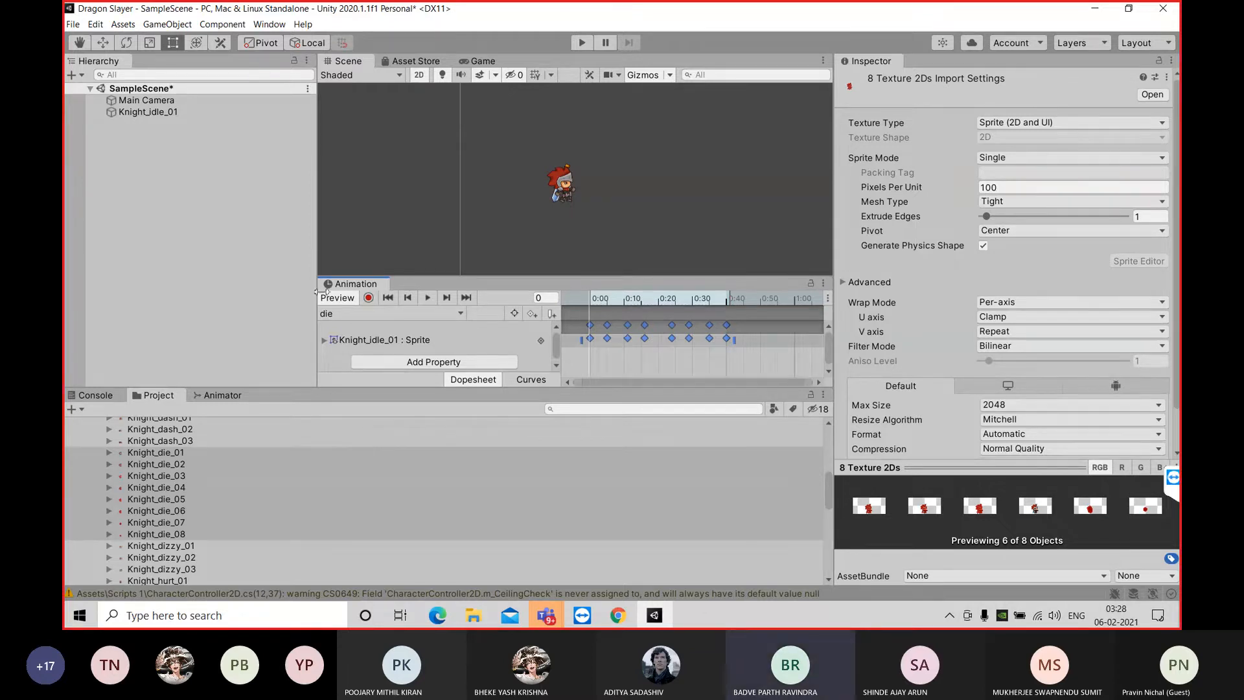
drag(356, 285, 302, 401)
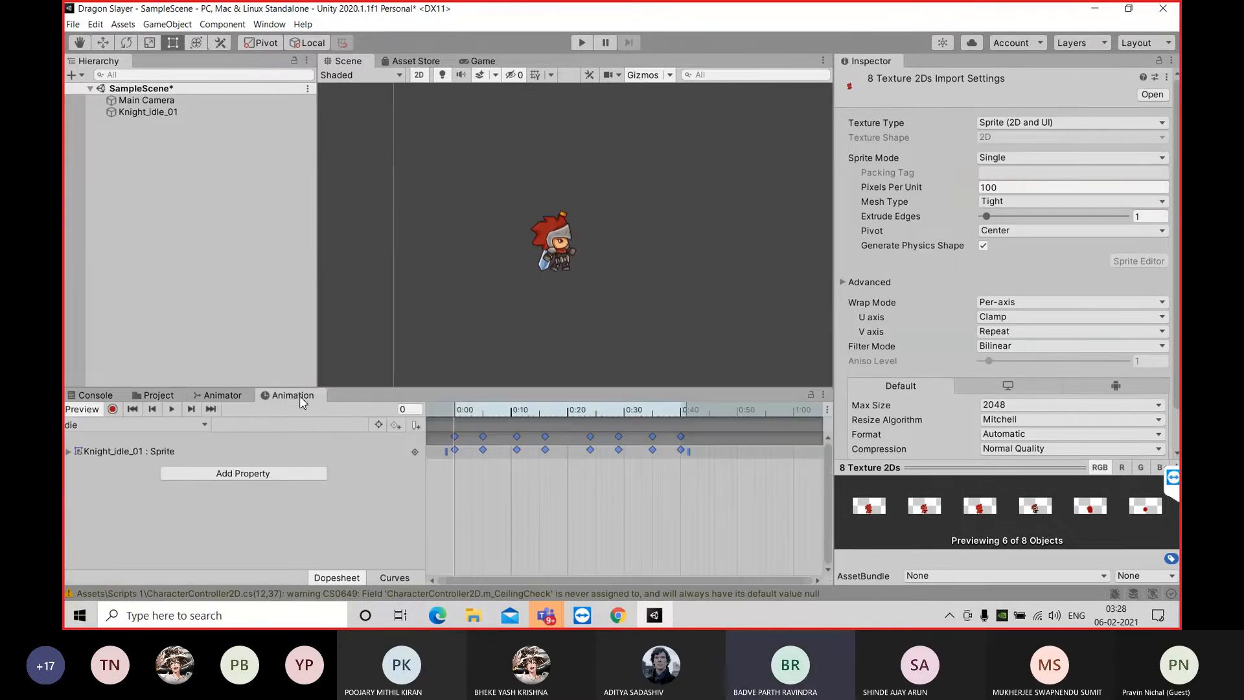
click(138, 394)
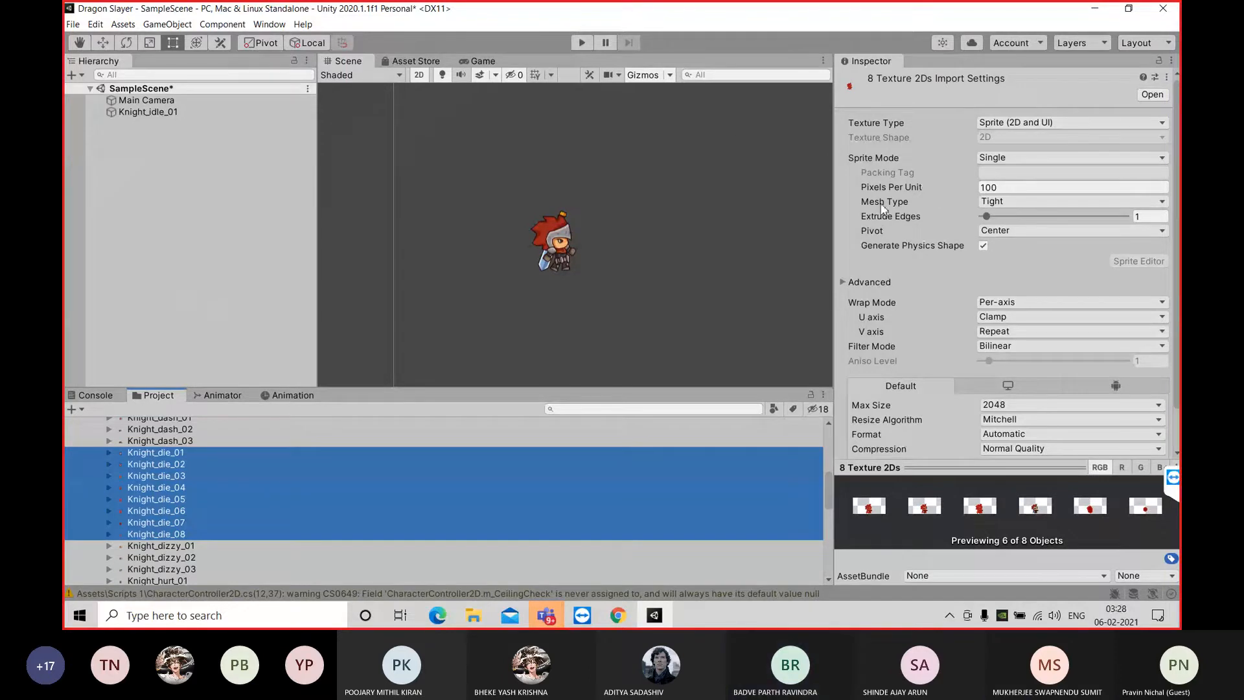
Select the Knight_idle_01 object and enable its Animator component
click(232, 127)
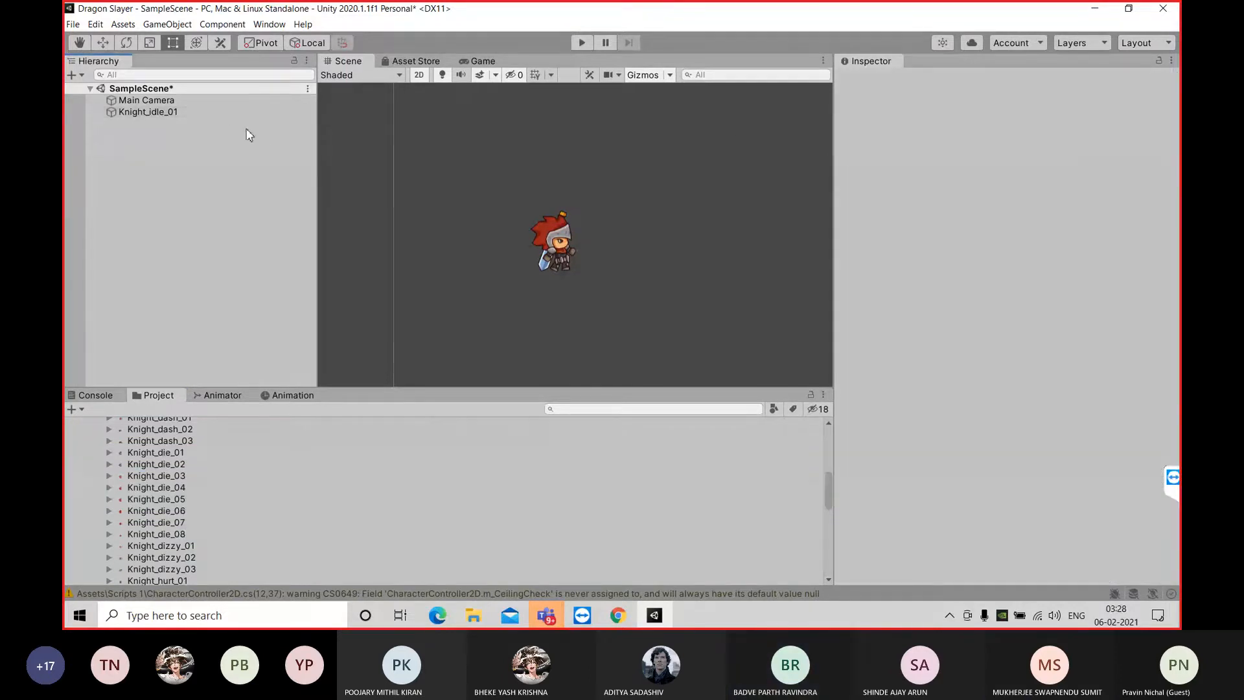
click(230, 104)
click(149, 114)
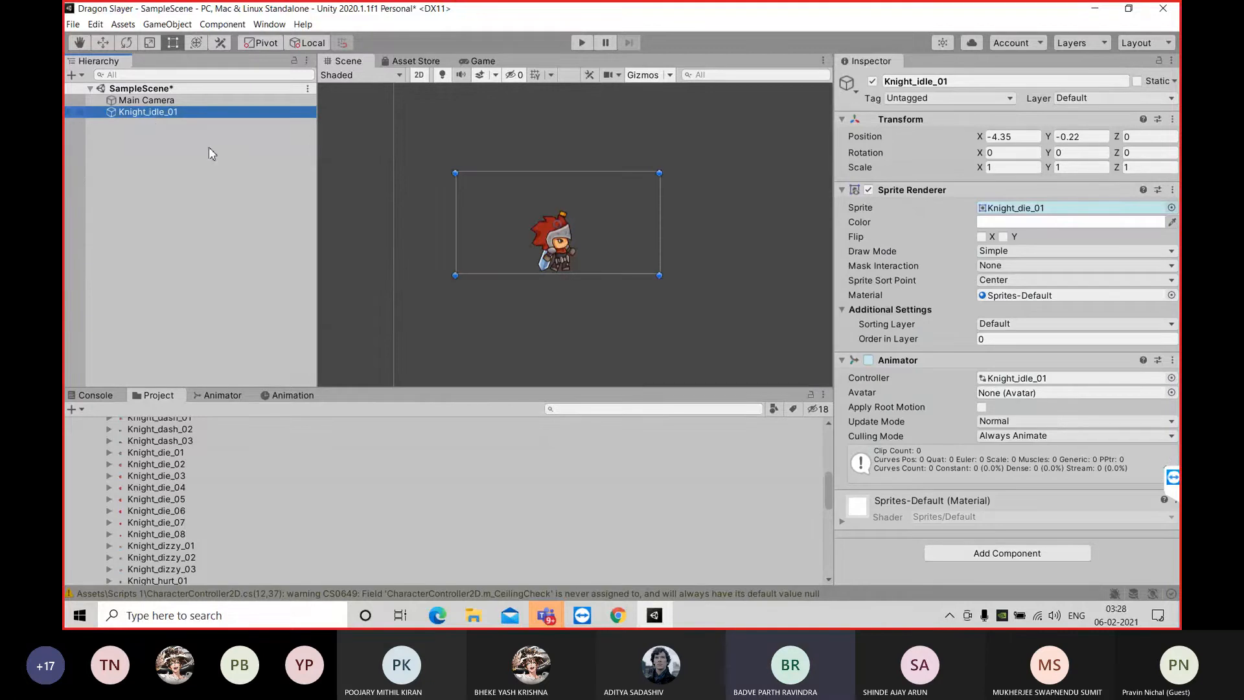
click(868, 360)
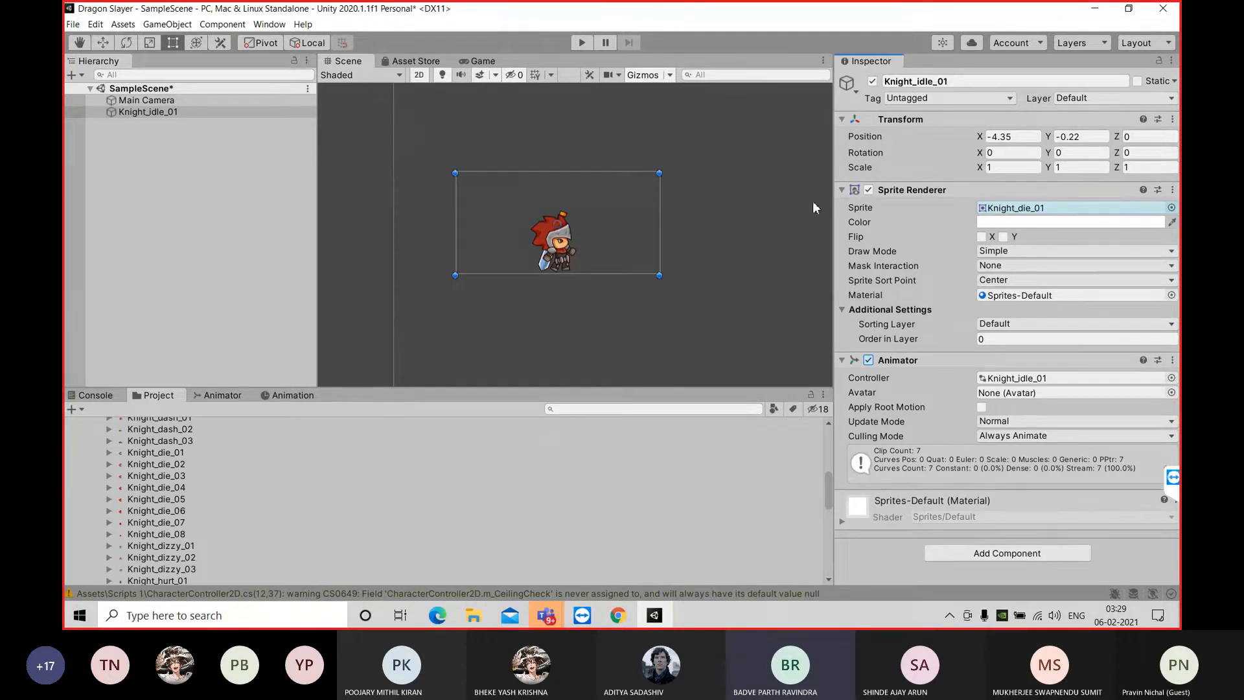
Add a Box Collider 2D component to Knight_idle_01
click(170, 114)
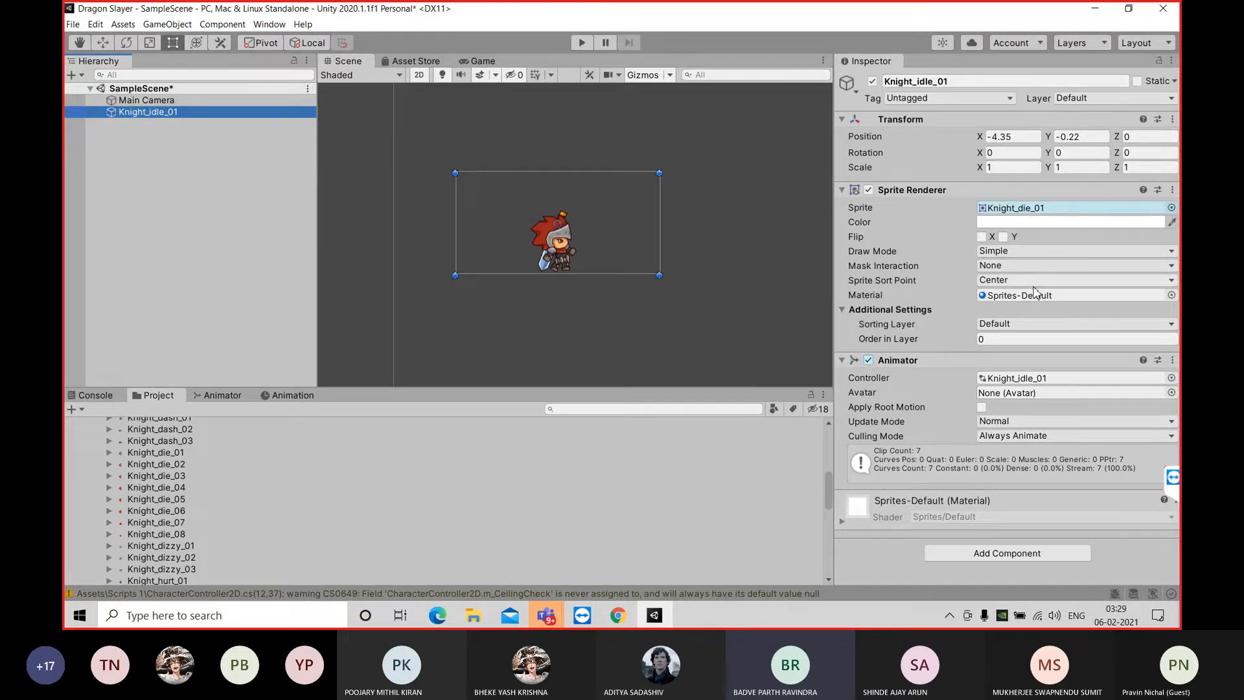
click(993, 553)
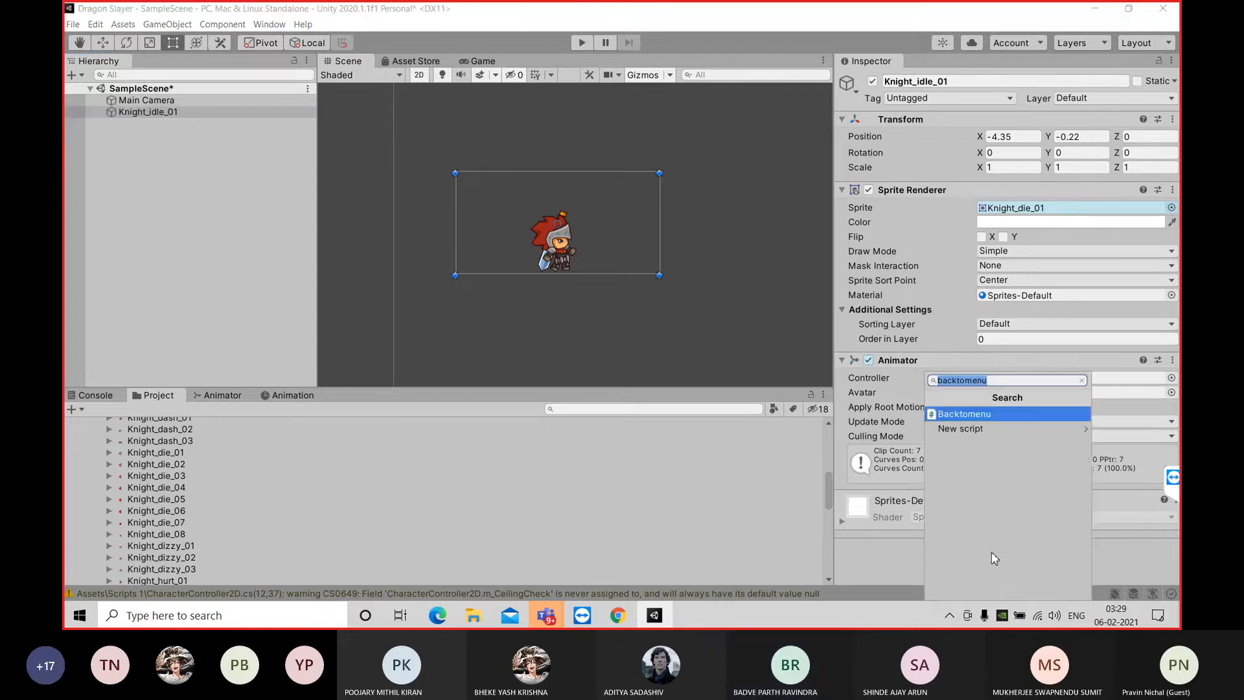
key(BackSpace)
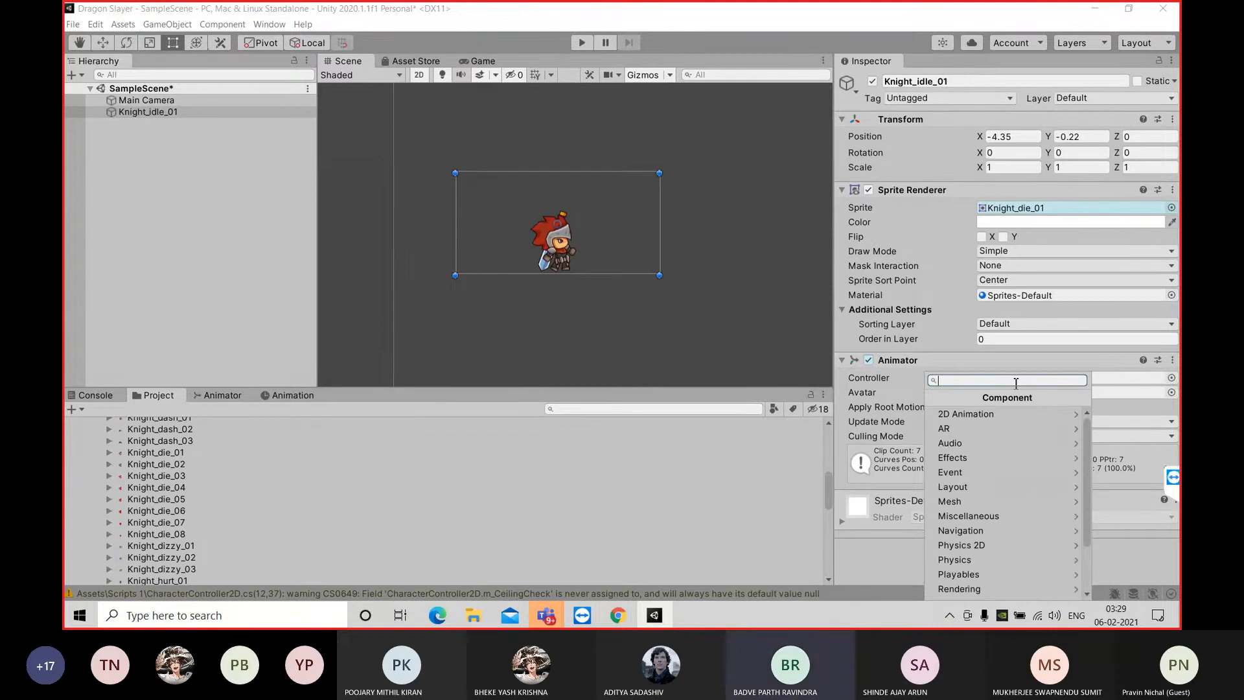
text(2d)
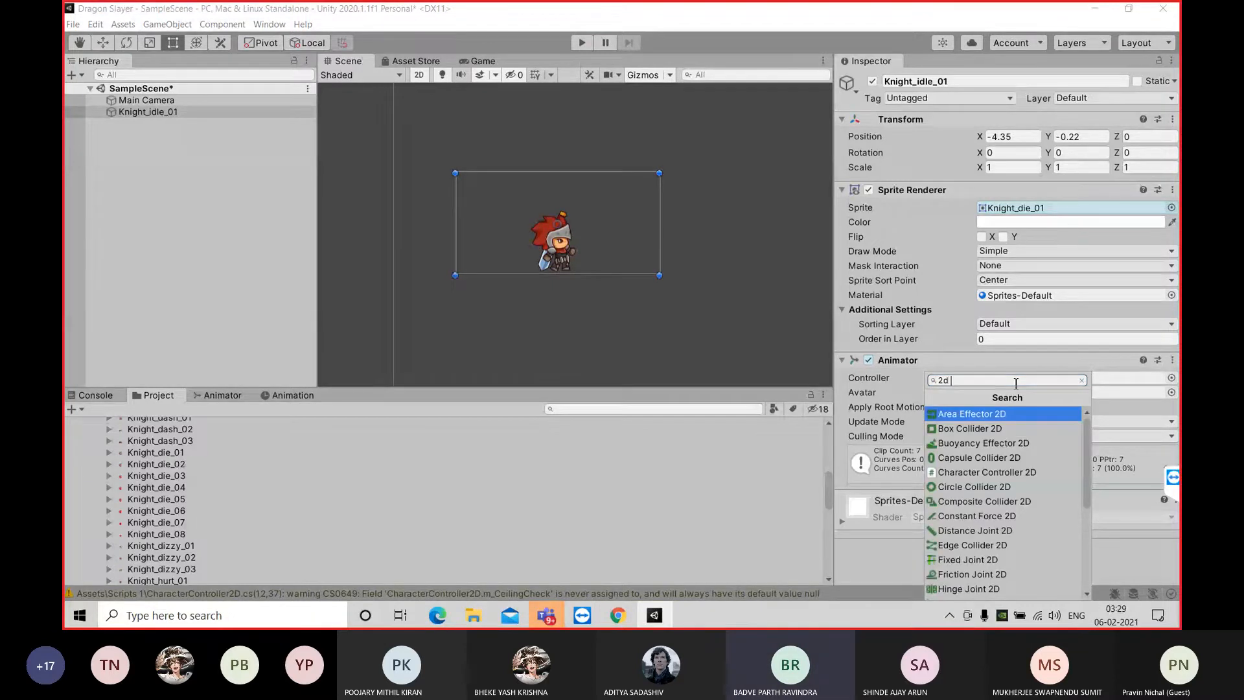
click(1000, 428)
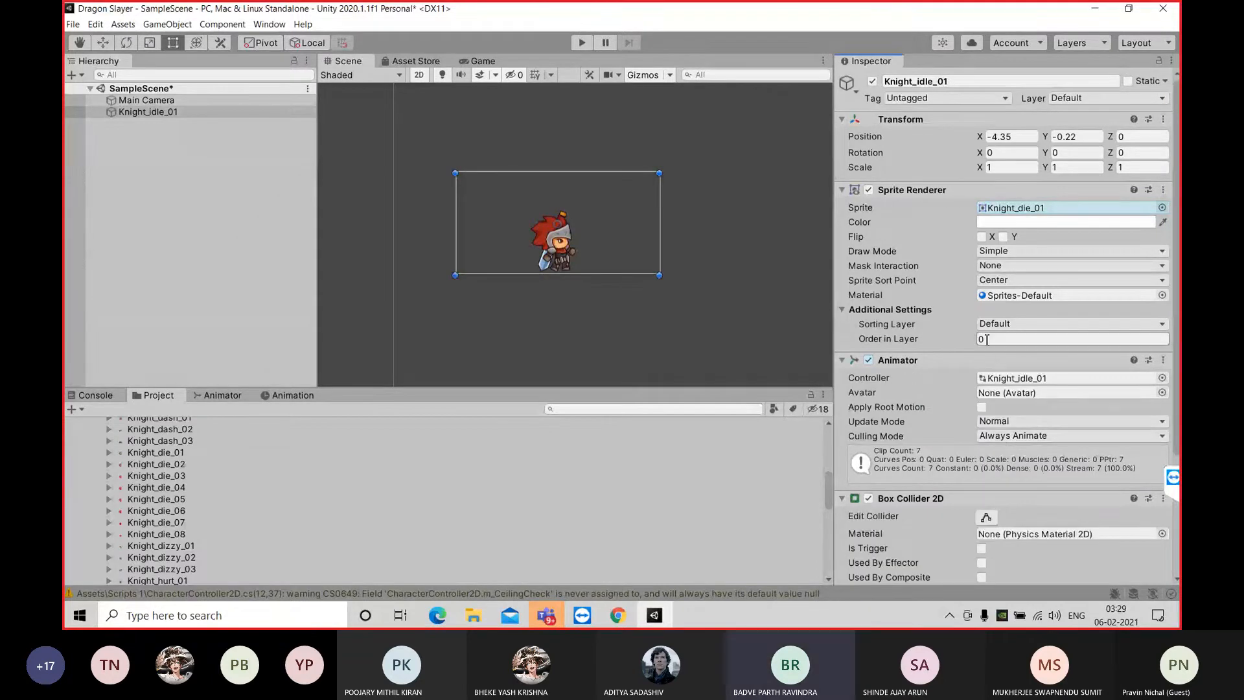
Shrink the box collider around the knight's upper body to about 1.21 by 1.15 units
scroll(990, 344, down, 5)
scroll(991, 344, up, 5)
scroll(994, 343, down, 5)
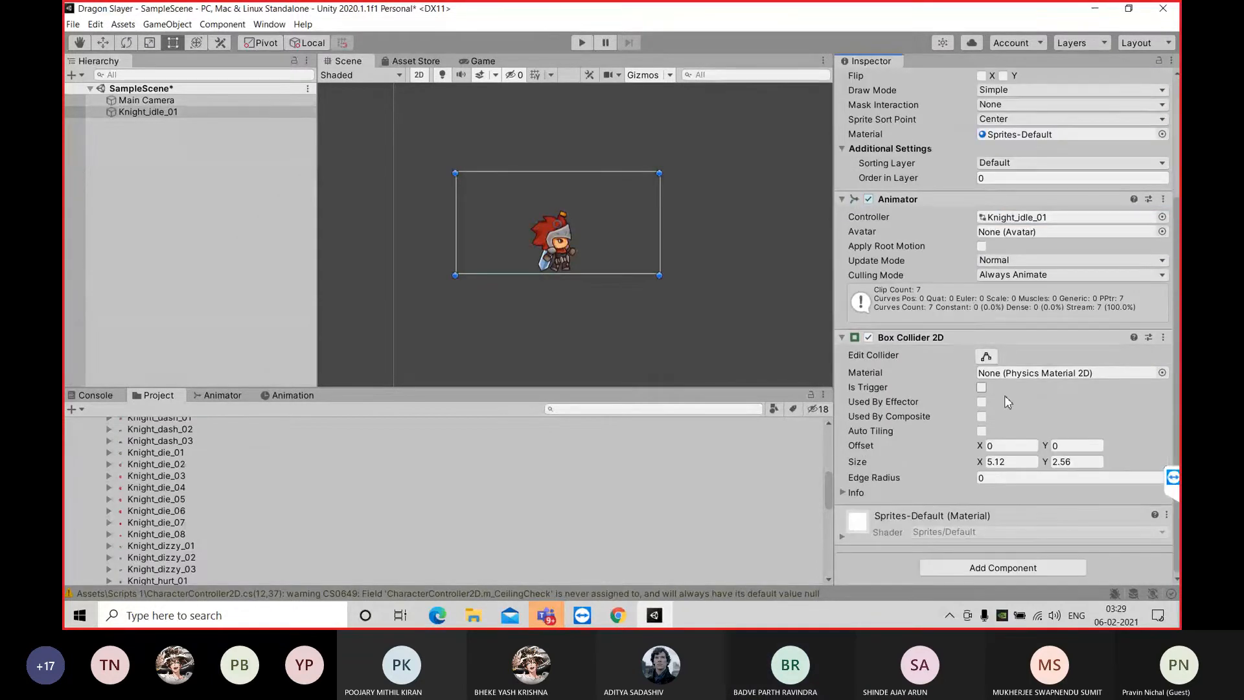
click(985, 356)
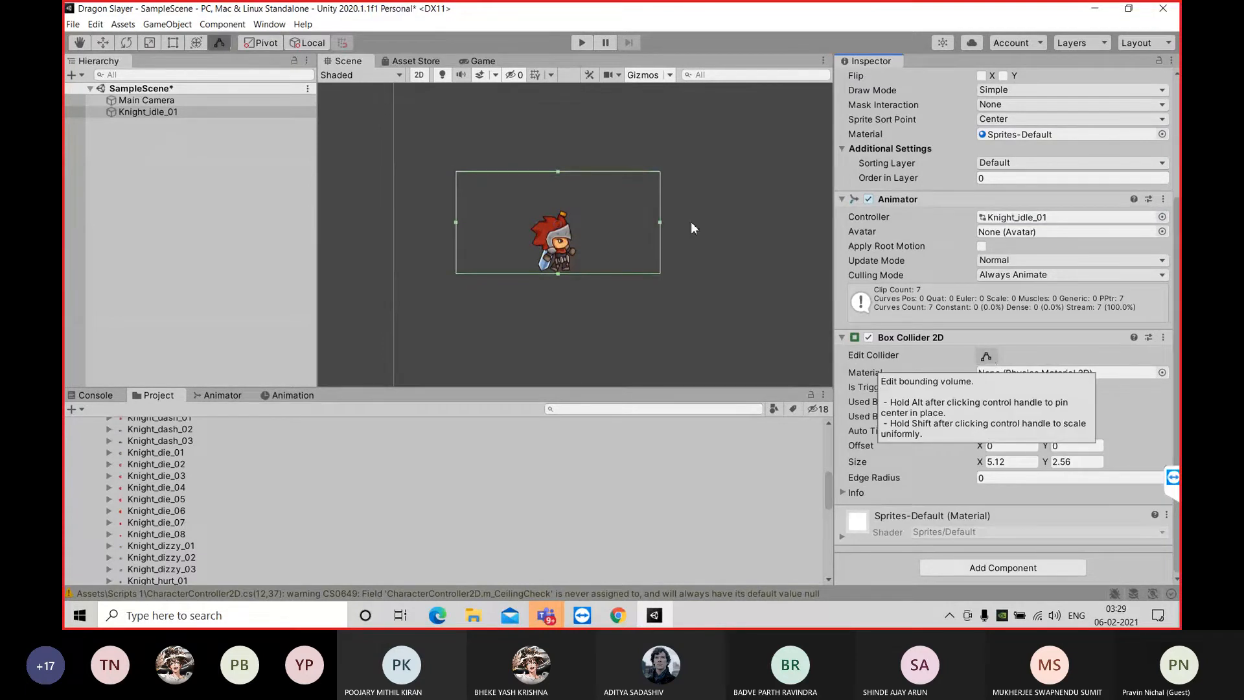
drag(660, 221, 579, 217)
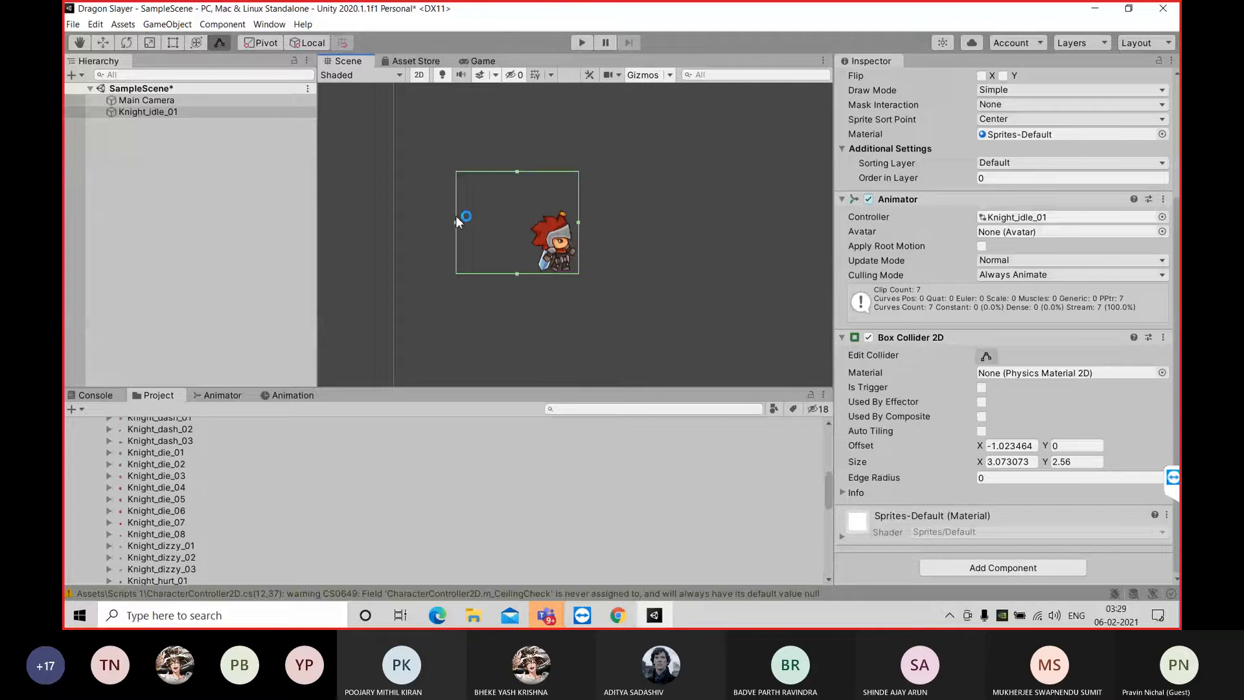
drag(456, 222, 530, 223)
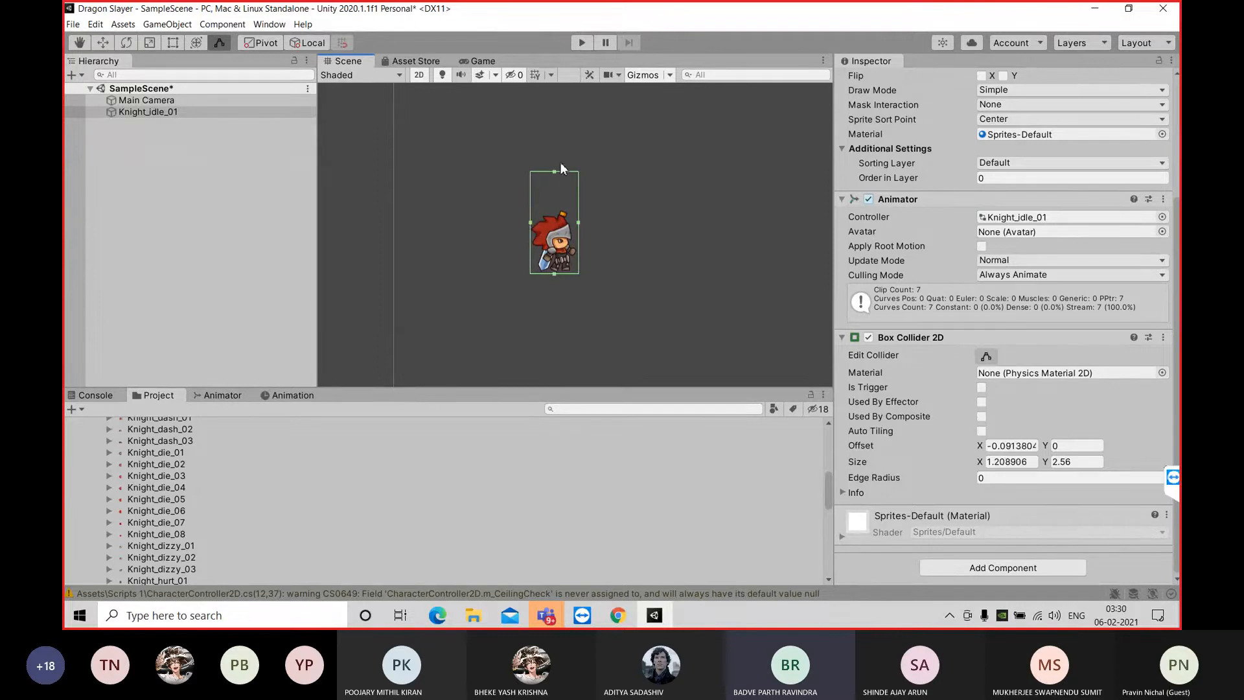
drag(554, 173, 555, 212)
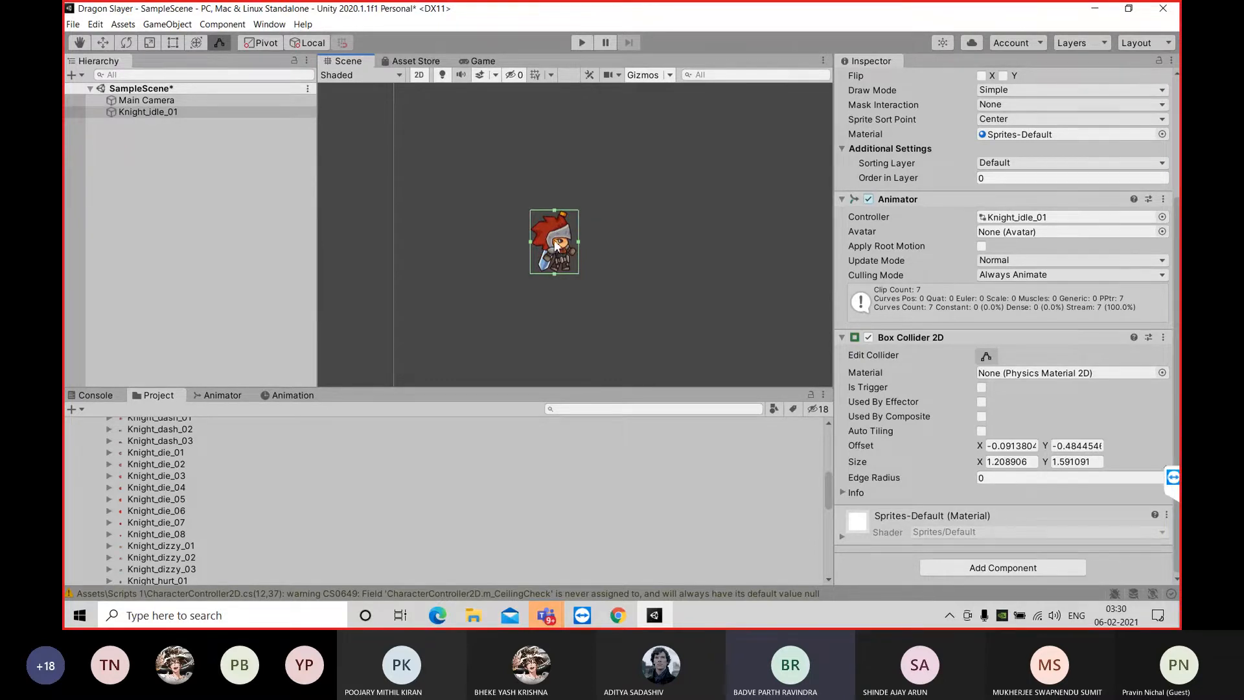
drag(554, 274, 555, 261)
Fine-tune the box collider's edges around the knight's head and torso to a size of about 1.19 by 1.06
scroll(556, 261, up, 1)
scroll(556, 261, up, 5)
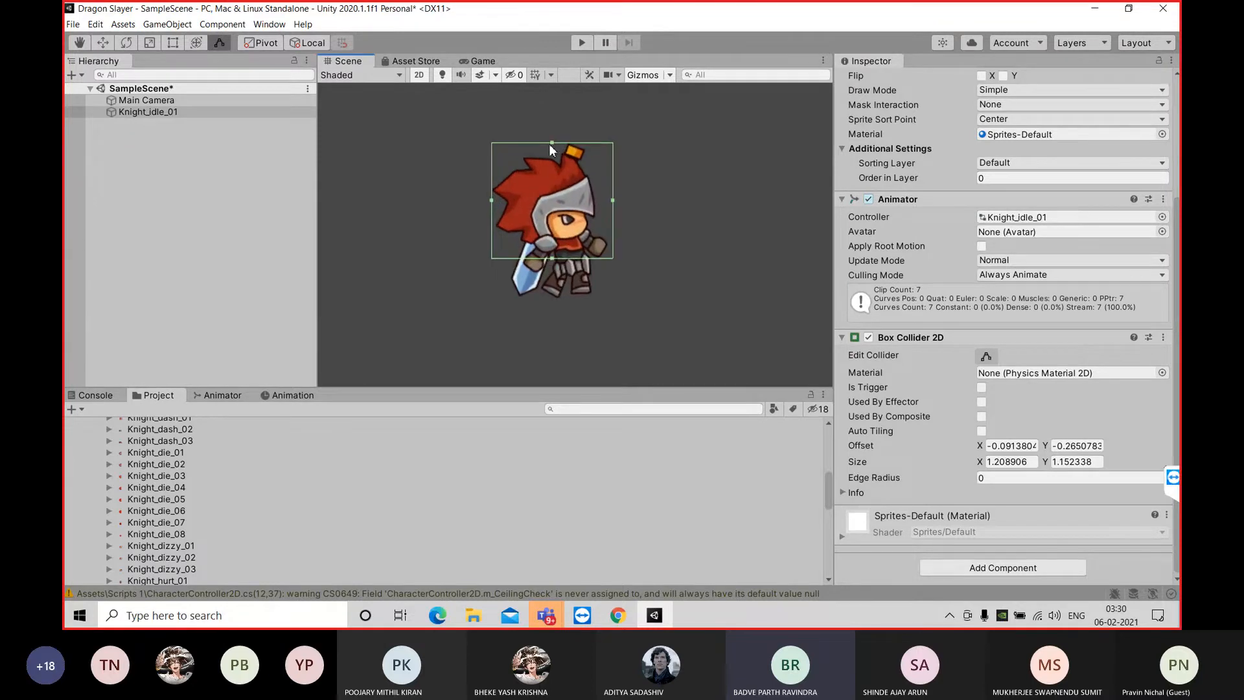
drag(551, 143, 553, 120)
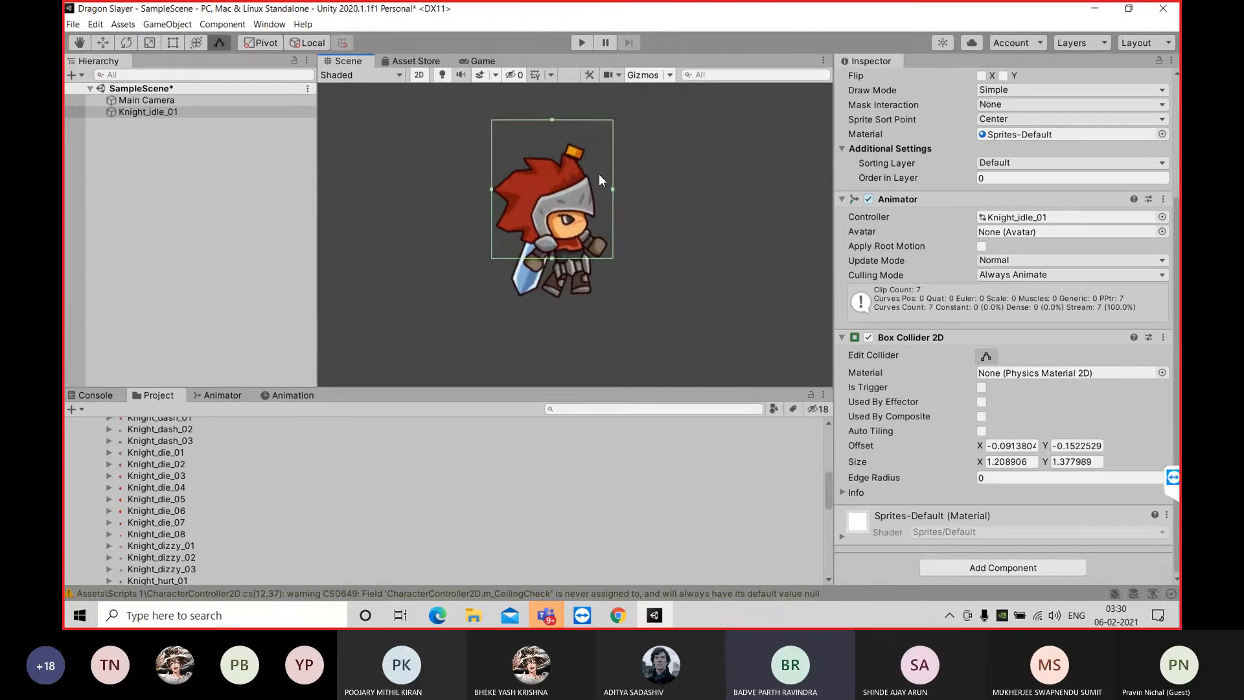
drag(491, 188, 495, 188)
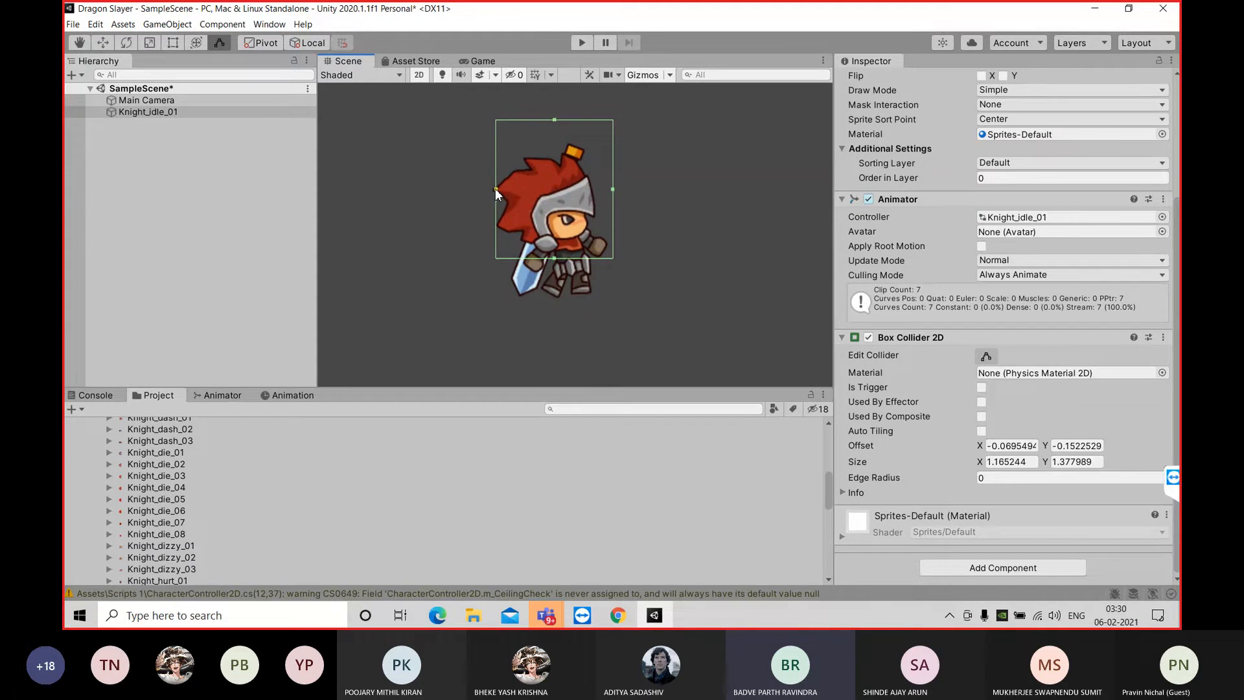
drag(612, 188, 614, 189)
drag(558, 258, 560, 250)
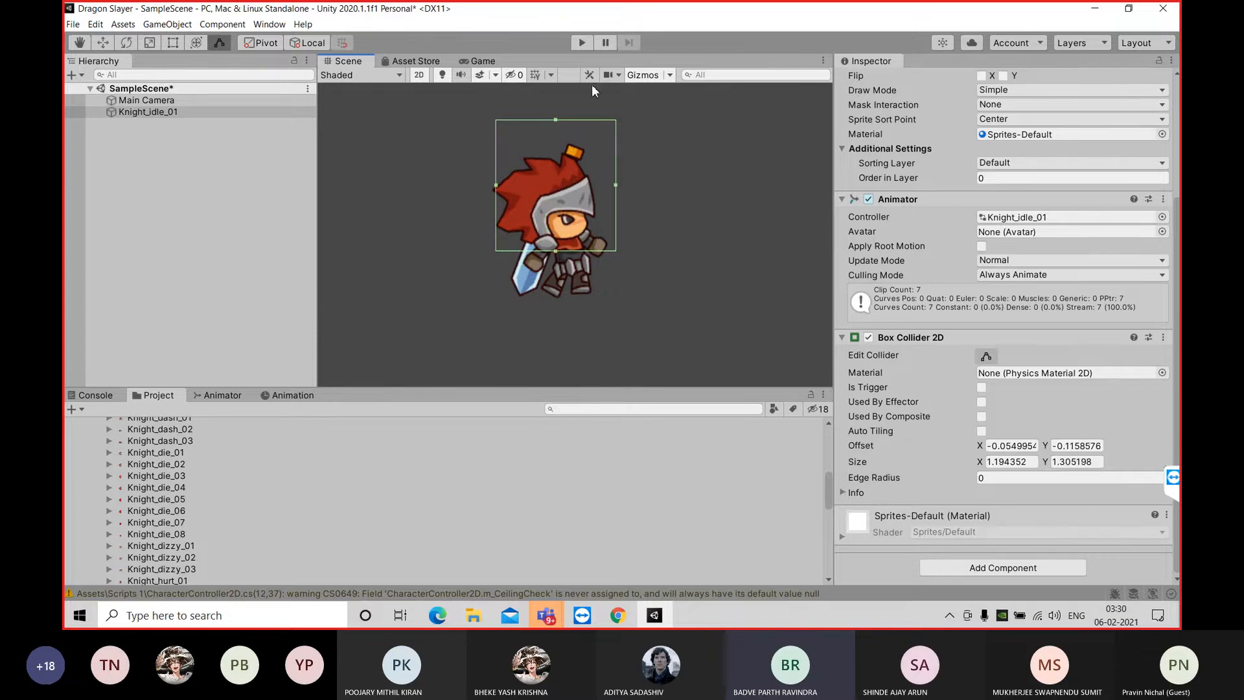
drag(555, 119, 557, 145)
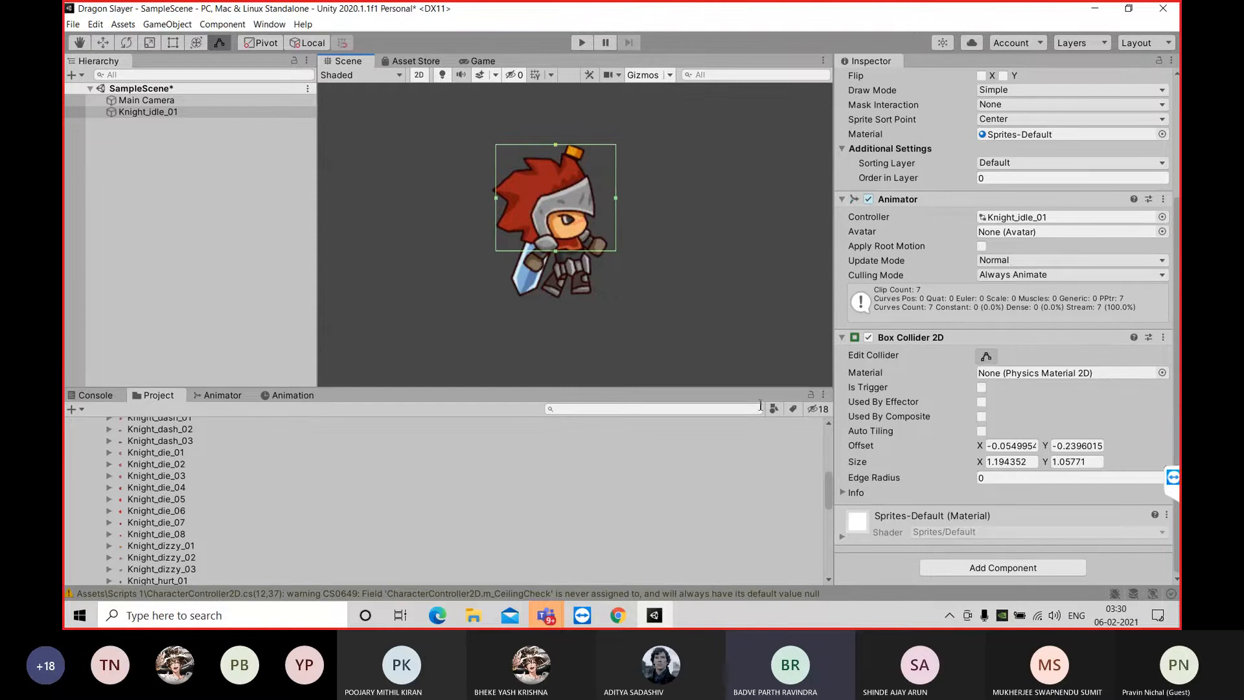
Add a Circle Collider 2D component to Knight_idle_01
click(969, 568)
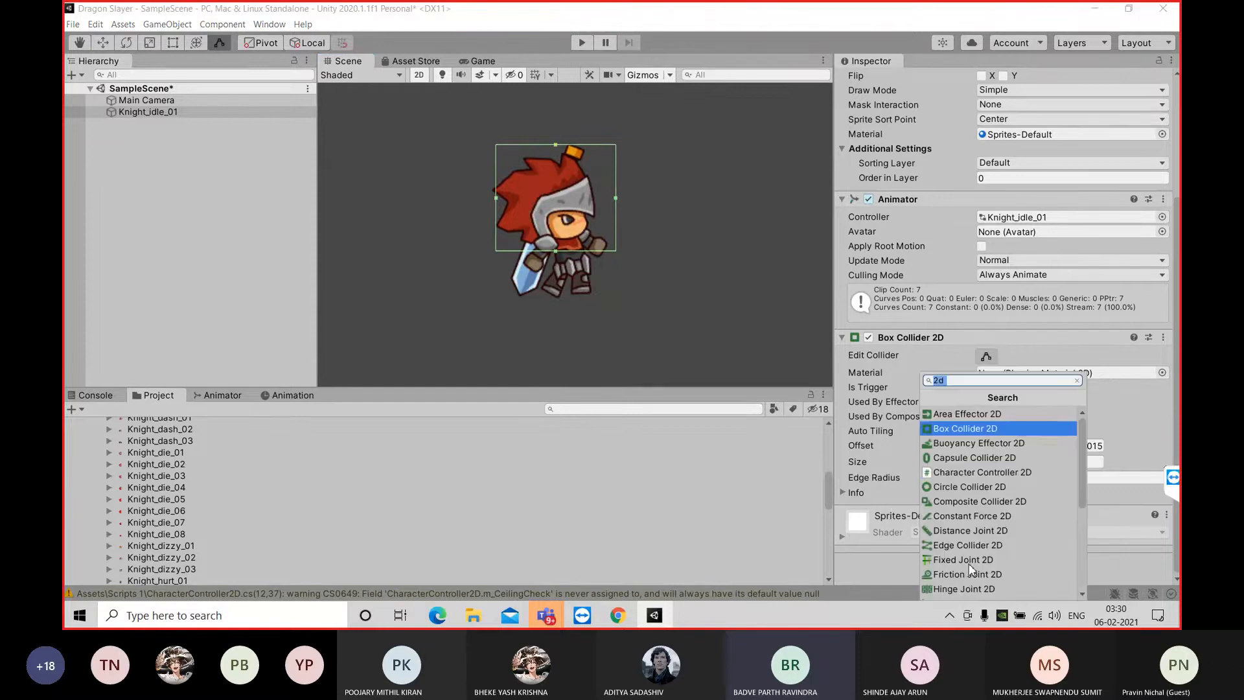
click(970, 380)
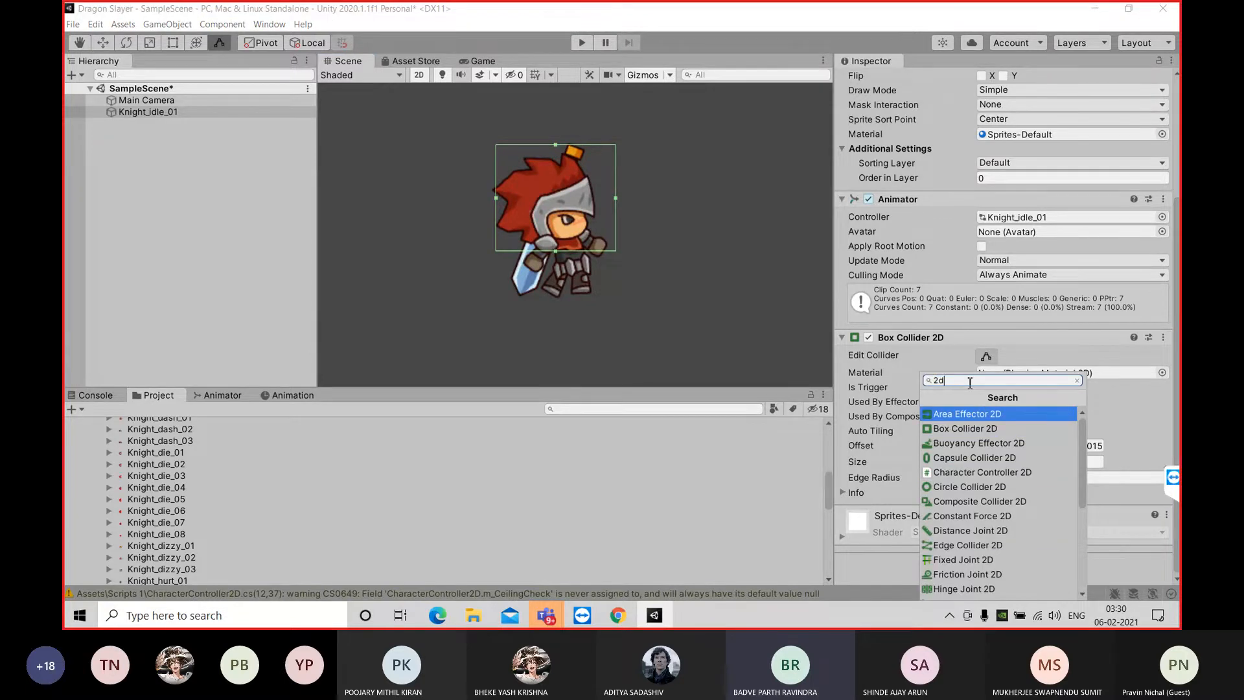
key(BackSpace)
key(BackSpace)
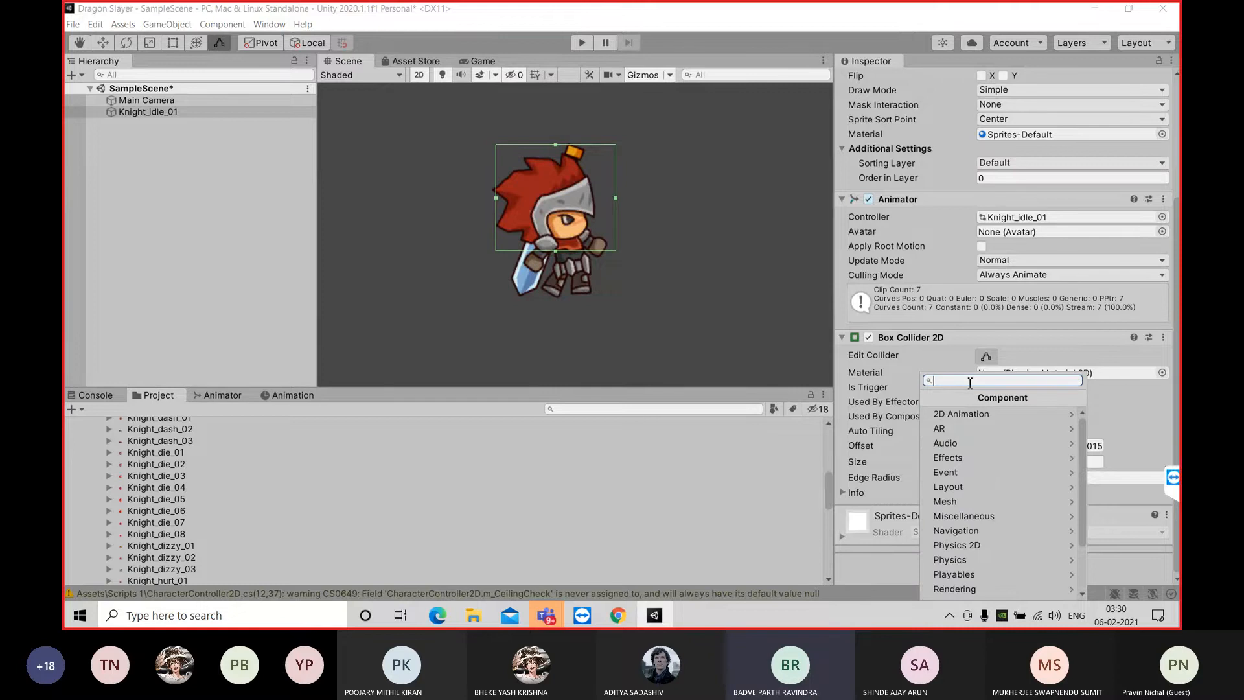
text(ci)
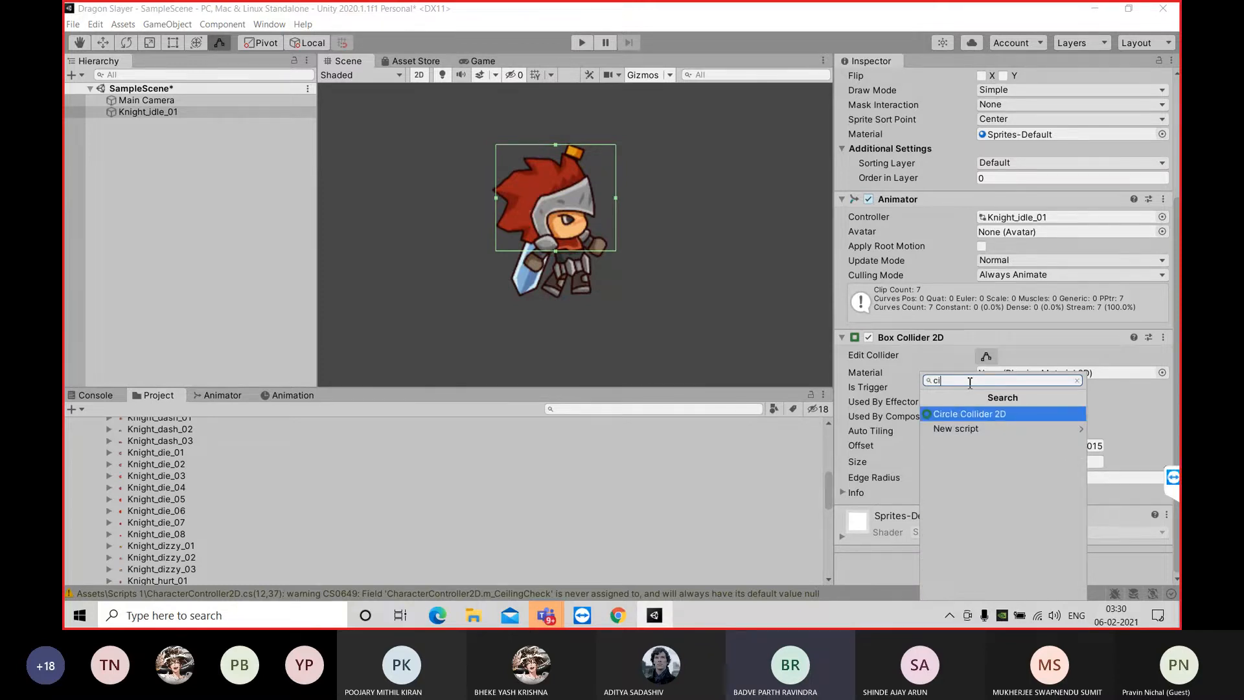
key(Return)
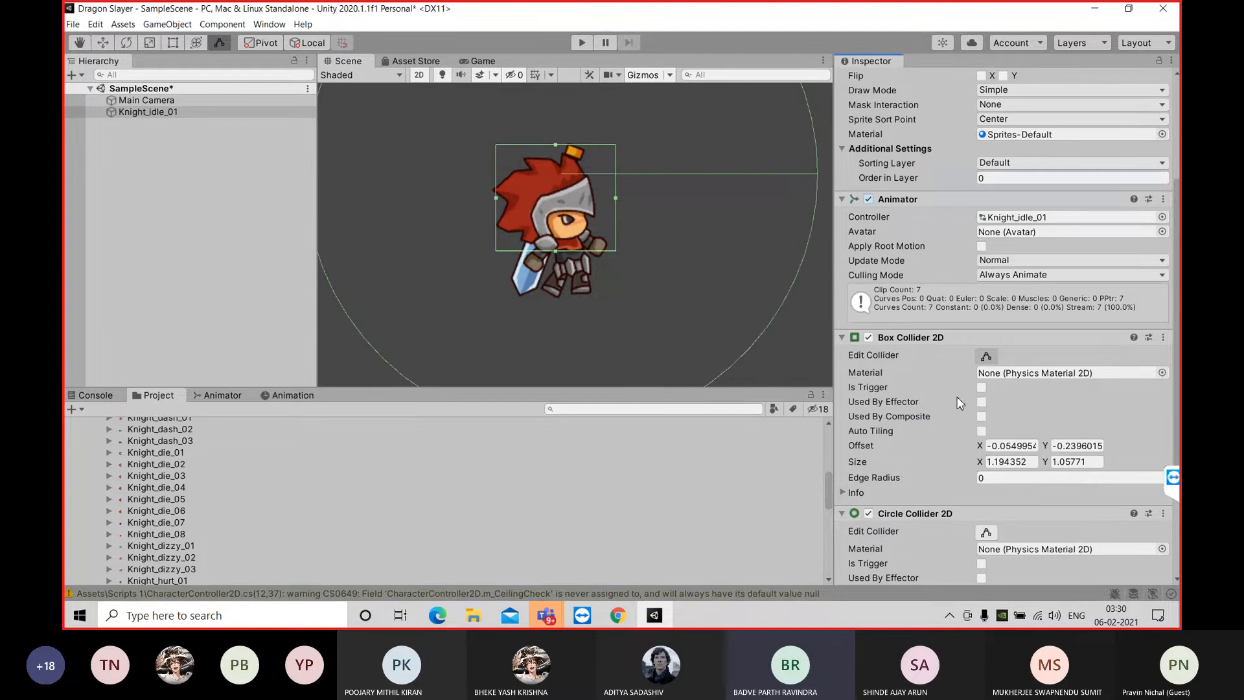
Shrink the circle collider to a radius of about 0.81, with its centre offset about -1.75 in X
click(987, 537)
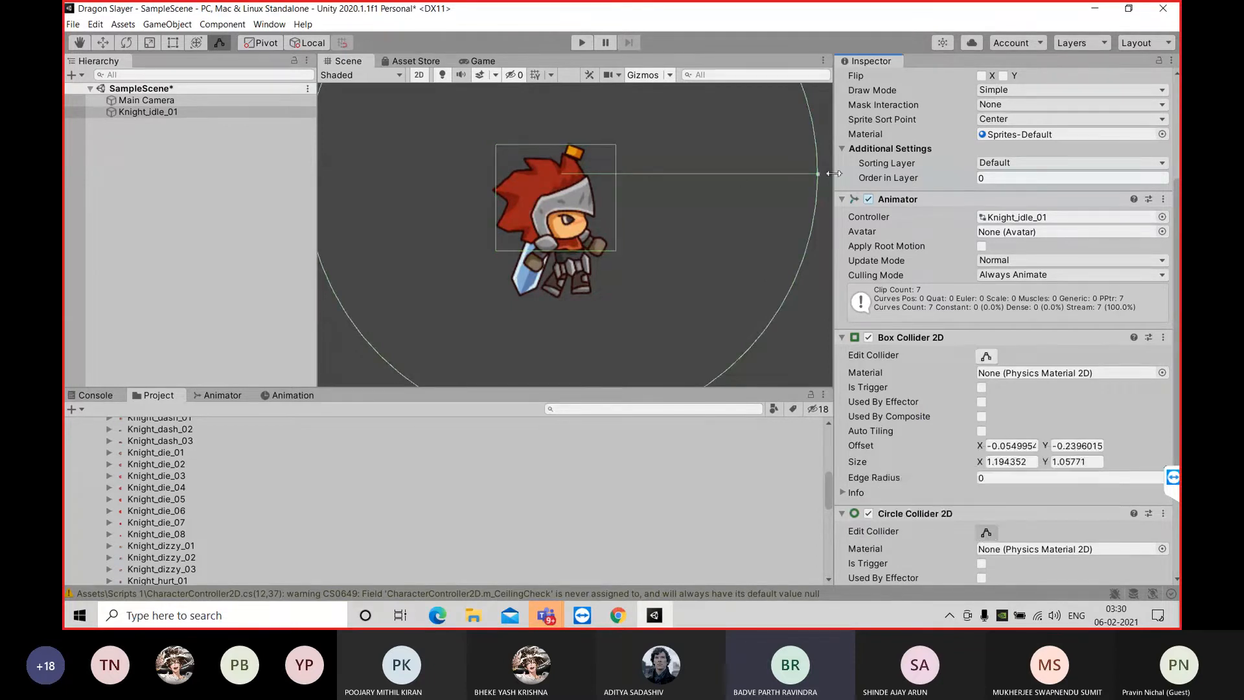
drag(817, 173, 467, 175)
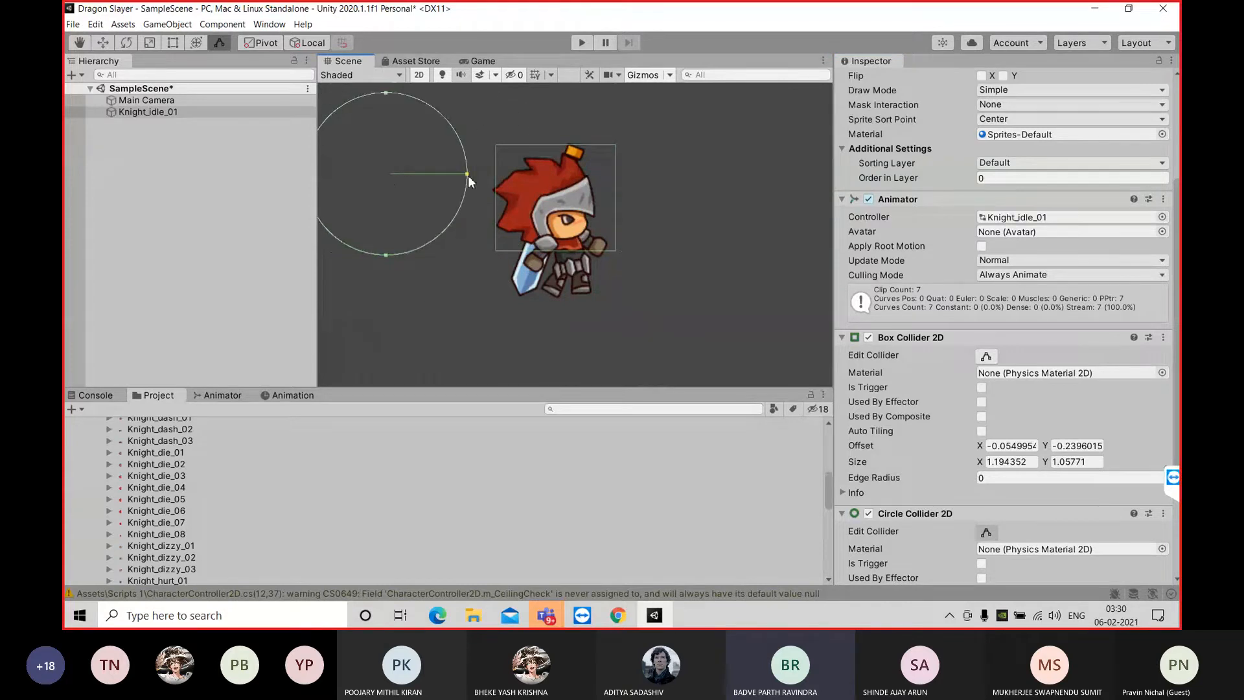
click(395, 106)
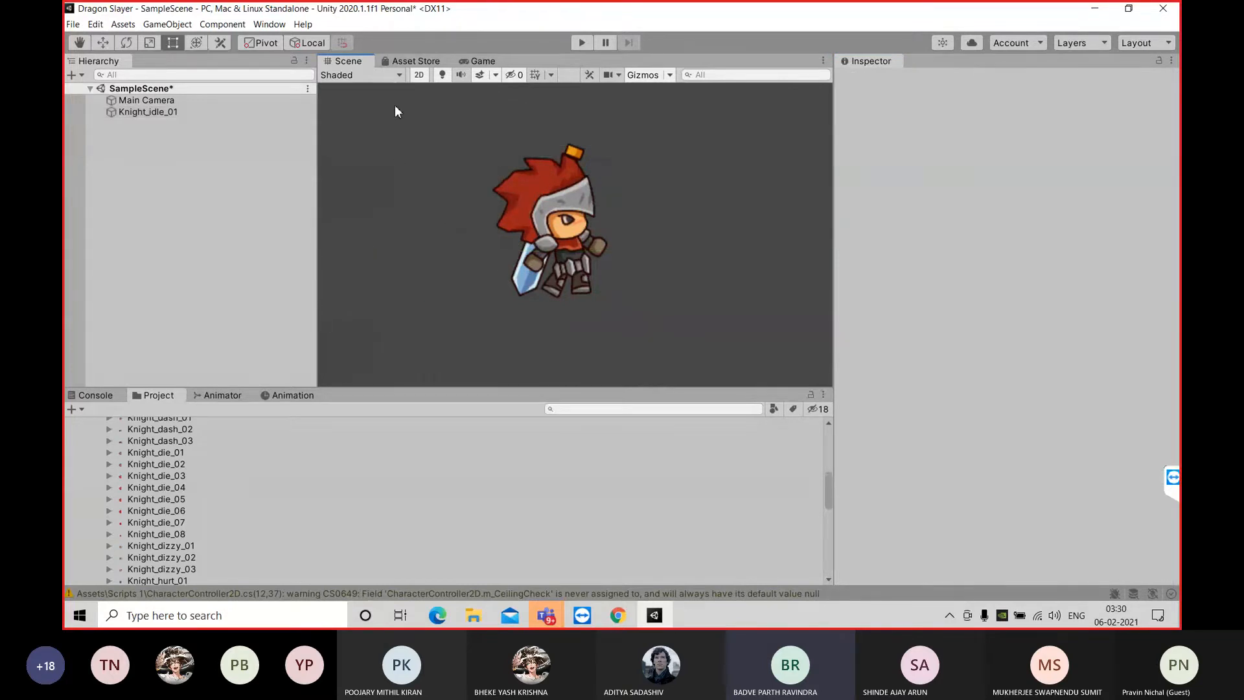
Reselect Knight_idle_01 and move it in the scene to about X -4.07, Y -0.37
click(187, 115)
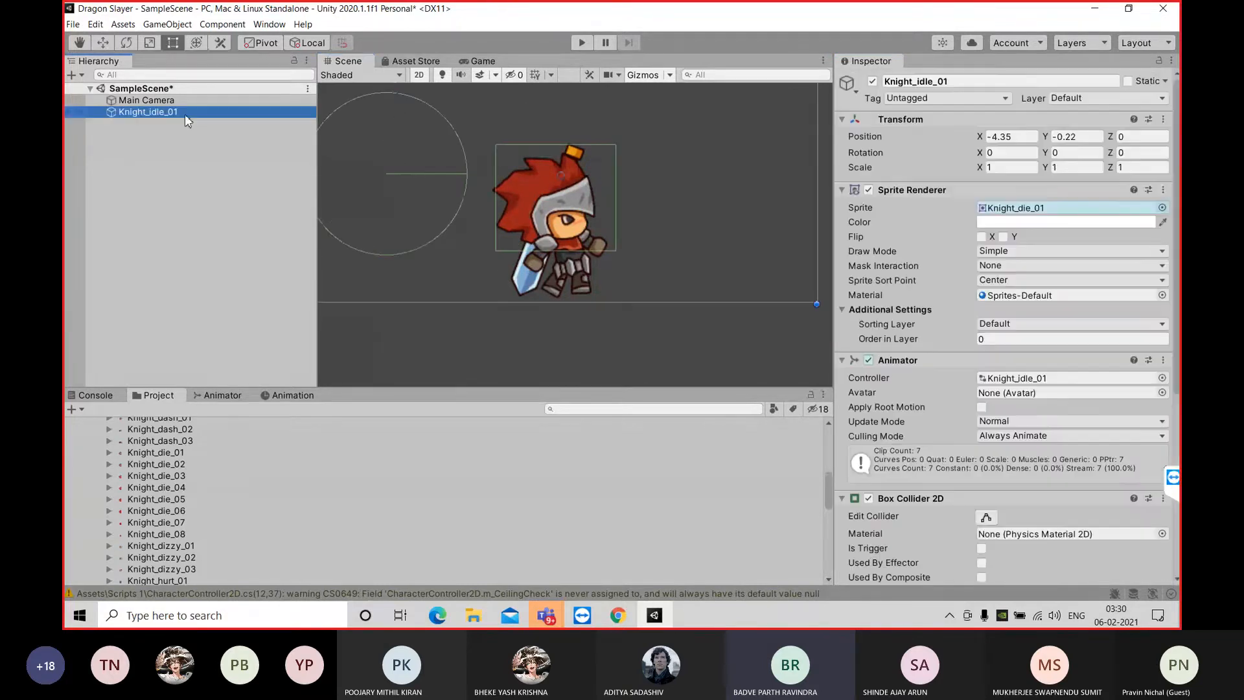
drag(379, 170, 409, 184)
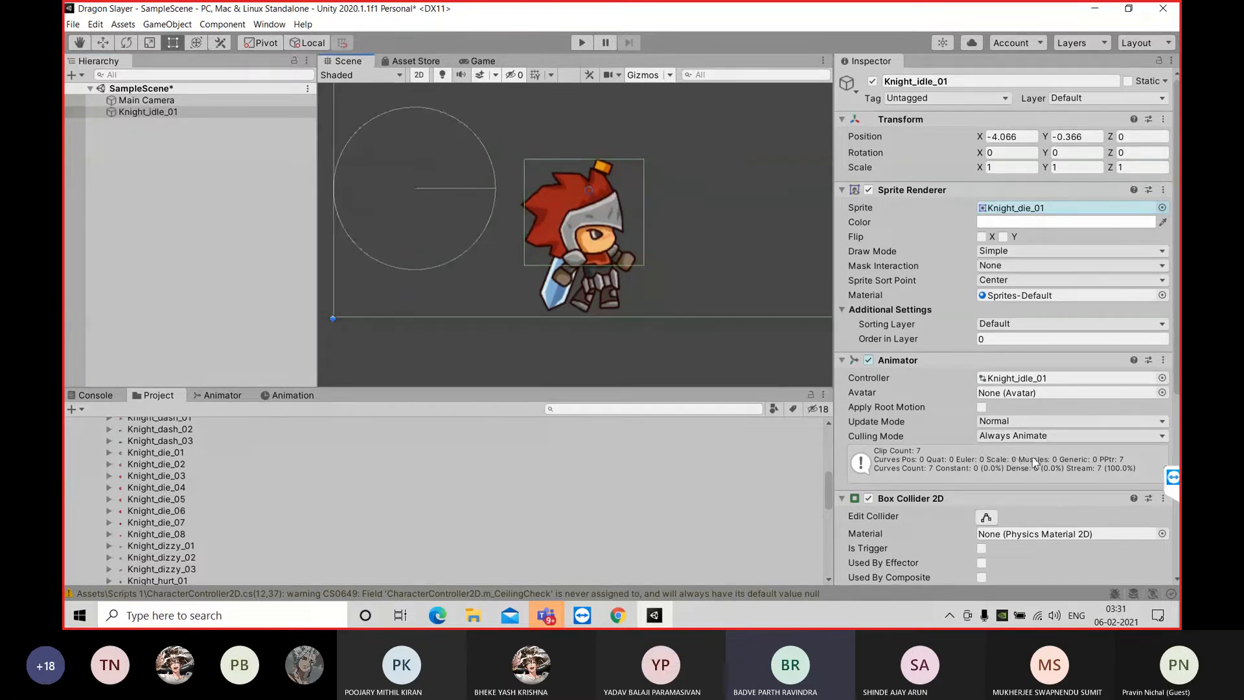
scroll(1037, 493, down, 4)
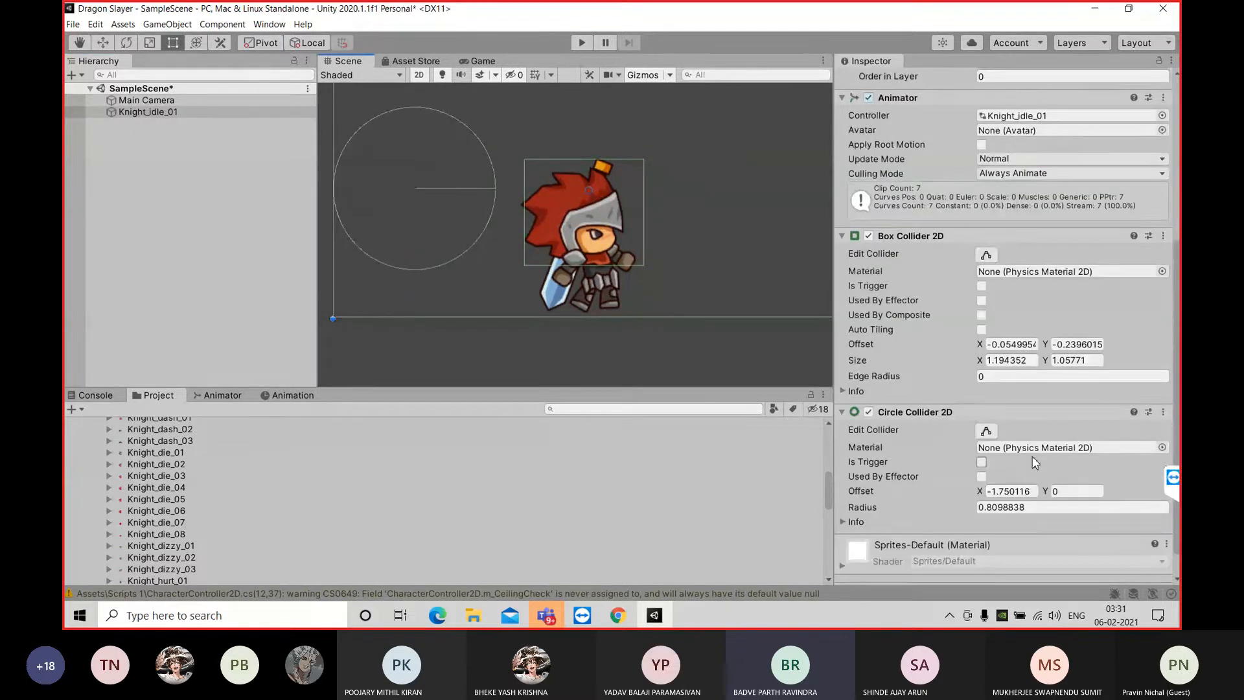
Set the circle collider's offset to X 0 and Y -1
click(1036, 492)
key(BackSpace)
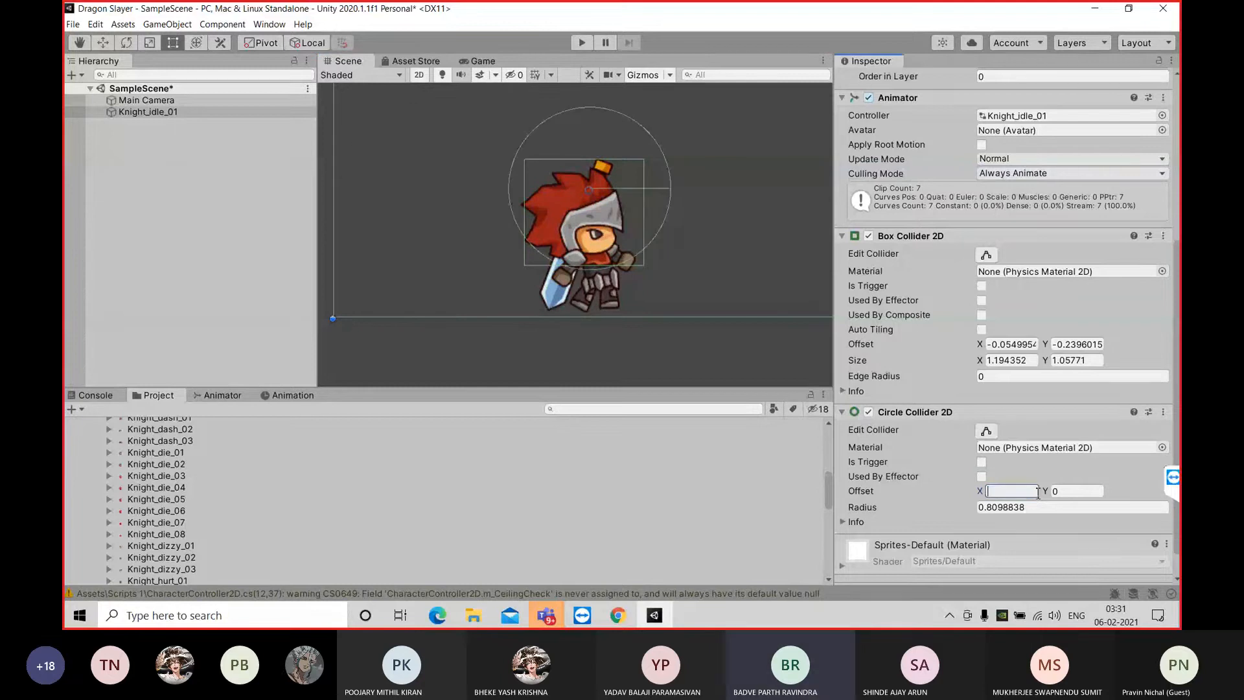
text(0)
click(1070, 493)
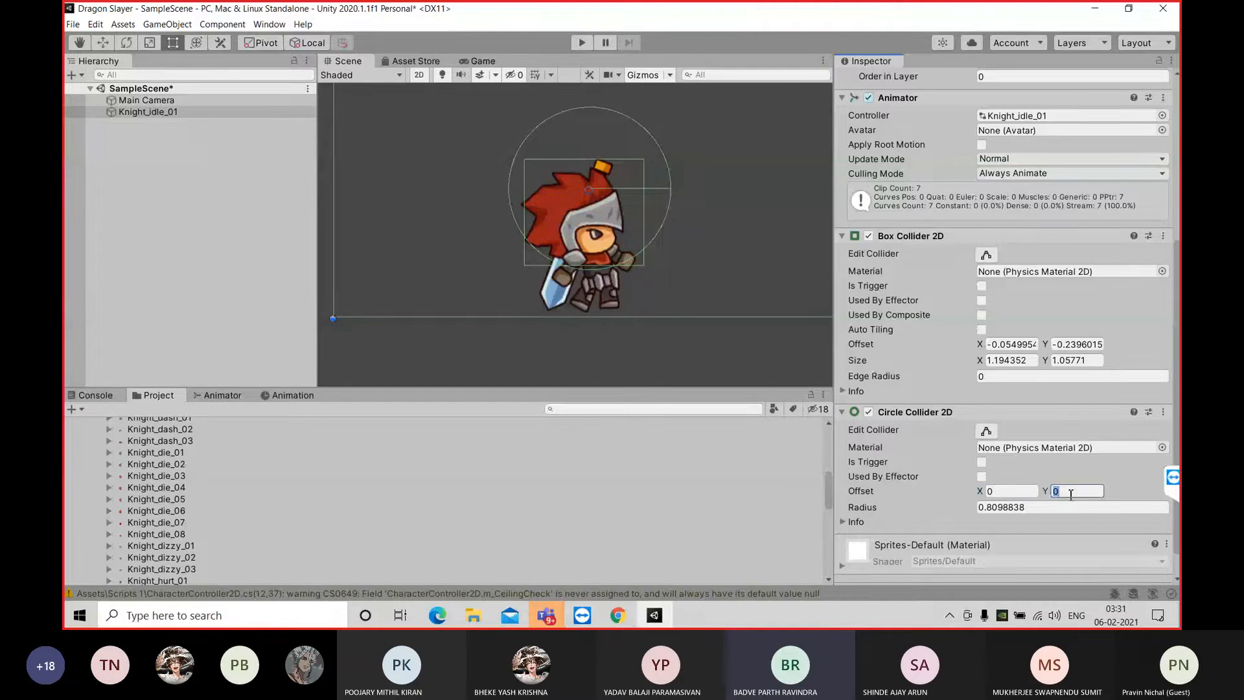
key(BackSpace)
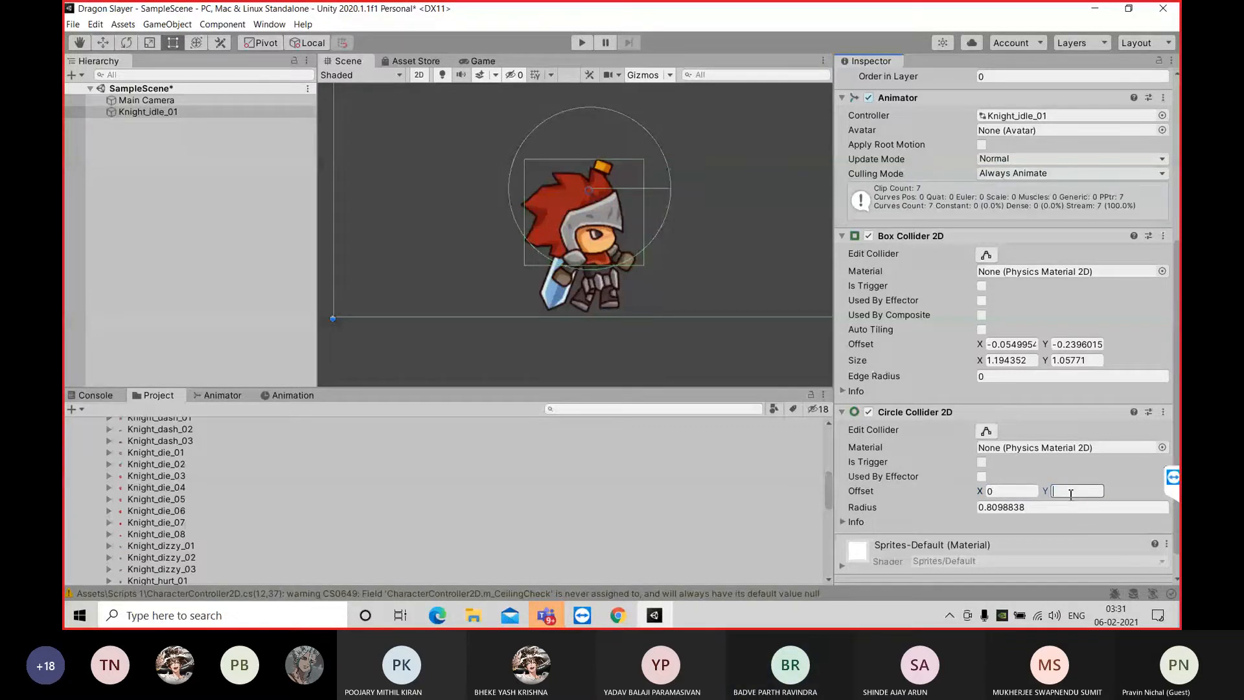
text(-1)
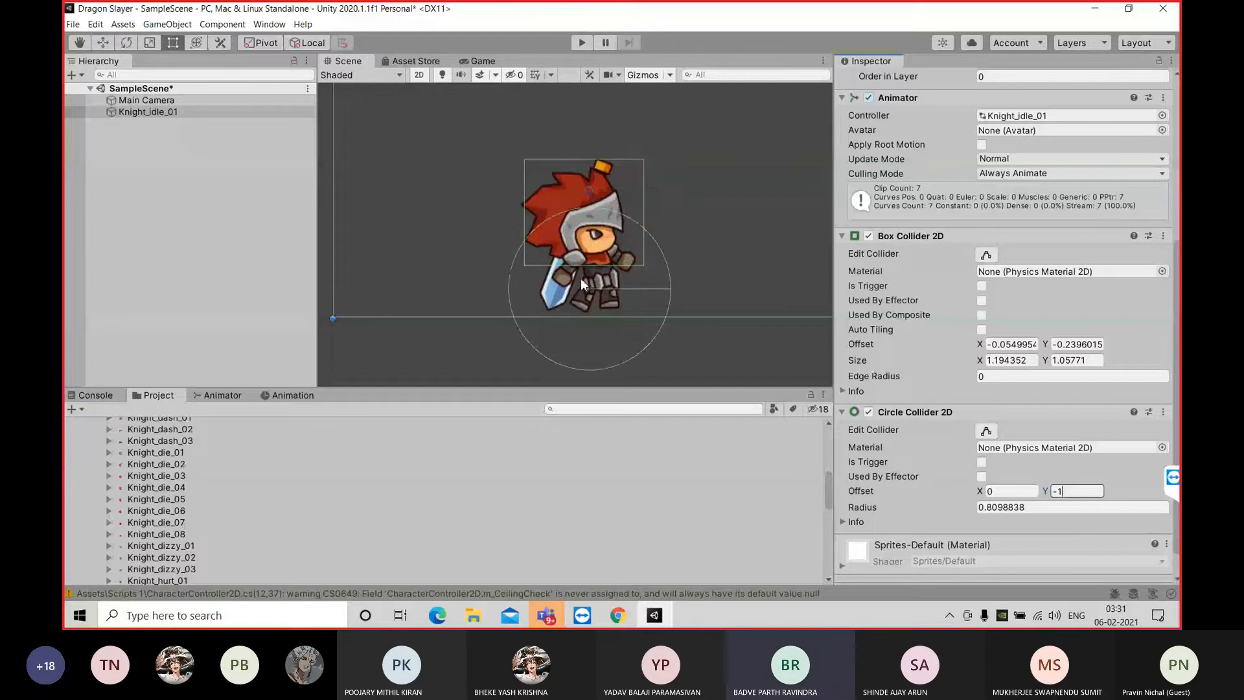
Shrink the circle collider around the knight's legs to a radius of about 0.34, offset about 0.01 in X and -0.98 in Y
click(985, 430)
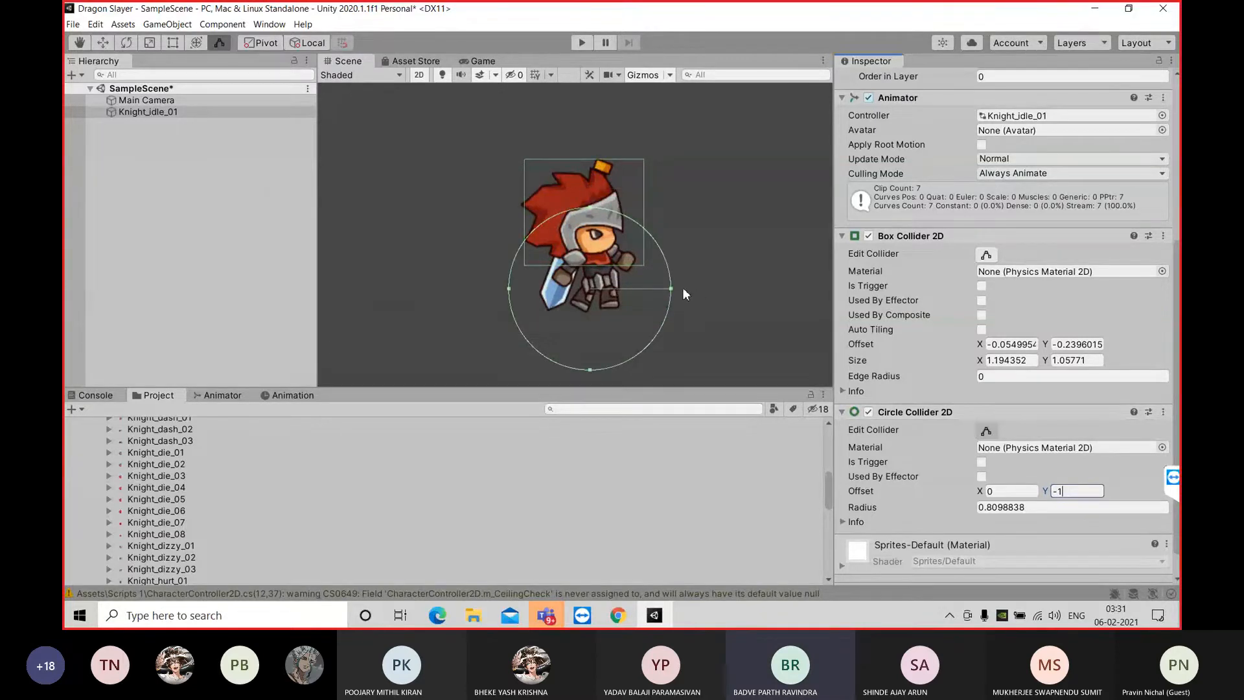
drag(671, 288, 636, 287)
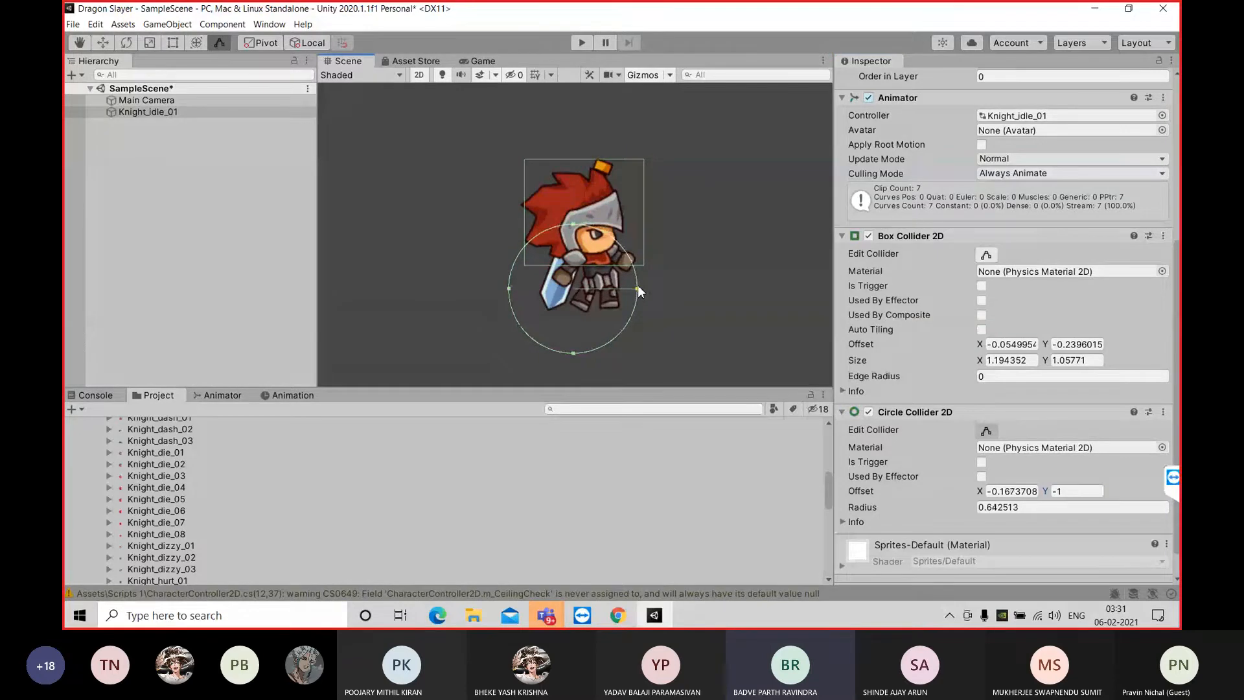
drag(509, 289, 542, 291)
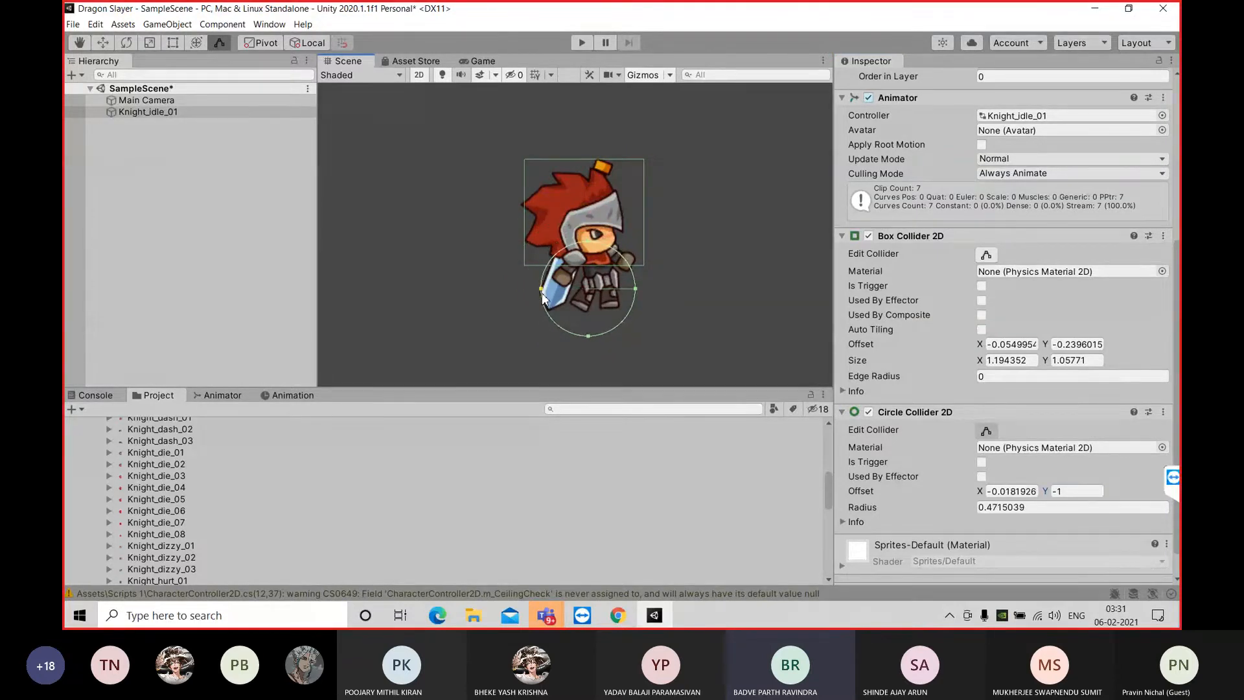
drag(589, 336, 589, 316)
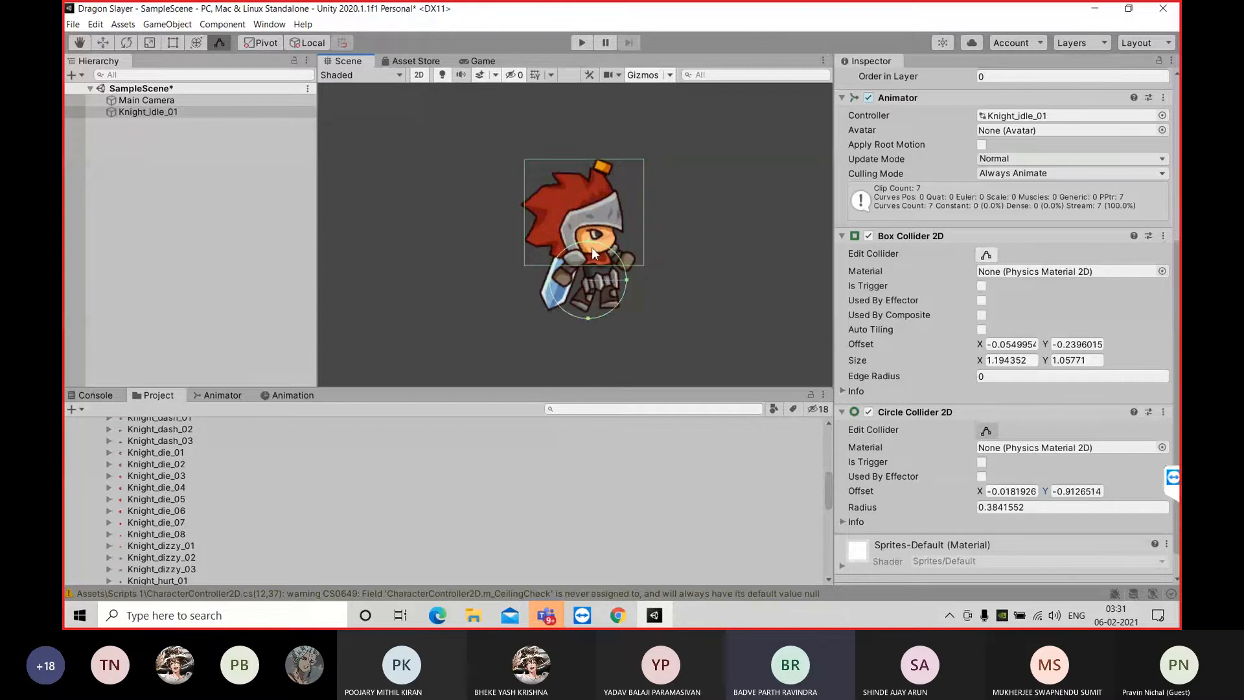
drag(586, 241, 624, 286)
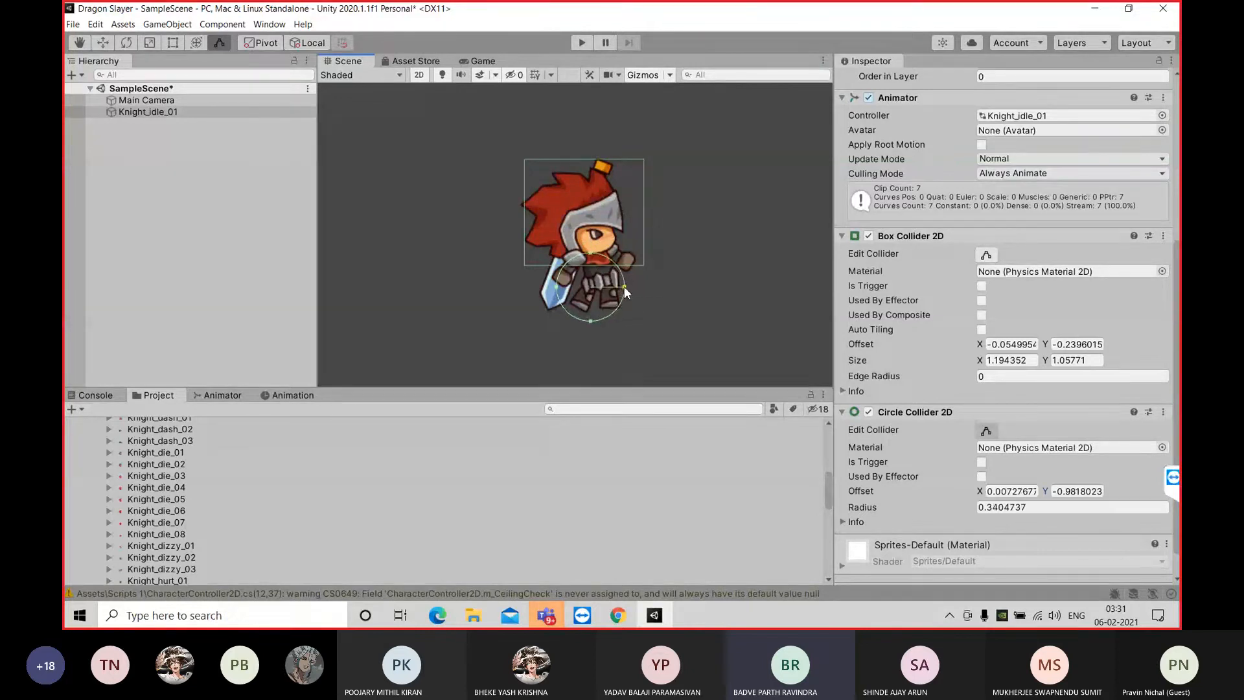
Set the circle collider's X offset to 0.05 and finish editing it
click(1036, 490)
text(0.05)
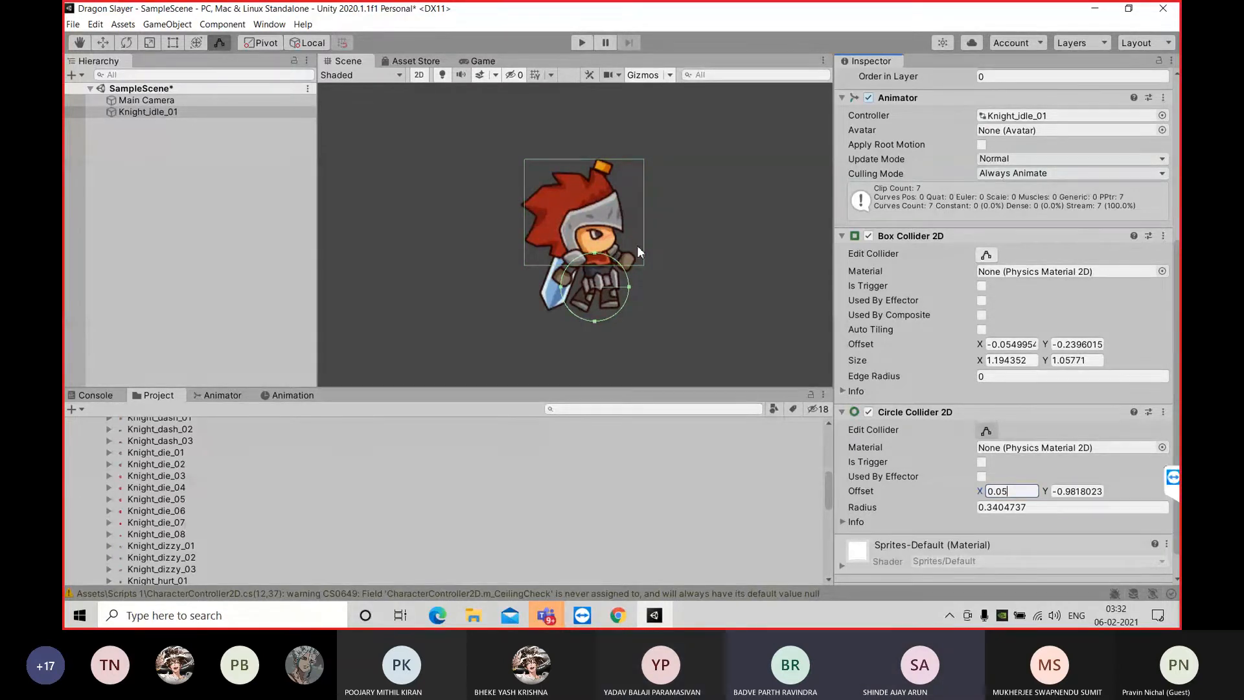
click(644, 177)
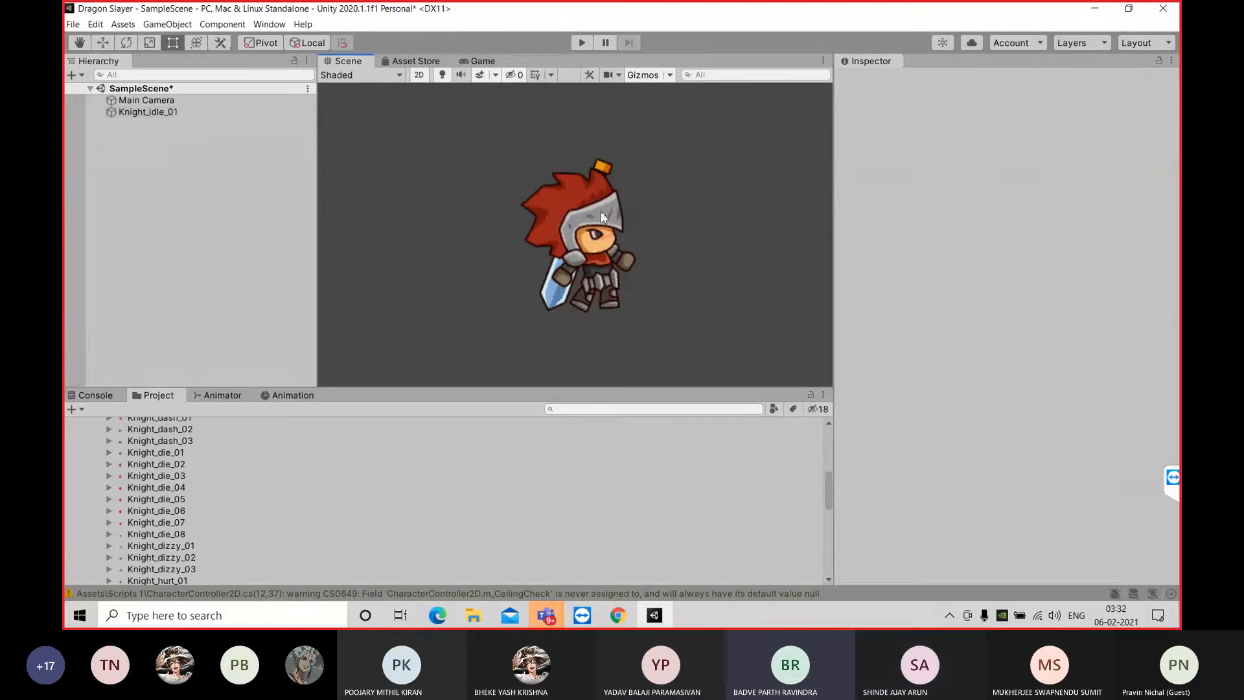
Remove the Box Collider 2D component from Knight_idle_01
click(194, 112)
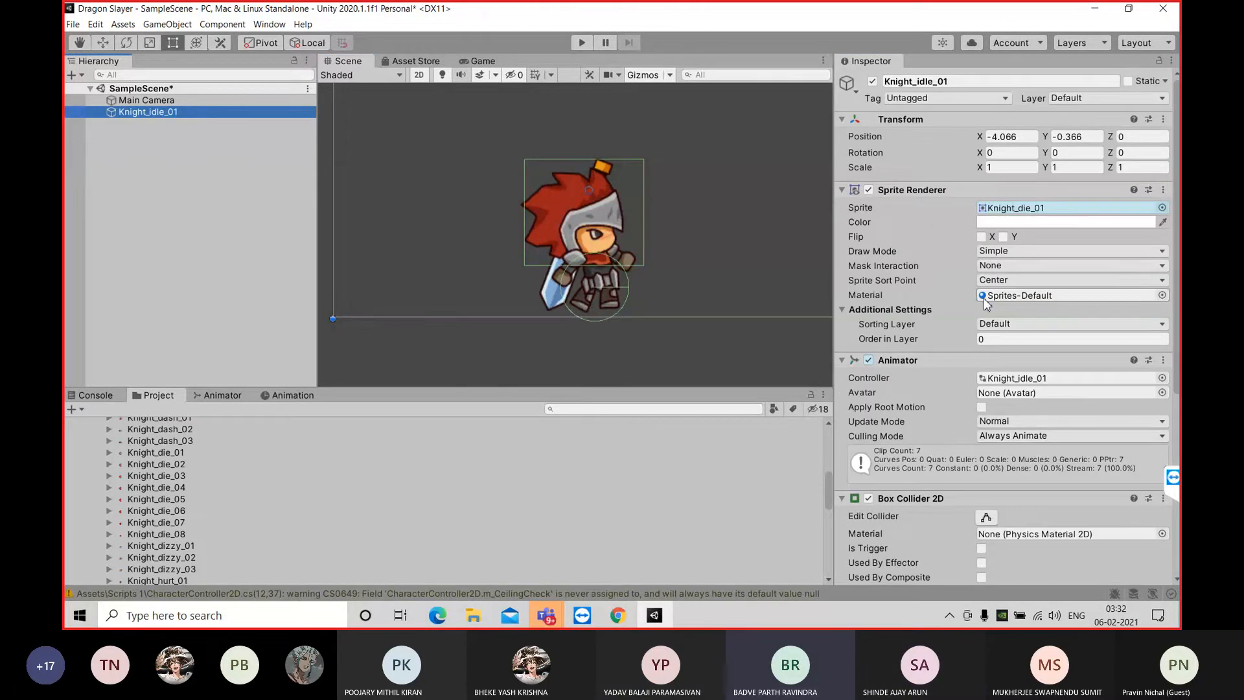
scroll(982, 309, down, 5)
right_click(893, 205)
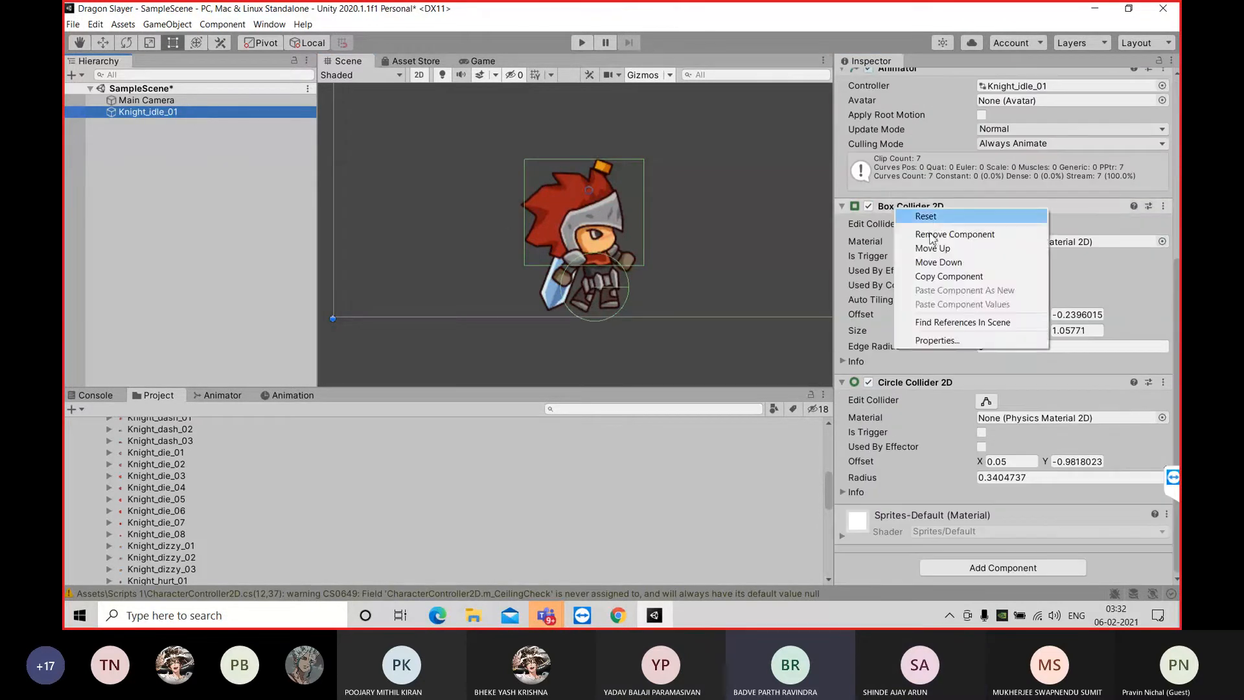
click(943, 276)
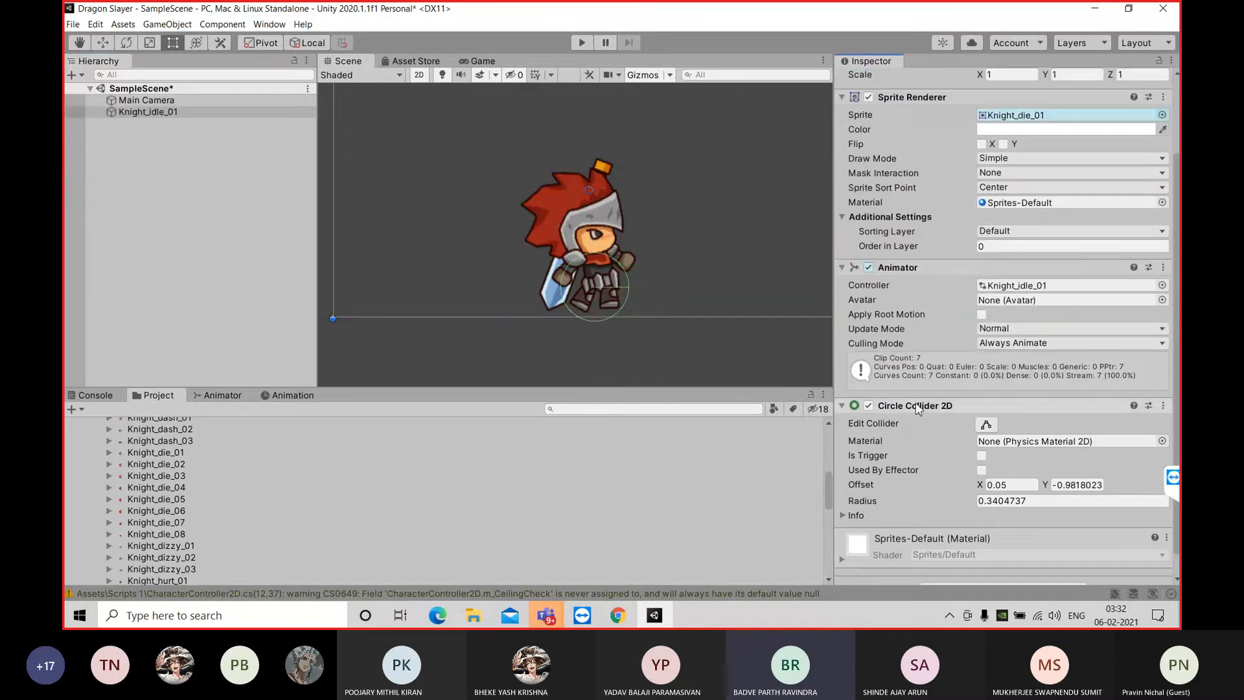
Remove the Circle Collider 2D component from Knight_idle_01
click(919, 406)
right_click(917, 406)
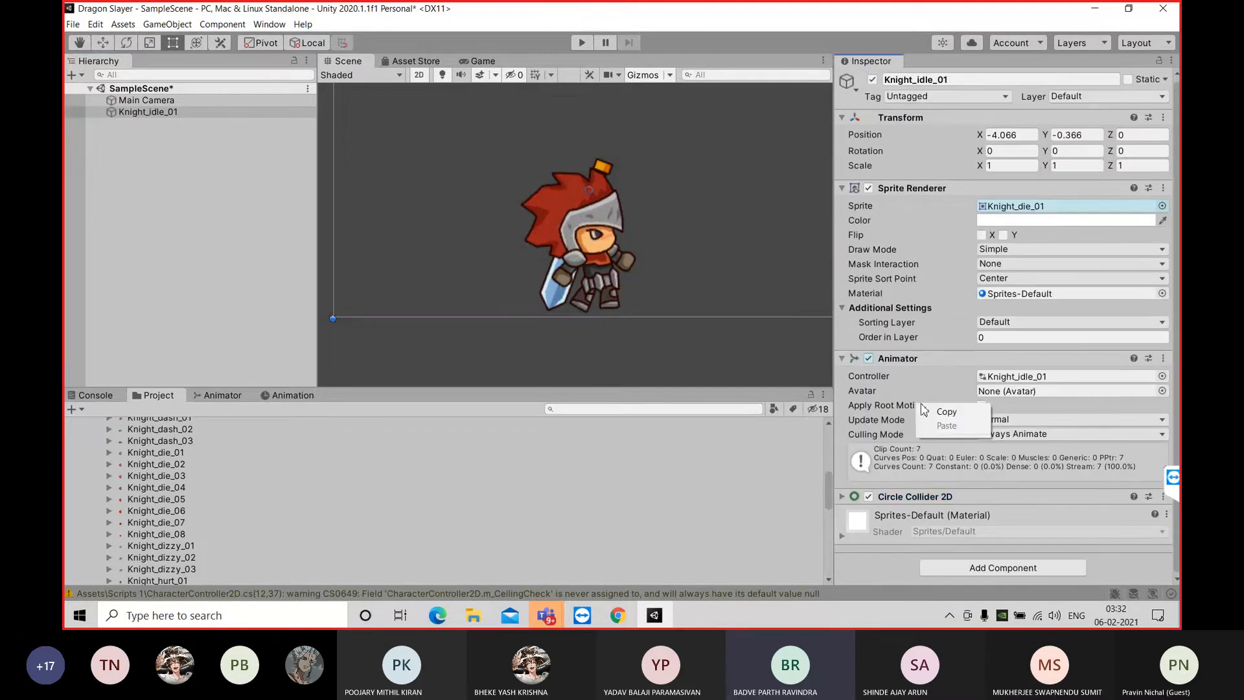
click(922, 501)
right_click(922, 501)
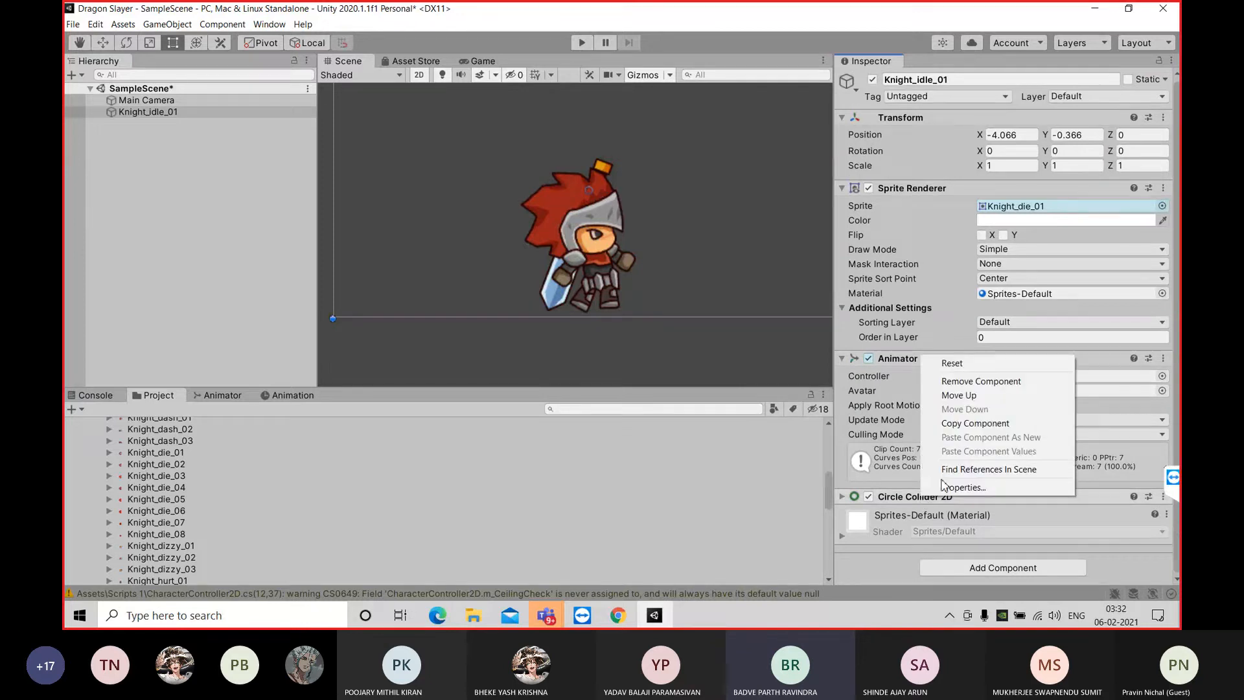
click(947, 382)
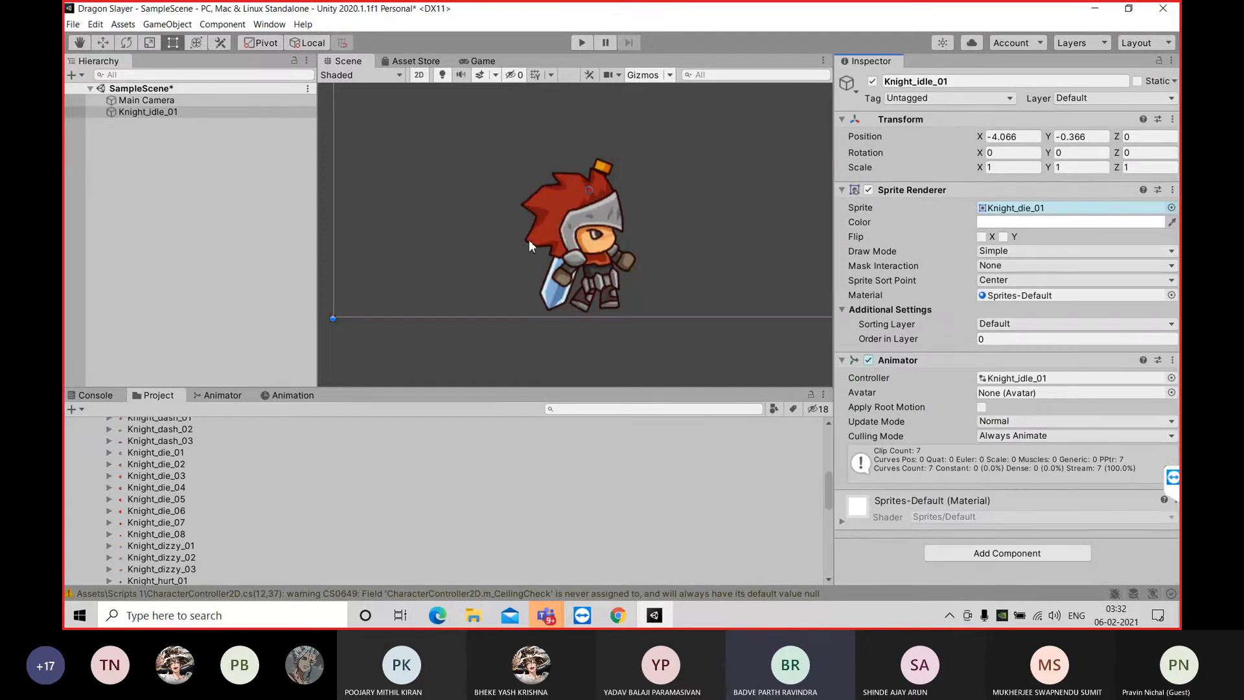
Add a new Box Collider 2D component to Knight_idle_01
scroll(616, 265, down, 1)
scroll(617, 266, down, 1)
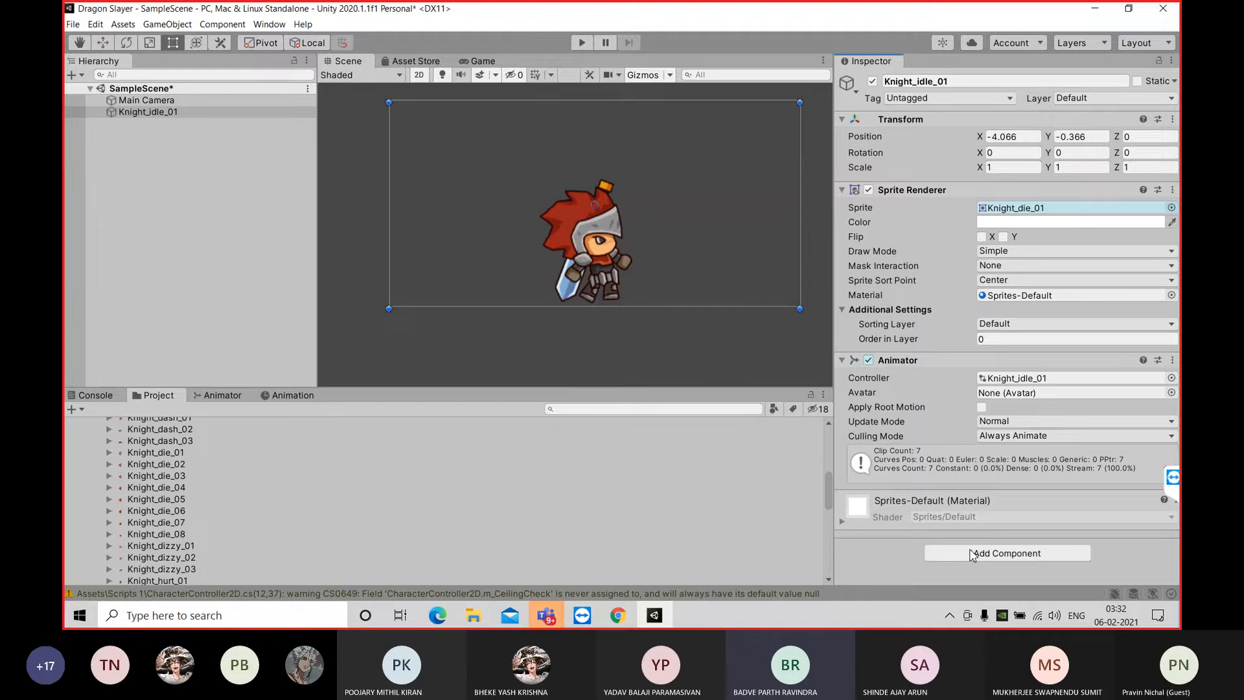
click(1004, 554)
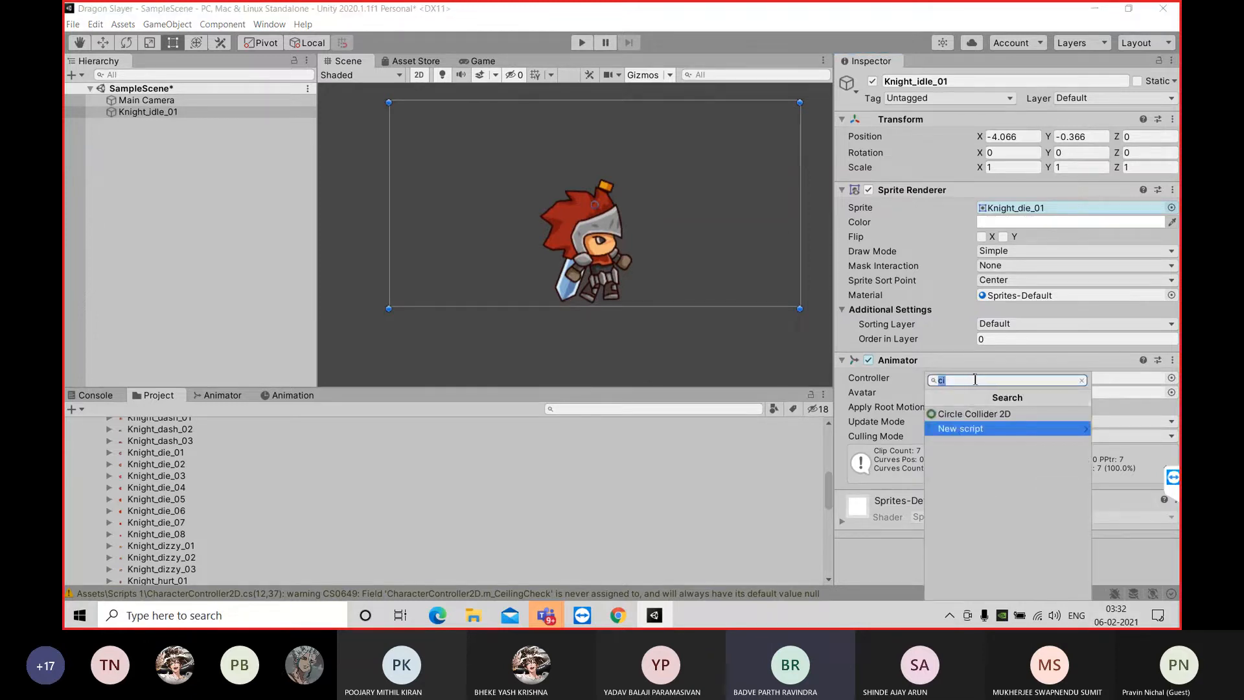
key(BackSpace)
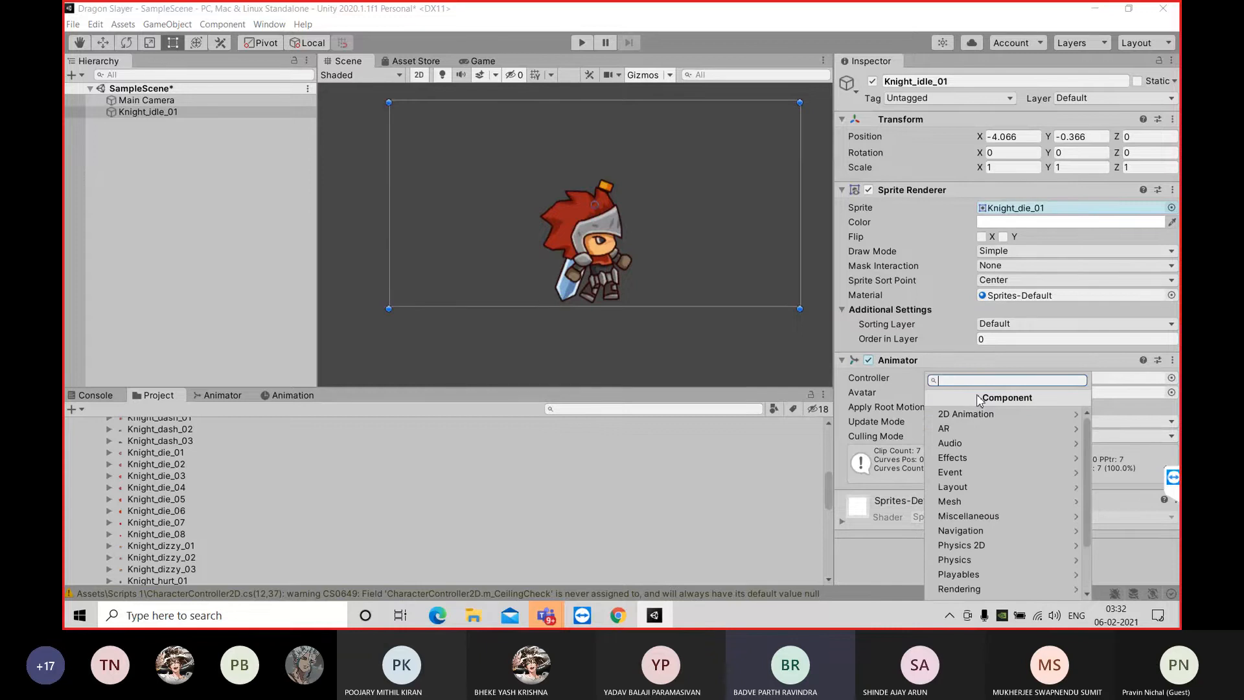
text(bo)
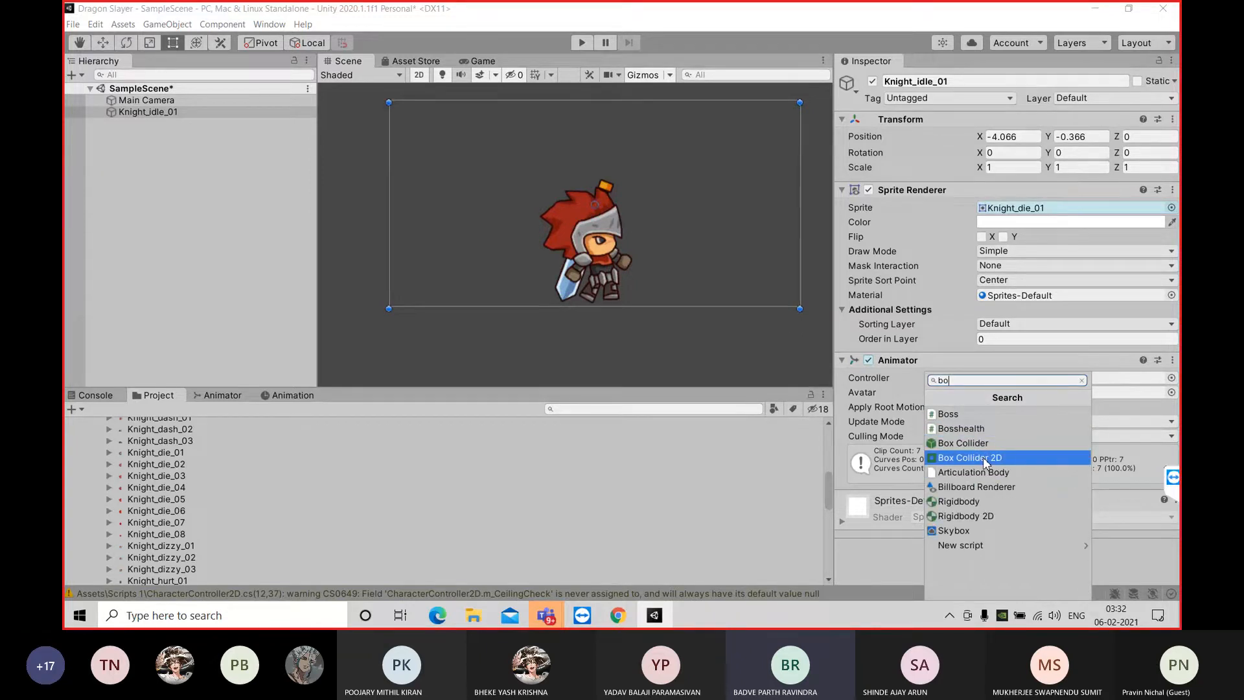
click(982, 457)
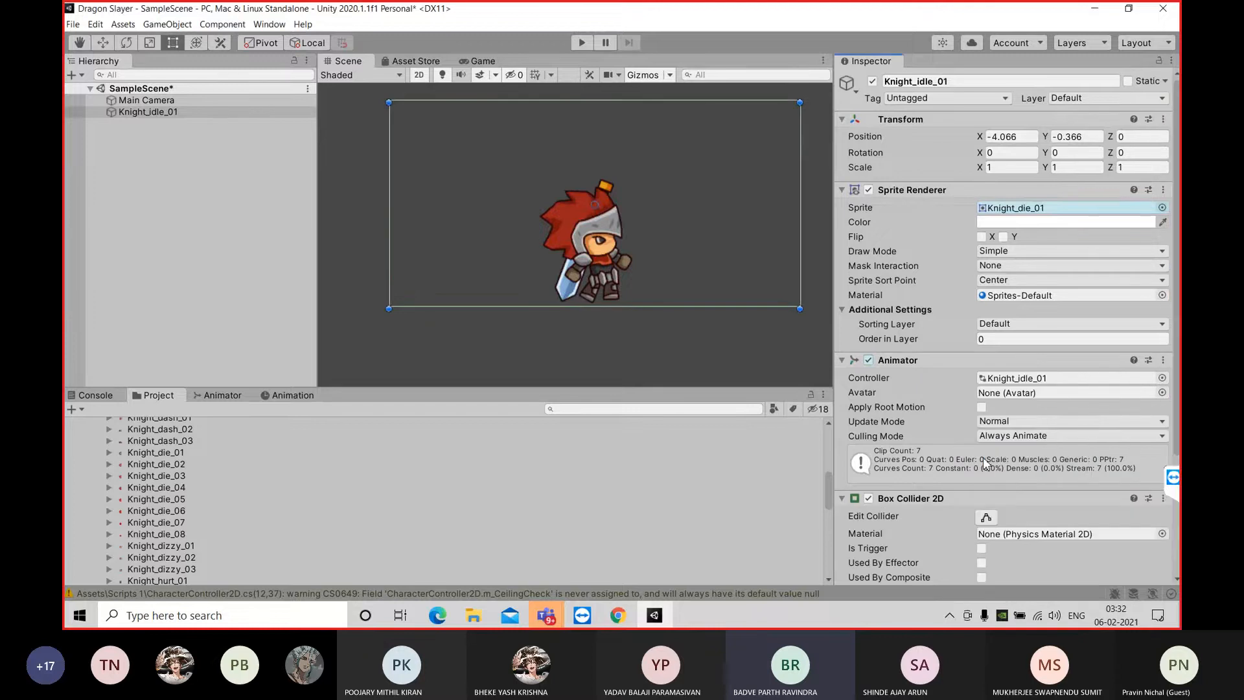
Narrow the box collider from both sides to the knight's width, about 1.20
scroll(1076, 402, down, 5)
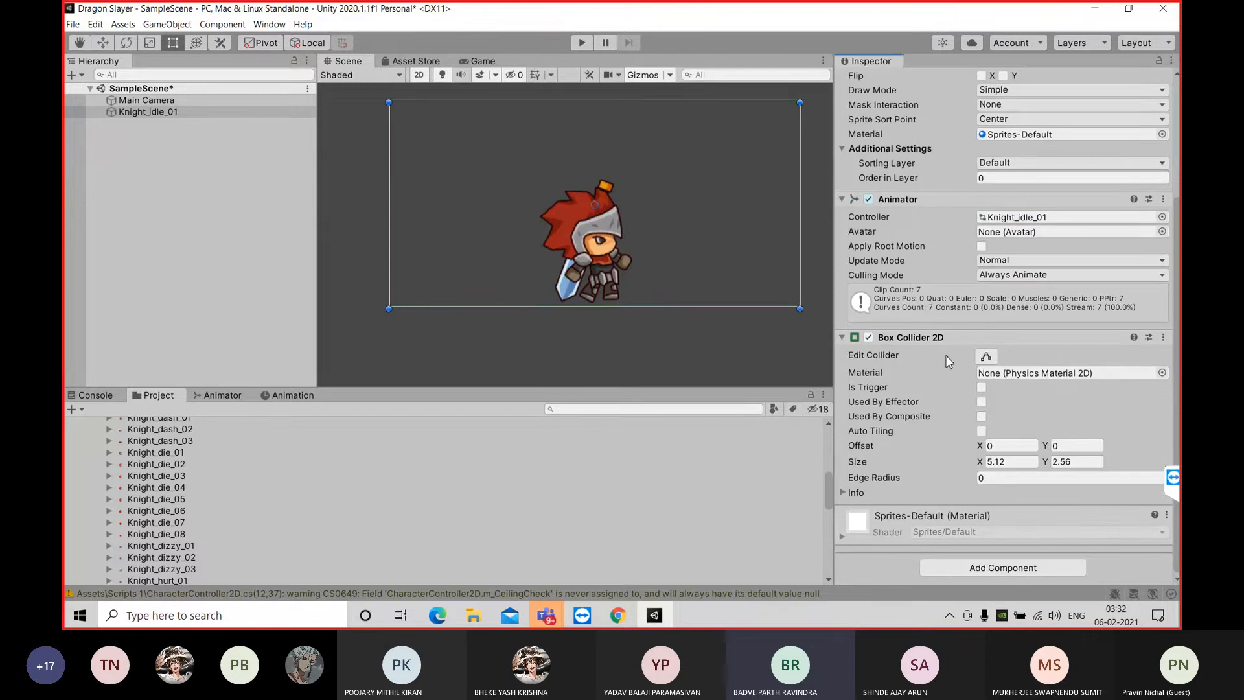
click(987, 358)
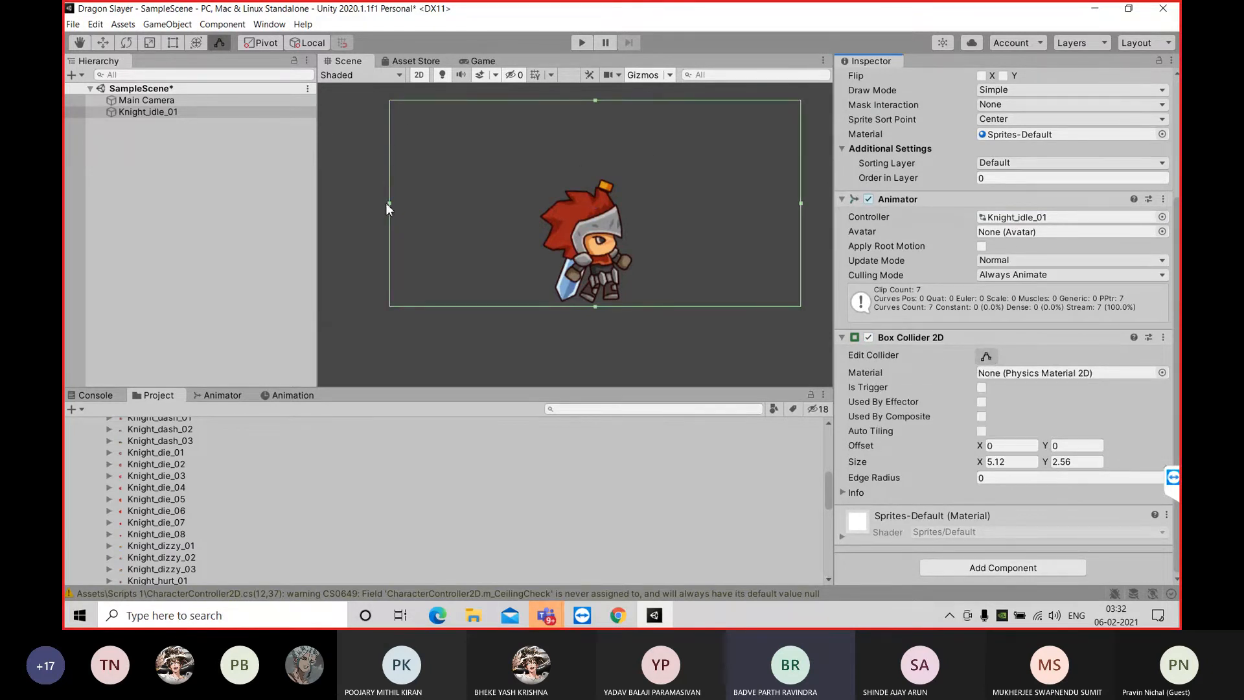
drag(388, 202, 537, 217)
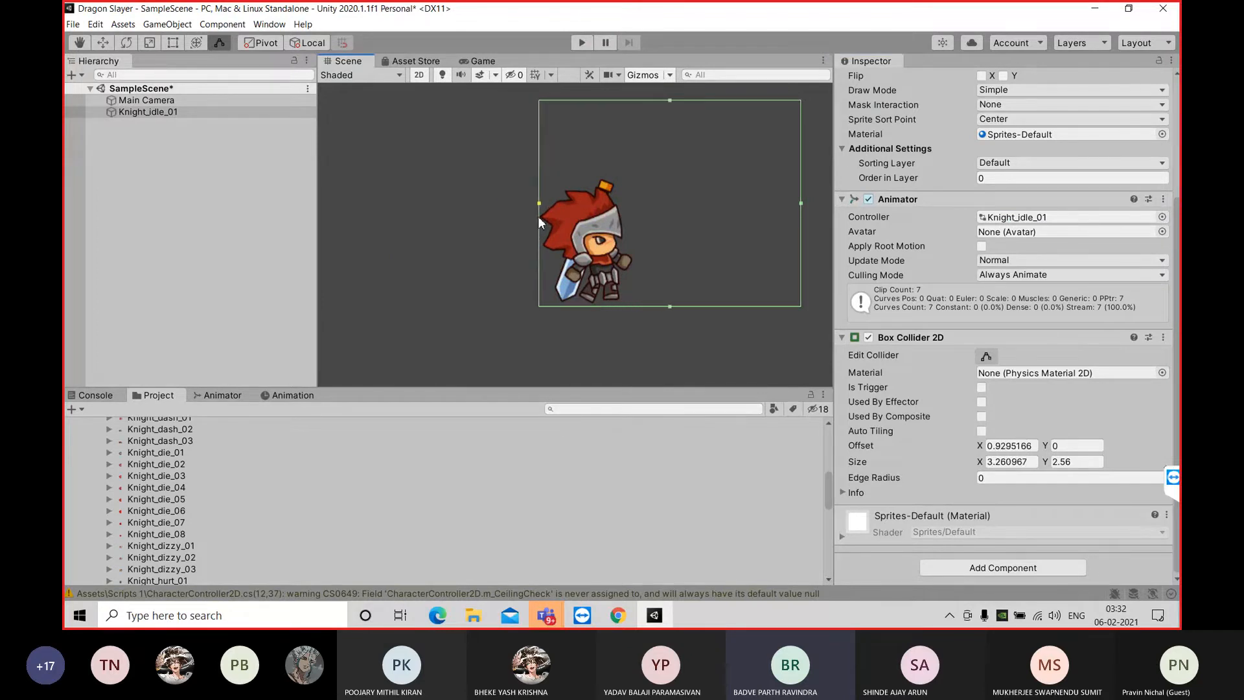
drag(802, 202, 636, 218)
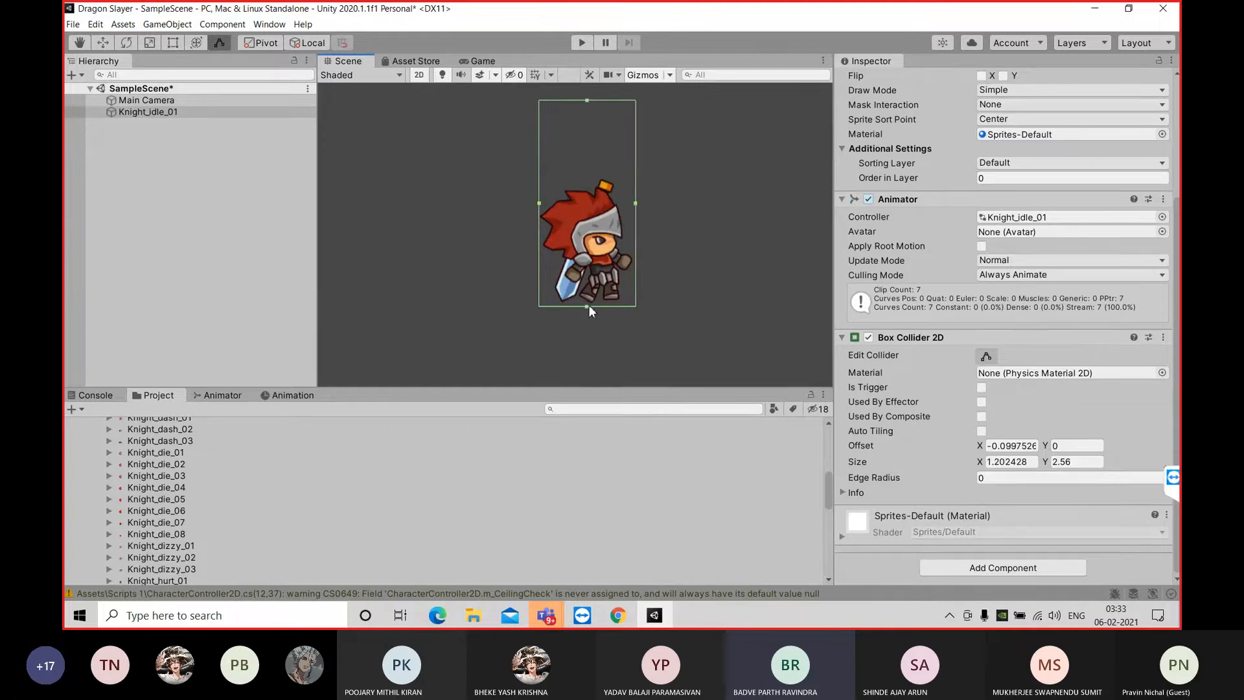
Raise the box collider's lower edge above the knight's legs and lower its upper edge to just above the head, about 1.20 high
drag(588, 306, 595, 271)
scroll(593, 270, up, 3)
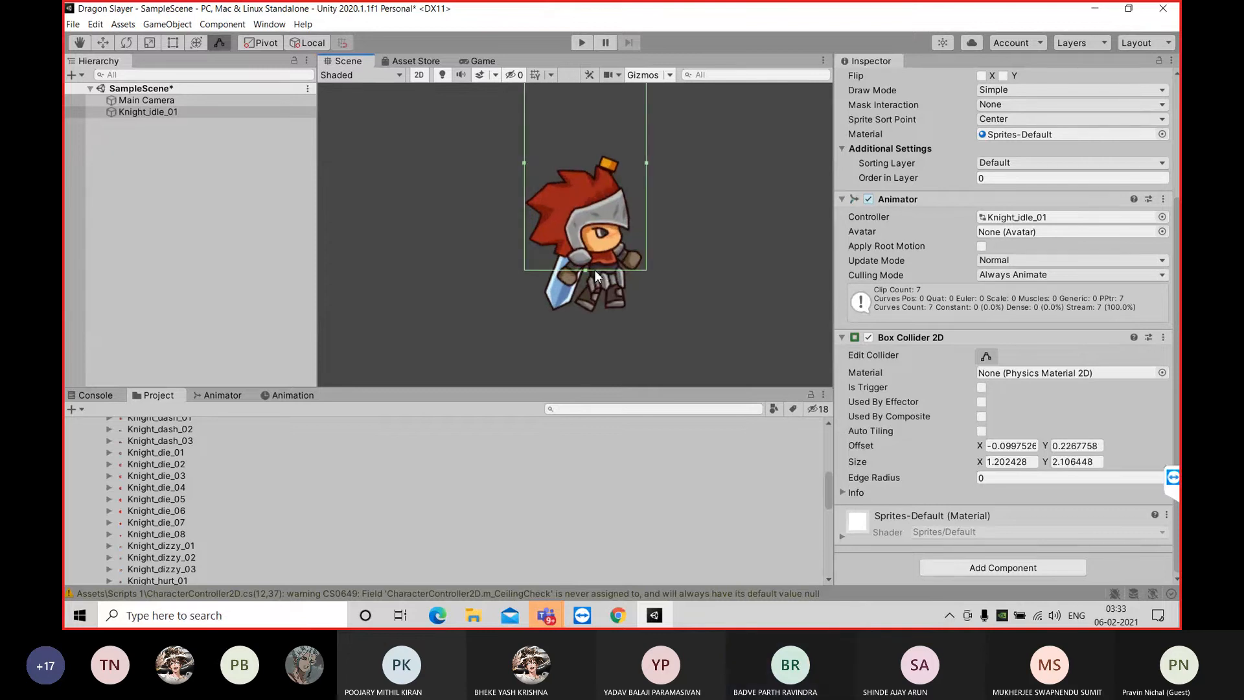
scroll(585, 97, down, 1)
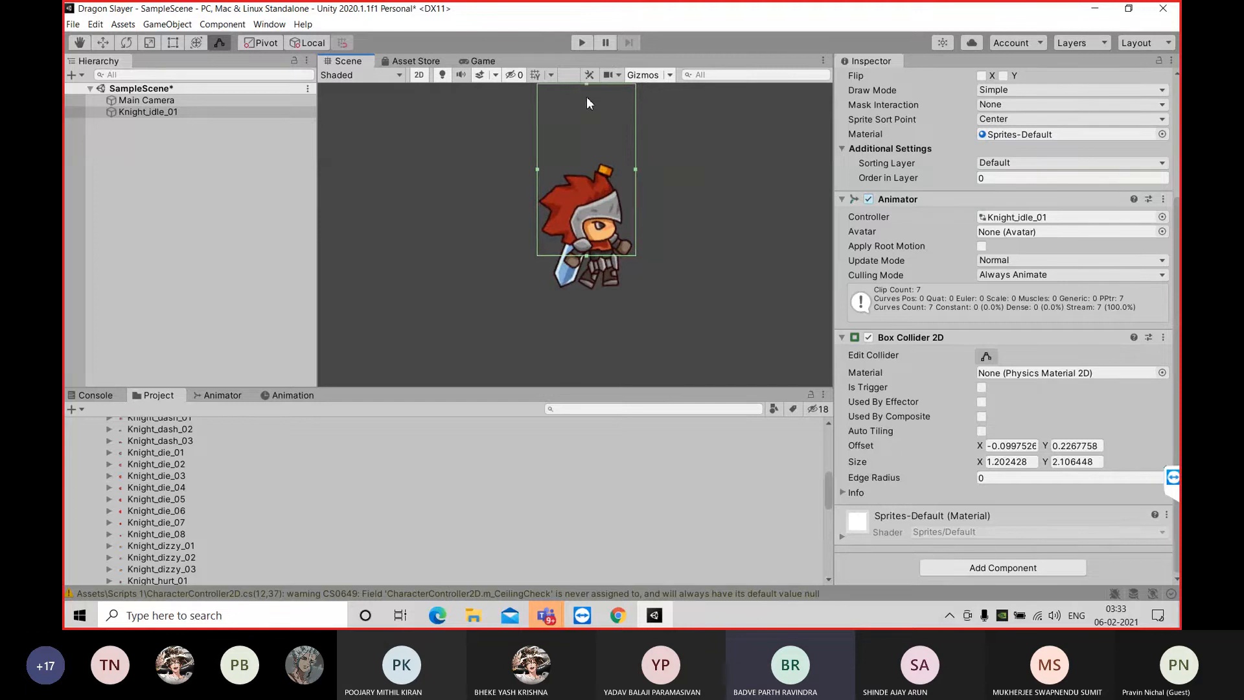
scroll(583, 92, down, 2)
drag(586, 92, 589, 154)
scroll(594, 171, up, 1)
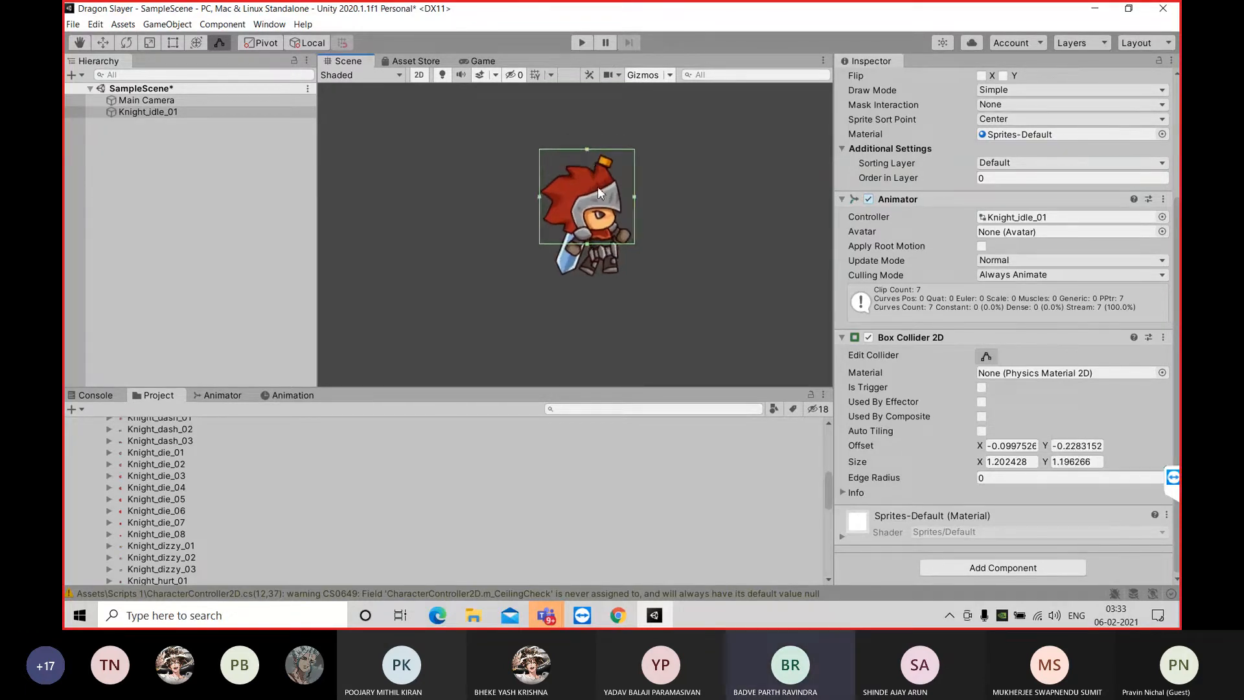
Fine-tune the box collider to a size of about 1.17 by 1.12, set its X offset to 0 and finish editing it
scroll(600, 189, up, 2)
drag(581, 135, 583, 143)
drag(519, 203, 523, 204)
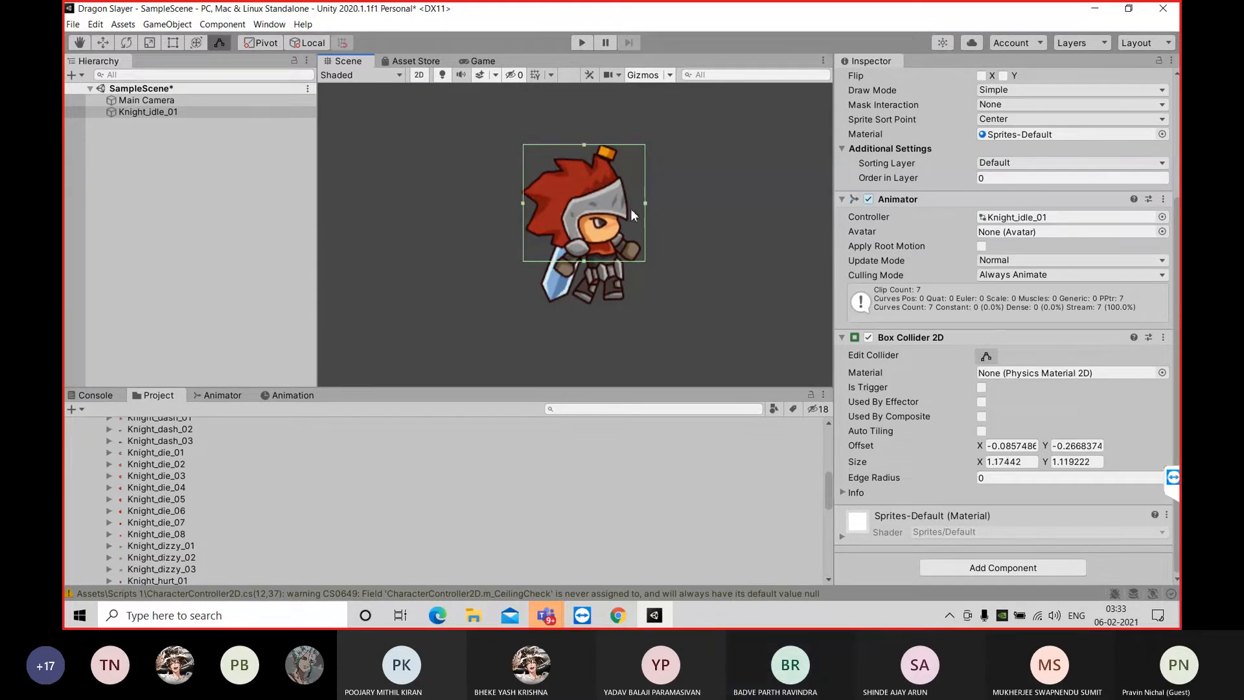
click(1038, 445)
text(0)
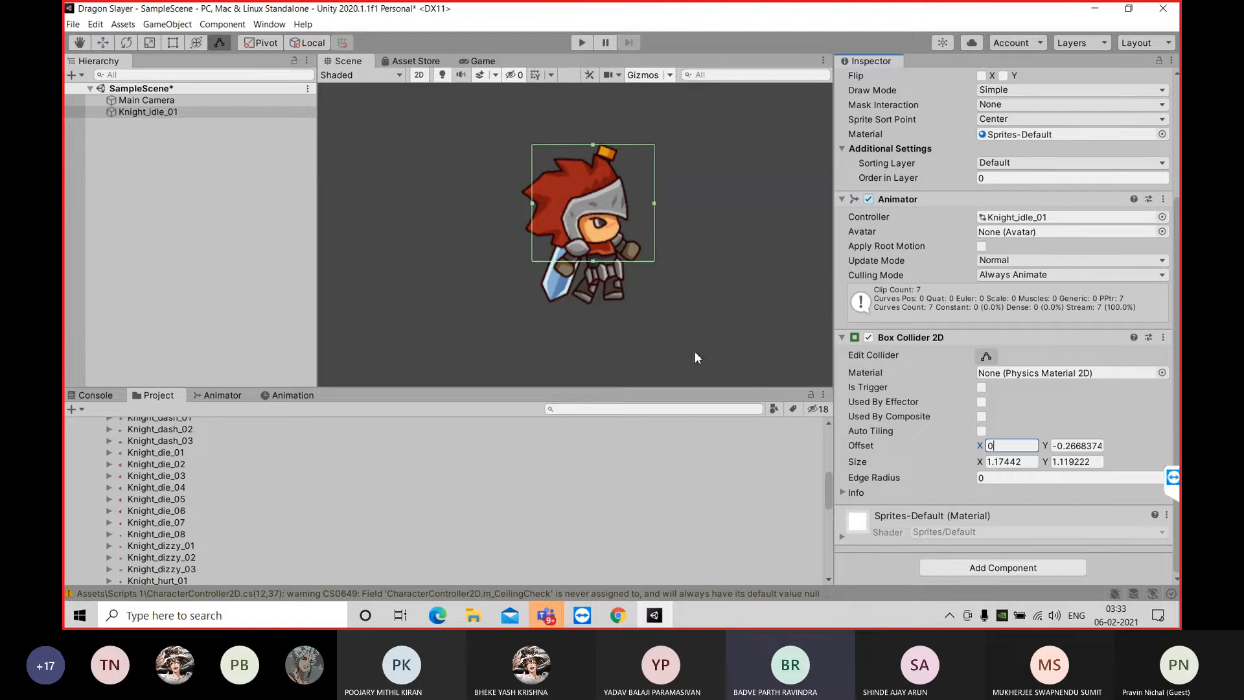
click(986, 357)
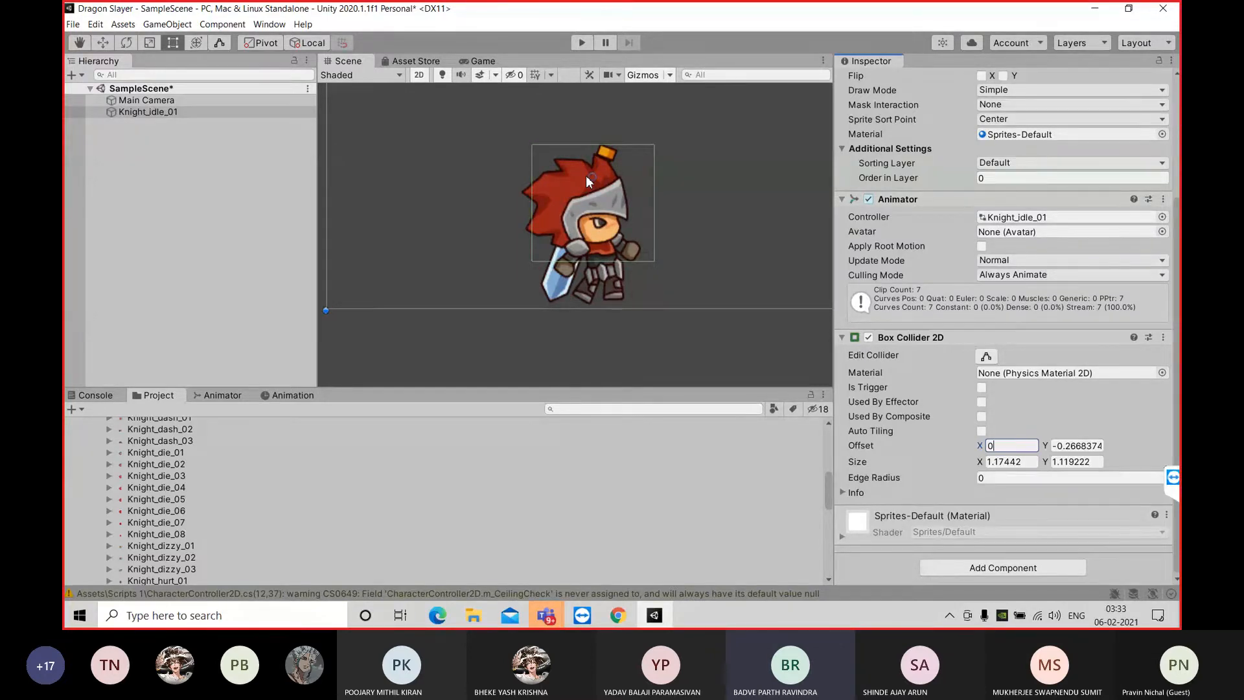
mouse_move(546, 614)
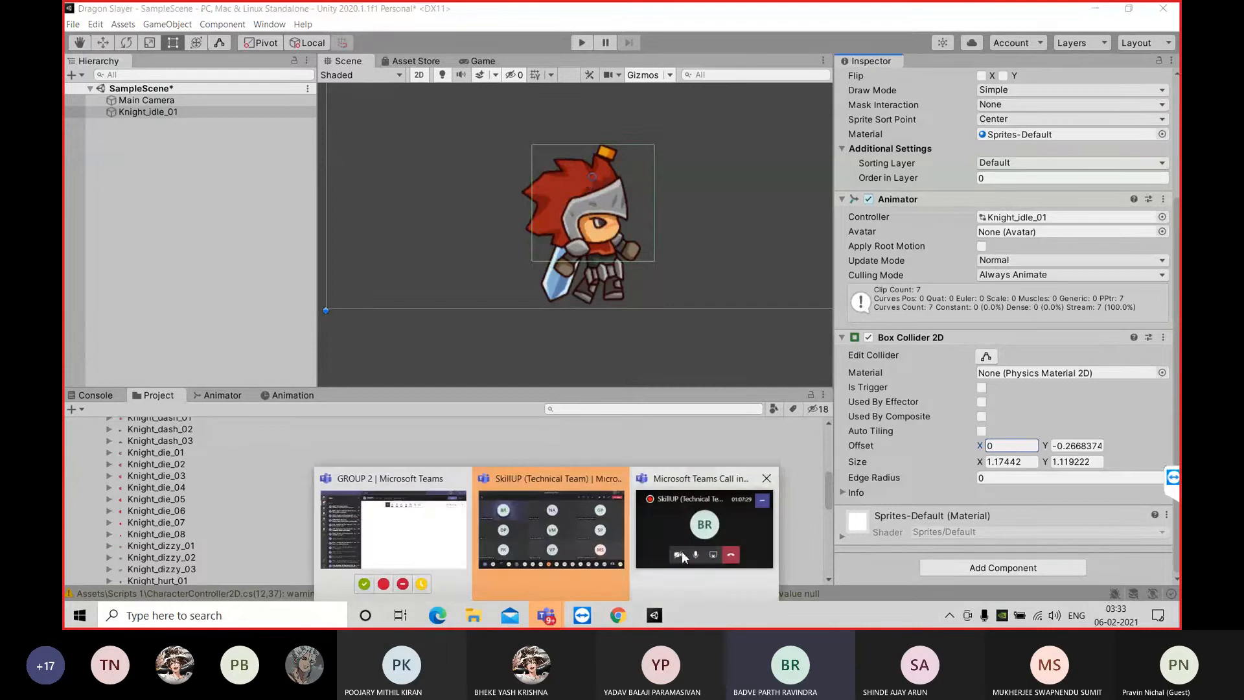
mouse_move(681, 550)
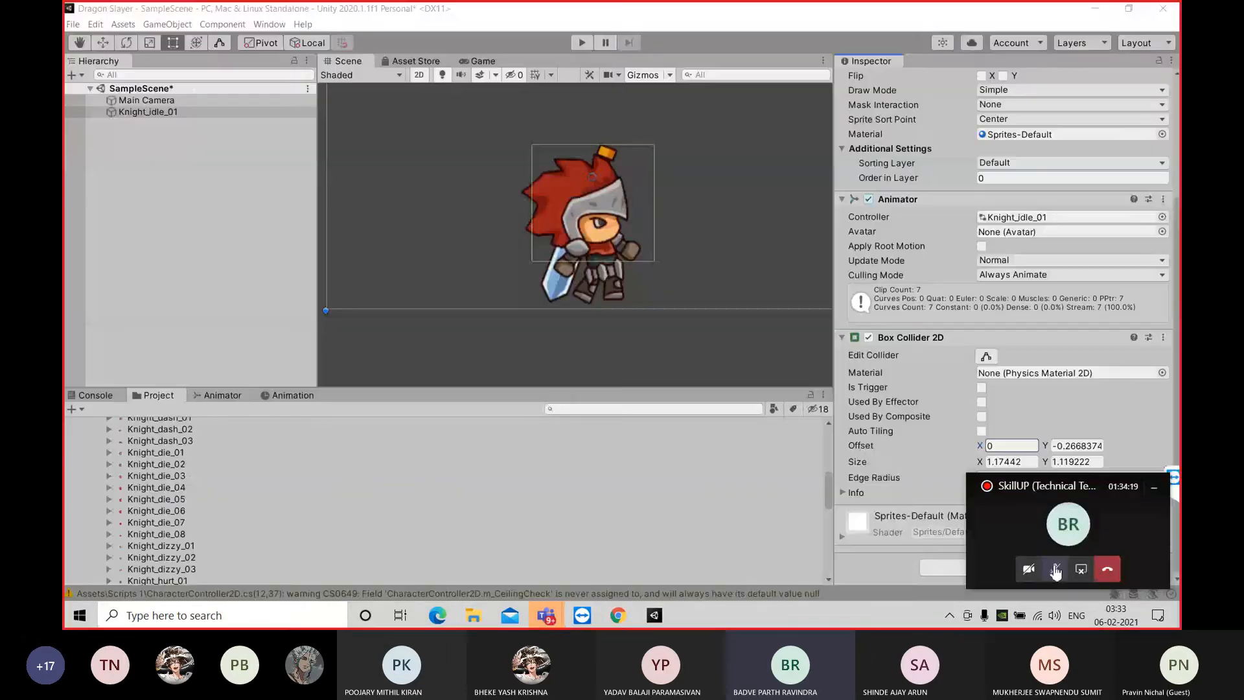
click(748, 465)
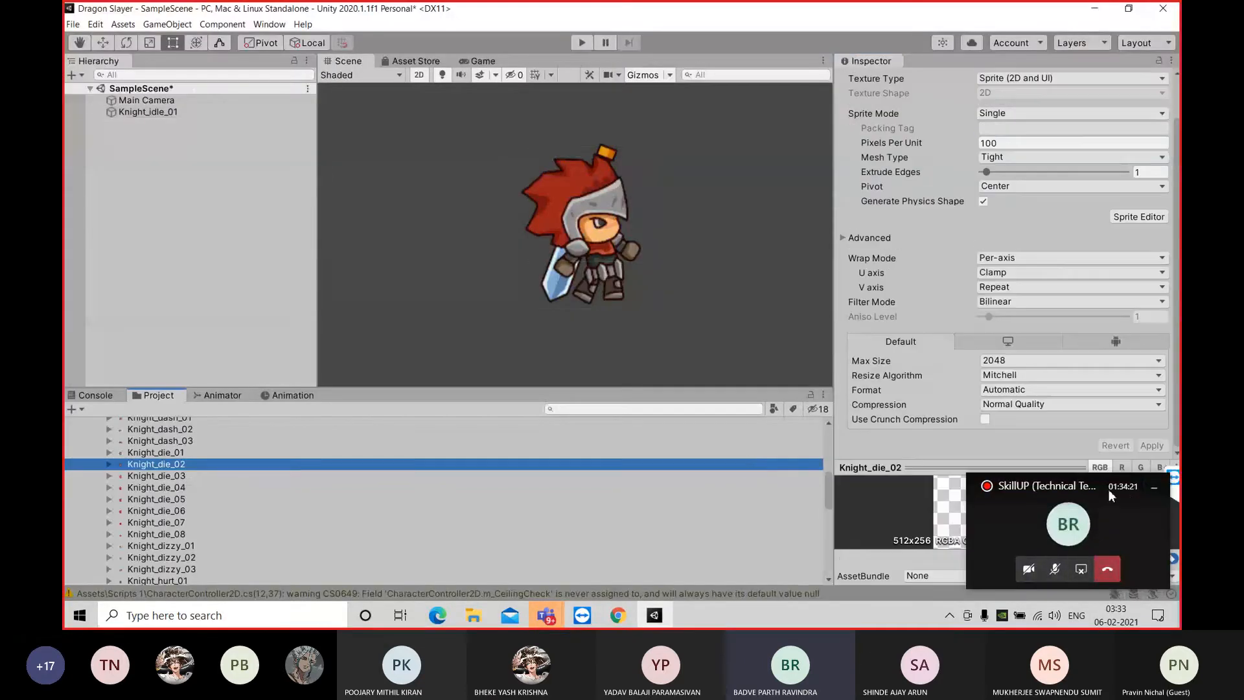
Add a Circle Collider 2D component to Knight_idle_01 and expand its settings
click(1157, 487)
click(213, 255)
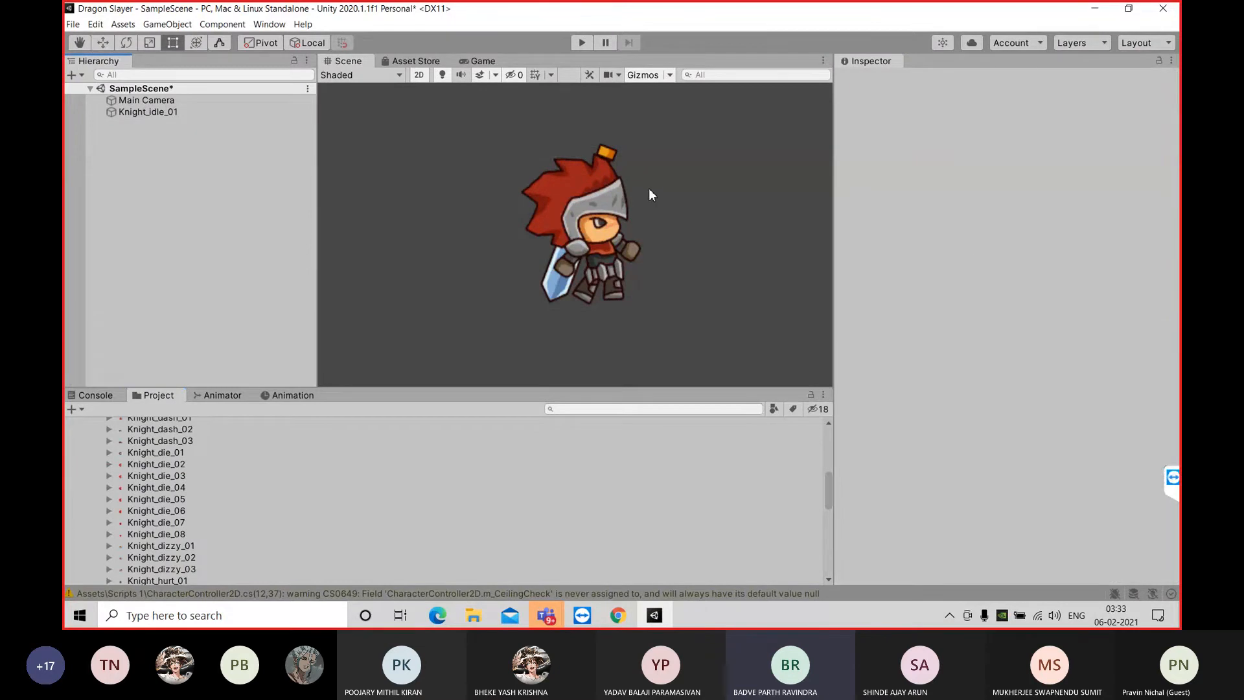
click(184, 113)
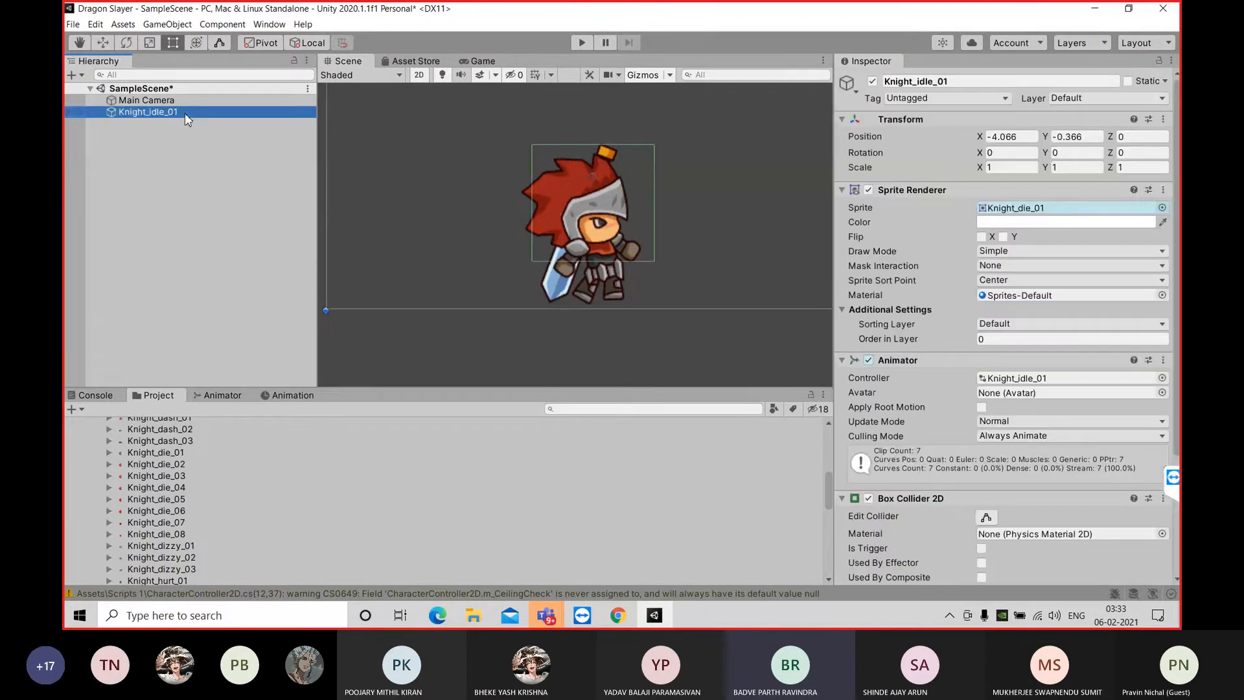
scroll(985, 436, down, 5)
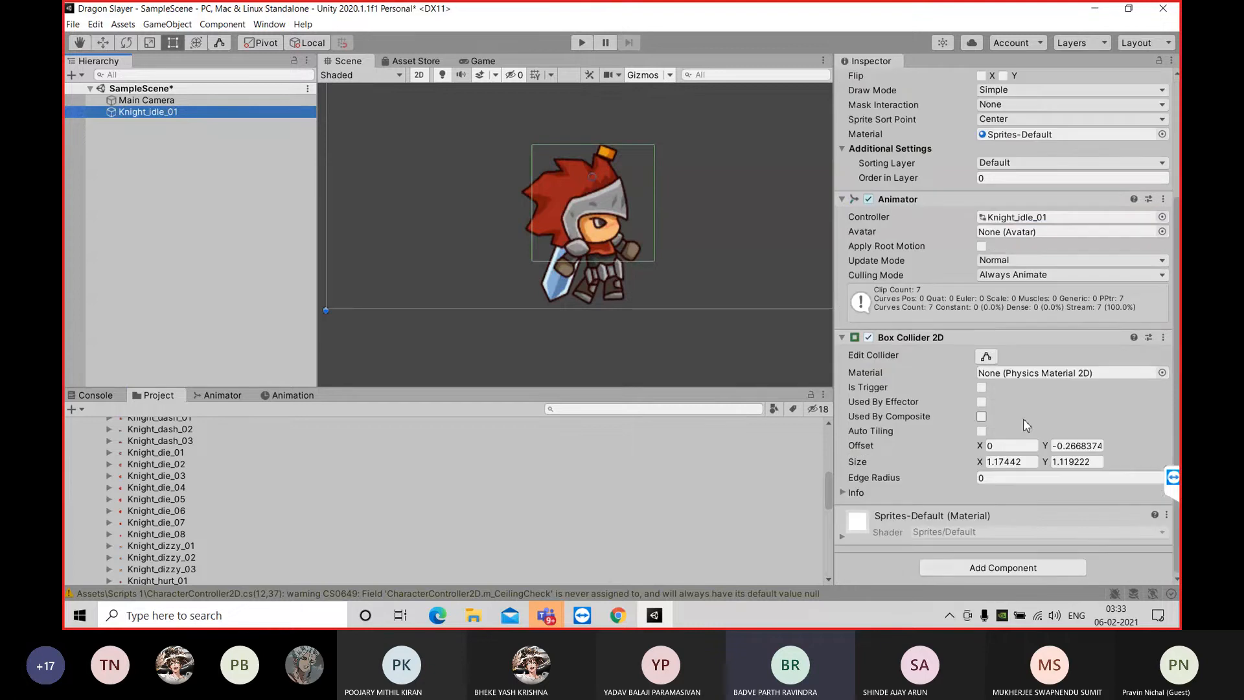
click(989, 563)
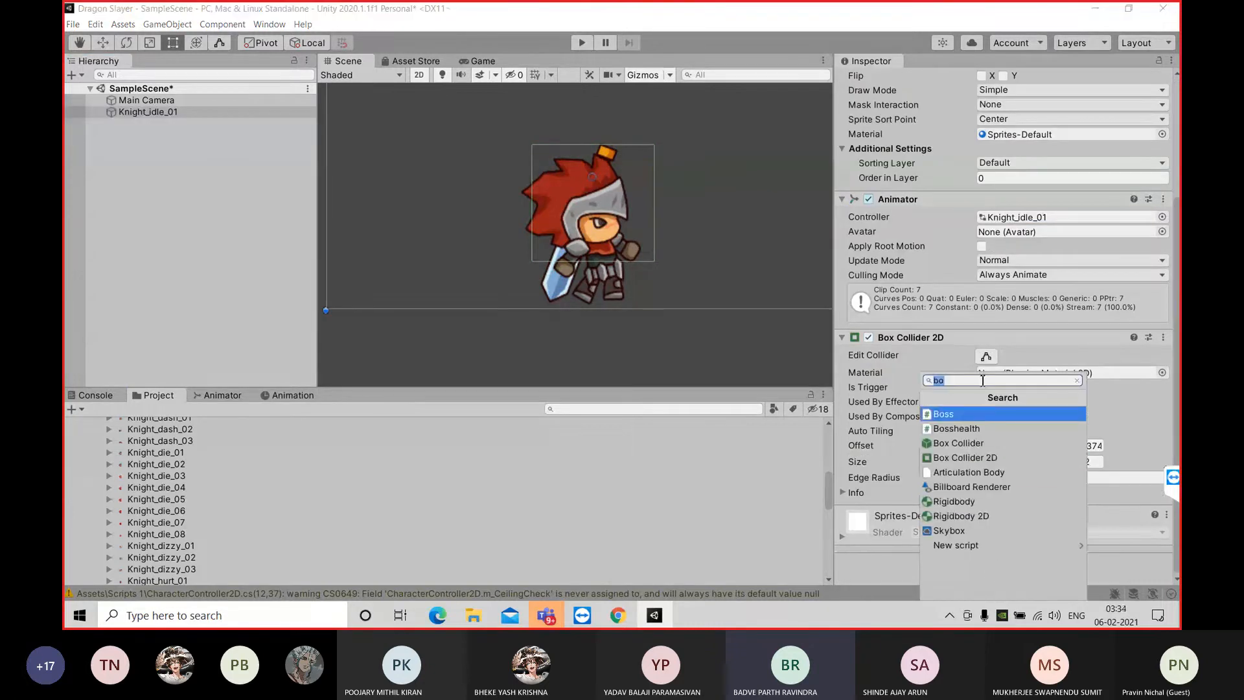
click(1077, 380)
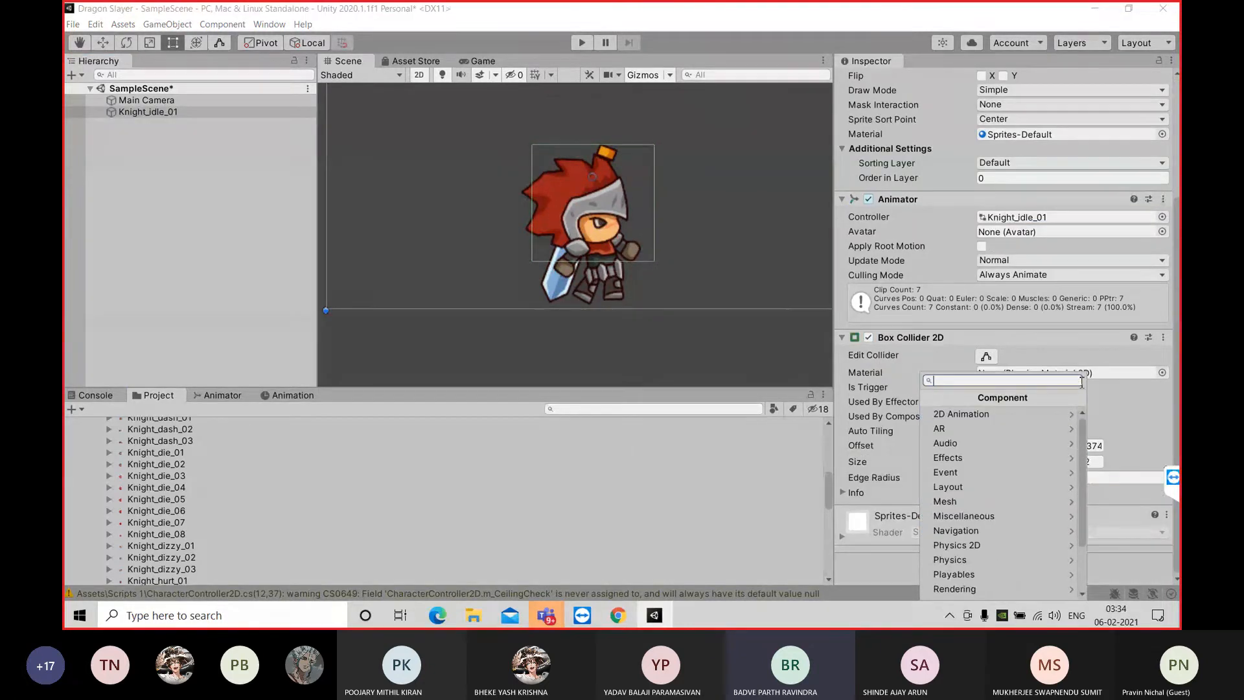
text(ci)
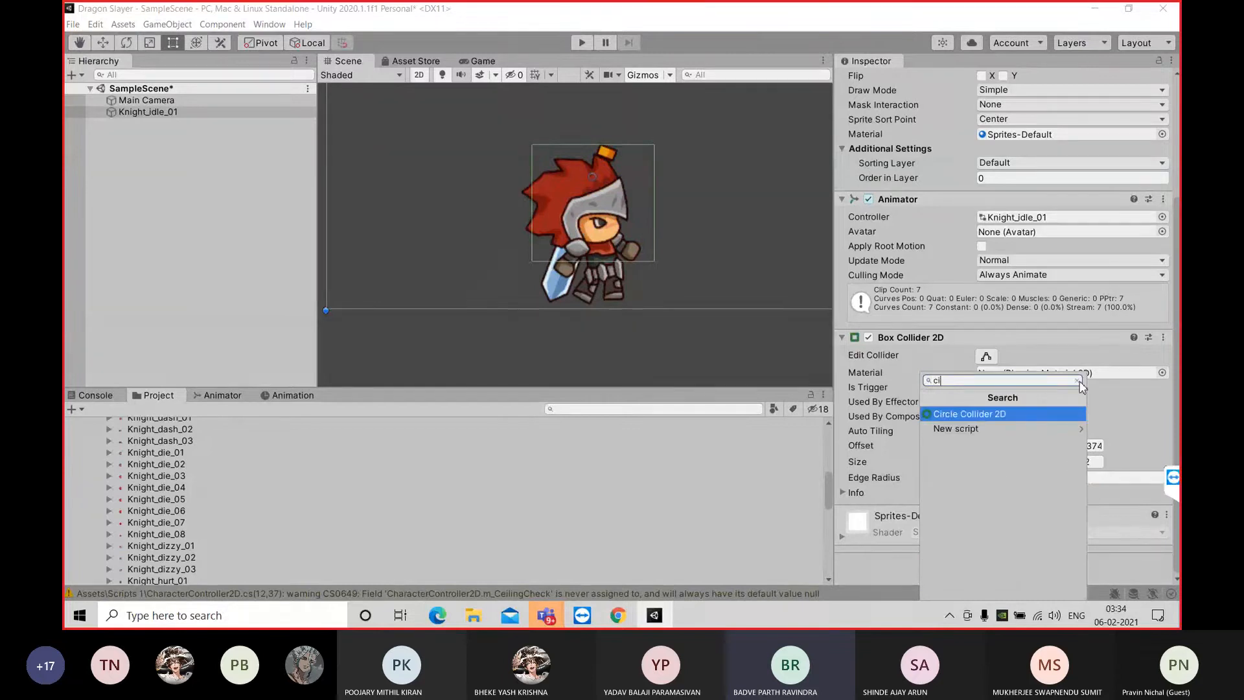
key(Return)
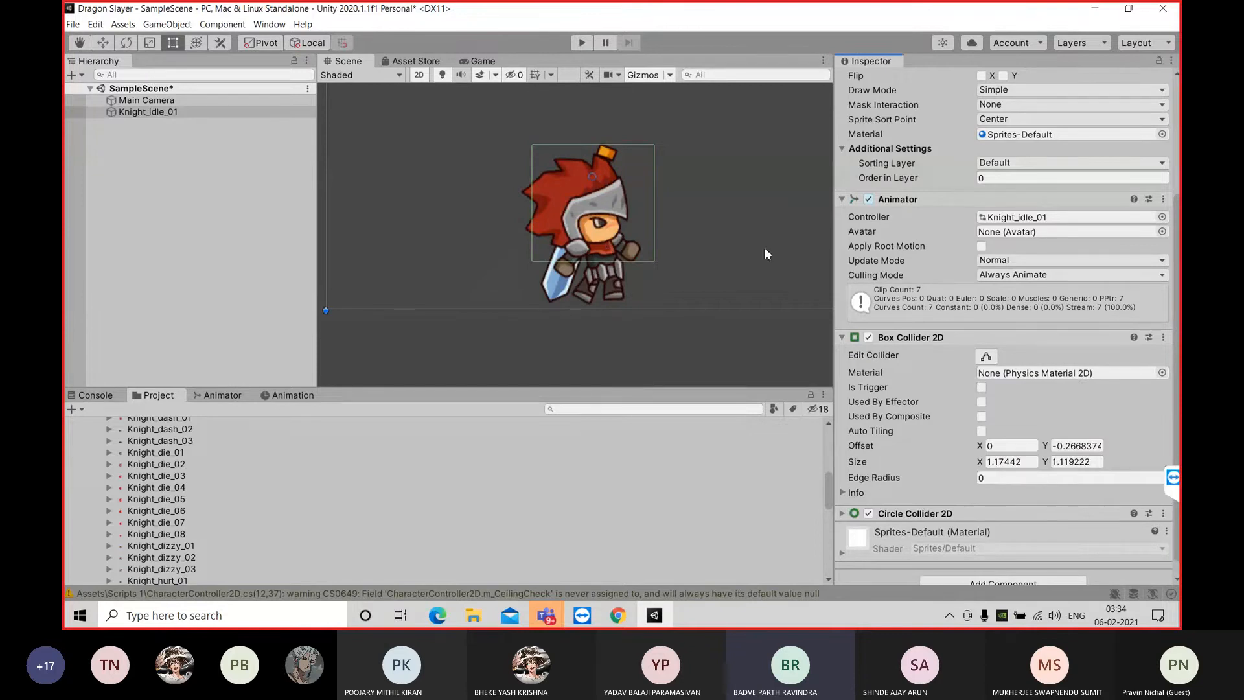
scroll(978, 465, down, 1)
click(842, 497)
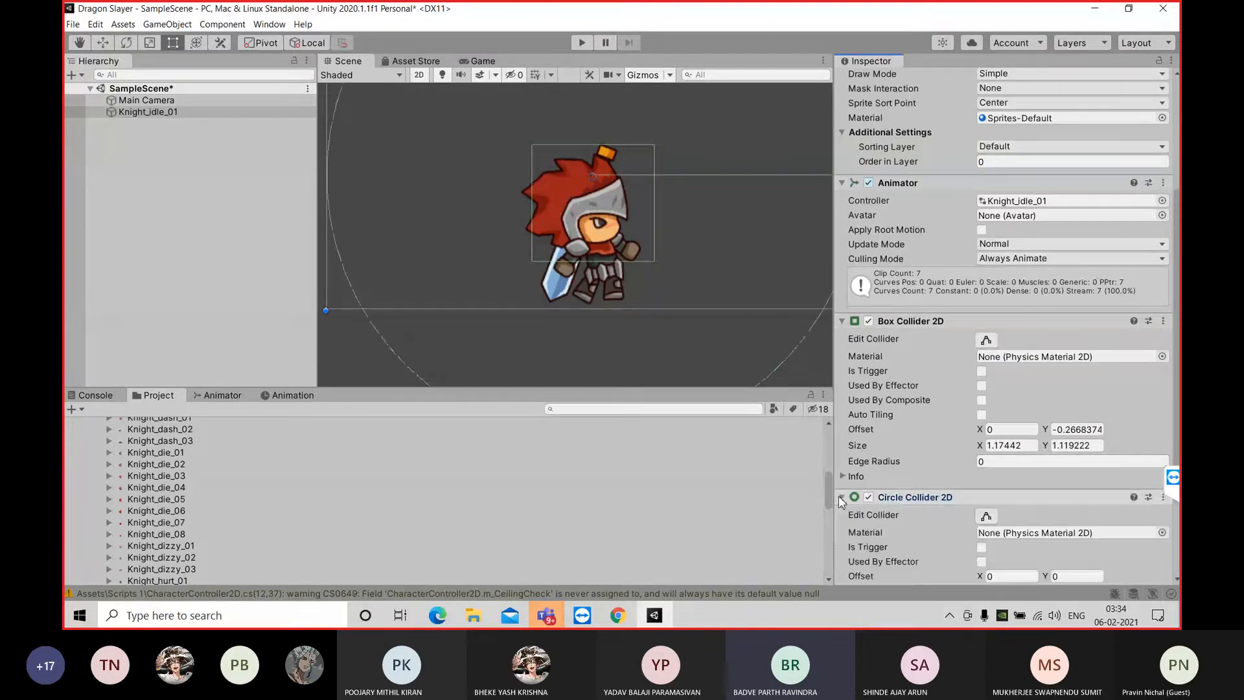
Edit the circle collider and shrink it around the knight from both sides to a radius of about 1.23
scroll(878, 461, down, 3)
click(995, 476)
key(Return)
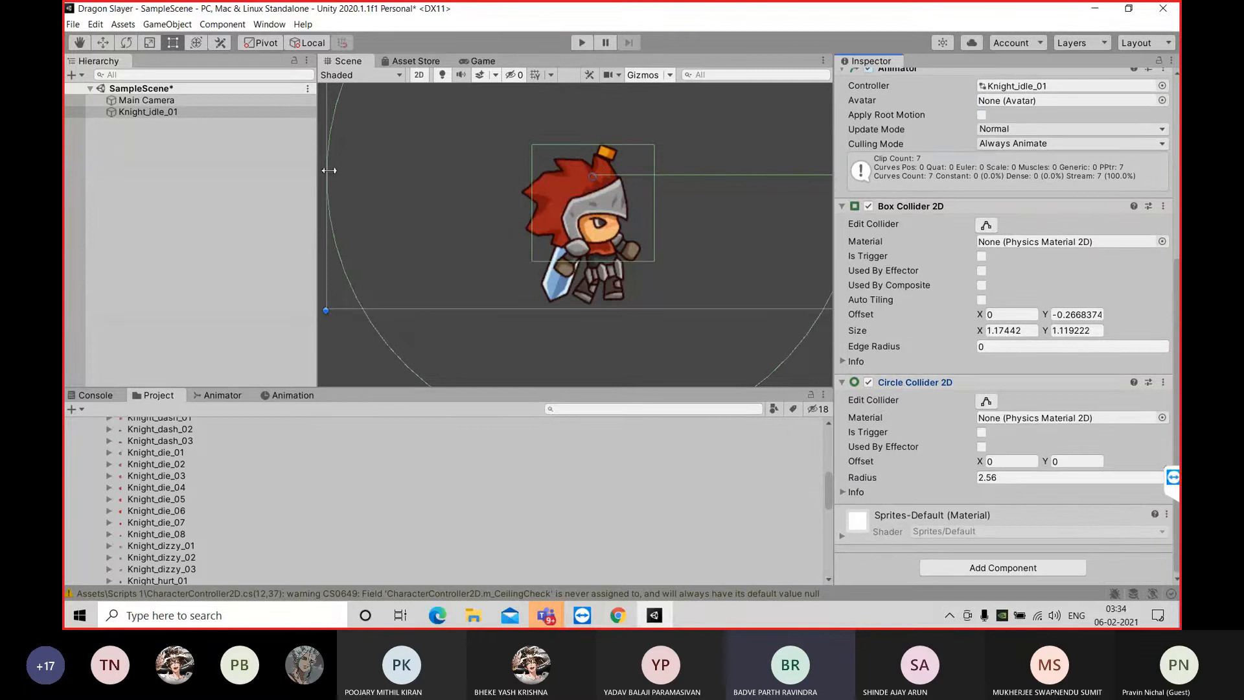
click(986, 400)
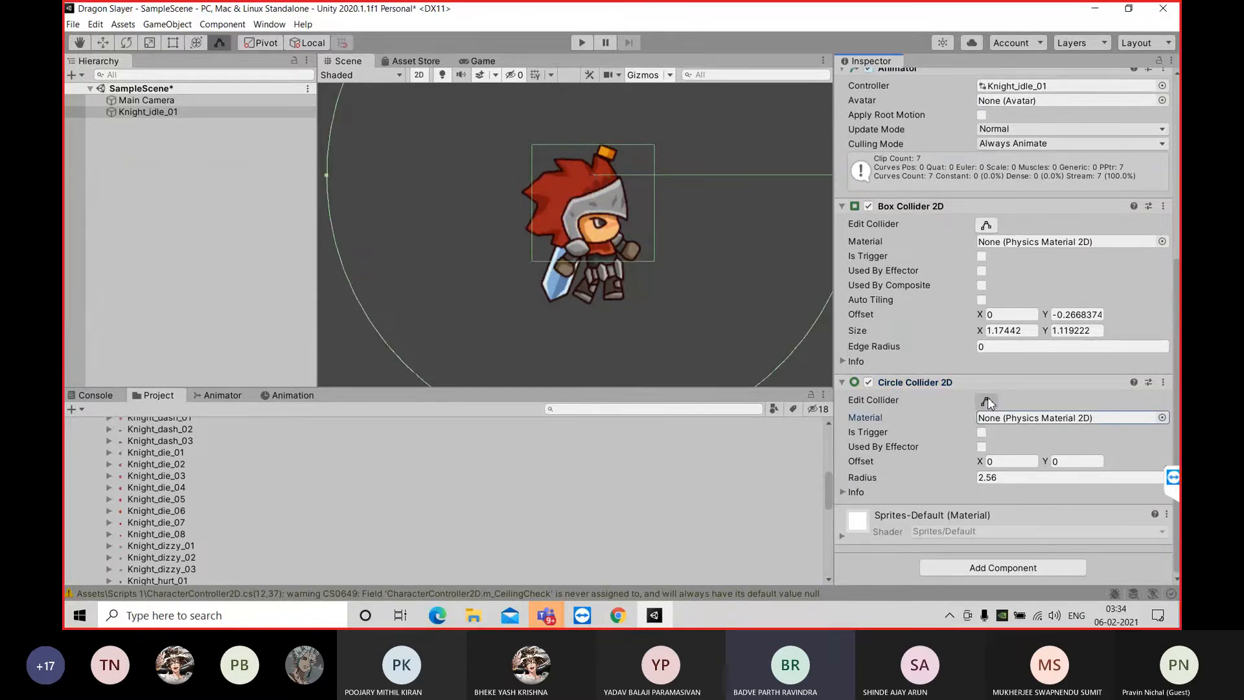
scroll(671, 153, down, 3)
scroll(671, 162, down, 2)
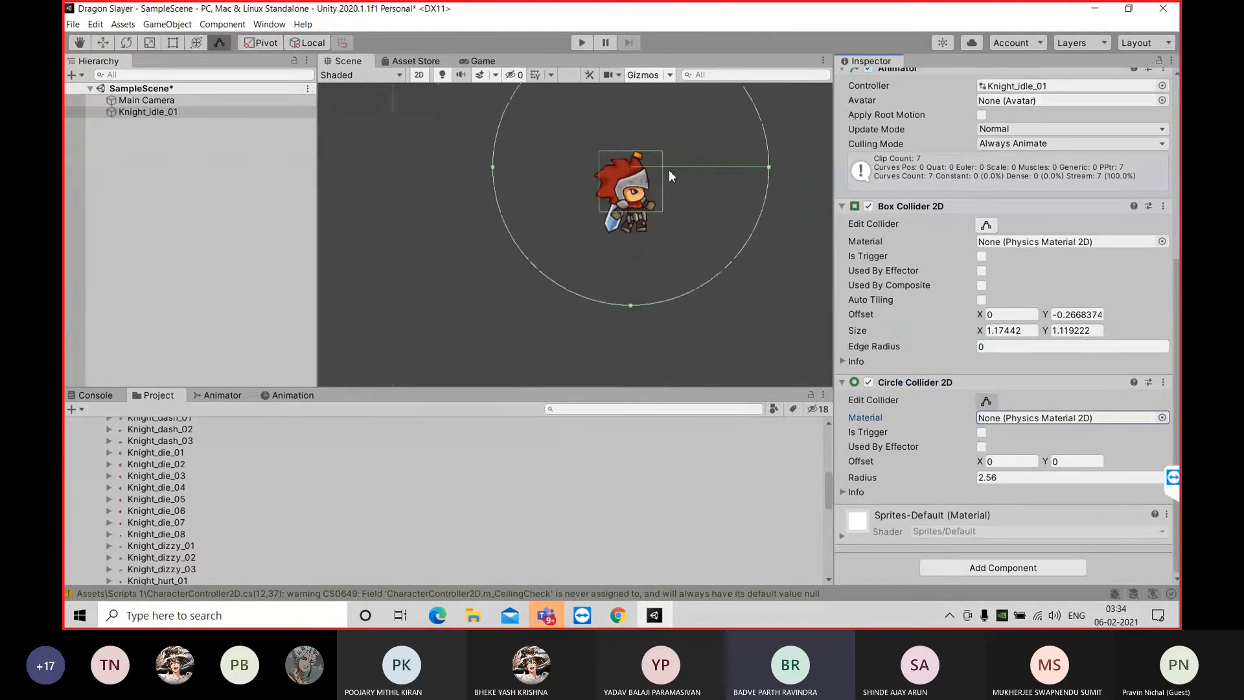
scroll(663, 170, down, 1)
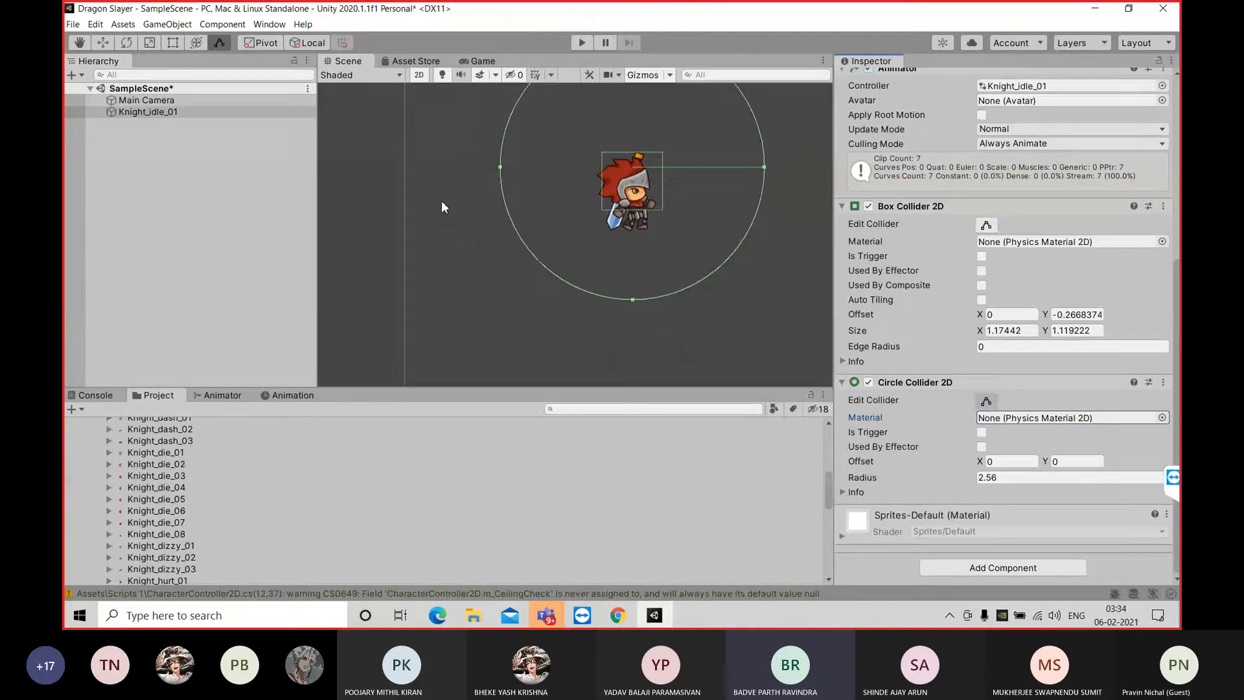
key(q)
drag(421, 241, 381, 292)
middle_drag(381, 291, 378, 294)
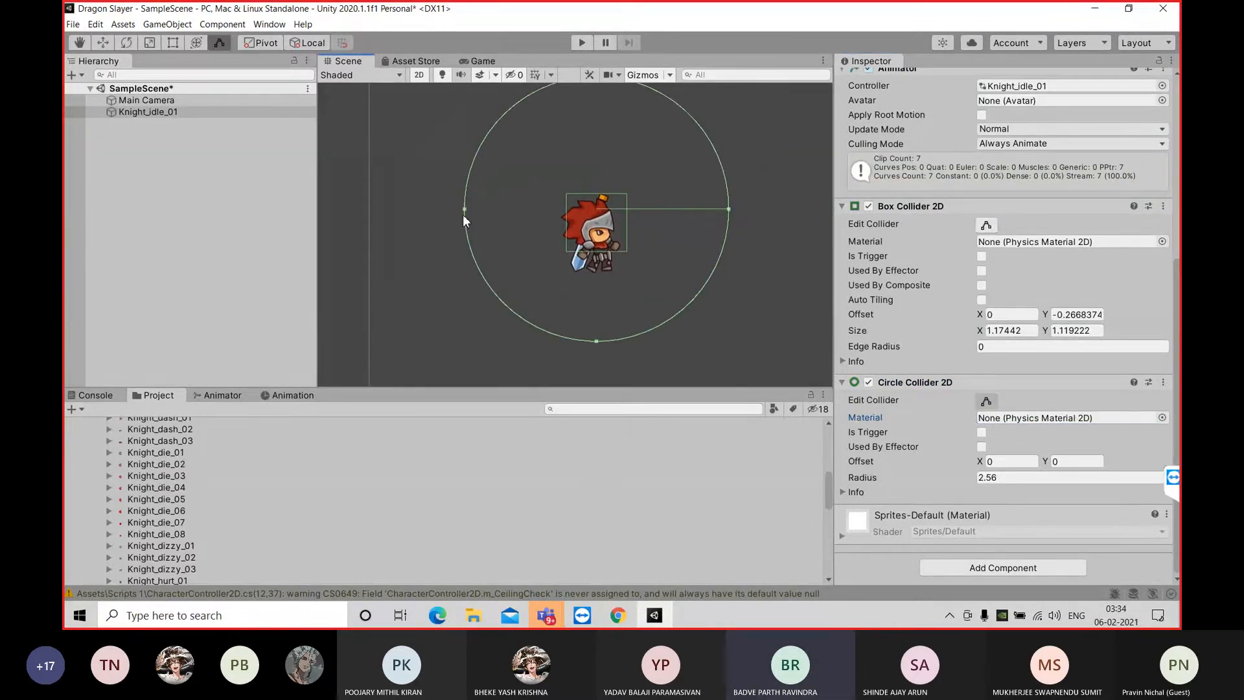
drag(464, 212, 517, 209)
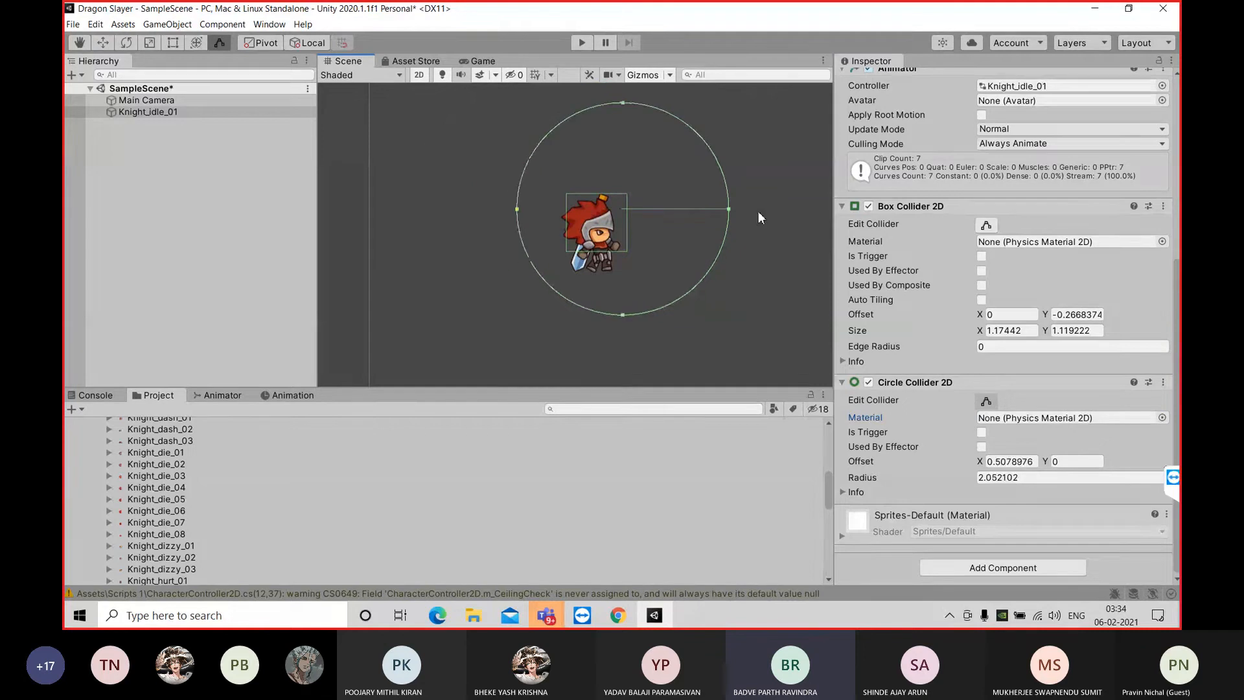
drag(725, 209, 658, 212)
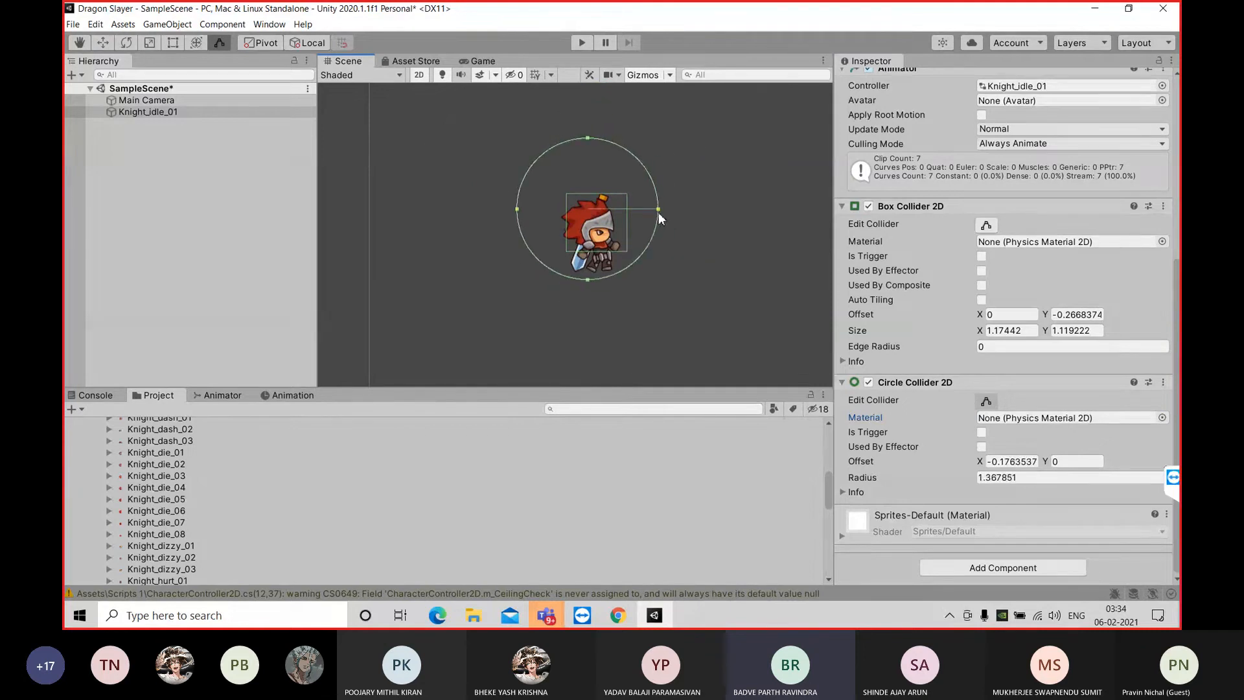
drag(516, 212, 530, 218)
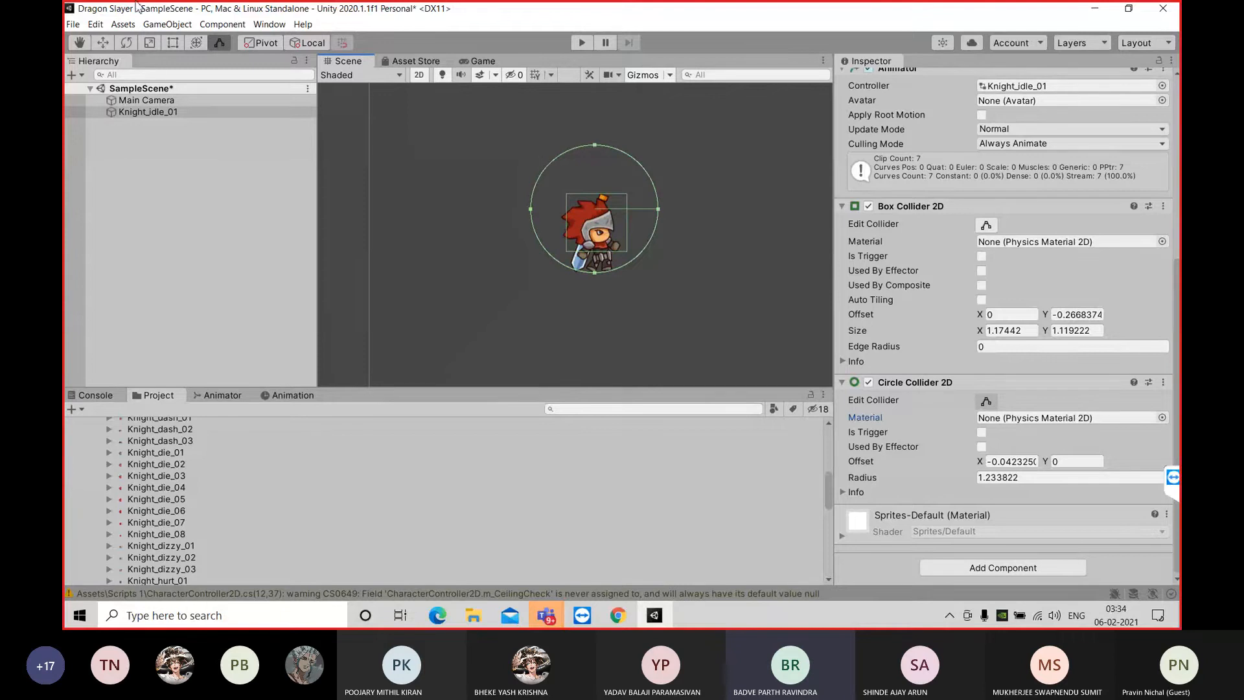
Lower the circle collider's upper edge toward the knight's legs and widen it on the right side to a radius of about 0.38
mouse_move(594, 142)
mouse_down()
mouse_move(623, 83)
mouse_move(592, 154)
mouse_up()
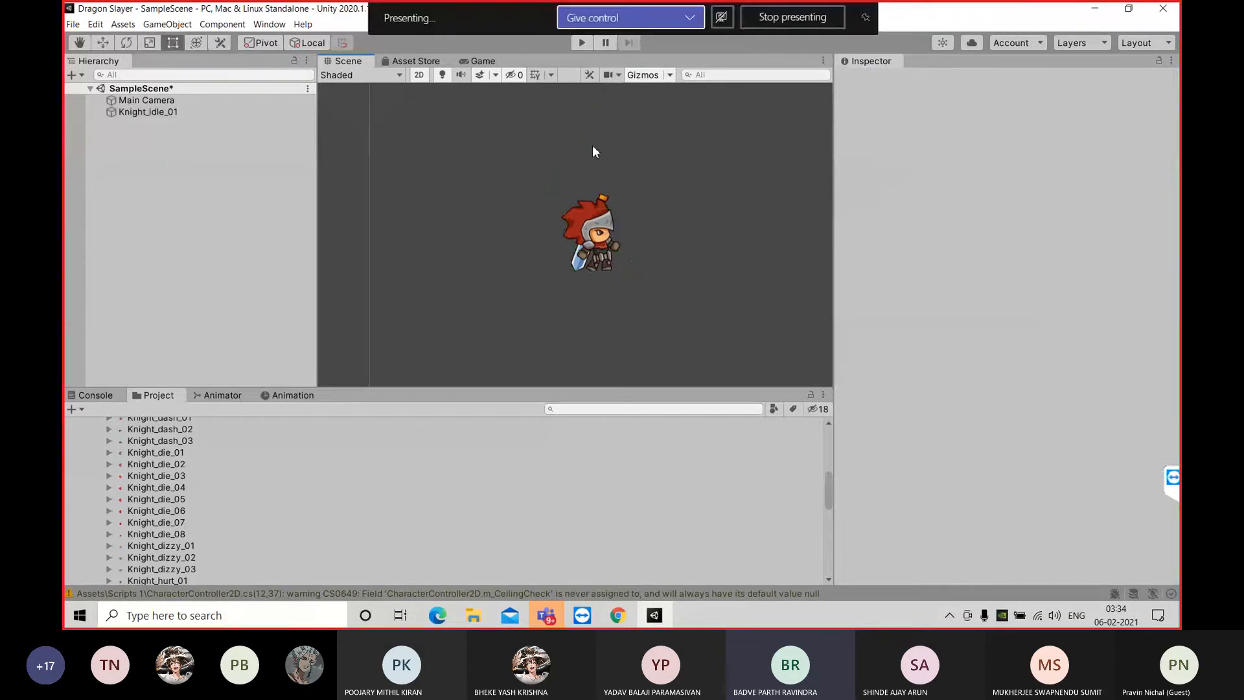
click(224, 111)
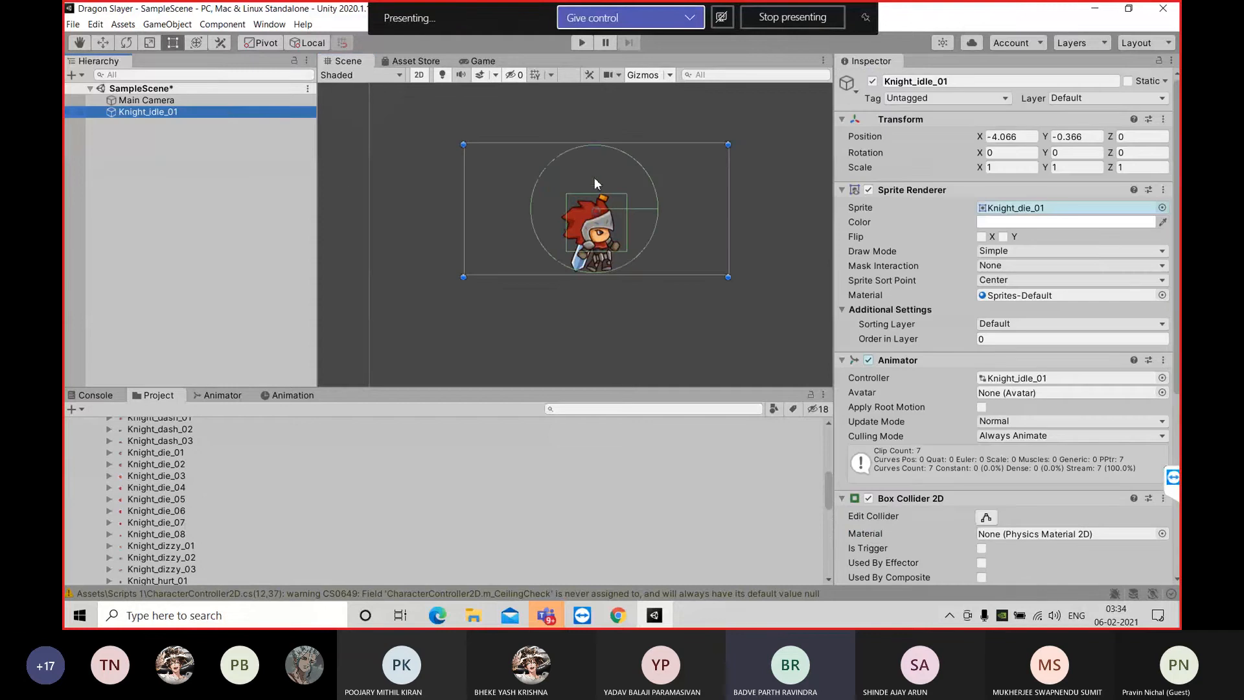
scroll(965, 515, down, 5)
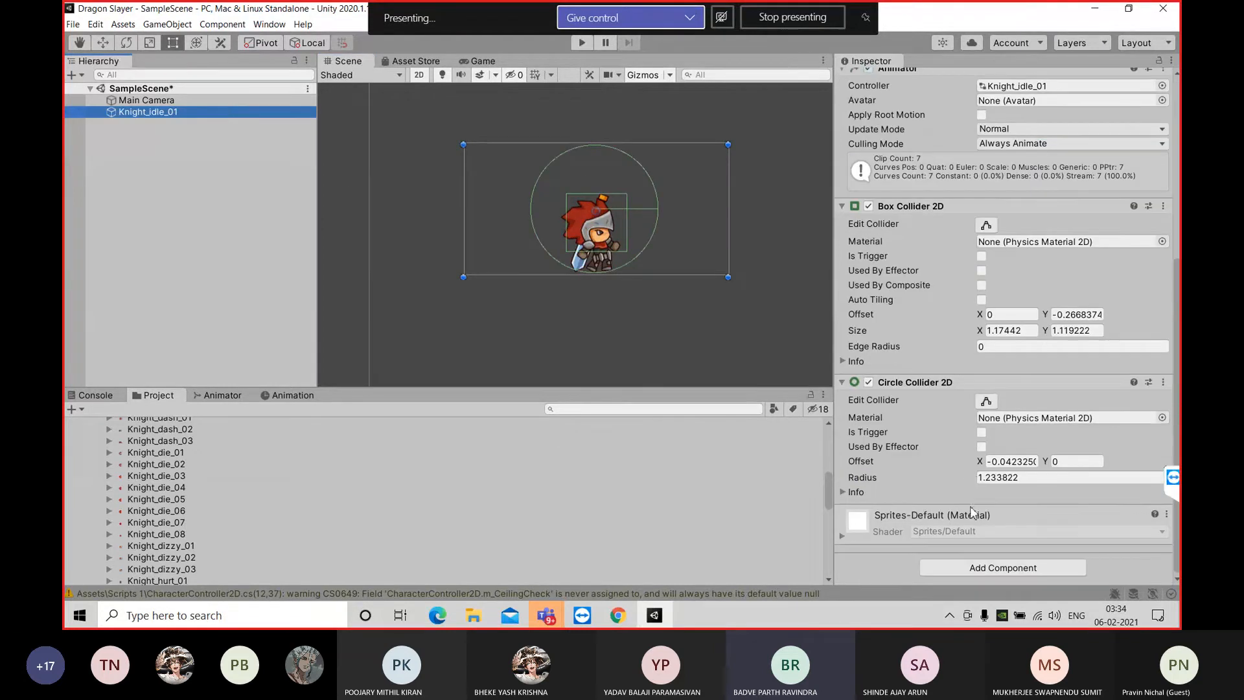
click(985, 402)
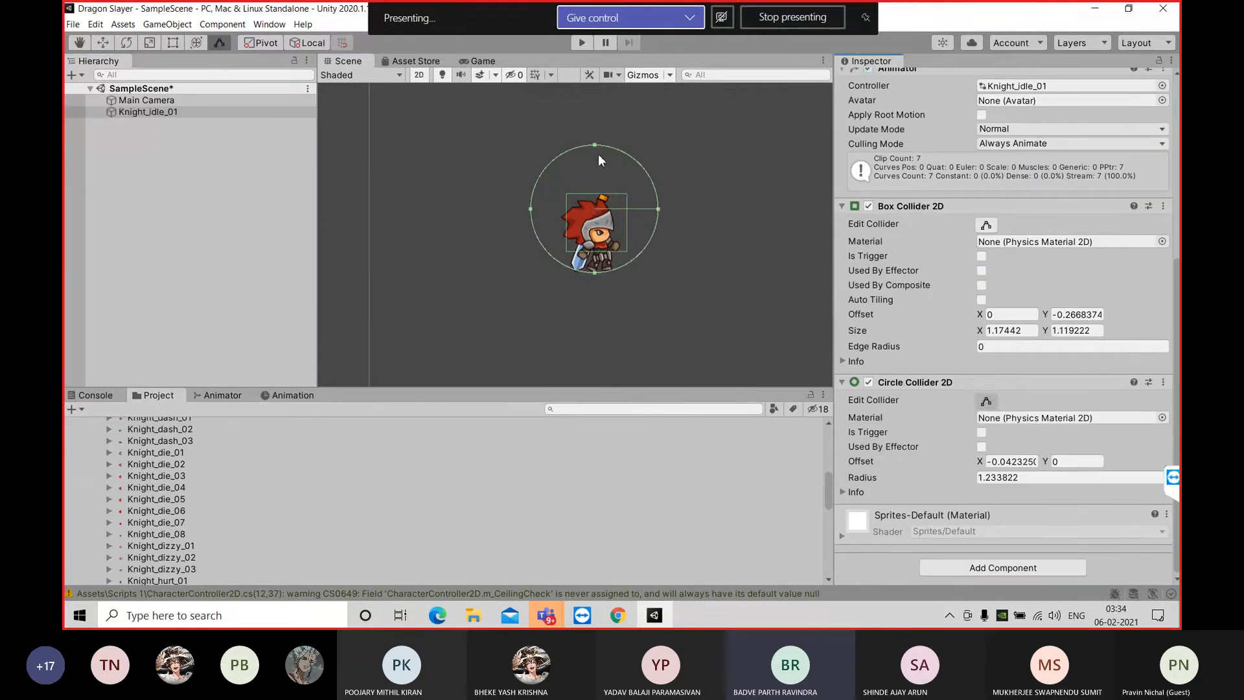
drag(594, 145, 596, 226)
scroll(577, 293, up, 3)
scroll(577, 292, up, 2)
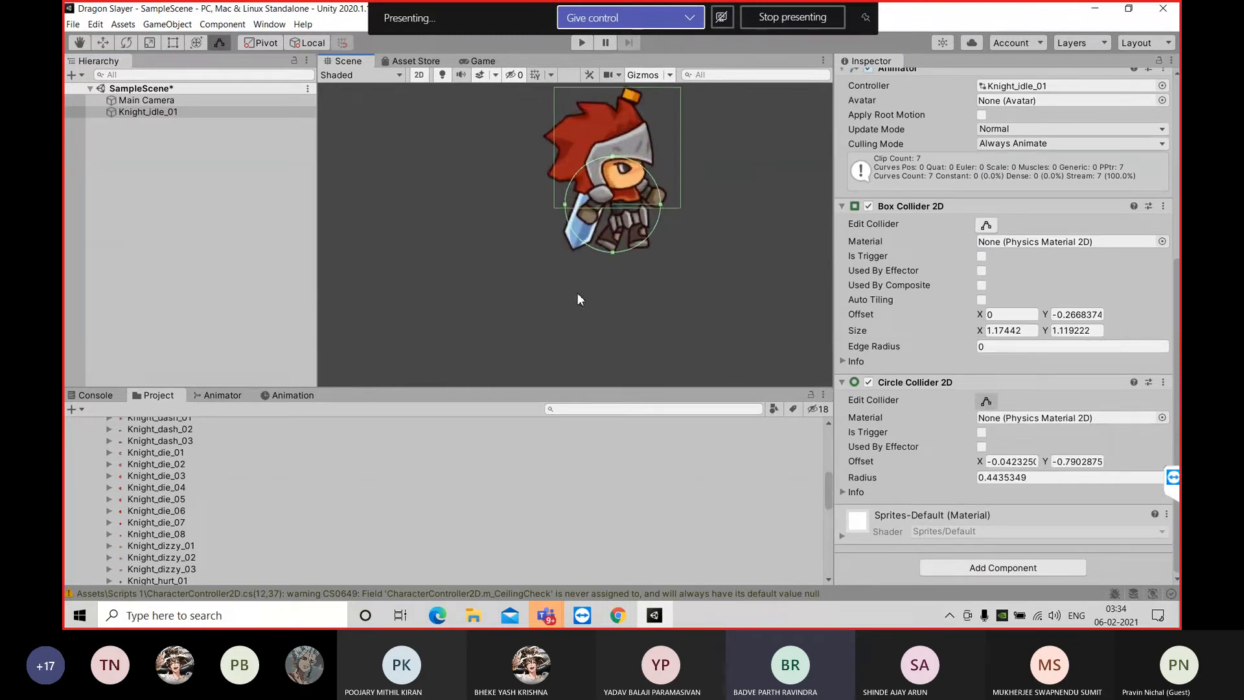
drag(621, 122, 627, 161)
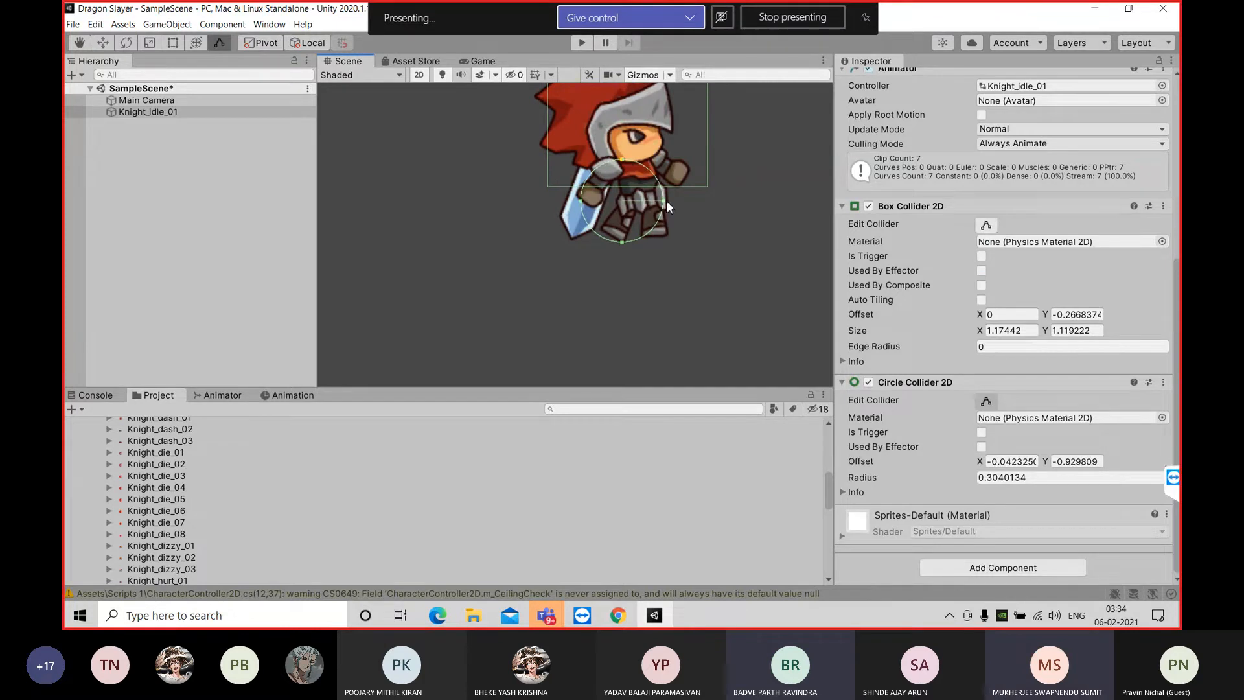
drag(663, 200, 684, 212)
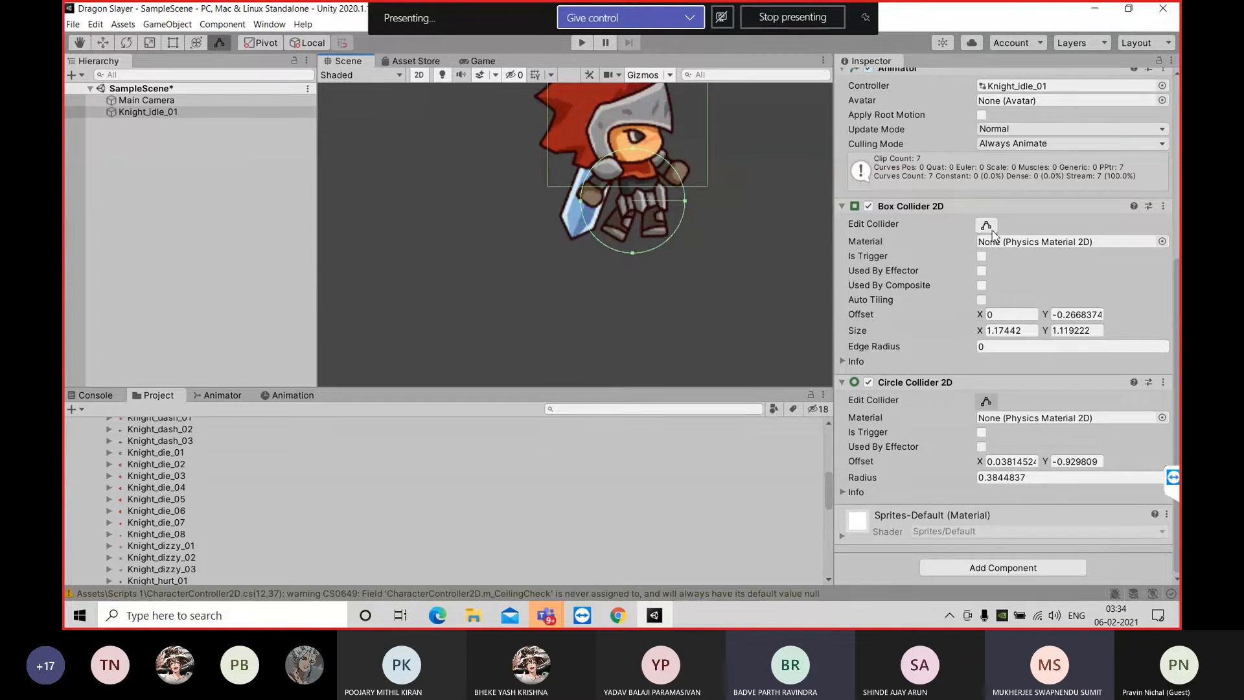
scroll(929, 286, up, 4)
scroll(988, 394, down, 8)
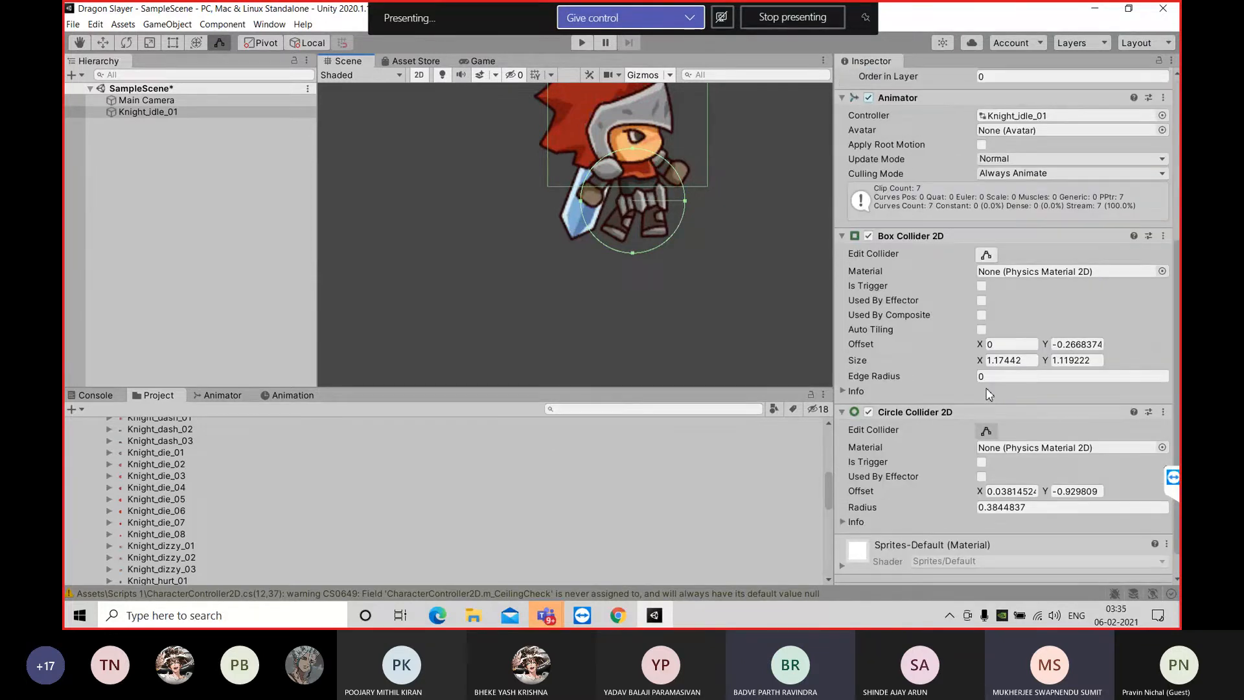
scroll(988, 394, up, 8)
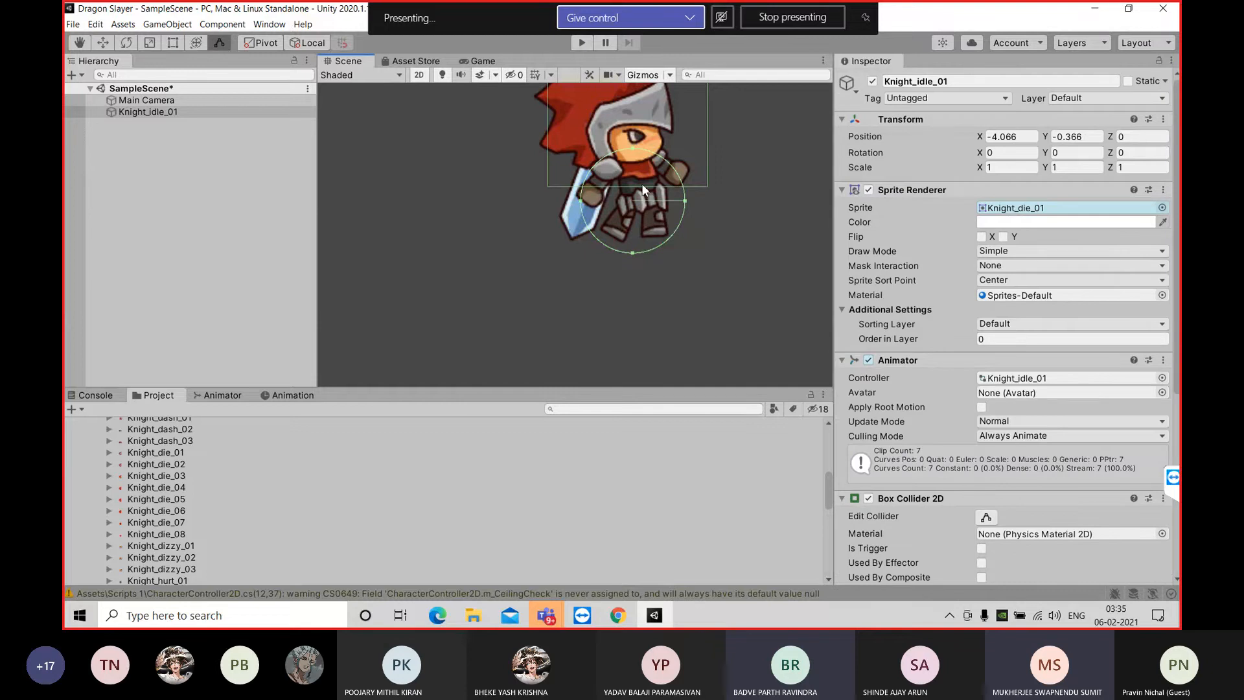
scroll(924, 488, down, 8)
scroll(923, 489, up, 8)
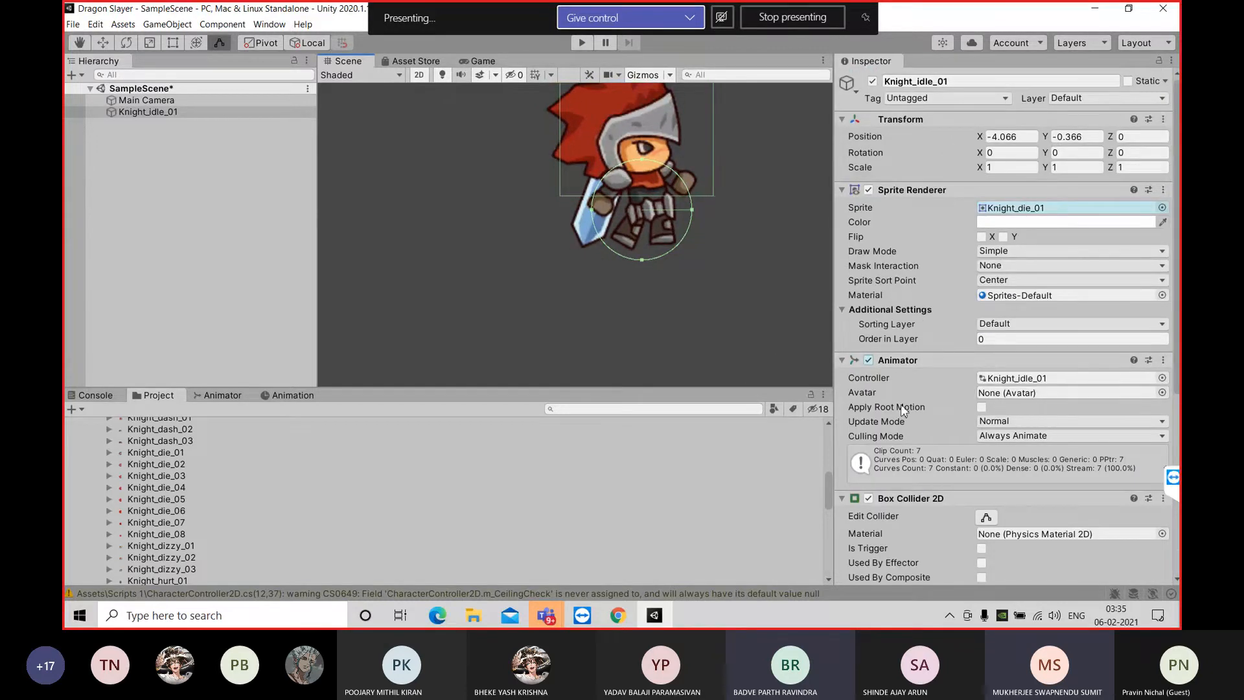
Edit the box collider, raising its upper edge slightly and narrowing it from the right side to a size of about 1.06 by 1.12
scroll(939, 503, down, 8)
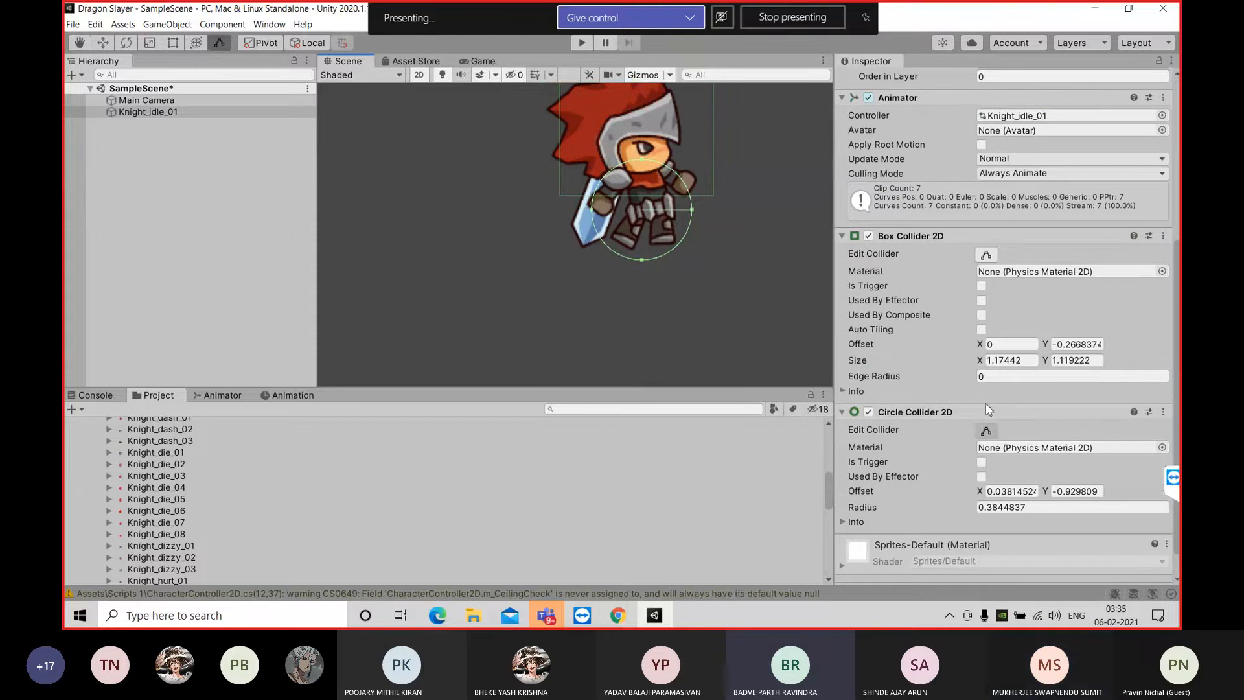
click(981, 260)
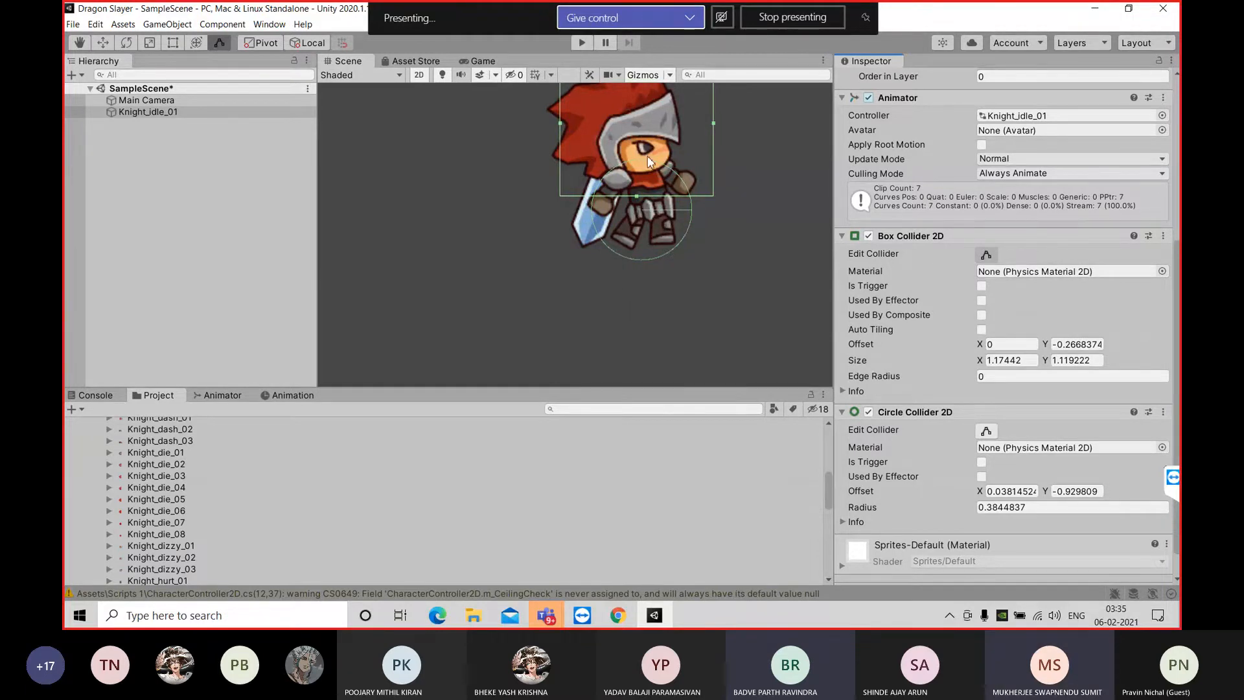
key(q)
drag(534, 263, 520, 325)
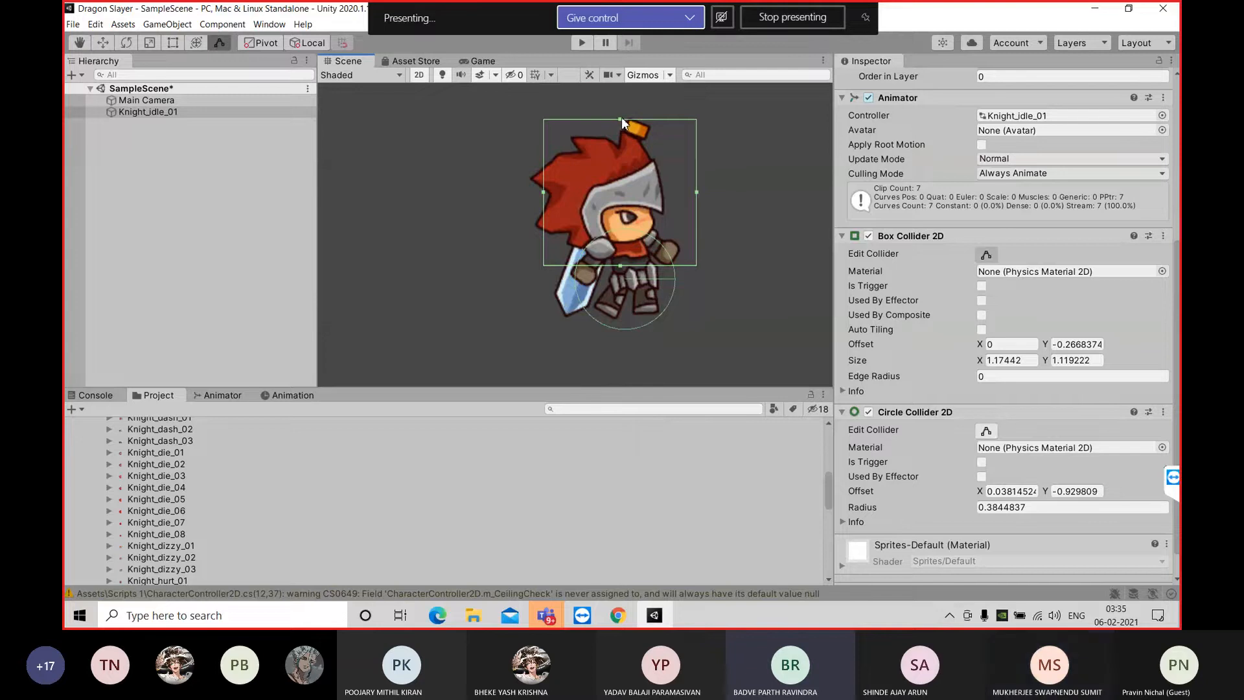
mouse_move(621, 117)
mouse_down()
mouse_move(619, 98)
mouse_move(619, 118)
mouse_up()
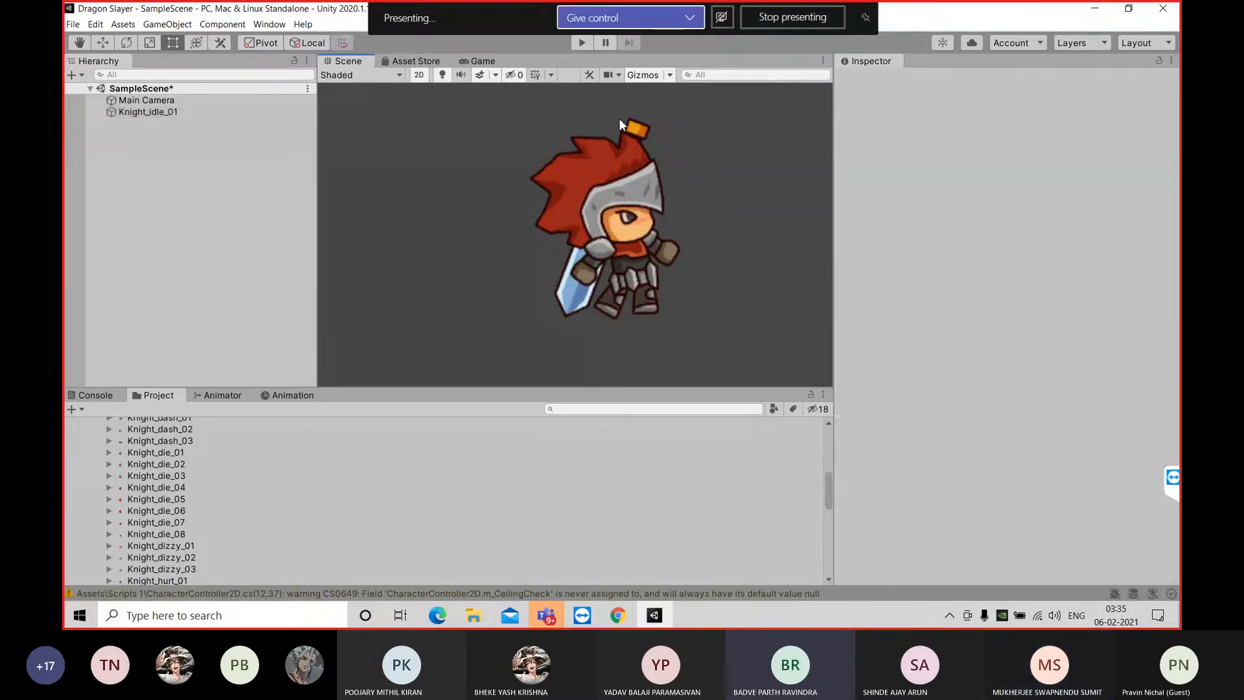
click(147, 112)
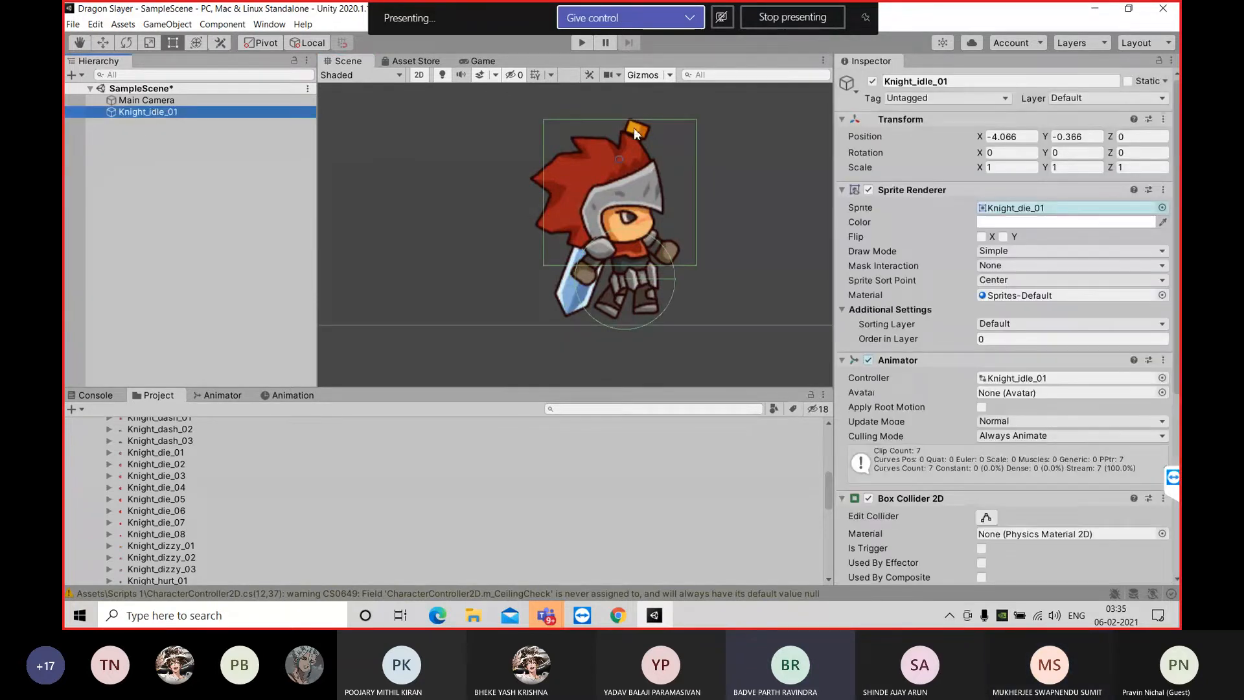
click(985, 518)
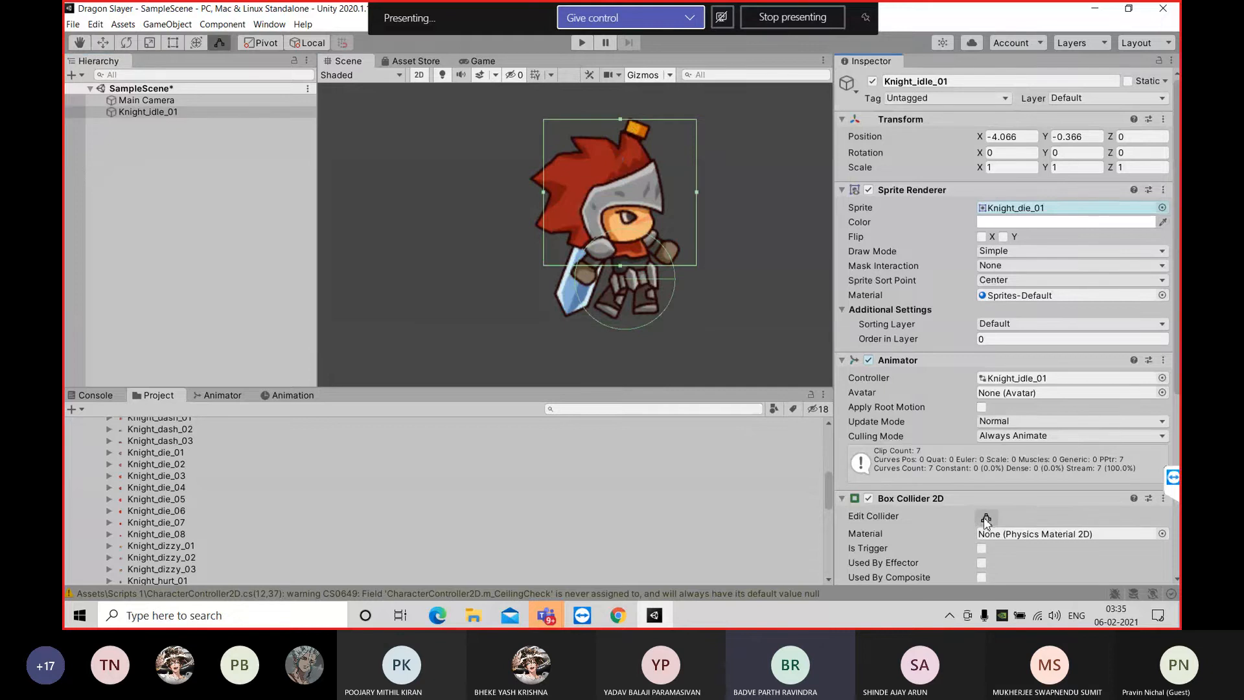
mouse_move(622, 118)
mouse_down()
mouse_move(620, 92)
mouse_move(616, 118)
mouse_up()
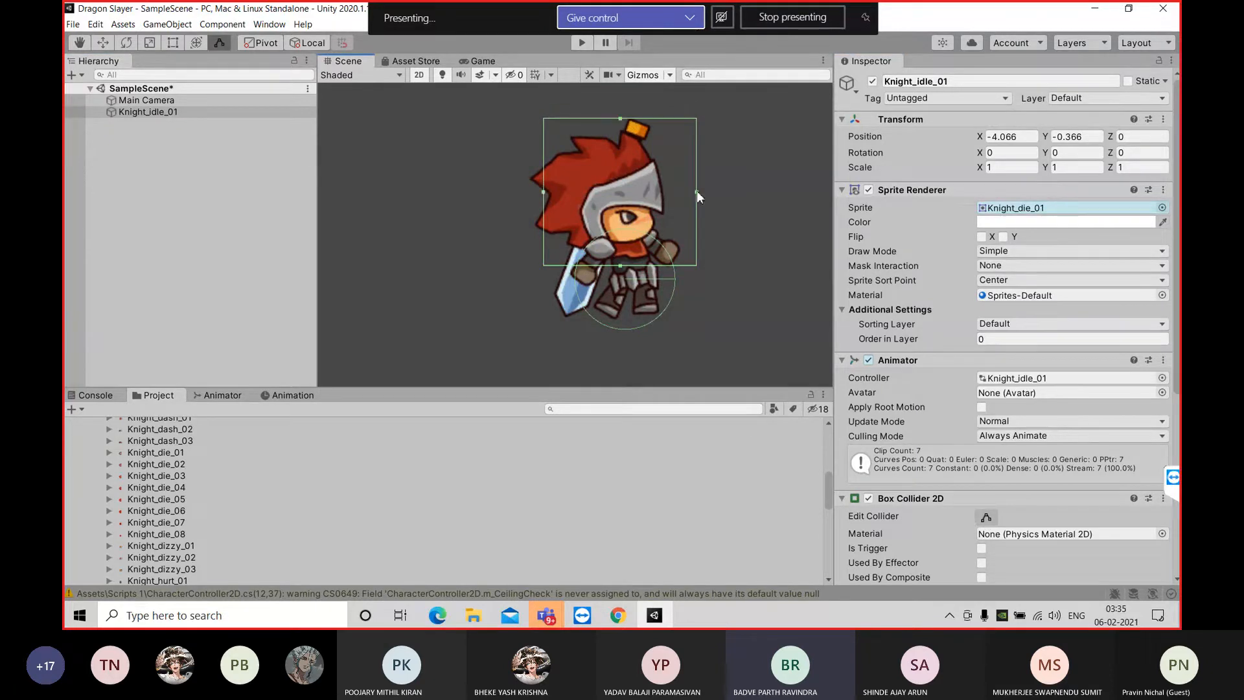
mouse_move(696, 193)
mouse_down()
mouse_move(712, 195)
mouse_move(682, 202)
mouse_up()
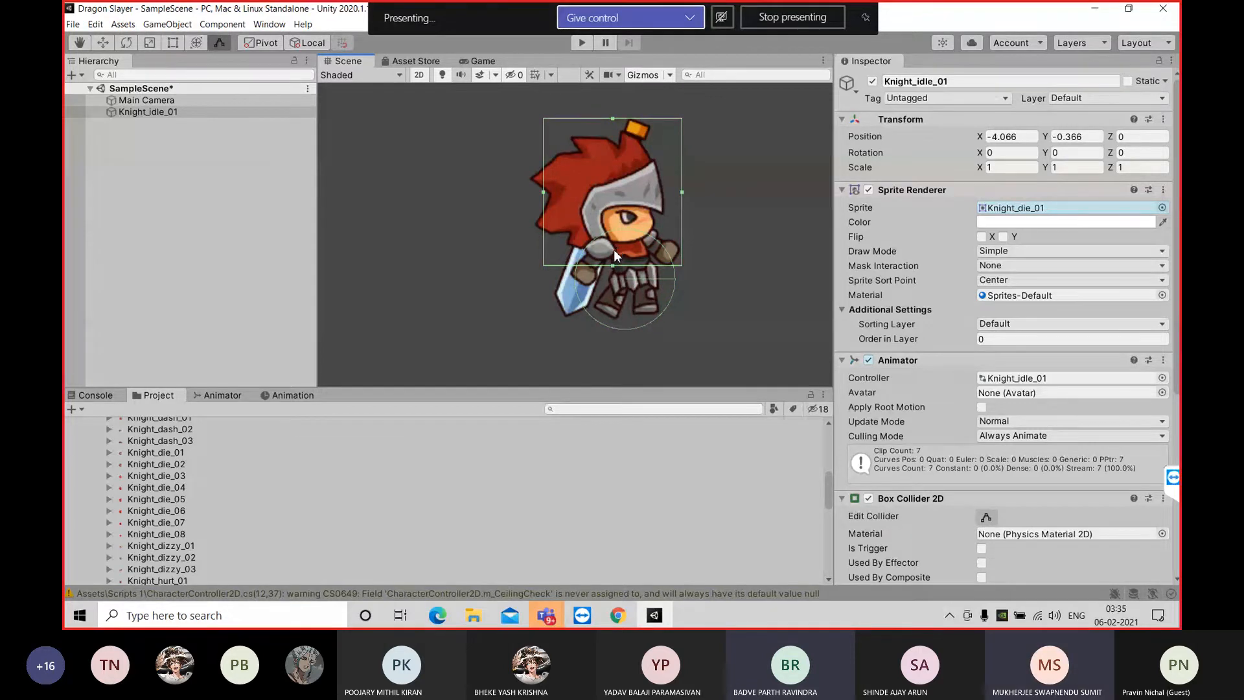
scroll(978, 415, down, 5)
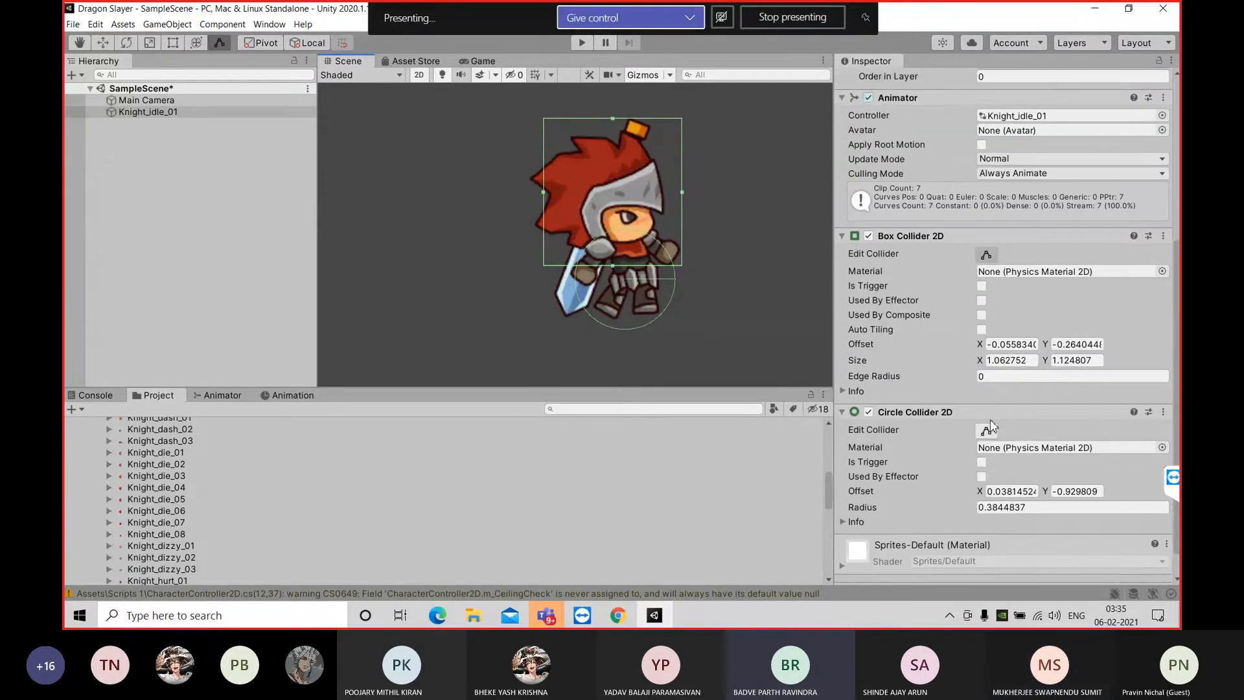
Edit the circle collider and shrink it around the knight's legs to a radius of about 0.30
click(982, 404)
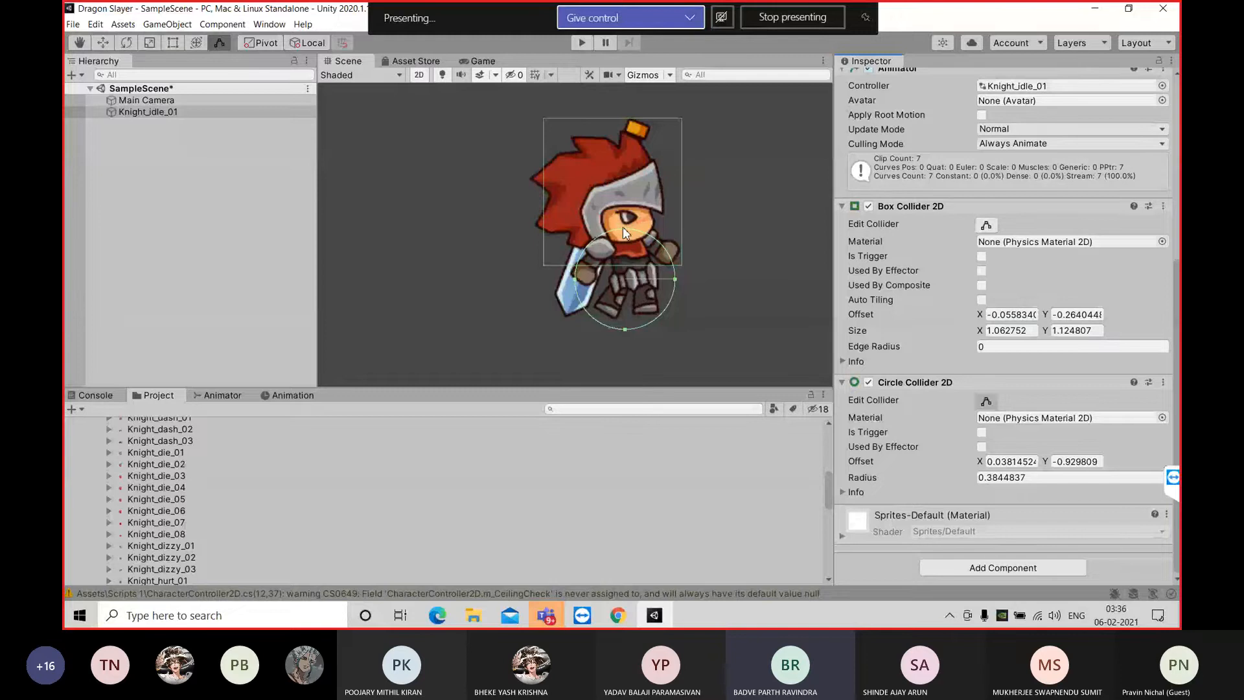
drag(623, 227, 632, 252)
drag(665, 291, 669, 290)
drag(626, 249, 669, 295)
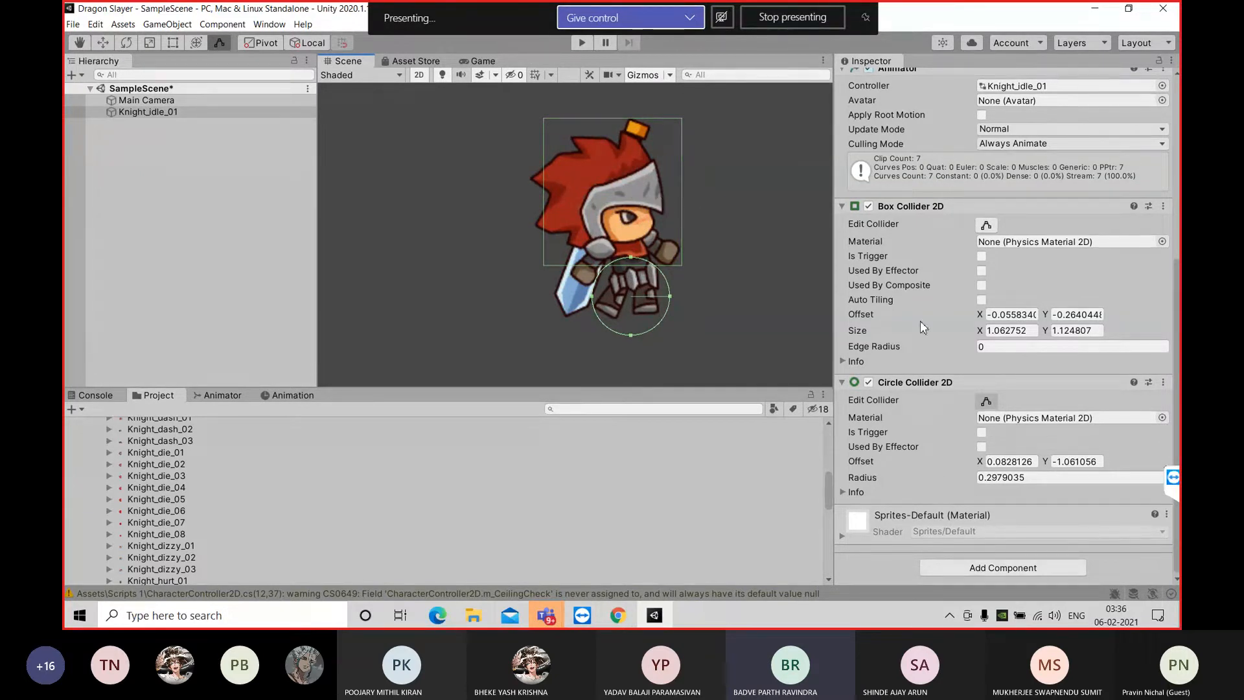
Set the box collider's X offset to 0 and extend the circle collider's lower edge very slightly below the knight's feet
click(1027, 313)
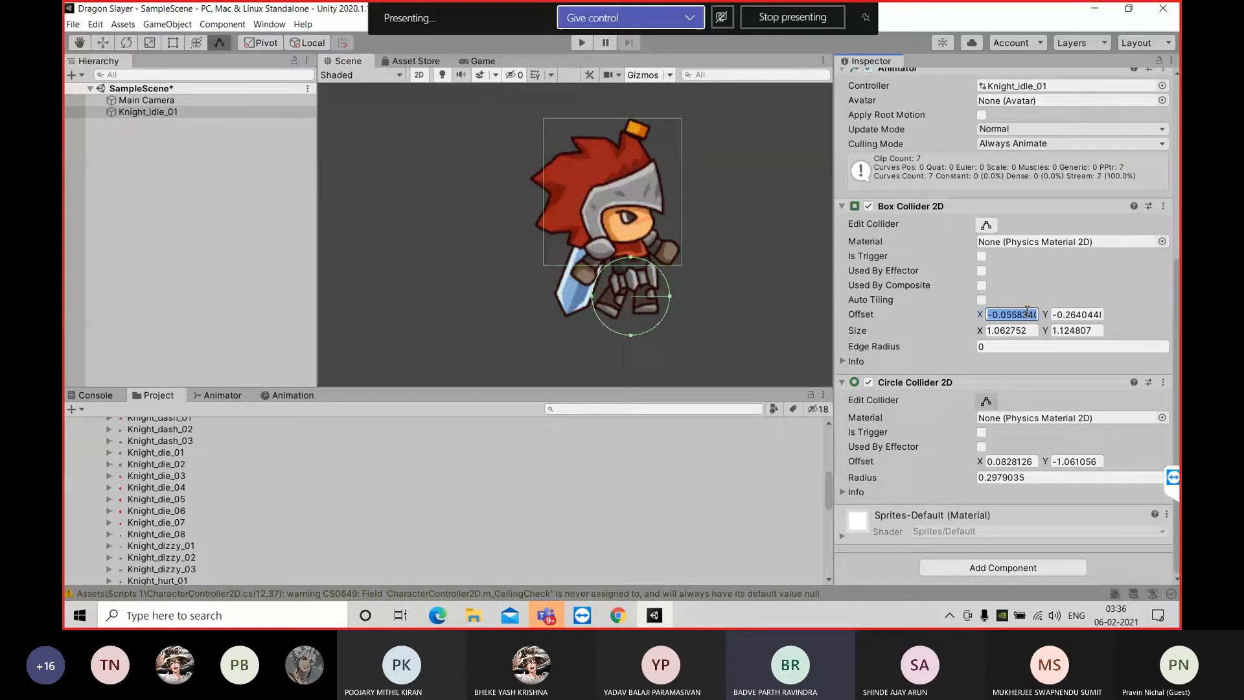
key(BackSpace)
text(0)
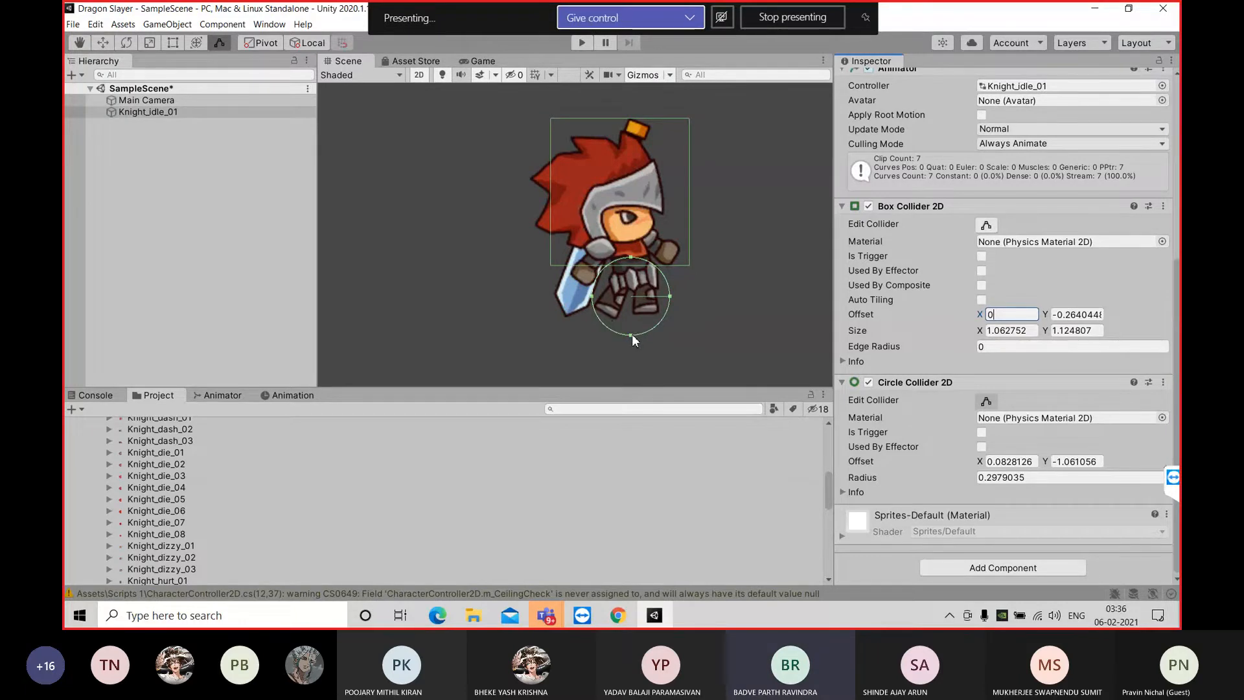
drag(631, 333, 631, 335)
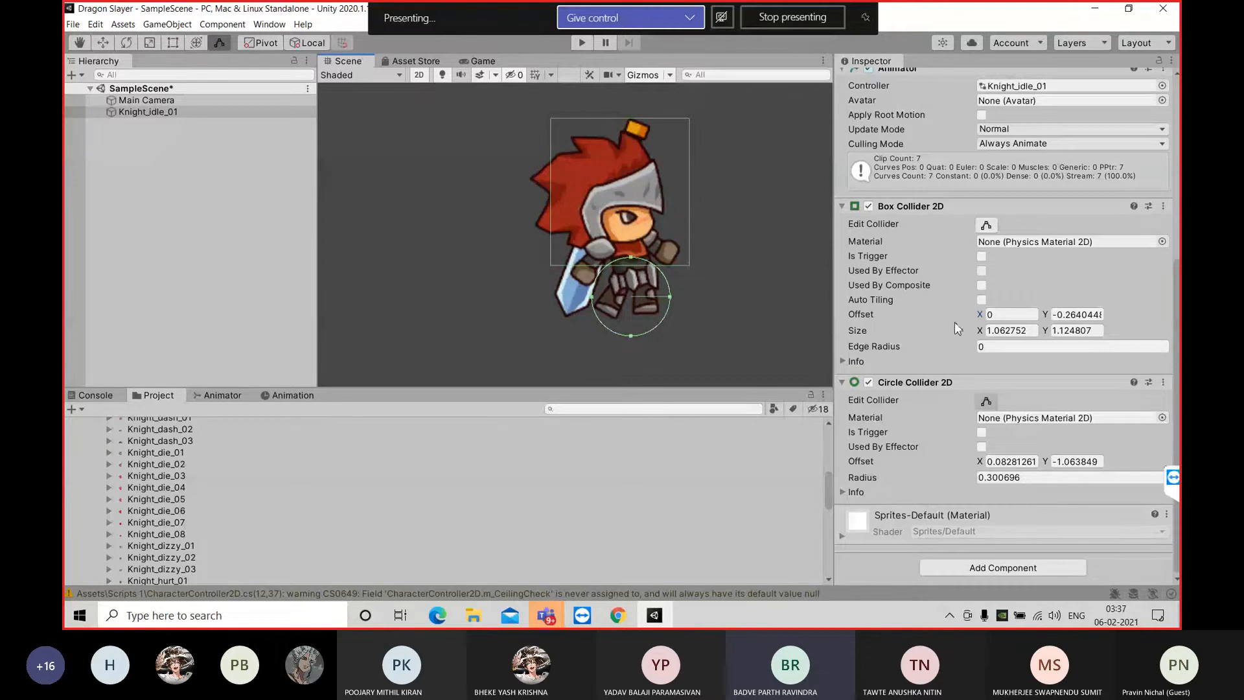
scroll(954, 322, up, 8)
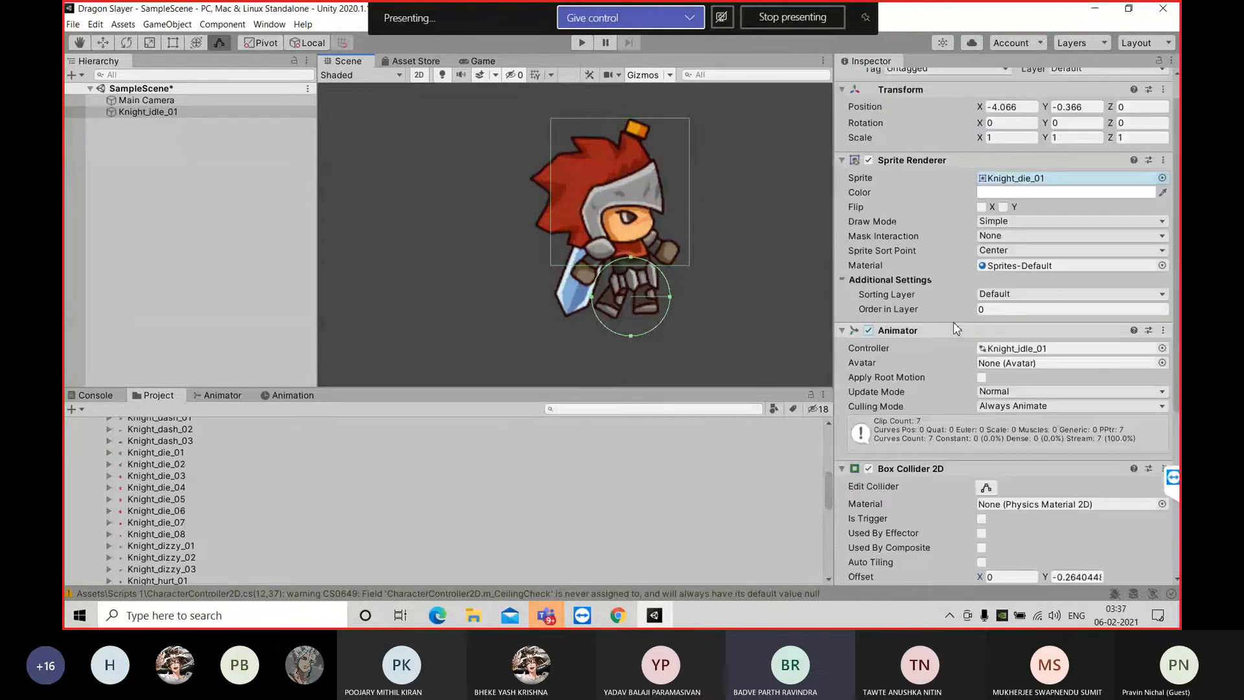
scroll(955, 328, down, 5)
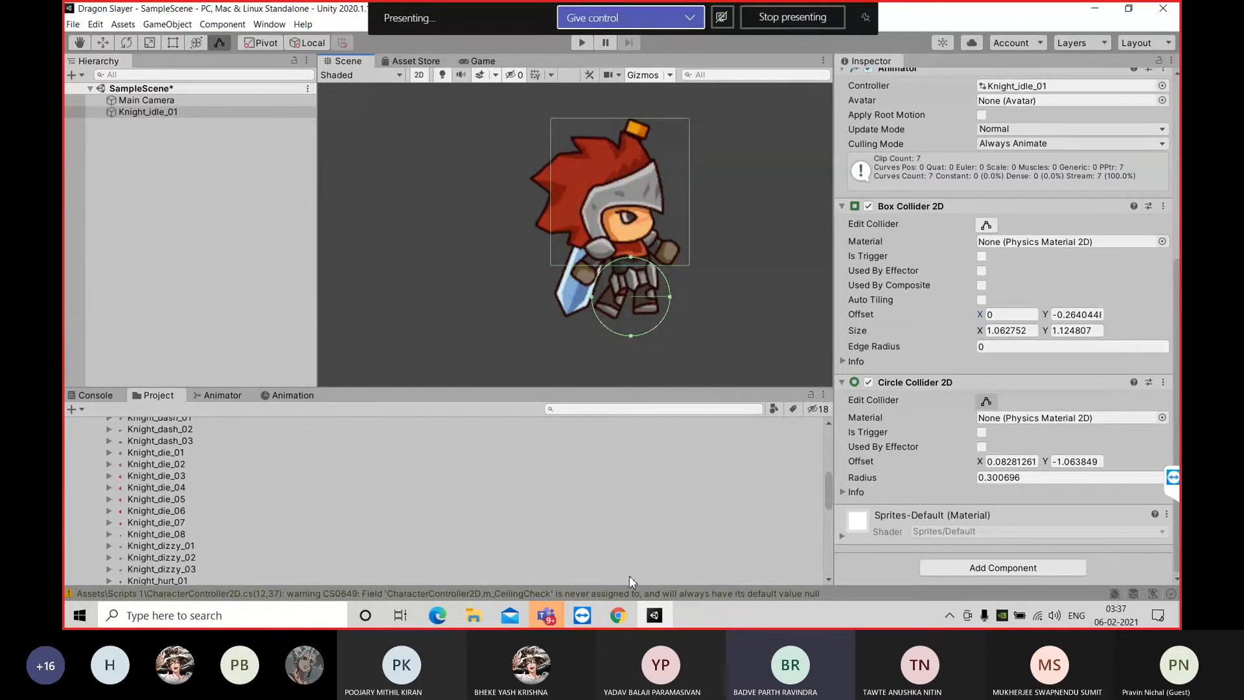
Minimize the floating meeting window and collapse the Characters 1 folder in the project assets
click(705, 537)
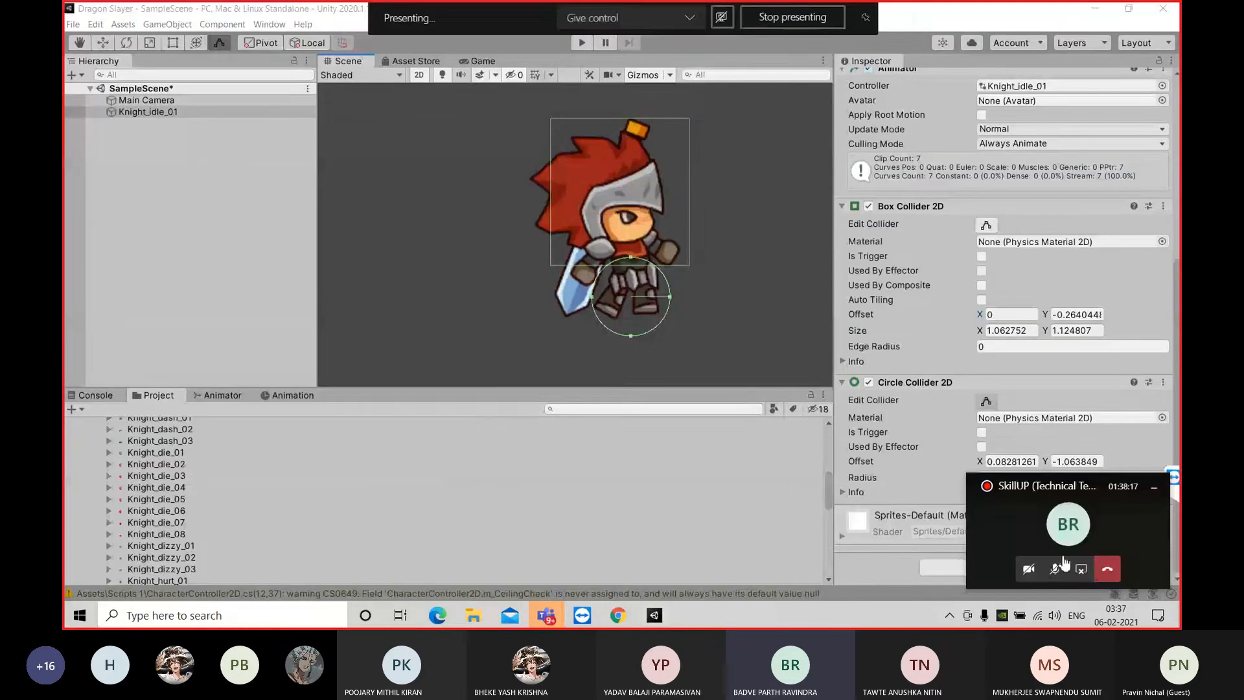
click(1153, 486)
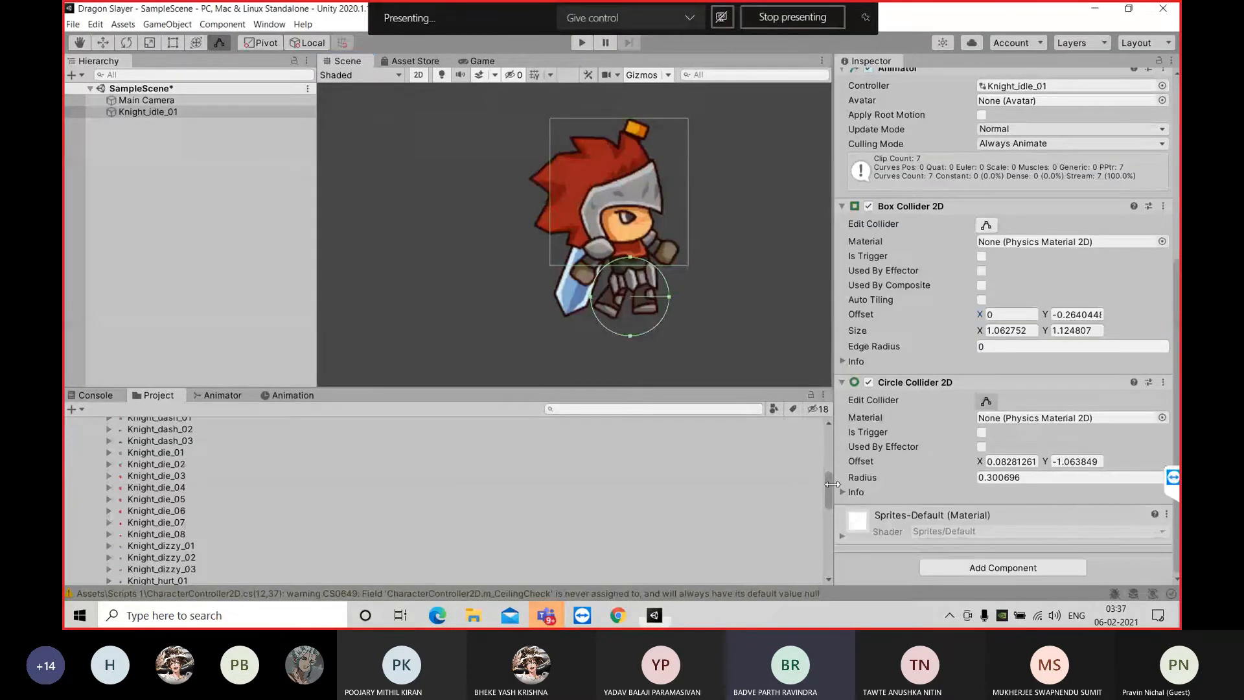
scroll(827, 455, up, 6)
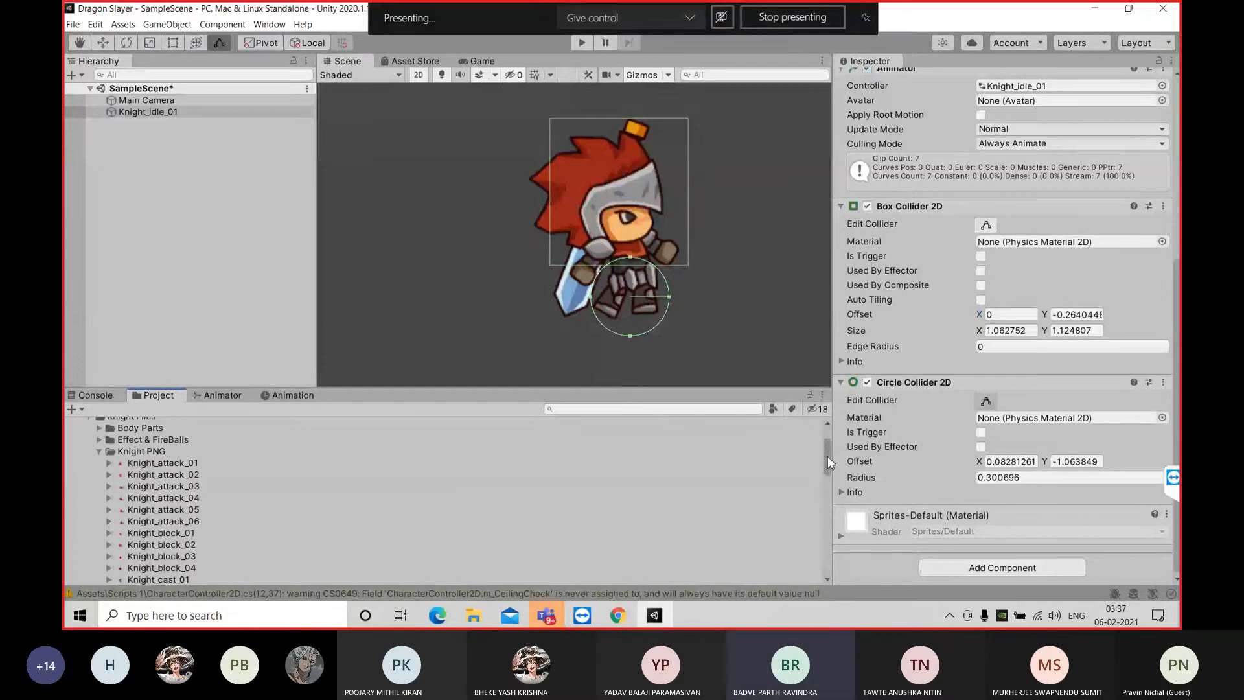
click(79, 449)
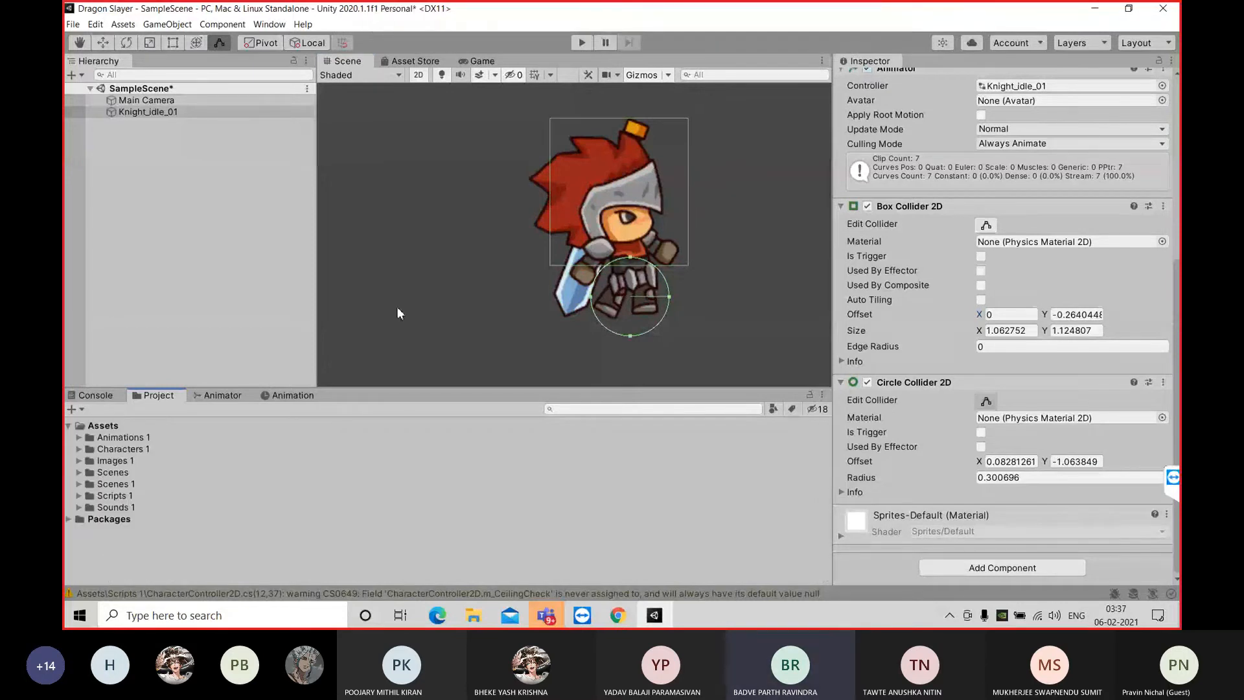
Narrow the Inspector to give the Scene view more room and leave collider editing for the Hand tool
scroll(628, 260, down, 5)
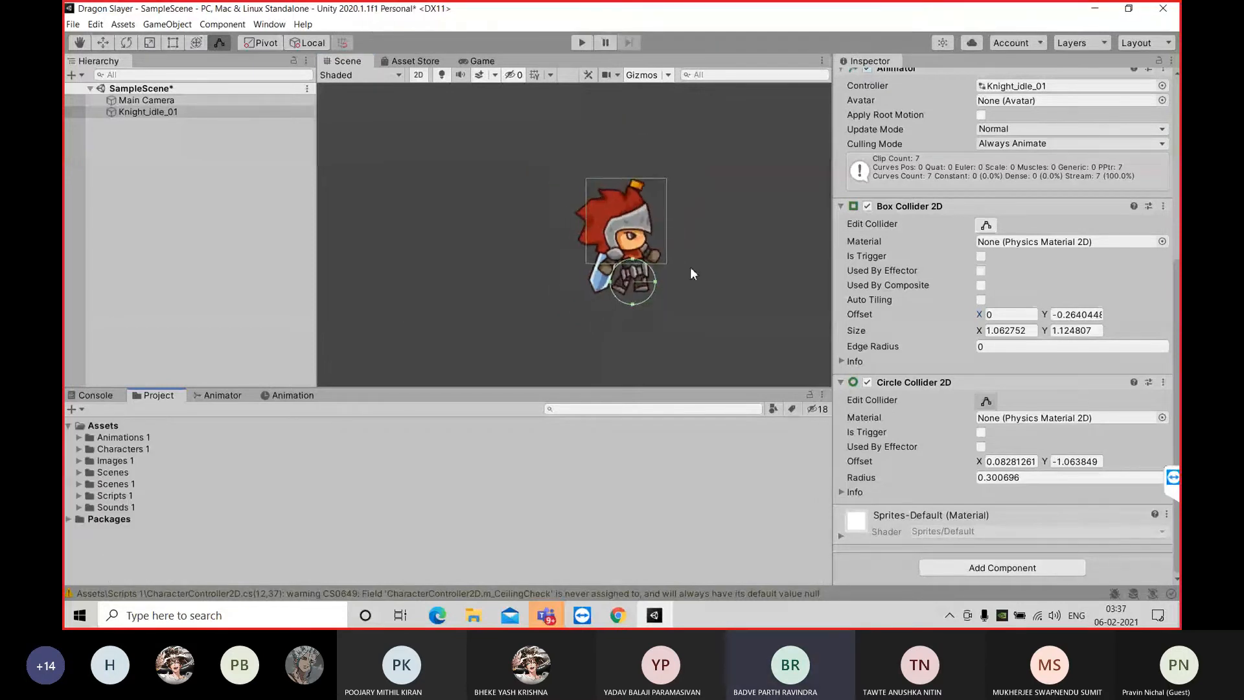
drag(840, 309, 982, 305)
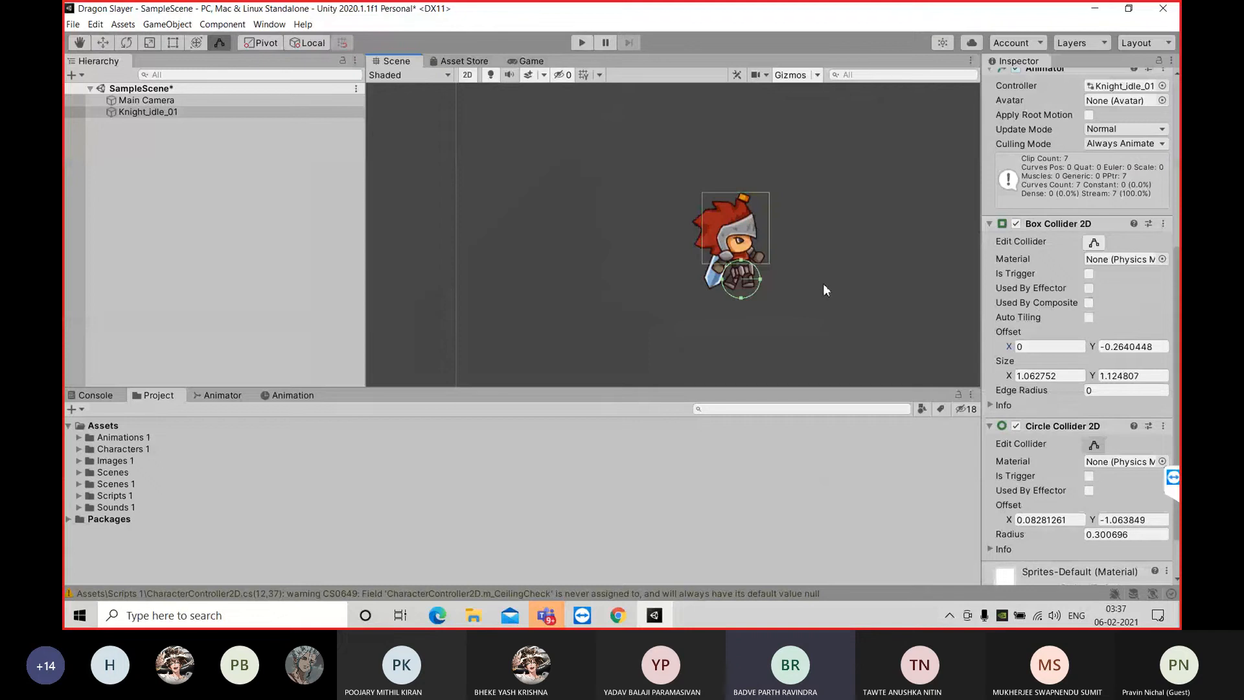
key(q)
drag(827, 279, 701, 269)
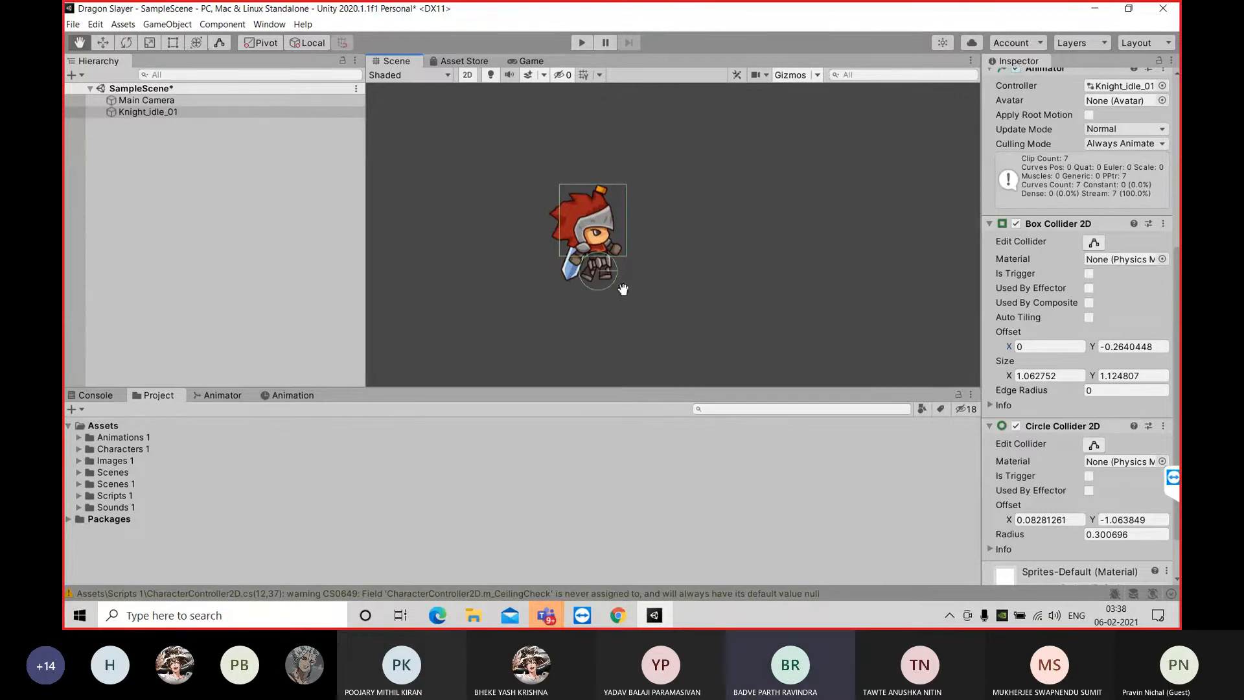
Preview the knight in the Game view, play-test the scene to watch its animation, and return to the Scene view
click(530, 63)
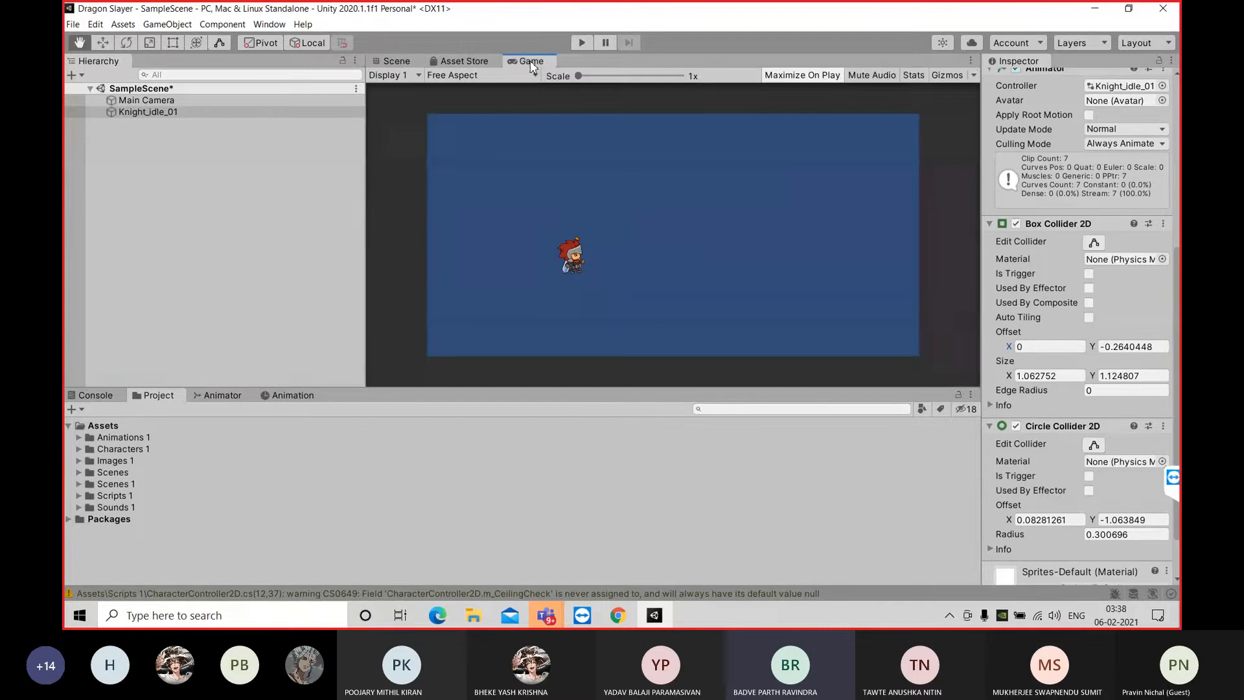
click(393, 62)
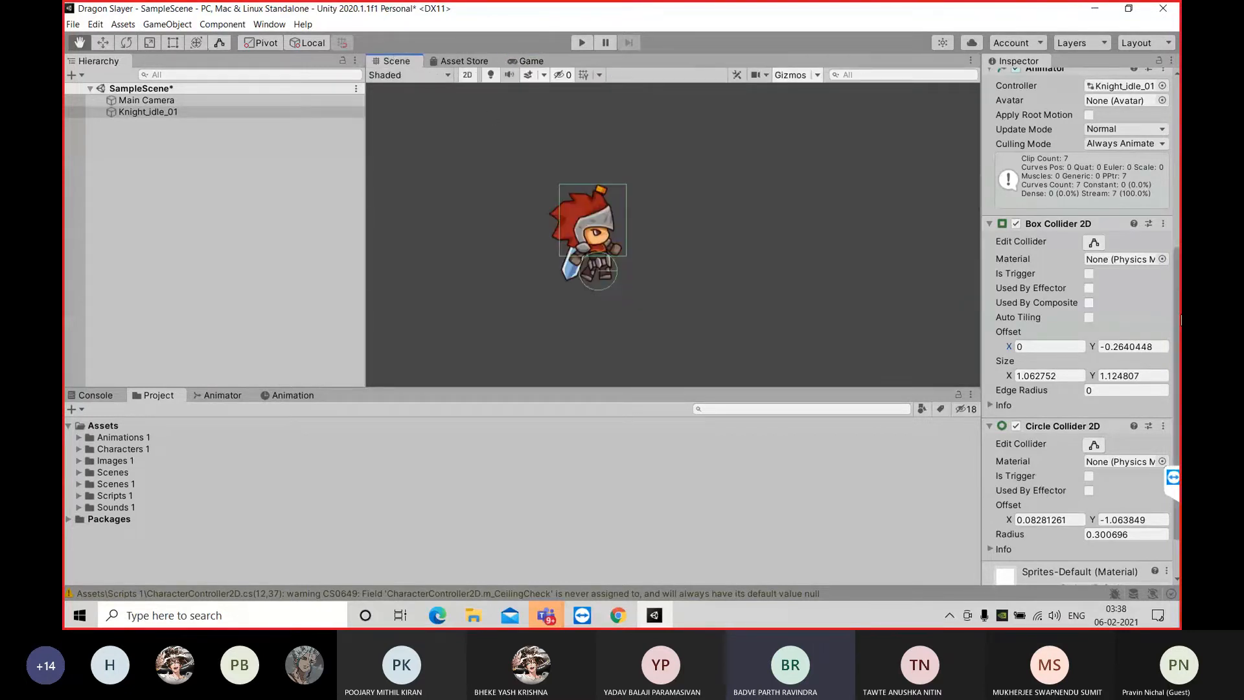
scroll(1175, 350, down, 2)
scroll(1176, 351, up, 10)
scroll(1176, 351, down, 10)
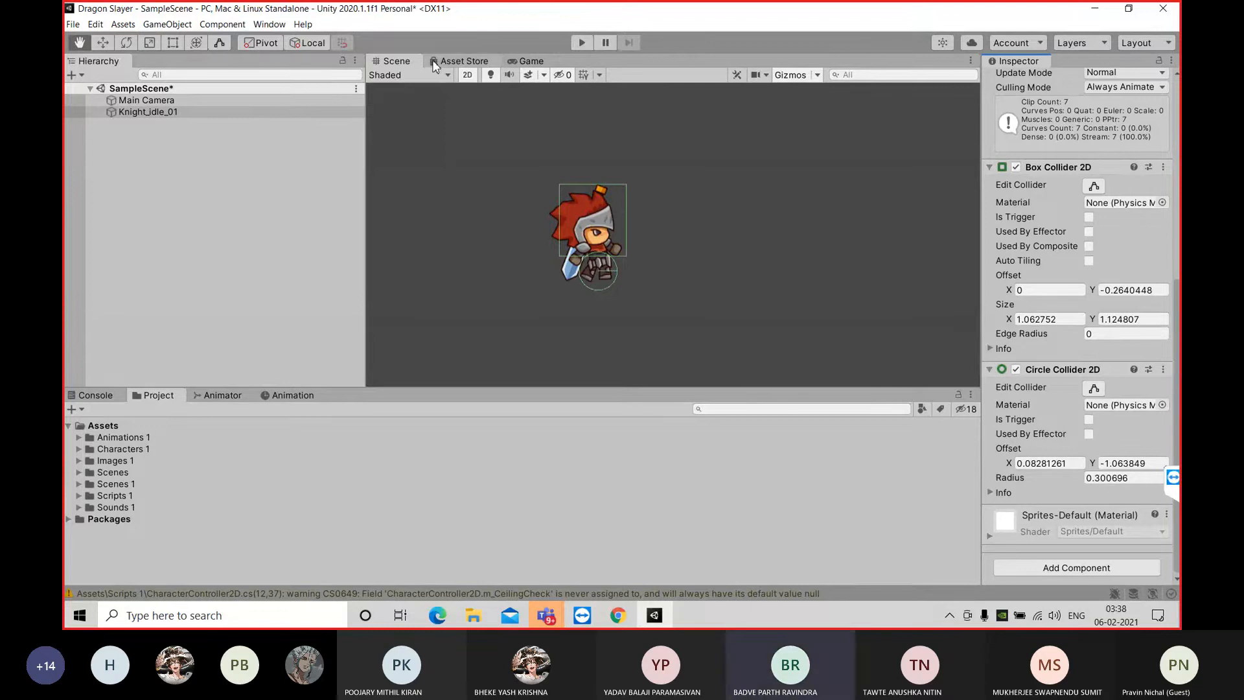
click(522, 62)
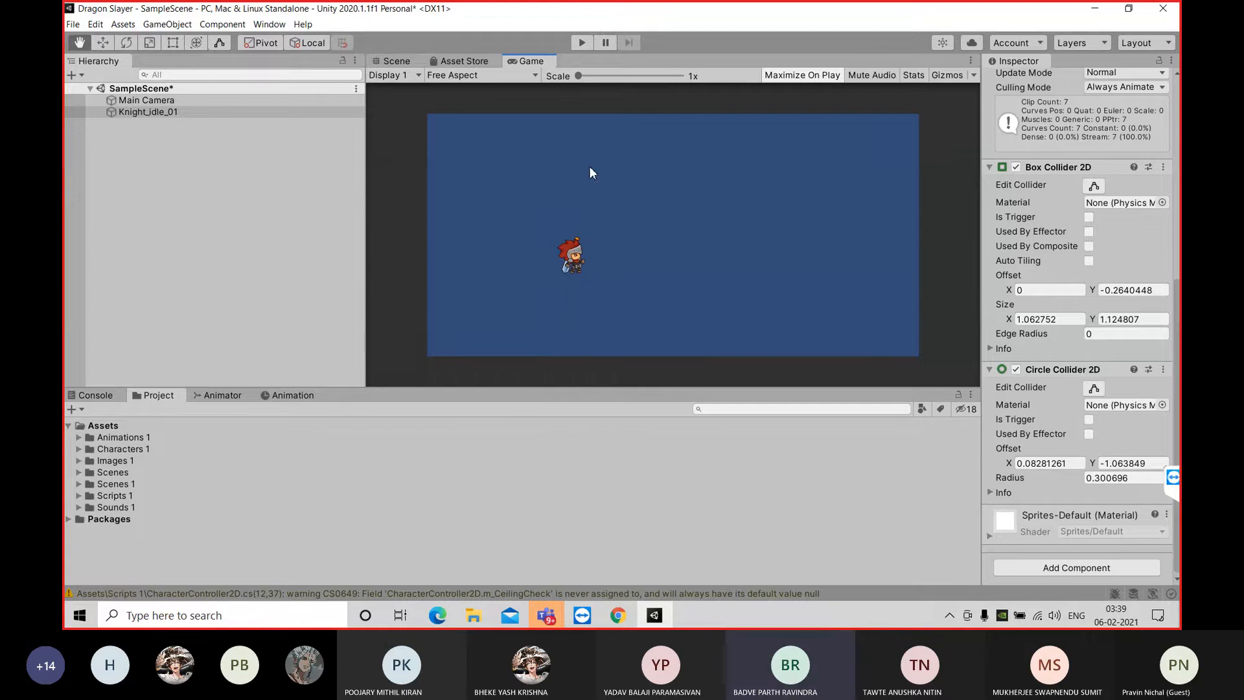
click(583, 43)
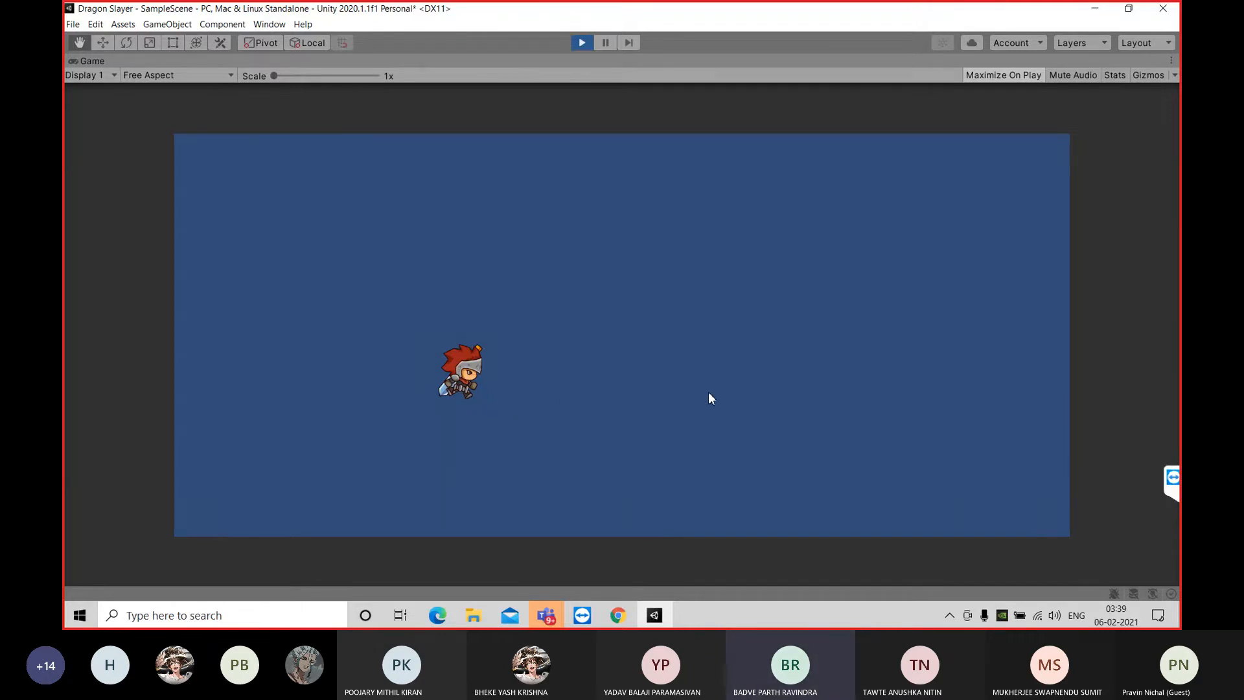
click(583, 44)
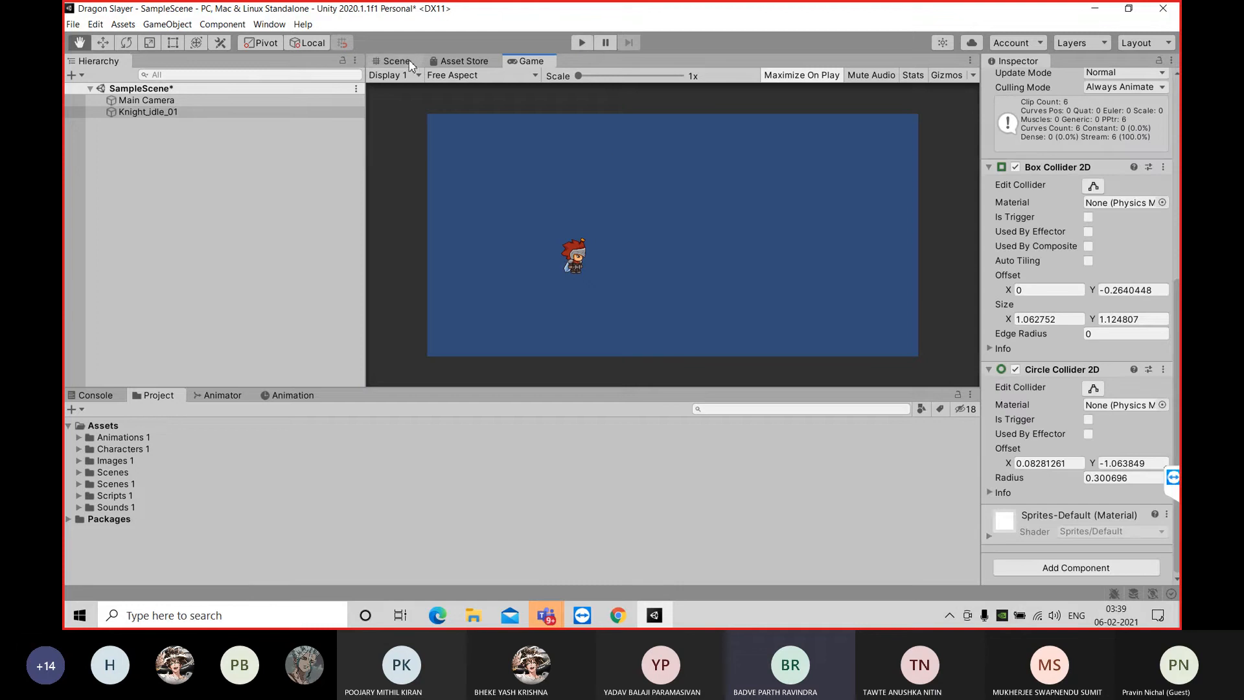
click(395, 60)
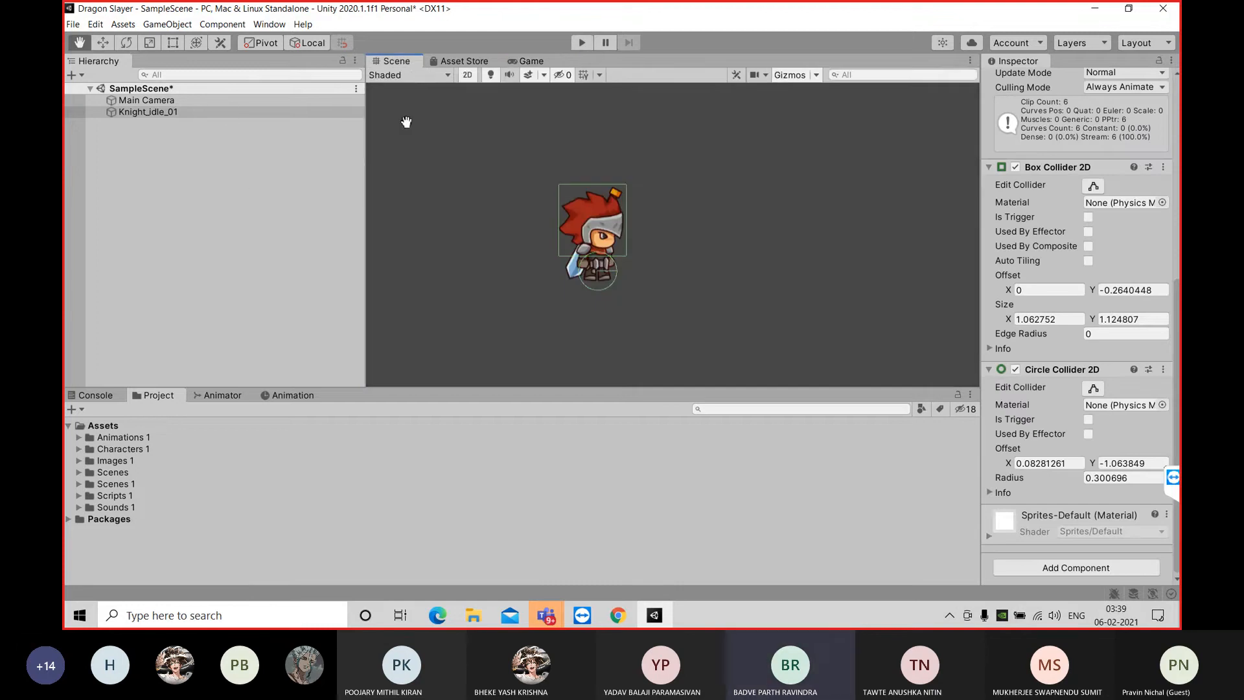
Add a Rigidbody 2D component to Knight_idle_01 and save the scene
click(229, 112)
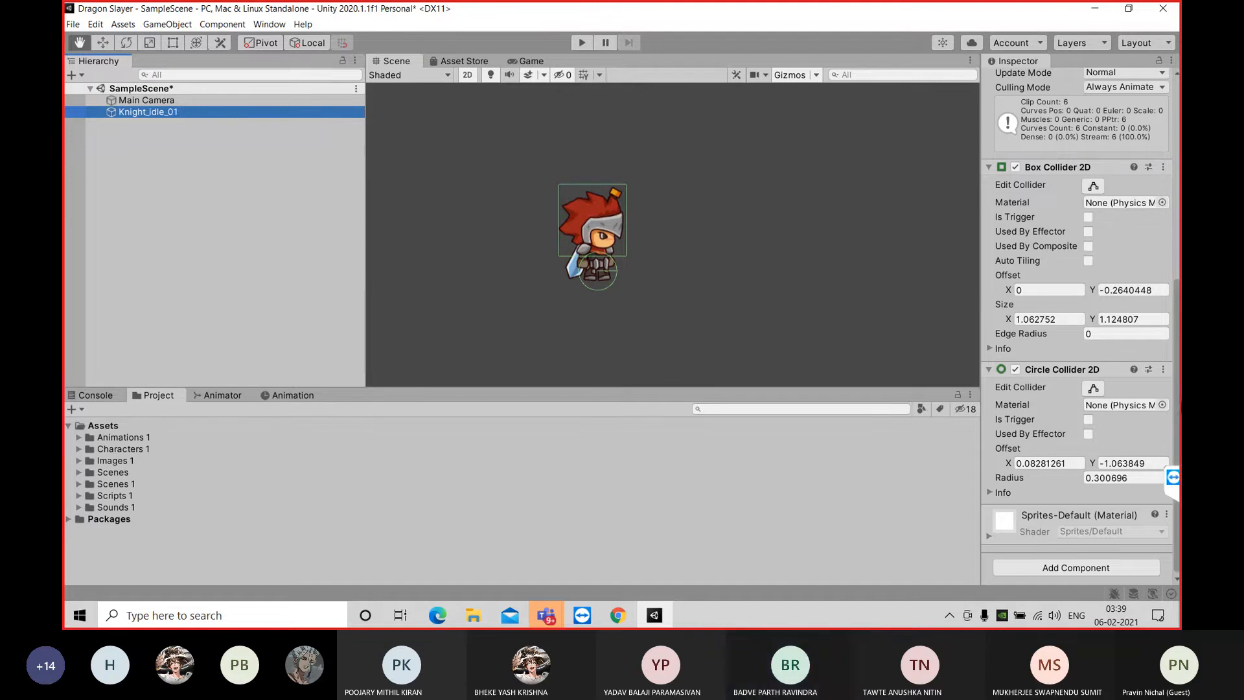
click(1175, 414)
click(1092, 570)
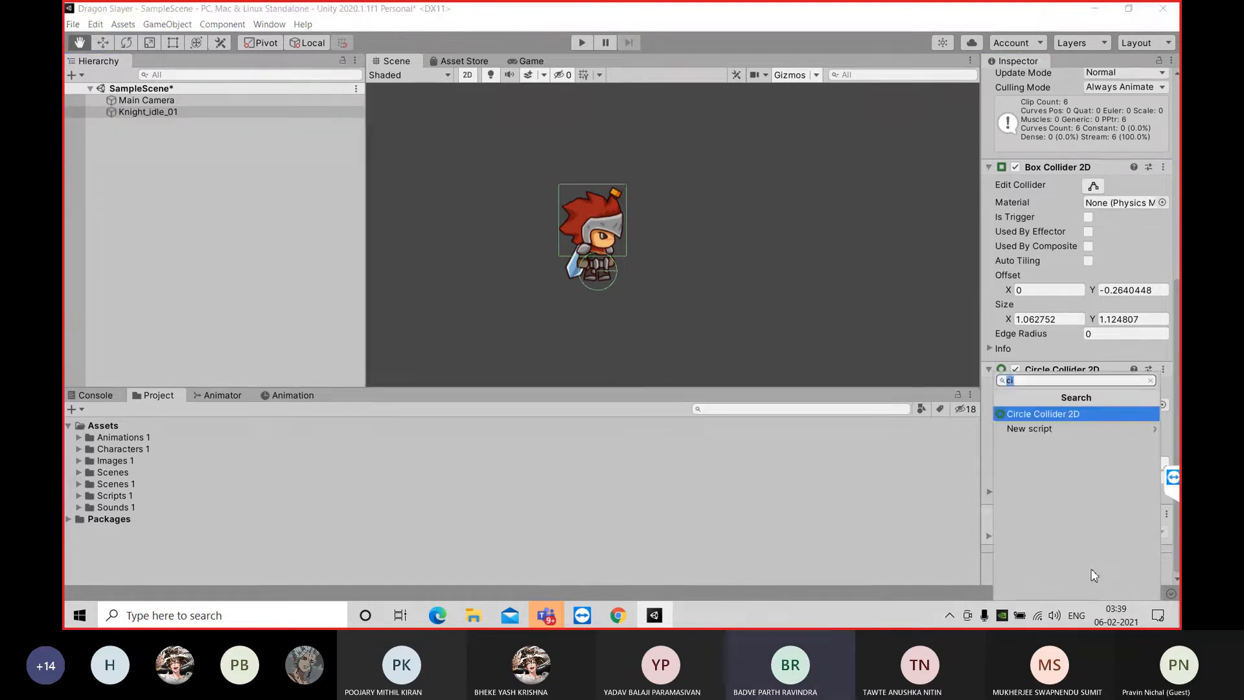
text(rigi)
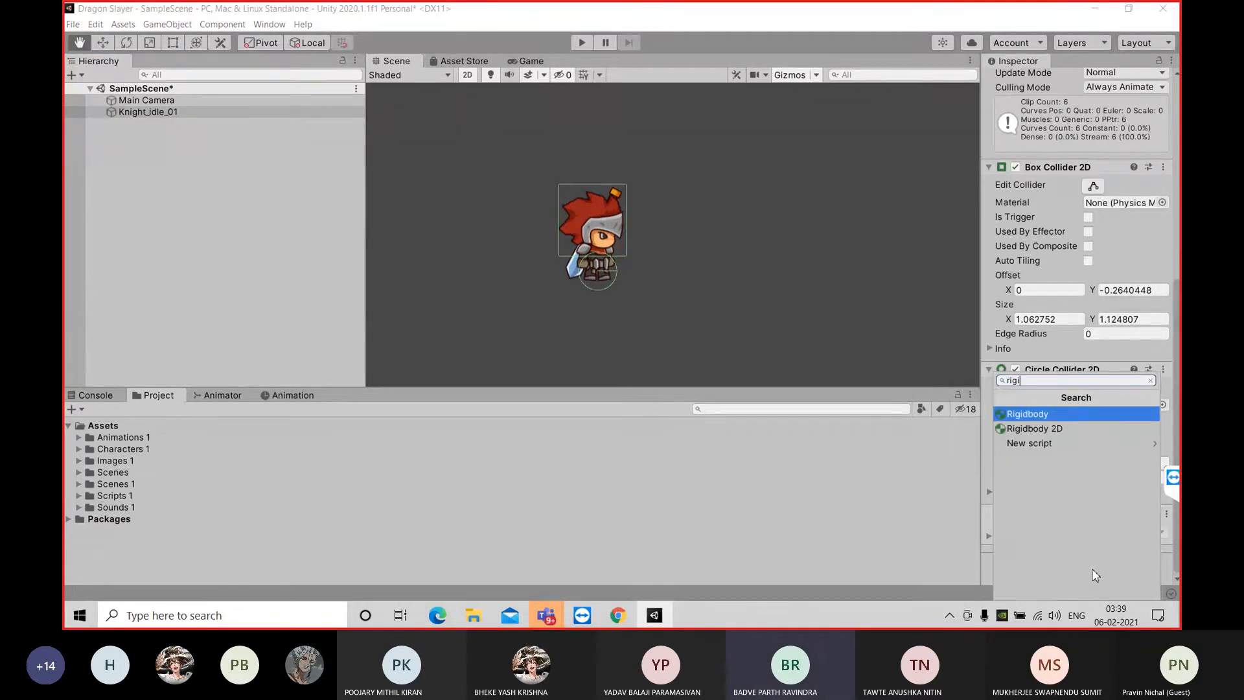
click(1090, 428)
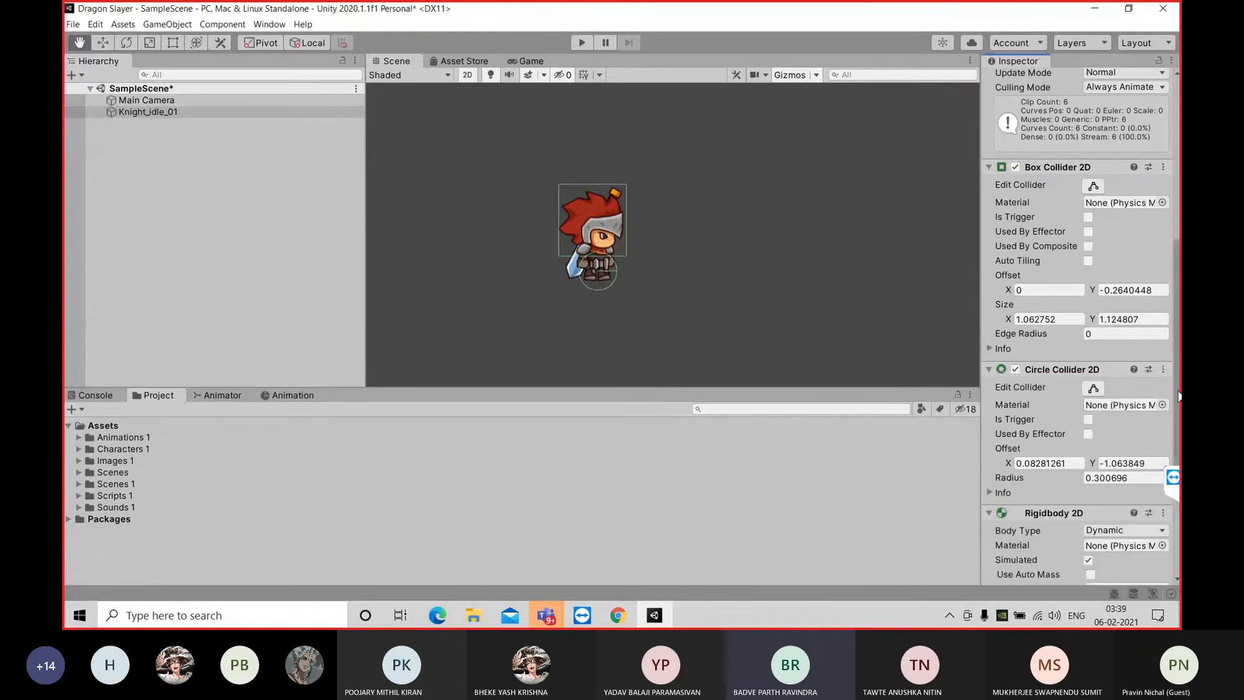
scroll(1172, 396, down, 5)
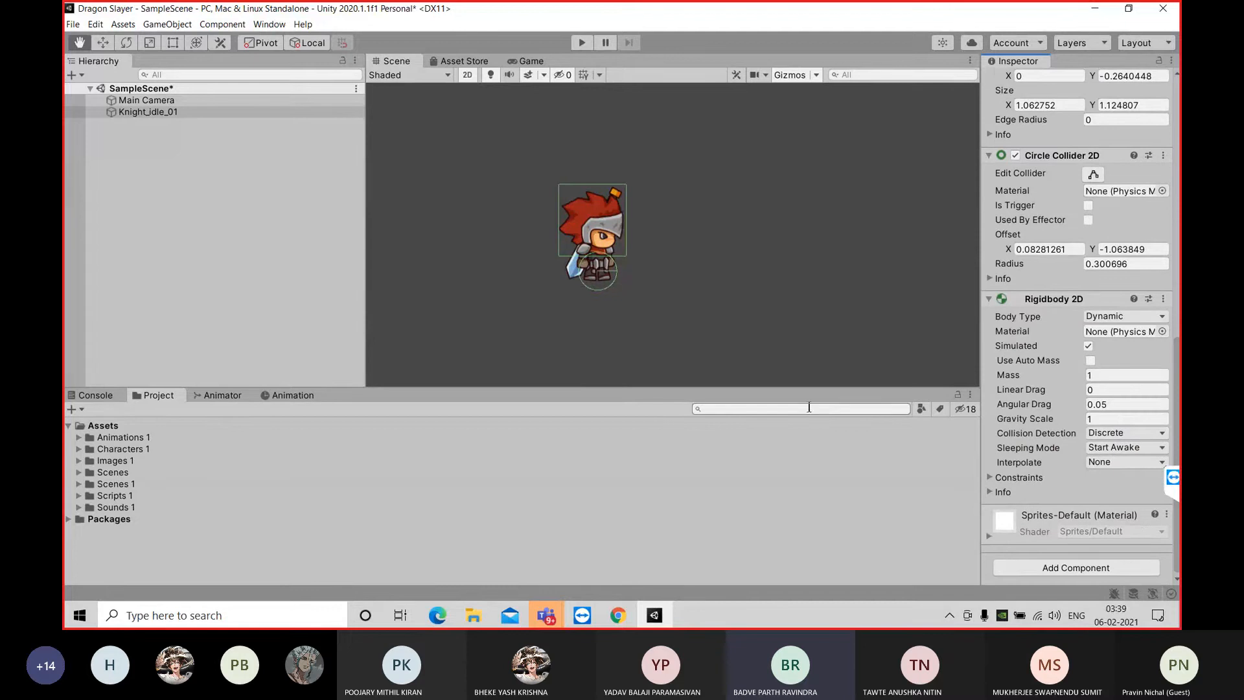
key(ctrl+s)
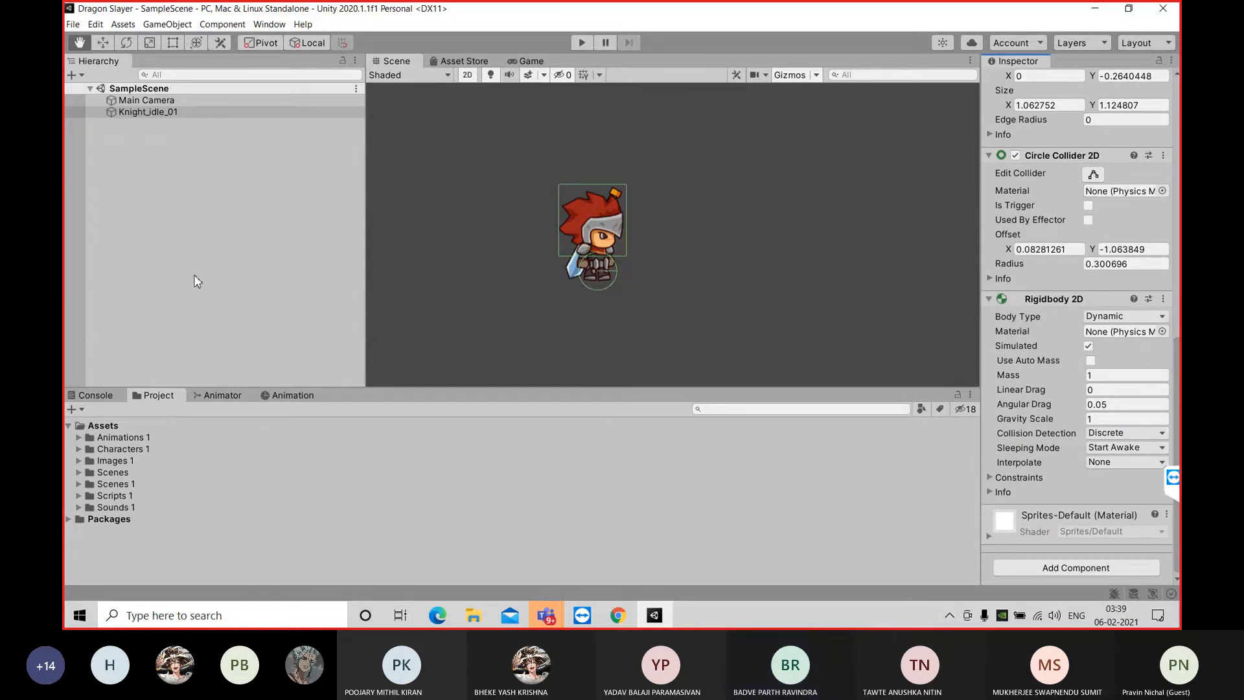
Play-test the scene to check how the knight behaves with the Rigidbody 2D, stop it and return to the Scene view
click(532, 62)
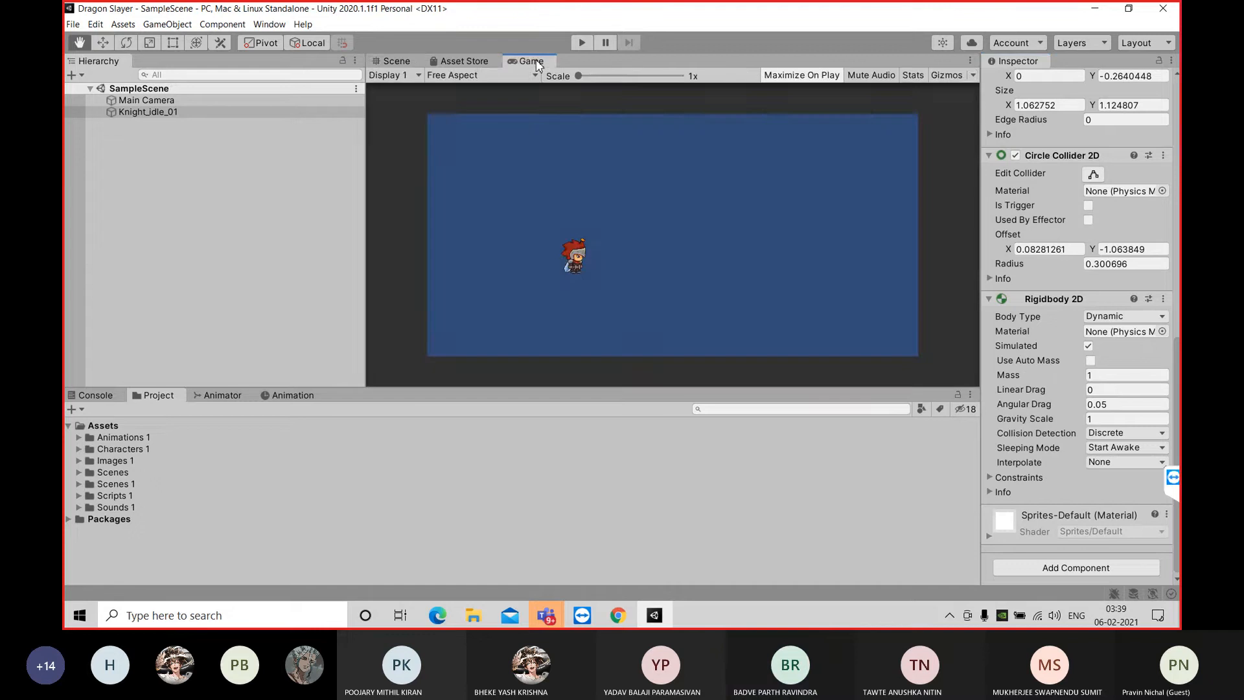
click(582, 42)
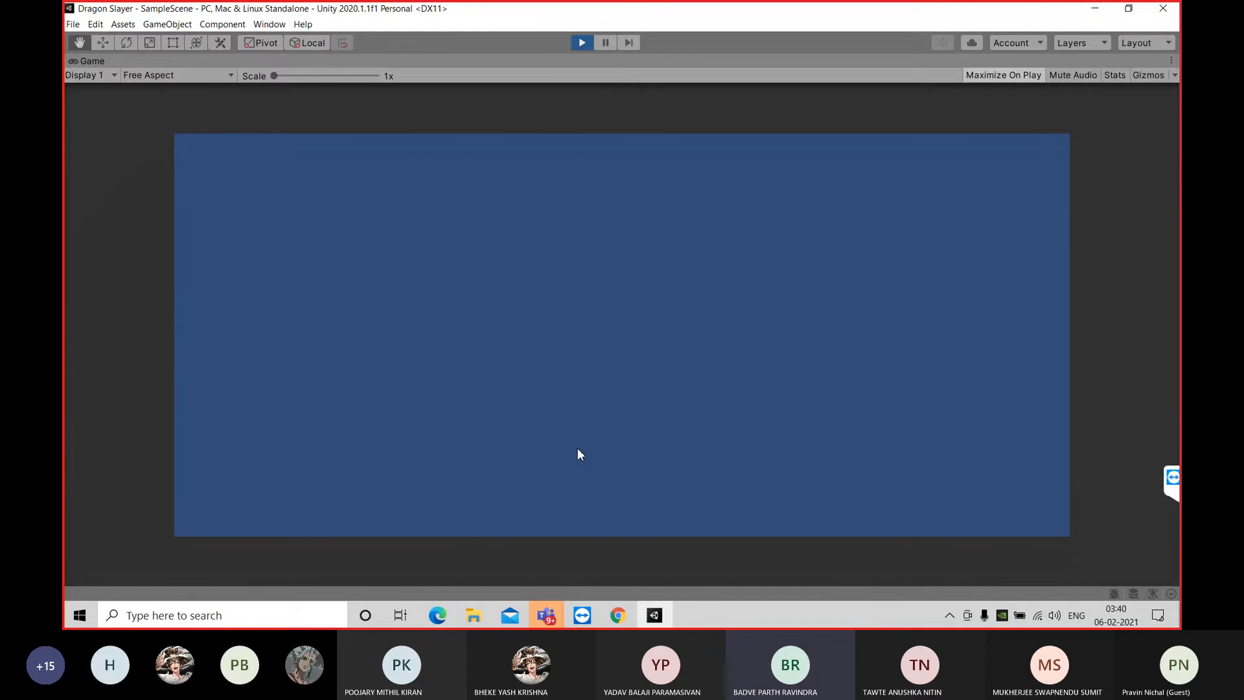
click(582, 43)
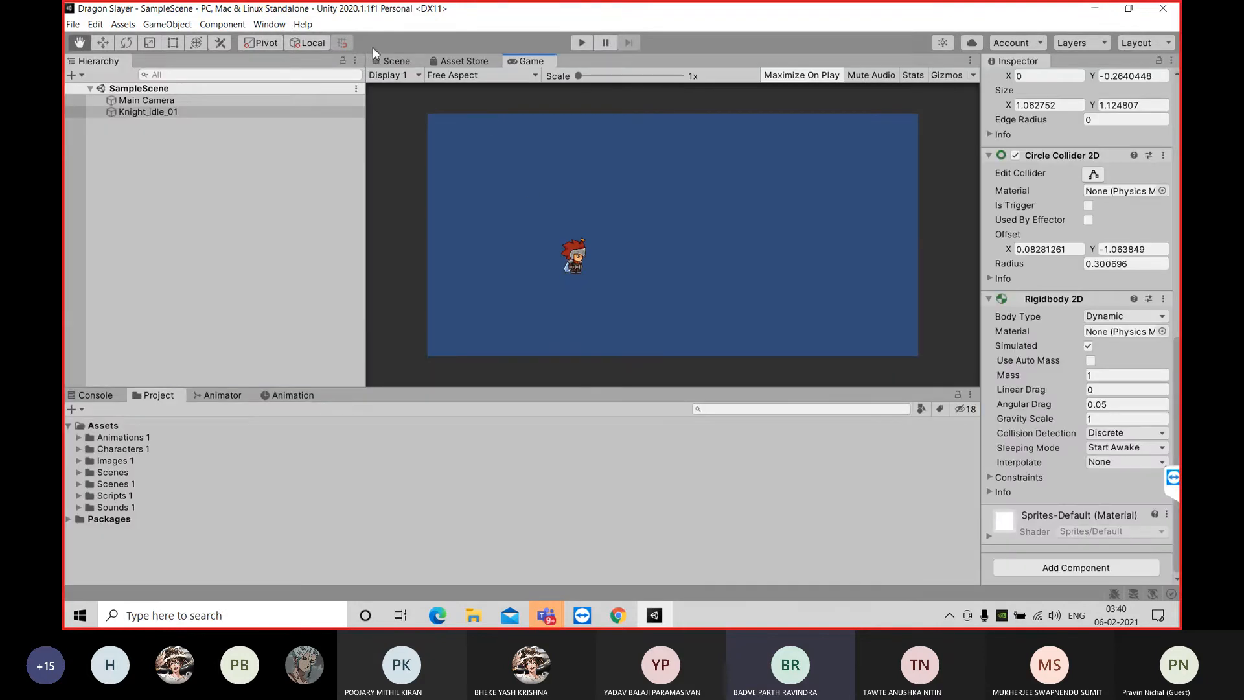
click(391, 61)
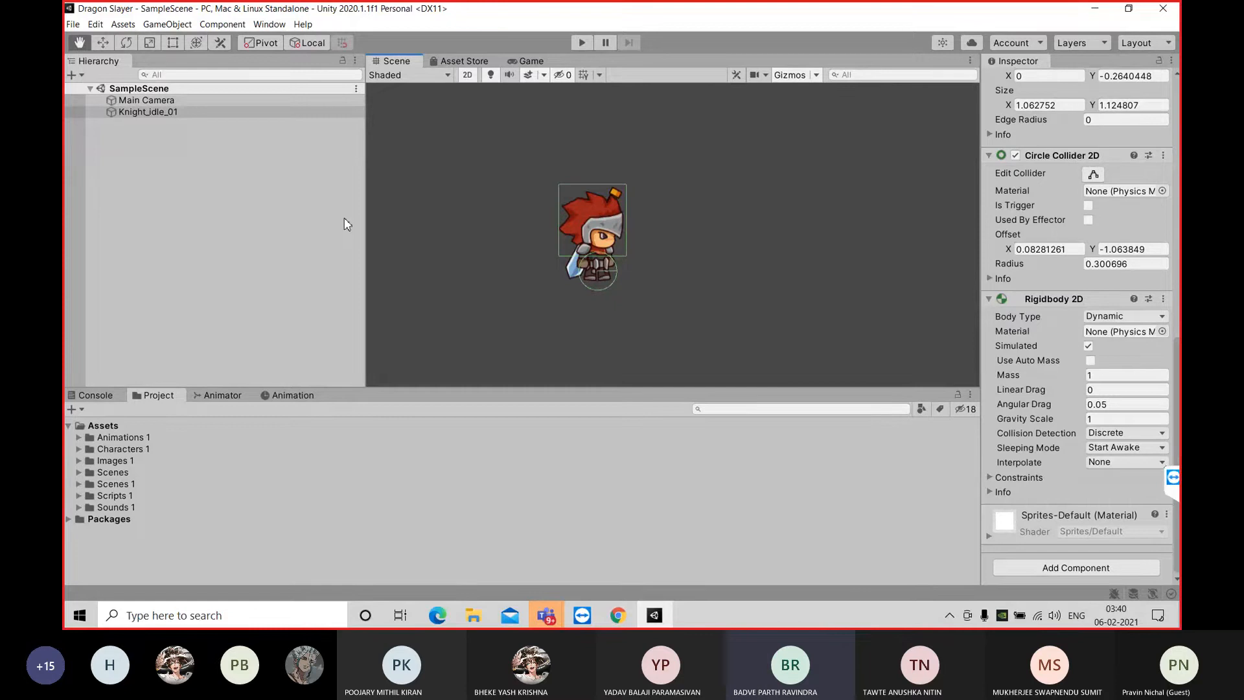
Narrow the Hierarchy to enlarge the Scene view, leave empty space below the knight, and deselect Knight_idle_01
drag(366, 246, 284, 275)
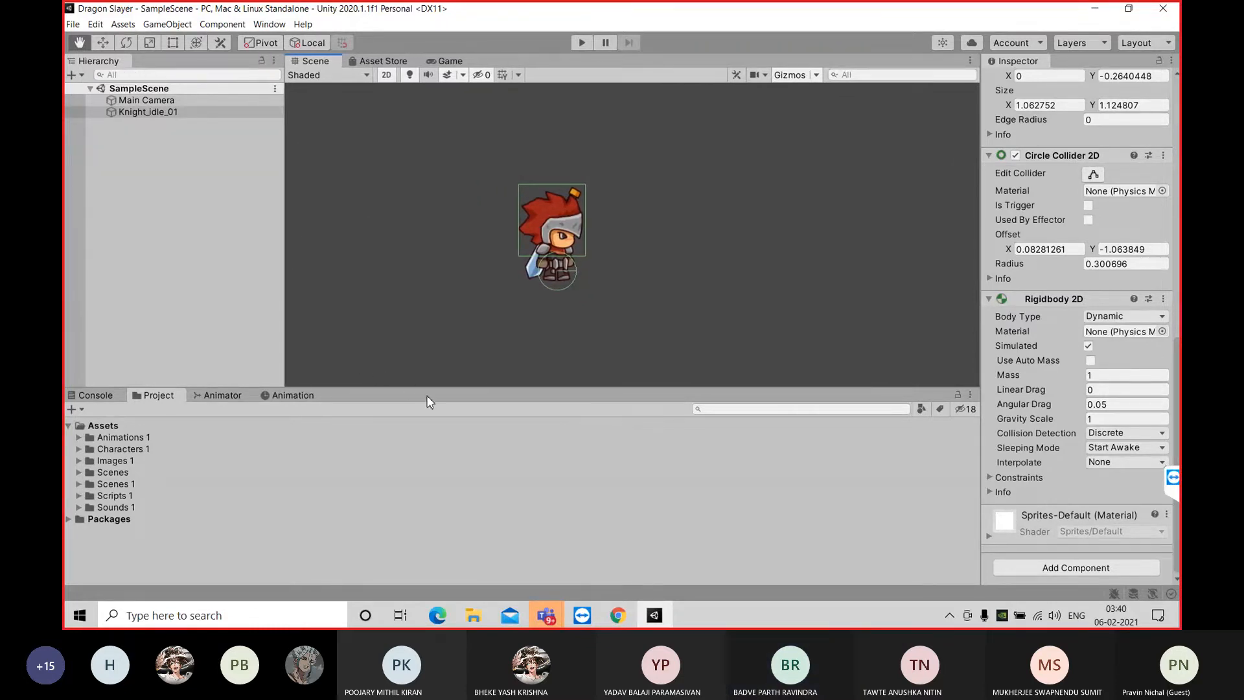
drag(438, 392, 438, 393)
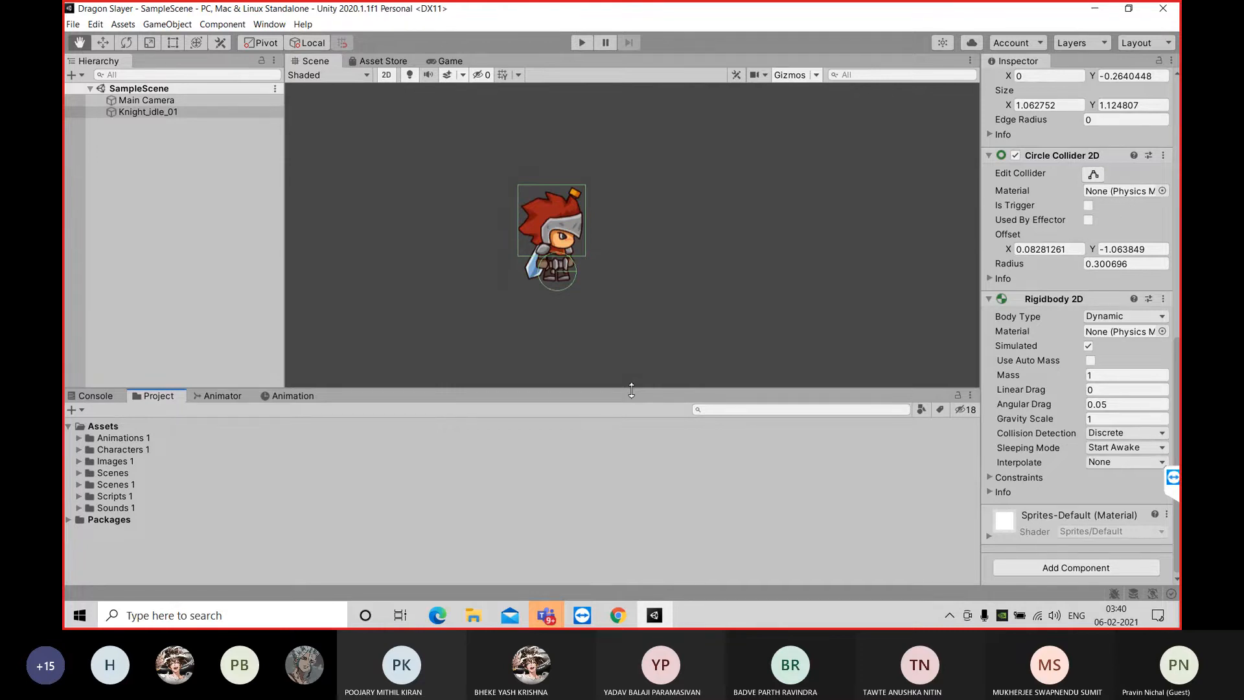
drag(661, 336, 652, 278)
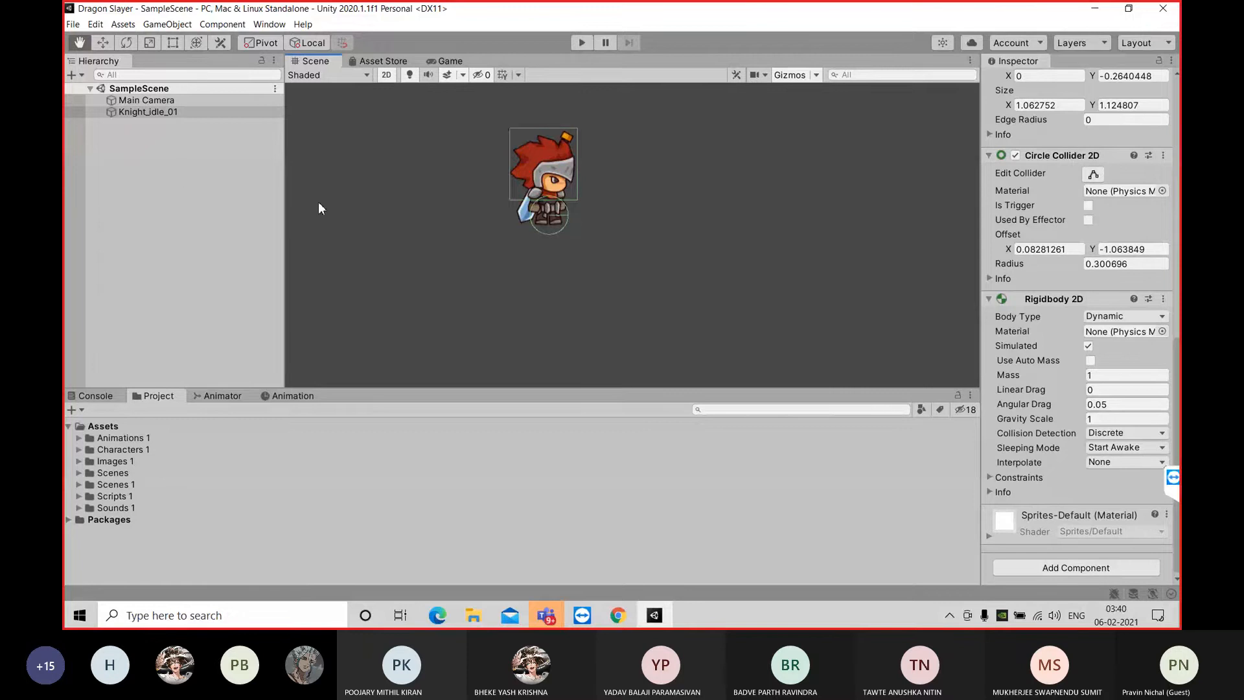
click(172, 191)
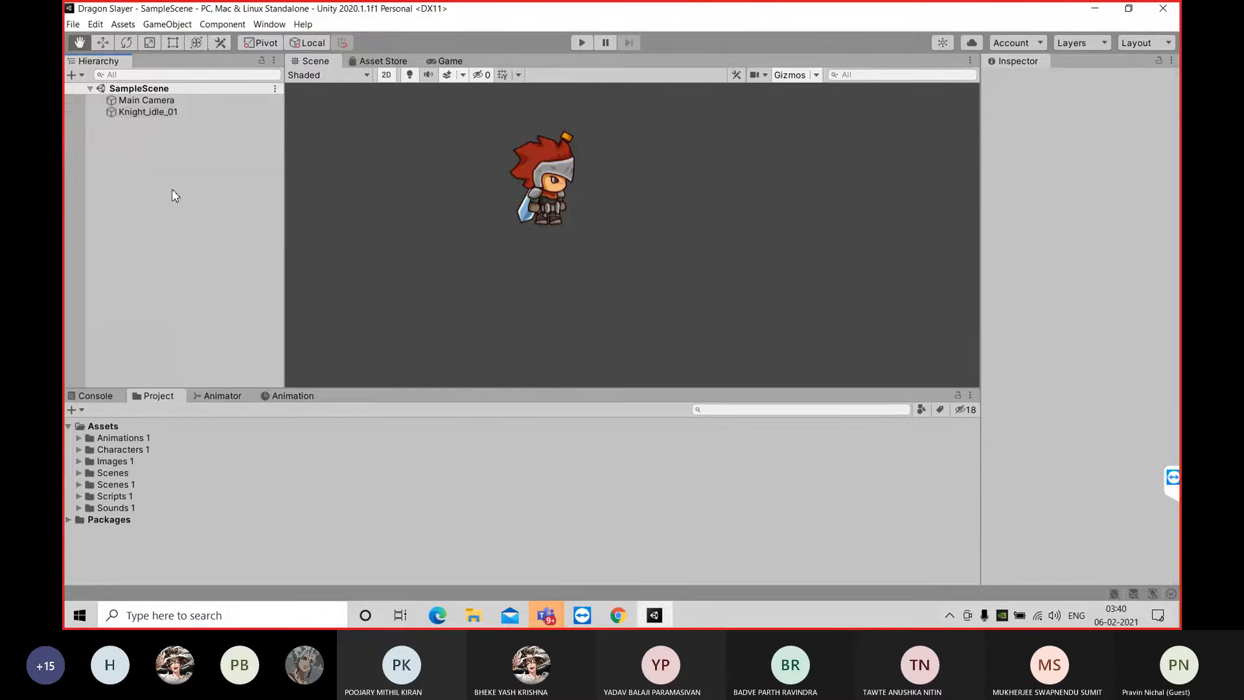
right_click(183, 176)
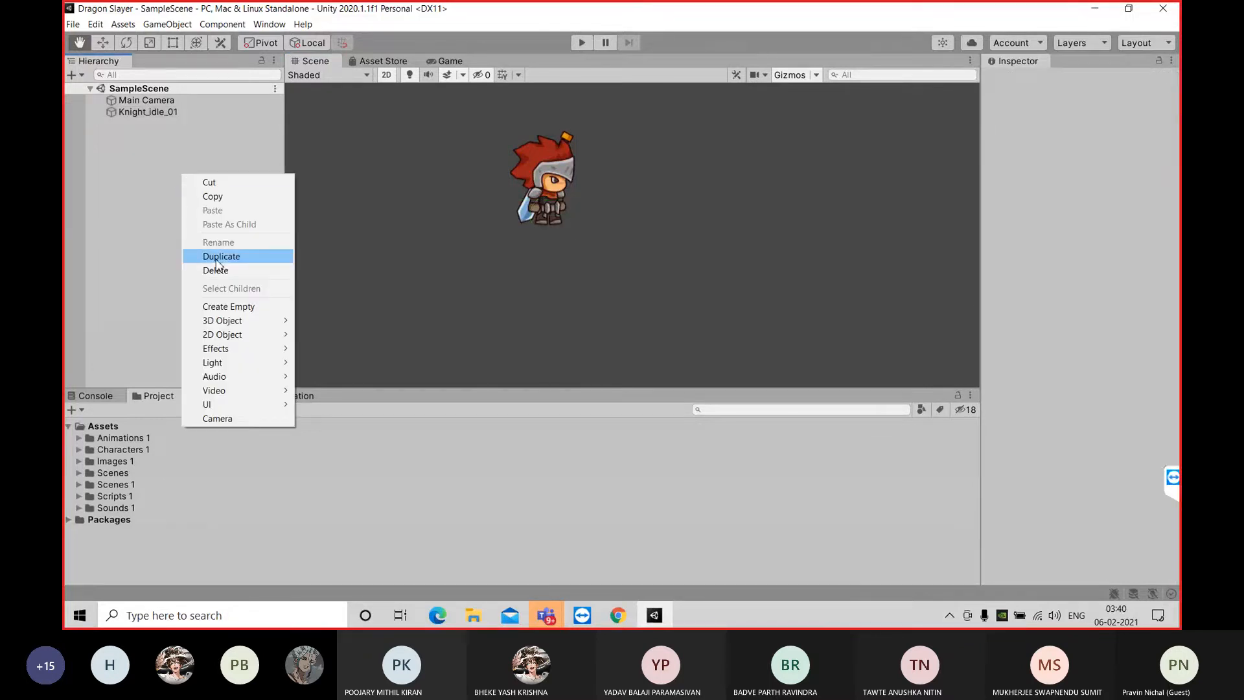
click(256, 306)
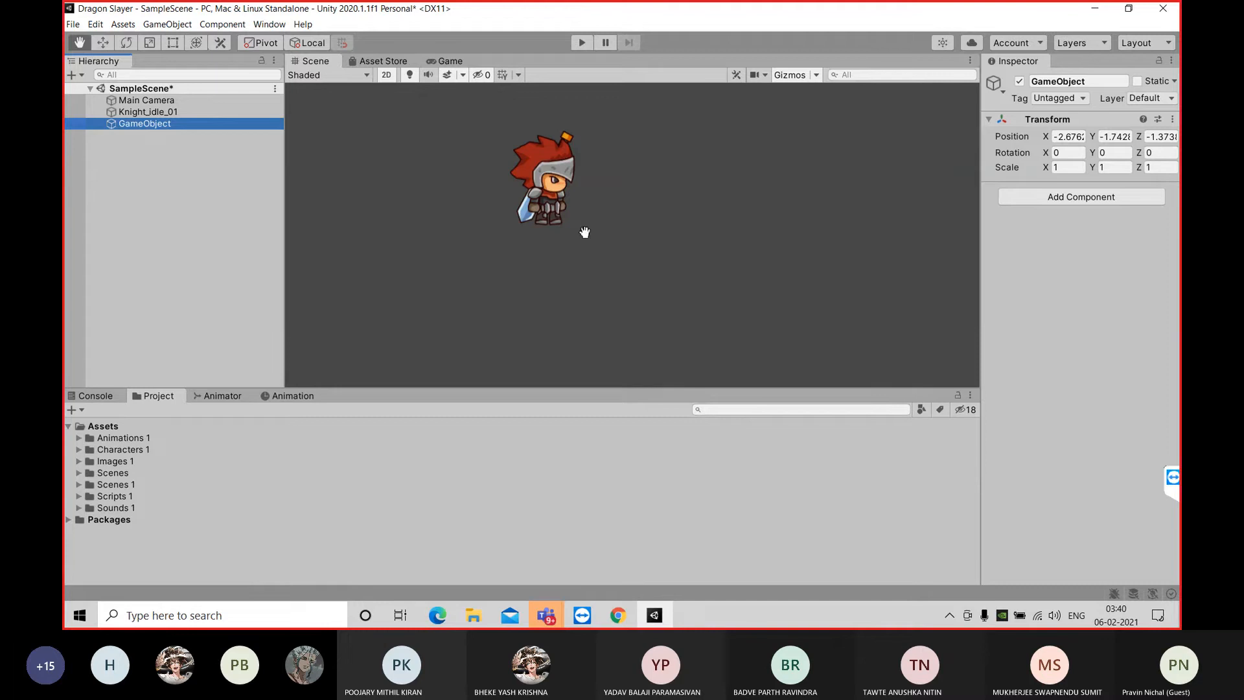
key(w)
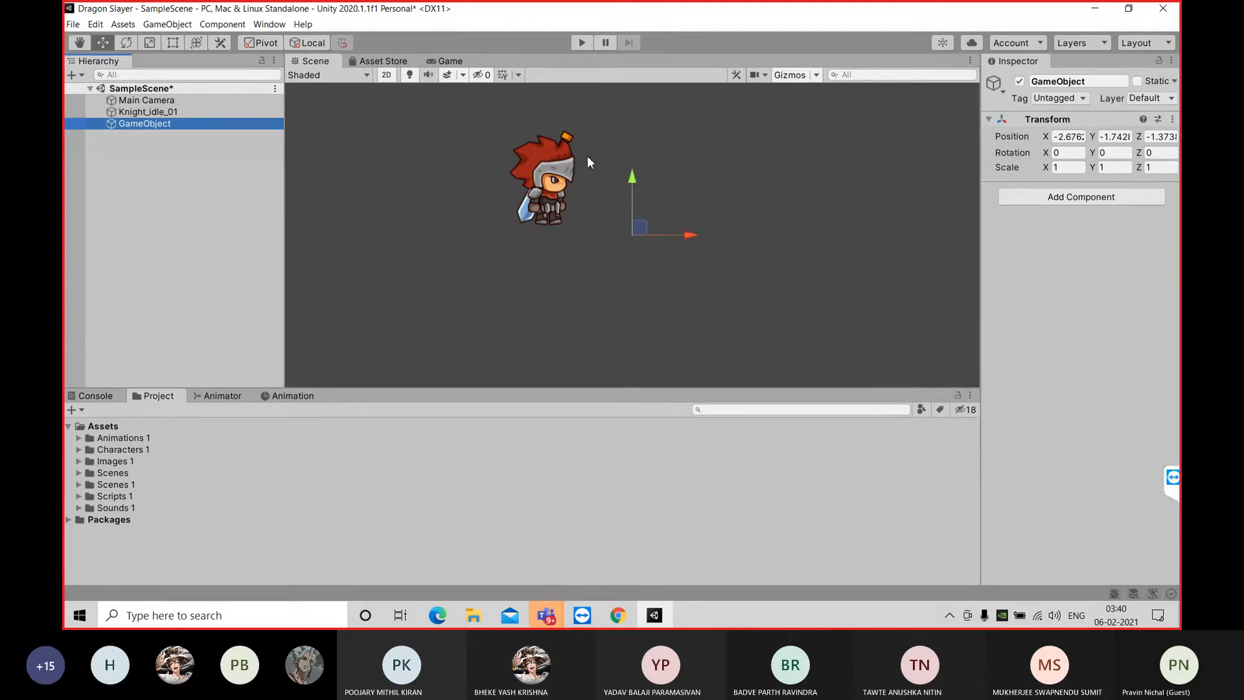
drag(692, 237, 550, 250)
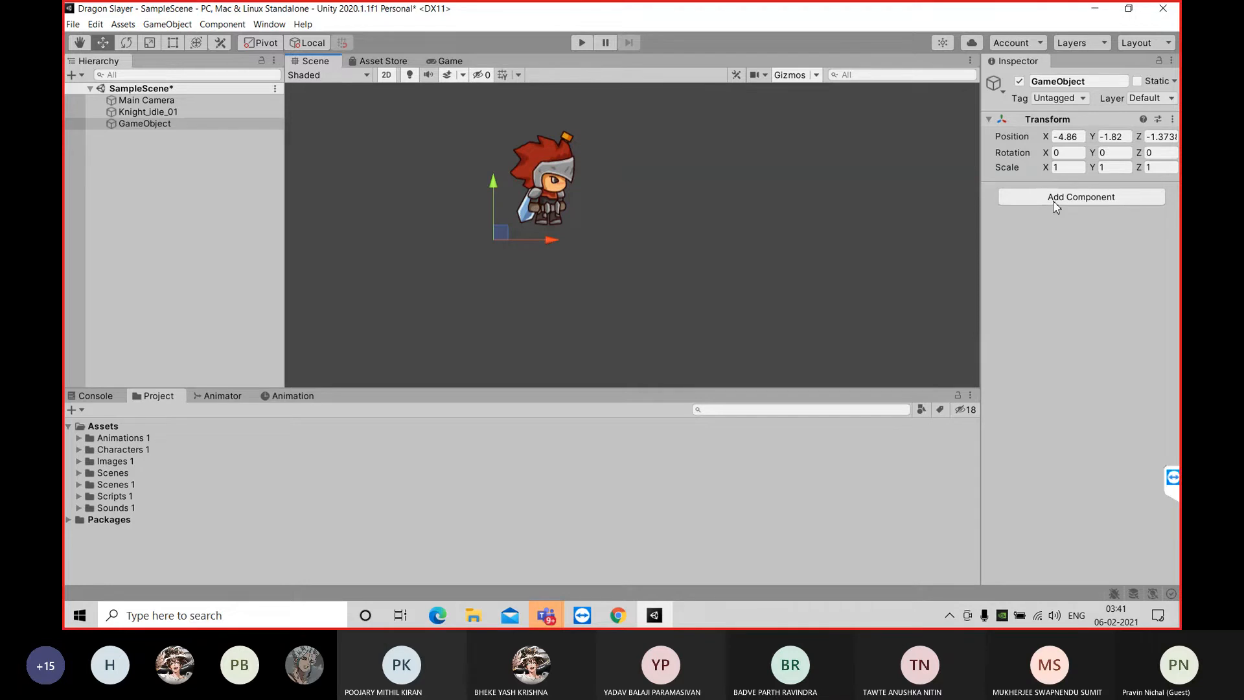
click(170, 129)
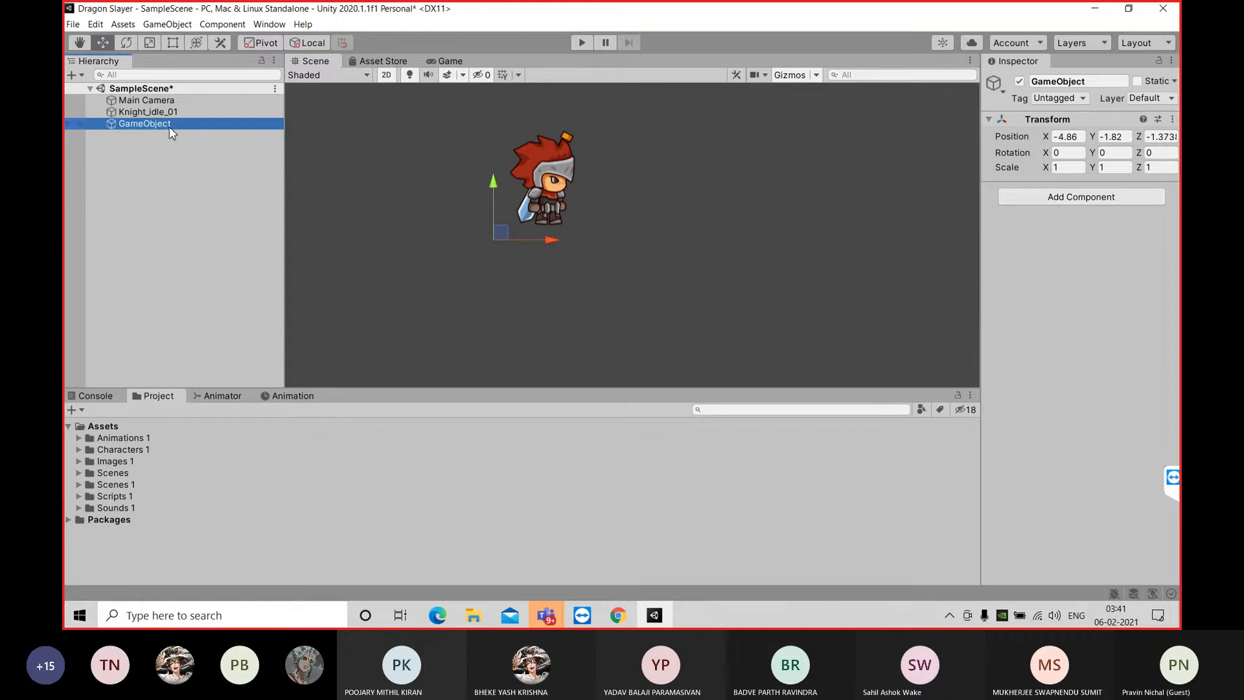
key(Delete)
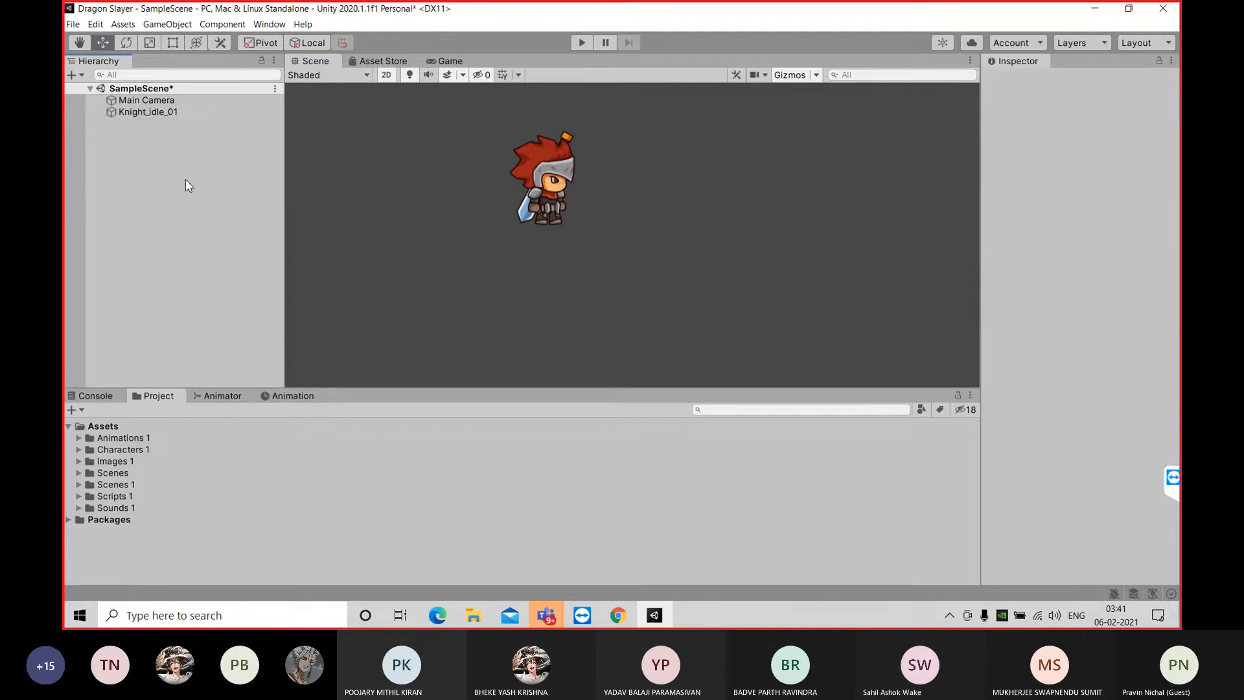
key(ctrl+s)
Review the Circle Collider 2D and Rigidbody 2D settings of Knight_idle_01, and deselect it
click(178, 111)
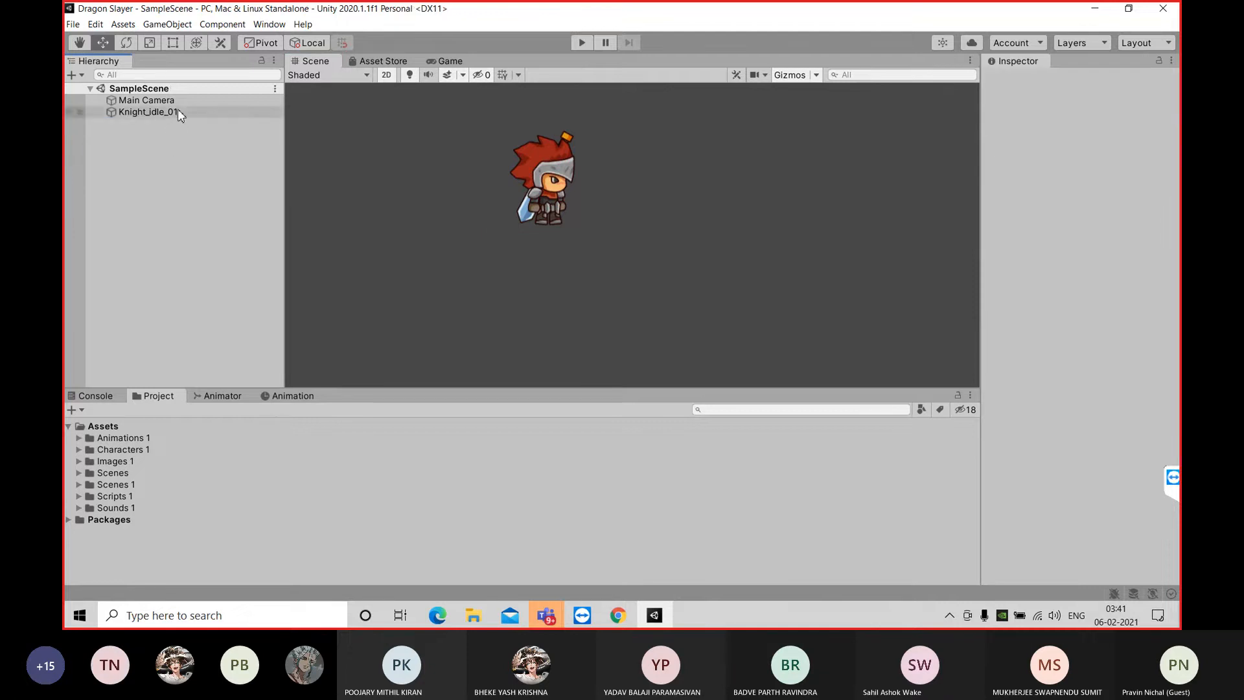
drag(1180, 238, 1180, 463)
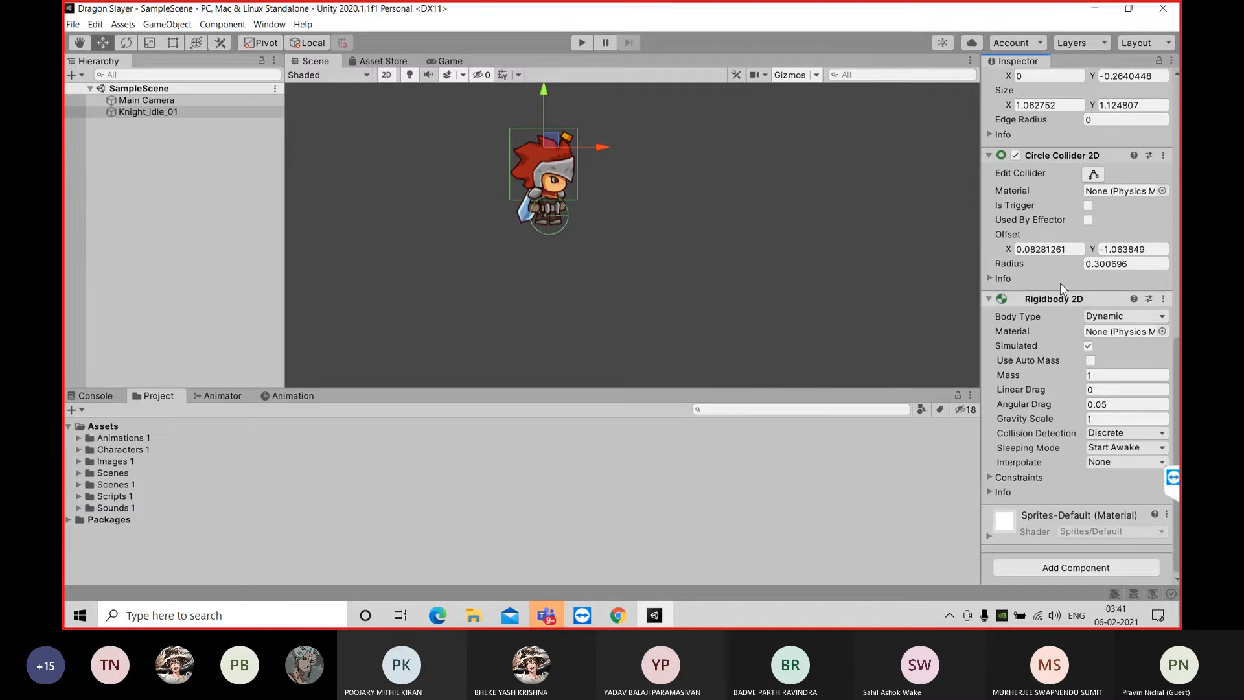
click(161, 146)
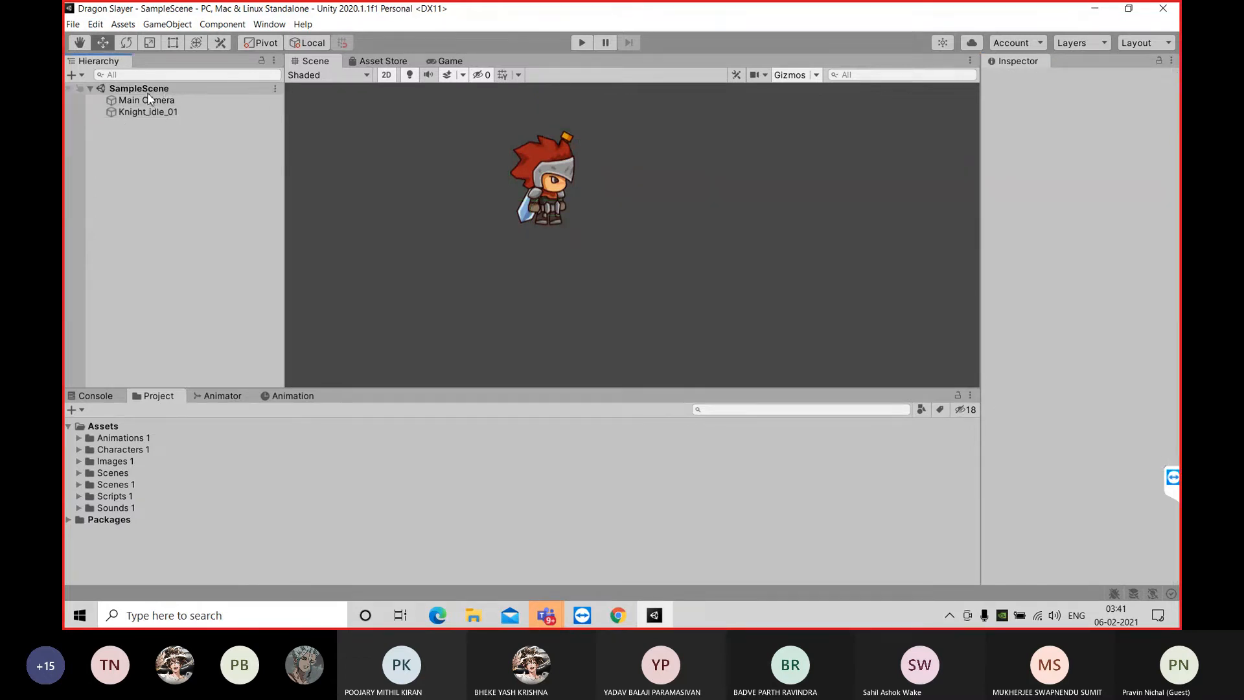
Create an empty GameObject and move it below and slightly behind the knight, to about X -5.37, Y -2.12
right_click(165, 178)
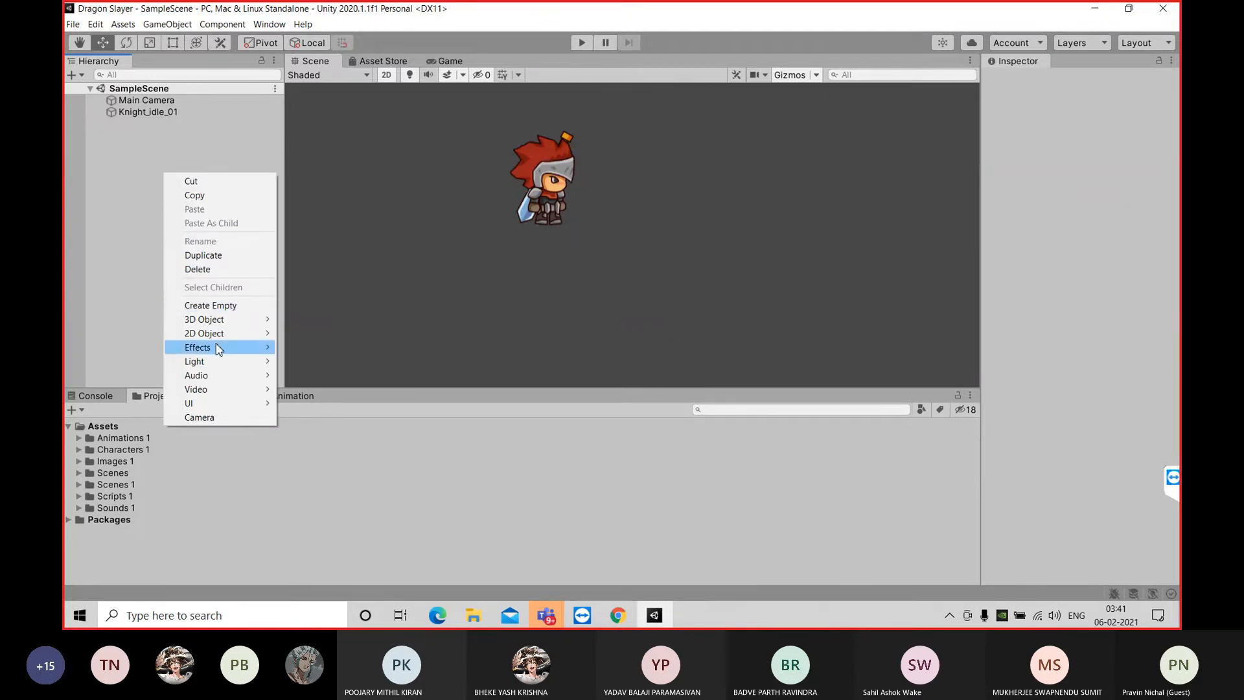
mouse_move(224, 338)
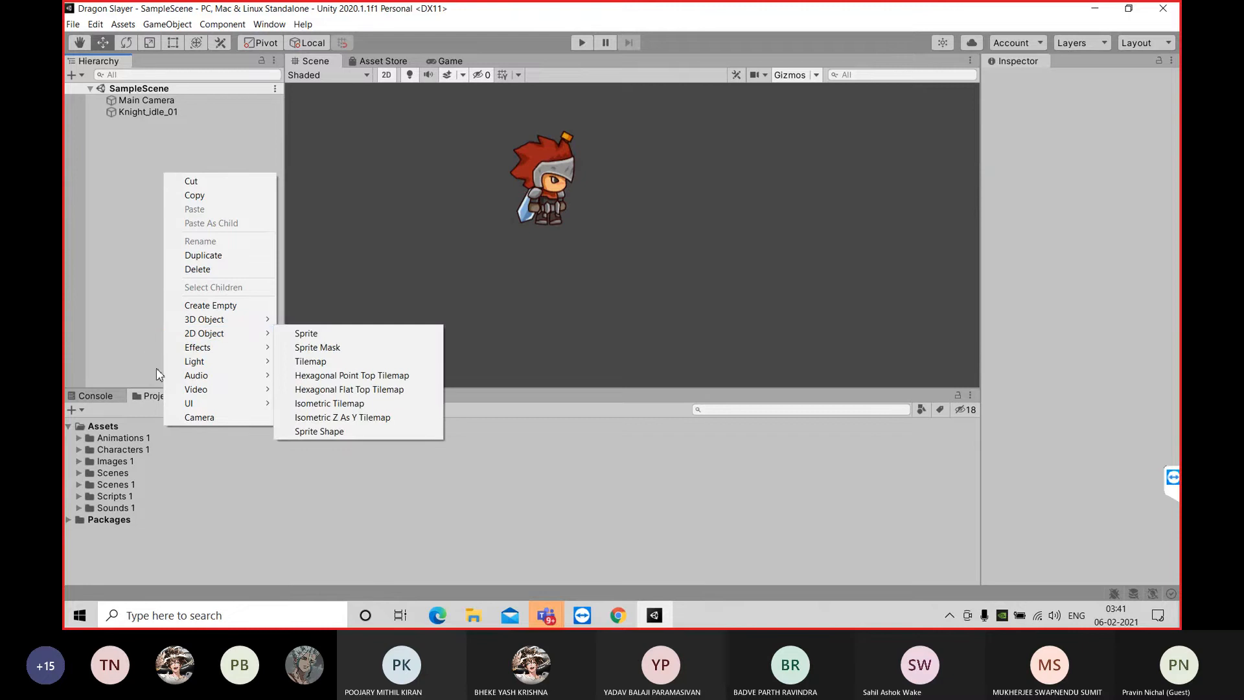
click(213, 305)
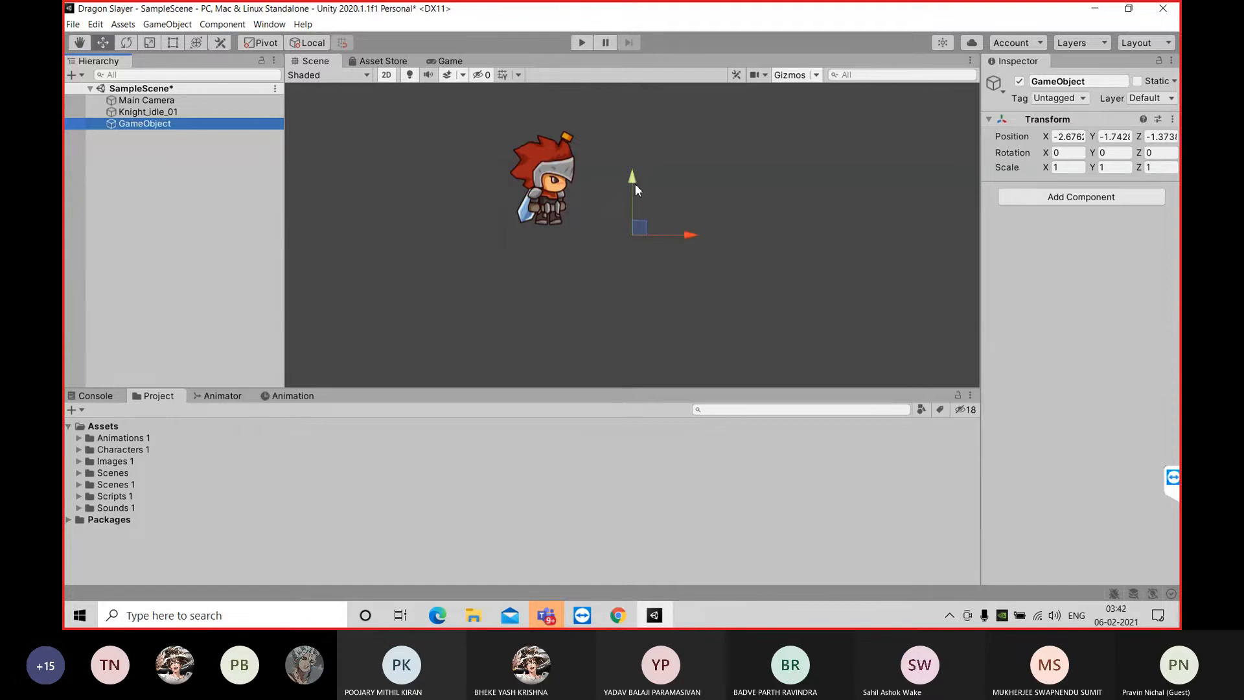
drag(690, 235, 495, 244)
drag(438, 178, 435, 204)
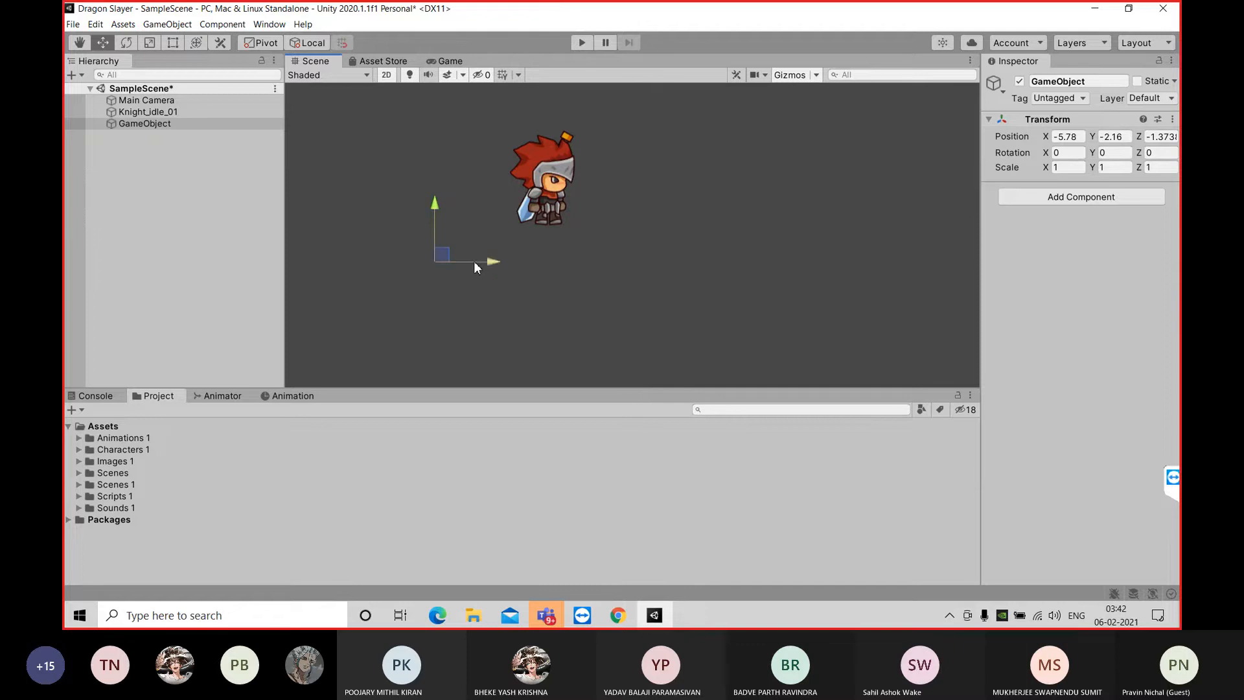
drag(489, 263, 699, 263)
mouse_move(640, 203)
mouse_down()
mouse_move(639, 215)
mouse_move(641, 195)
mouse_up()
drag(689, 251, 493, 252)
drag(483, 252, 504, 254)
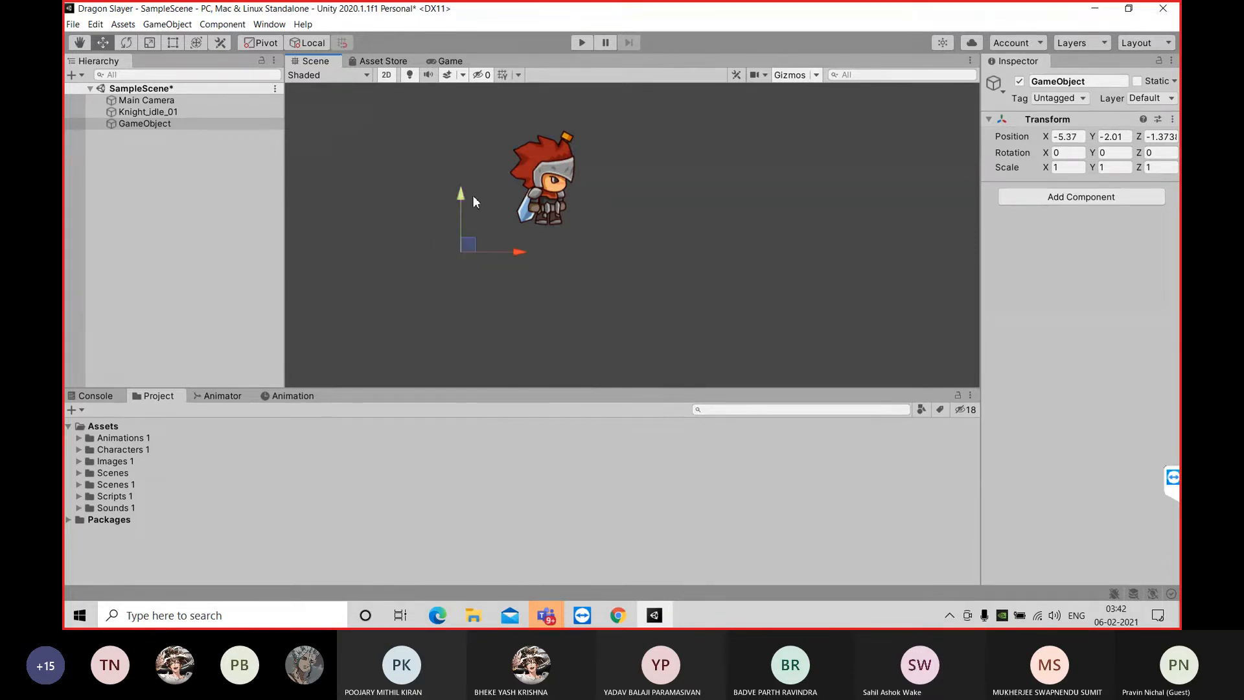
drag(461, 200, 461, 185)
drag(461, 186, 459, 208)
Add a Box Collider 2D component to the empty GameObject
click(1078, 197)
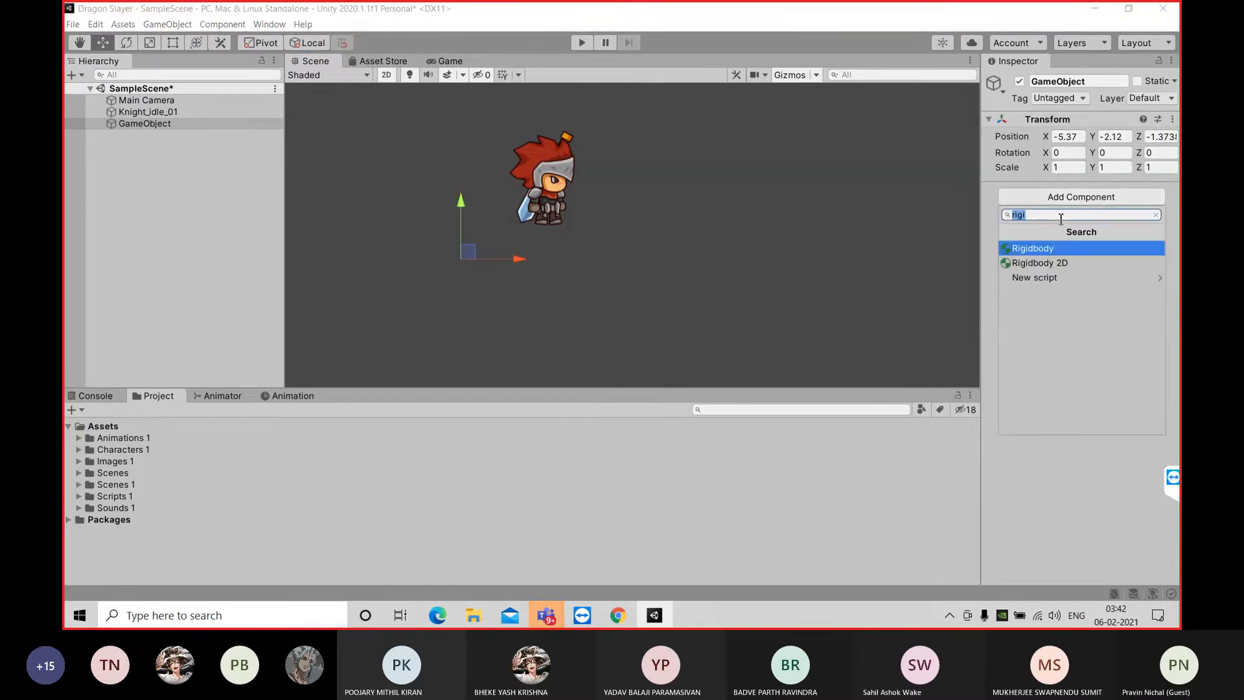
text(bo)
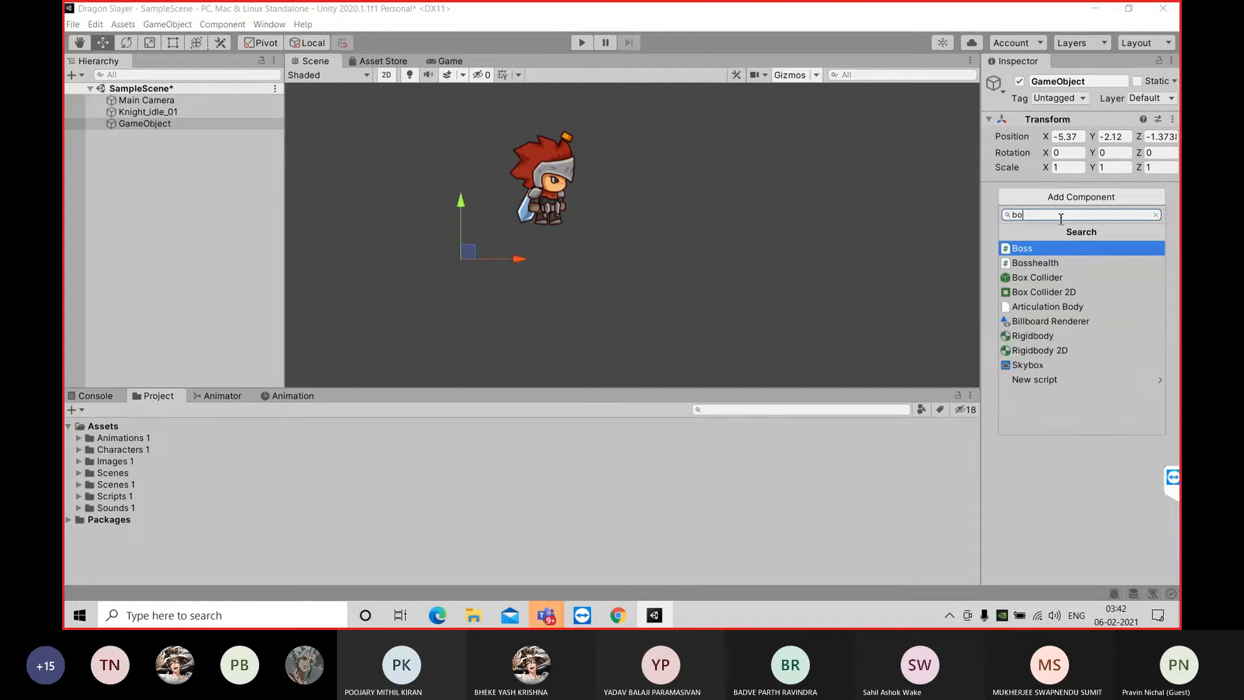
text(x)
click(1064, 262)
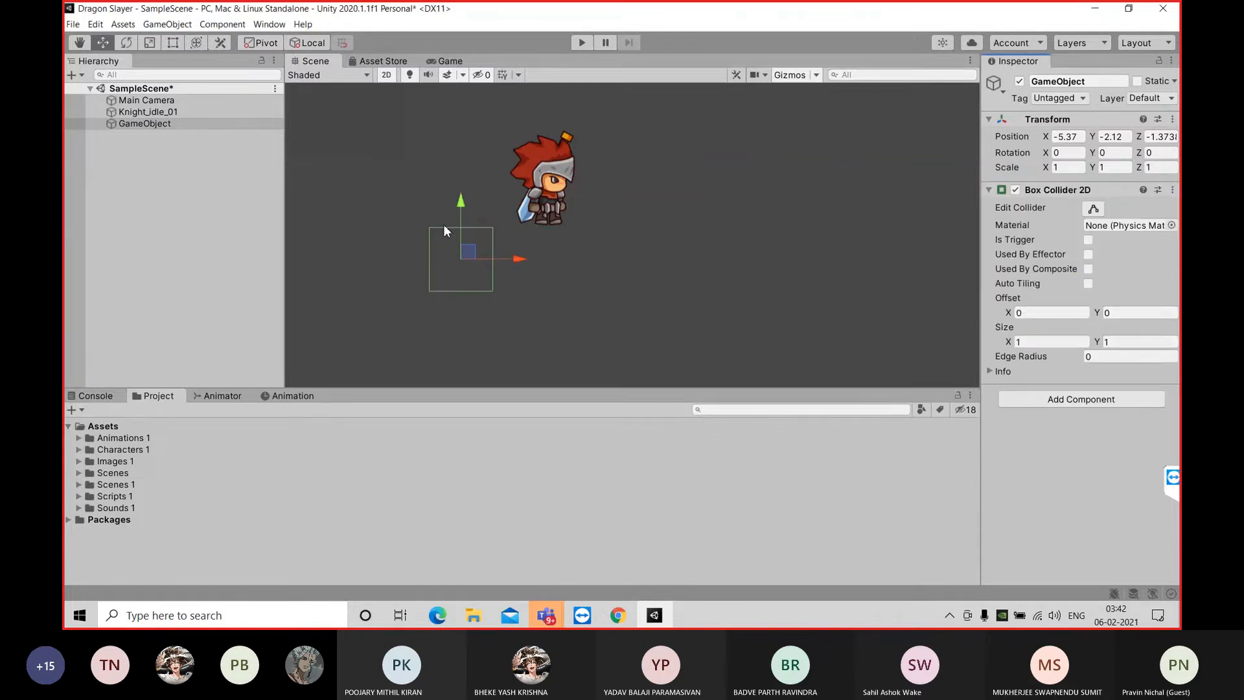
Reshape the GameObject's box collider into a wide, flat platform below the knight, about 7.91 by 0.71 units
click(1094, 209)
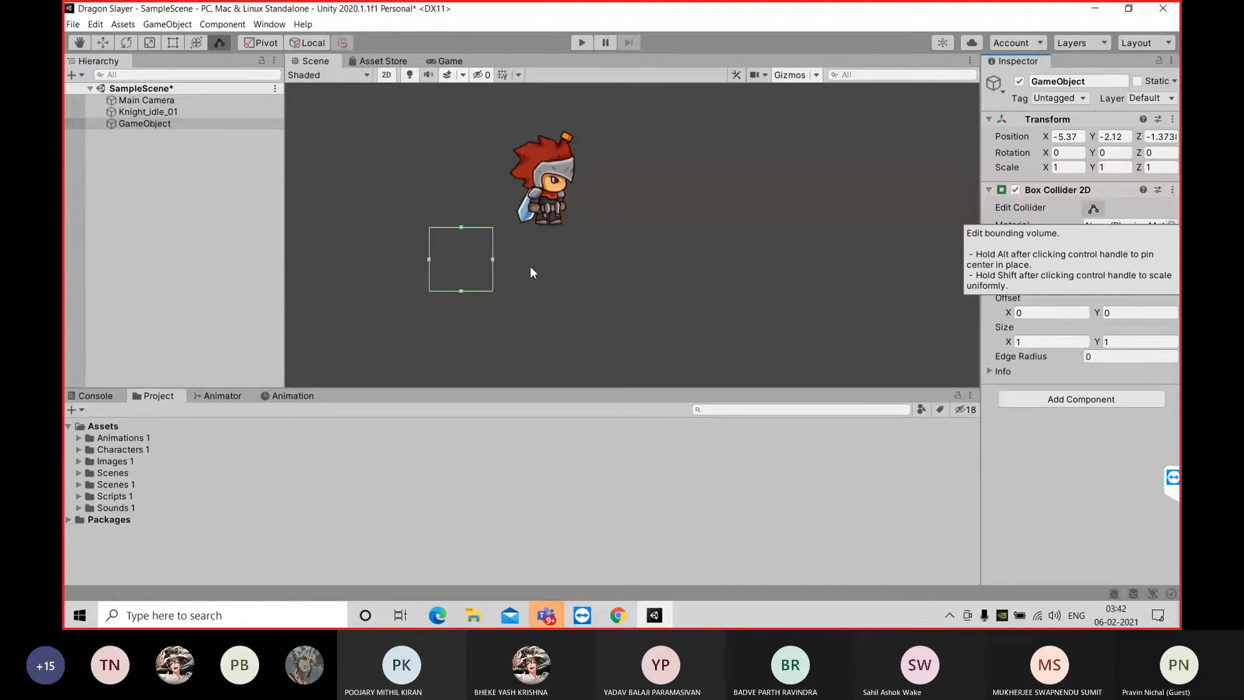
drag(493, 259, 931, 260)
drag(682, 227, 682, 306)
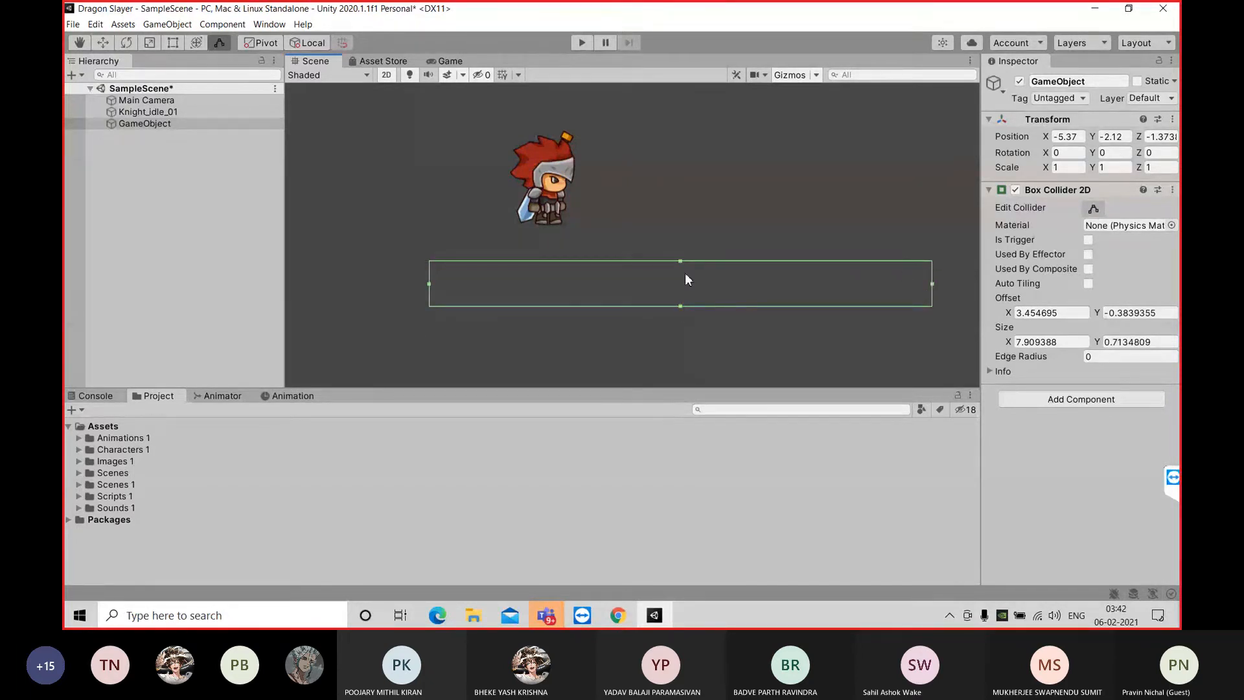
click(237, 230)
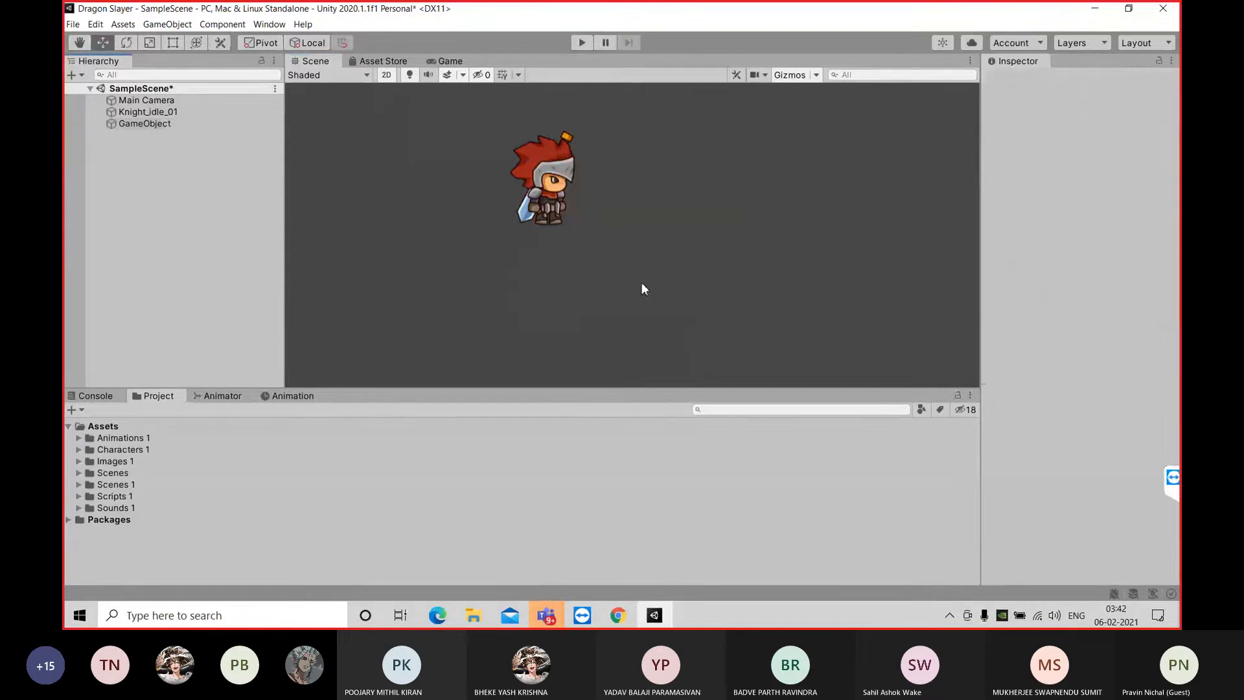
click(180, 123)
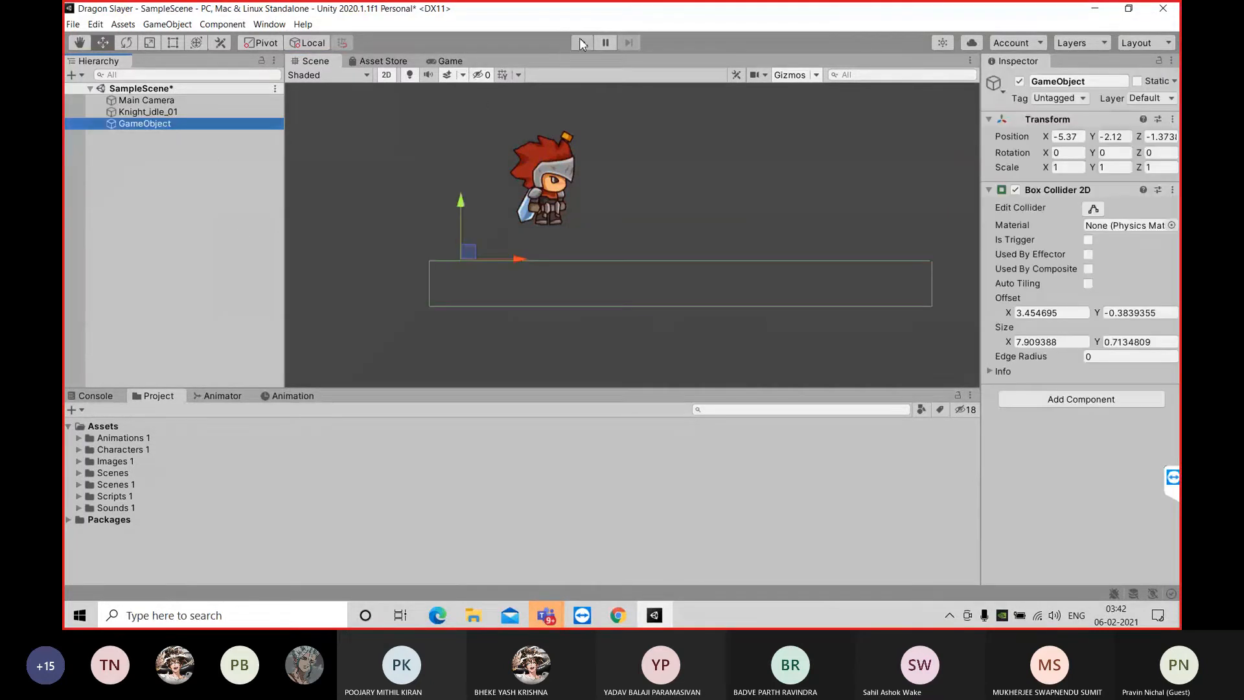
Play-test the scene in the Game view to check how the knight lands on the platform collider, and stop it
click(457, 62)
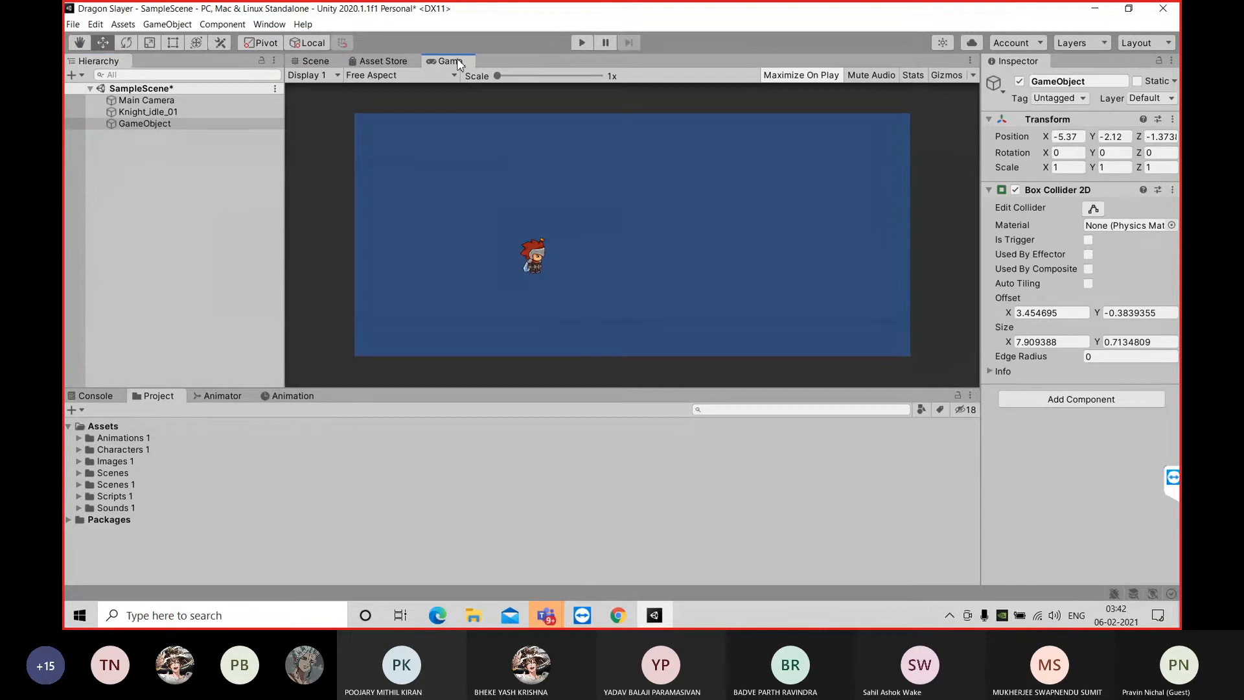
click(582, 42)
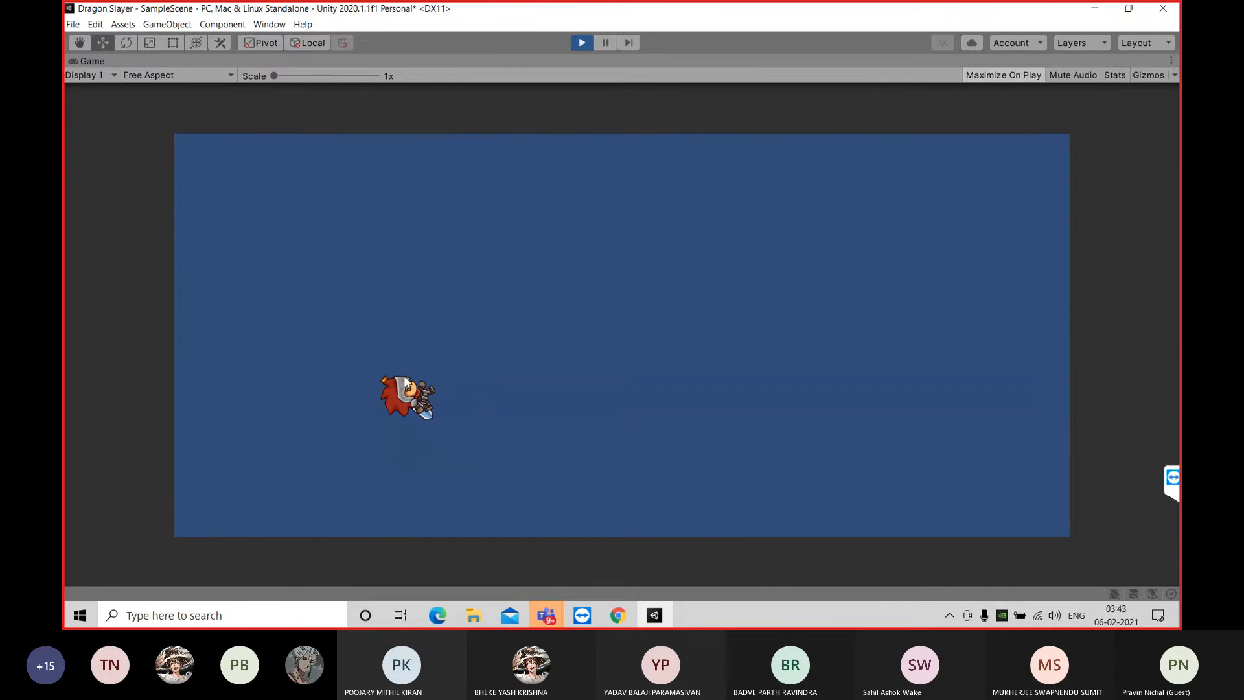
click(581, 43)
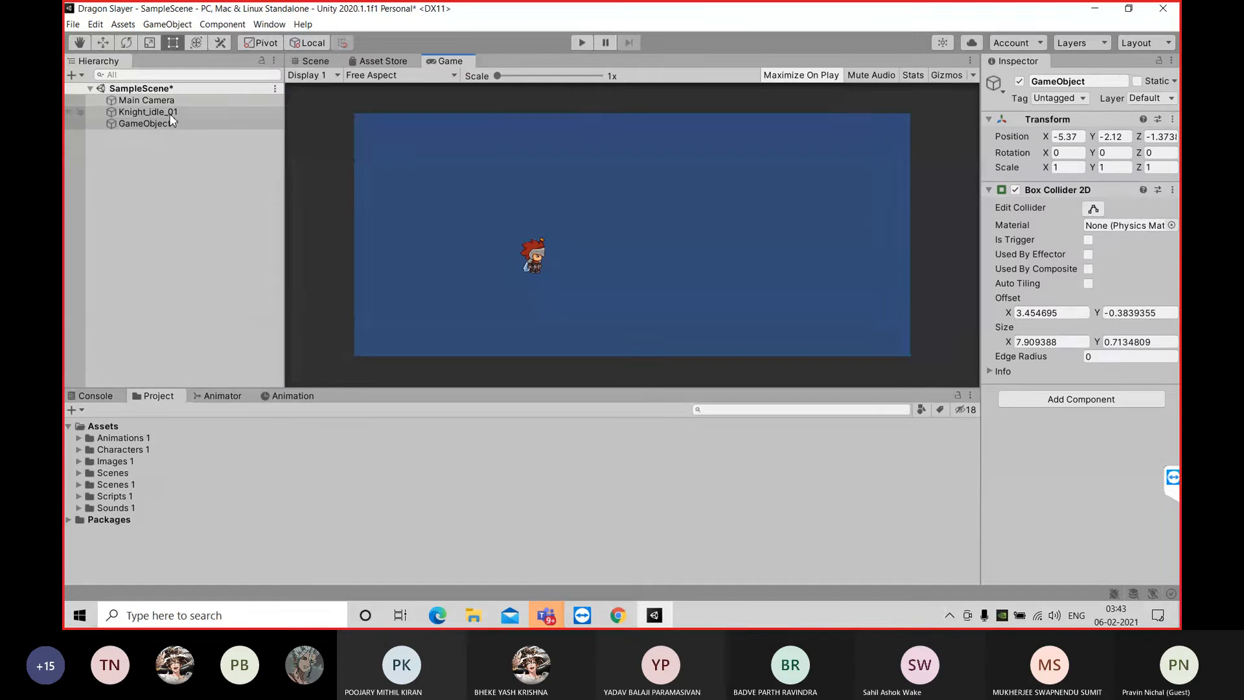
Freeze the Z rotation in the Rigidbody 2D constraints of Knight_idle_01
click(181, 112)
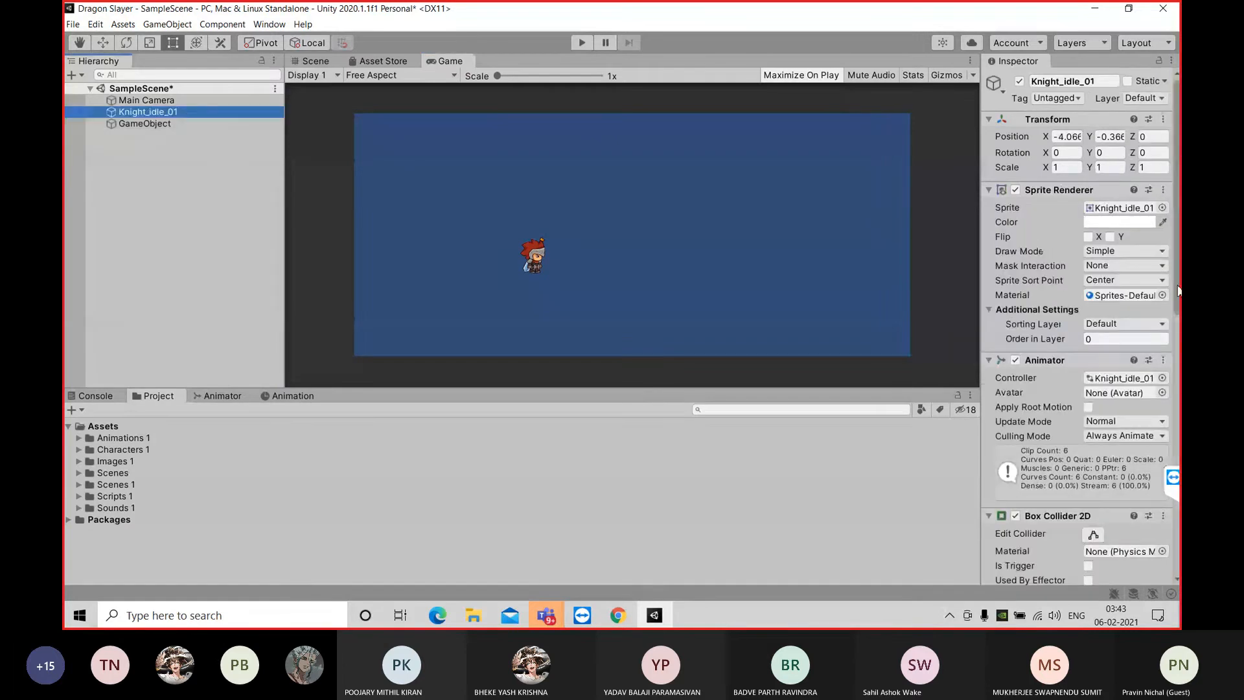
scroll(1079, 324, down, 5)
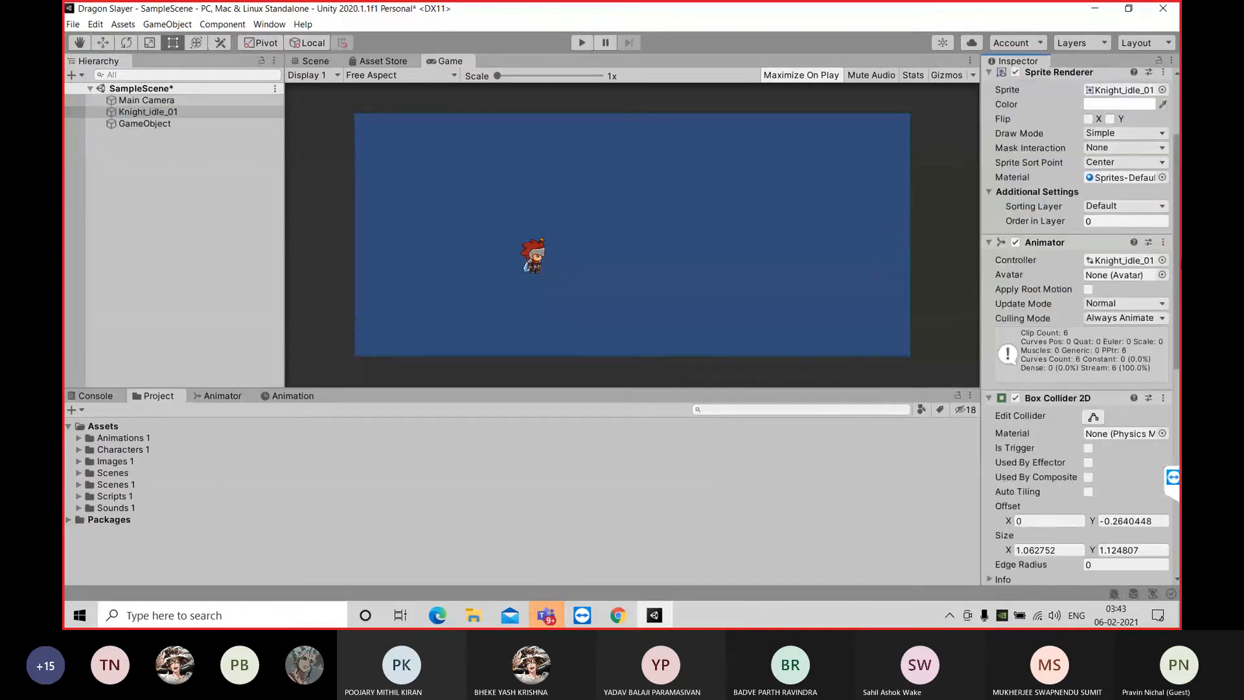
scroll(1078, 324, down, 8)
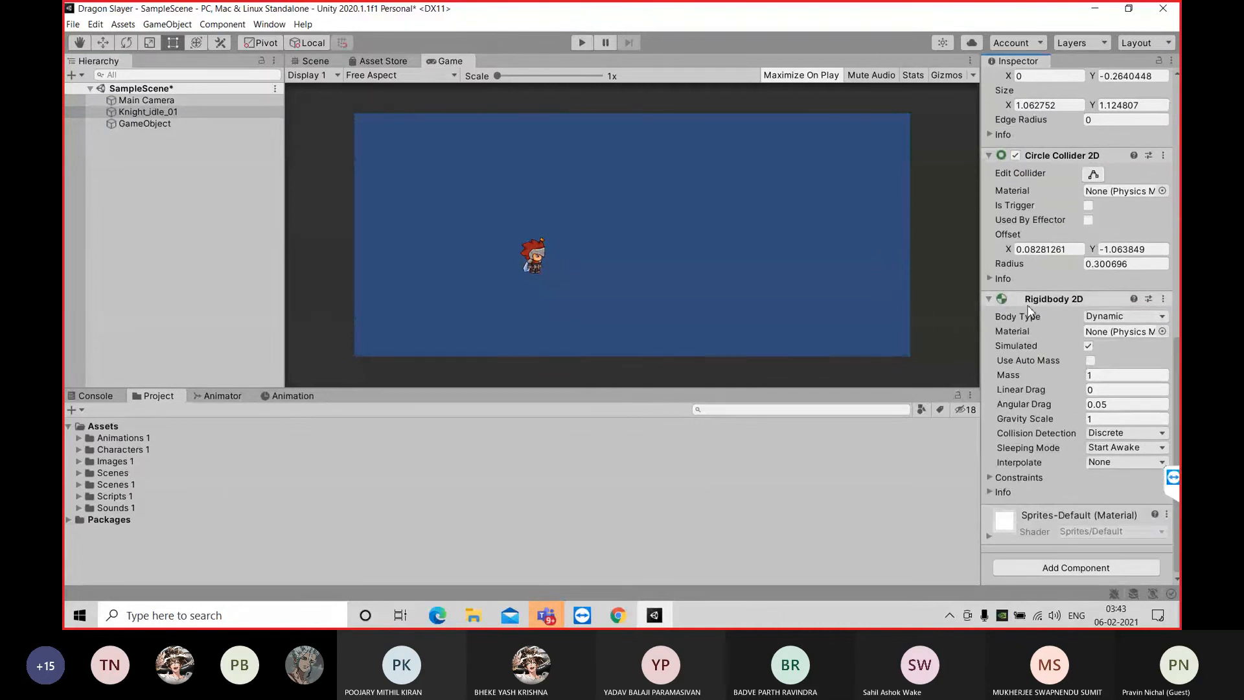
click(989, 478)
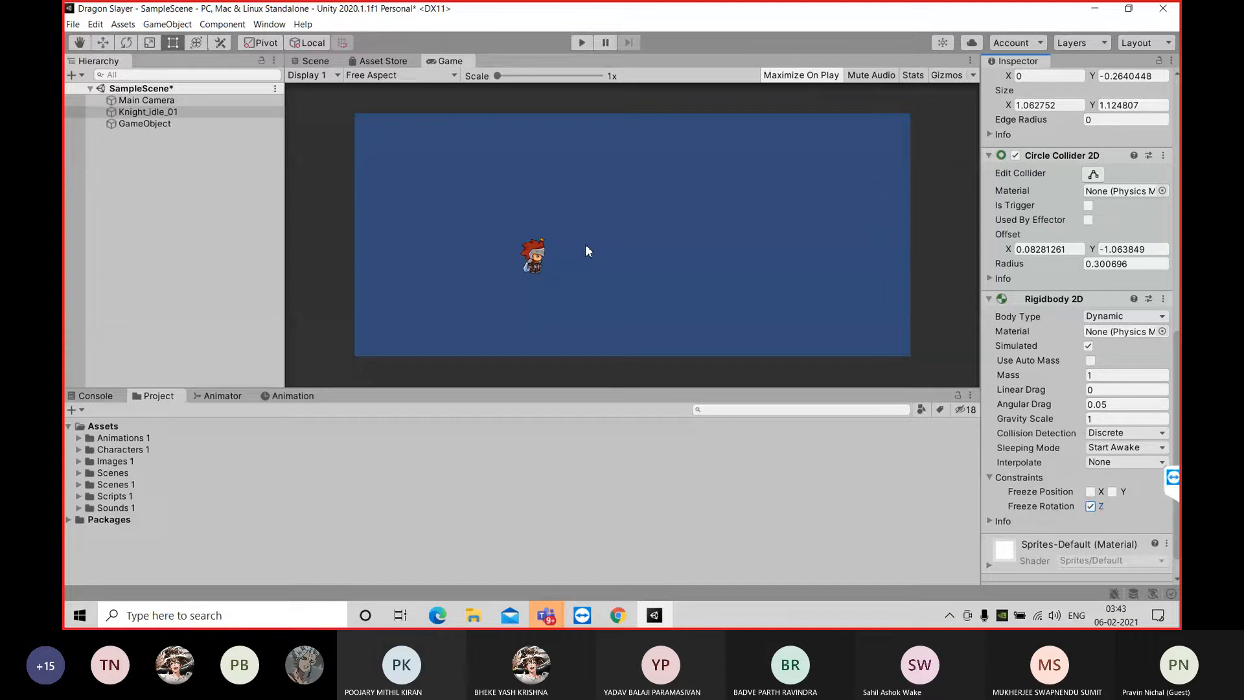
Play-test the knight with its rotation frozen, stop the game and return to the Scene view
click(582, 44)
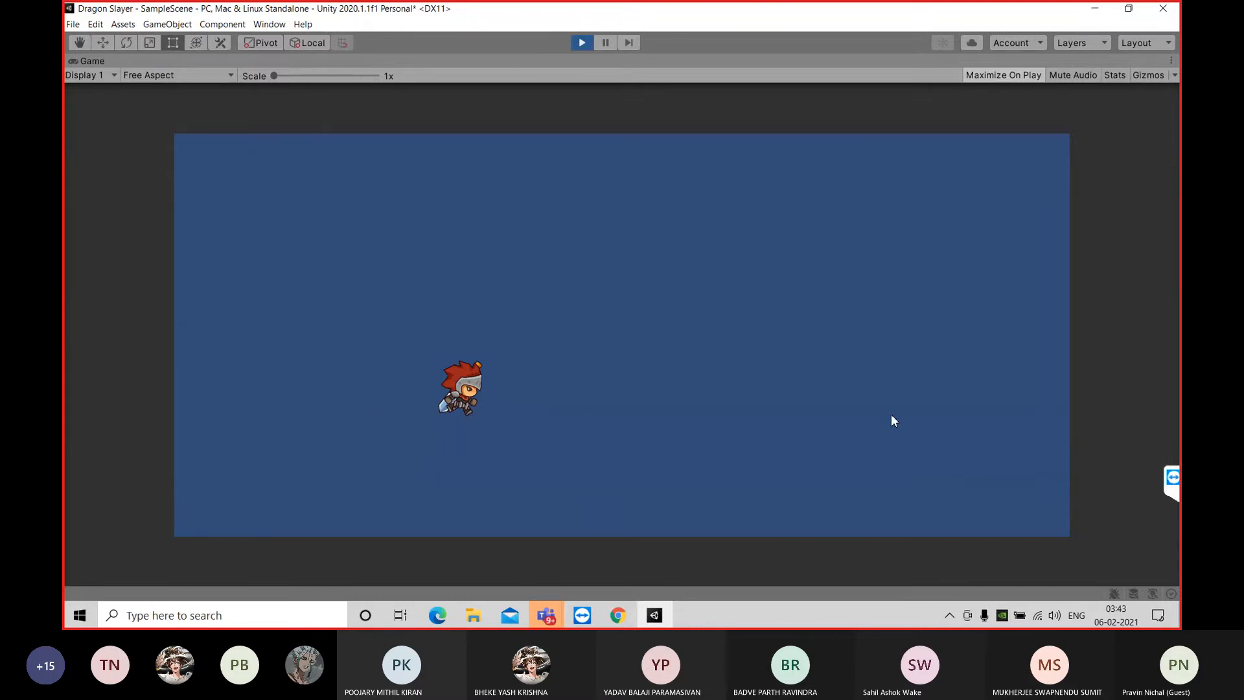
click(575, 44)
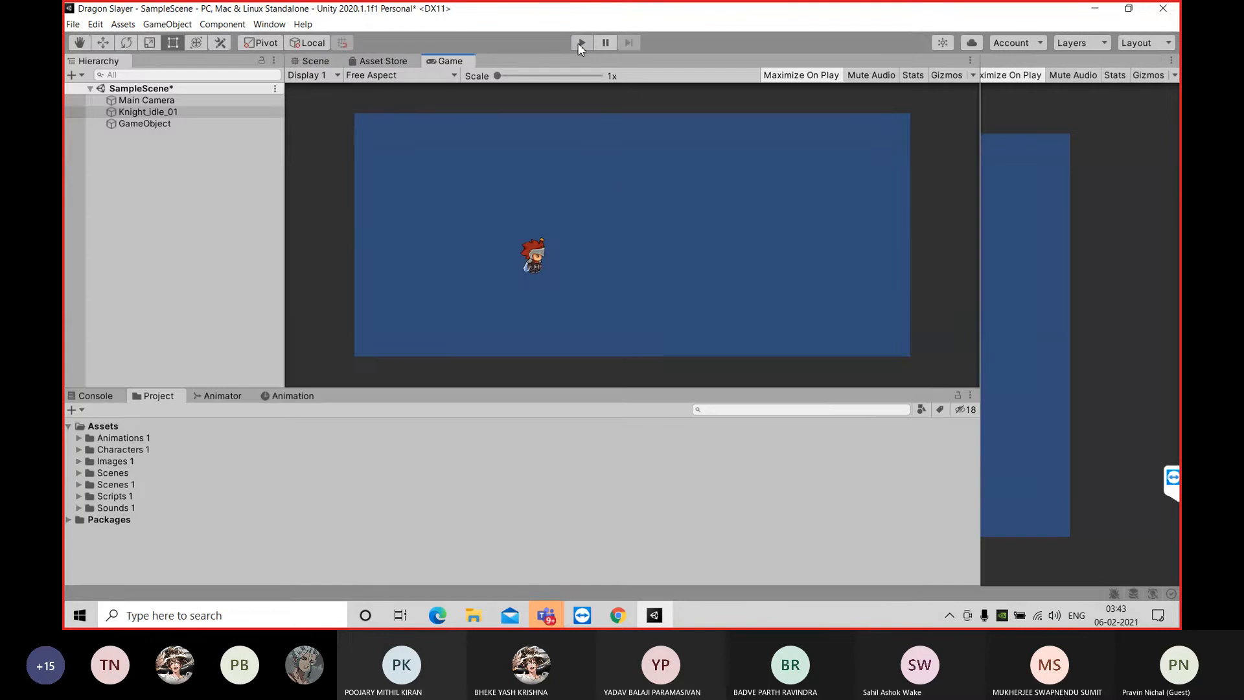
click(334, 60)
Delete the GameObject that holds the platform collider
click(194, 123)
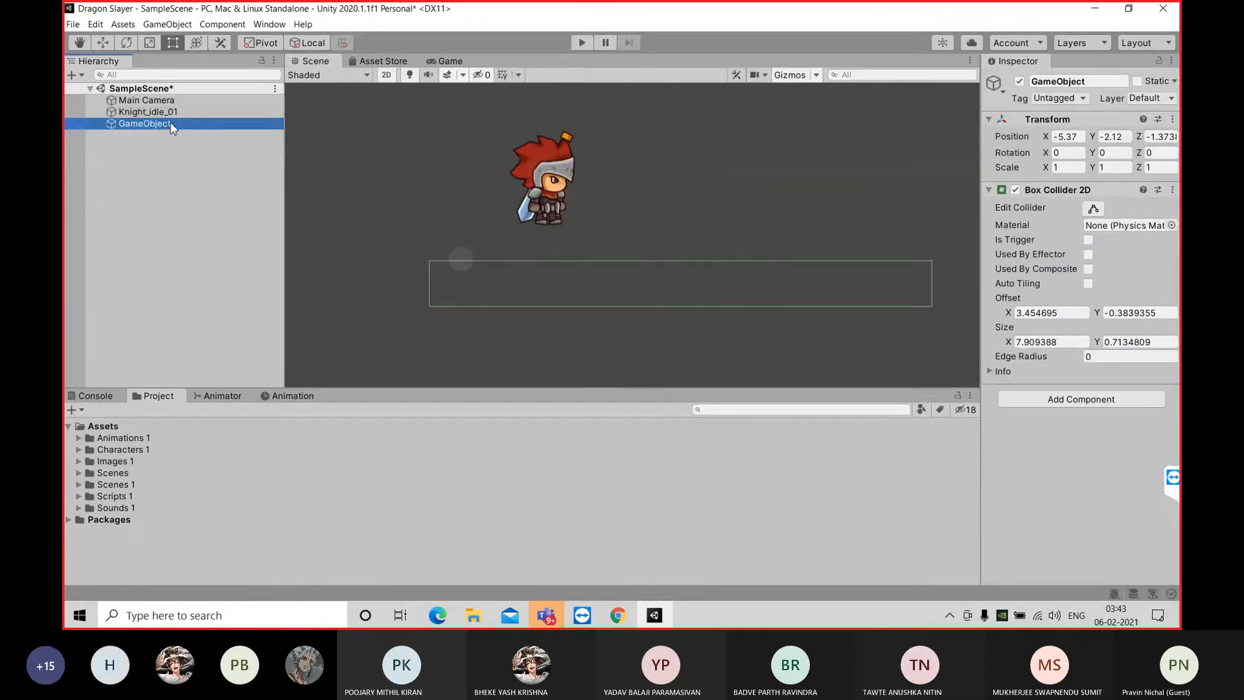
key(Delete)
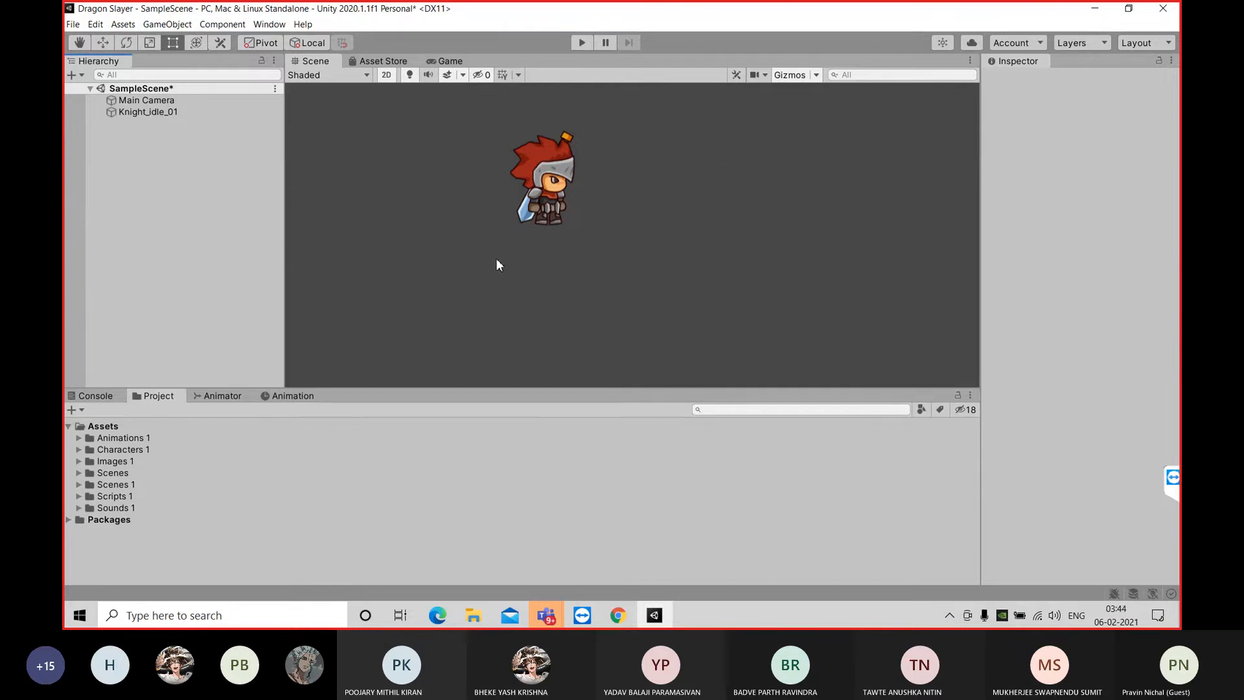
Save SampleScene with the knight and the camera frame in view
scroll(495, 258, down, 2)
scroll(600, 278, down, 2)
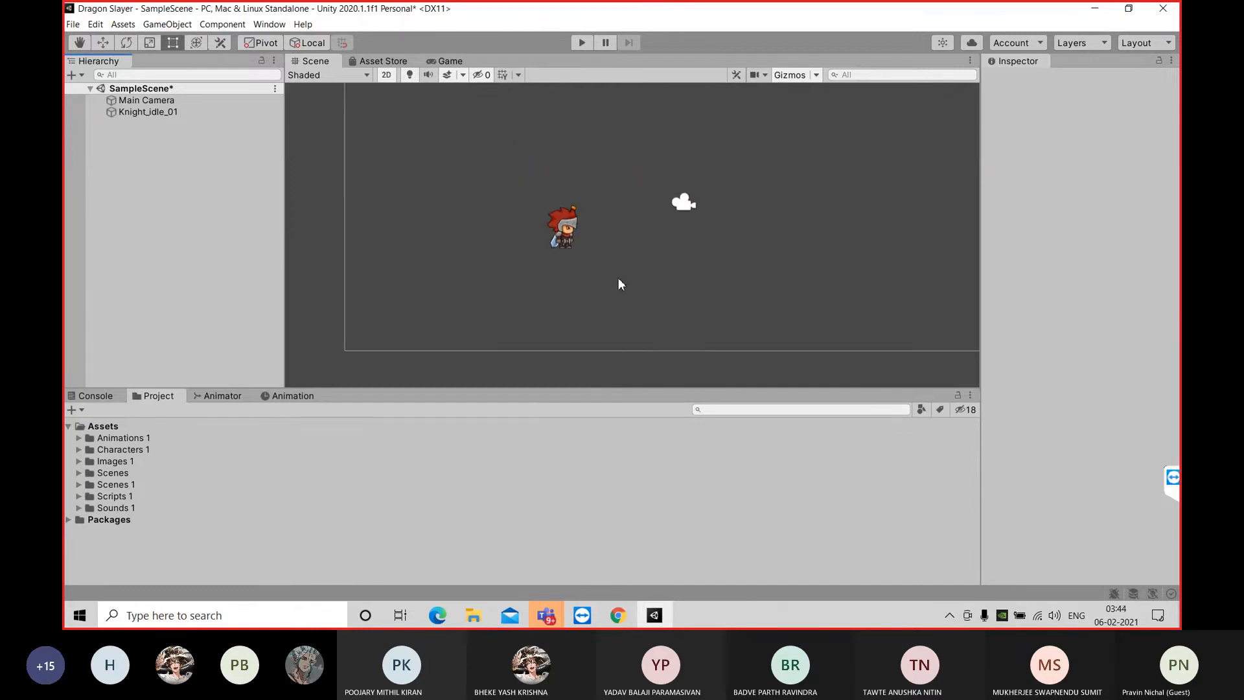
middle_drag(677, 230, 632, 244)
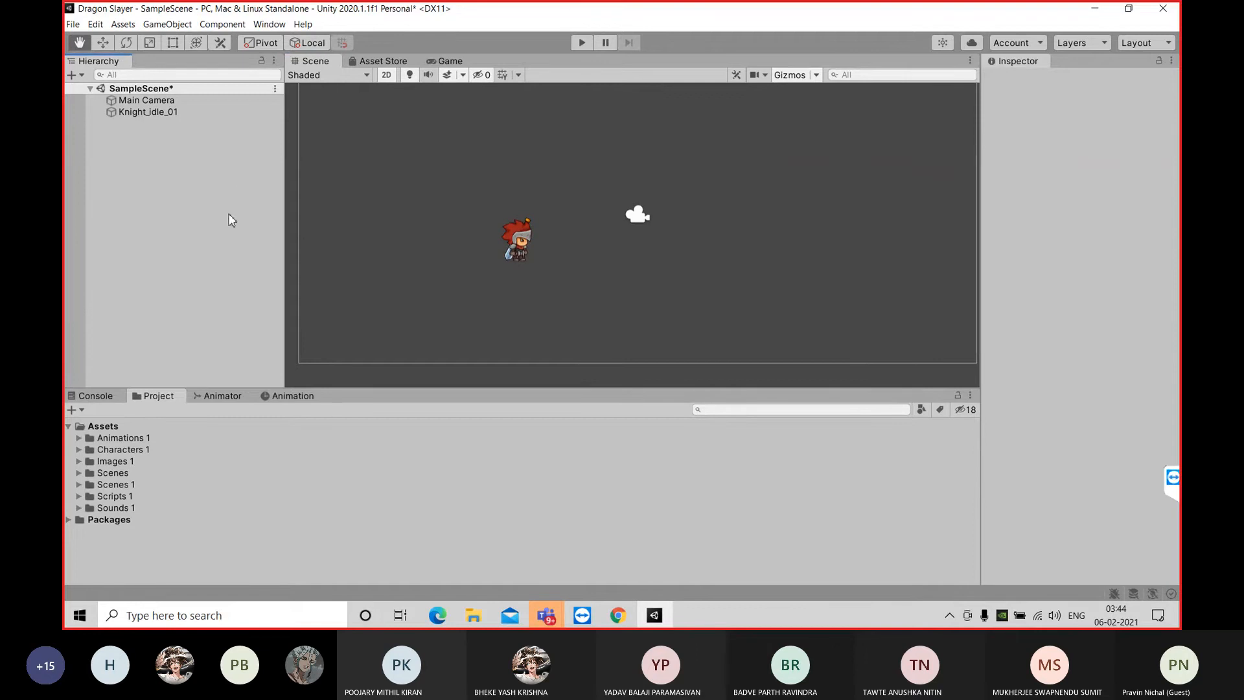
key(ctrl+s)
Add a 2D Tilemap to the scene, and delete its parent Grid object
right_click(213, 188)
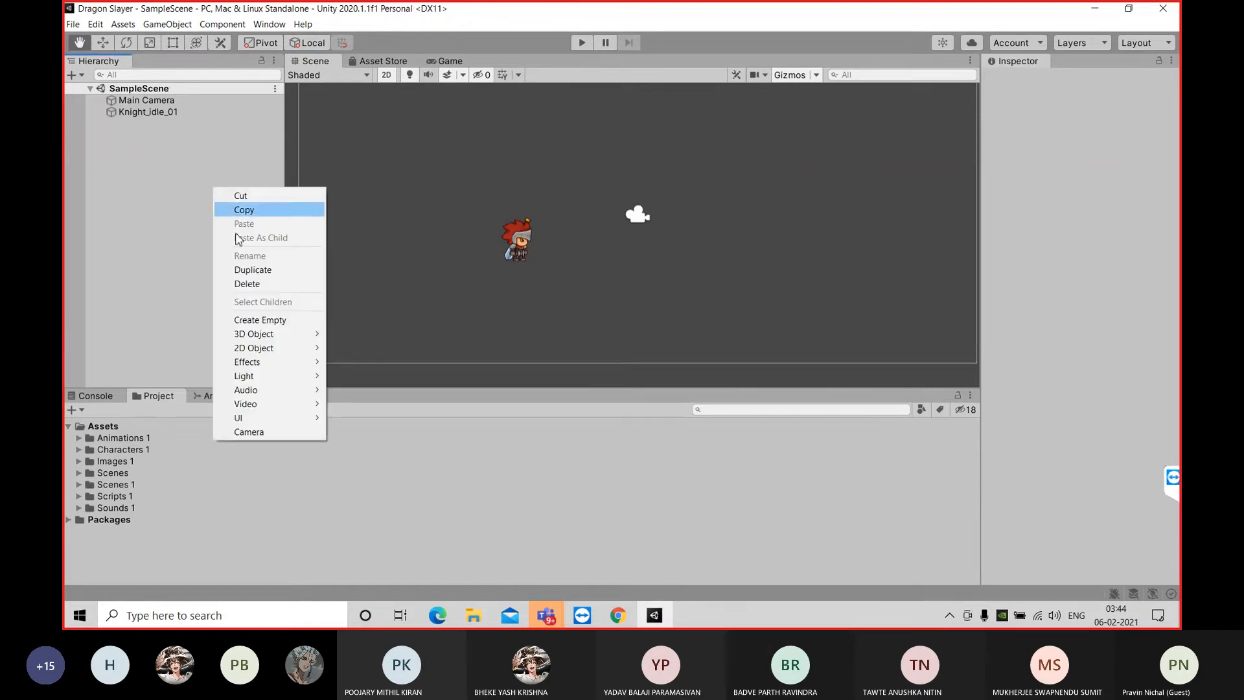
mouse_move(284, 352)
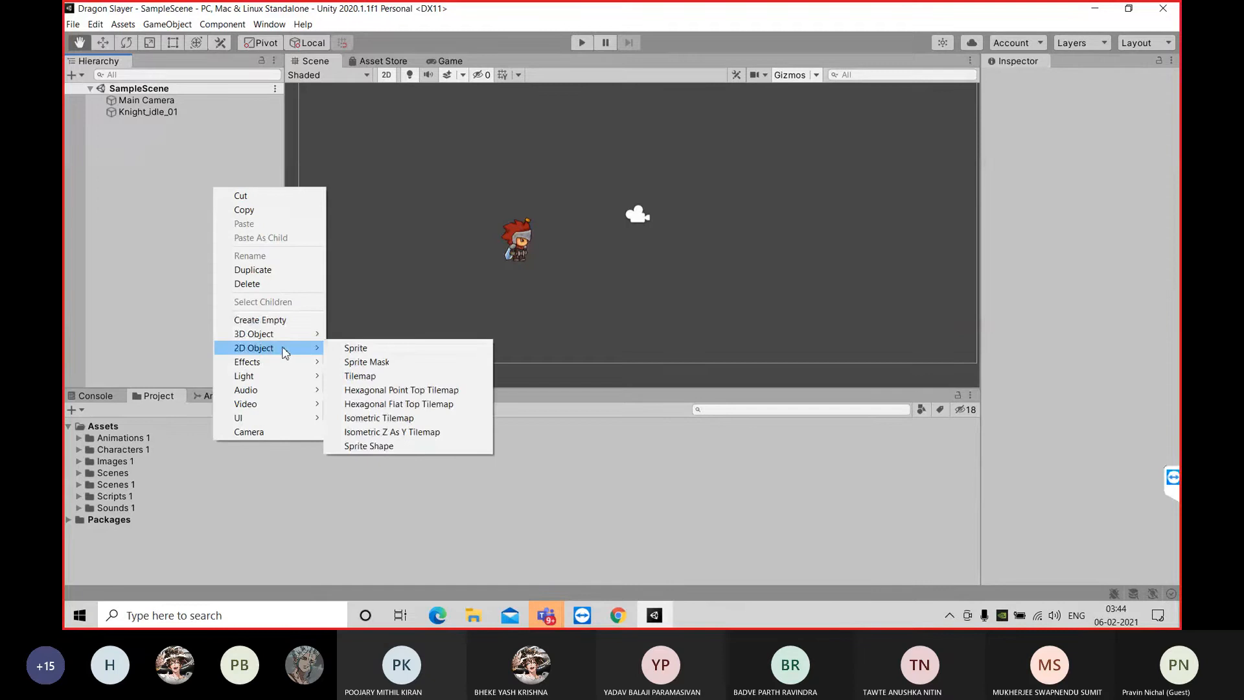
click(382, 377)
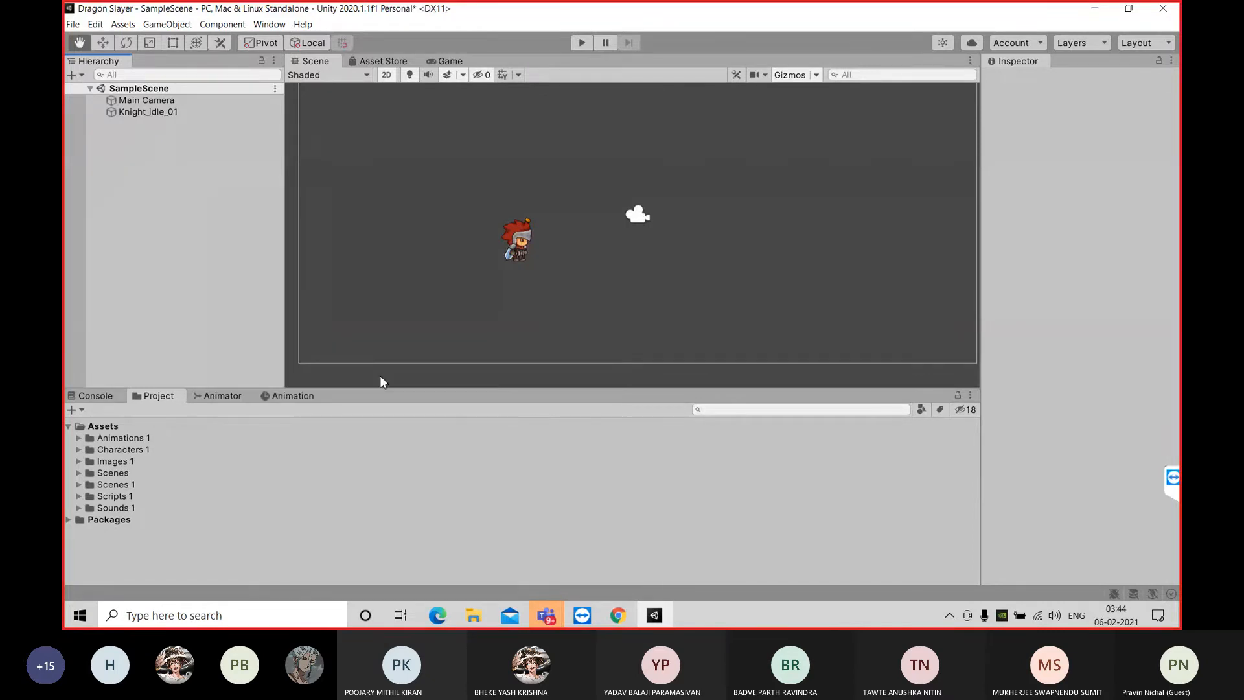
mouse_move(608, 334)
mouse_down()
mouse_move(637, 300)
mouse_move(617, 331)
mouse_up()
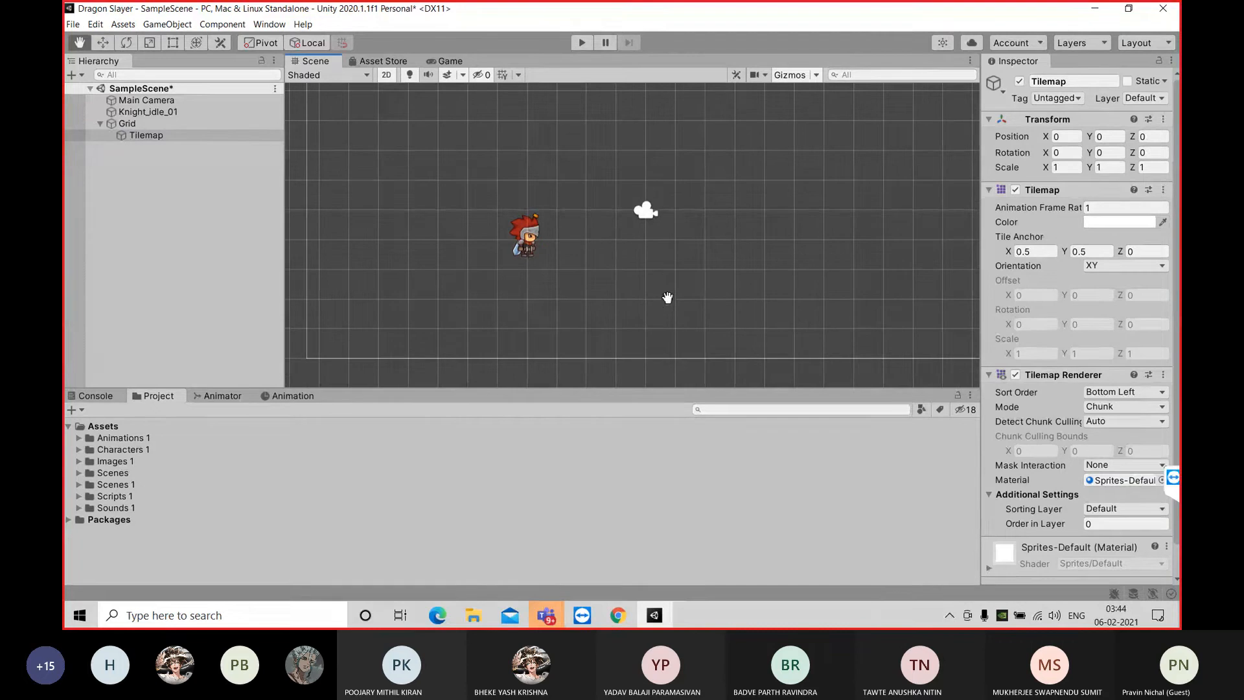
scroll(667, 297, down, 6)
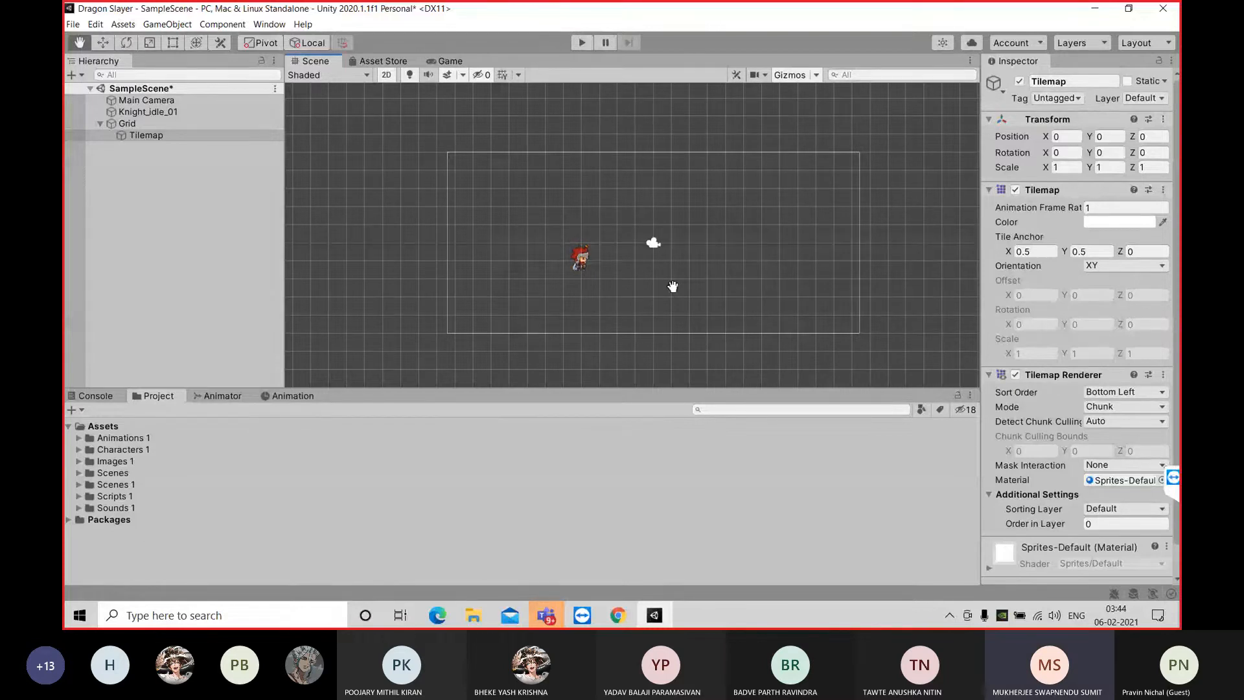
click(169, 123)
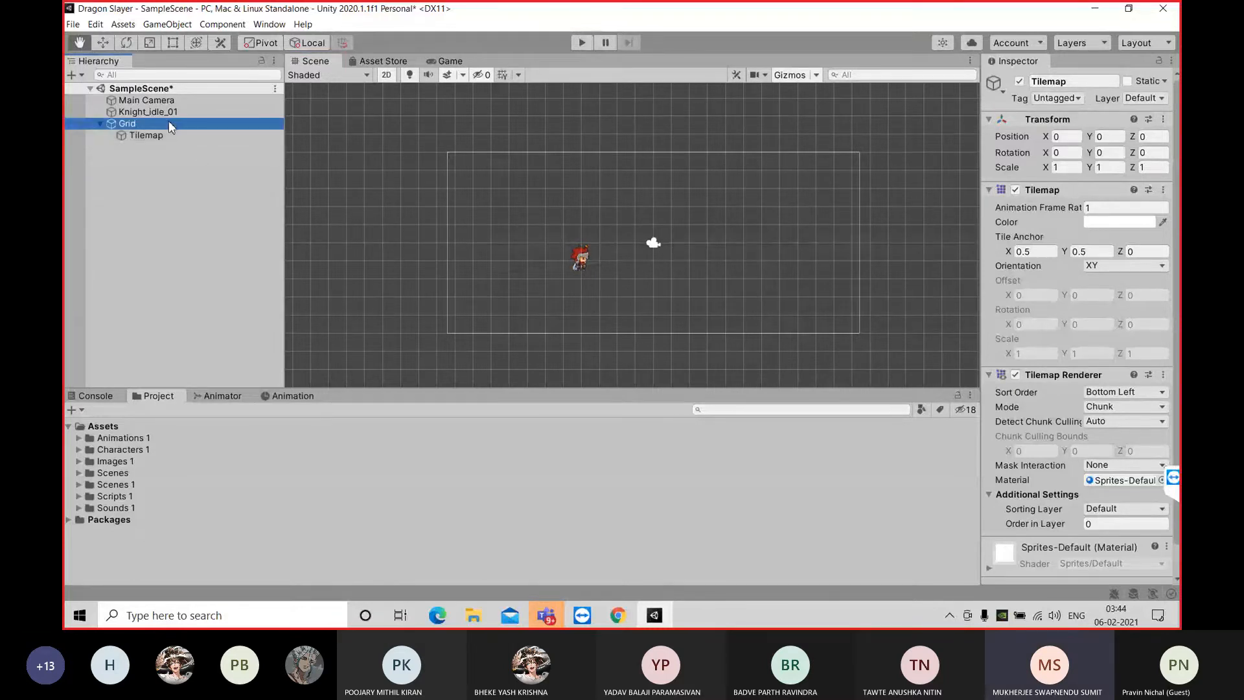
key(Delete)
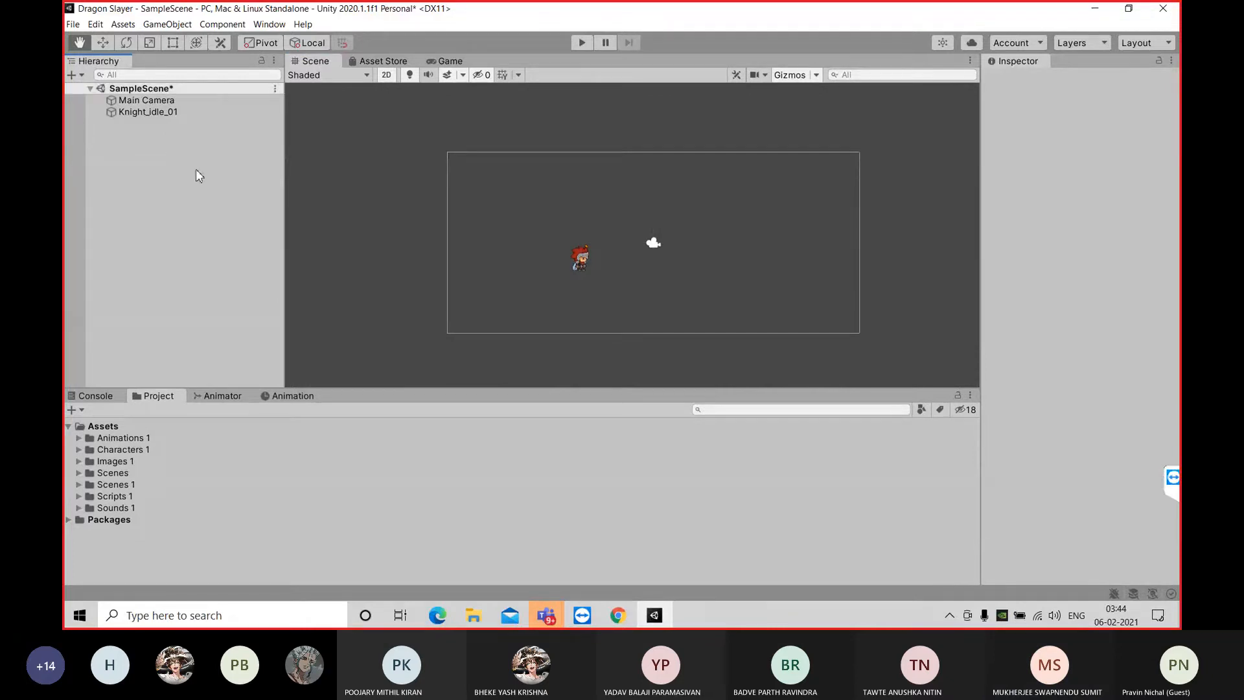
Create a standard 2D Tilemap object in SampleScene
right_click(162, 194)
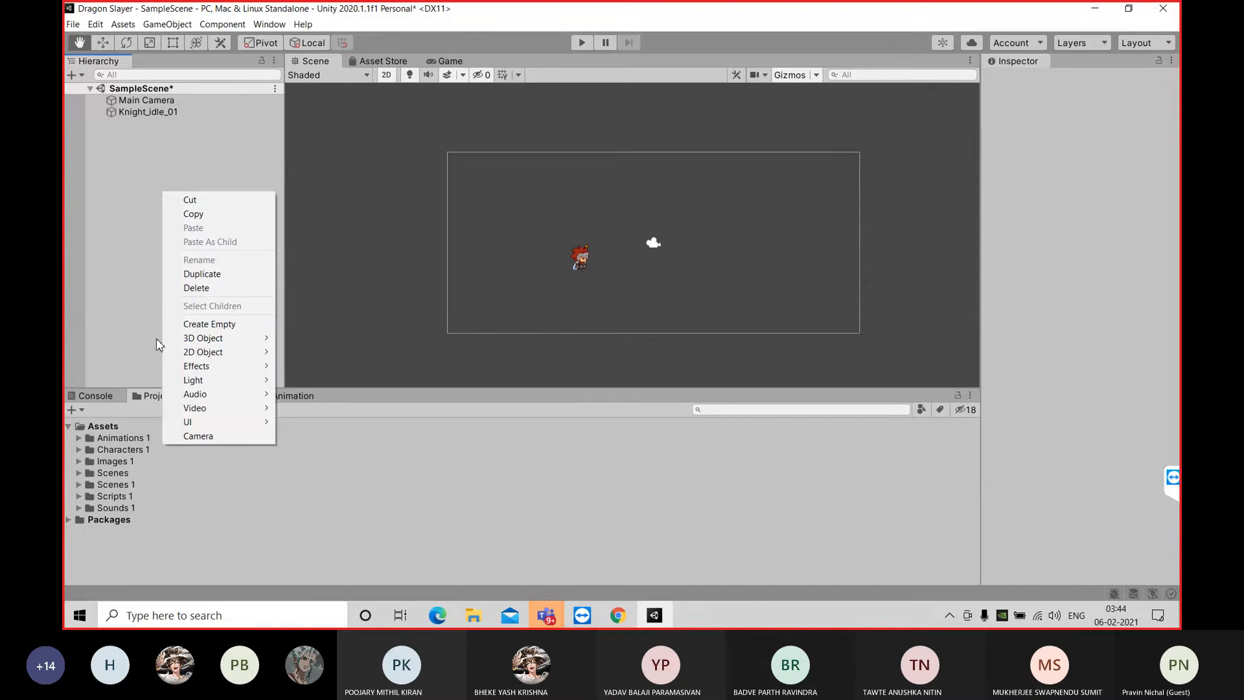
mouse_move(195, 353)
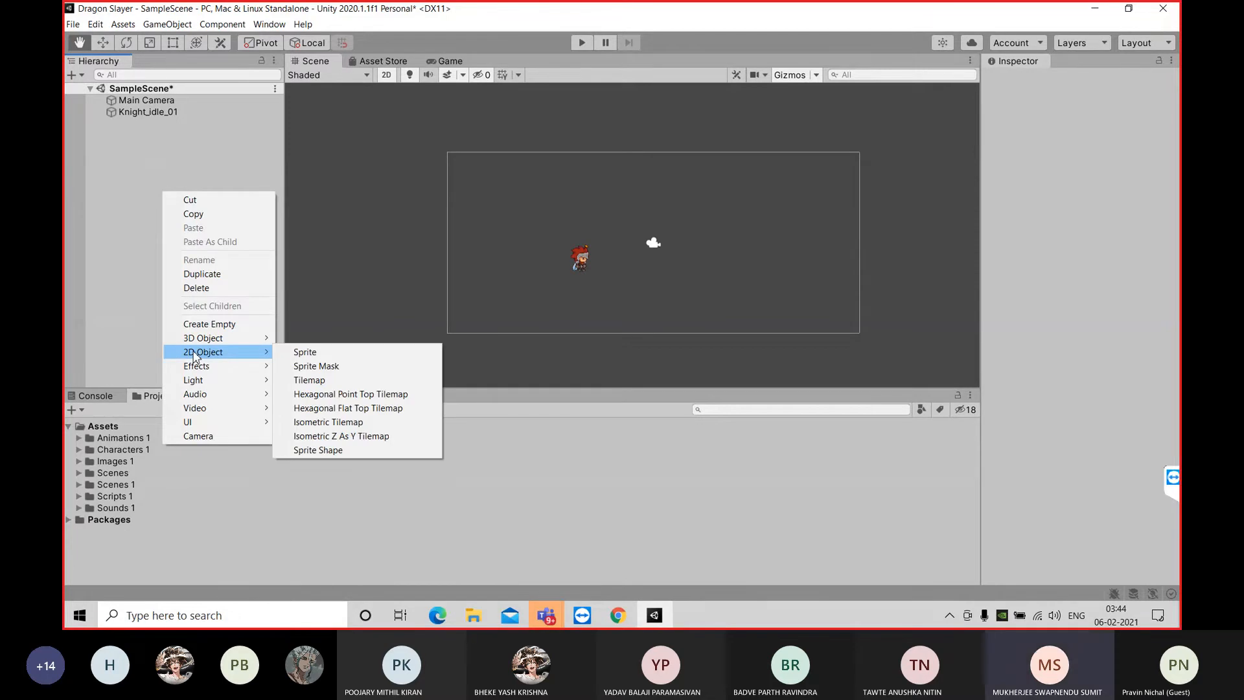
click(317, 380)
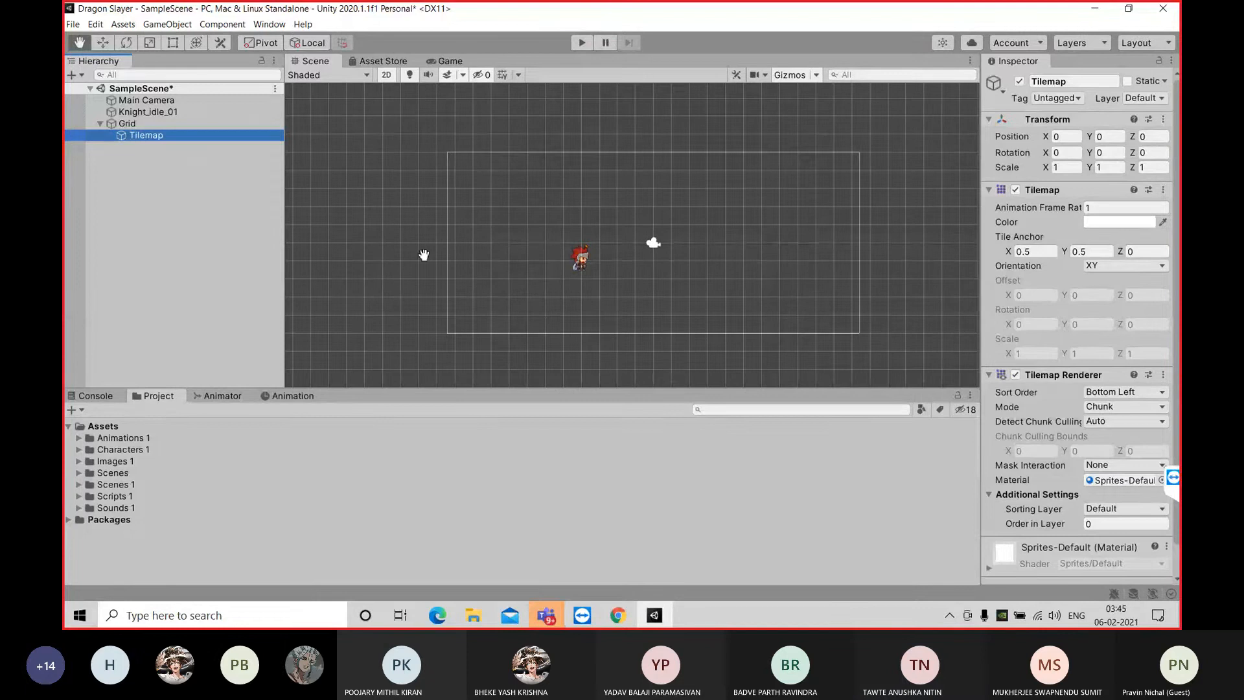
Open the Tile Palette window and place it clear of the Project assets, over the edge of the Scene view
click(261, 27)
click(261, 29)
click(282, 24)
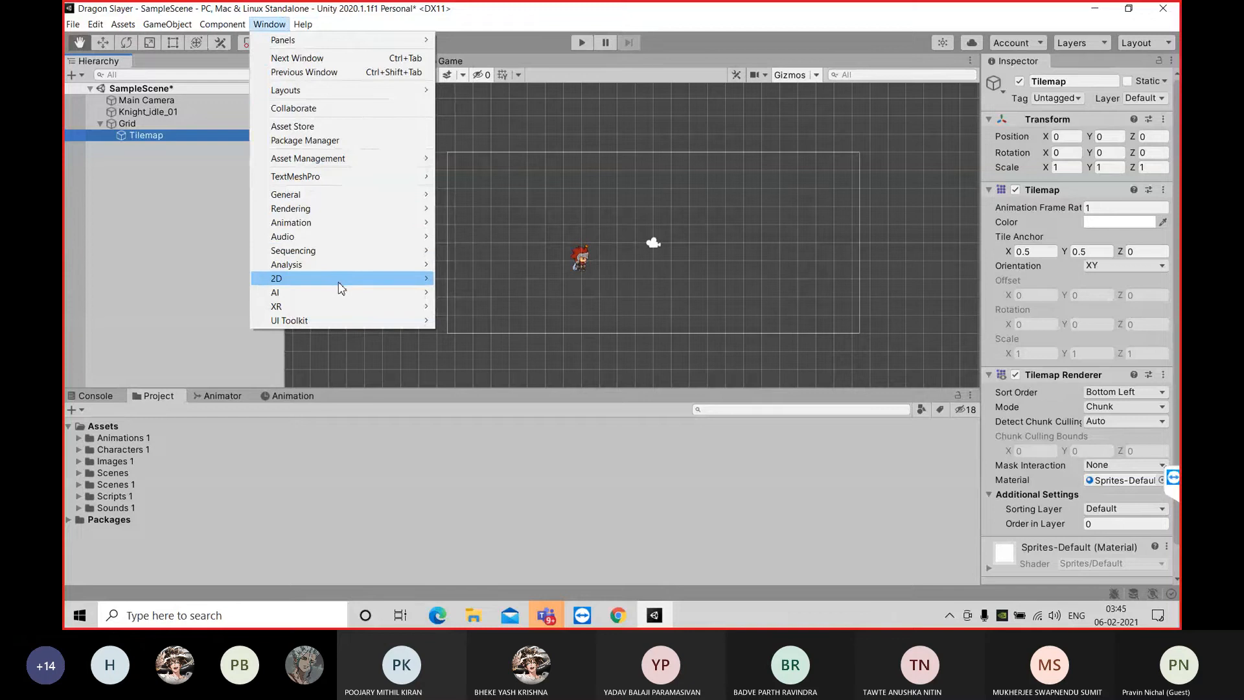
mouse_move(342, 288)
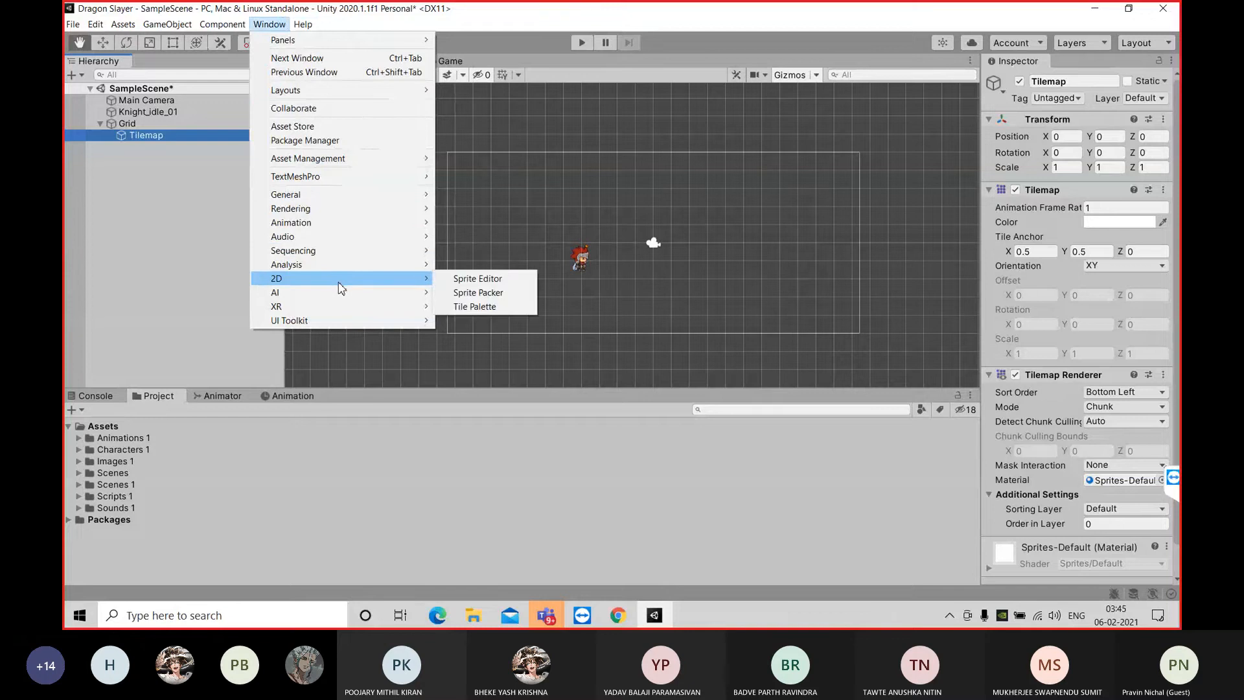
click(492, 309)
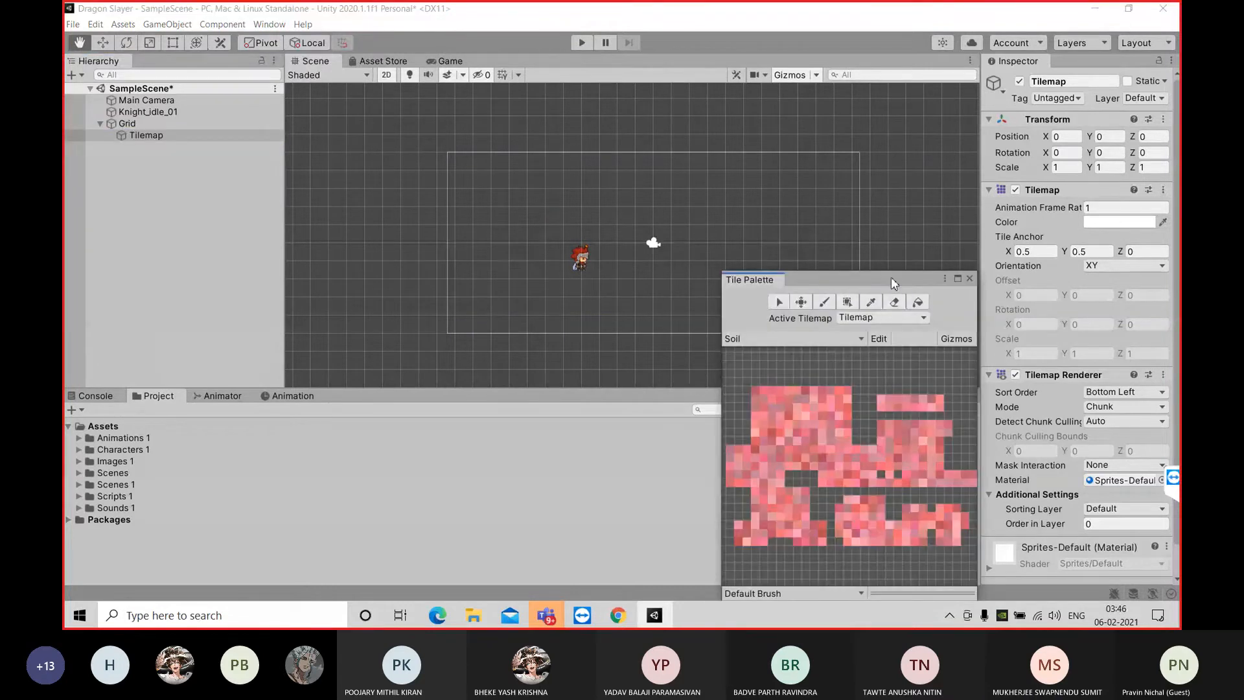
drag(873, 277, 945, 133)
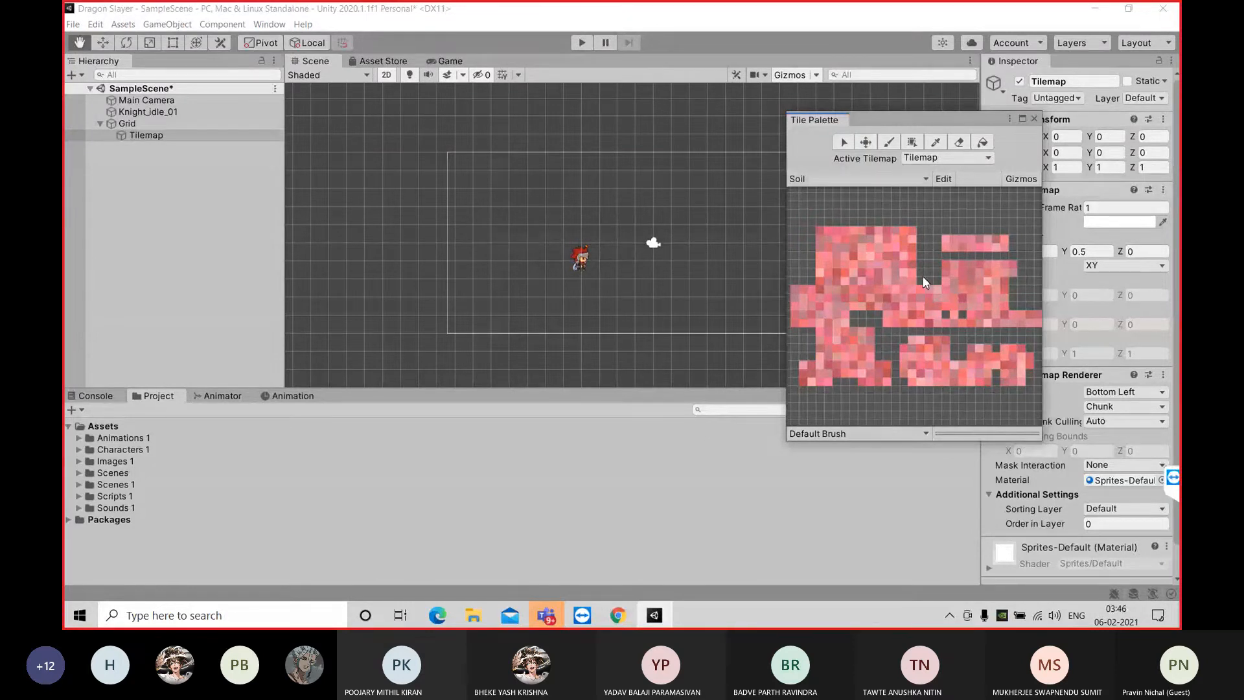
Create a new tile palette named basemap with a Rectangle grid and Automatic cell size, stored in the Images 1 folder
click(925, 178)
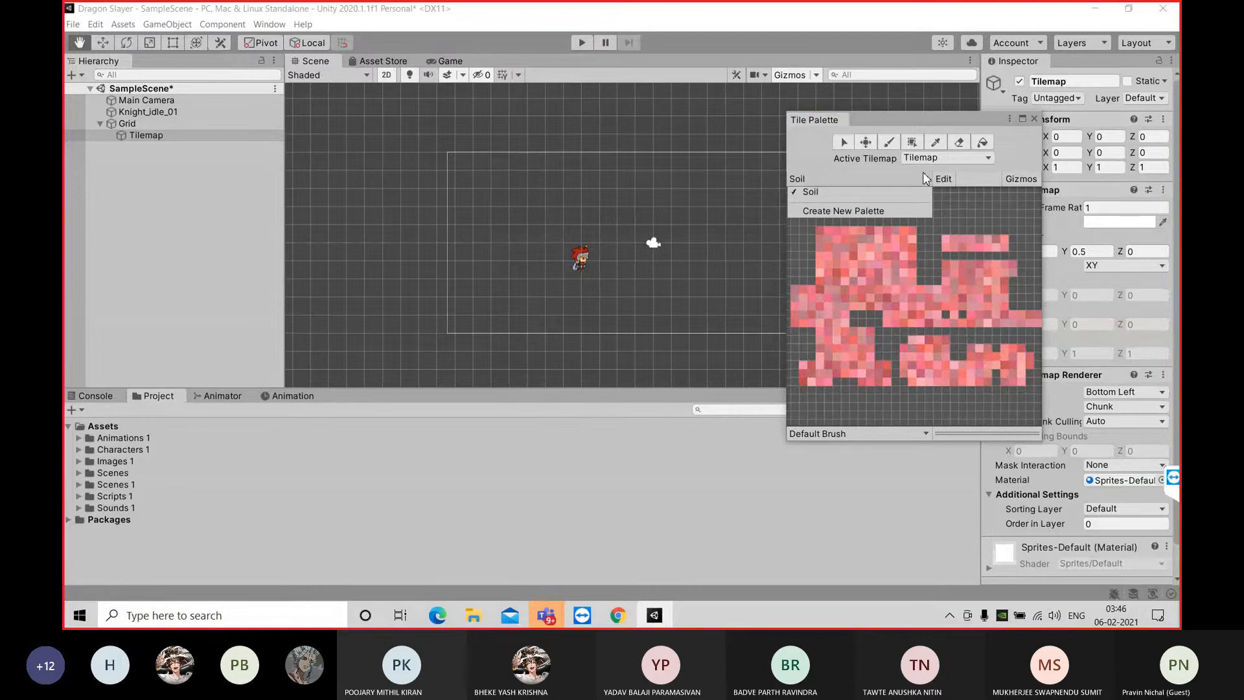
click(876, 211)
click(923, 208)
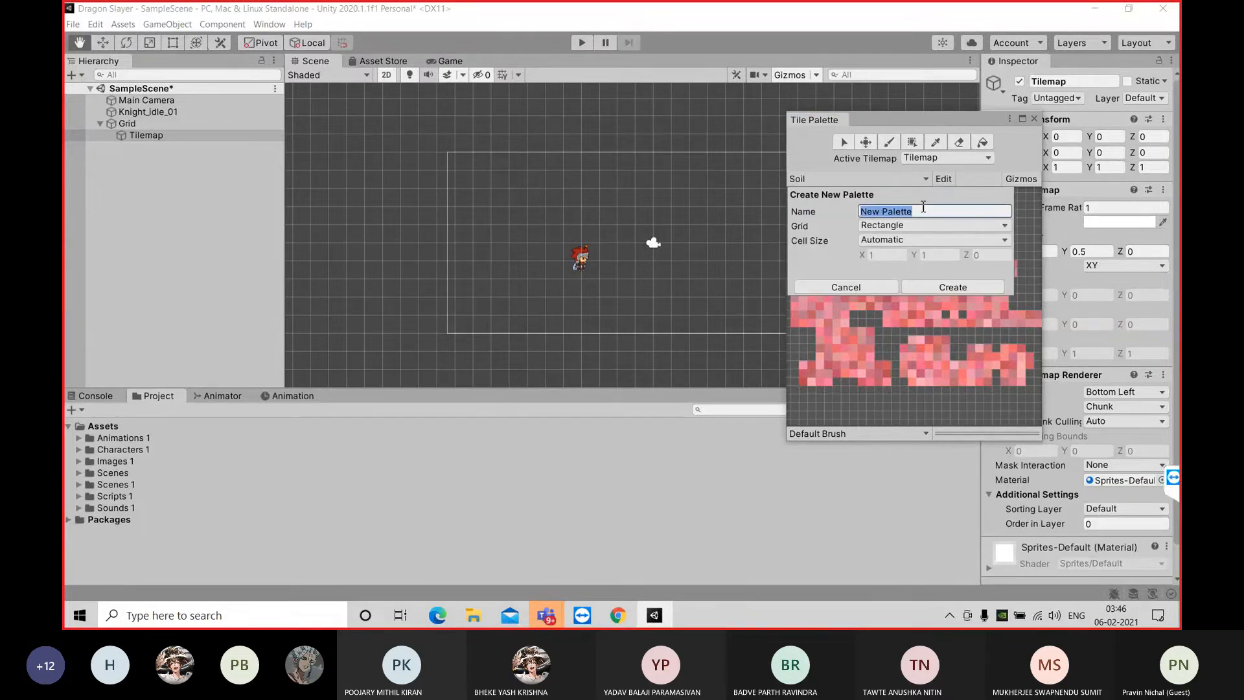
text(basemap)
click(943, 288)
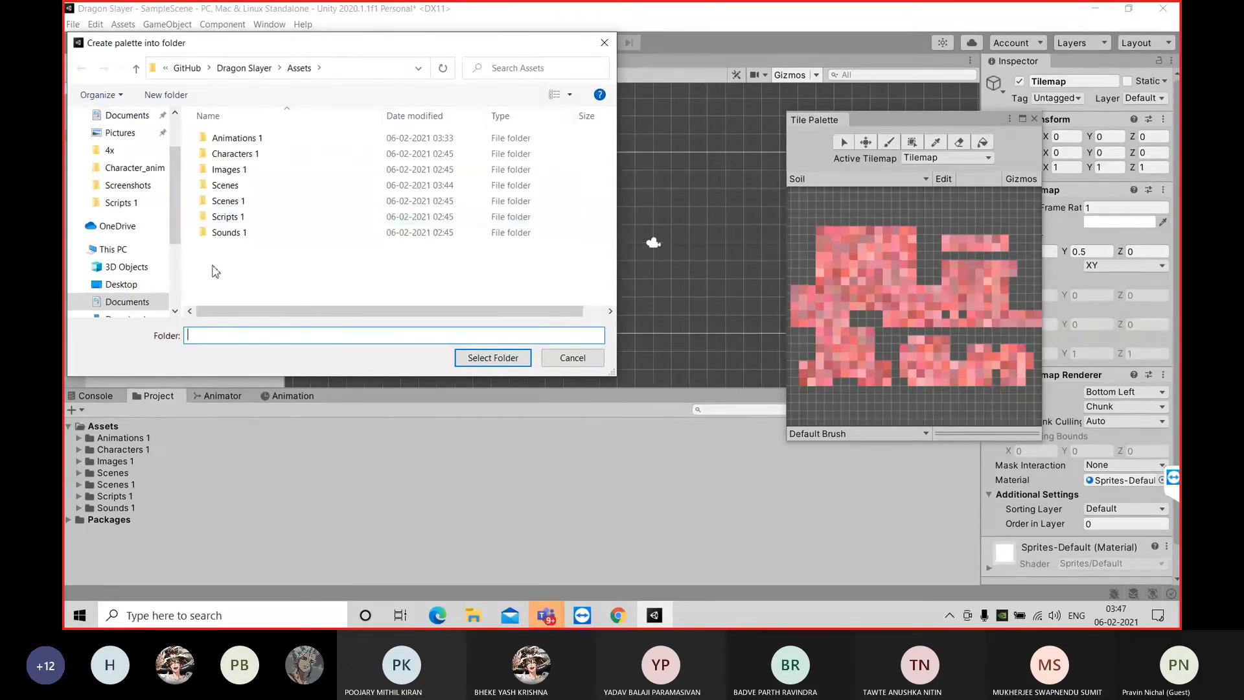
double_click(282, 173)
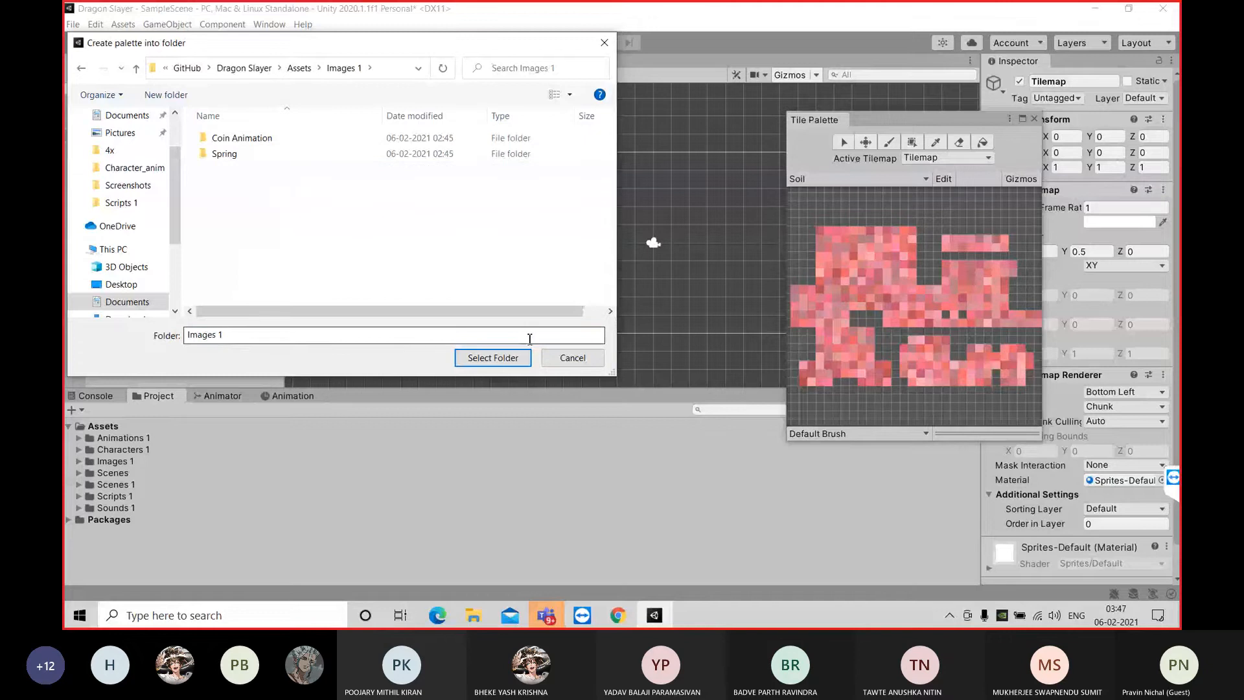
click(487, 358)
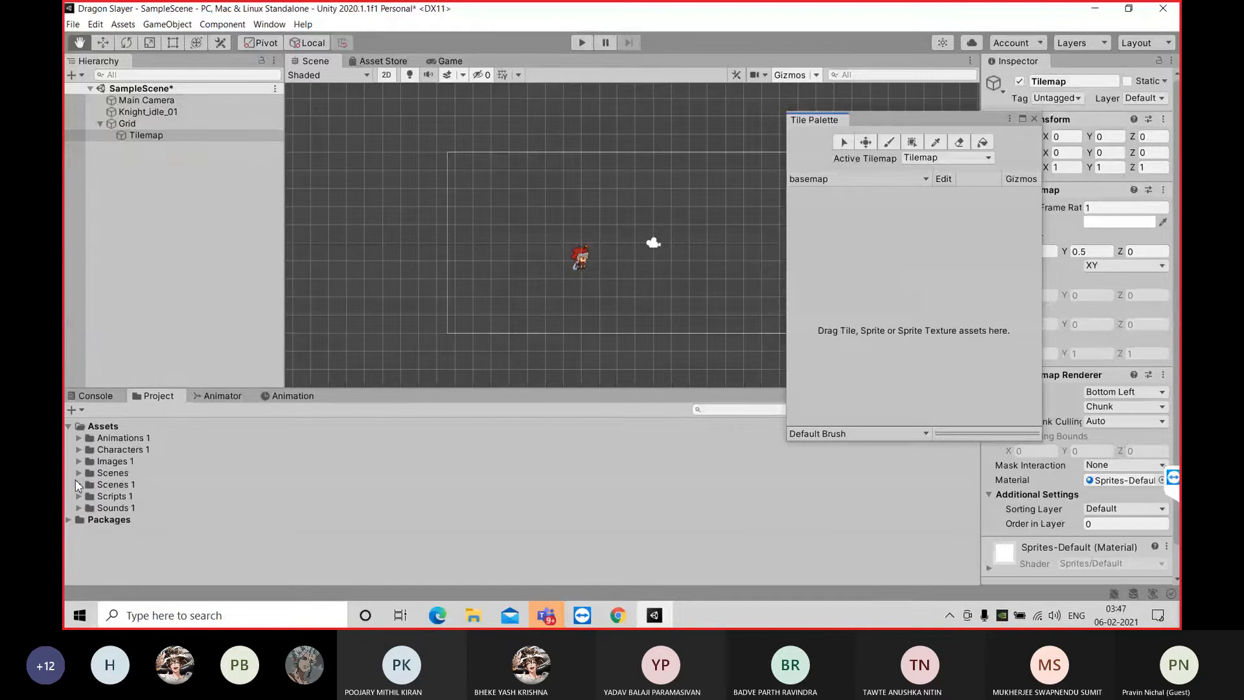
Add all textures from Grass to GrassRight in Images 1 > Spring > 256x256 to the basemap palette, and open Images 1 as the tile destination
click(78, 461)
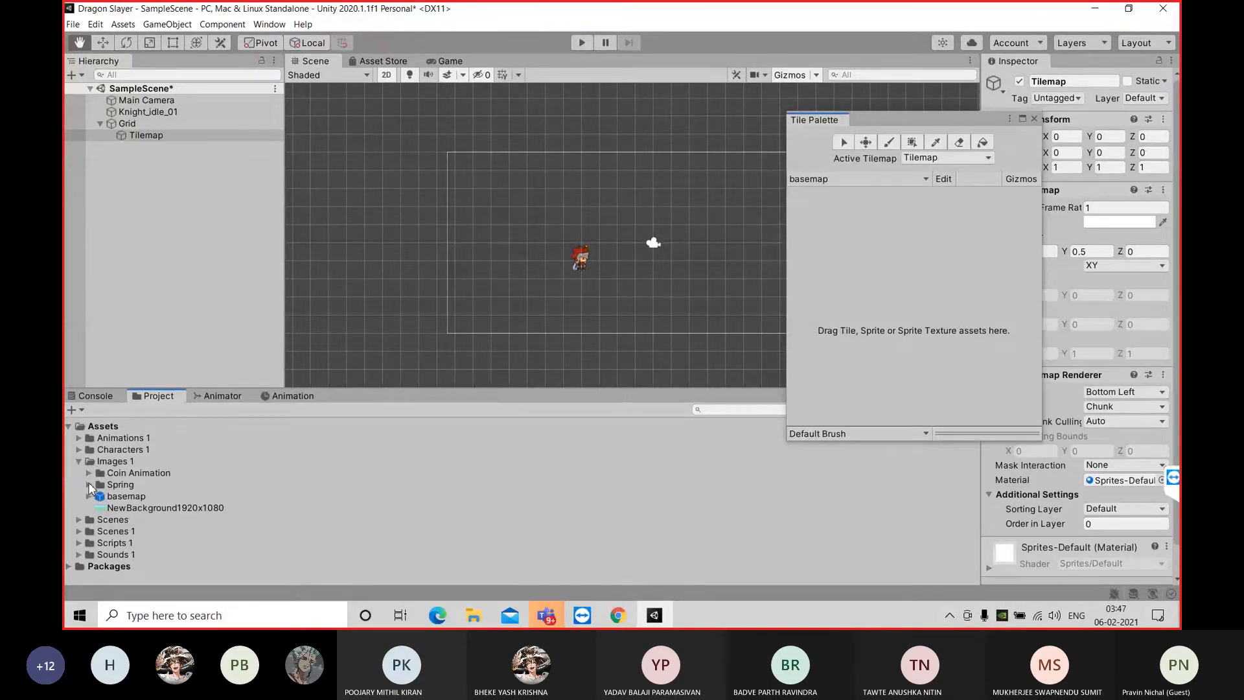
click(89, 486)
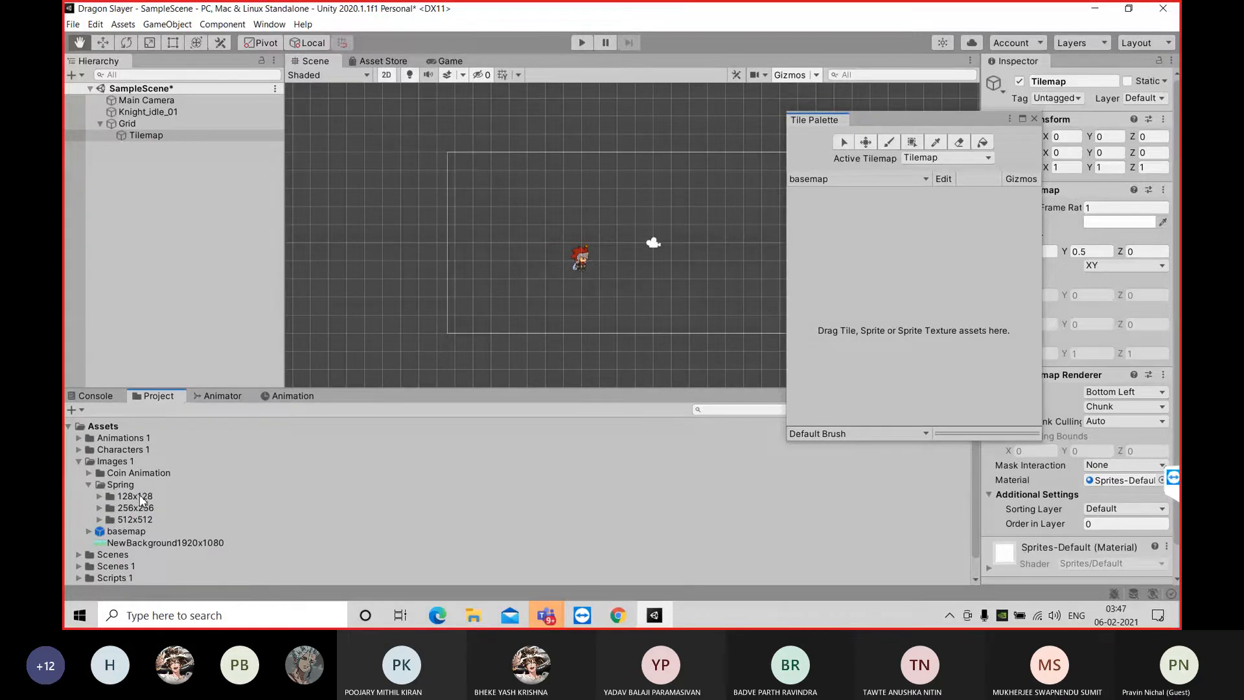
click(101, 508)
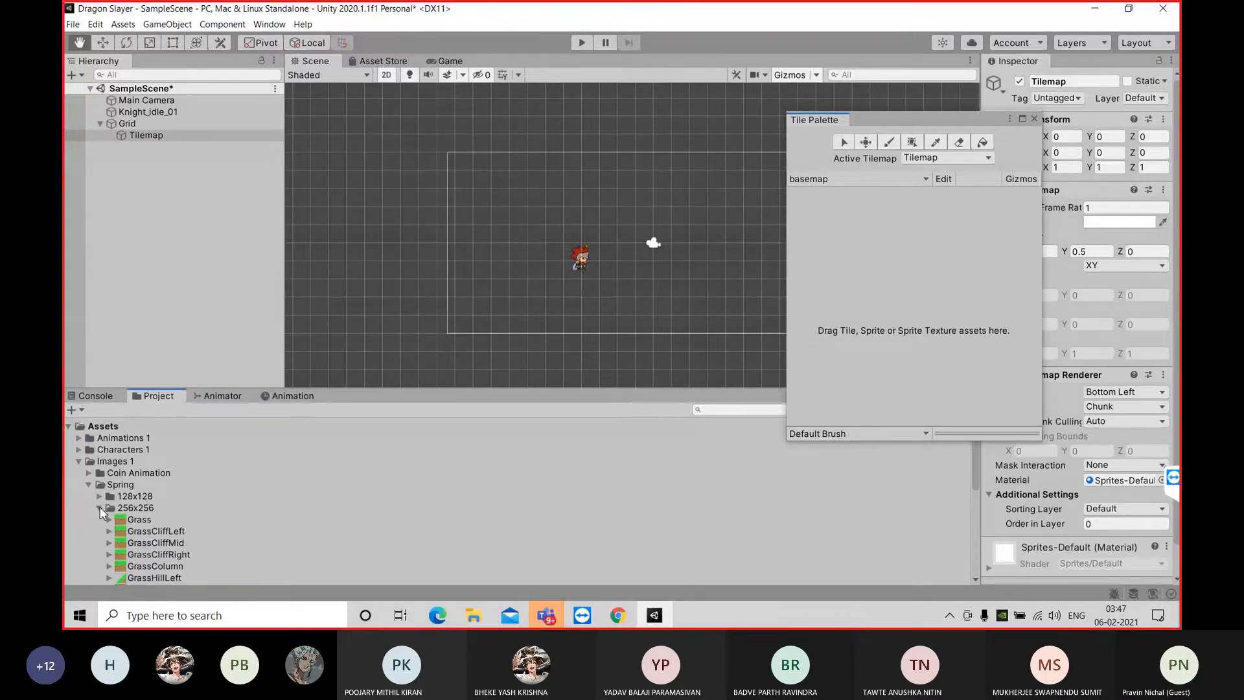
drag(974, 472, 977, 488)
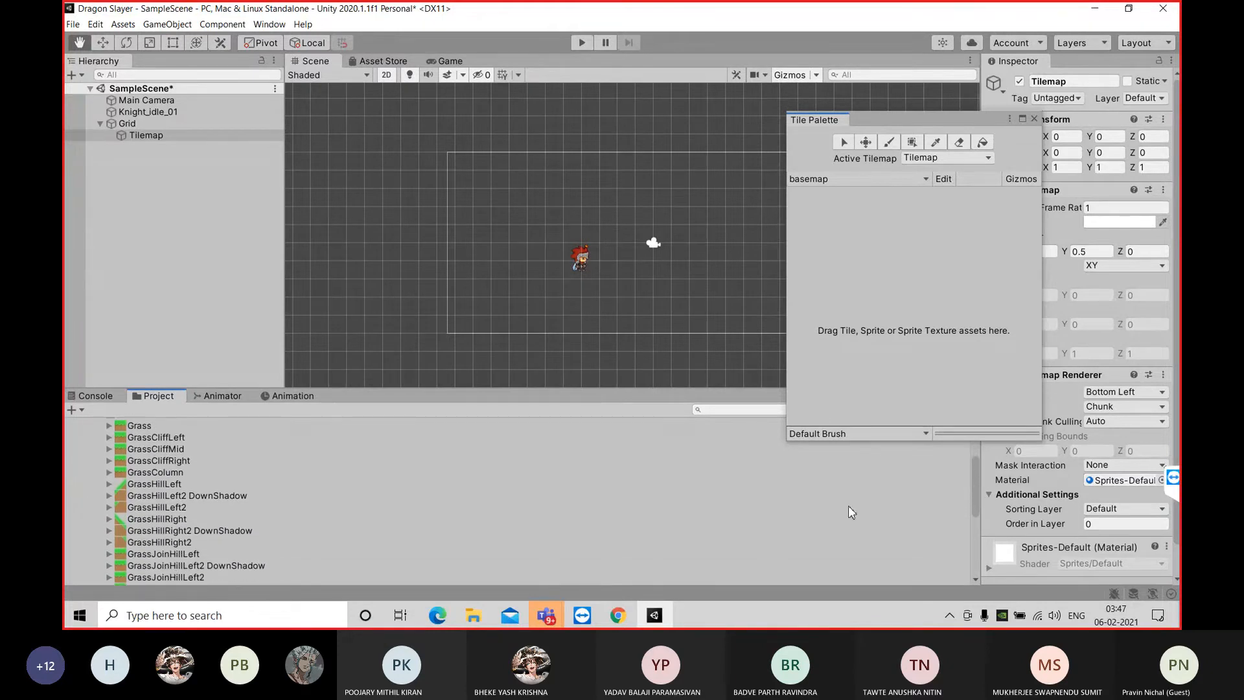
click(148, 426)
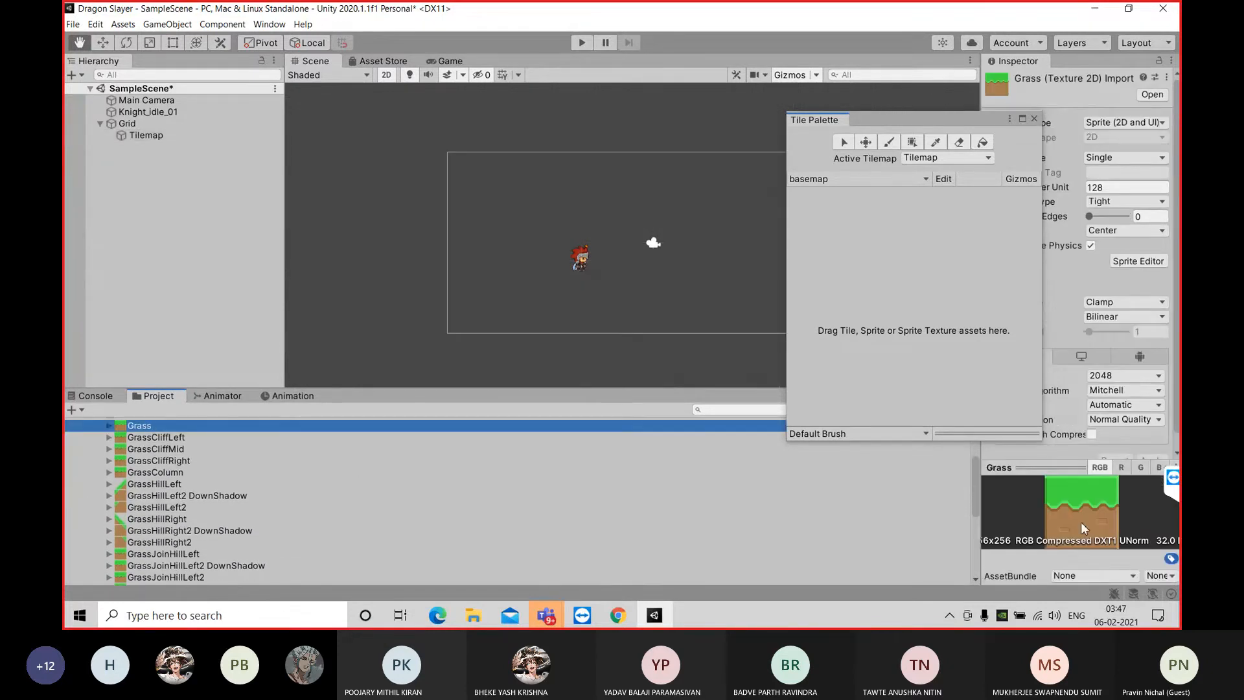
drag(976, 485, 981, 520)
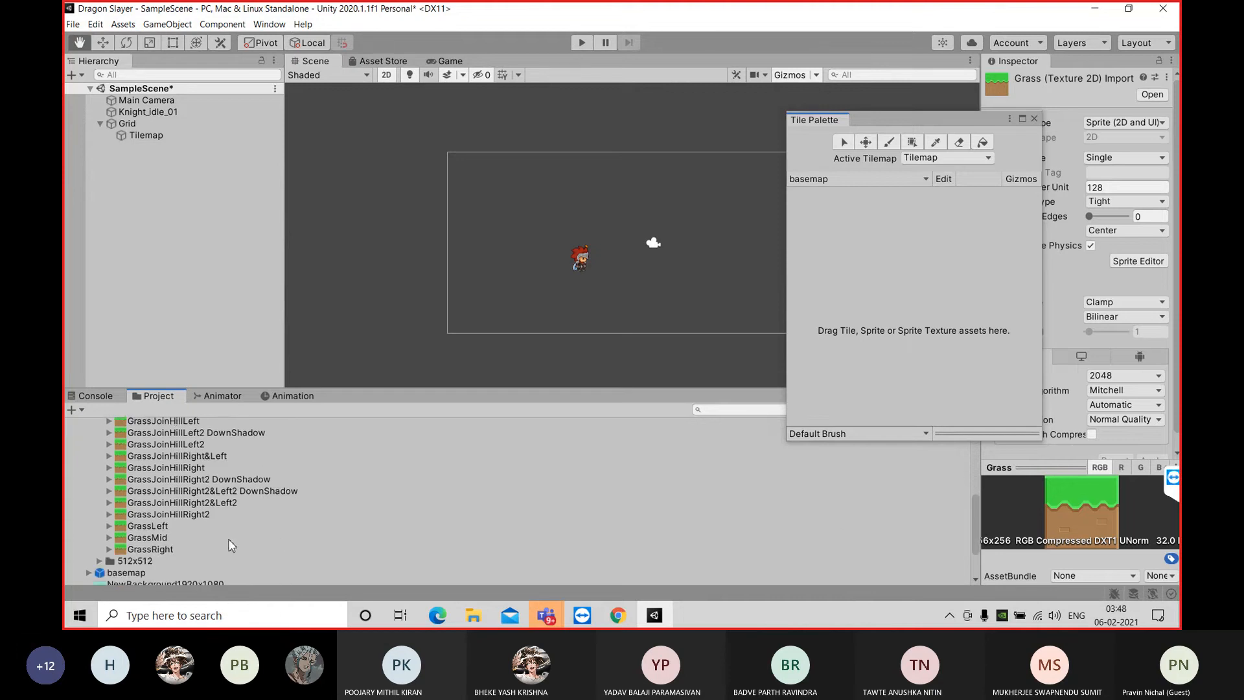
shift+click(217, 554)
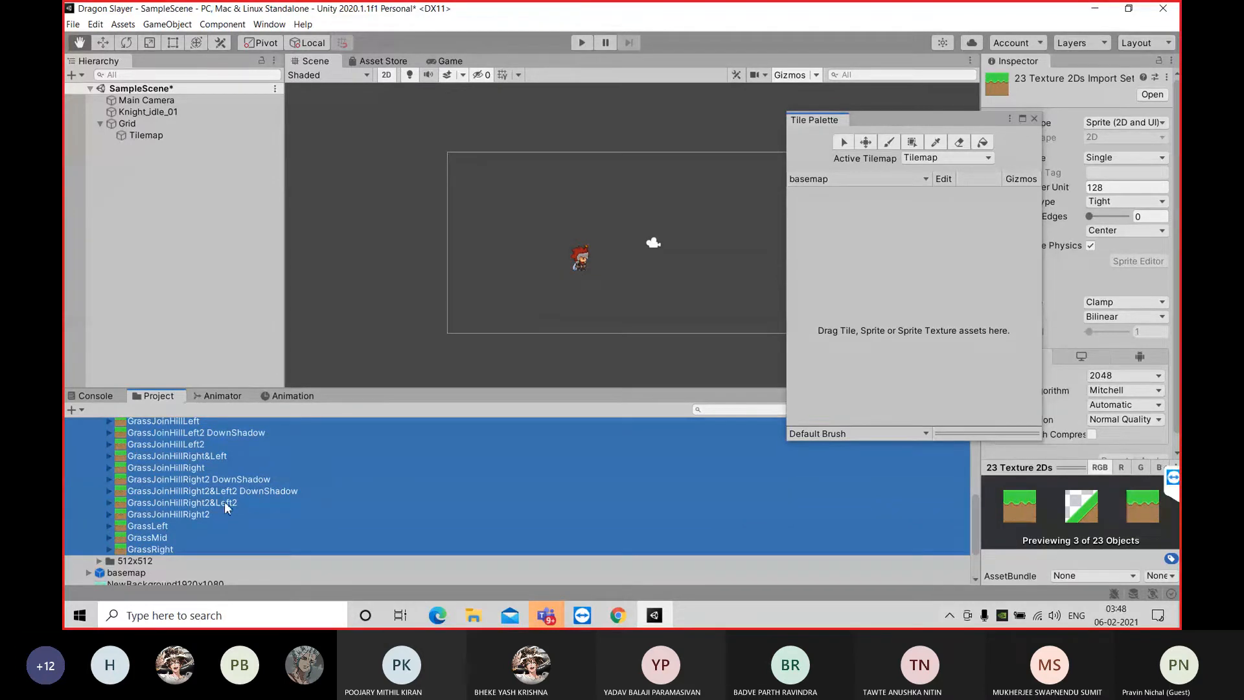
drag(223, 510, 926, 285)
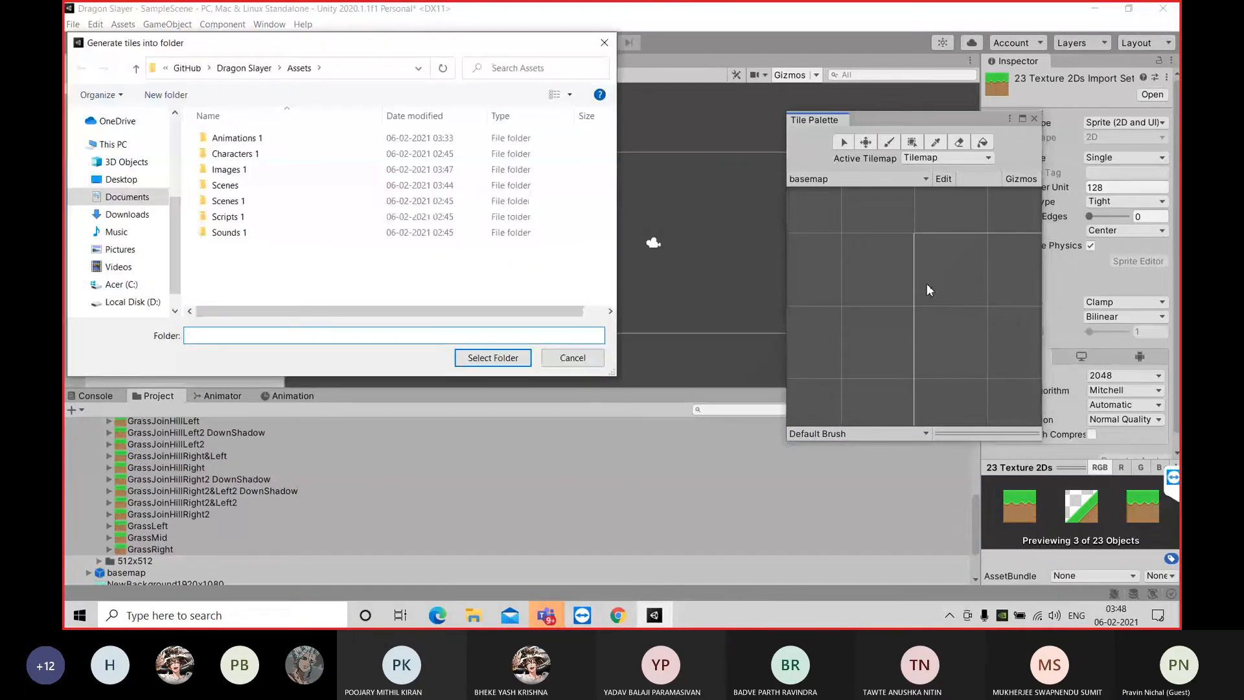
drag(379, 46, 481, 48)
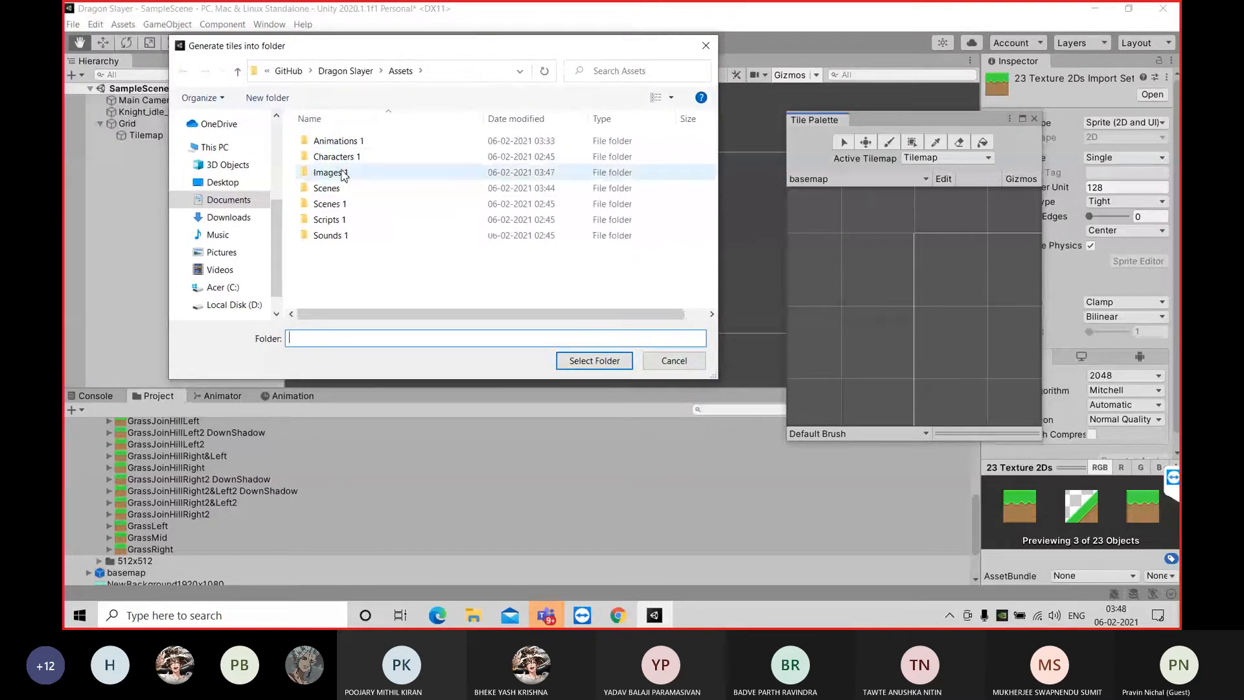
double_click(354, 173)
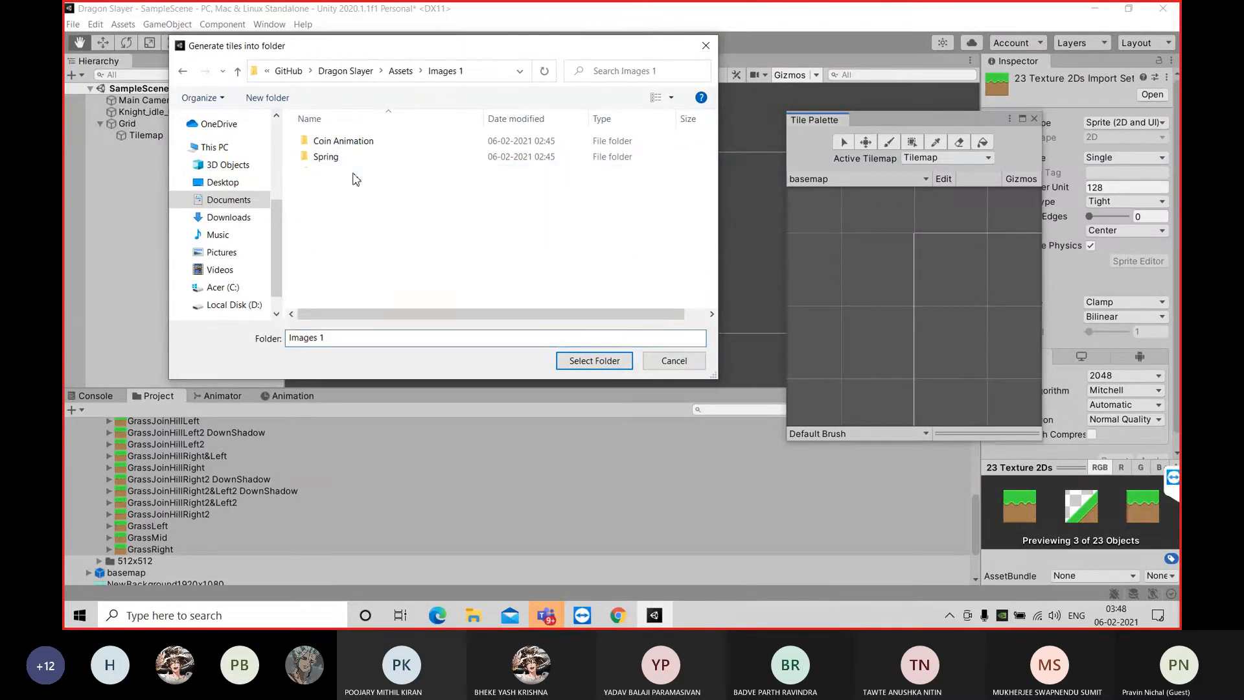
Try to generate the grass tiles into a folder named basemaptilepalette inside Images 1
click(348, 336)
drag(348, 336, 287, 339)
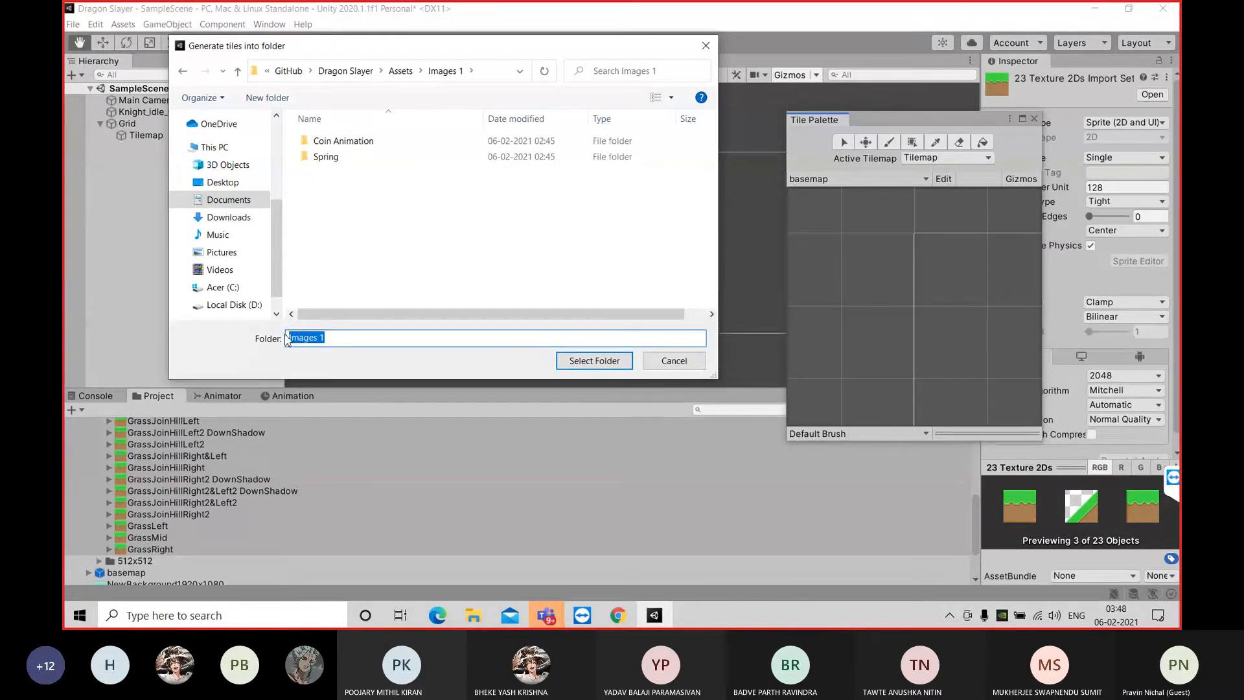
text(base)
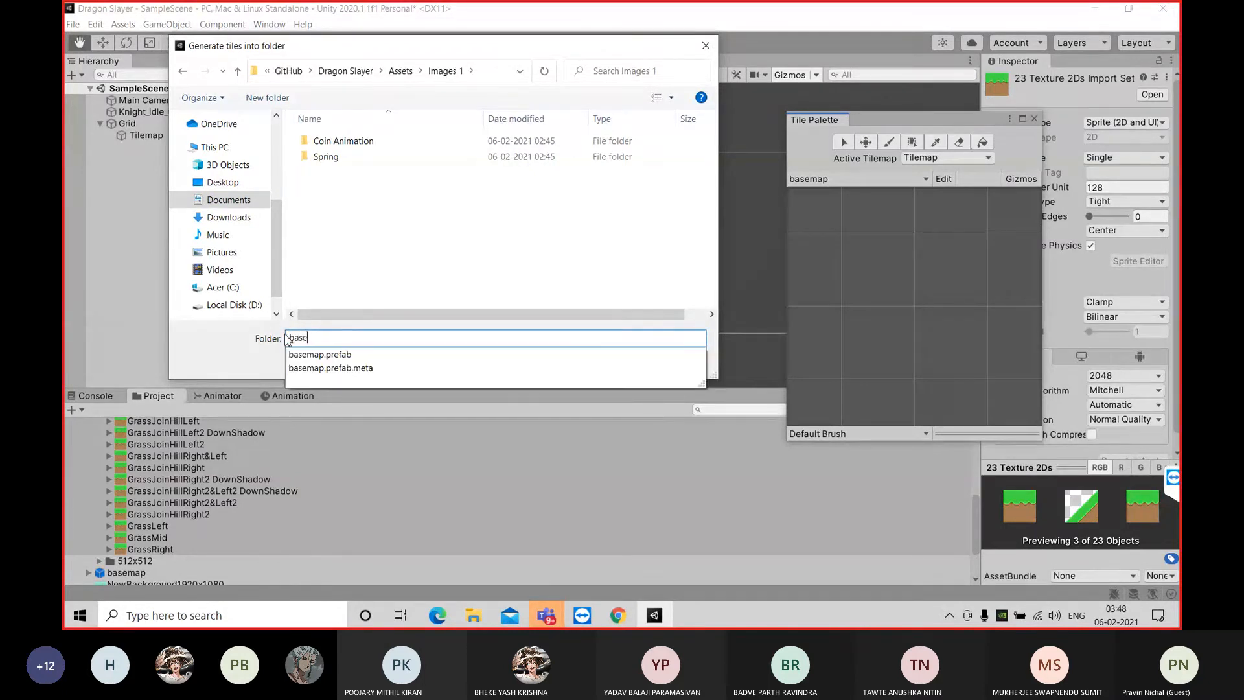
text(mapsp)
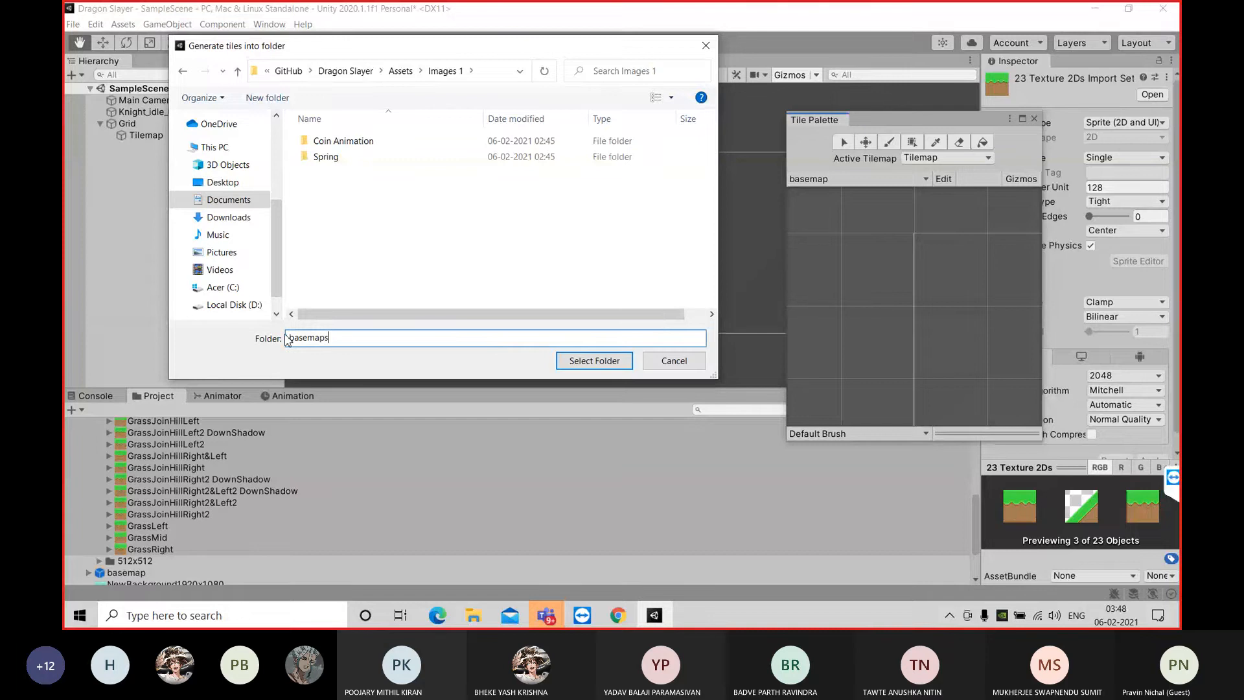
key(BackSpace)
key(BackSpace)
text(tilepalette)
click(571, 363)
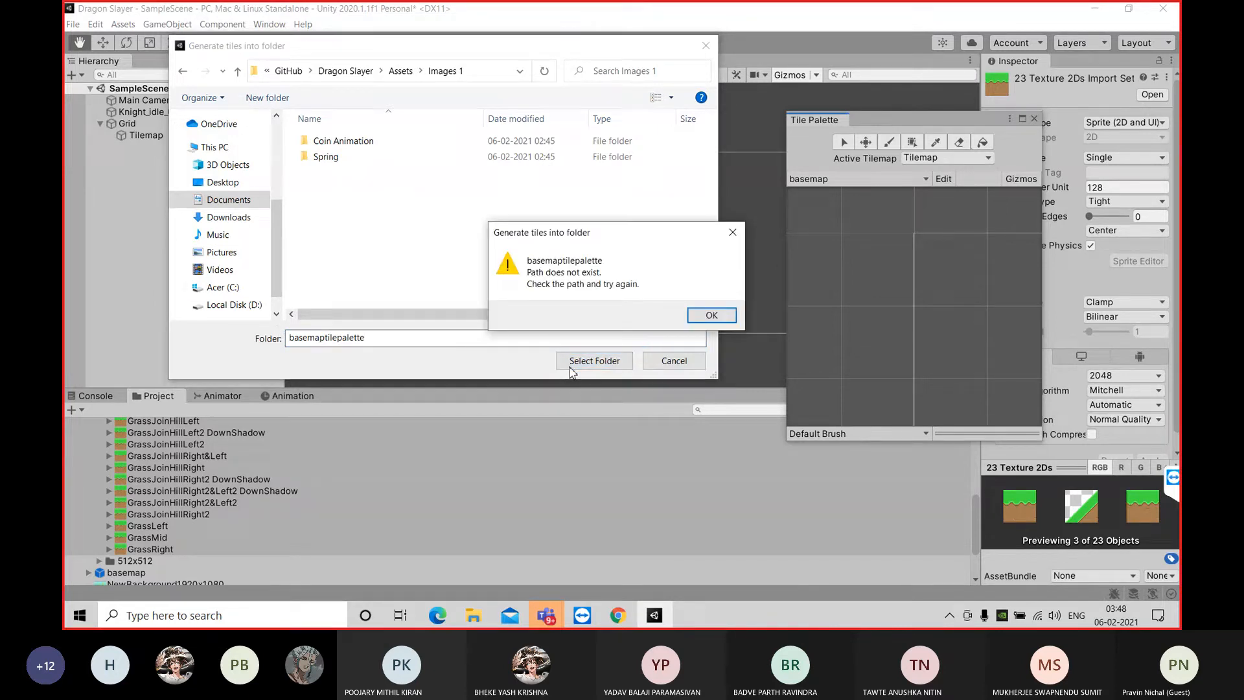
click(702, 322)
Try basema as the destination folder name for the tiles, and cancel the tile generation
click(401, 332)
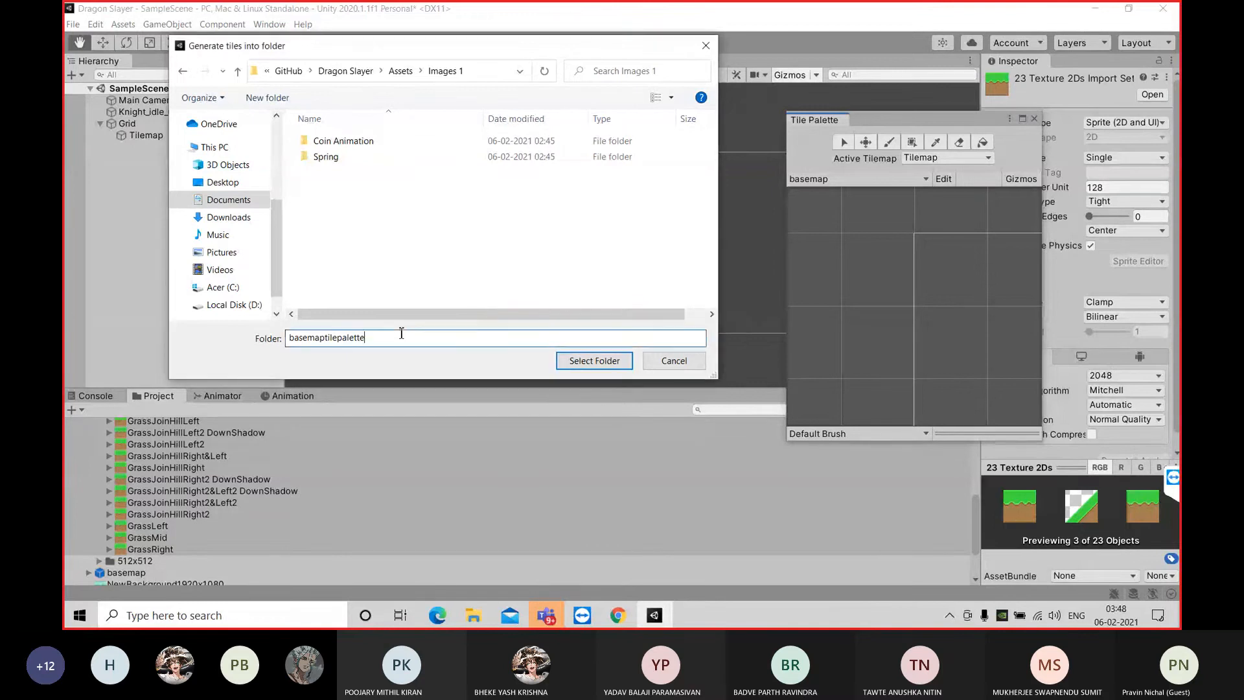
key(BackSpace)
key(BackSpace)
key(BackSpace)
key(BackSpace)
key(BackSpace)
key(BackSpace)
key(BackSpace)
key(BackSpace)
key(BackSpace)
key(BackSpace)
key(BackSpace)
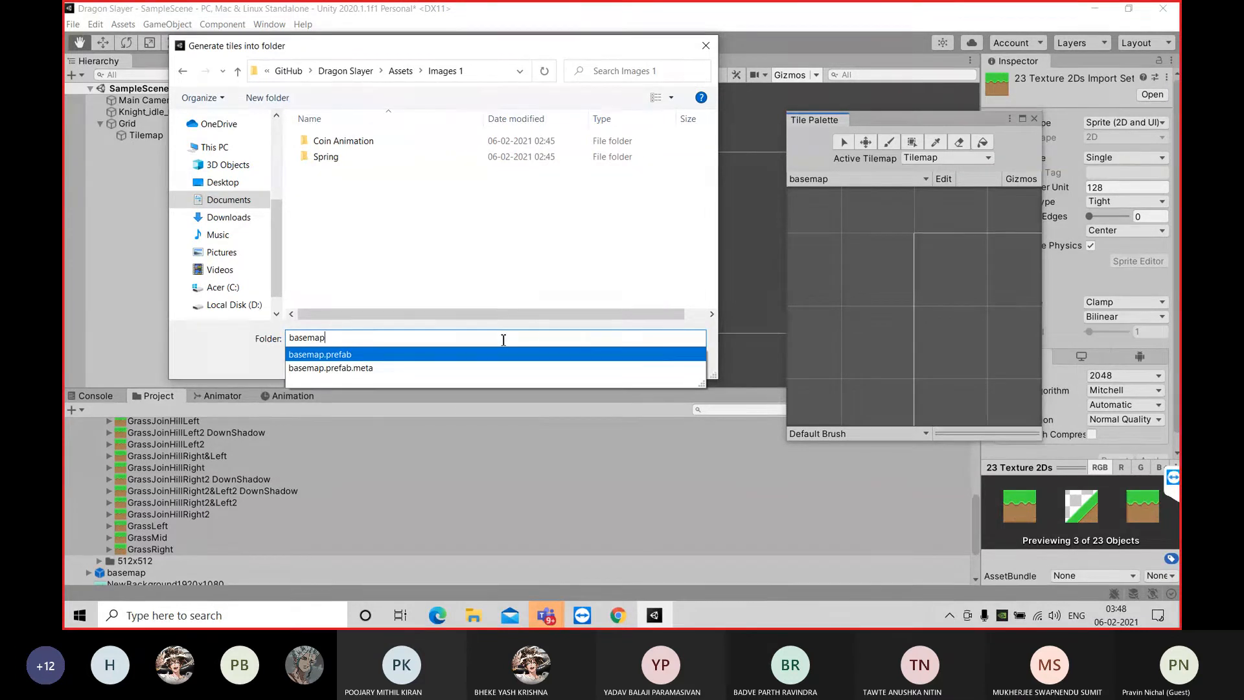
key(BackSpace)
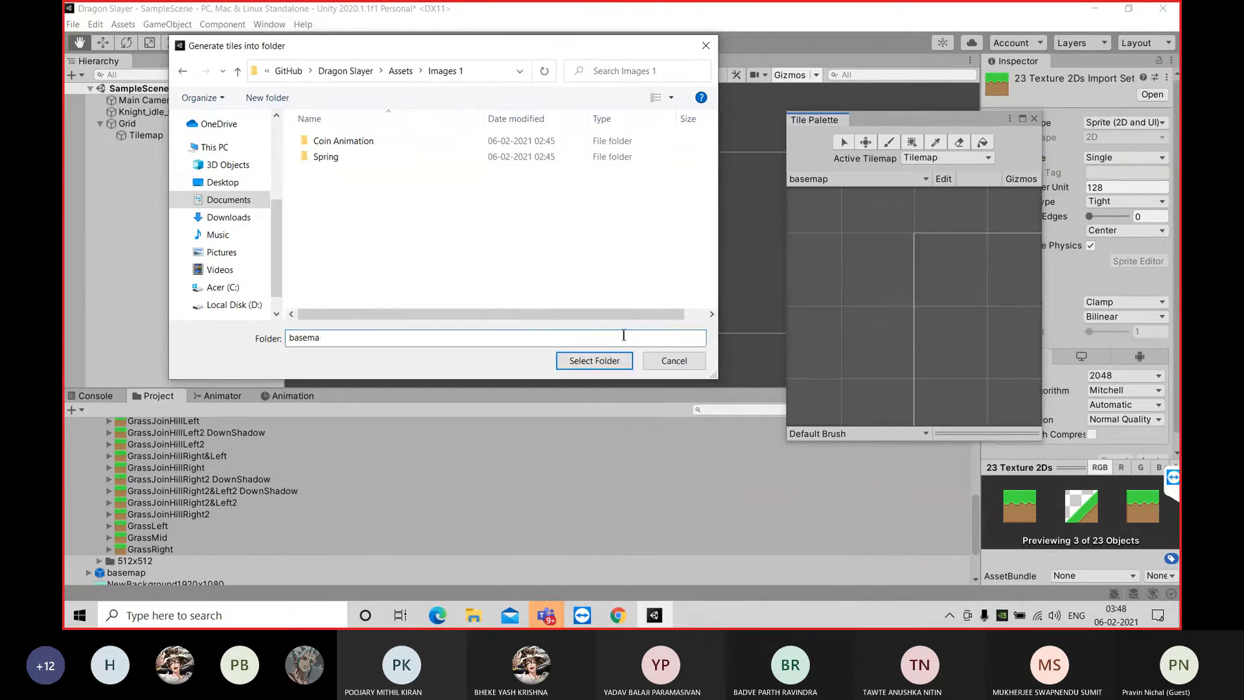
click(594, 361)
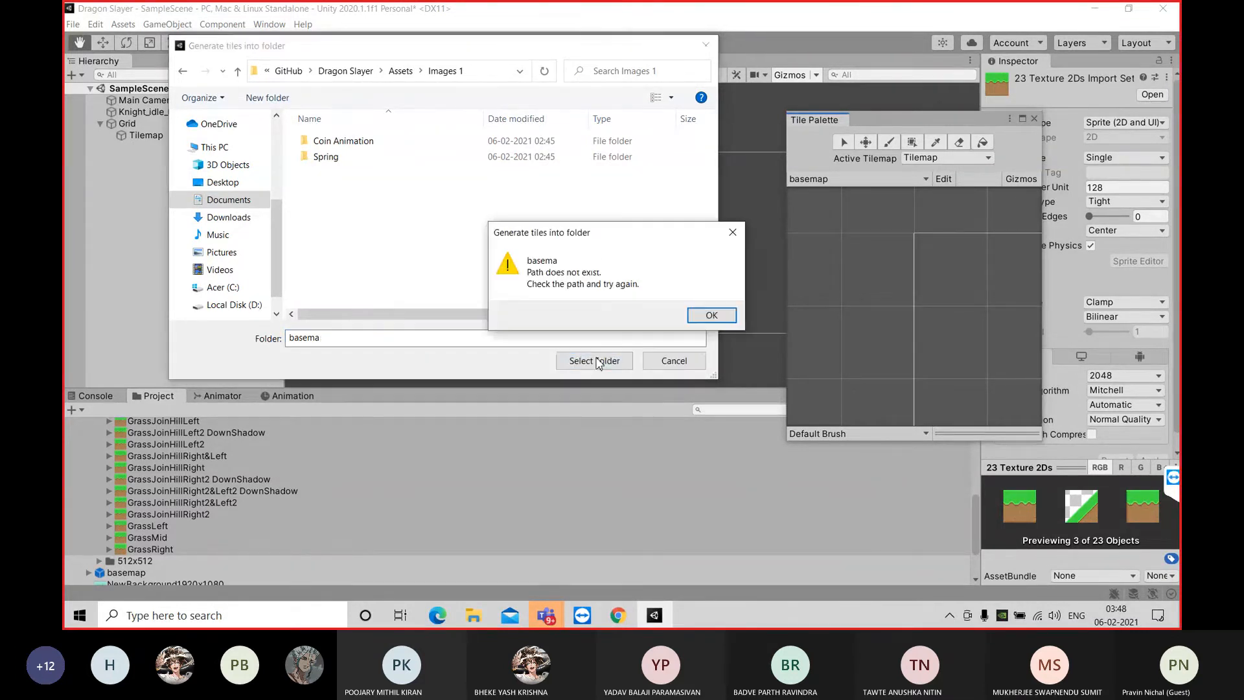
click(700, 319)
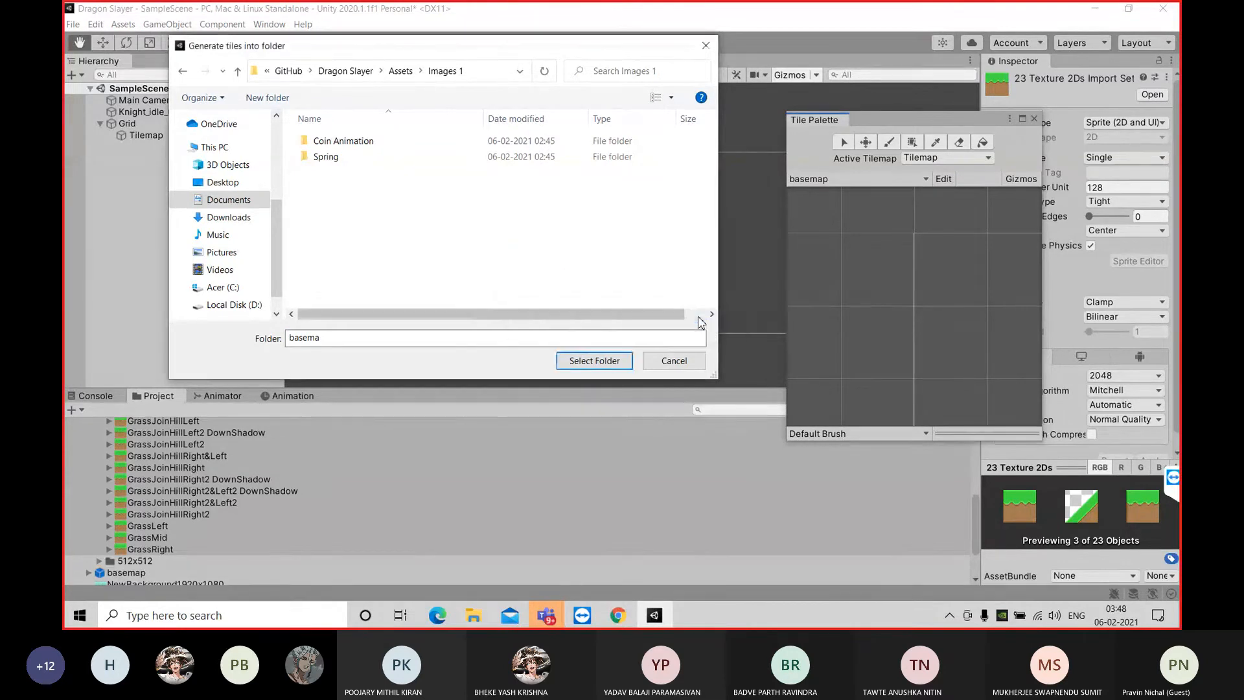
click(685, 362)
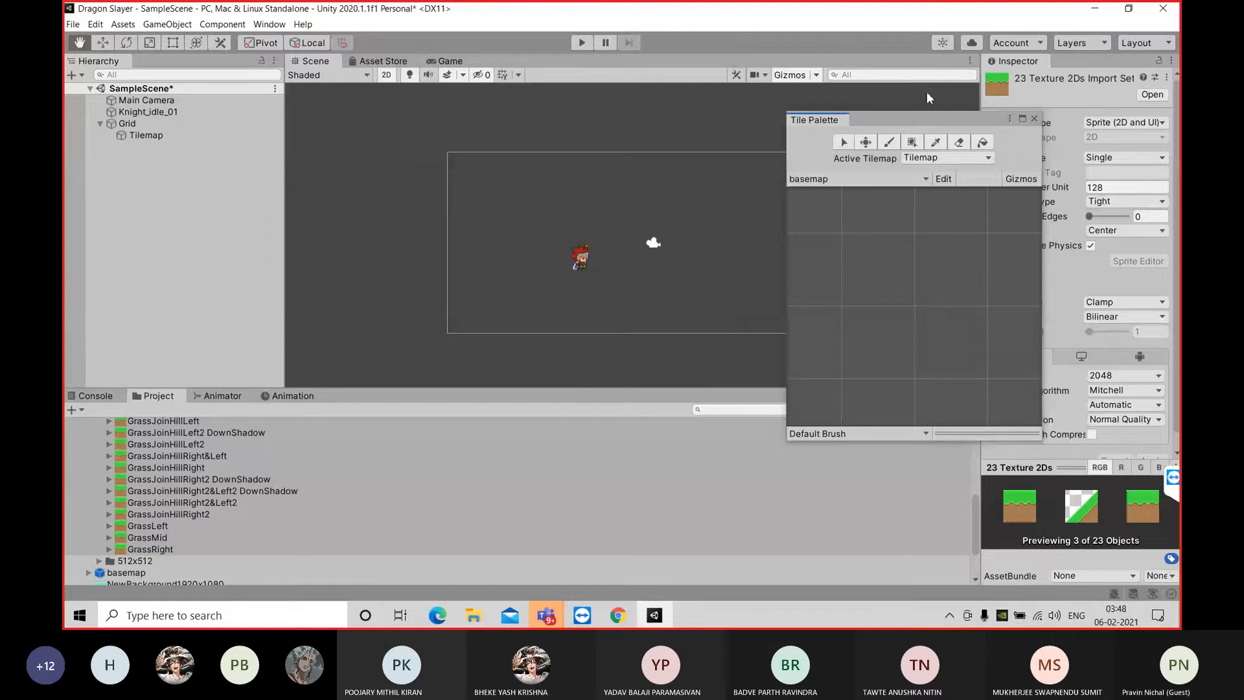
Add the selected grass textures to the basemap palette, generating their tiles into Images 1 > Spring > 256x256
drag(180, 541, 897, 292)
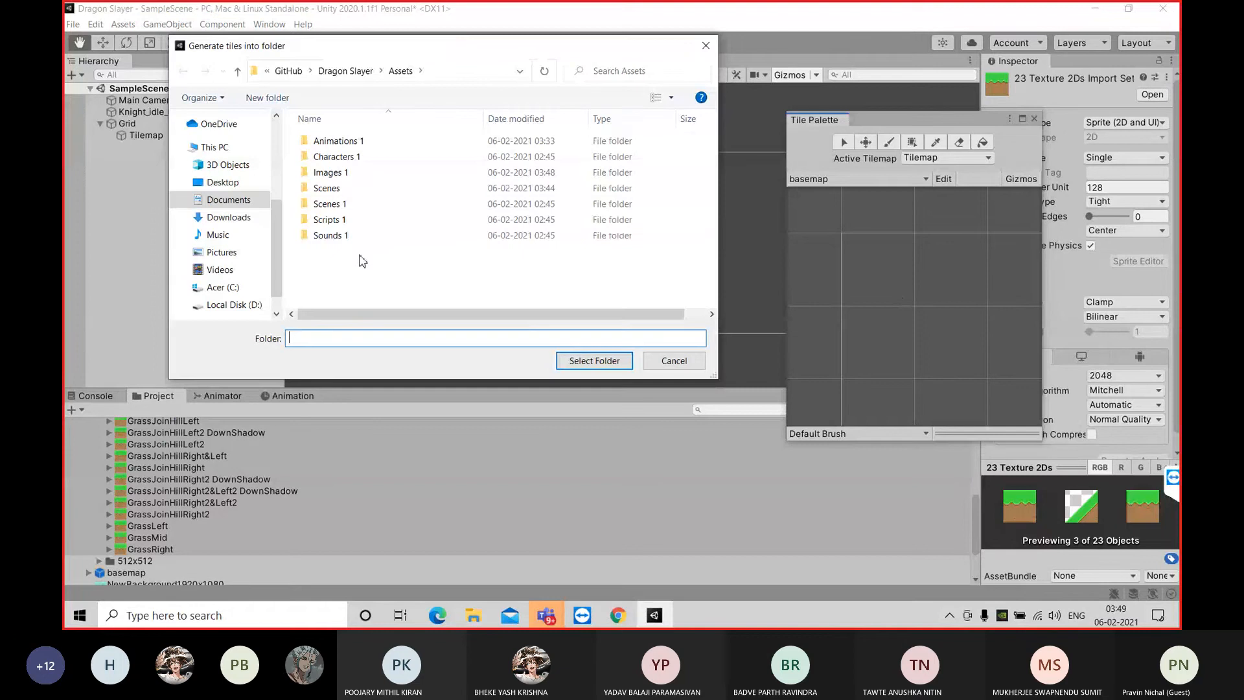
double_click(373, 173)
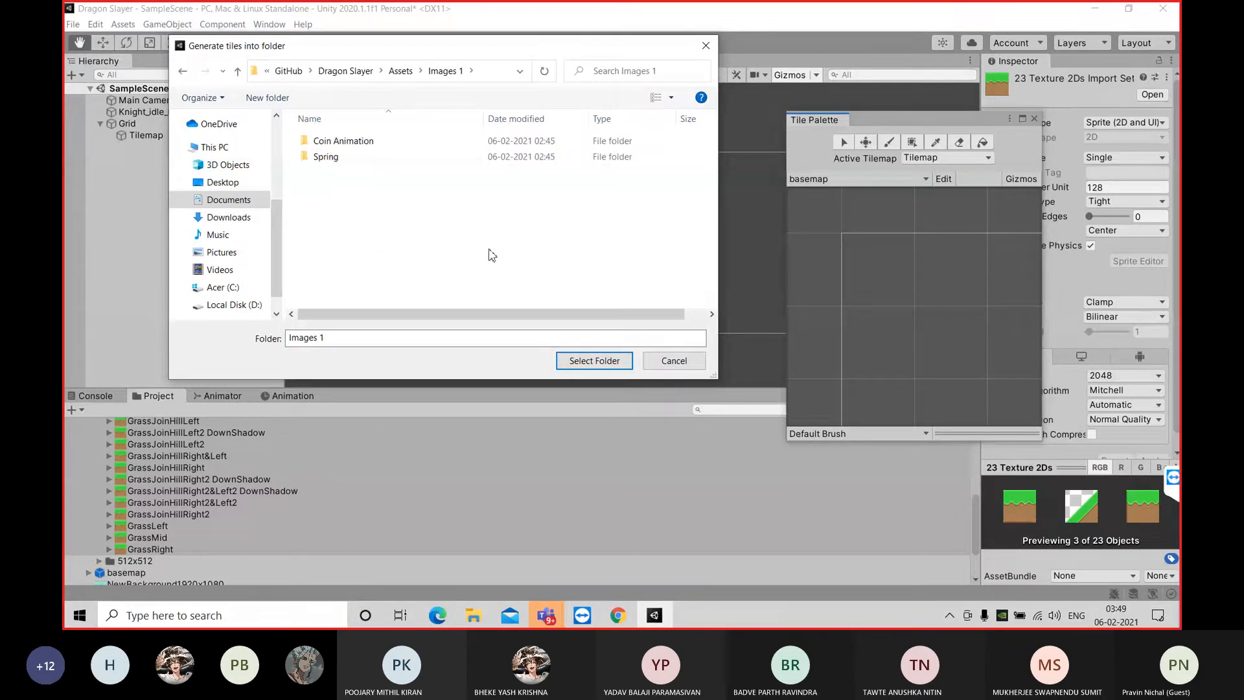
double_click(365, 165)
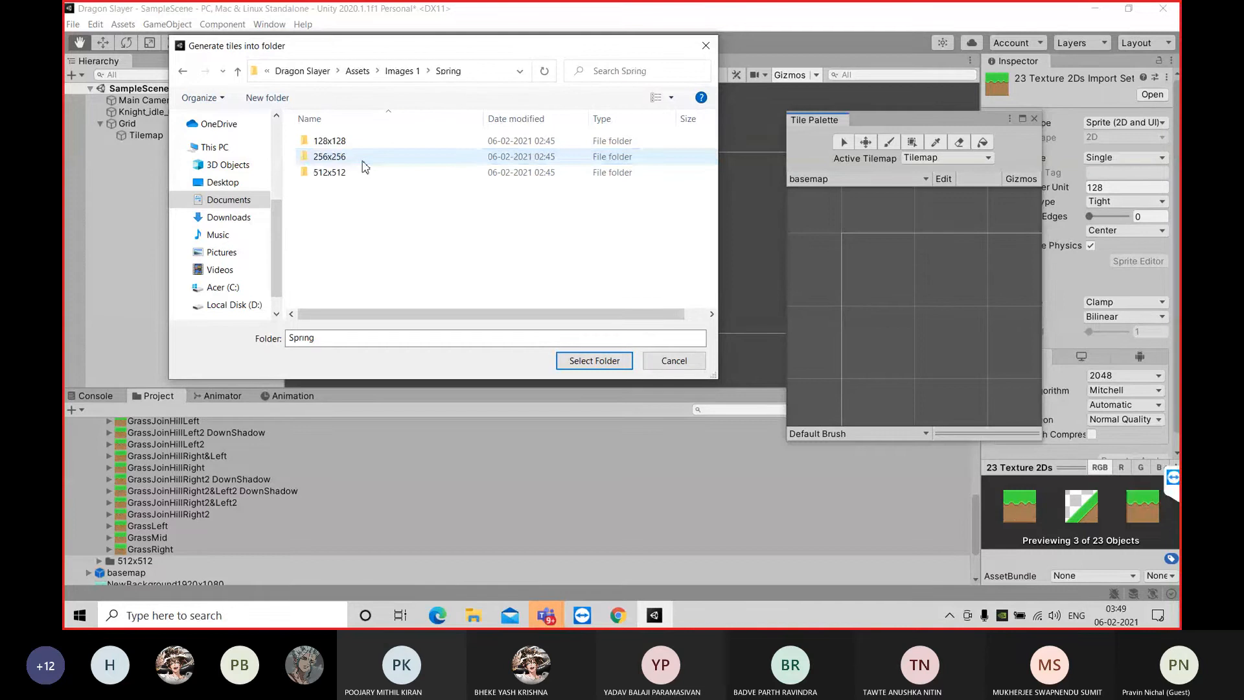
double_click(366, 167)
click(605, 361)
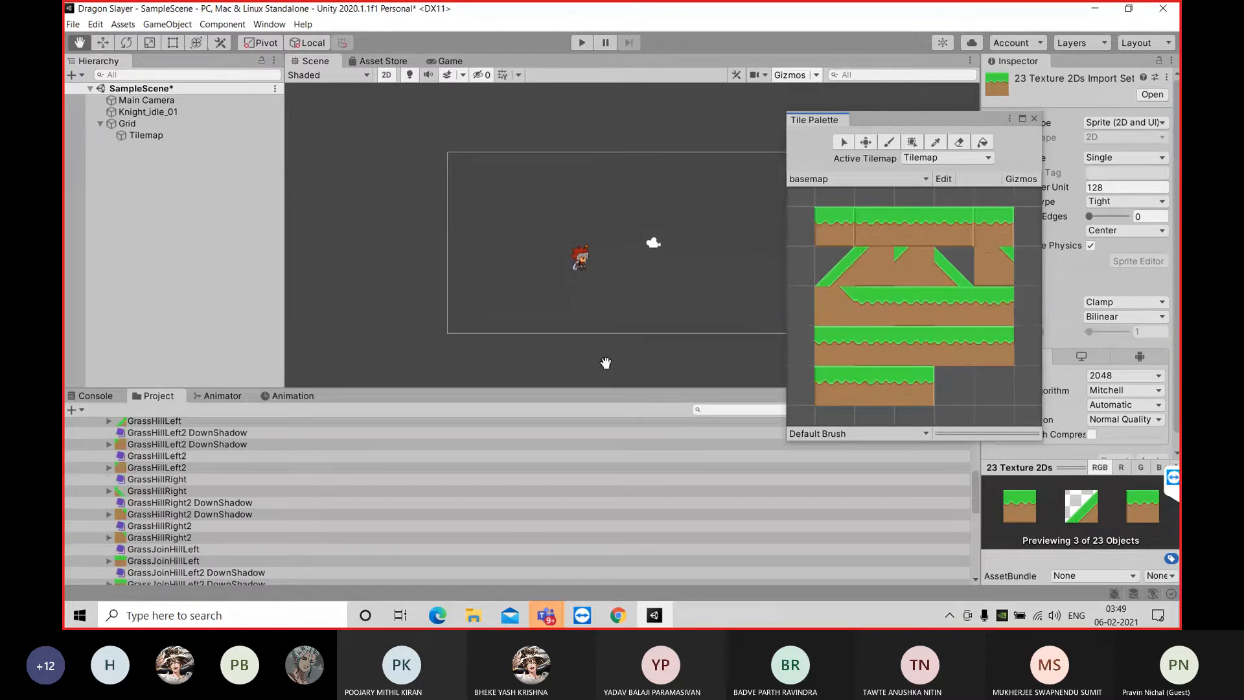
scroll(347, 466, up, 4)
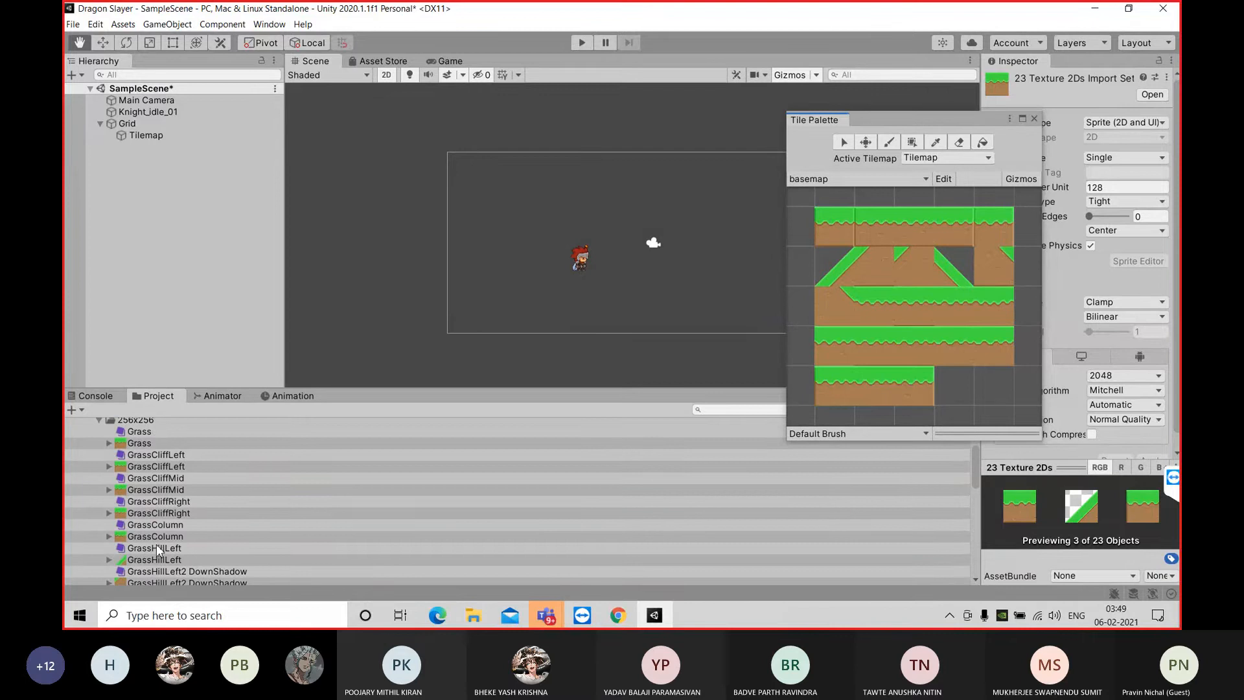
scroll(211, 438, up, 3)
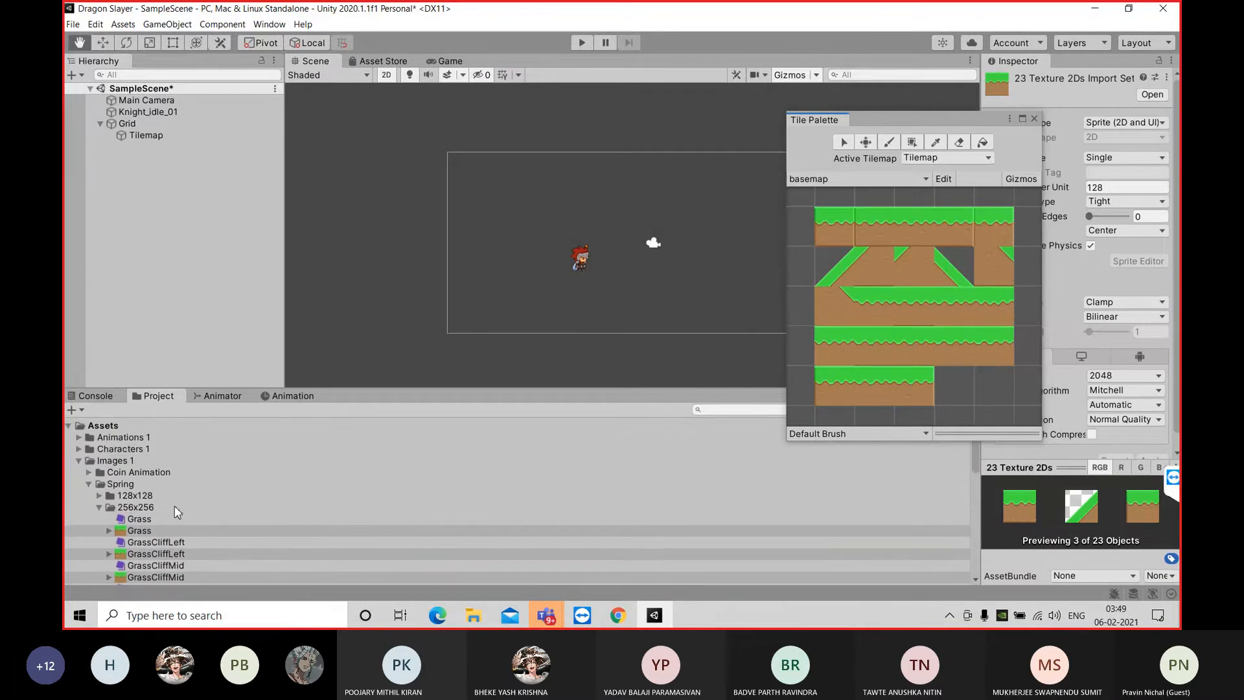
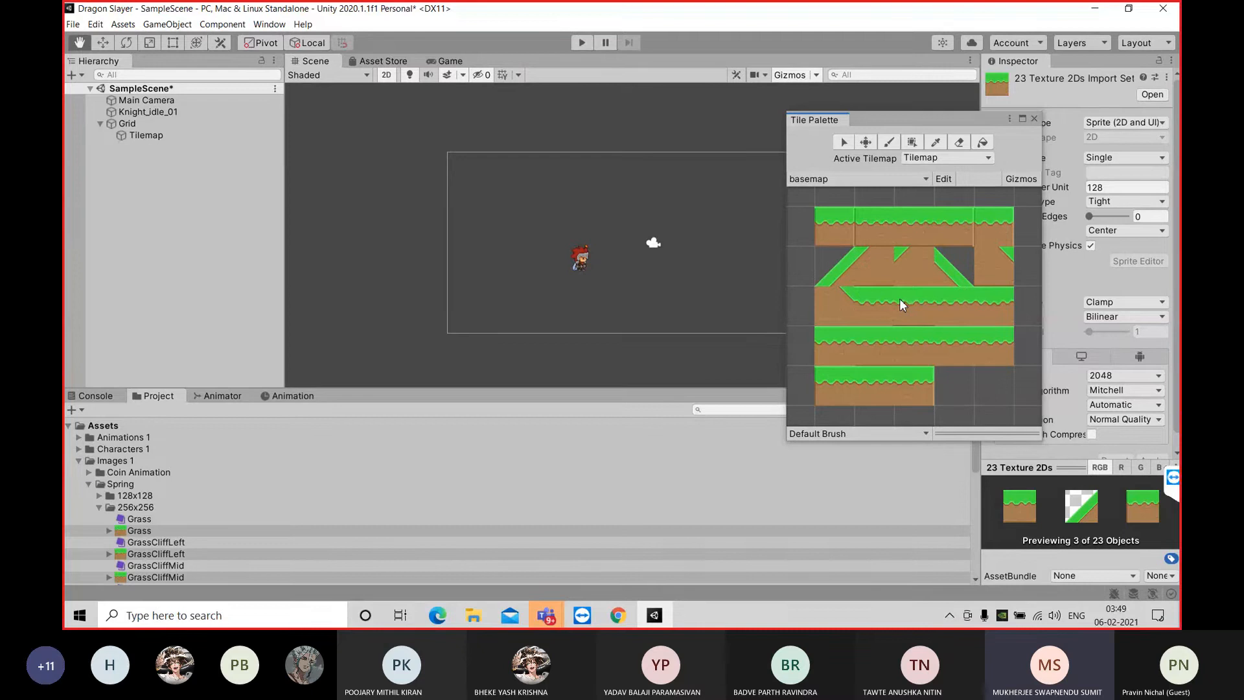
Select the Tilemap, then resize the Tile Palette window to show all grass tiles and move it clear of the camera frame
click(170, 134)
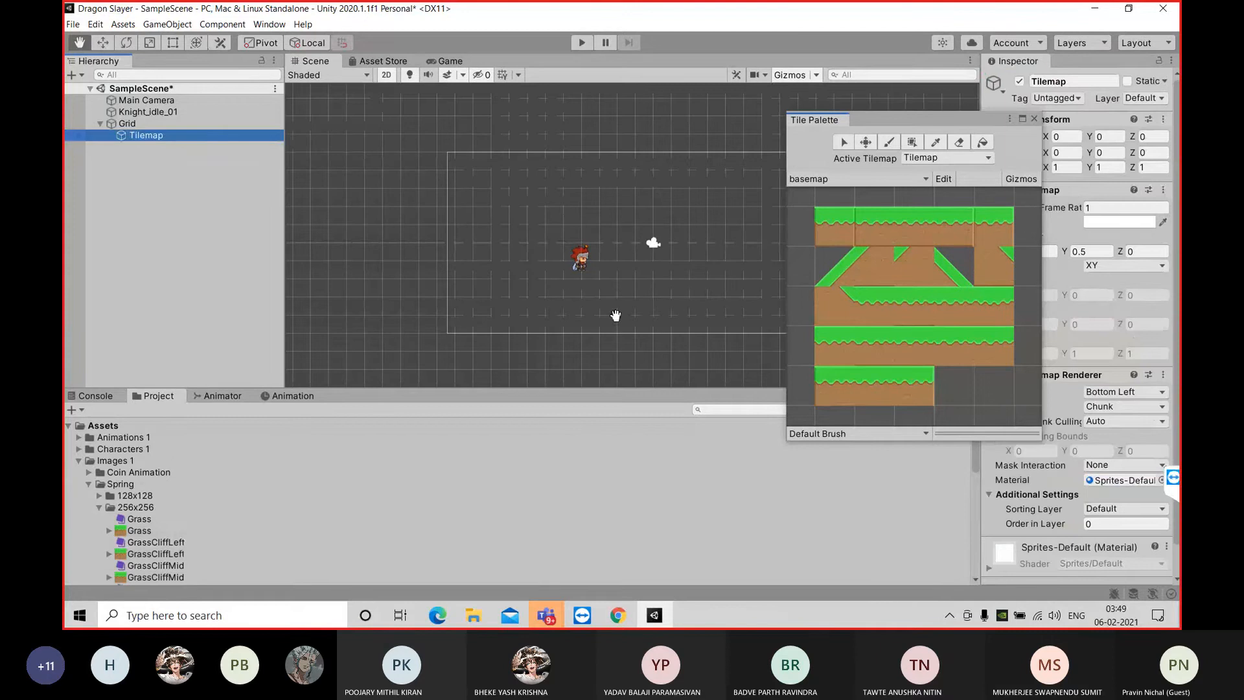
click(895, 115)
drag(844, 125, 787, 110)
drag(304, 67, 430, 145)
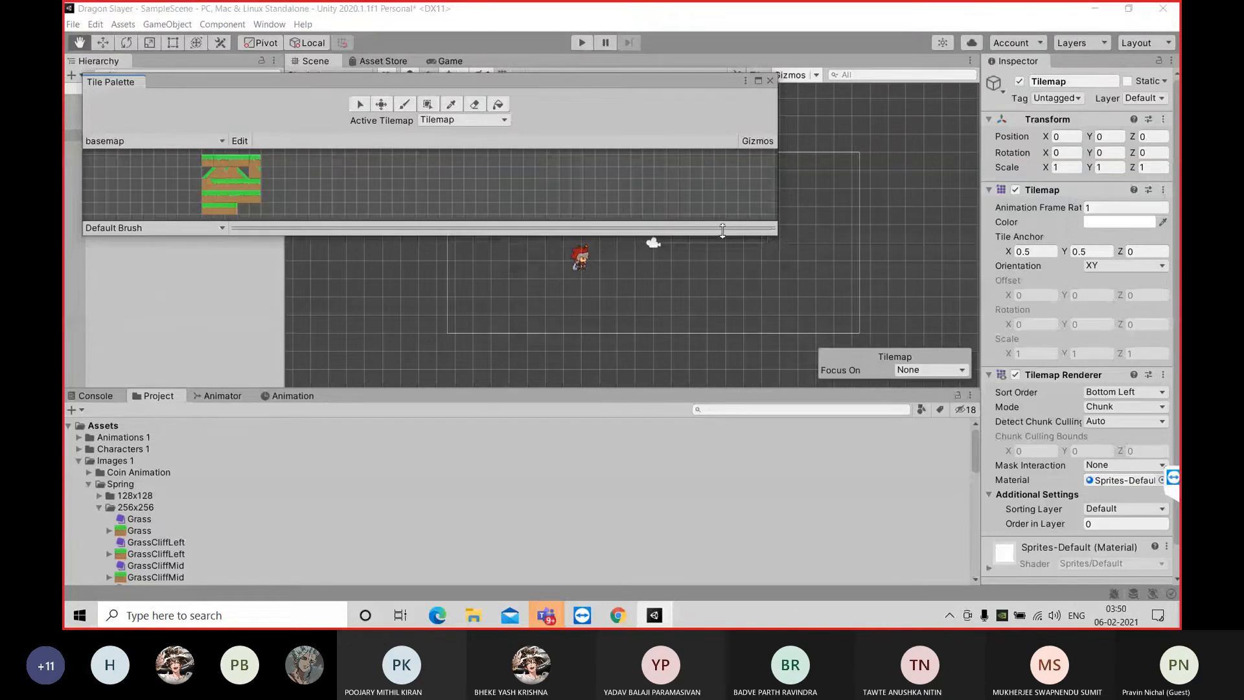
drag(780, 192, 147, 348)
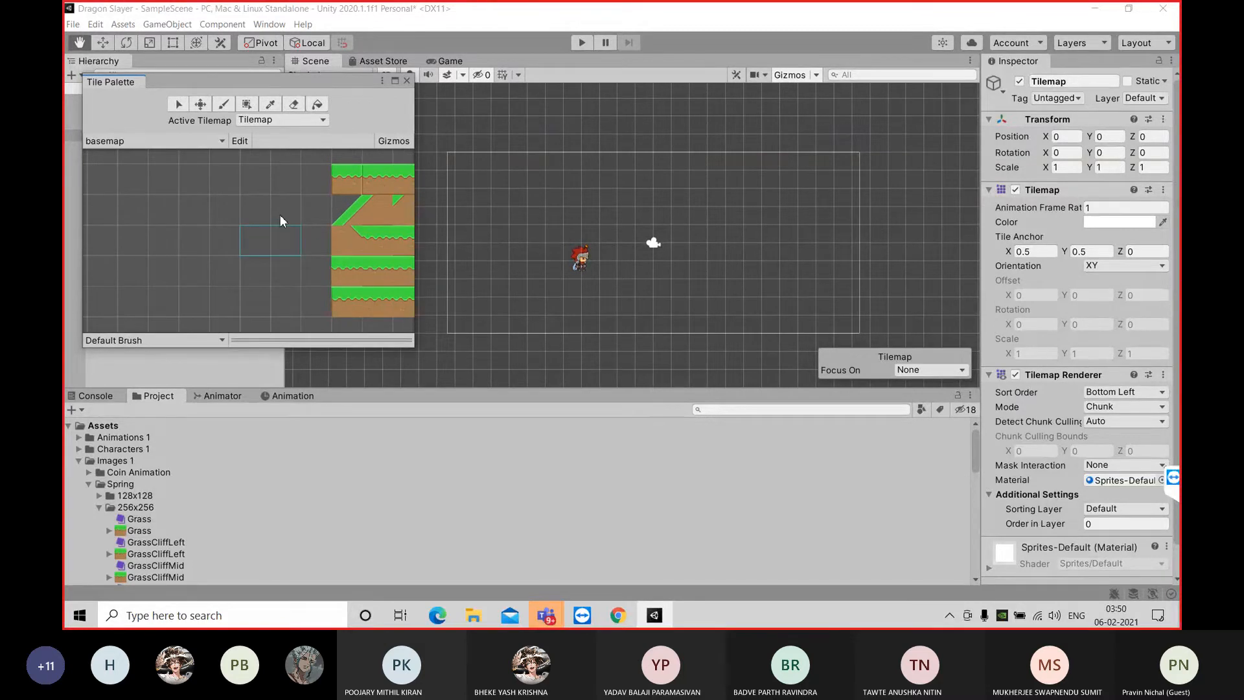
click(317, 175)
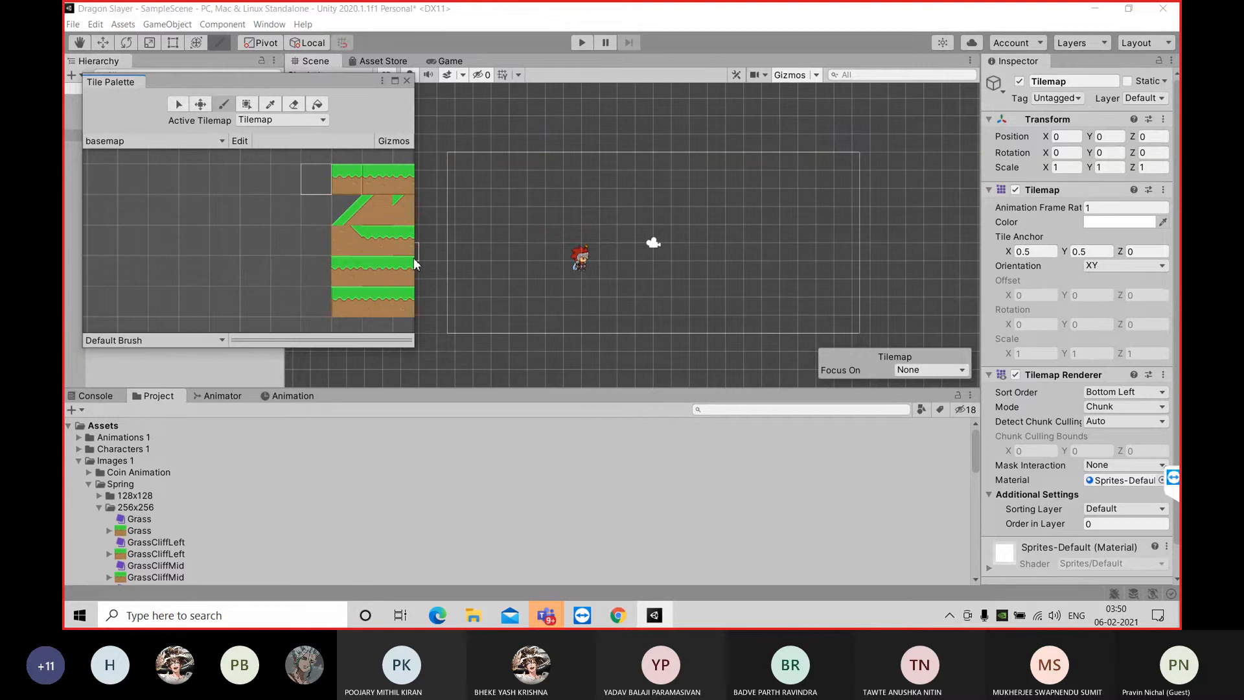
click(203, 242)
drag(414, 120, 573, 119)
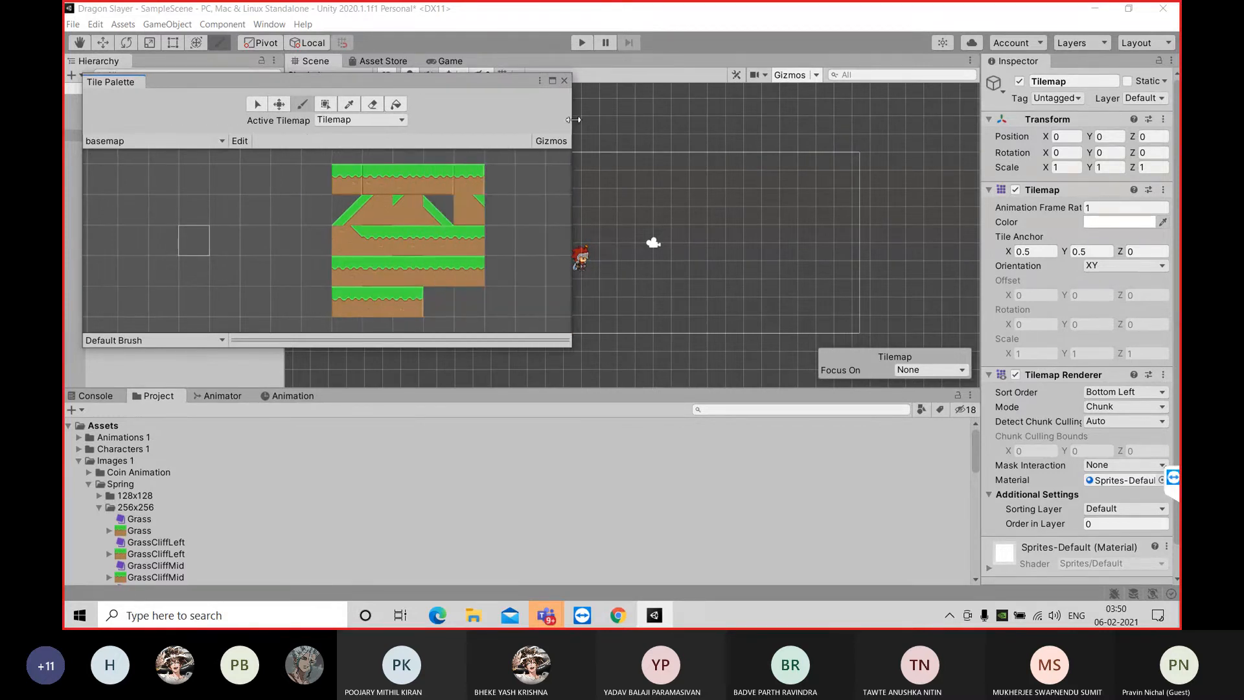
drag(83, 230, 148, 249)
drag(405, 83, 813, 367)
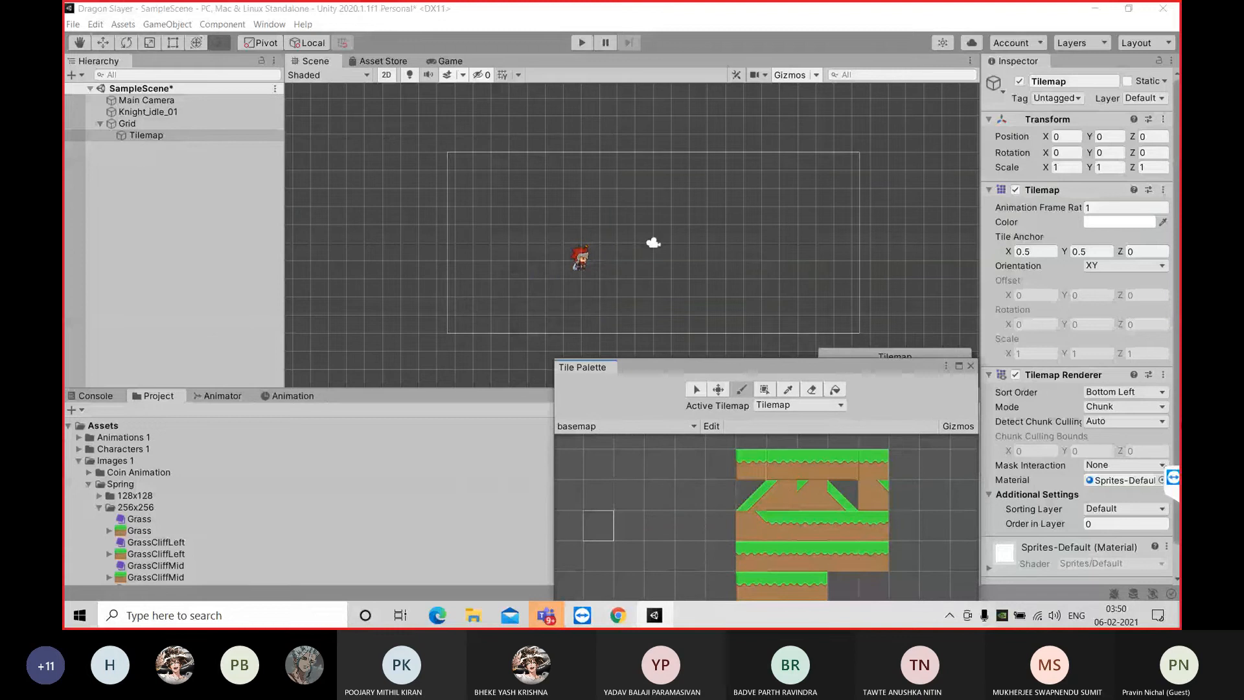
Choose the third grass tile in the top row of the basemap palette and try painting it near the knight
drag(1176, 329, 1176, 360)
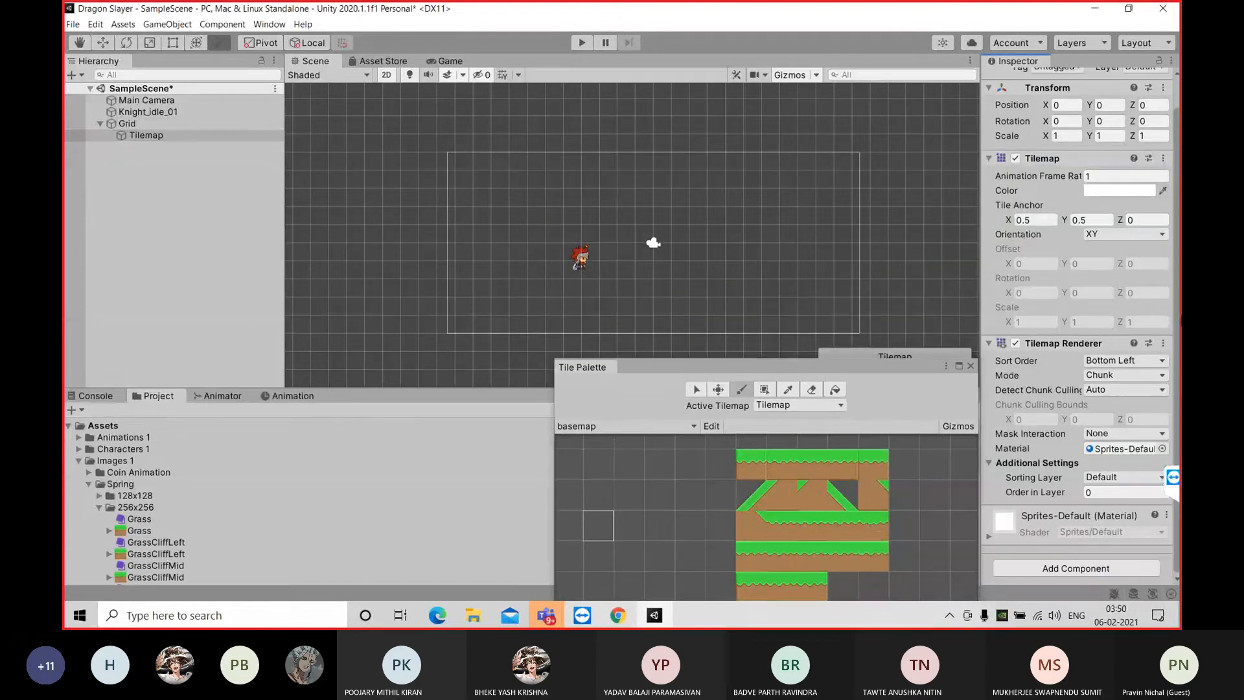
drag(1178, 318, 1179, 223)
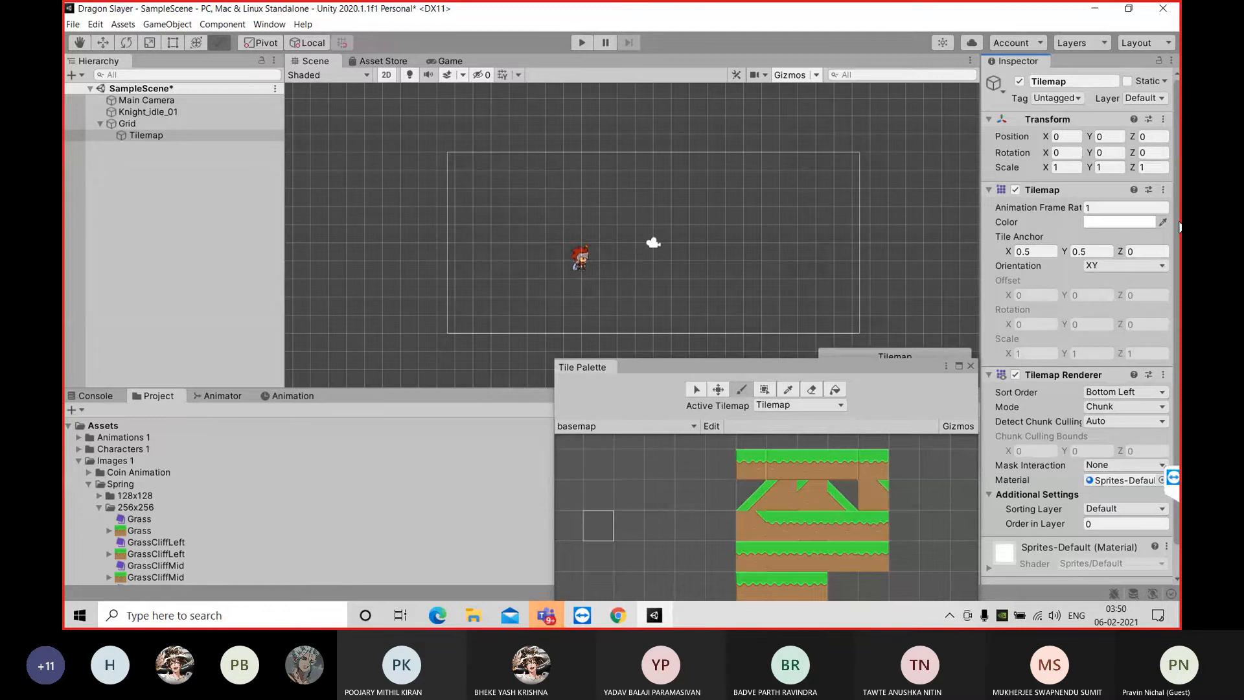
click(1070, 167)
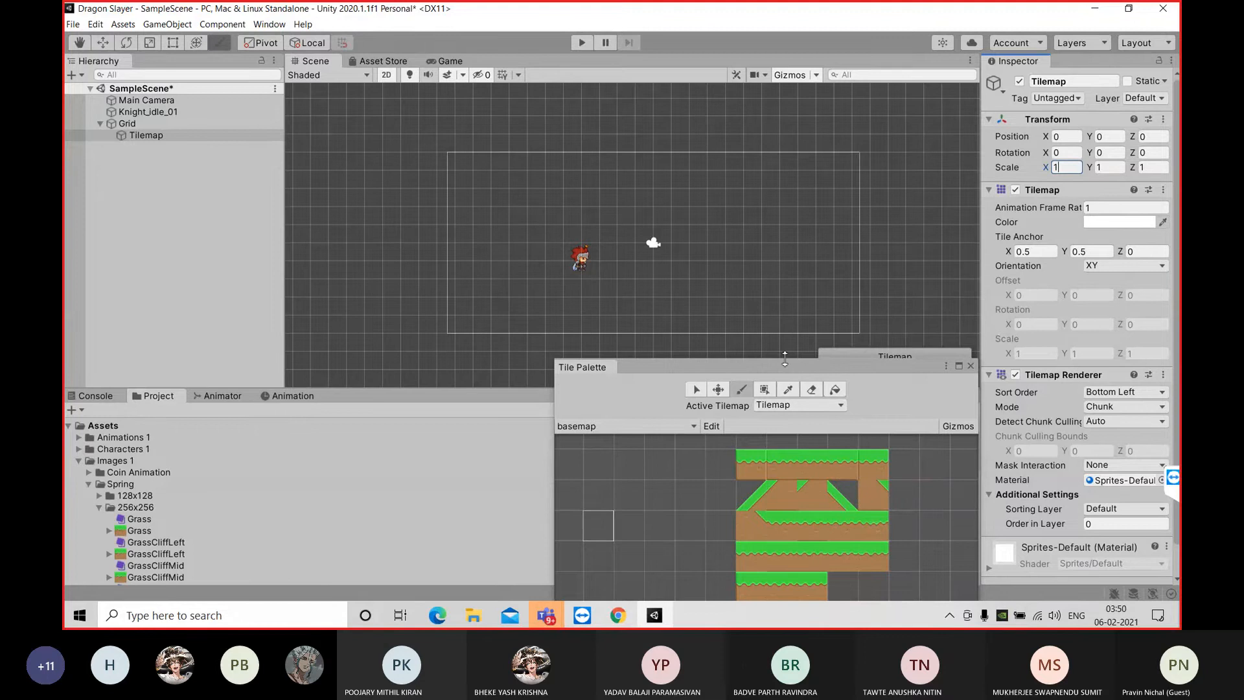
mouse_move(764, 367)
mouse_down()
mouse_move(760, 387)
mouse_move(744, 353)
mouse_move(721, 343)
mouse_move(744, 369)
mouse_up()
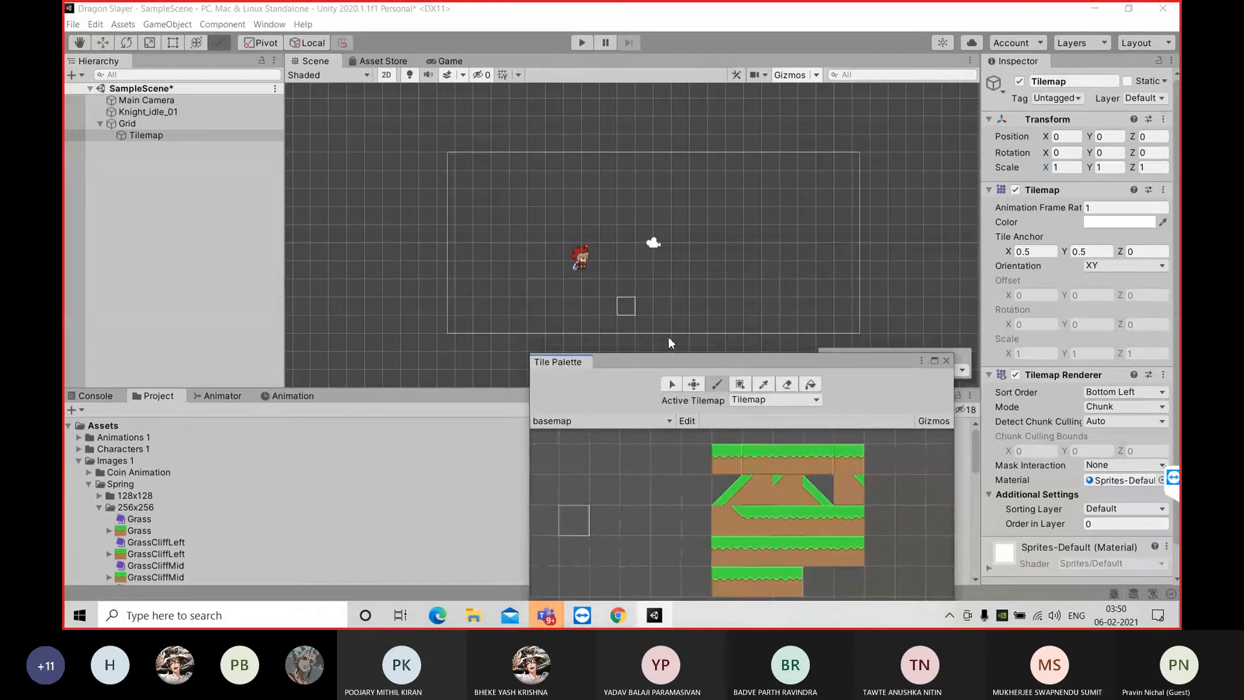
click(779, 457)
click(555, 289)
Set the Tilemap's scale to 1.28 in X and Y
click(1064, 168)
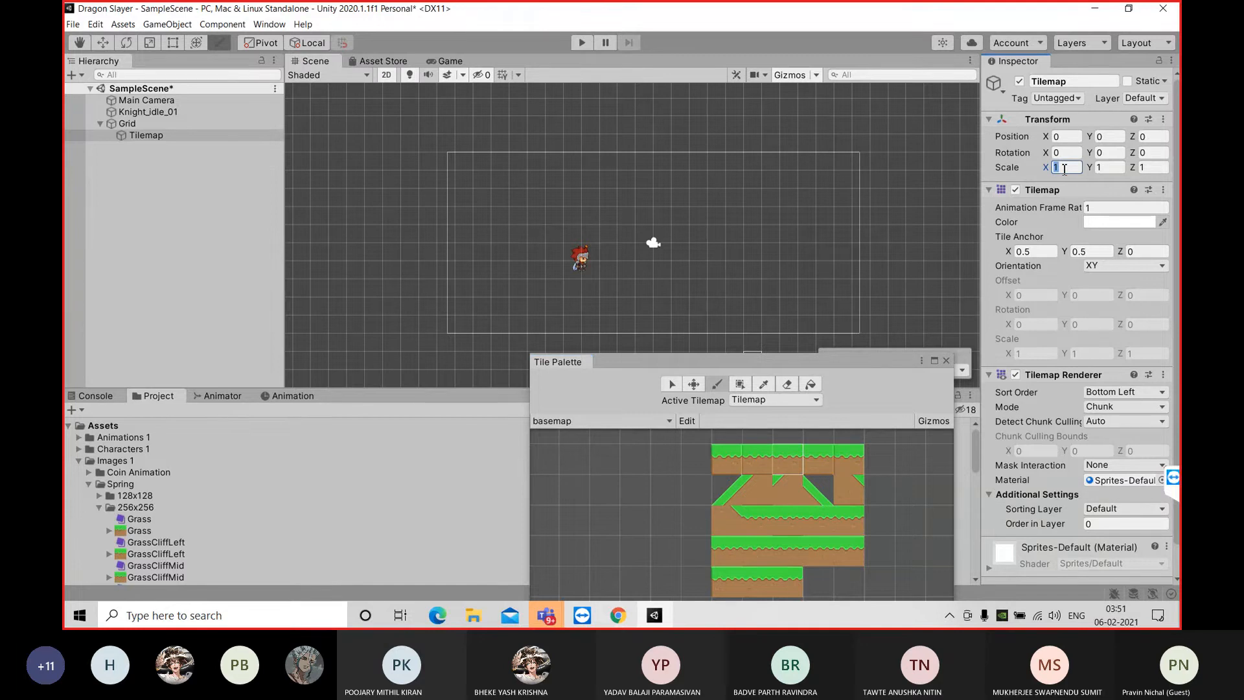
text(1.2)
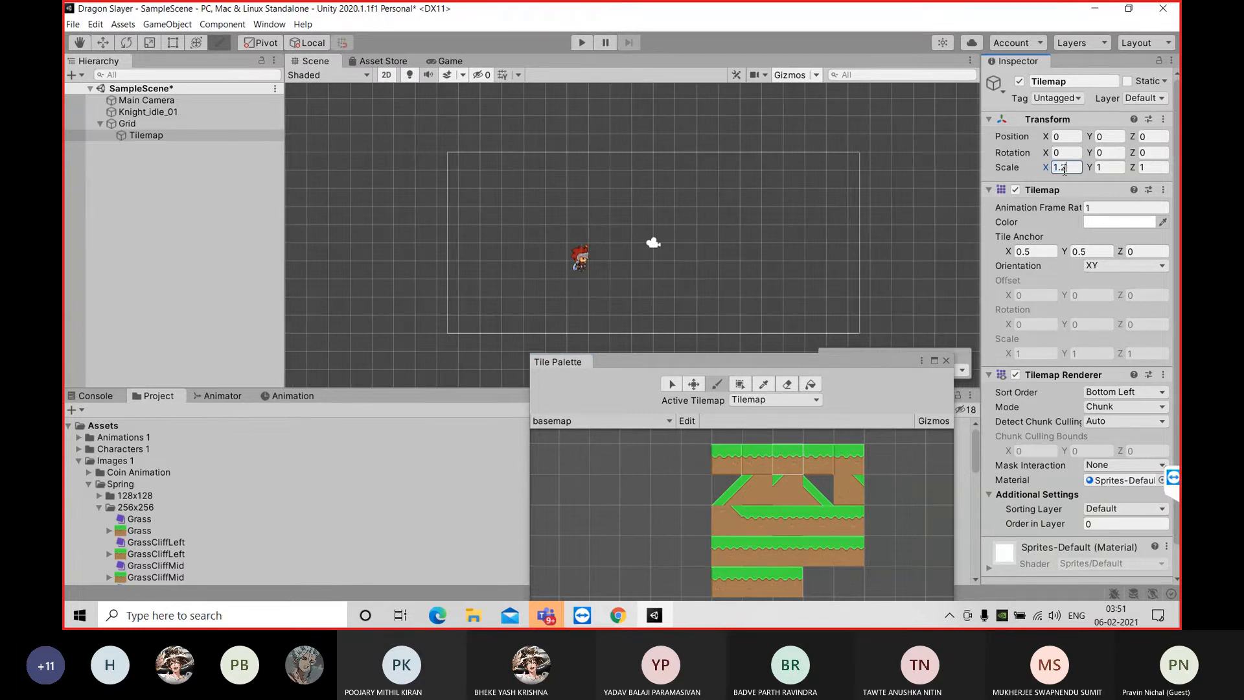
text(8)
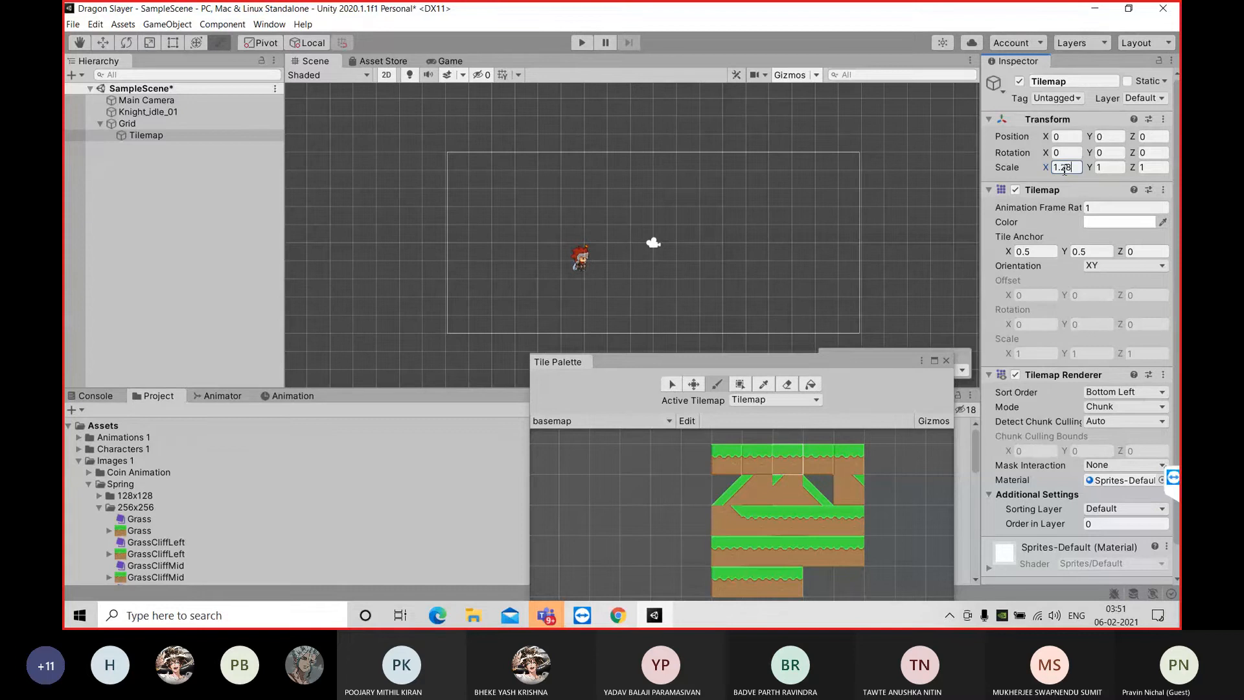
key(Tab)
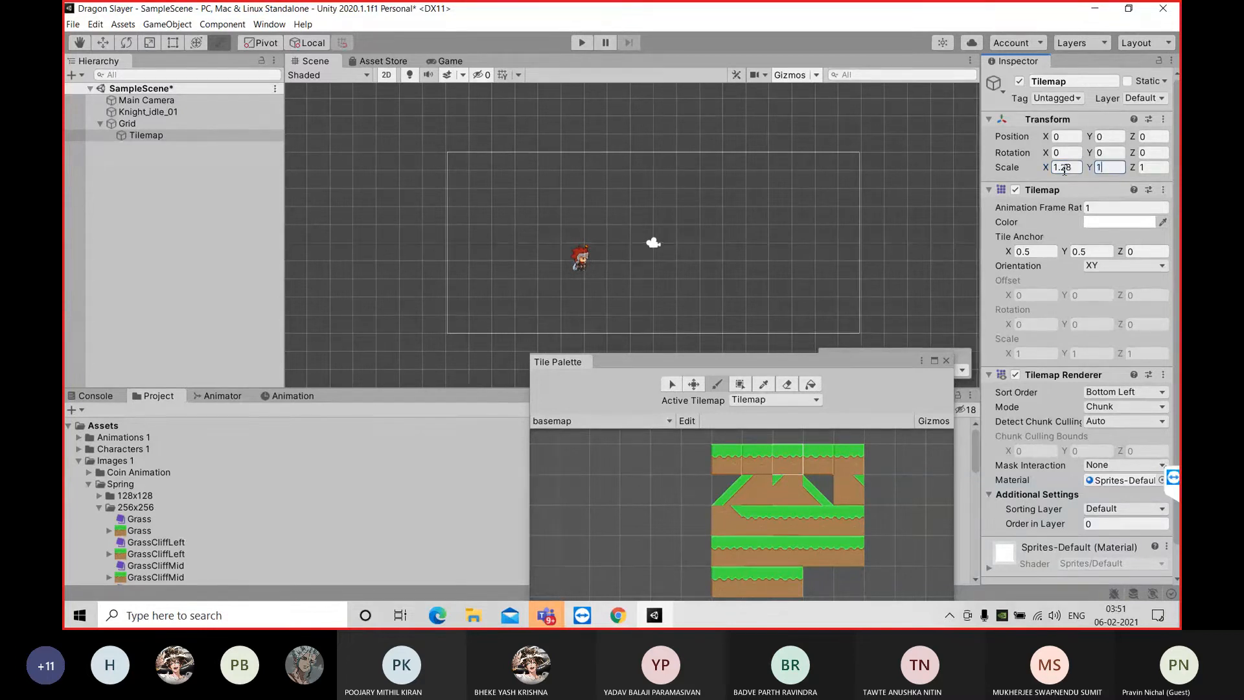
text(.28)
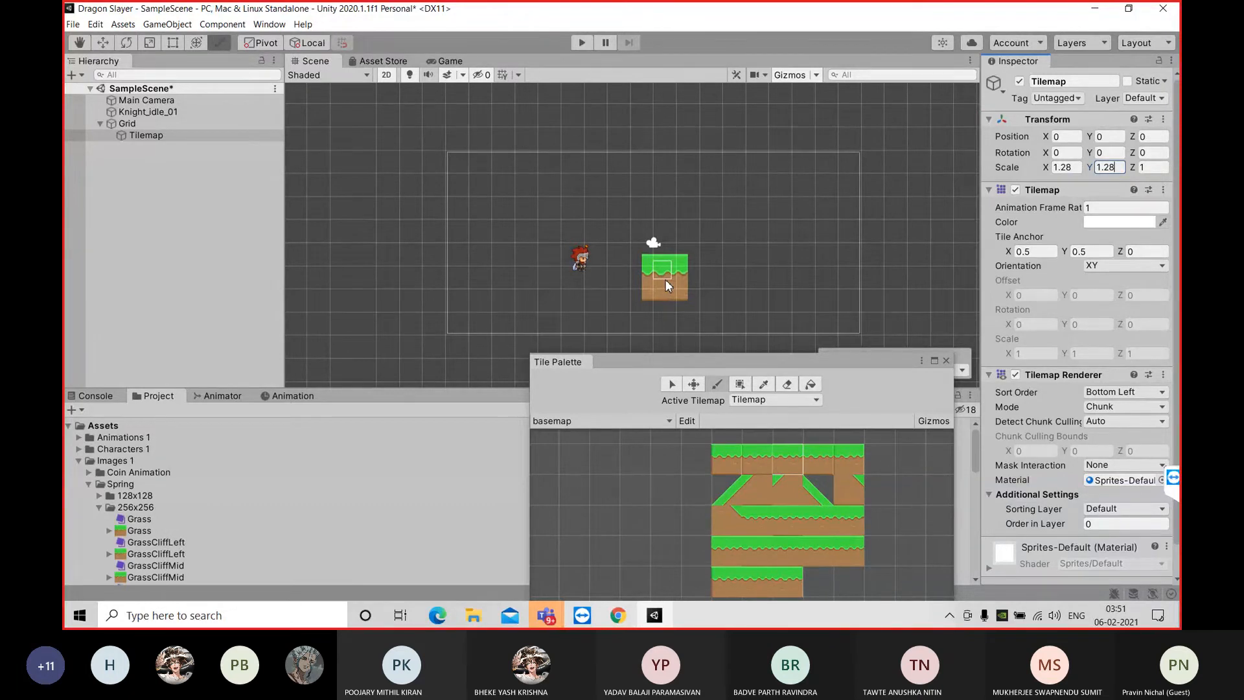
Expand the Tilemap's Sprites-Default material and look through its settings
scroll(1077, 392, down, 2)
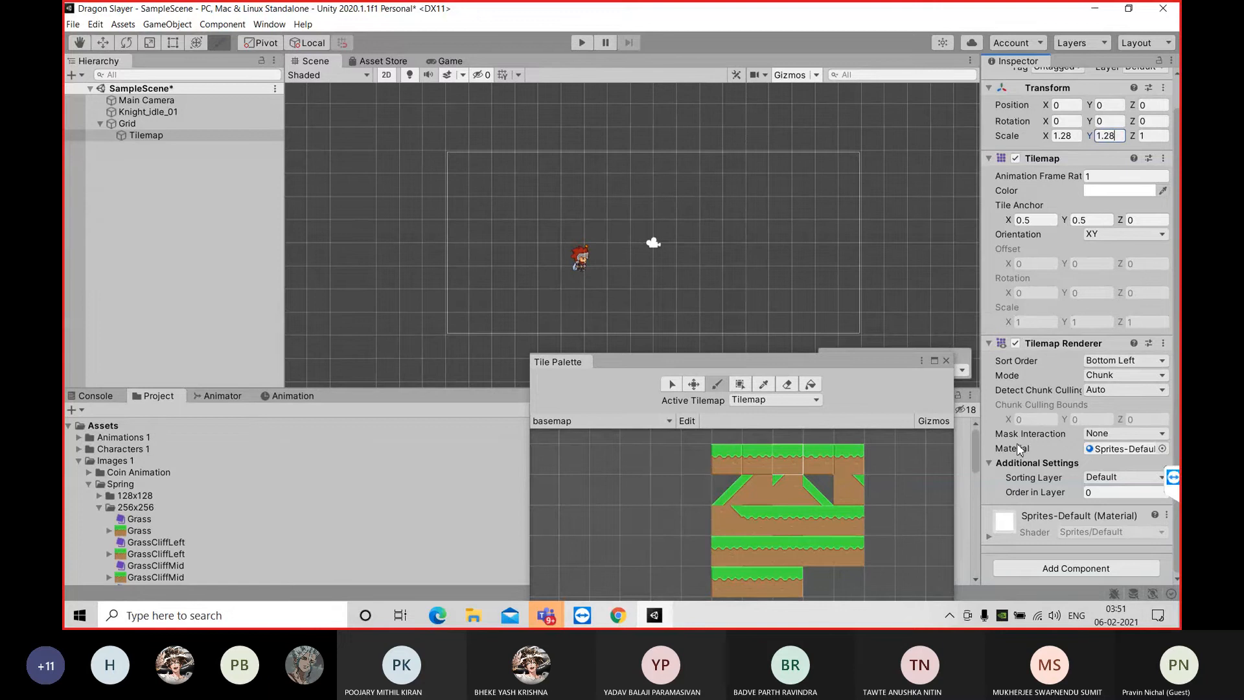
click(986, 538)
scroll(1026, 441, down, 4)
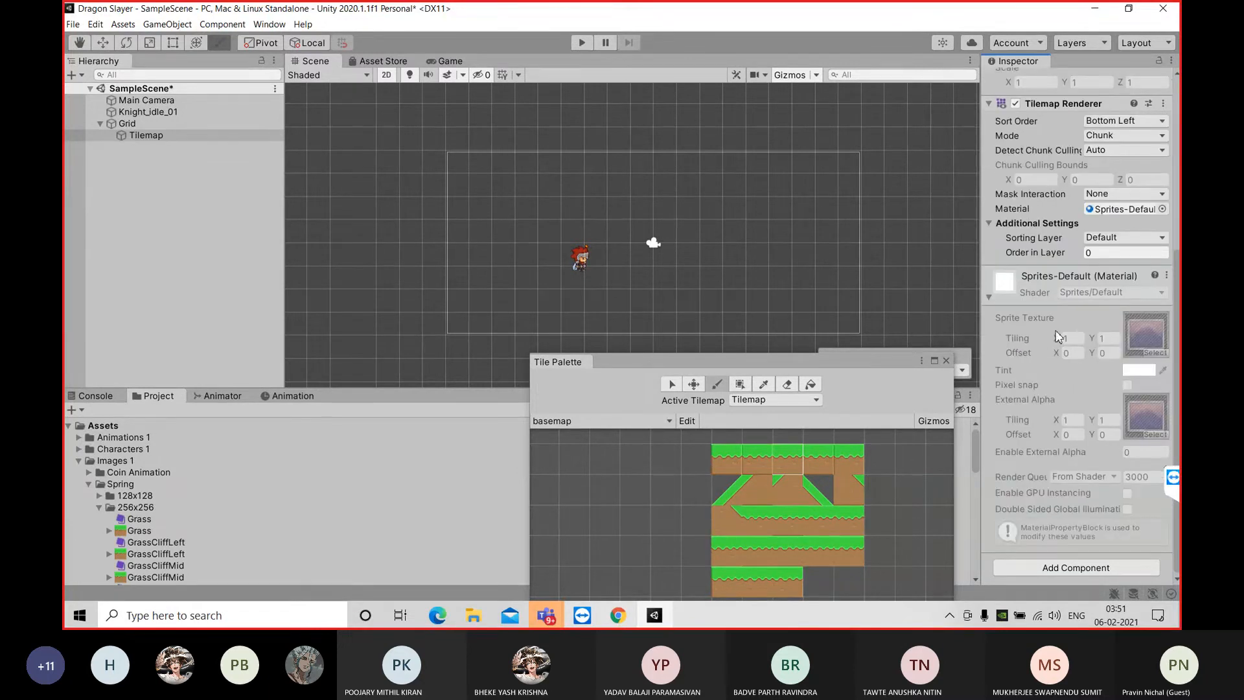
scroll(1083, 187, up, 5)
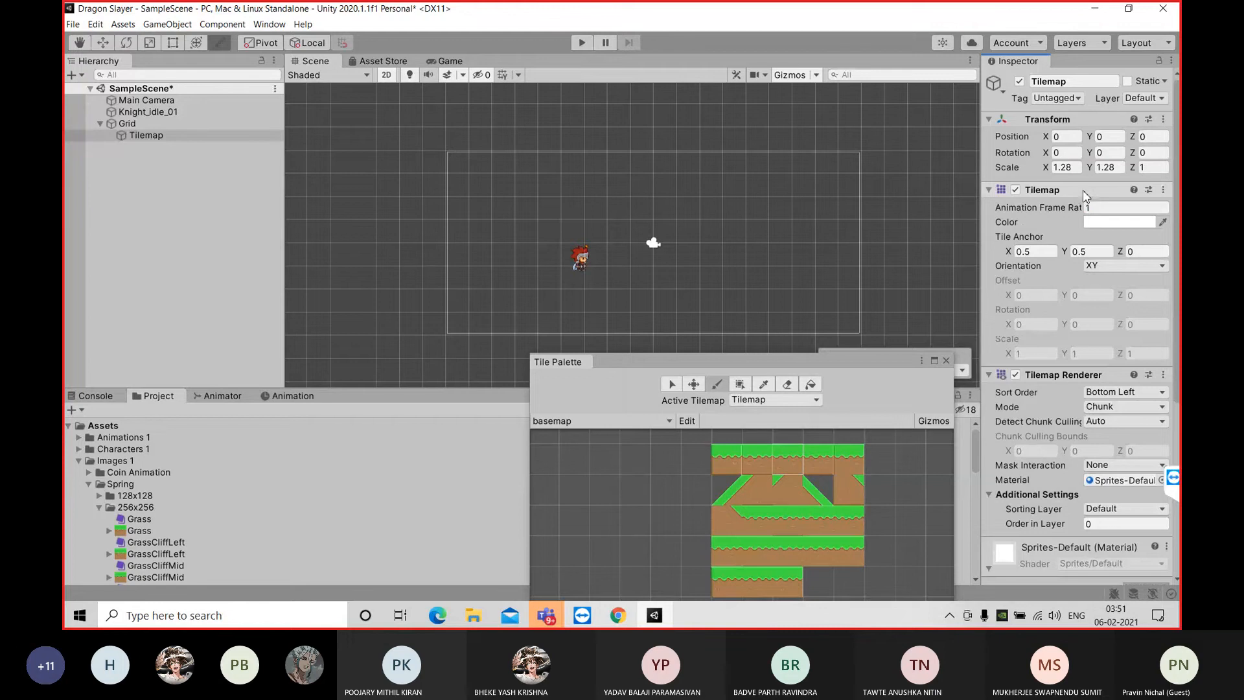
Try a Tilemap X scale of 2.56, and set it back to 1.28
click(1079, 167)
text(2.)
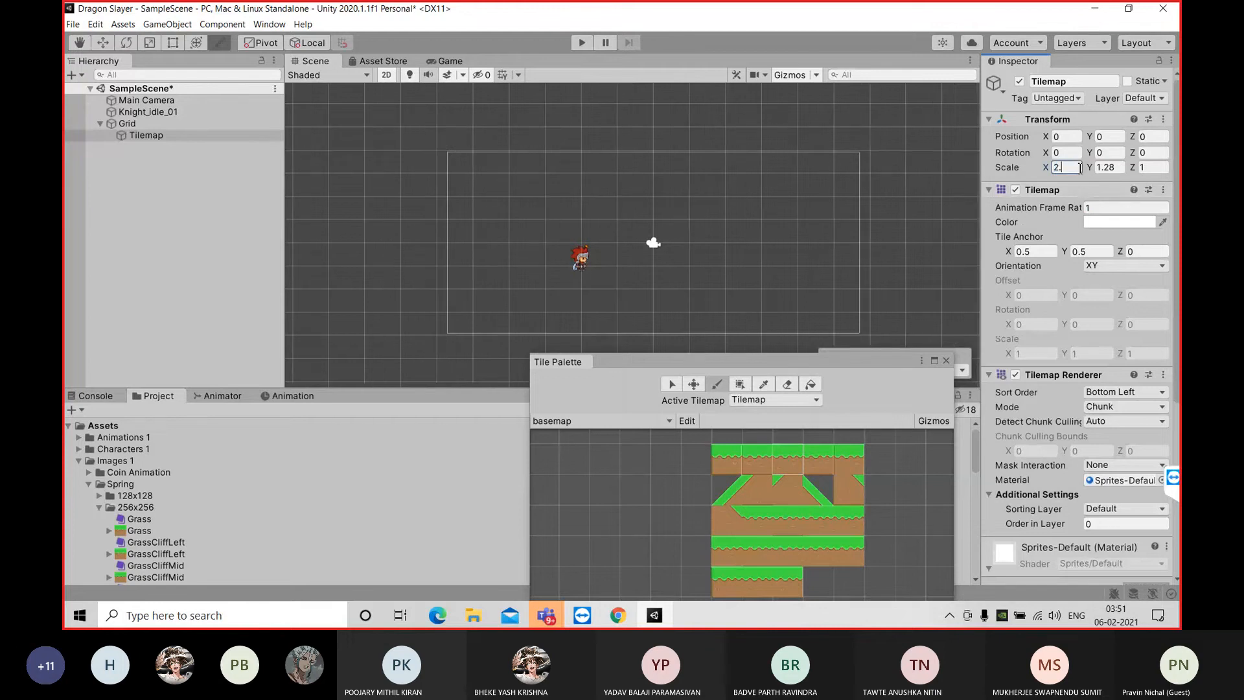
text(56)
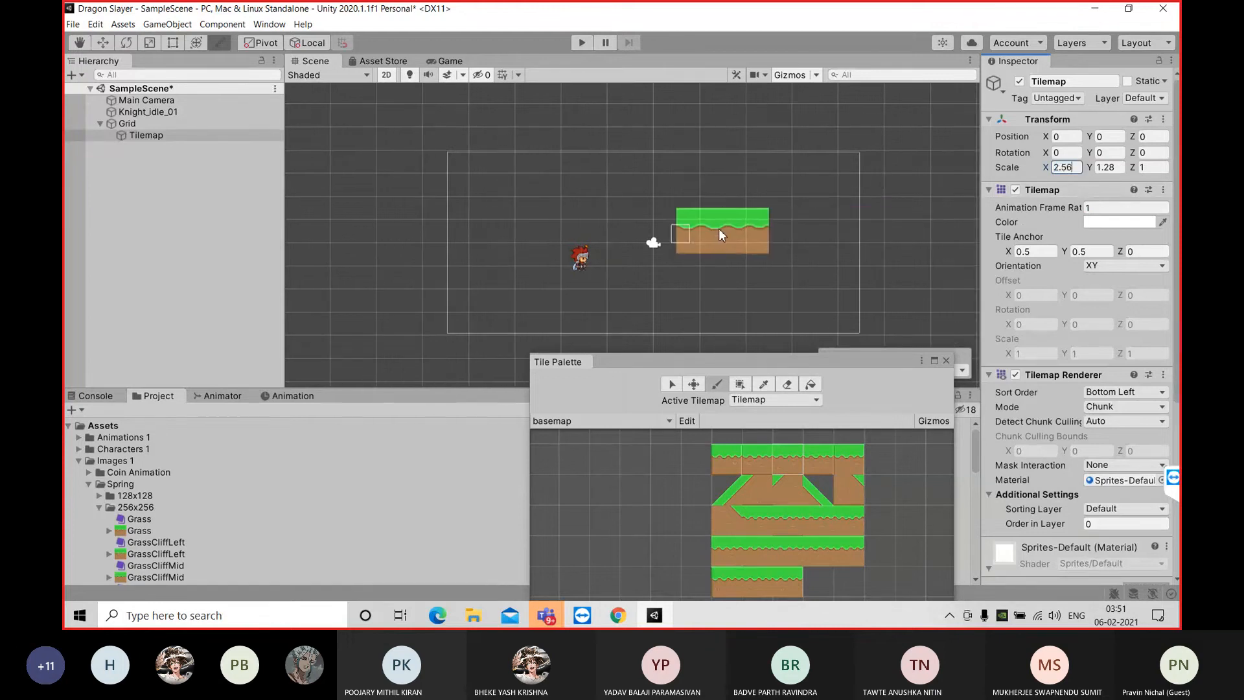
key(BackSpace)
key(BackSpace)
key(BackSpace)
key(BackSpace)
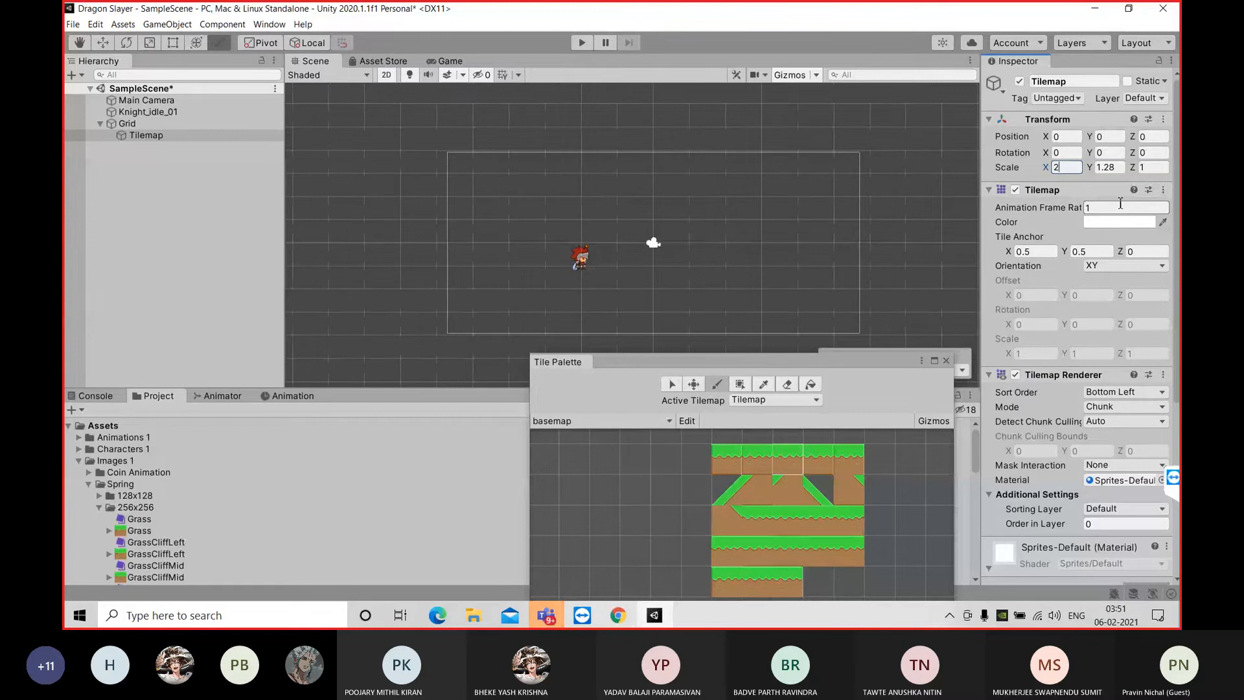
text(1.28)
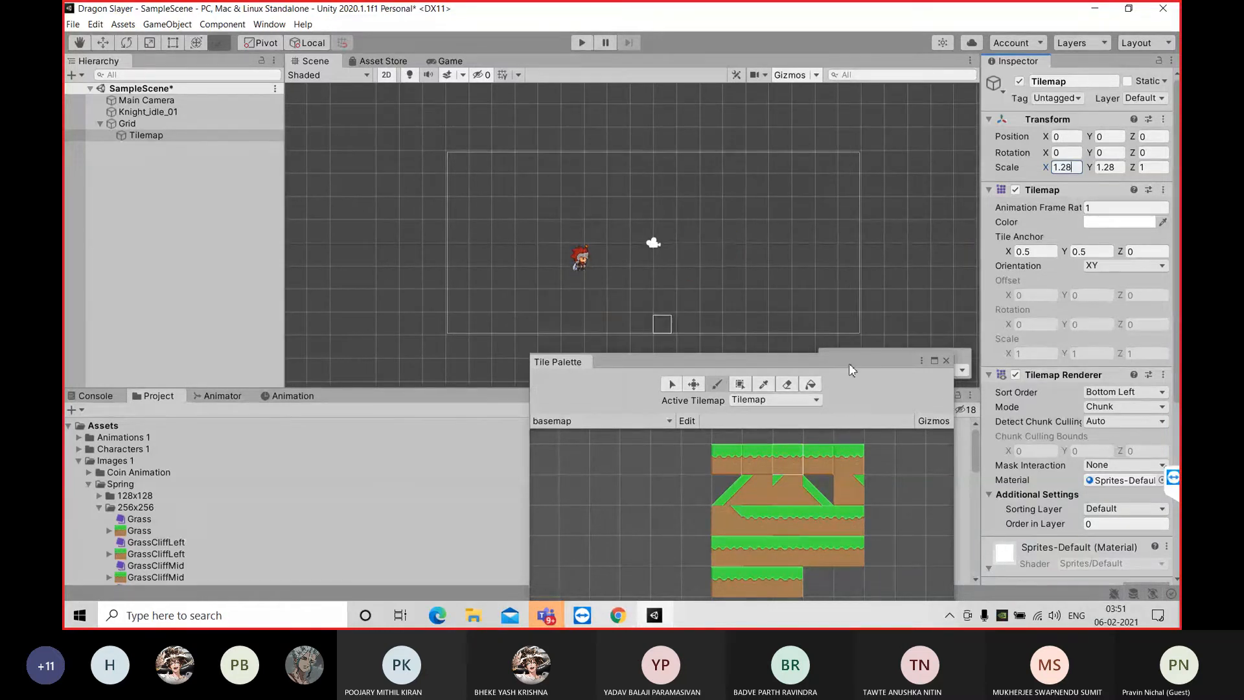
Reposition the Tile Palette window and reset the Tilemap's X and Y scale to 1
drag(849, 362, 794, 263)
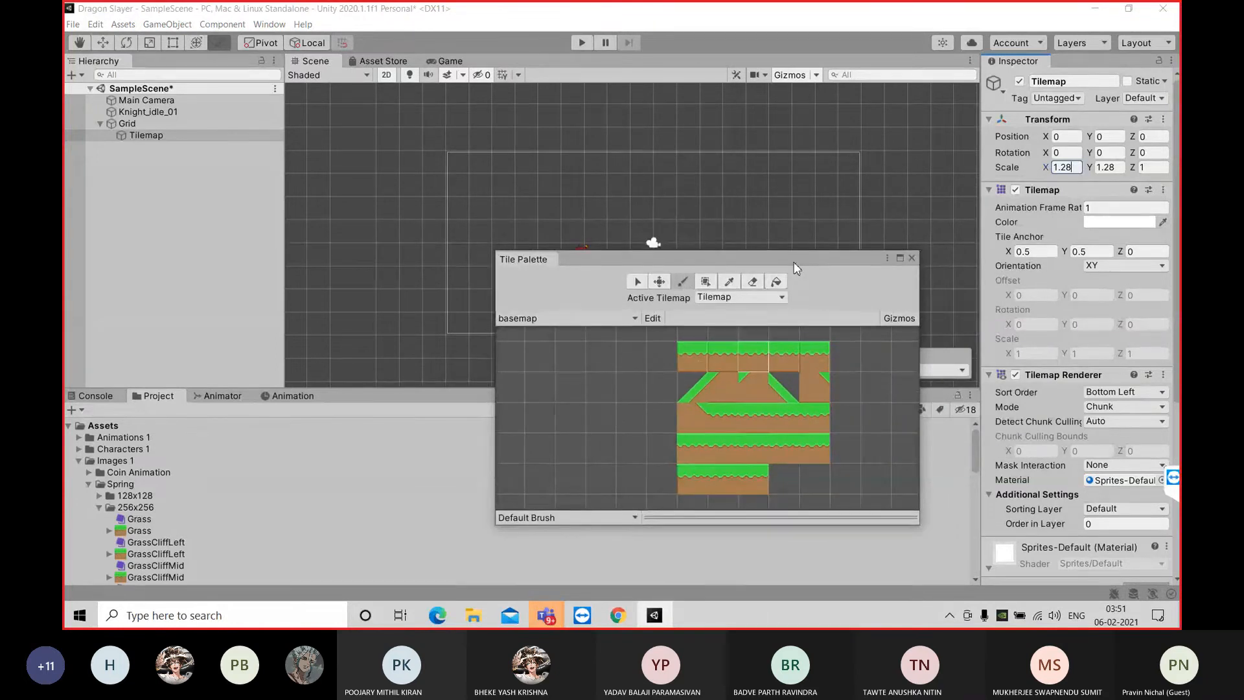
click(1087, 170)
click(1075, 169)
text(1)
key(Tab)
text(1)
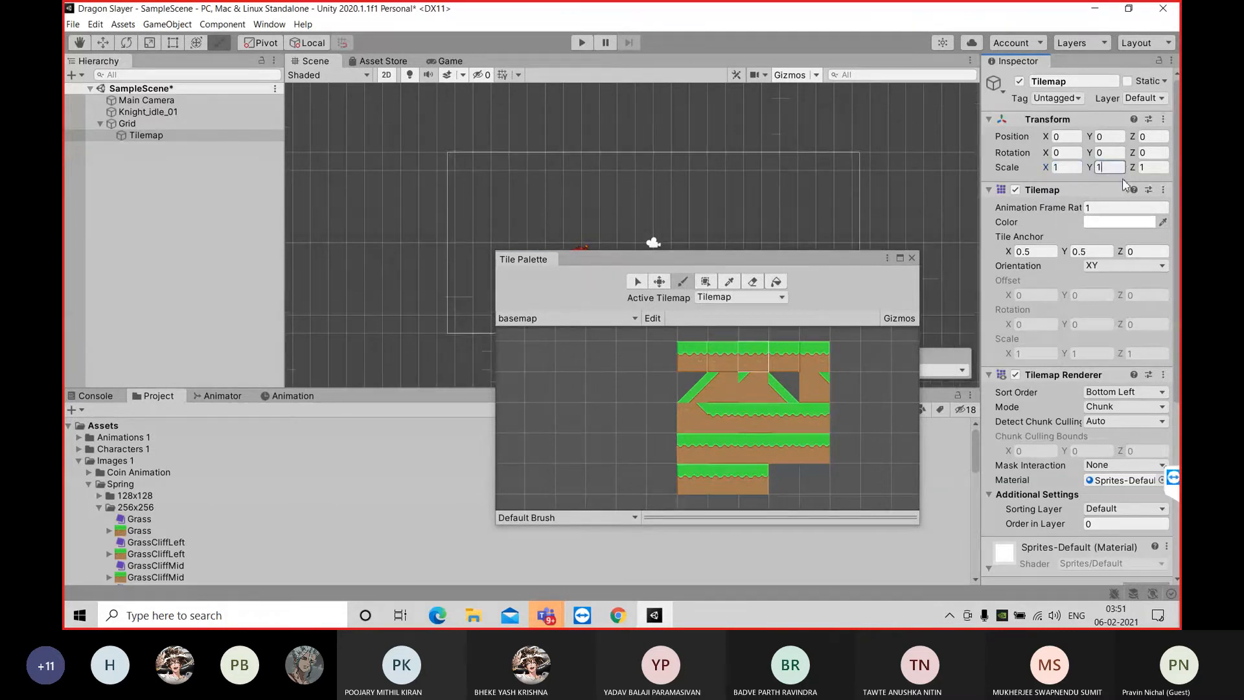
Try a Tile Anchor X value of 1.28 on the Tilemap, and restore it to 0.5
click(1050, 253)
text(1.28)
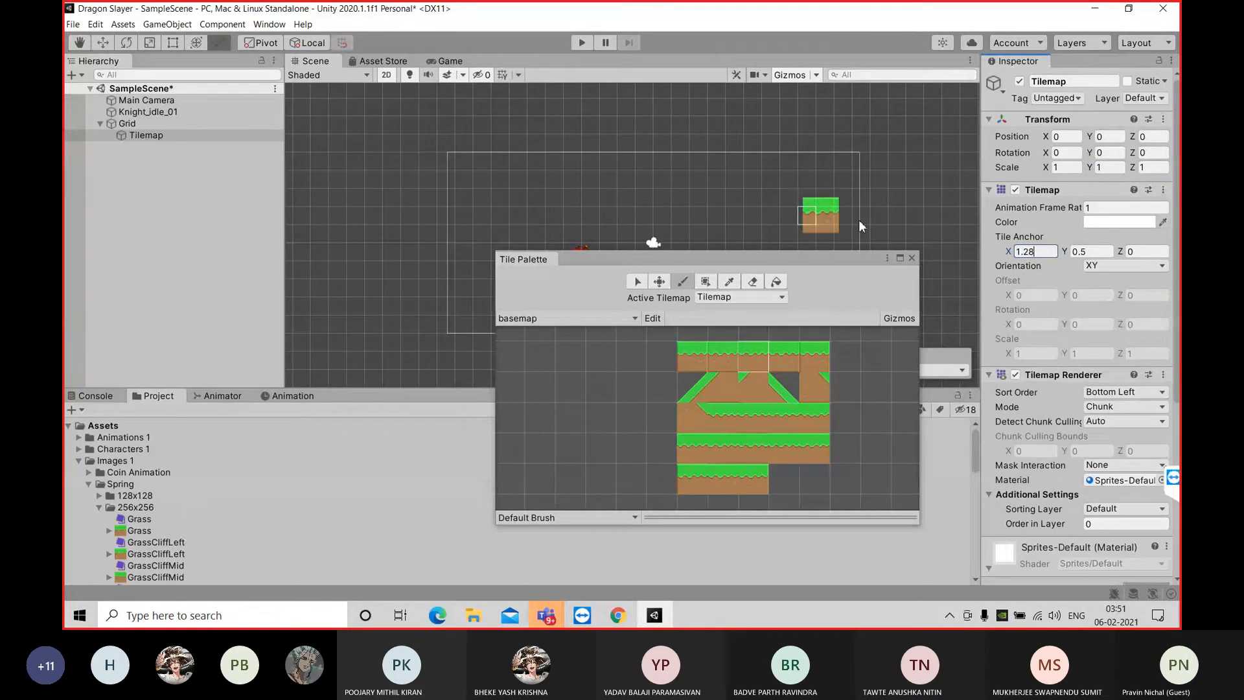
double_click(1040, 252)
text(0.5)
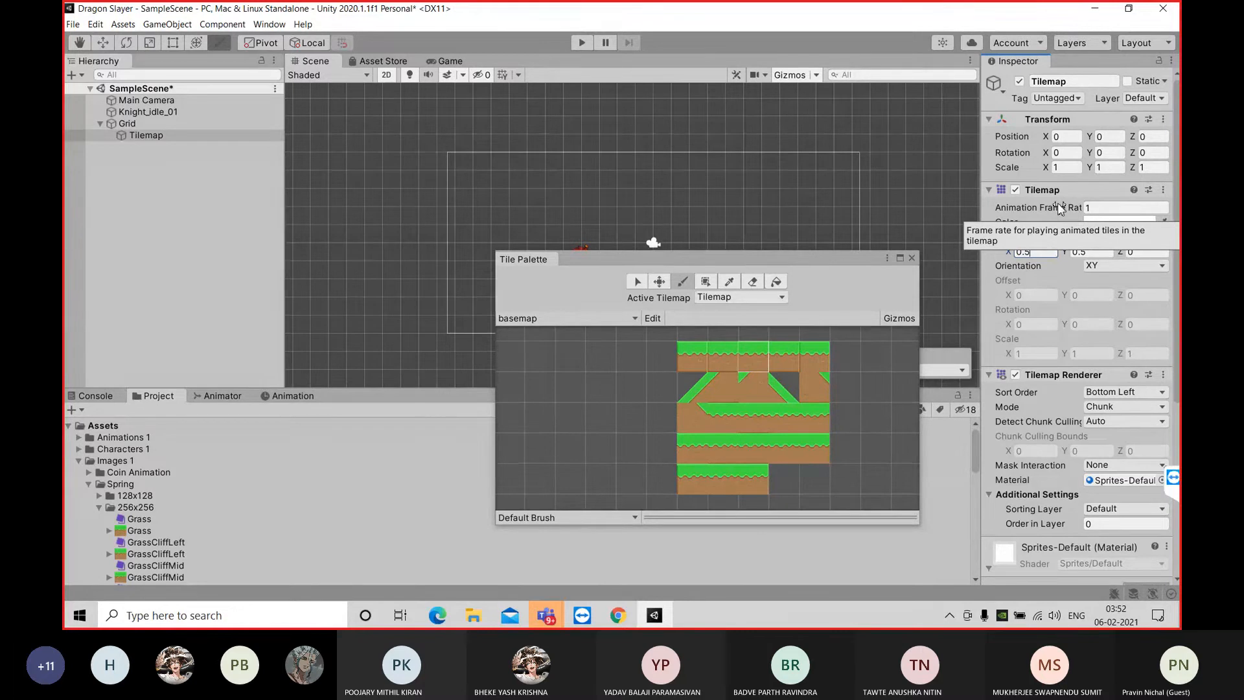
Look through the Tilemap, Tilemap Renderer and material settings for one that controls the tile size
scroll(1086, 354, down, 5)
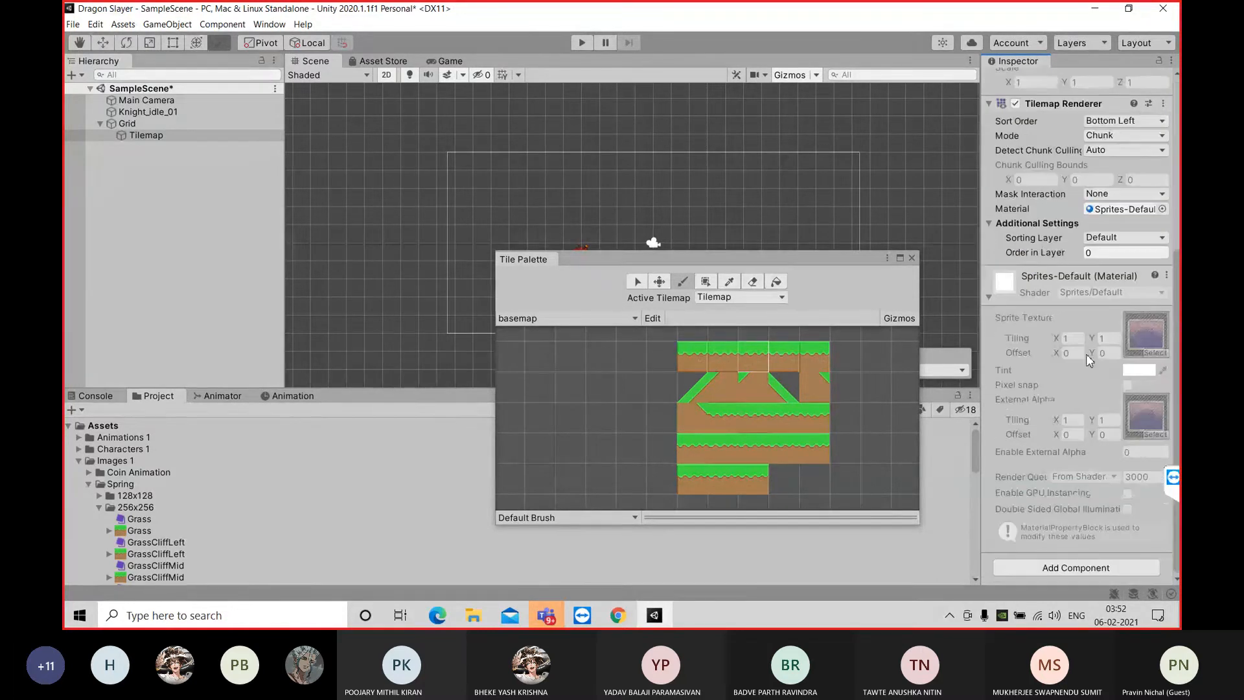
scroll(1085, 353, up, 5)
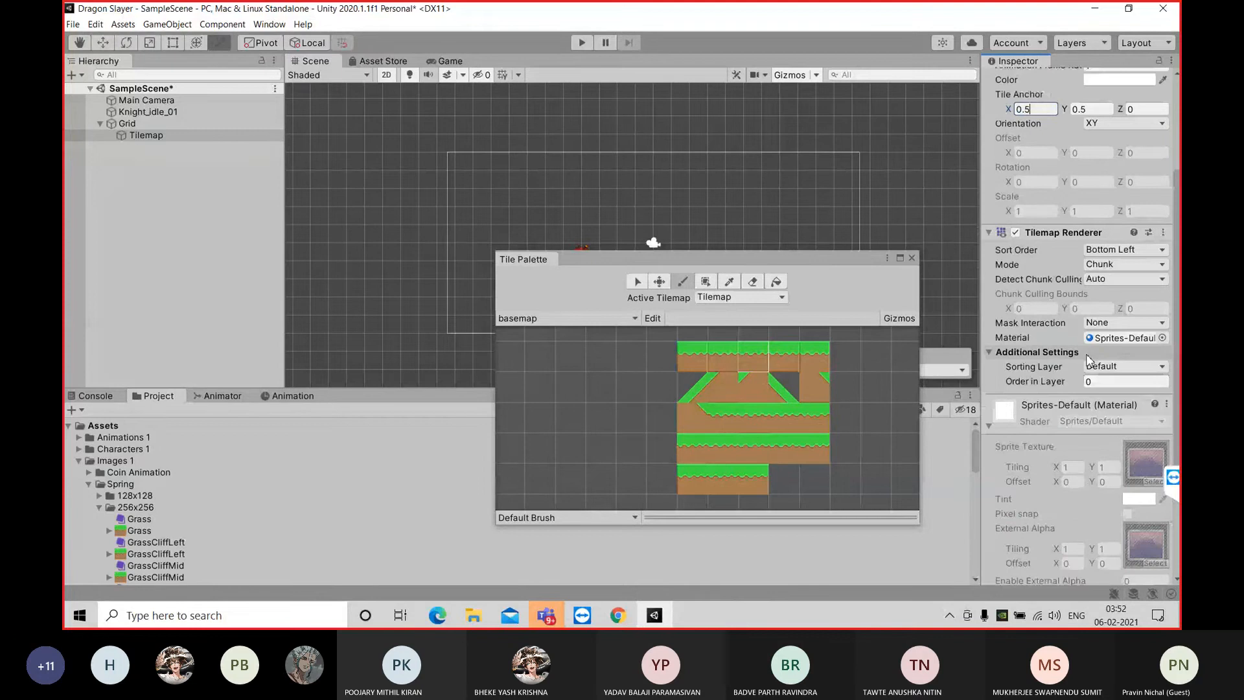
scroll(1088, 358, up, 5)
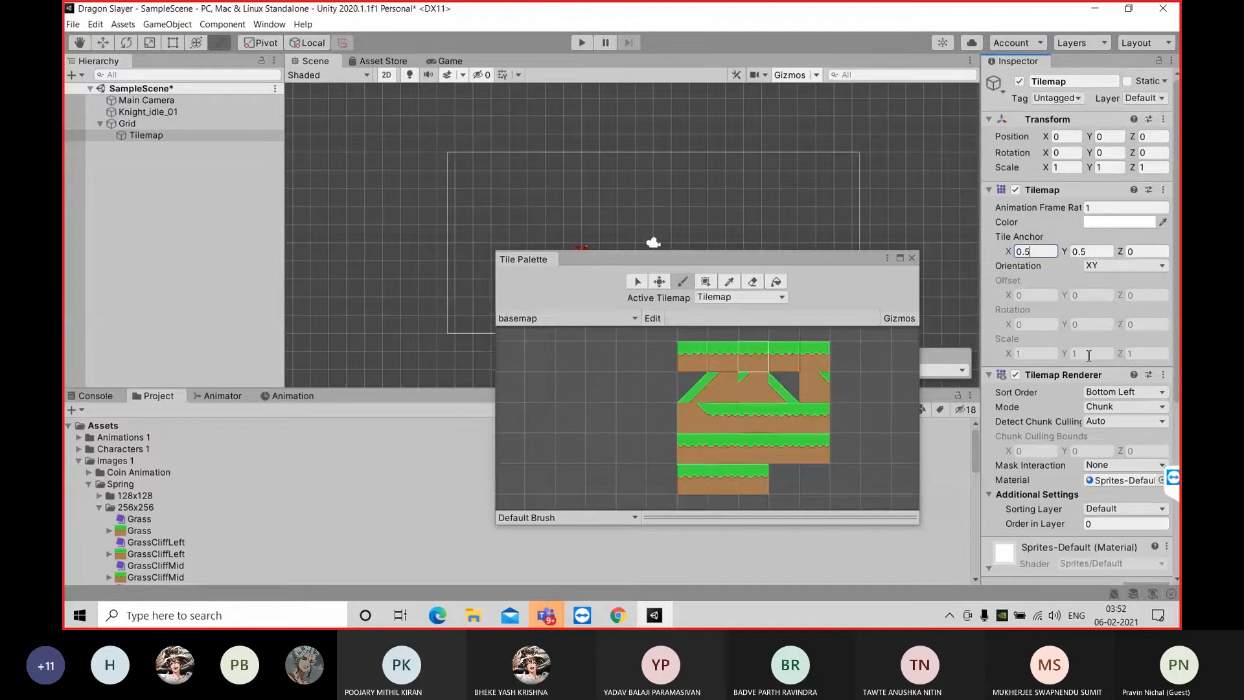
scroll(1088, 355, down, 10)
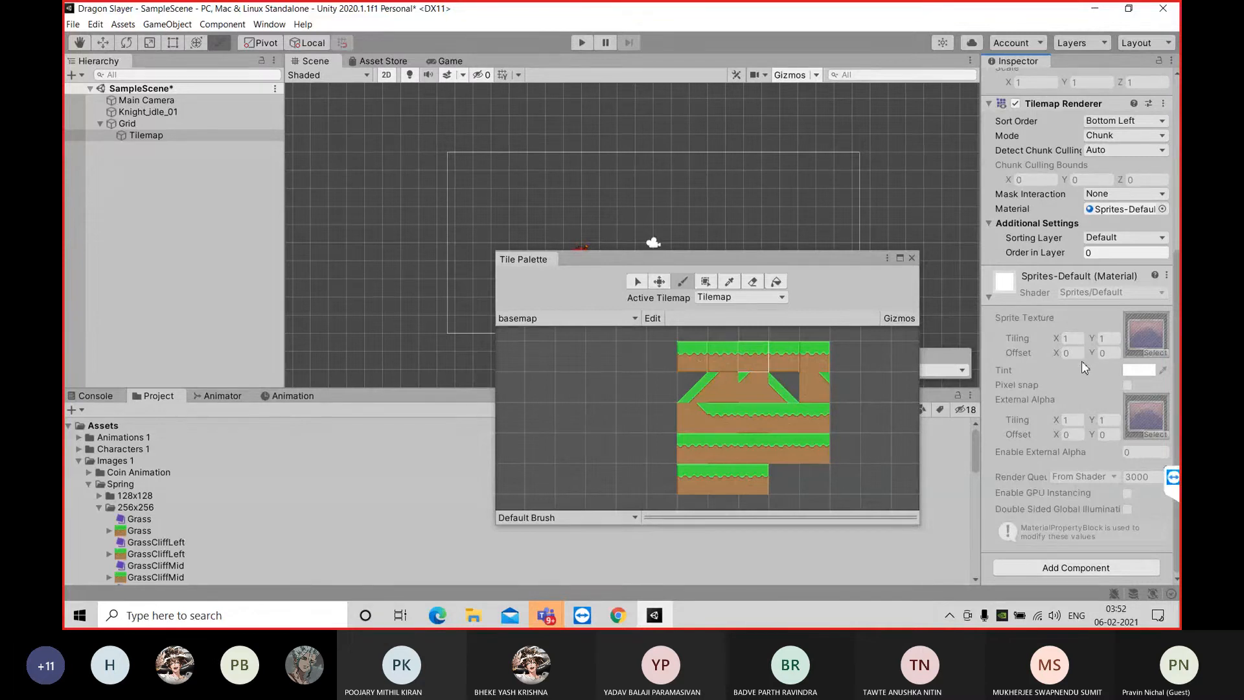
scroll(1172, 298, up, 3)
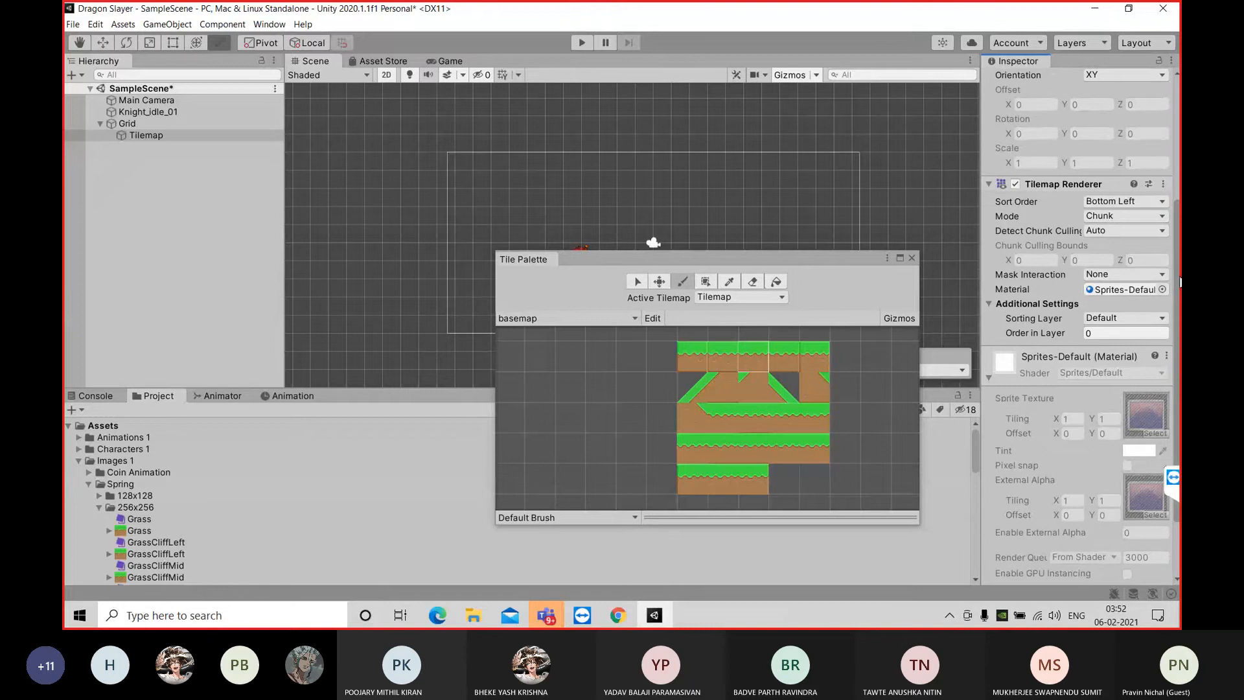
scroll(1172, 281, up, 6)
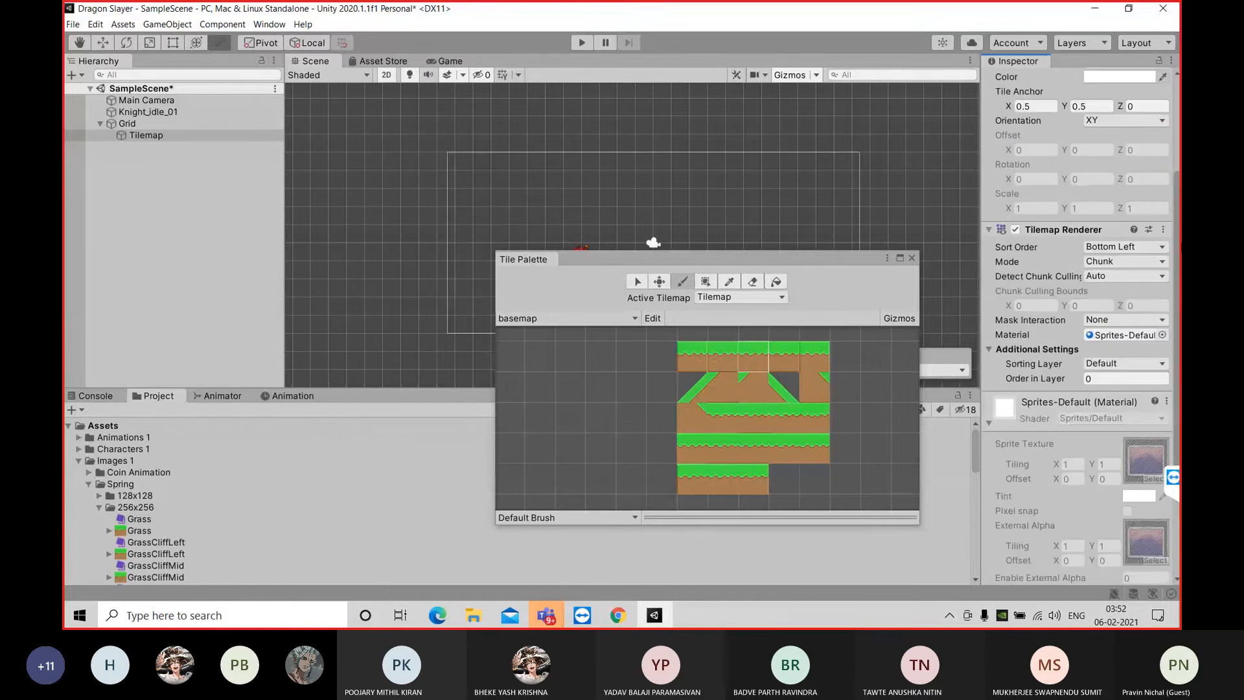
scroll(1172, 168, up, 1)
Try a Cell Size of 1.28 in X and Y on the Grid object, with the Tile Palette moved clear of its settings
click(179, 122)
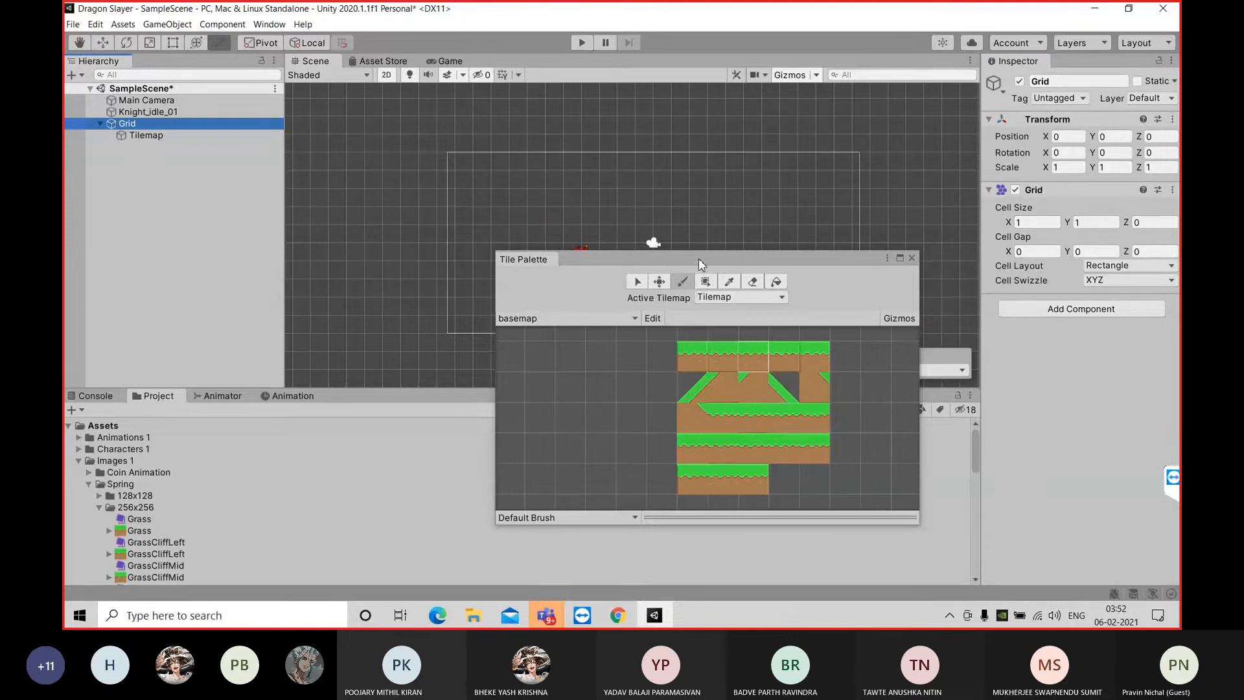
drag(699, 258, 972, 311)
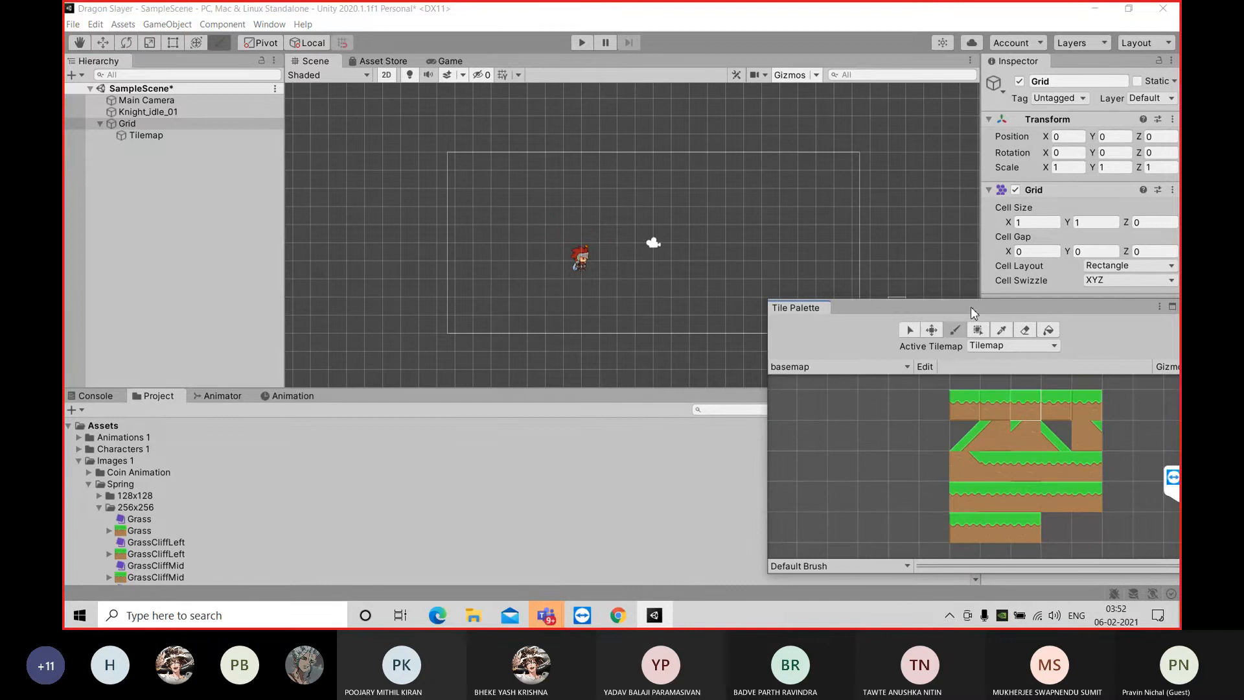
click(200, 123)
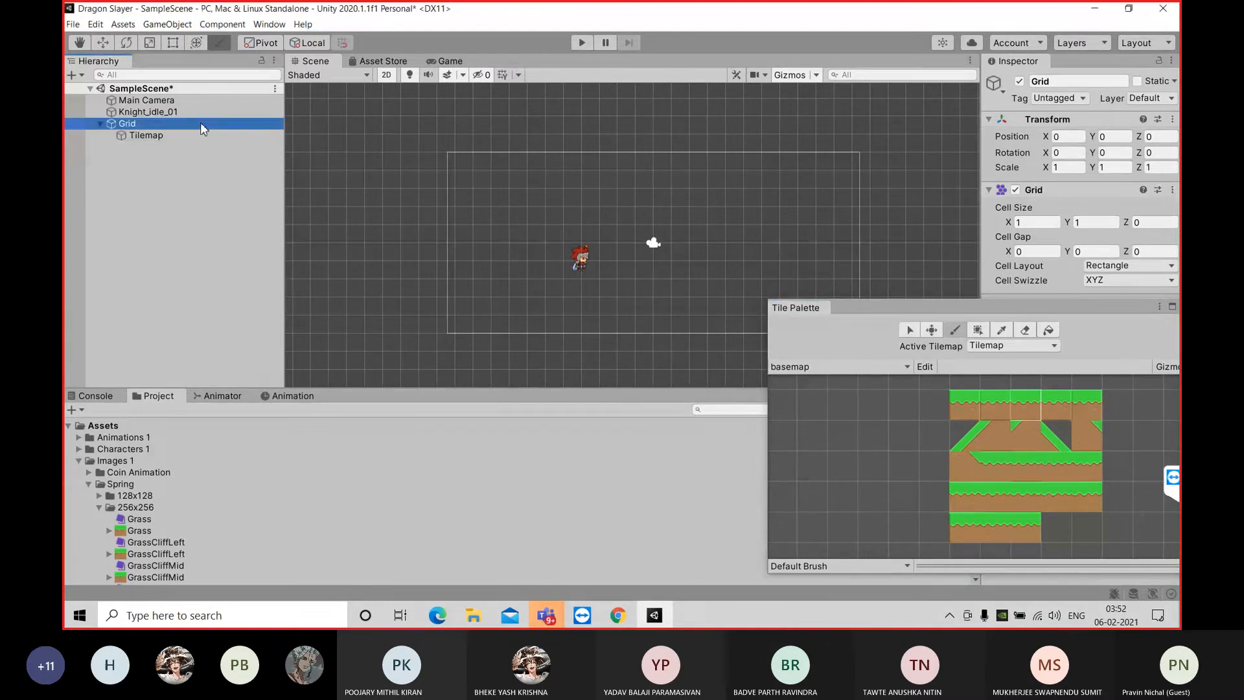
click(1040, 223)
click(1041, 223)
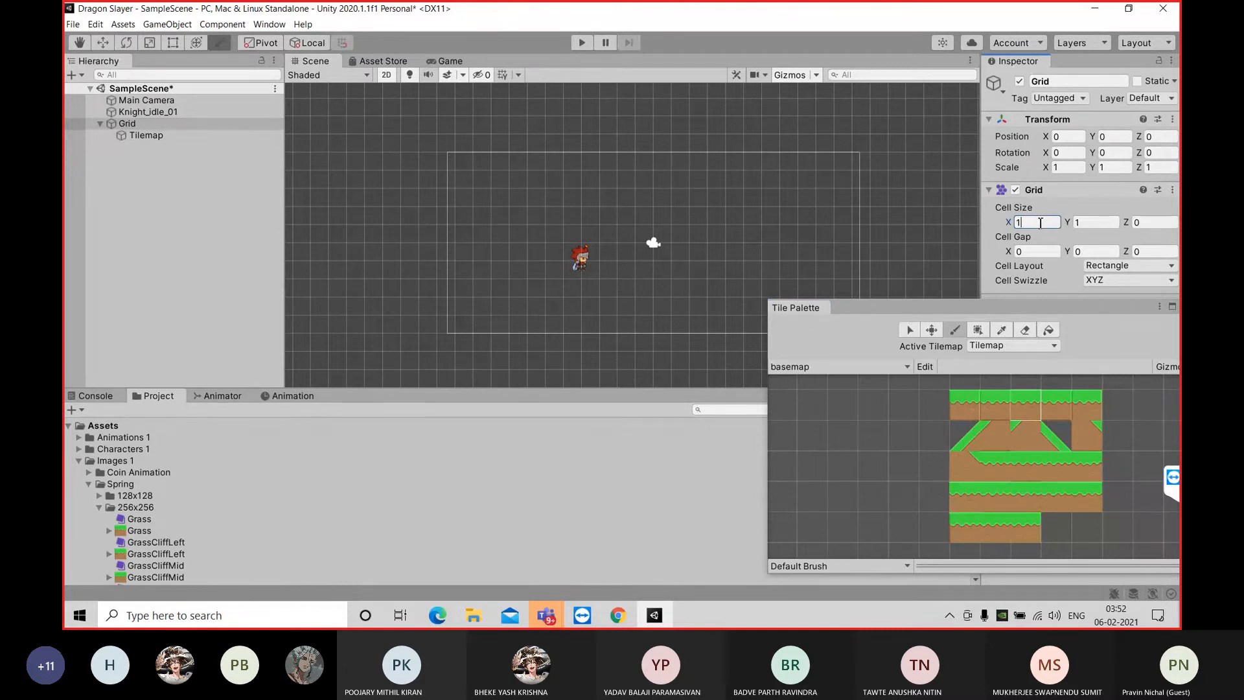
text(.28)
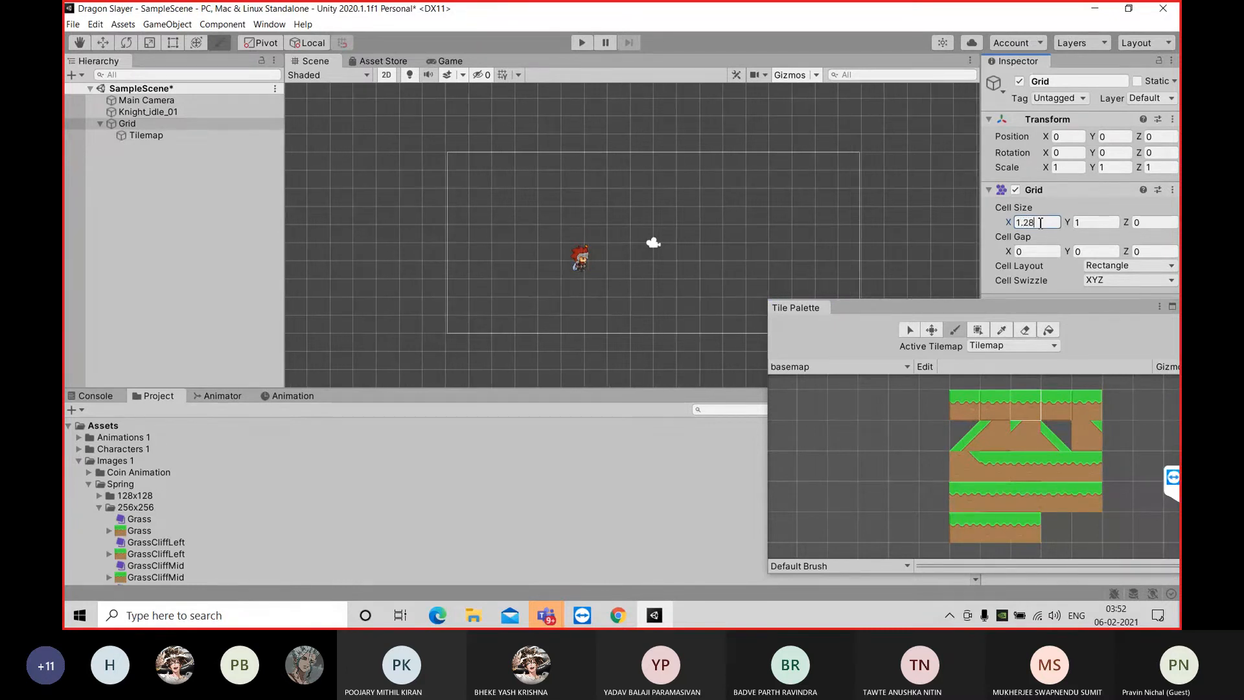
key(Tab)
text(1.28)
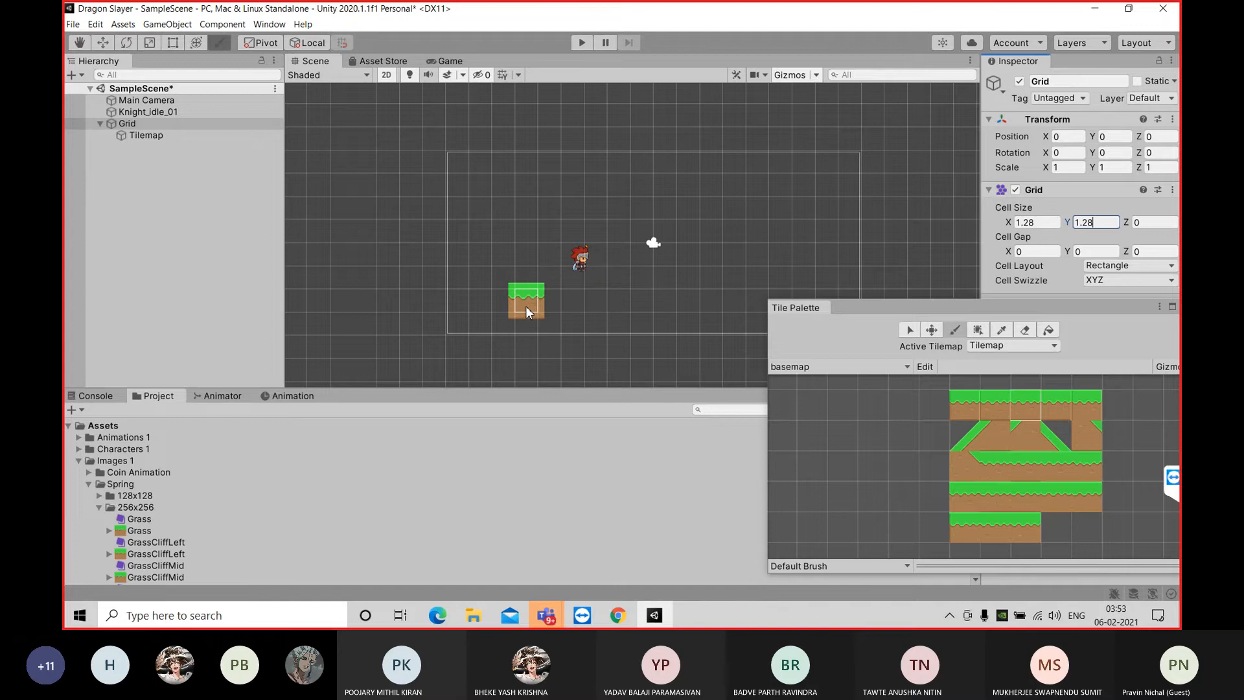
Try a Grid Cell Size X of 2.56, and set it back to 1.28
click(1037, 223)
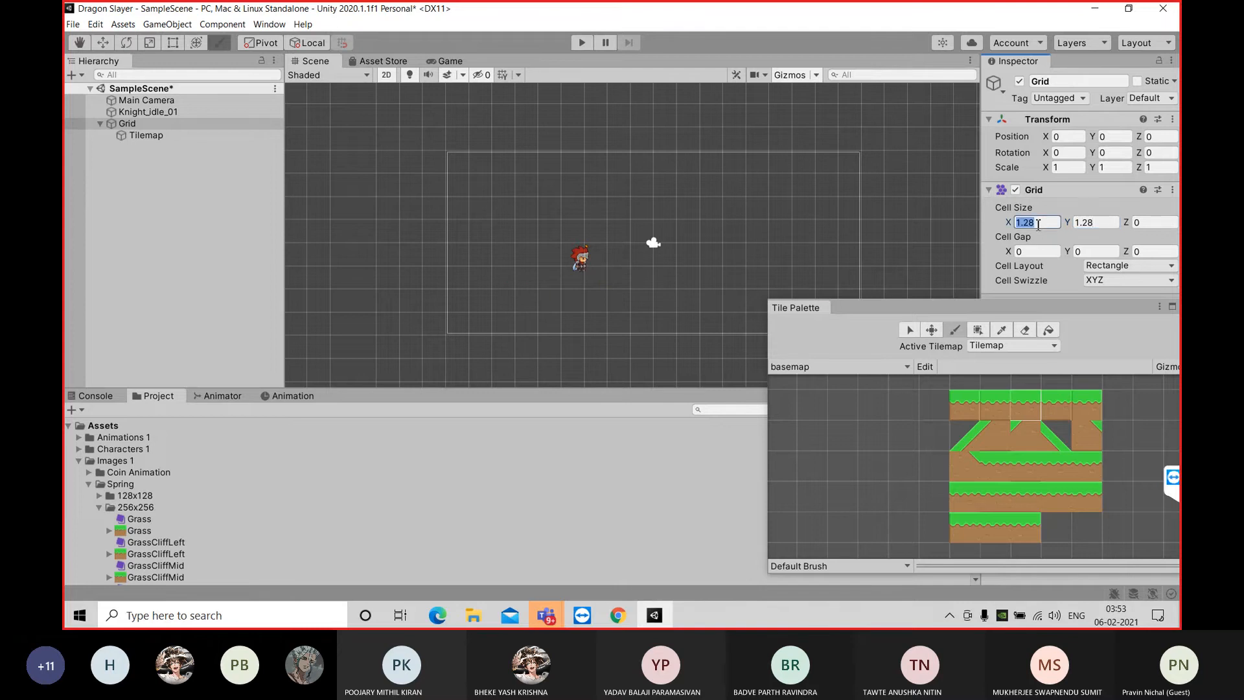
text(2.56)
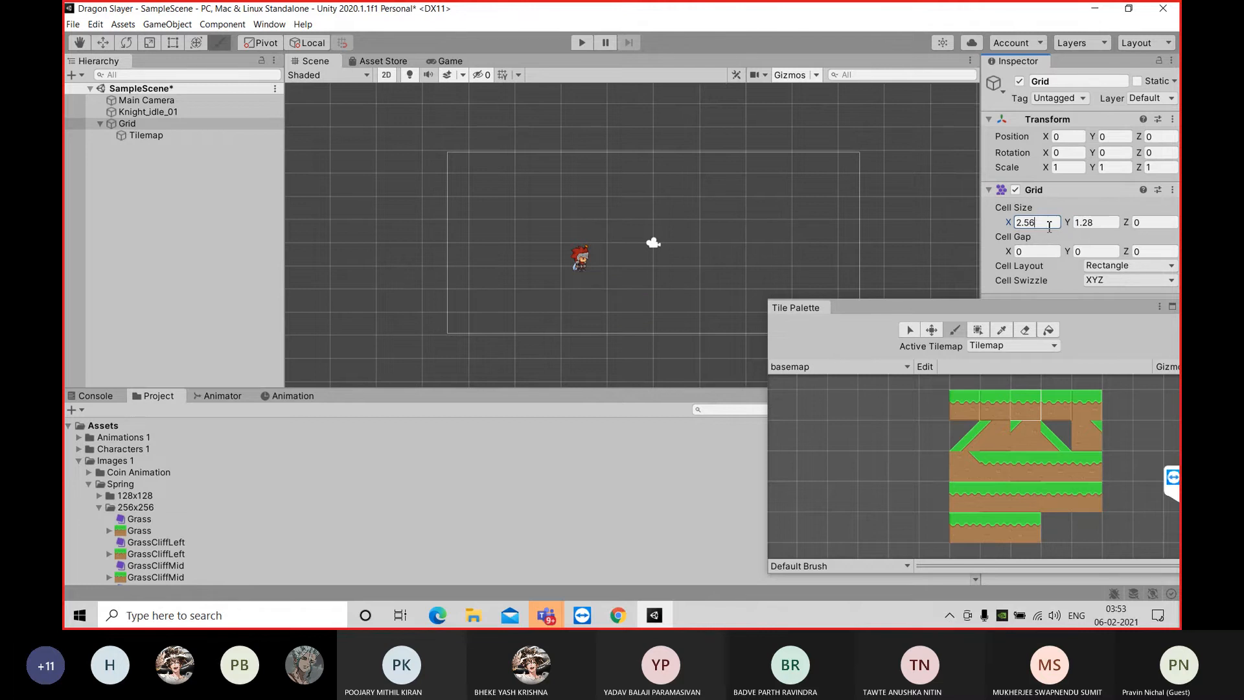
key(BackSpace)
key(BackSpace)
key(BackSpace)
key(BackSpace)
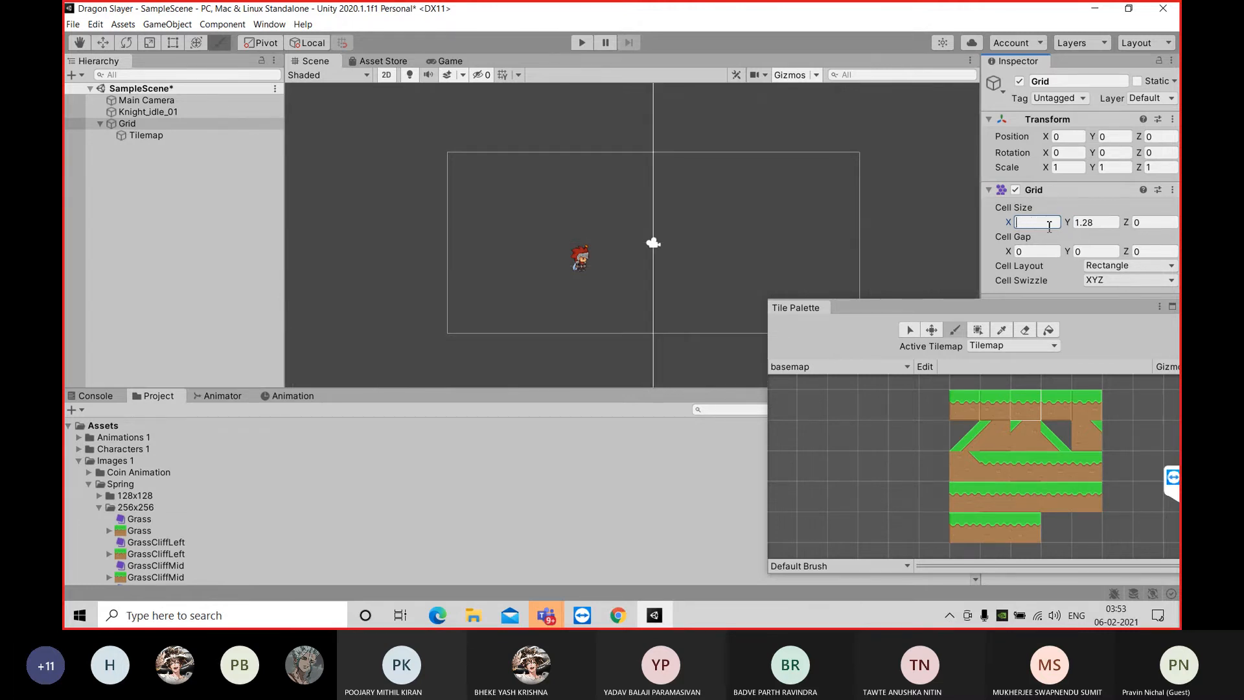
text(1.28)
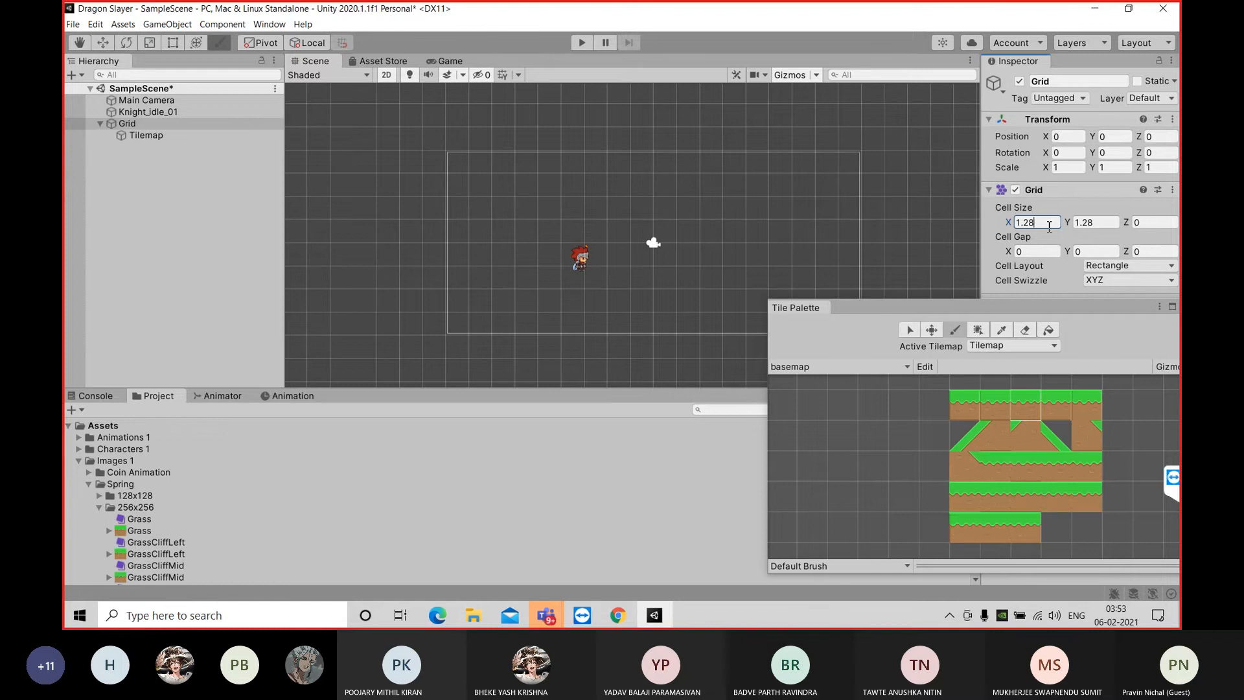
click(580, 309)
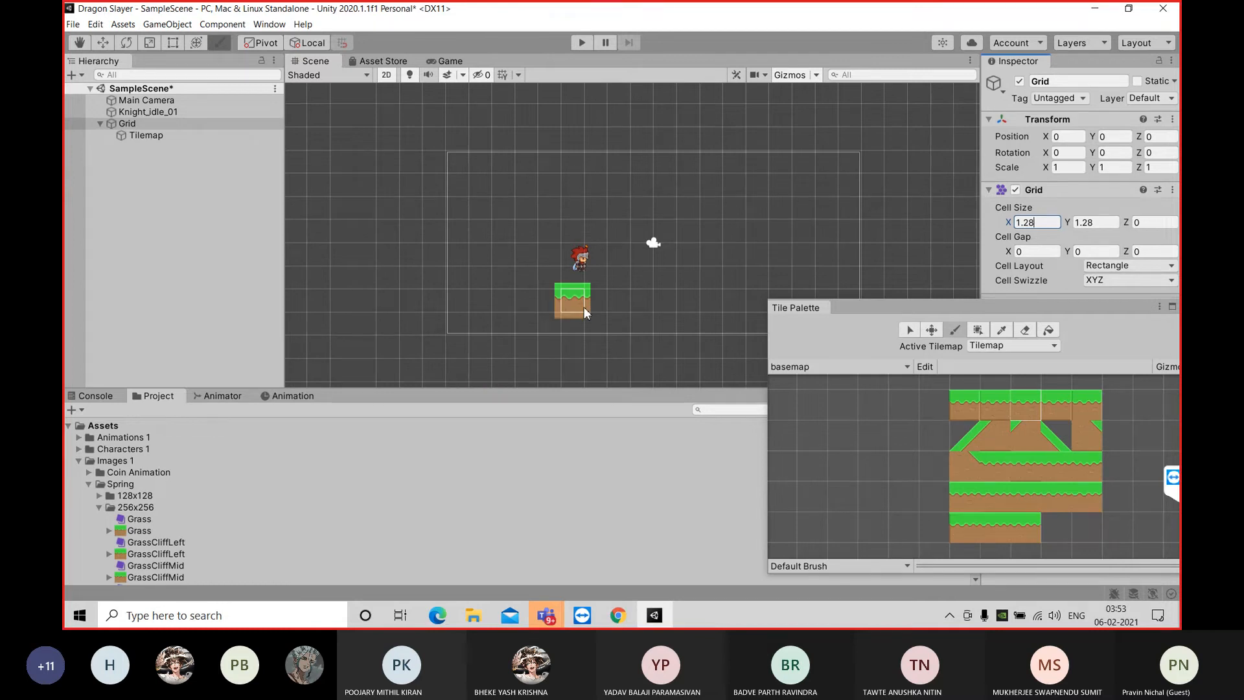
Examine the import settings of the 256x256 Grass sprite, keeping the Tile Palette out of the way
drag(832, 308, 849, 287)
drag(796, 60, 934, 339)
click(157, 530)
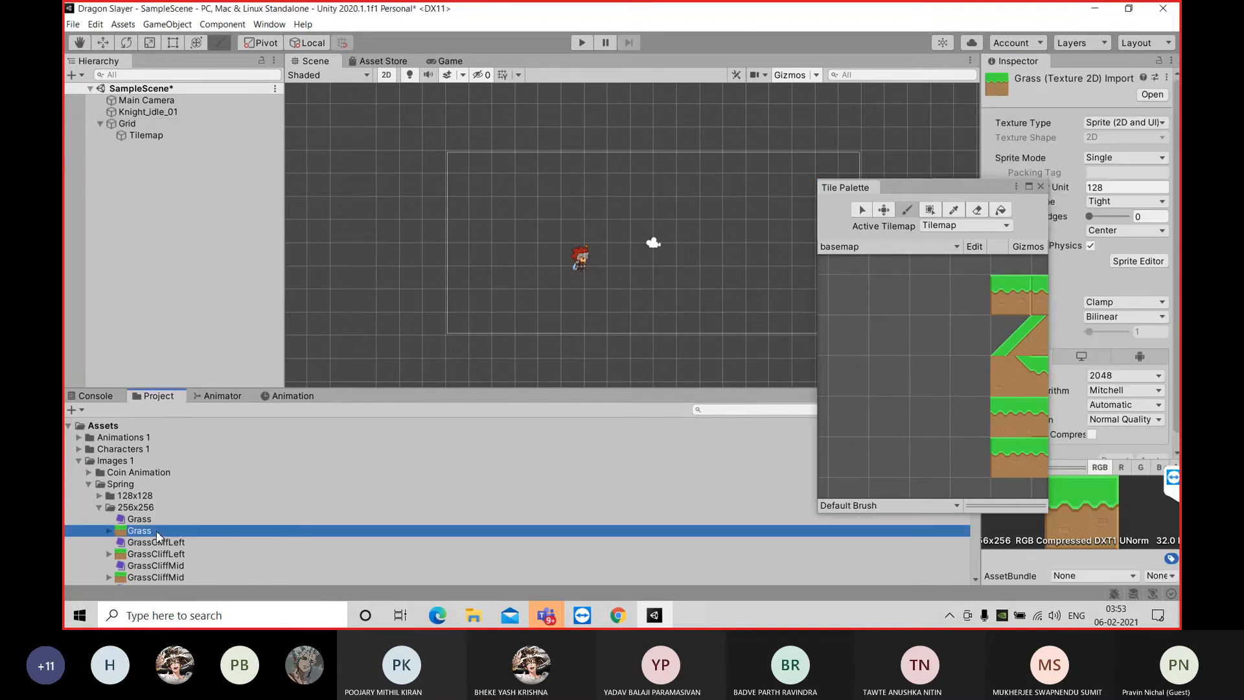
drag(948, 195, 790, 267)
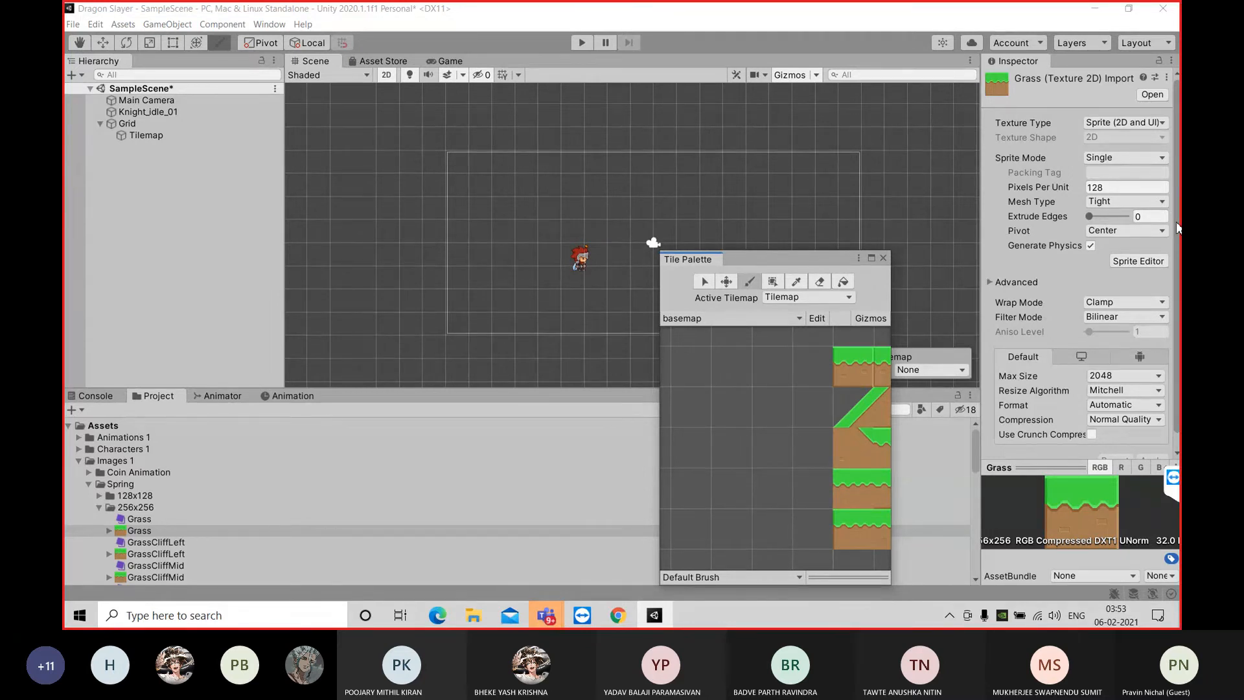
drag(803, 262, 851, 165)
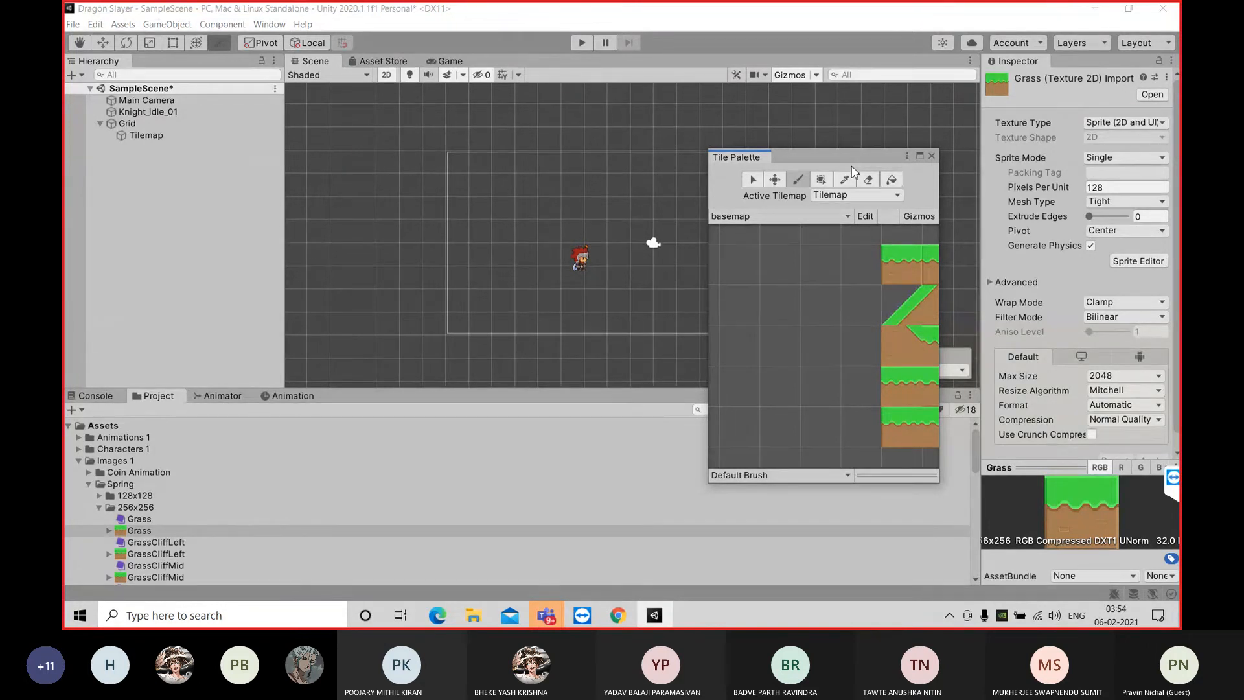
Paint one grass tile below the knight and set the Grid's Cell Size to 2 in both X and Y
click(577, 268)
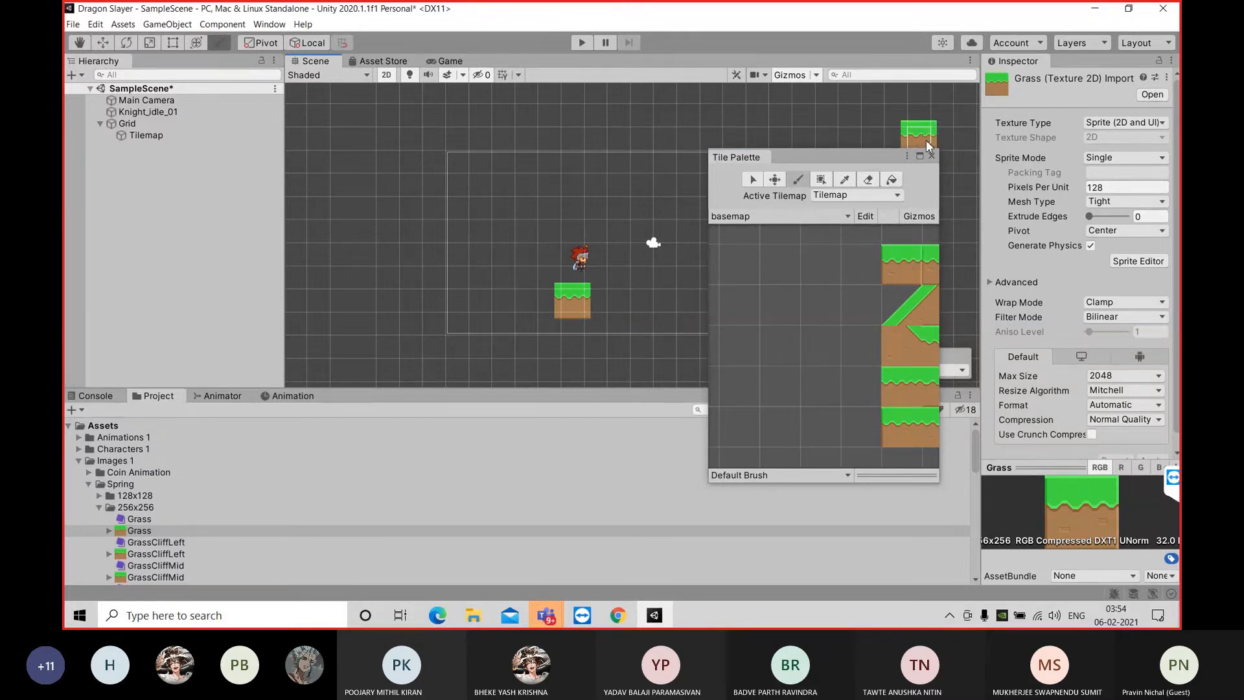
click(165, 126)
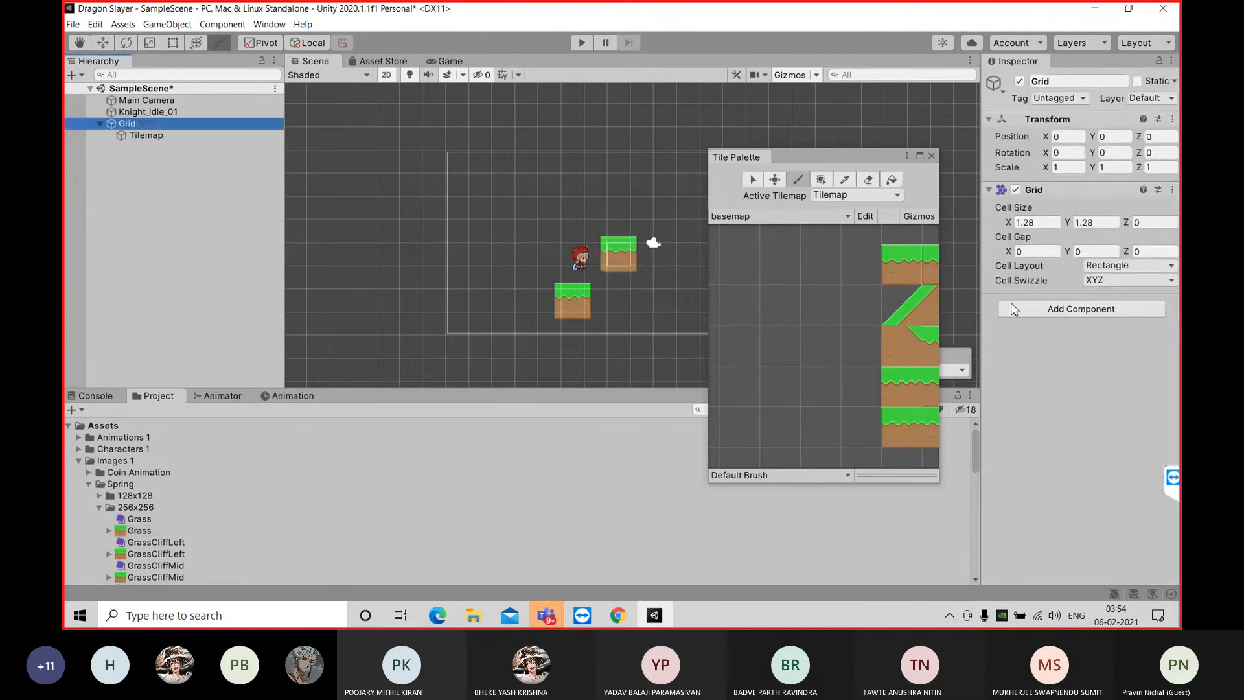
click(1037, 223)
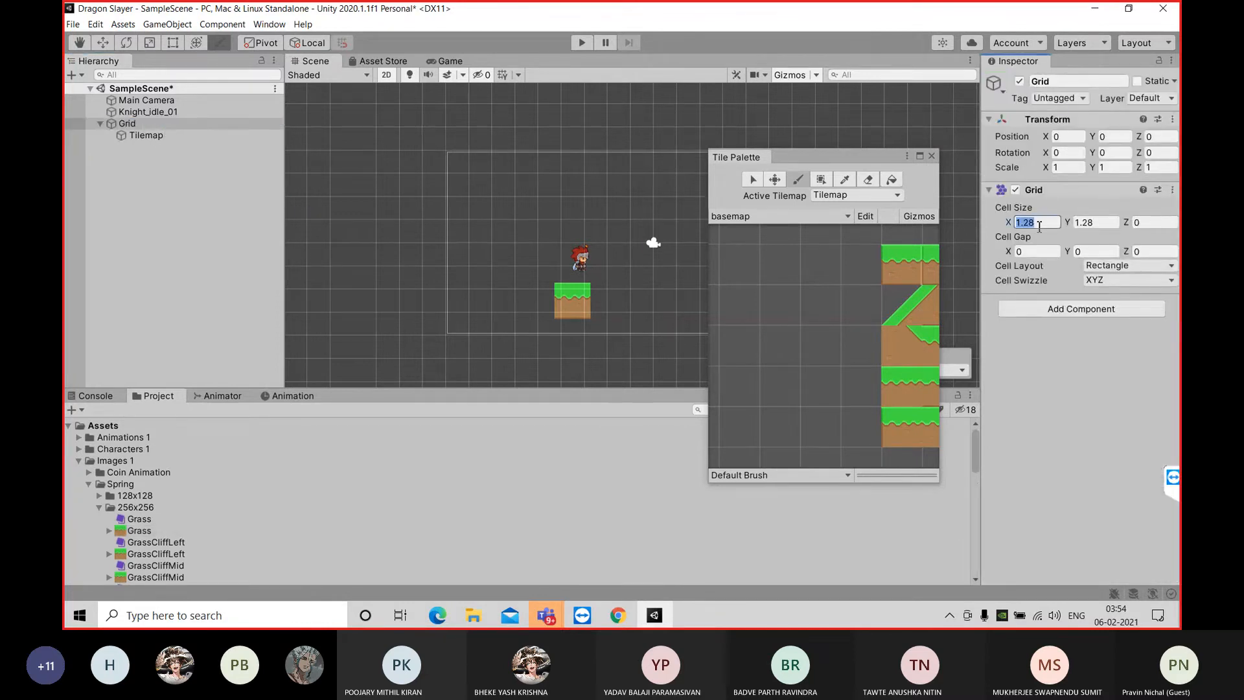
text(1)
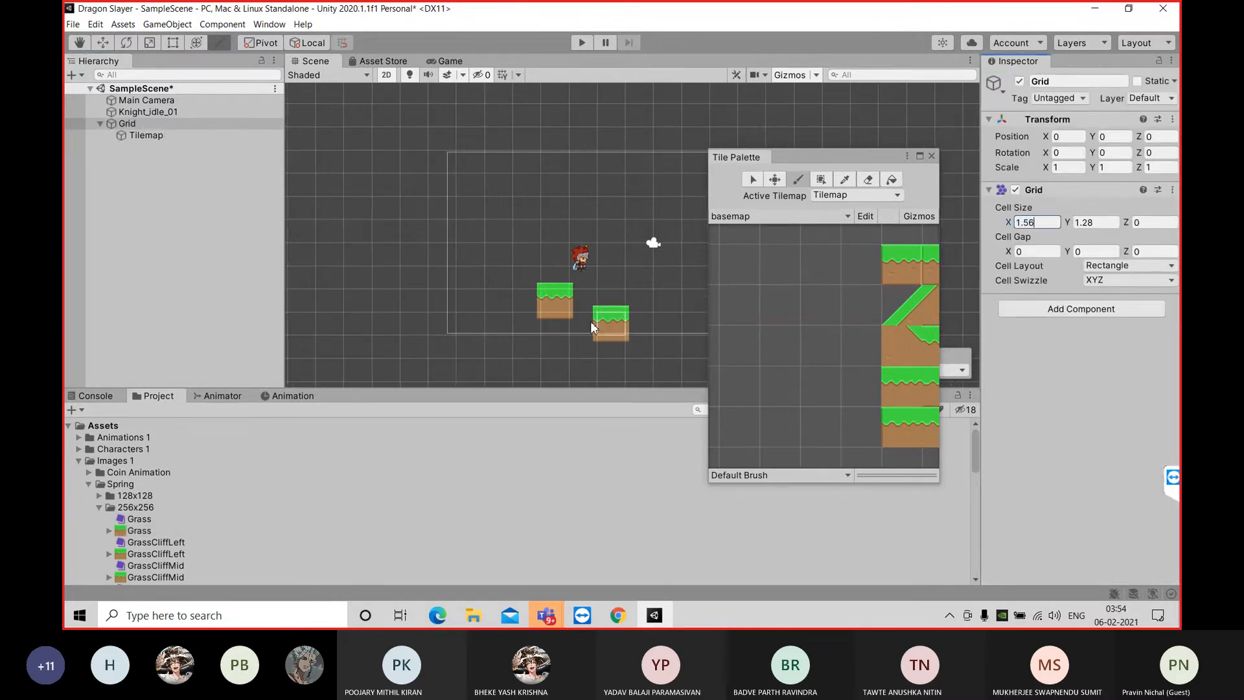
text(6)
key(BackSpace)
key(BackSpace)
key(BackSpace)
key(BackSpace)
text(2)
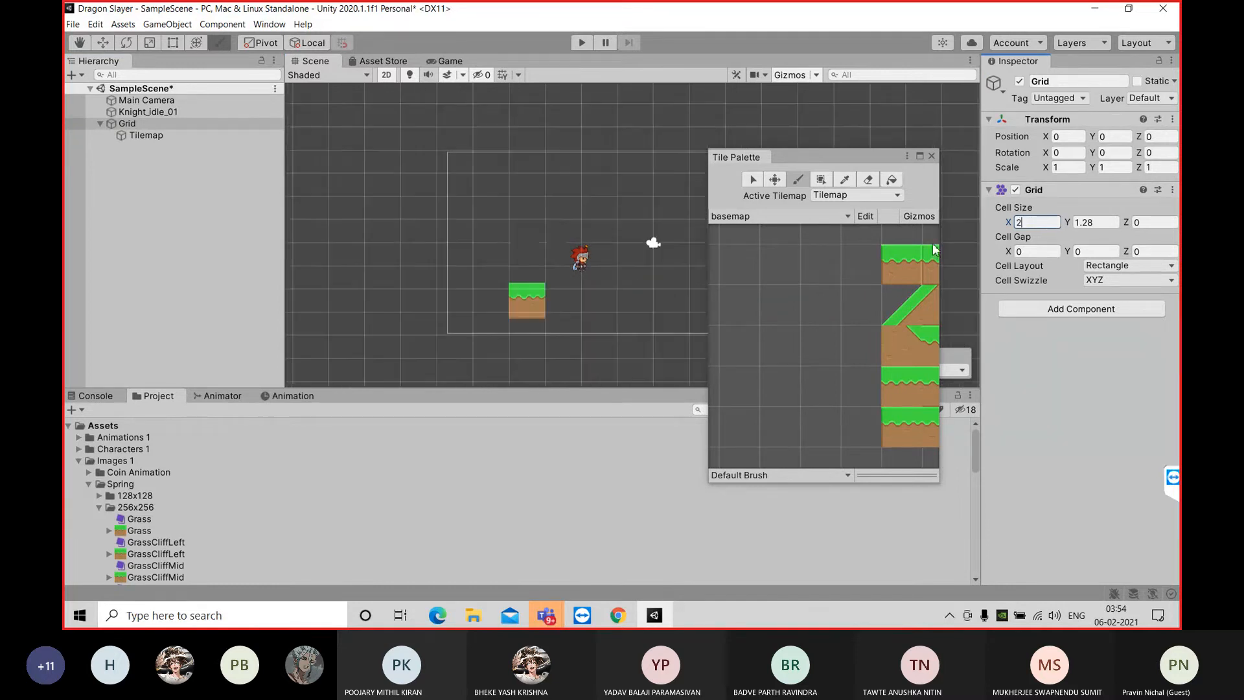
click(1094, 222)
text(2)
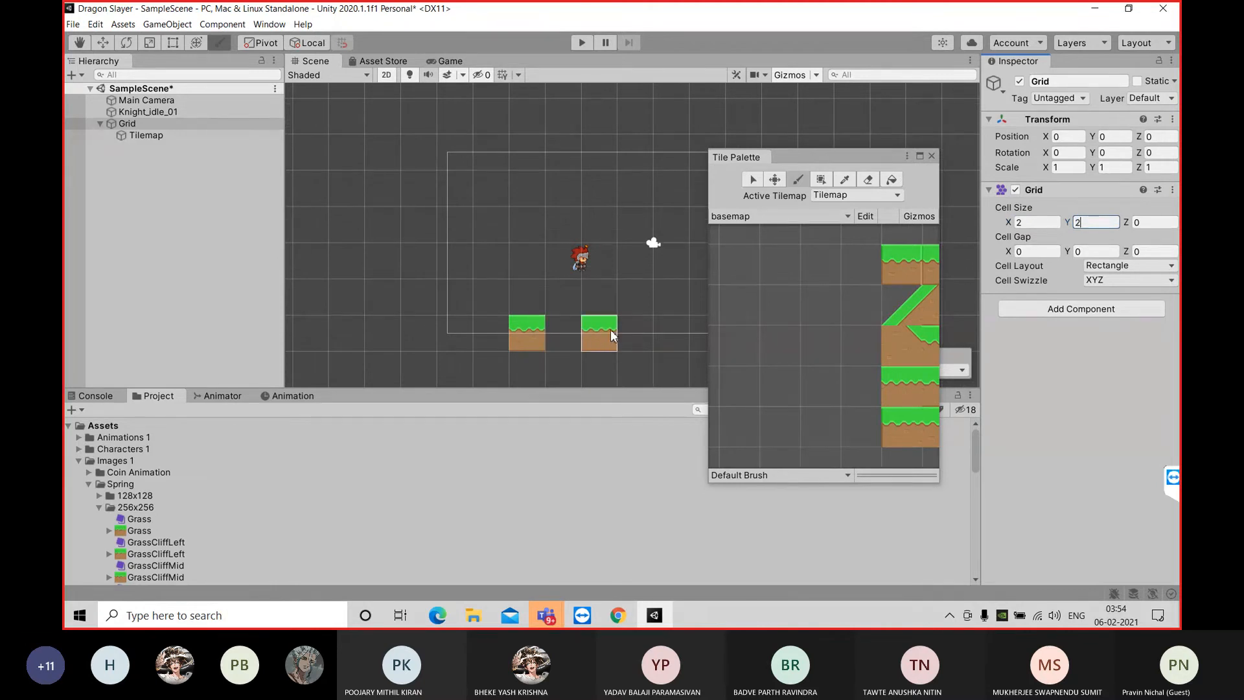
Paint three more grass tiles directly to the right of the first one to form a four-tile ground row
drag(865, 156, 877, 177)
click(561, 336)
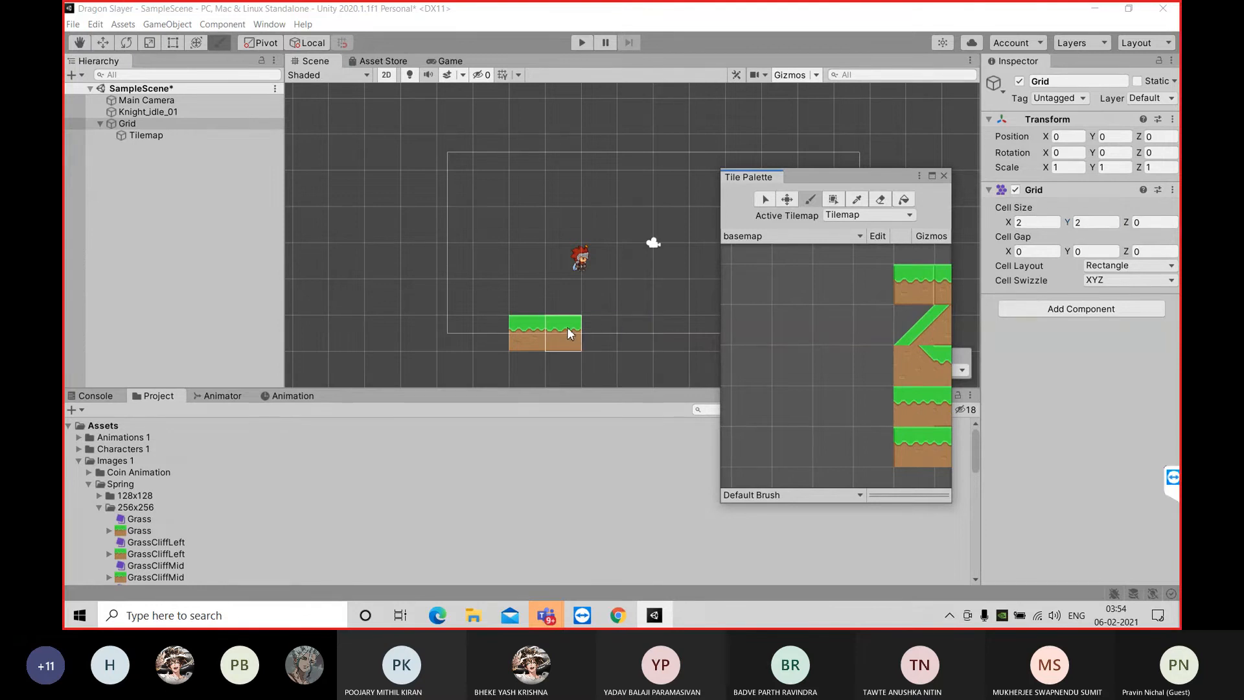
middle_drag(597, 313, 555, 227)
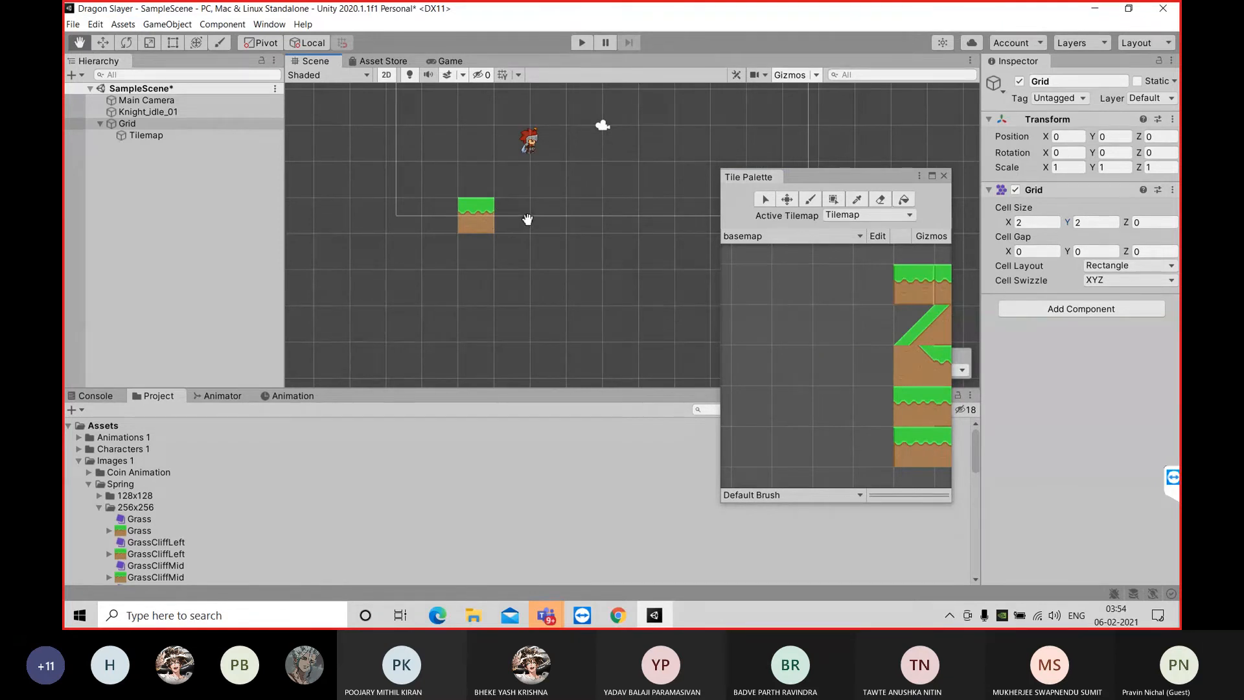
key(b)
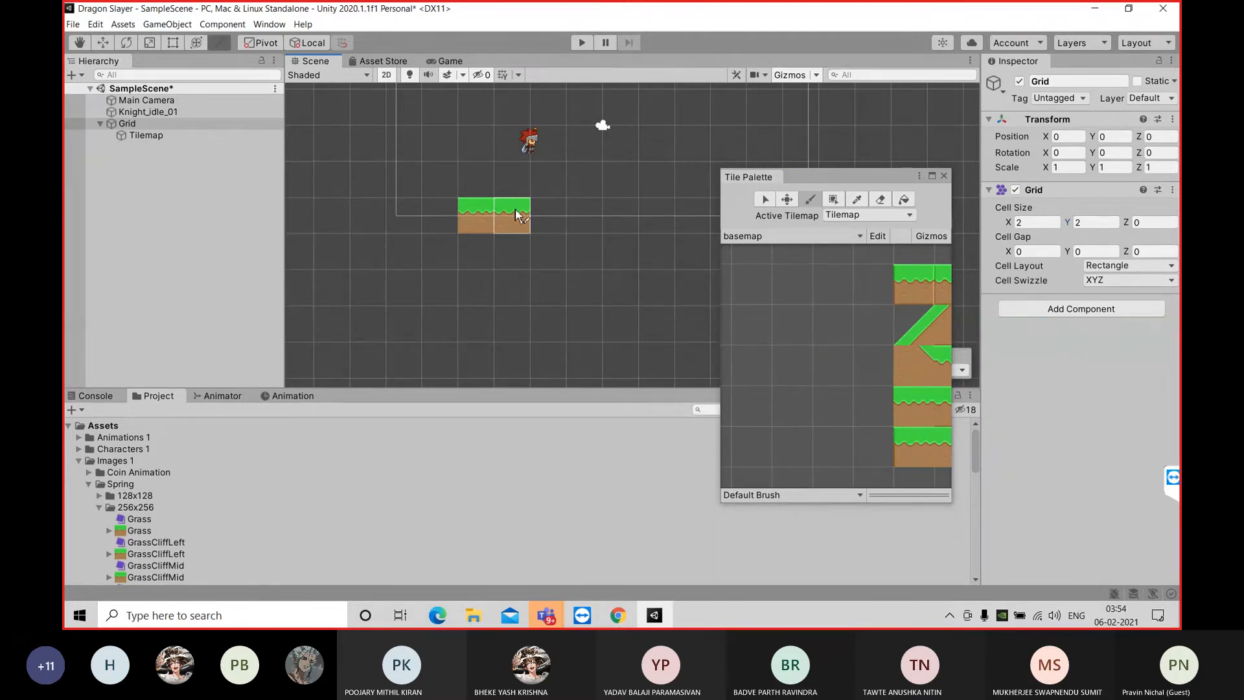
drag(549, 216, 596, 217)
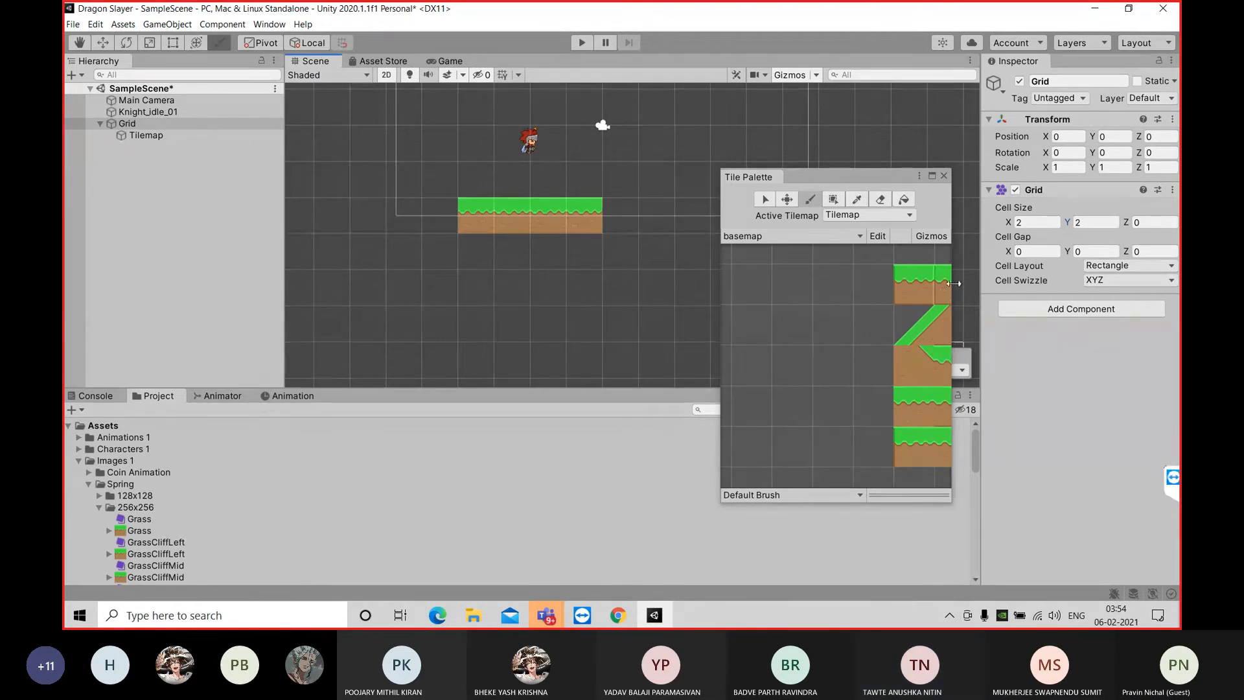
Widen the Tile Palette to show all basemap tiles, and extend the ground row by two more grass tiles
drag(956, 253, 1151, 244)
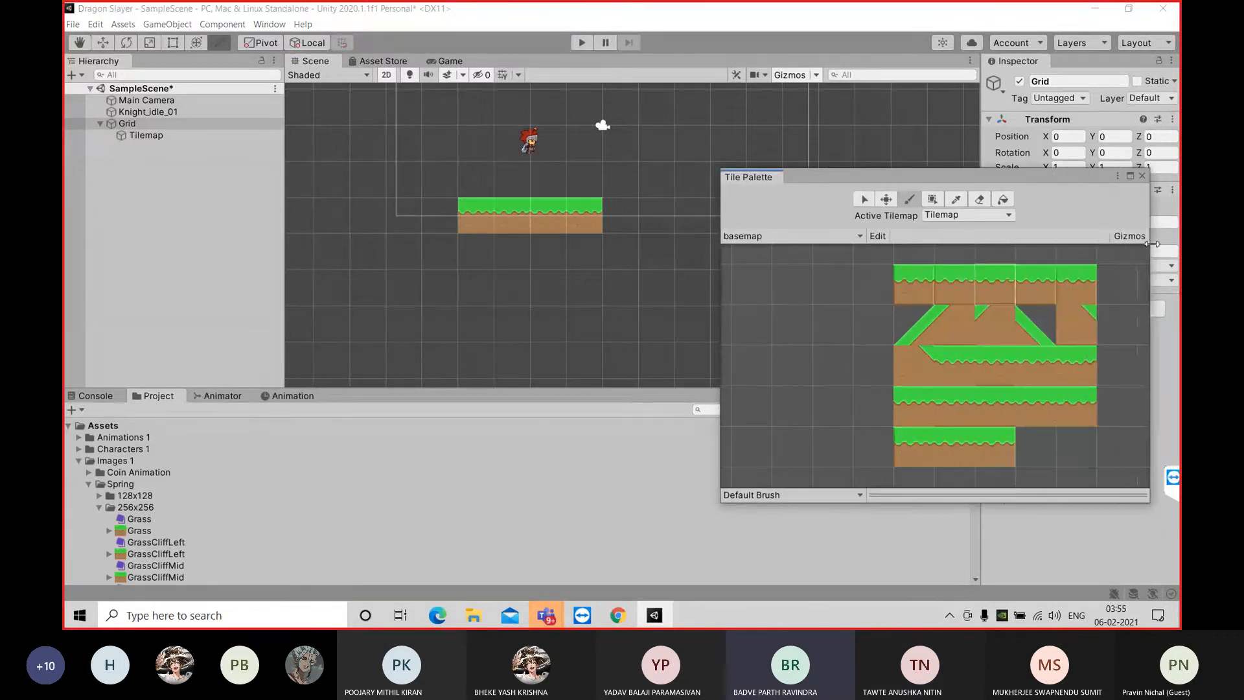
mouse_move(724, 282)
mouse_down()
mouse_move(781, 272)
mouse_move(739, 284)
mouse_up()
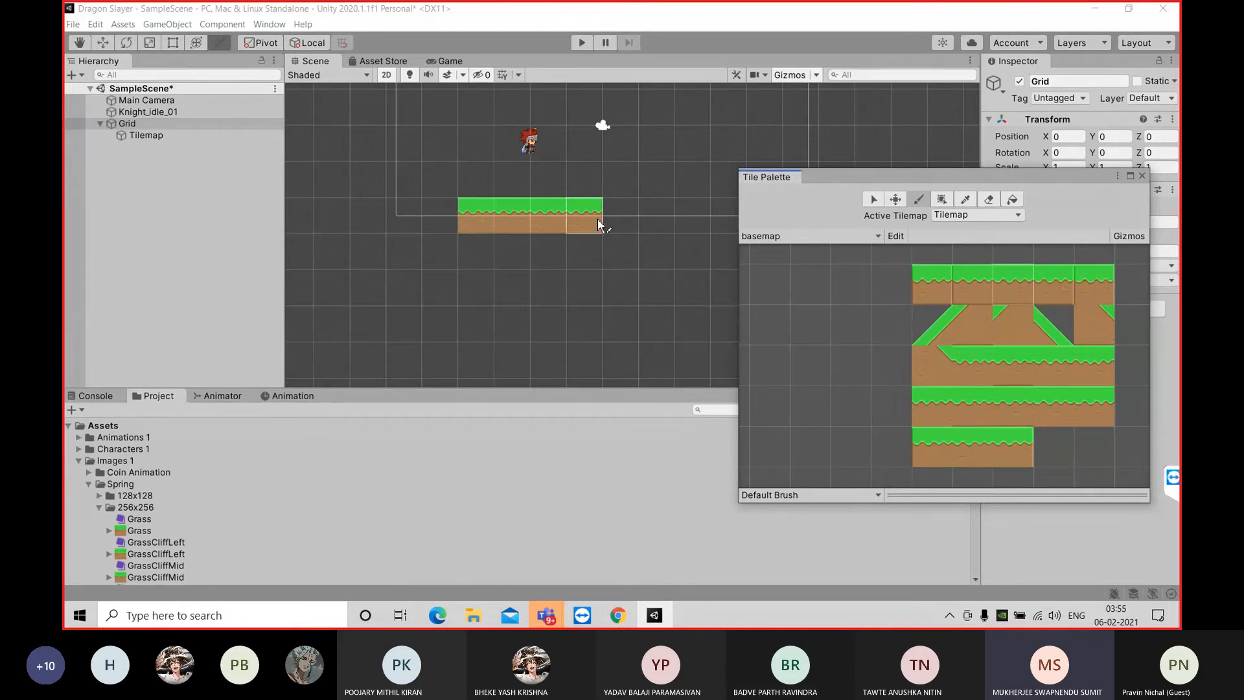
click(1024, 288)
click(924, 201)
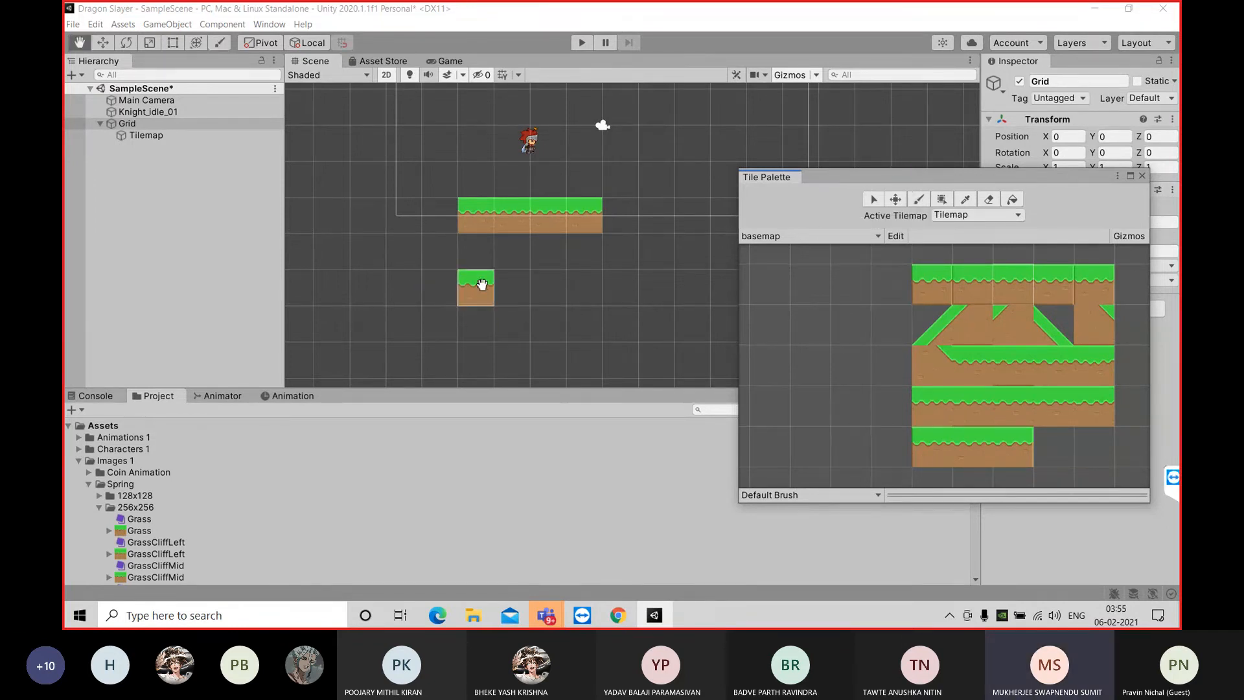
shift+click(480, 284)
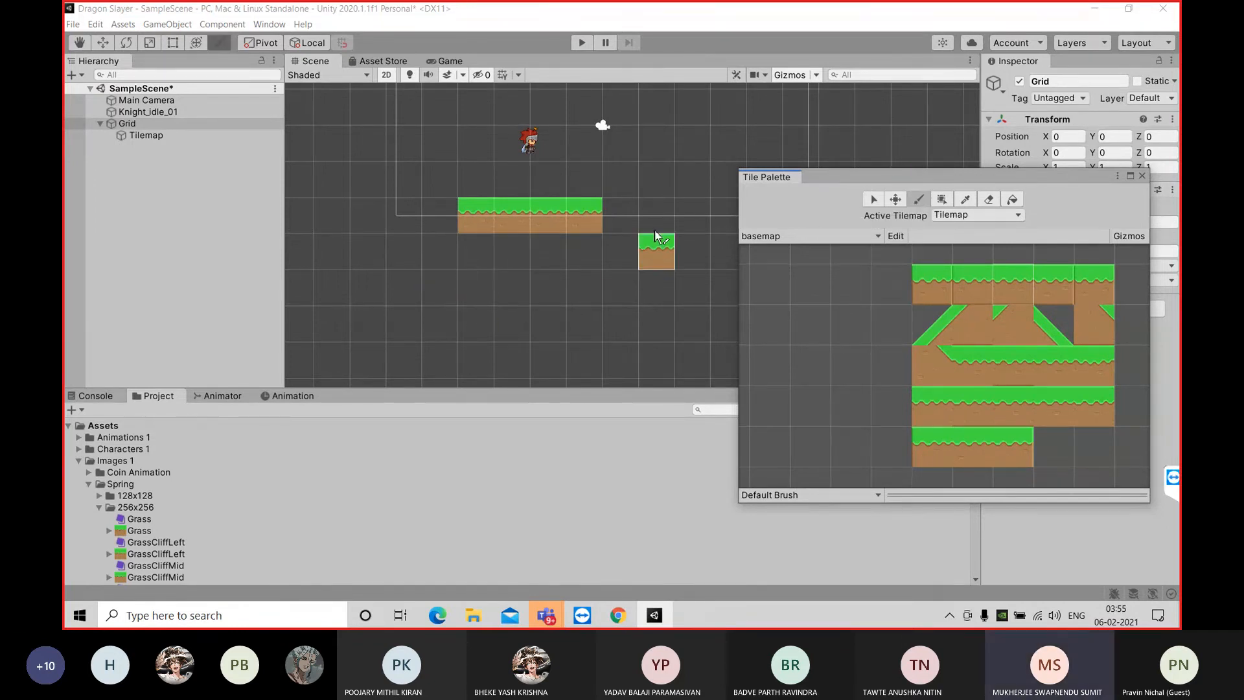
click(628, 217)
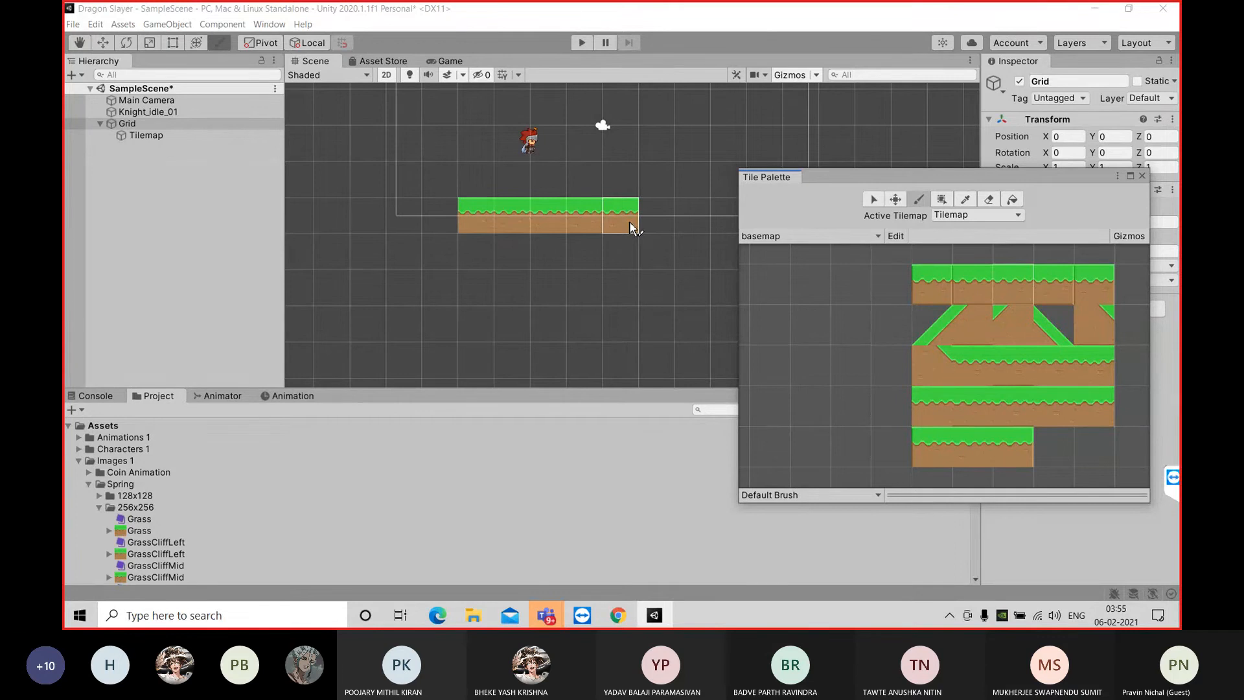
drag(632, 228, 661, 224)
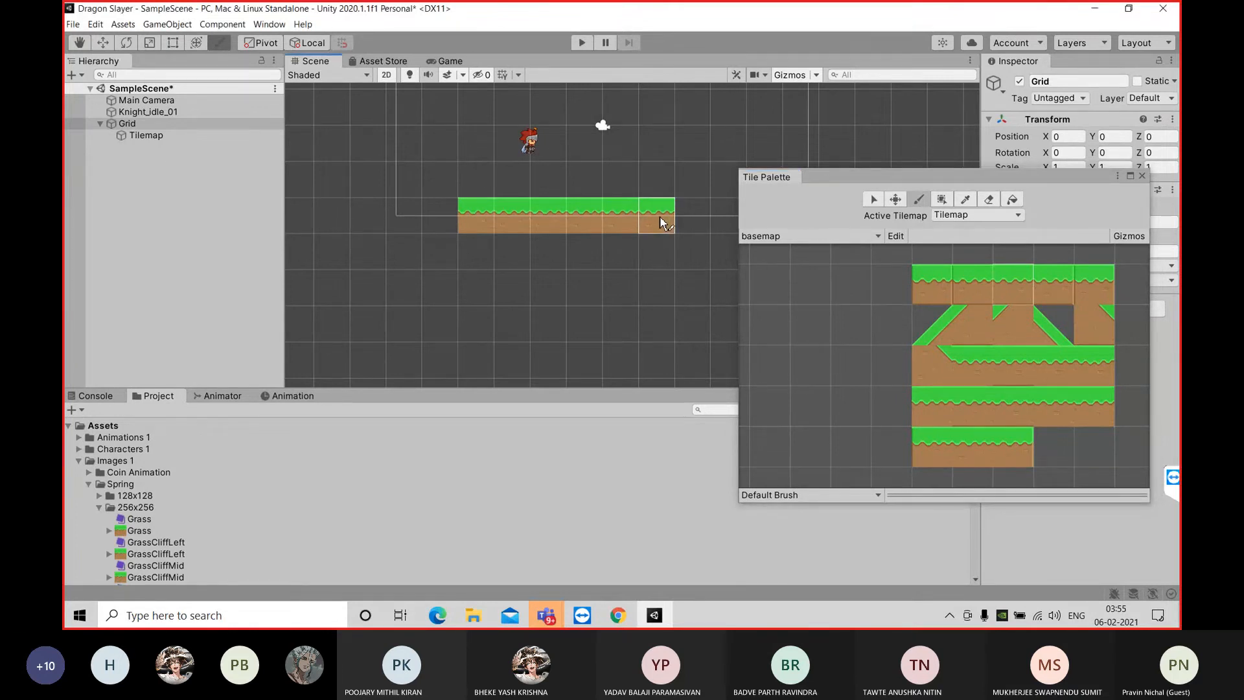
Paint a three-tile upward slope from the right end of the ground row with the rising grass hill tile
scroll(622, 275, down, 3)
middle_drag(659, 284, 554, 317)
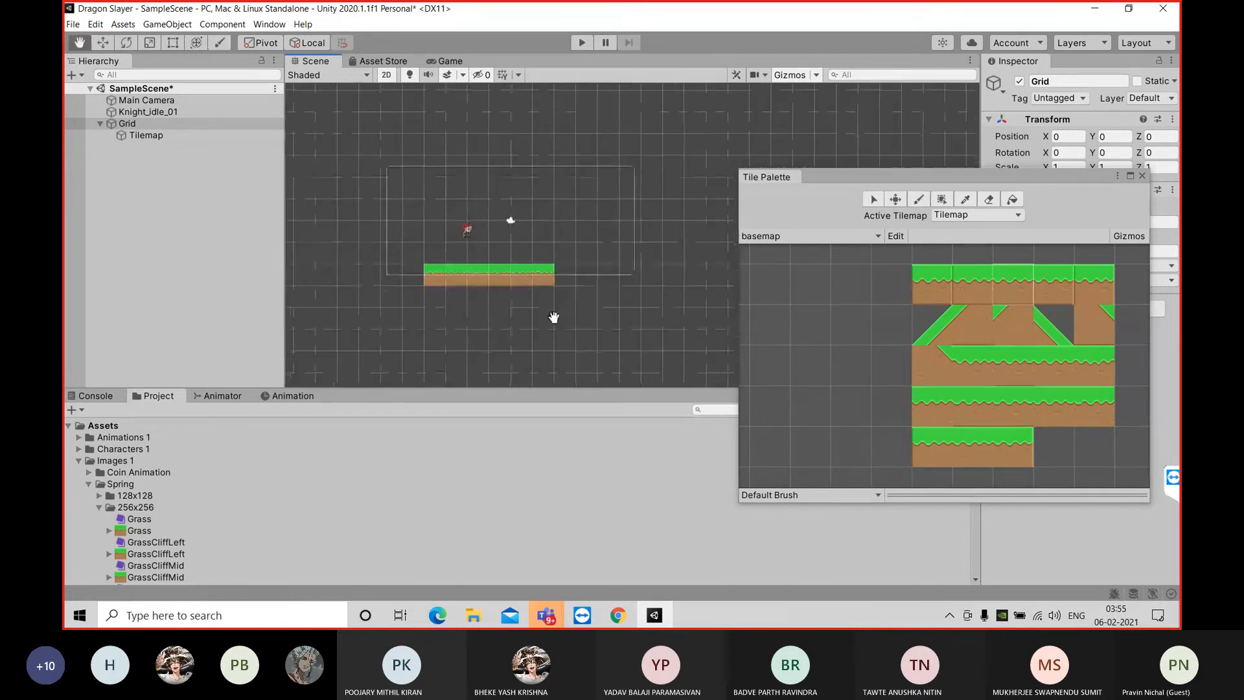
click(942, 334)
click(560, 252)
click(583, 228)
click(606, 210)
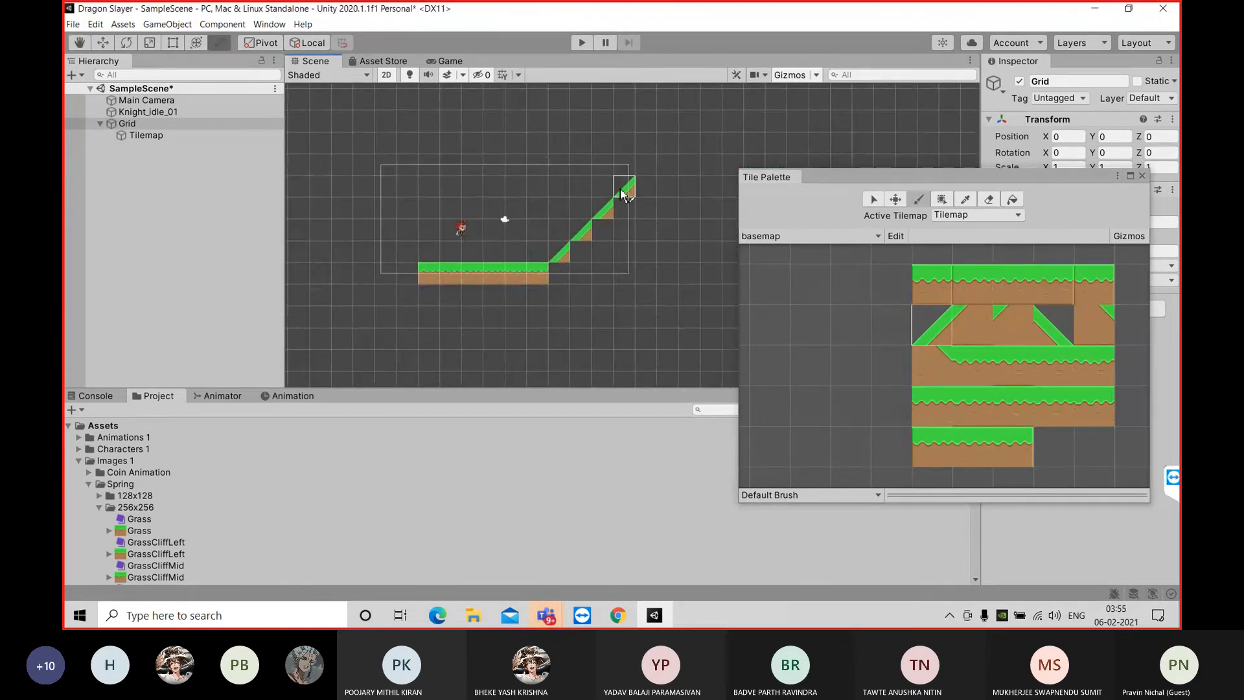
Paint a three-tile downward slope from the hill's peak with the descending grass hill tile
click(1047, 333)
click(624, 208)
click(646, 230)
click(670, 257)
Fill in beneath both hill slopes with the matching grass-corner dirt tiles
click(999, 337)
click(569, 259)
click(584, 257)
click(567, 274)
click(611, 237)
click(1096, 329)
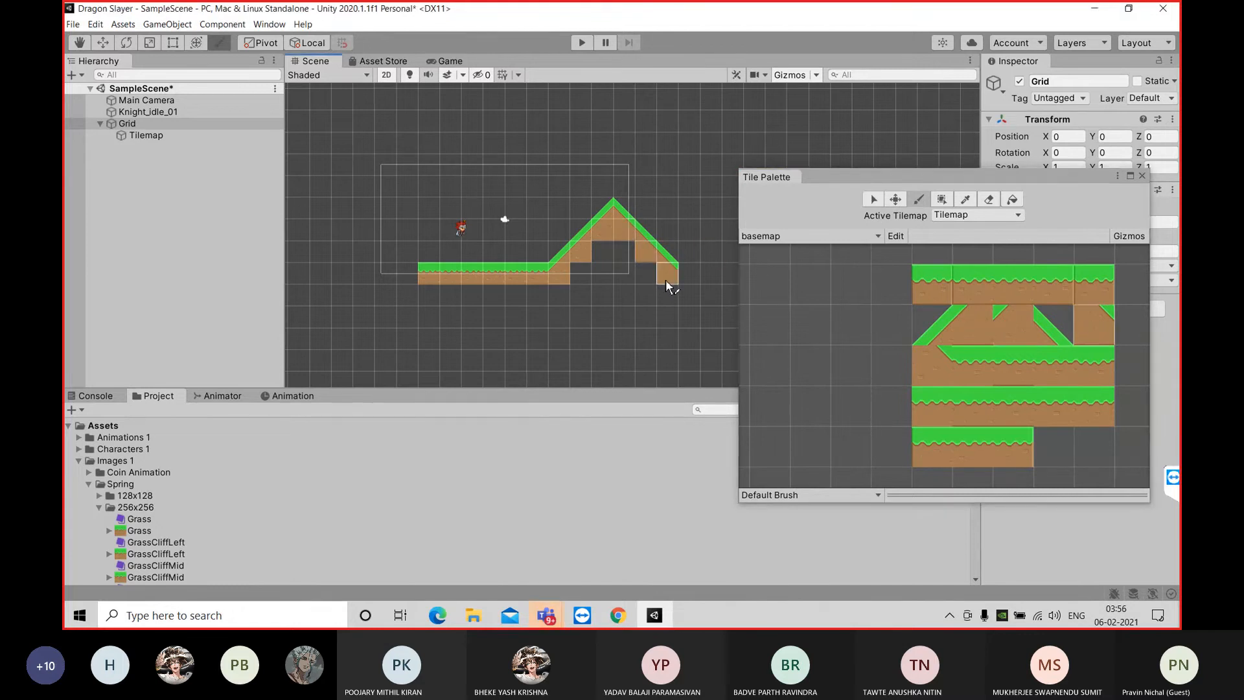
Continue the flat ground to the right of the hill with a row of plain grass tiles
click(1007, 295)
click(664, 296)
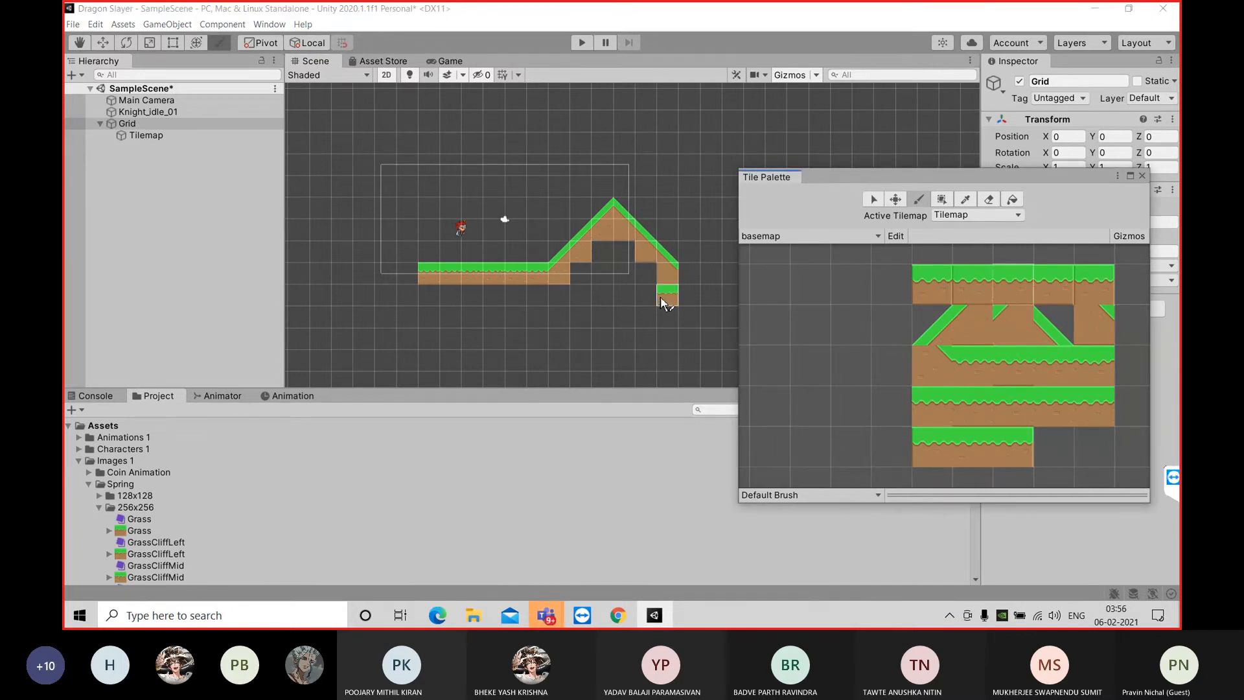
click(694, 275)
click(718, 274)
click(735, 284)
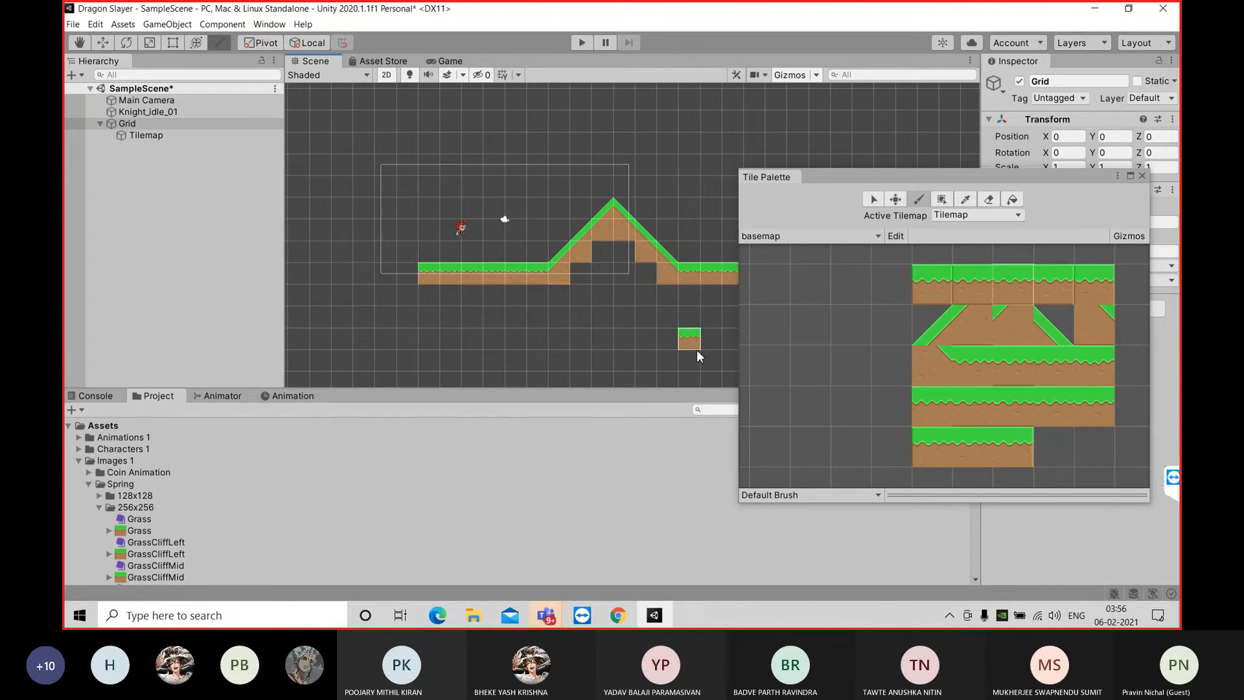
Fill the empty cells inside the hill with grass-topped dirt tiles from the basemap palette
click(447, 61)
drag(927, 177, 917, 152)
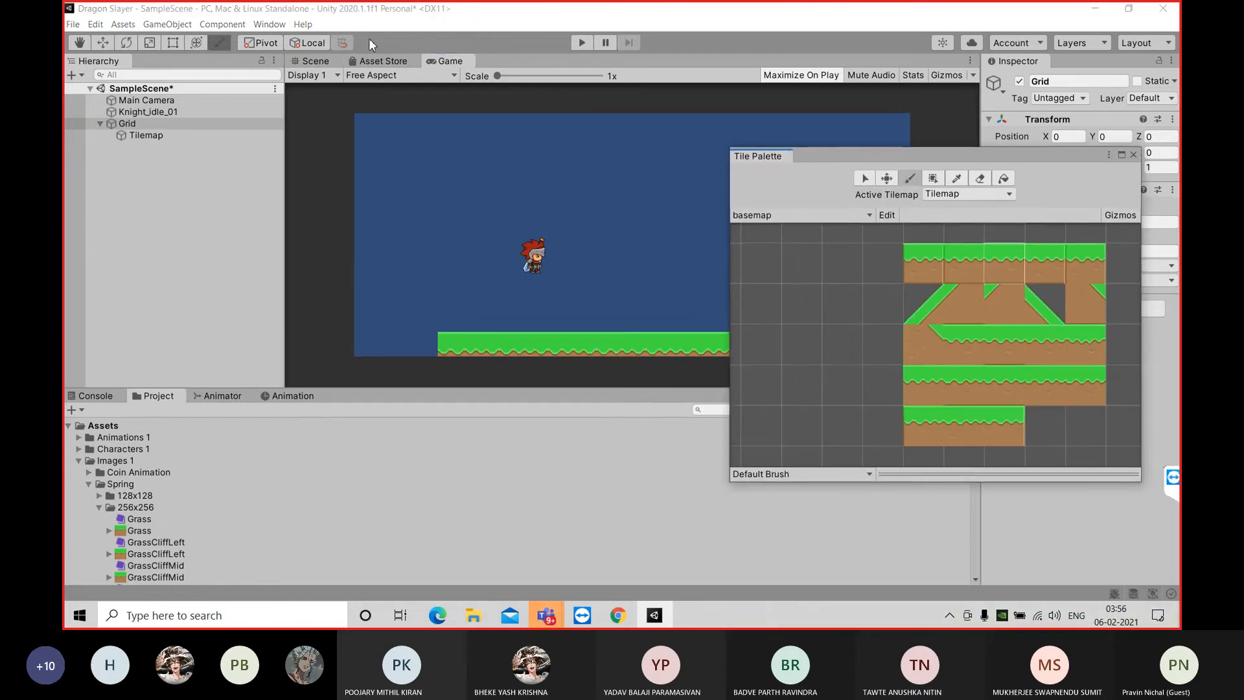
click(312, 61)
click(988, 344)
click(622, 272)
click(582, 270)
drag(619, 261, 666, 293)
key(ctrl+z)
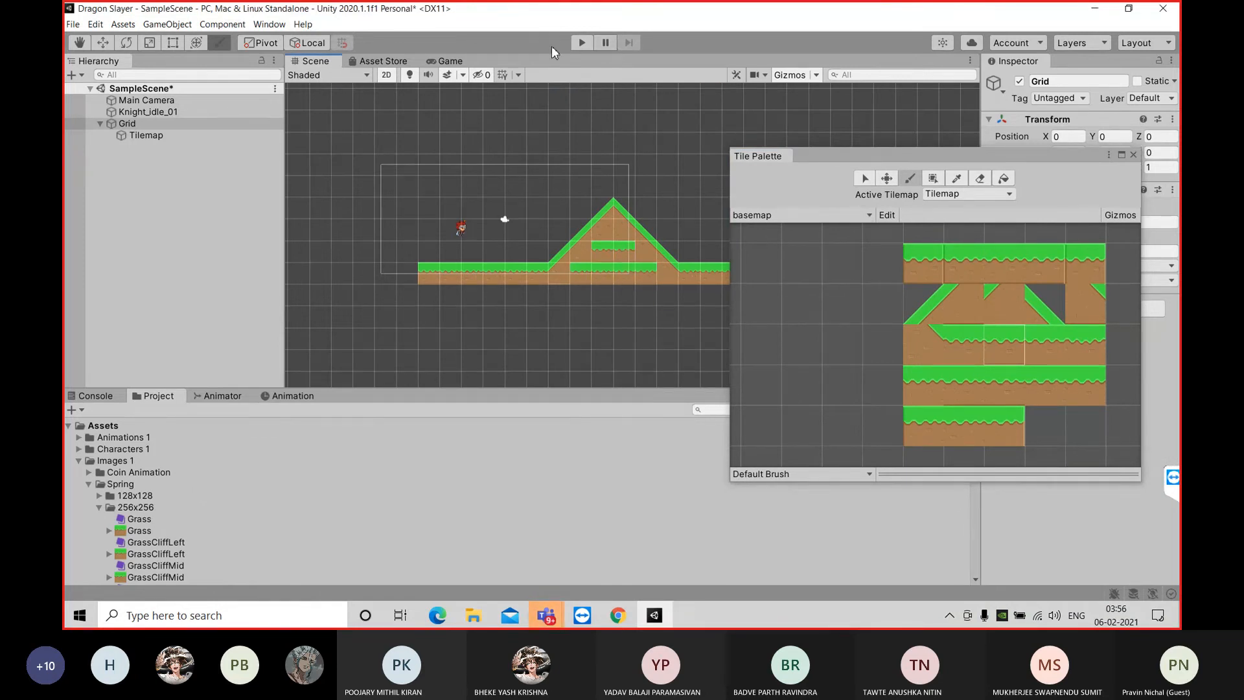
Move the tile palette off the level and preview the filled hill in the Game view
drag(897, 161, 1030, 278)
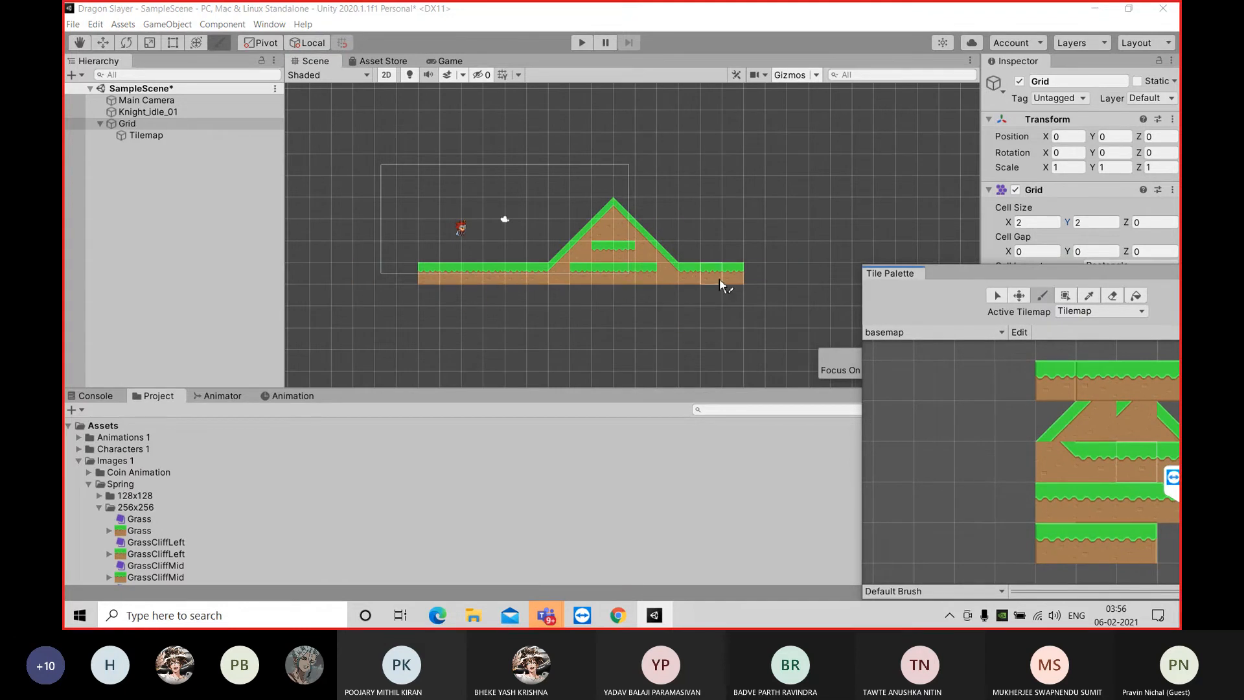
click(449, 62)
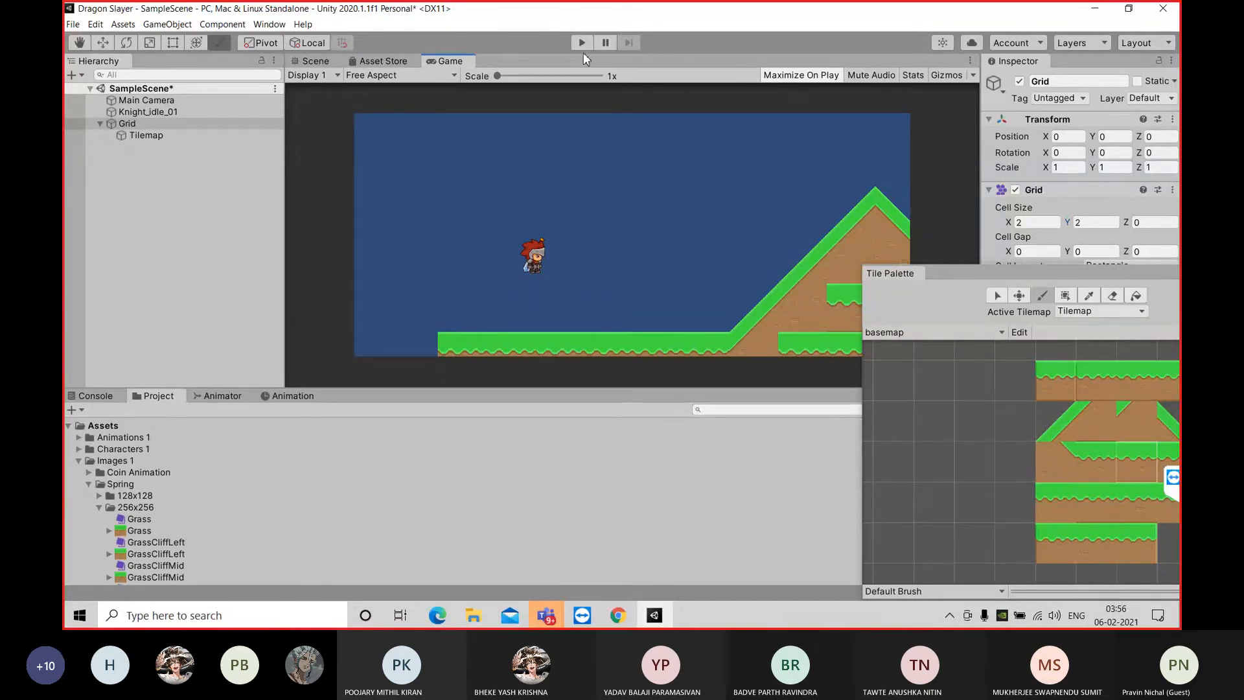
click(317, 62)
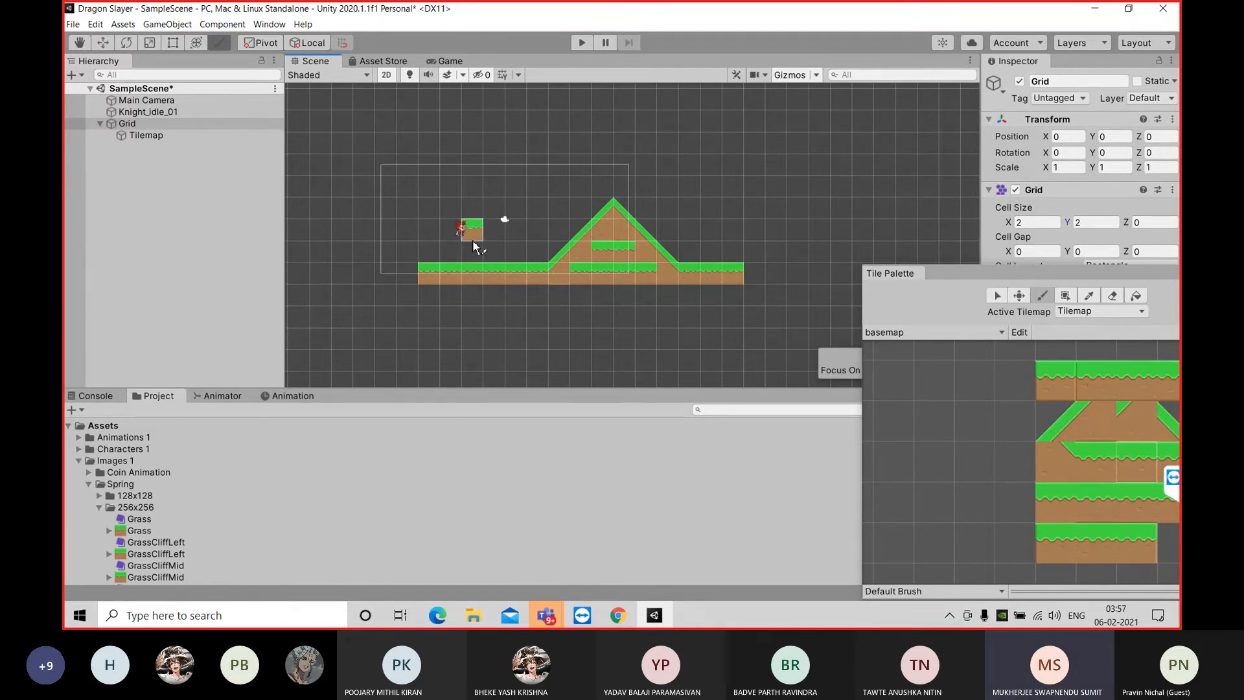
Select the Main Camera and examine its frame and preview against the painted level, keeping the tile palette clear of both
drag(942, 285, 791, 337)
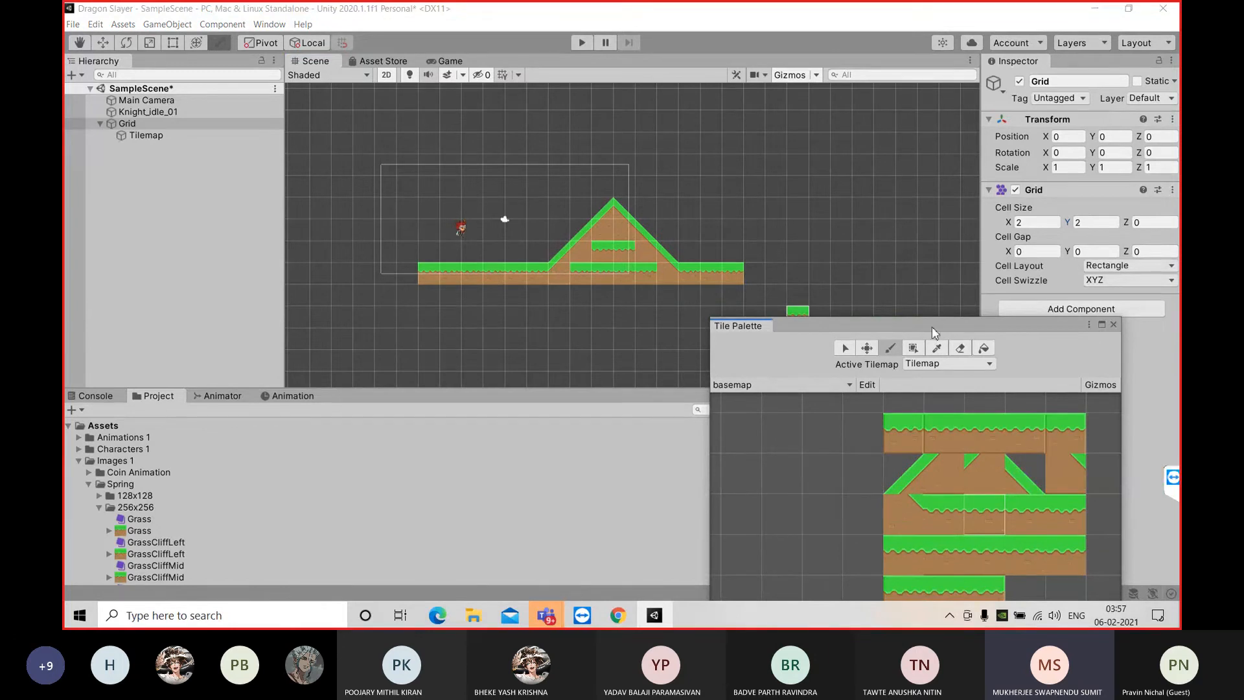
click(189, 215)
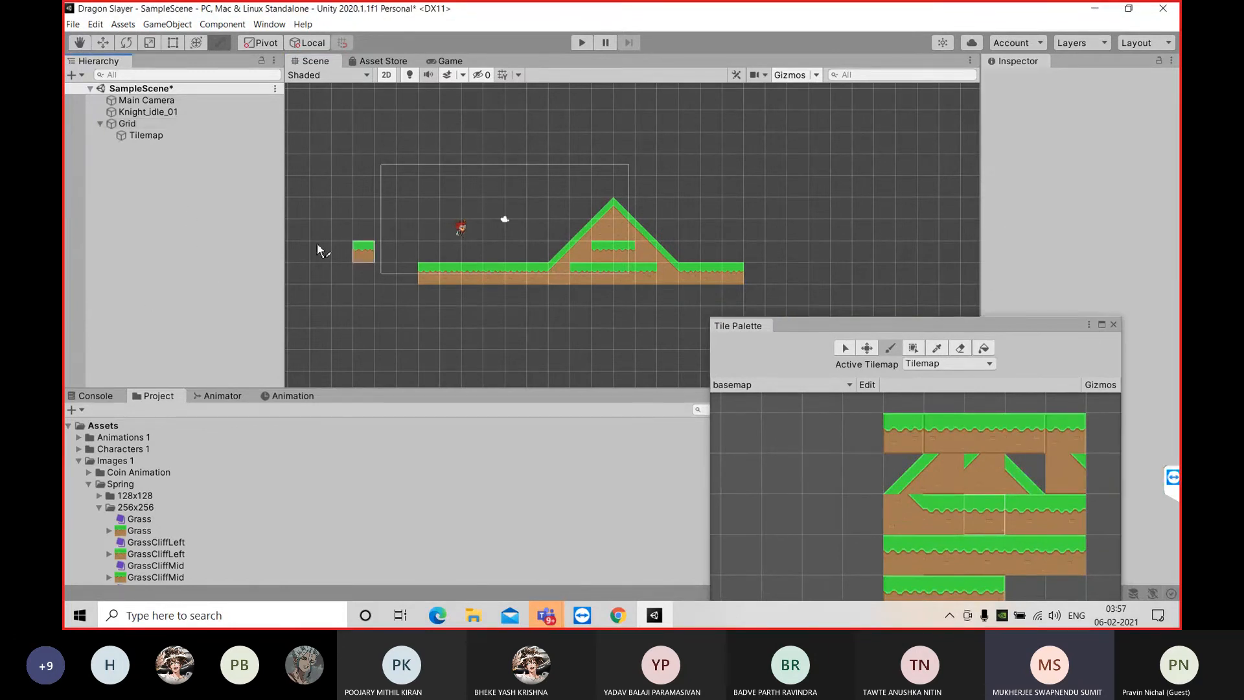
click(140, 100)
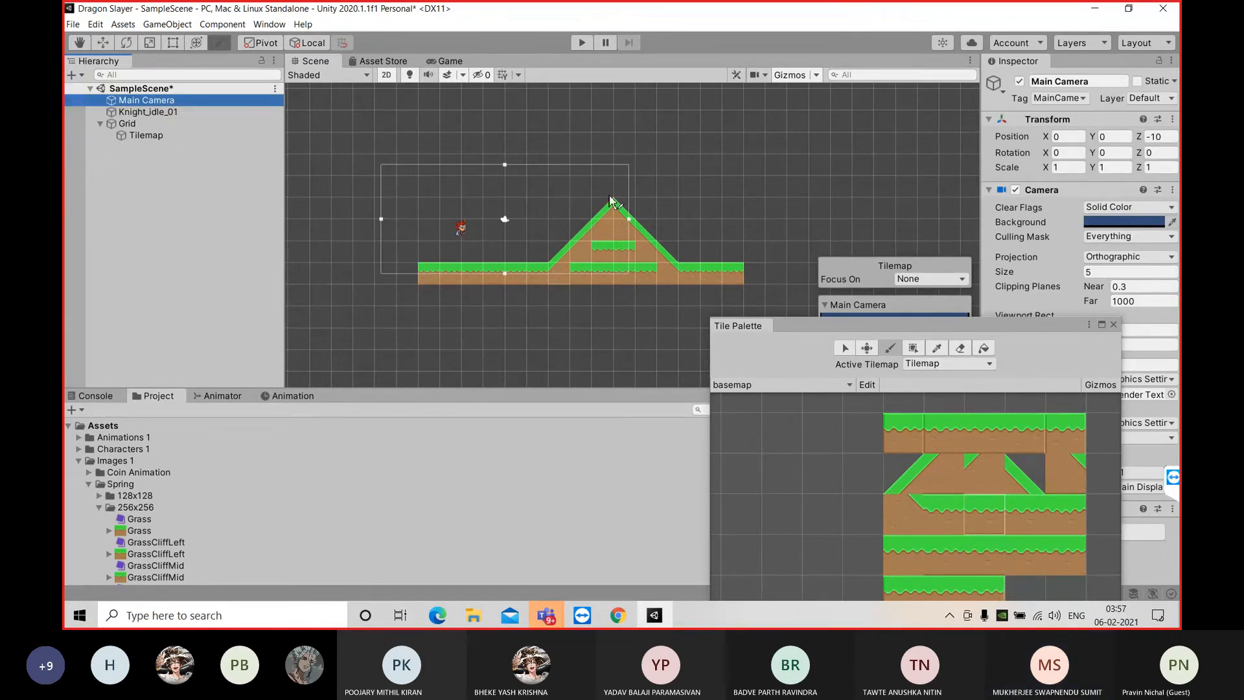
drag(1087, 329, 1036, 490)
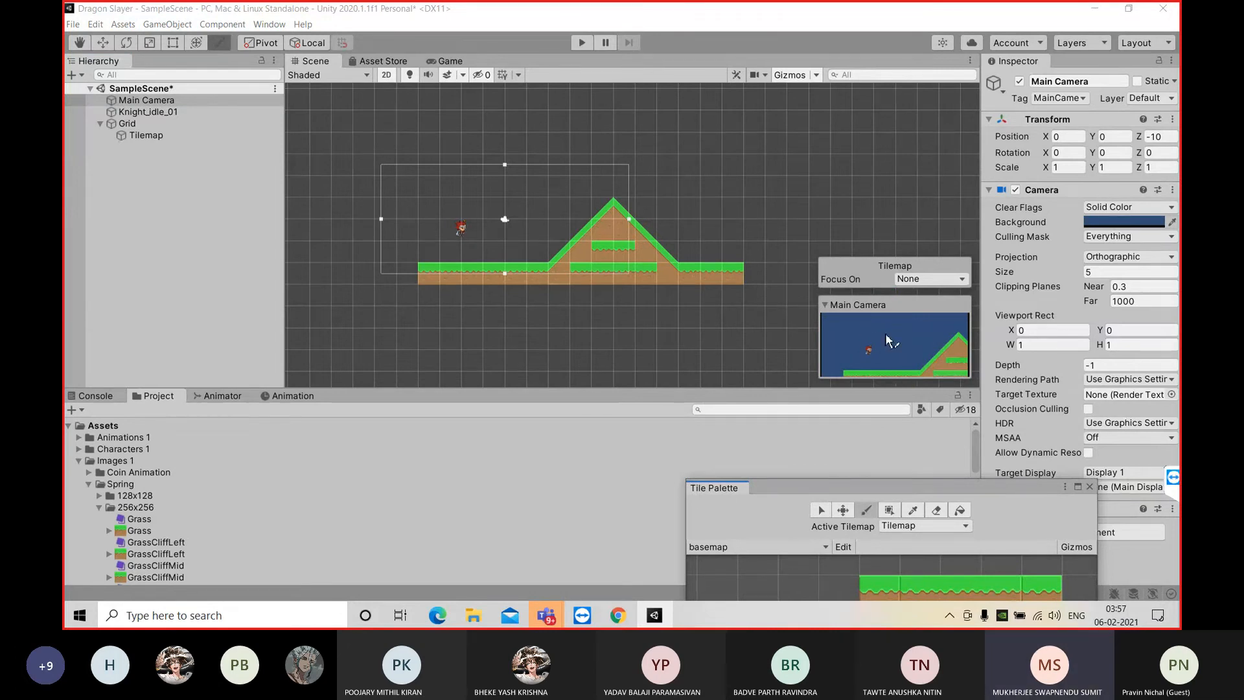
click(498, 165)
key(q)
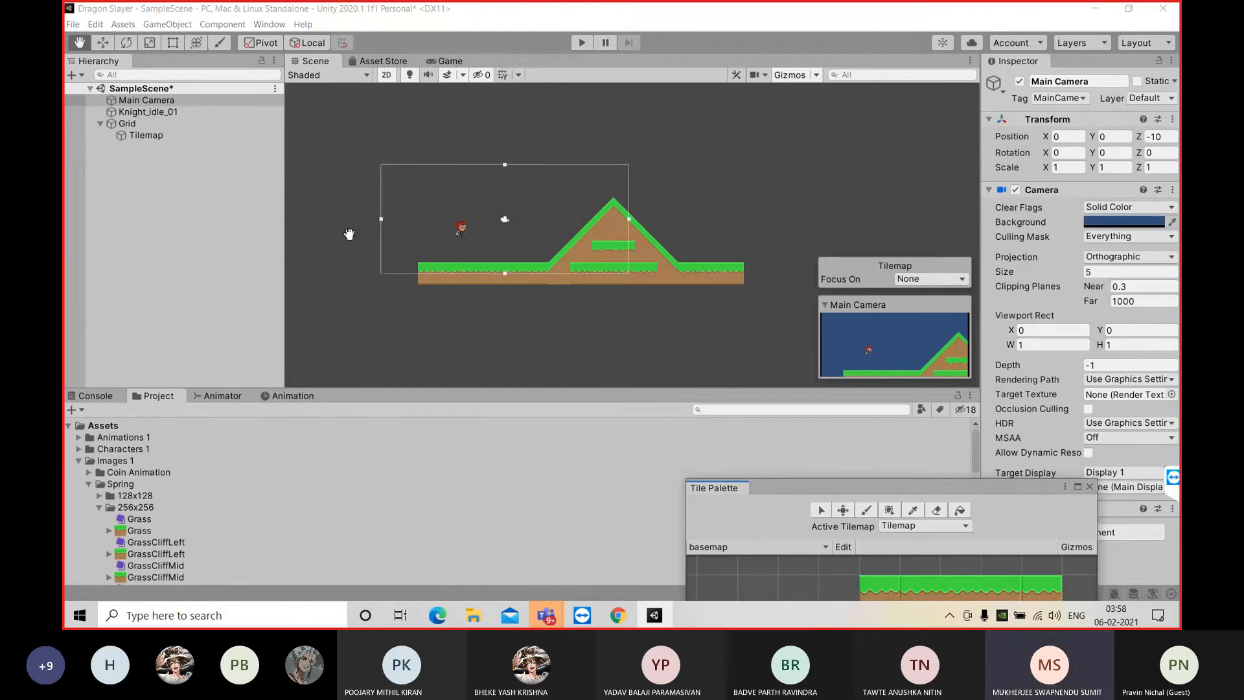
Play-test the scene to see how the knight behaves on the painted ground without colliders, and stop it
click(448, 61)
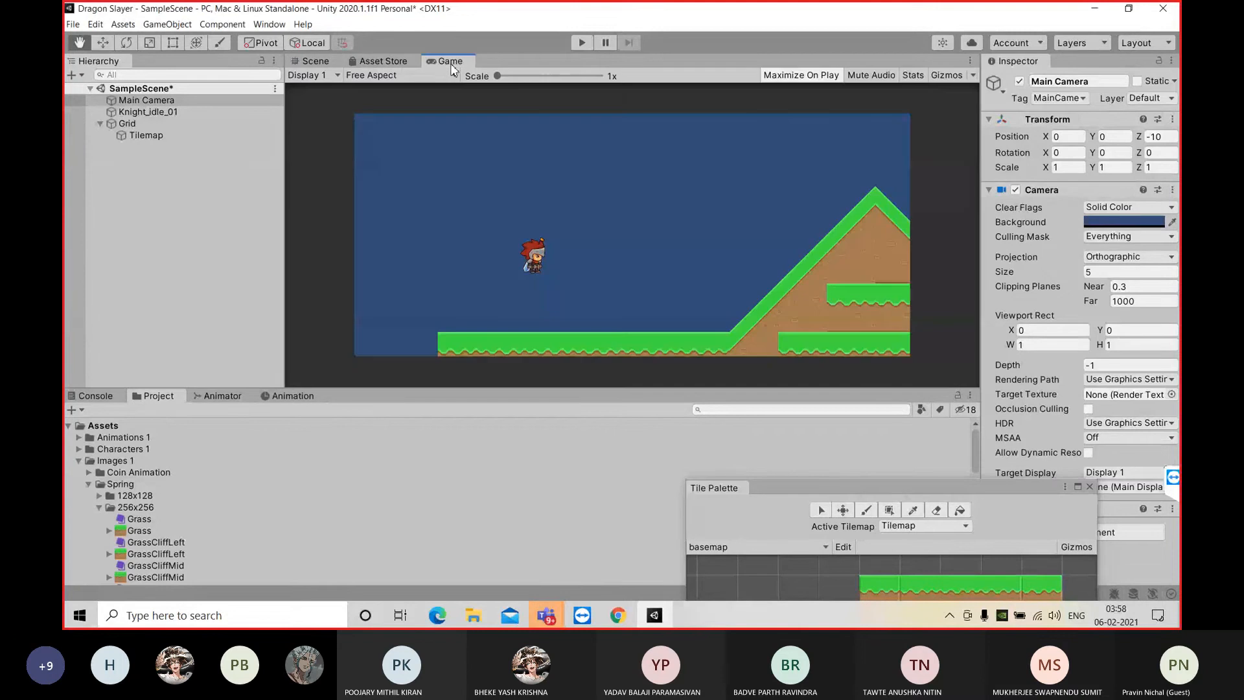
click(580, 45)
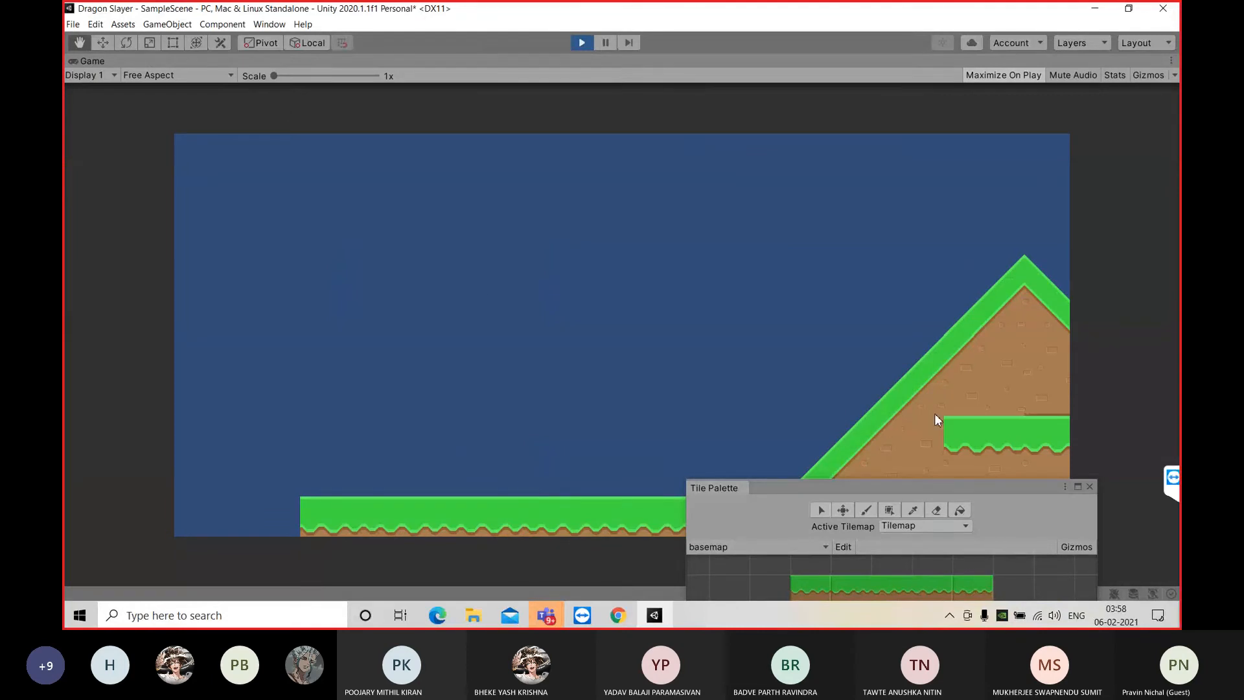
click(582, 44)
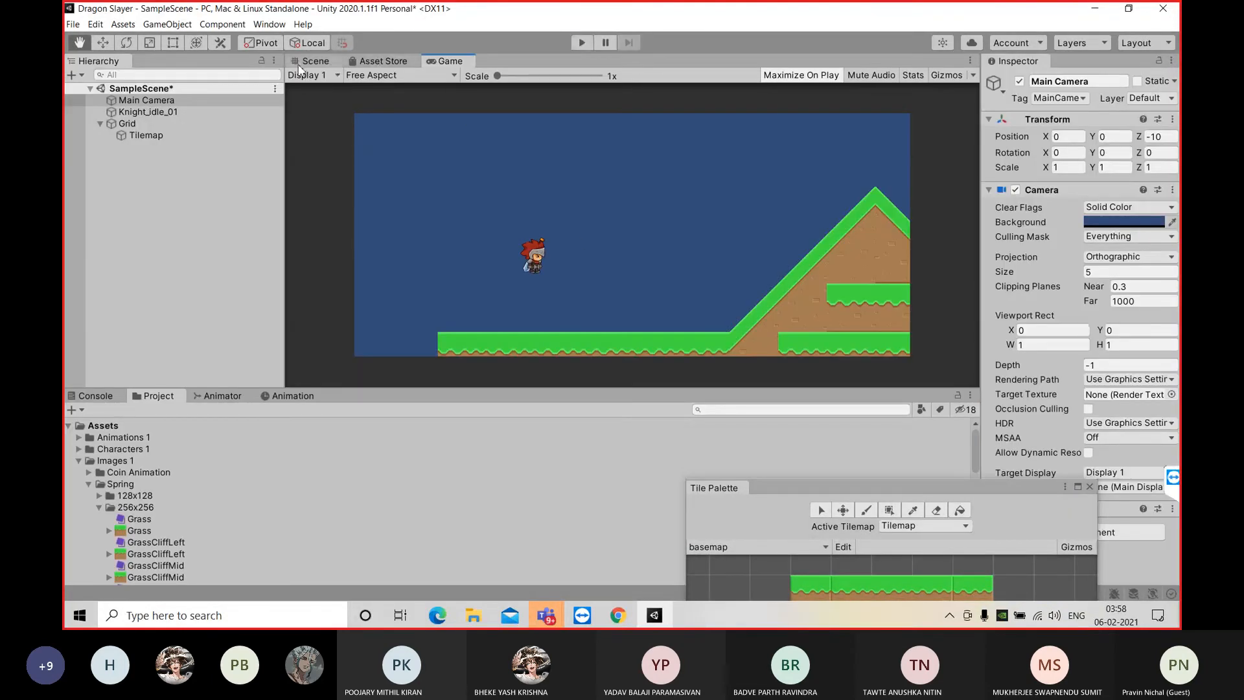
Return to the Scene view and create an empty GameObject at the root of the scene hierarchy
click(329, 63)
drag(651, 324, 627, 285)
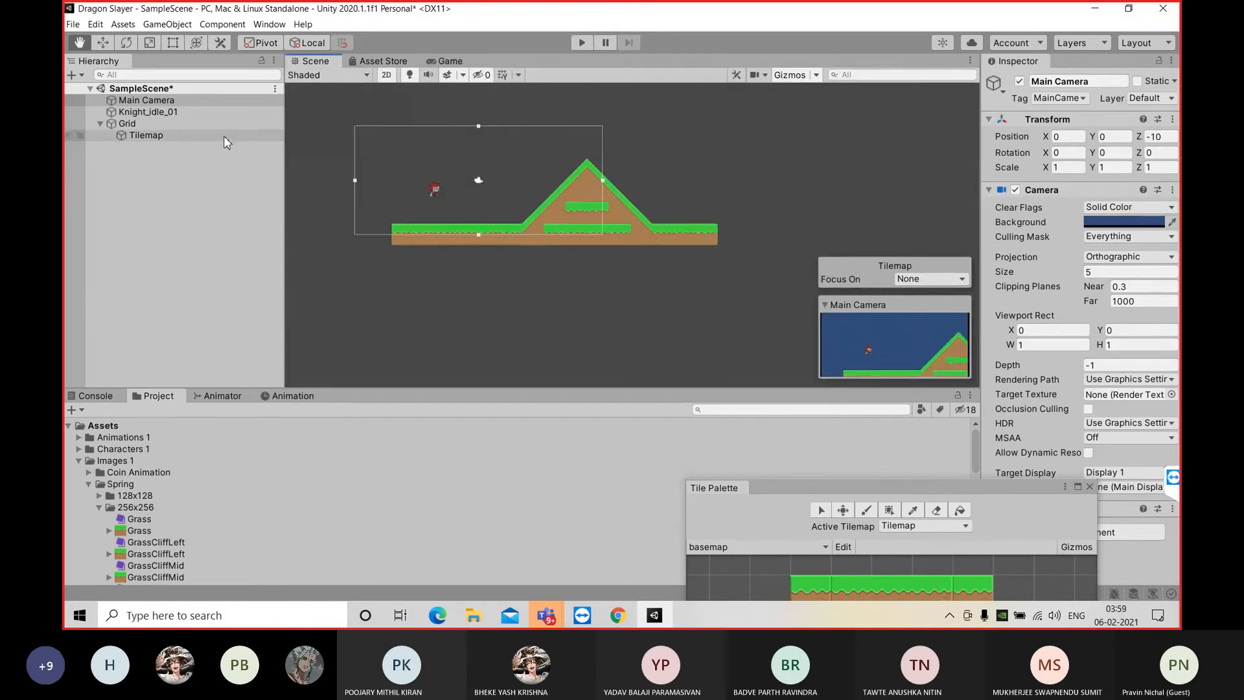
click(189, 197)
right_click(190, 186)
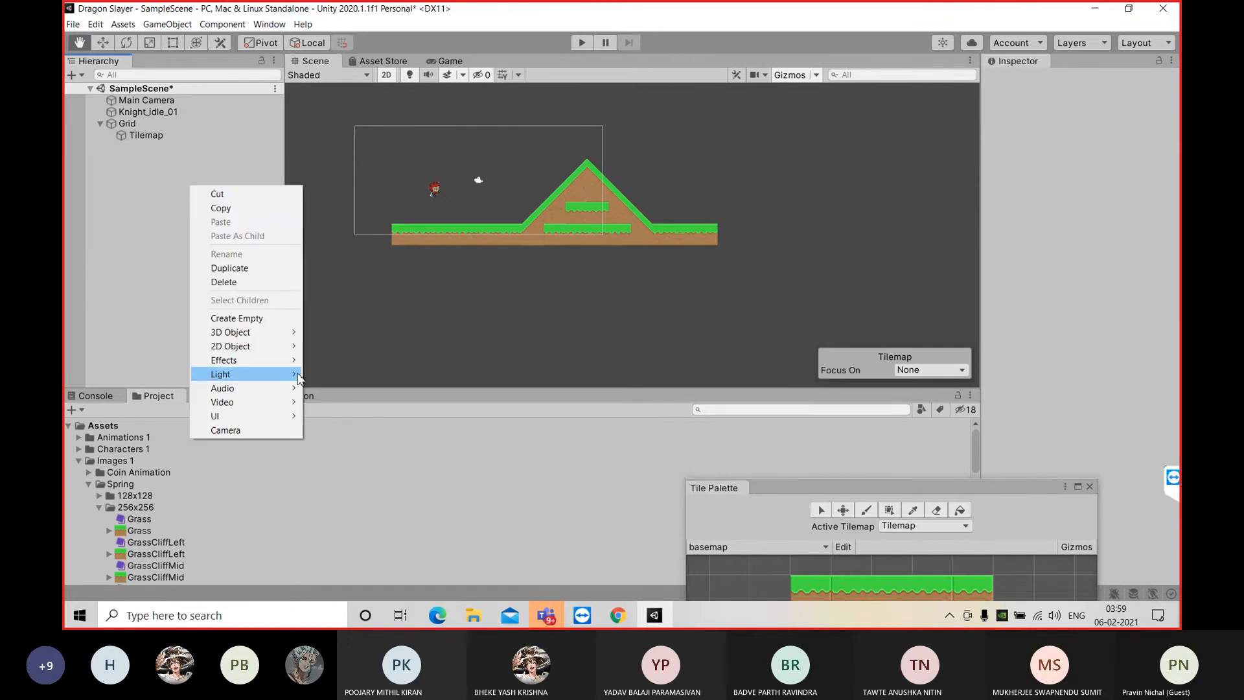
click(279, 322)
Try a Box Collider 2D on the empty object, stretched over the whole ground row to about 30.1 by 1.7, and remove it
click(1133, 198)
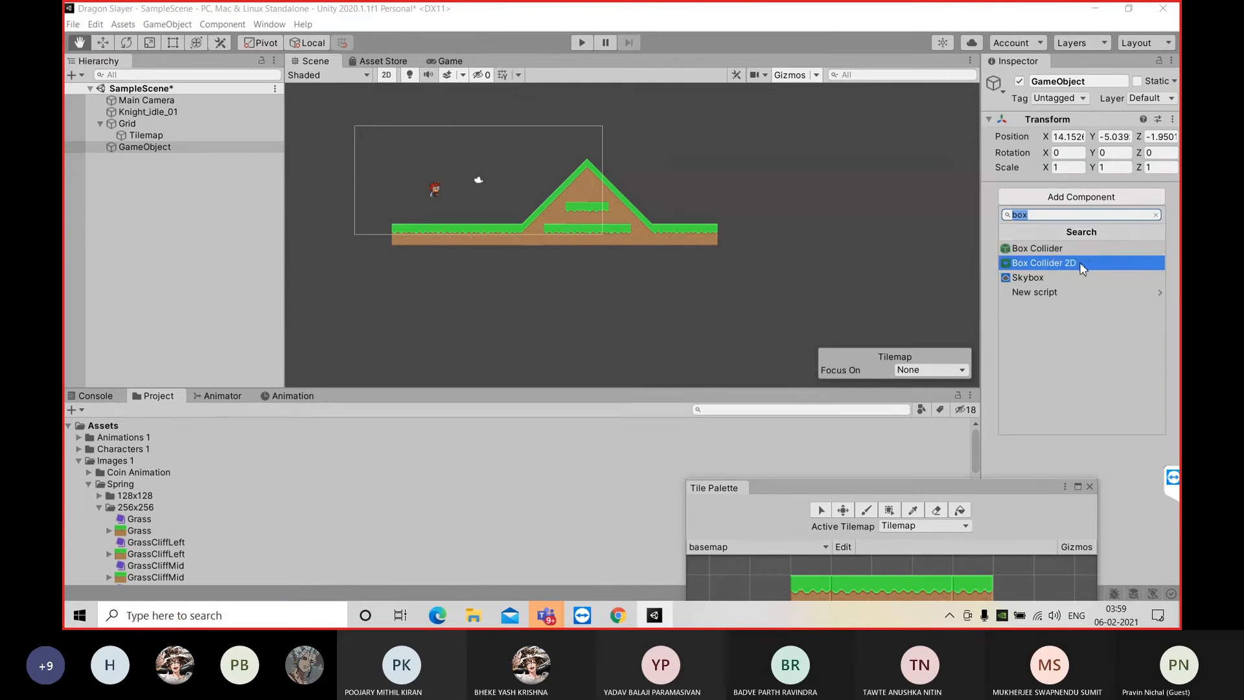
click(1054, 269)
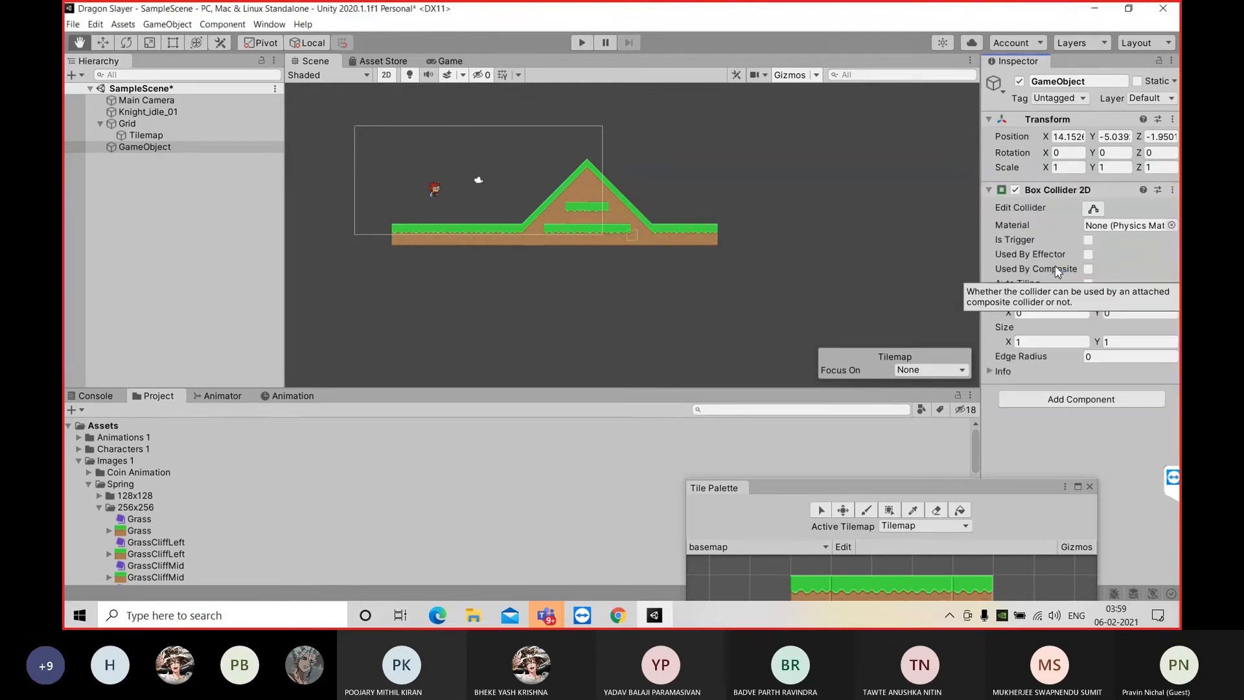
click(1092, 207)
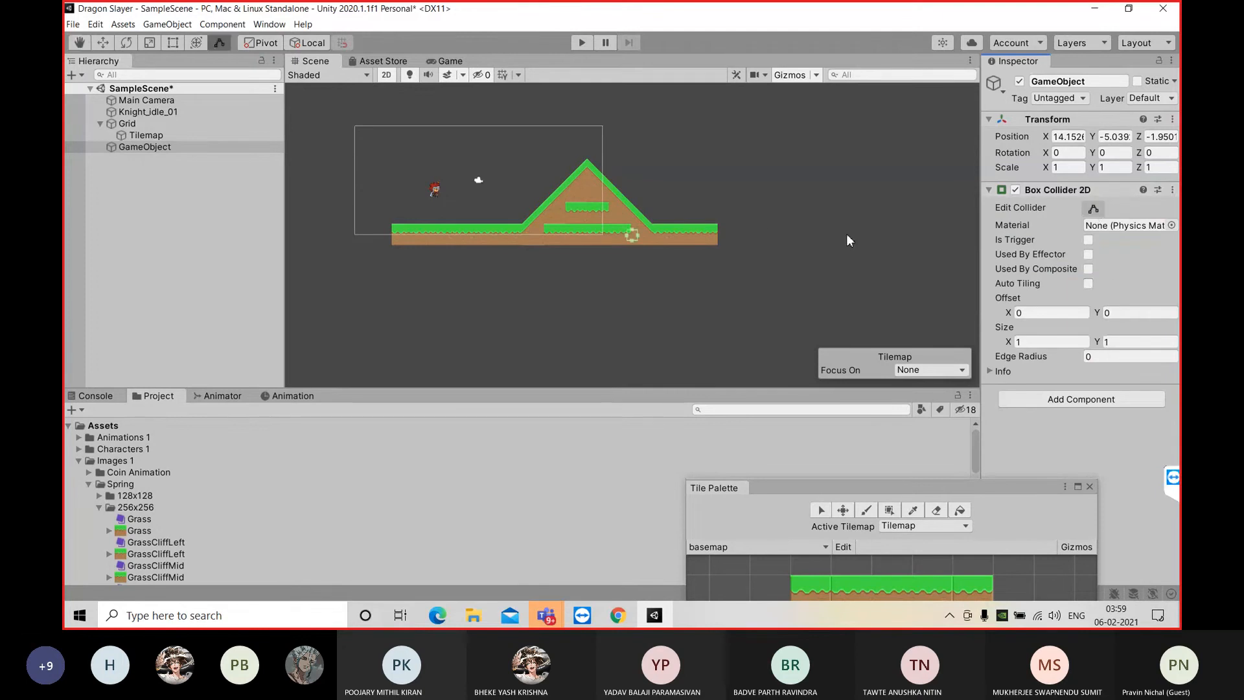
drag(639, 234, 719, 234)
drag(624, 236, 389, 234)
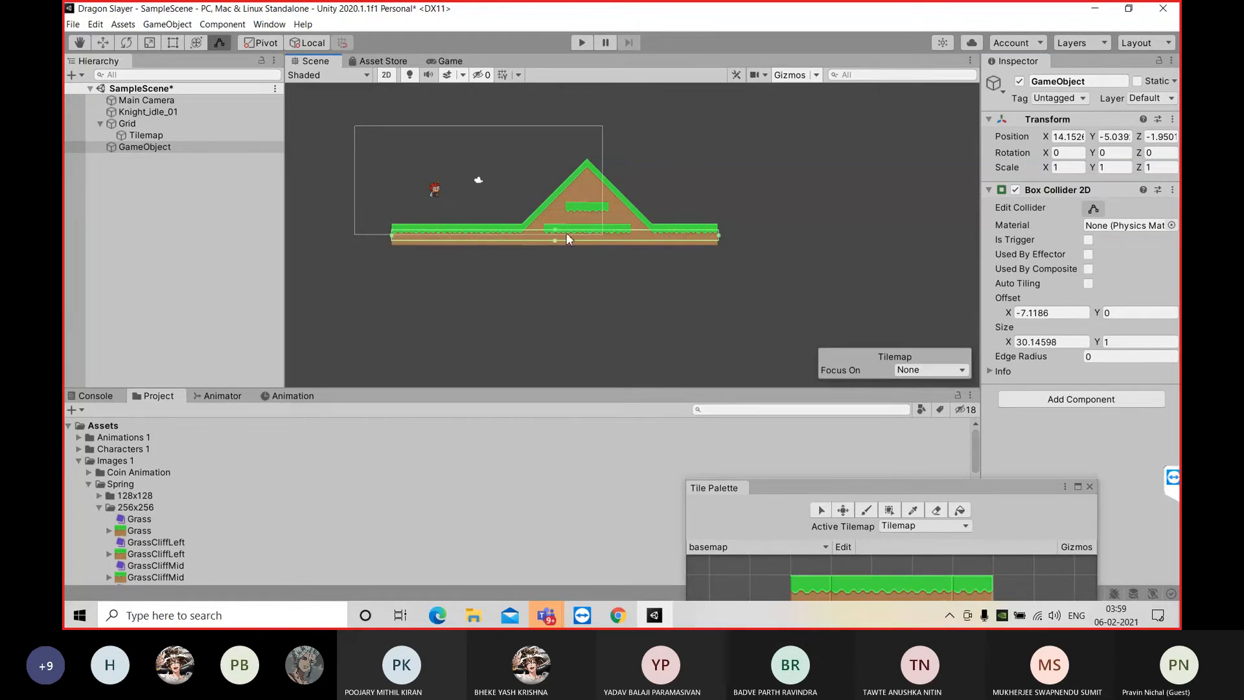
drag(555, 230, 556, 245)
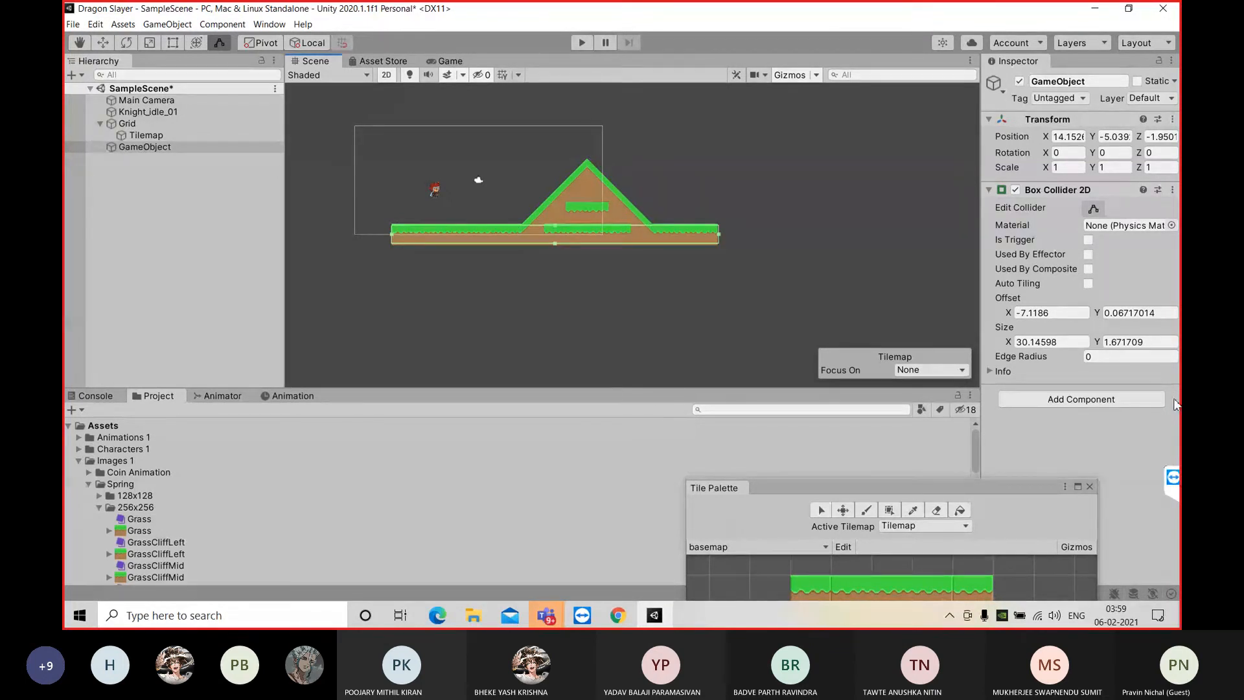
click(1174, 191)
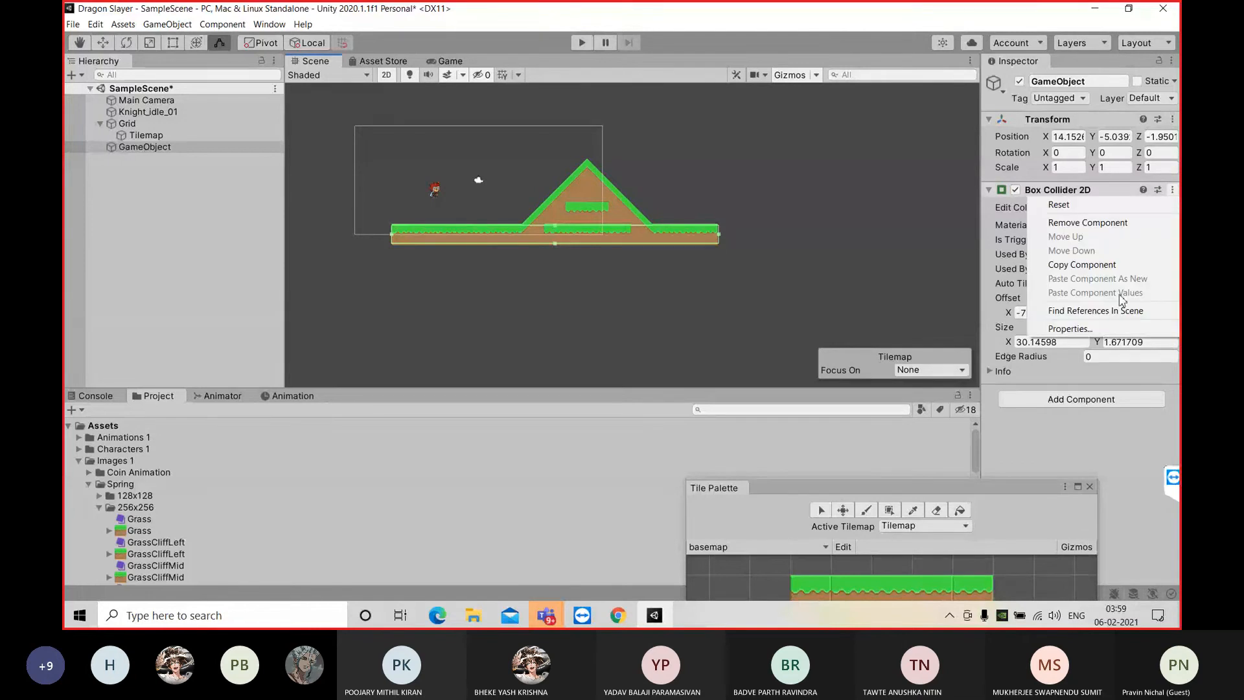
click(1119, 221)
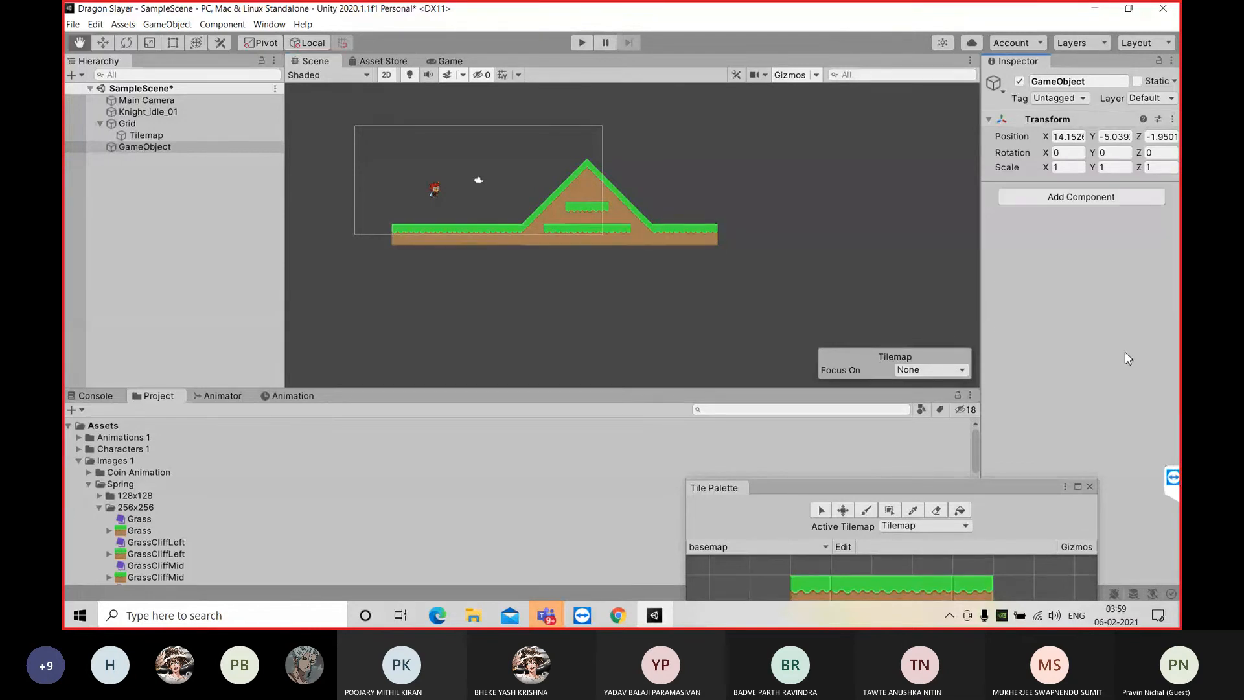
Add a Polygon Collider 2D component to the empty GameObject
click(1101, 201)
text(pol)
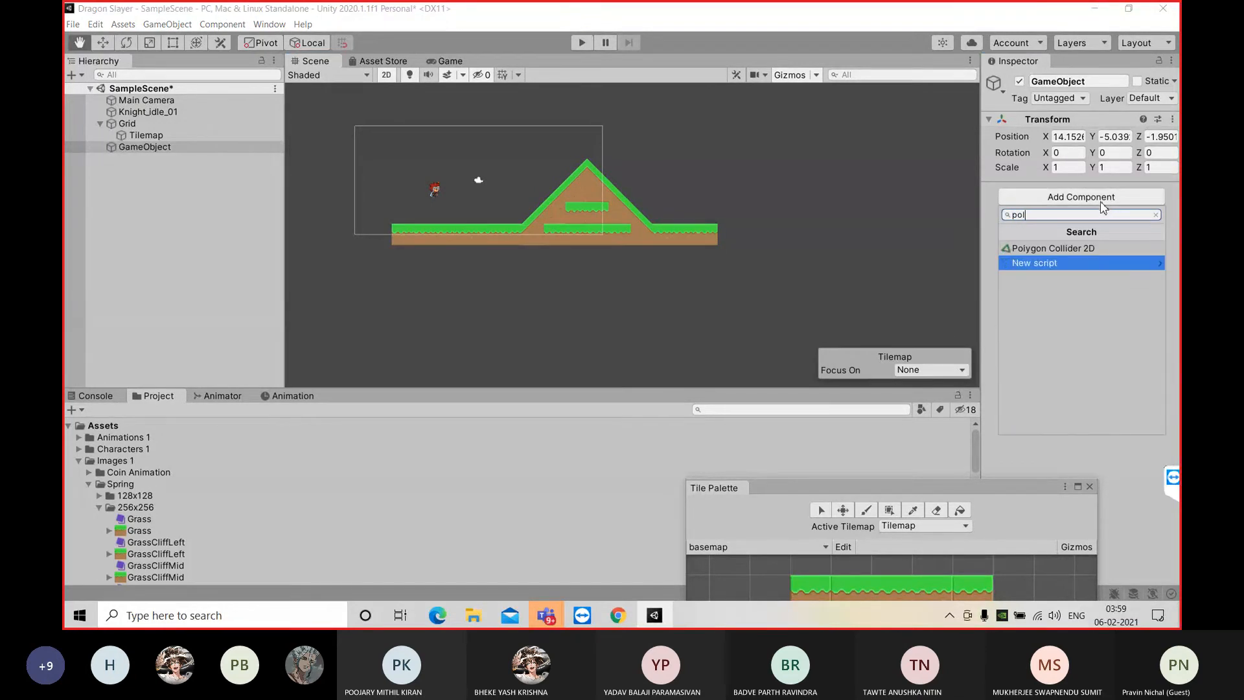
click(1101, 253)
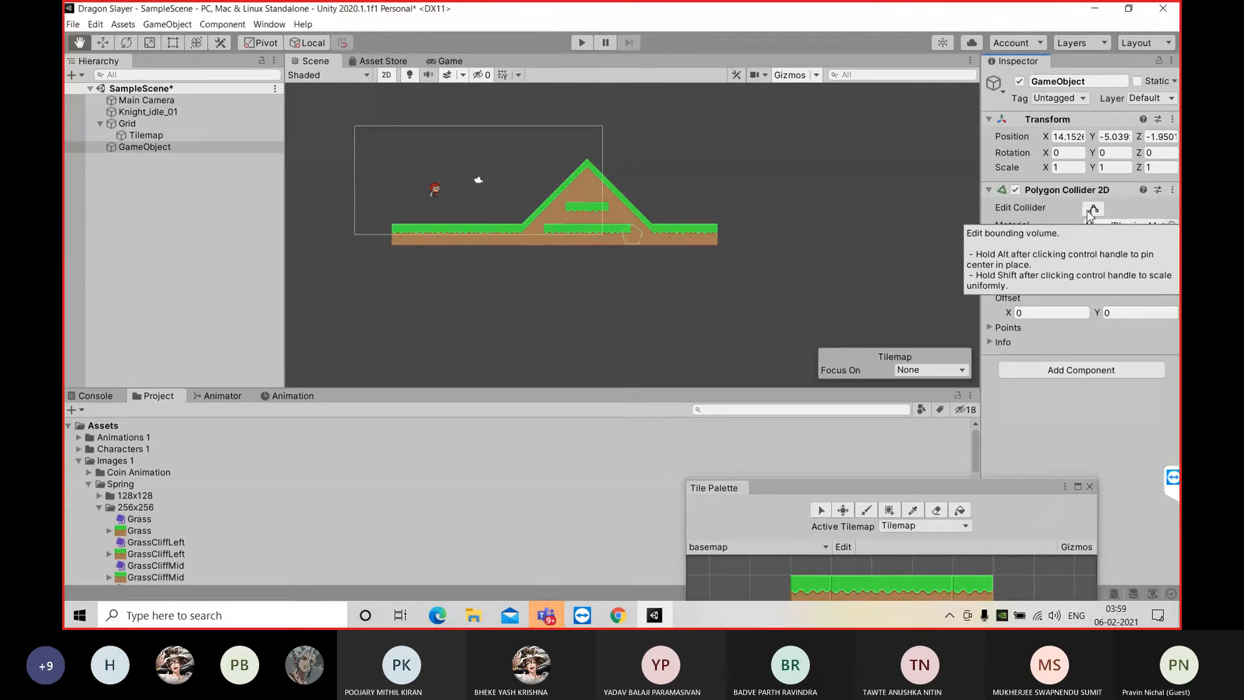
Reshape the polygon collider to follow the terrain, placing its points at the hill's peak, both slope feet and the outer ends of the ground
click(1092, 209)
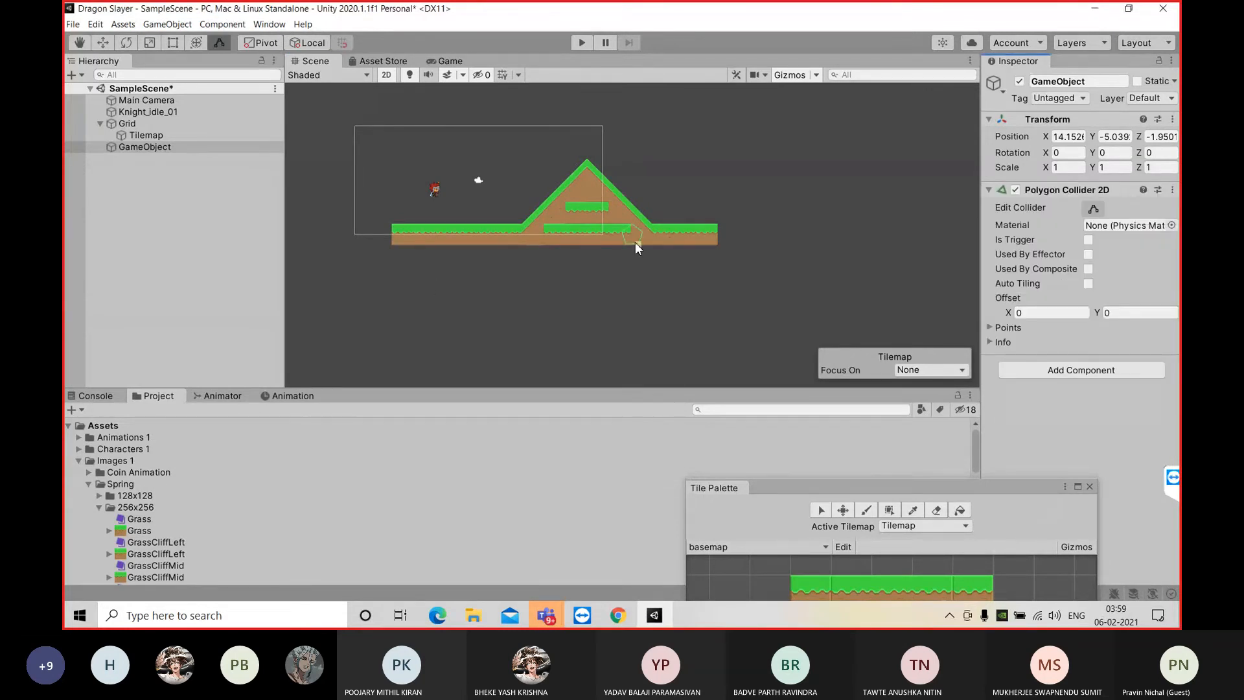
scroll(634, 243, up, 3)
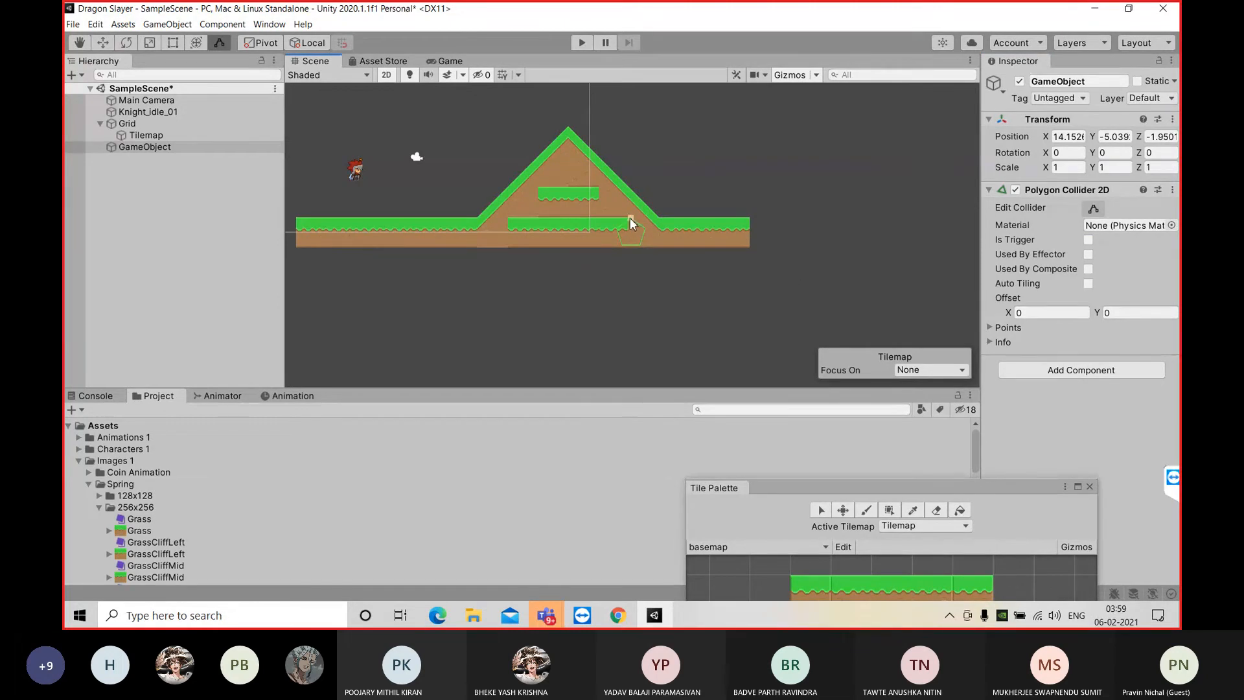
drag(631, 221, 567, 133)
drag(616, 229, 475, 223)
drag(644, 228, 654, 228)
drag(666, 240, 748, 245)
drag(527, 236, 297, 220)
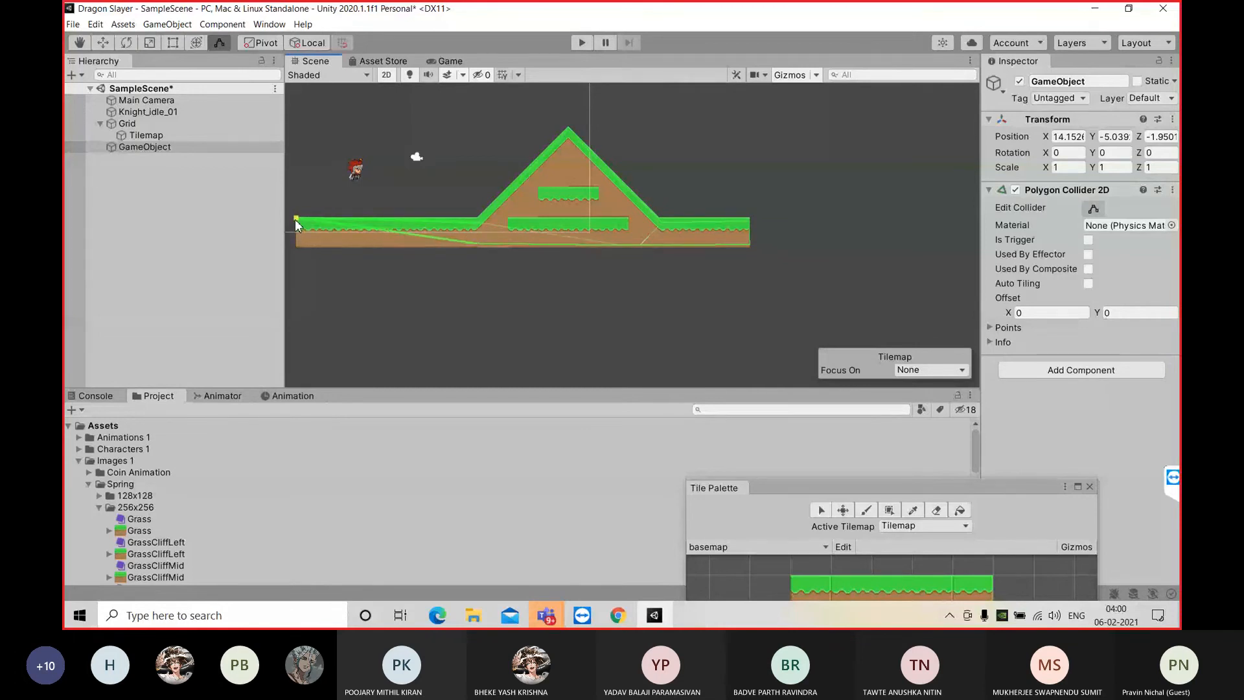
drag(378, 232, 296, 249)
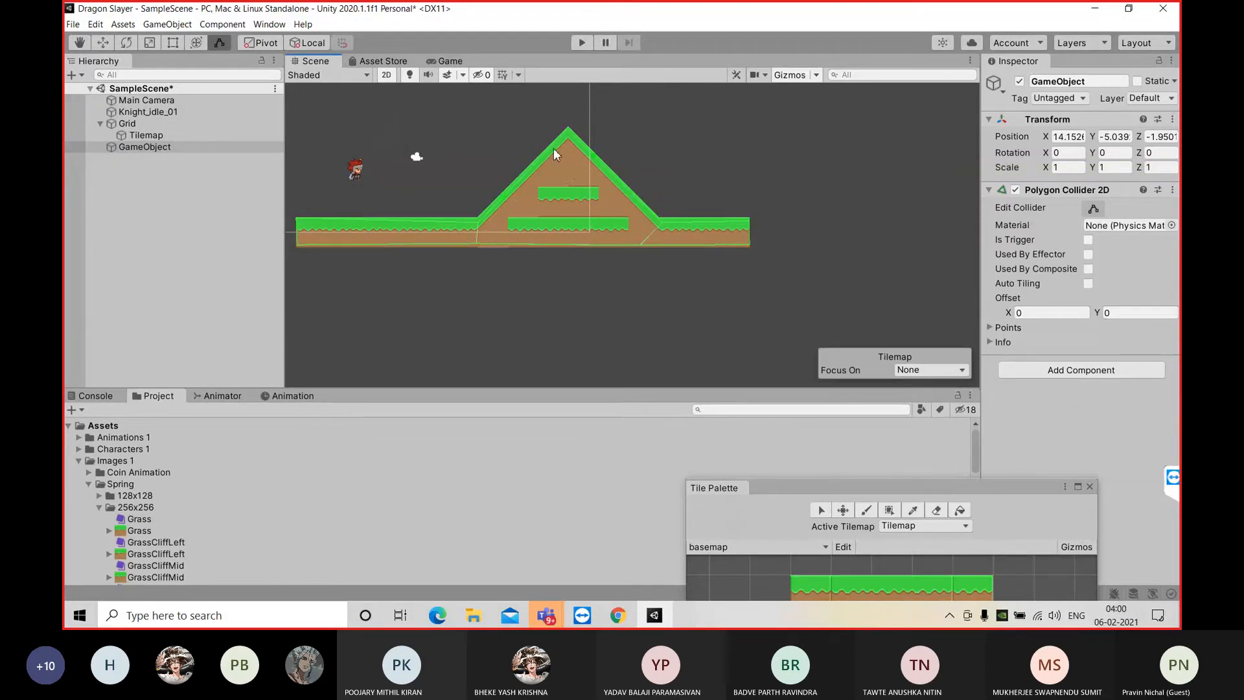
Play-test the scene to check how the knight lands on the polygon collider's flat ground, and stop it
click(448, 62)
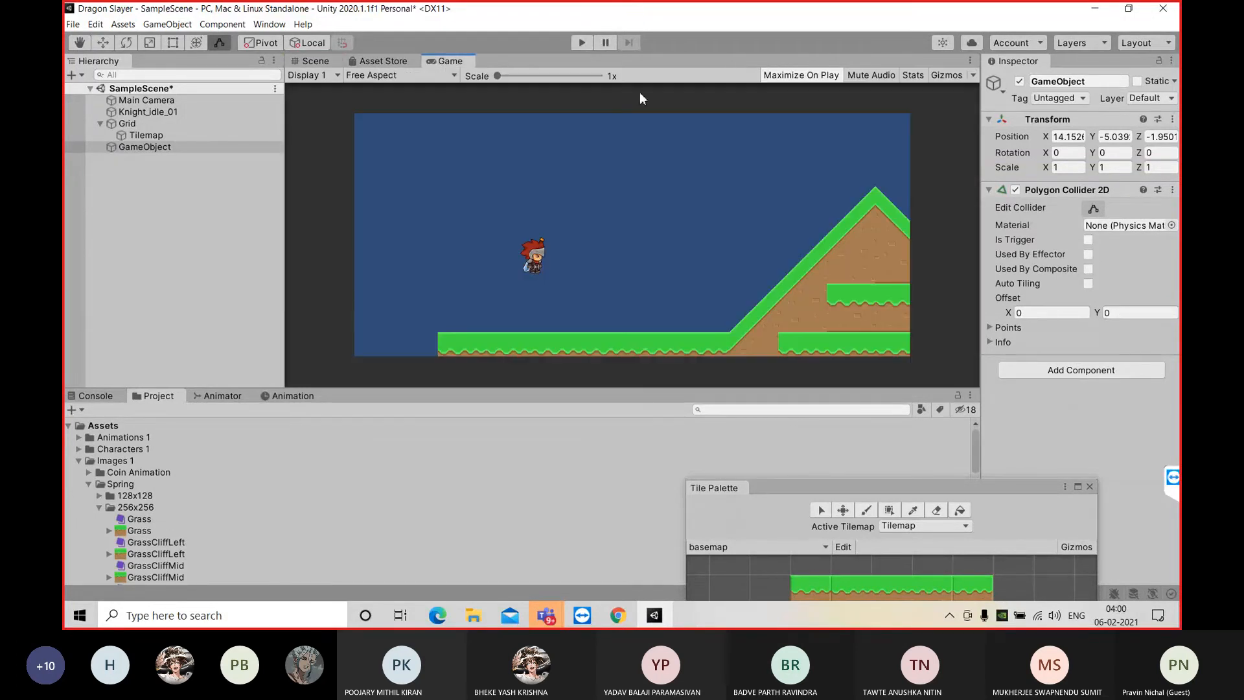
click(585, 42)
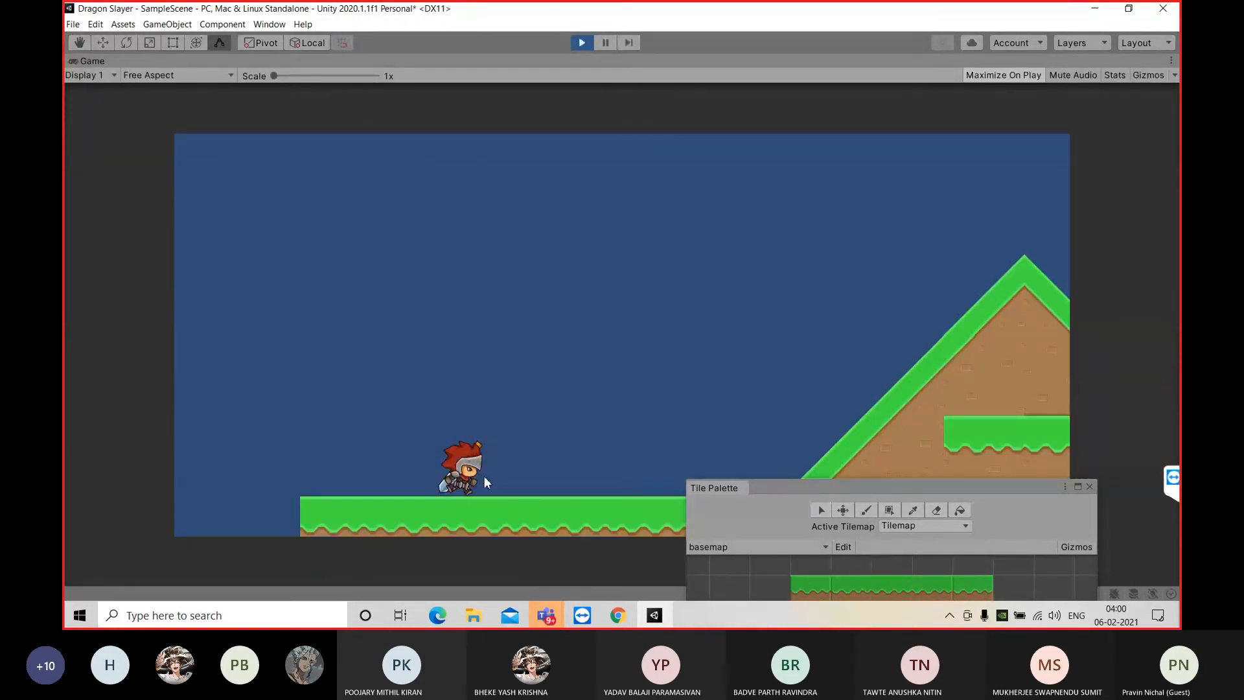
click(582, 42)
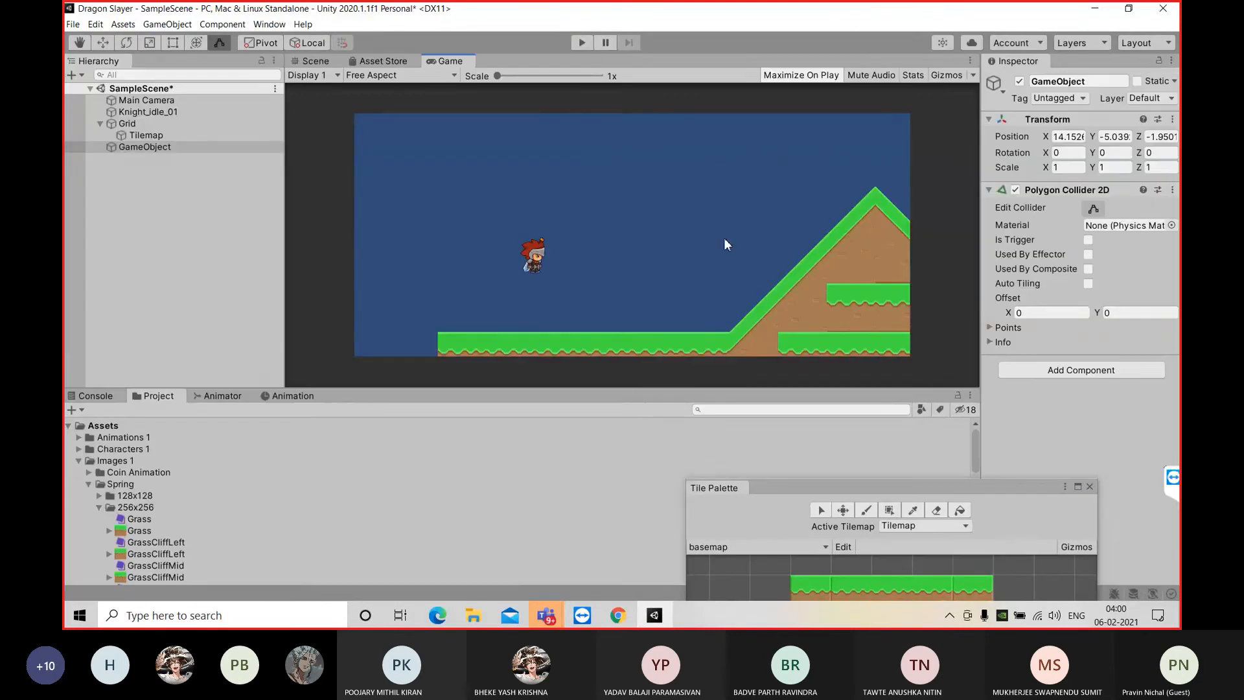
Move Knight_idle_01 above the hill's rising slope, to about X 5.18, Y 1.13
click(315, 60)
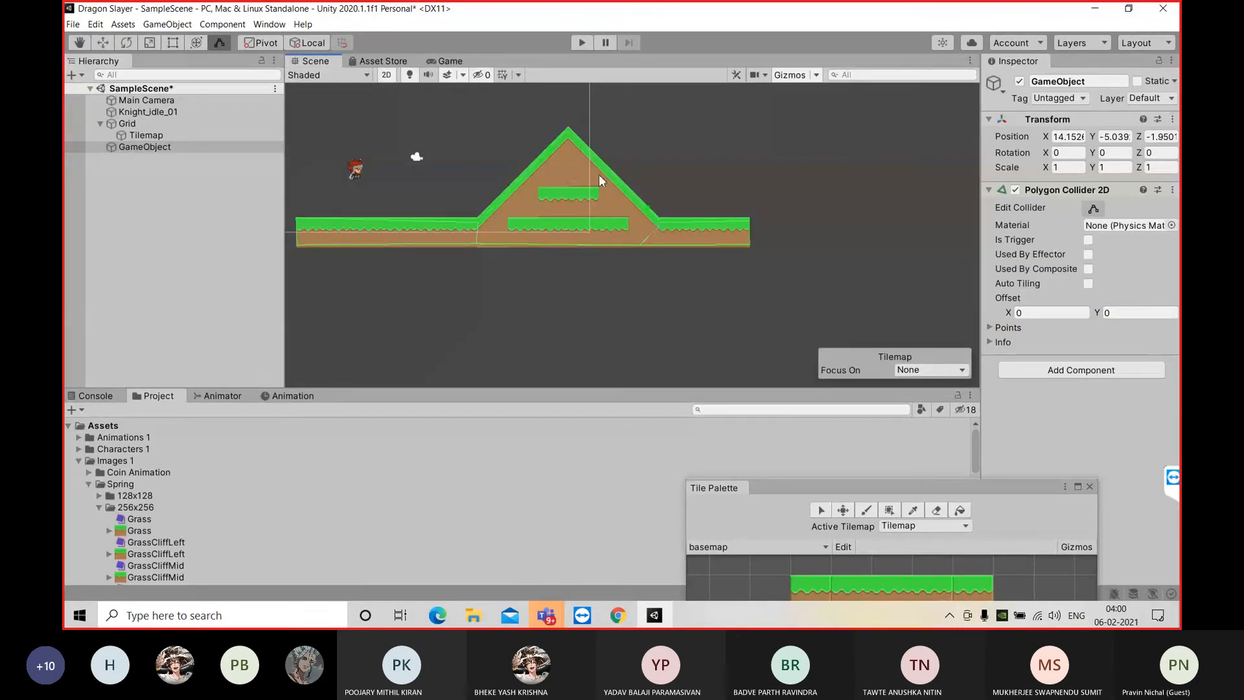
click(184, 109)
key(w)
drag(415, 166, 554, 166)
click(502, 110)
click(206, 103)
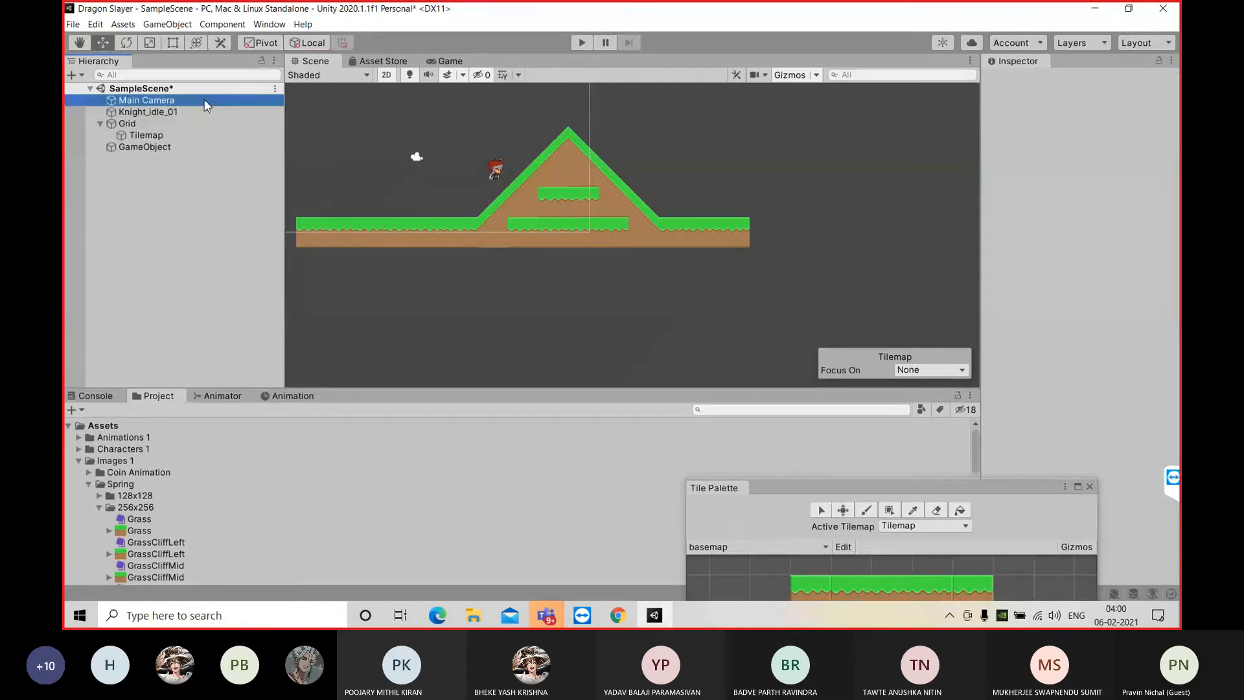
click(211, 112)
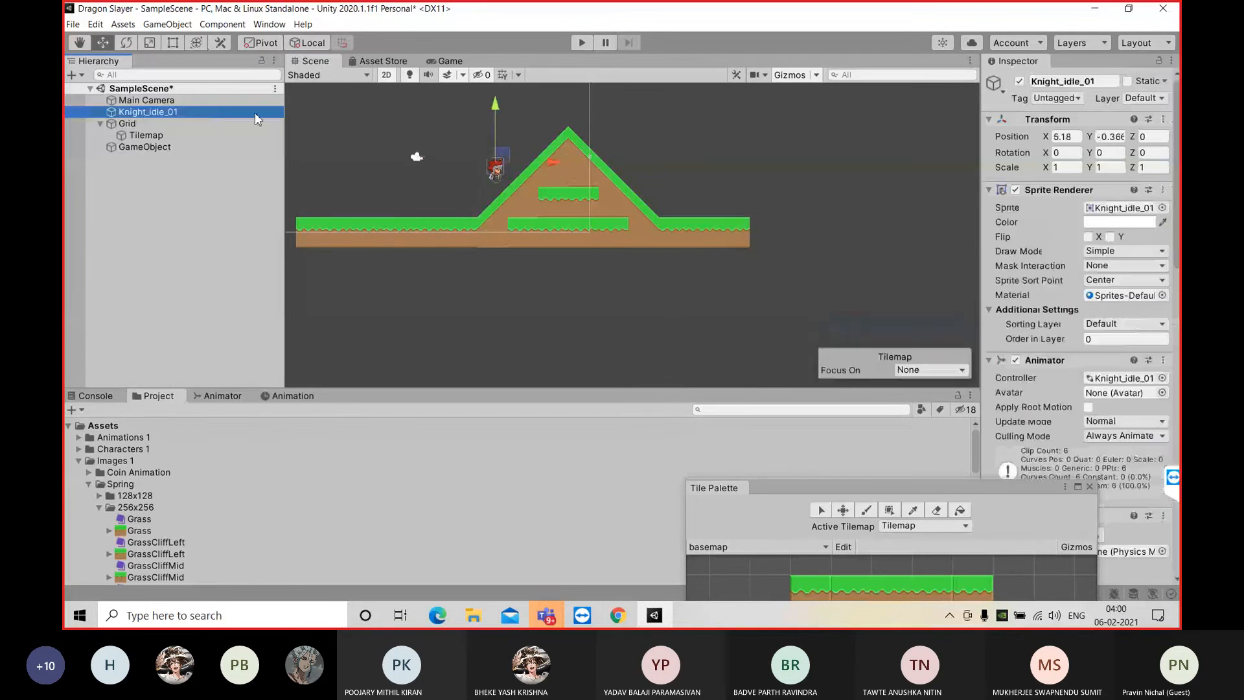
drag(496, 107, 573, 59)
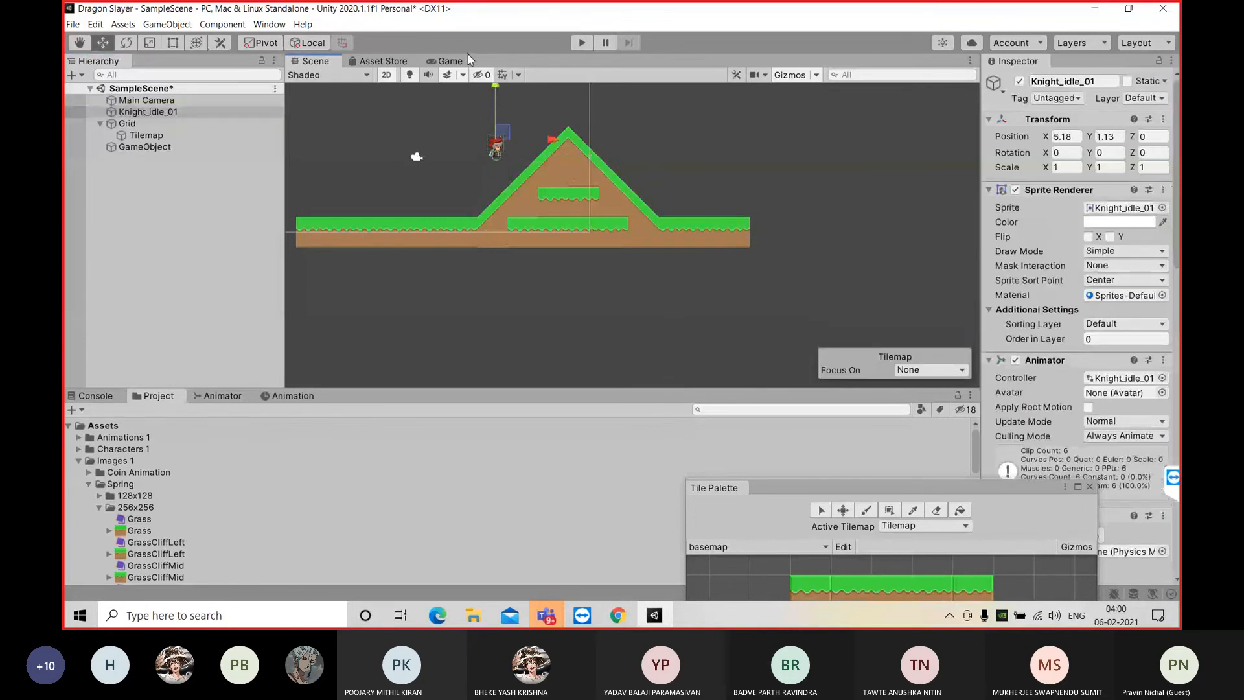
Play-test the scene to check how the knight drops onto the hill's rising slope, stop it, and return to the scene view
click(465, 58)
click(581, 42)
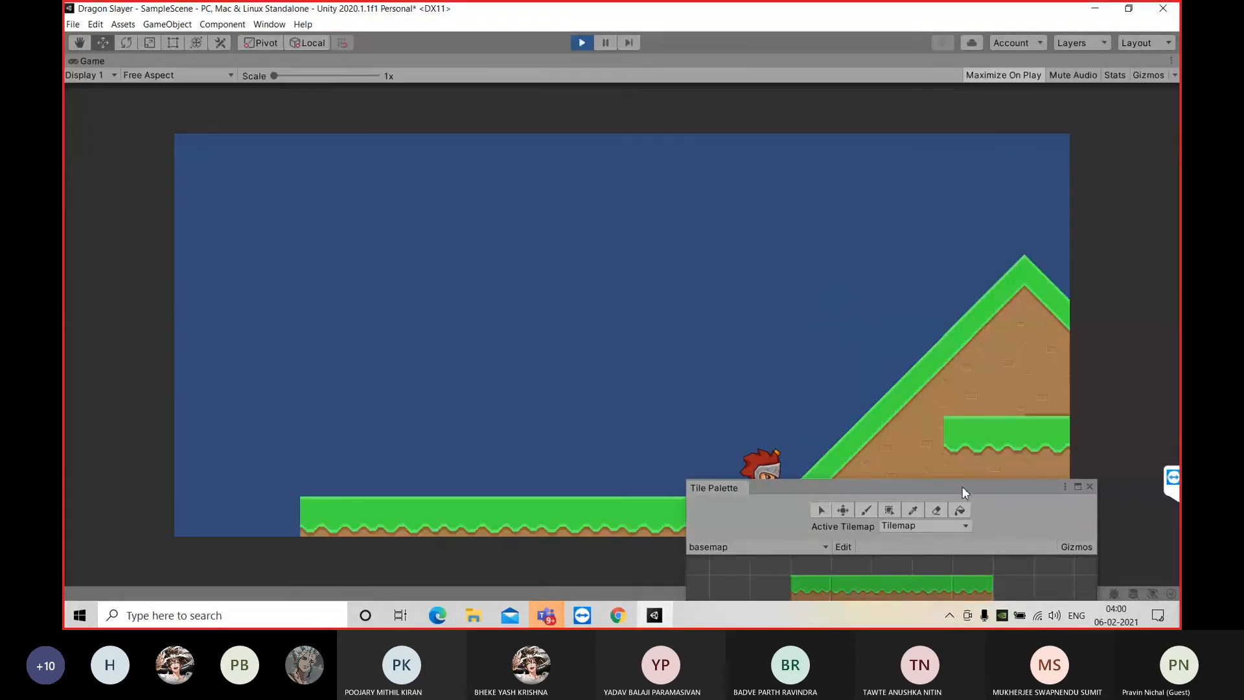
drag(996, 491, 1022, 532)
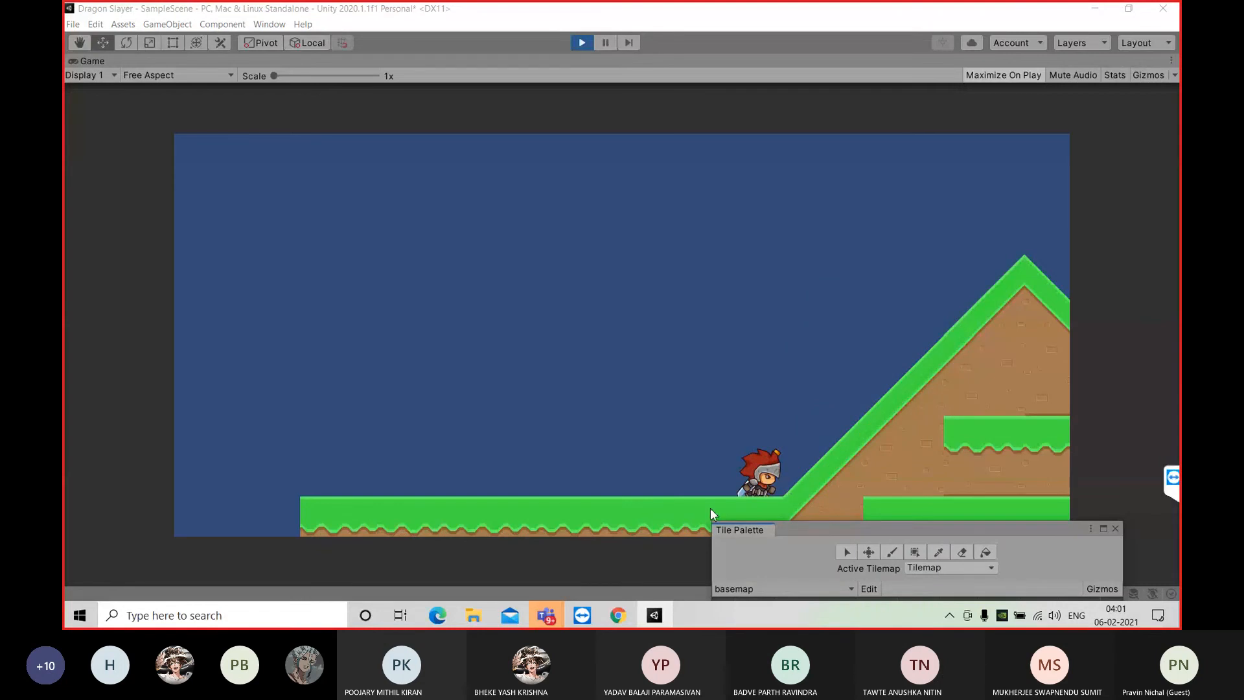
key(ctrl+p)
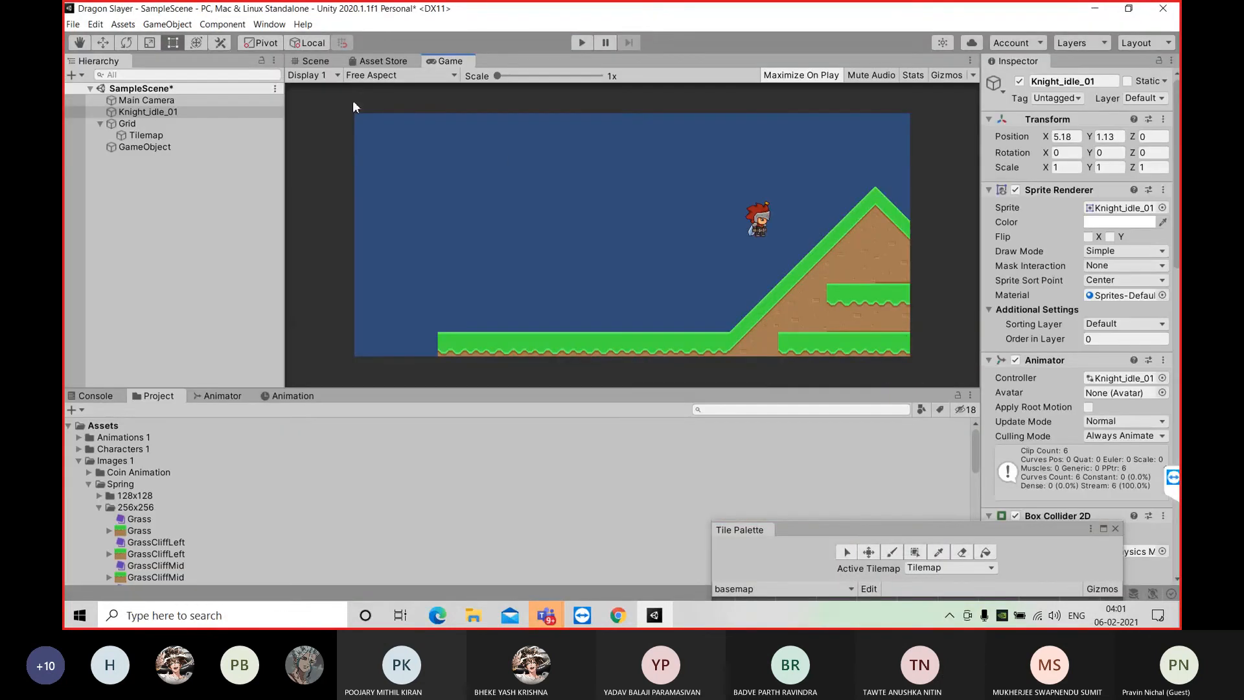
click(312, 57)
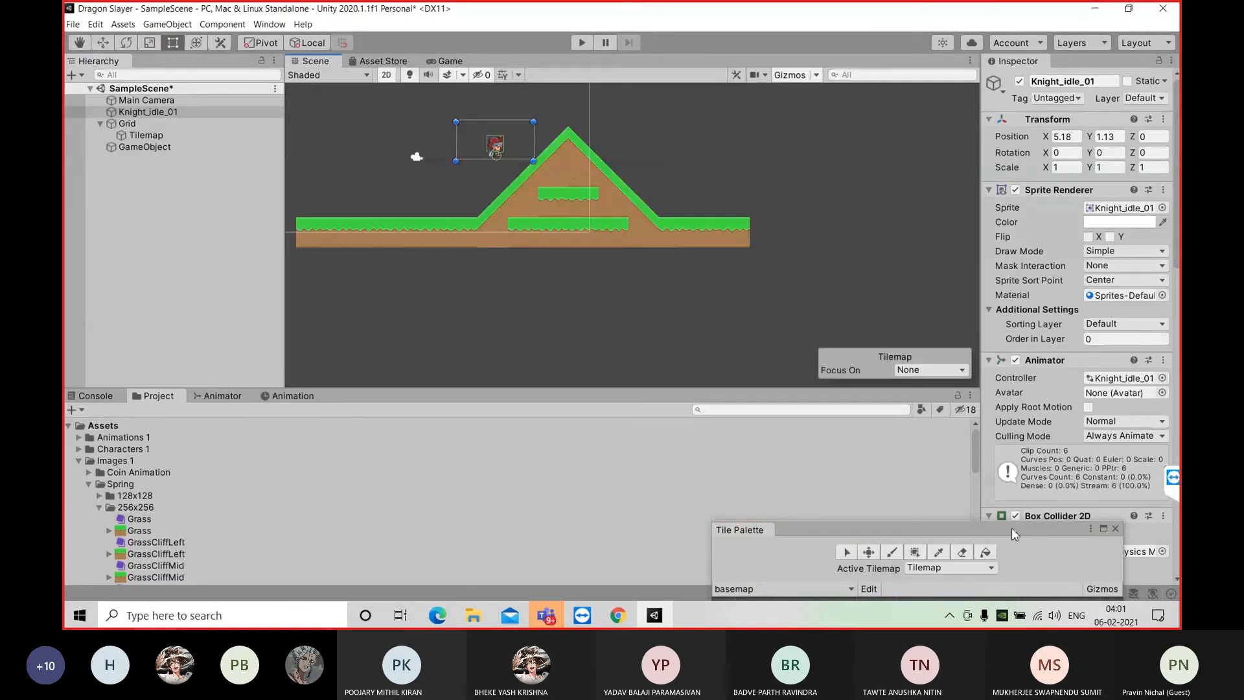
drag(1009, 524, 902, 418)
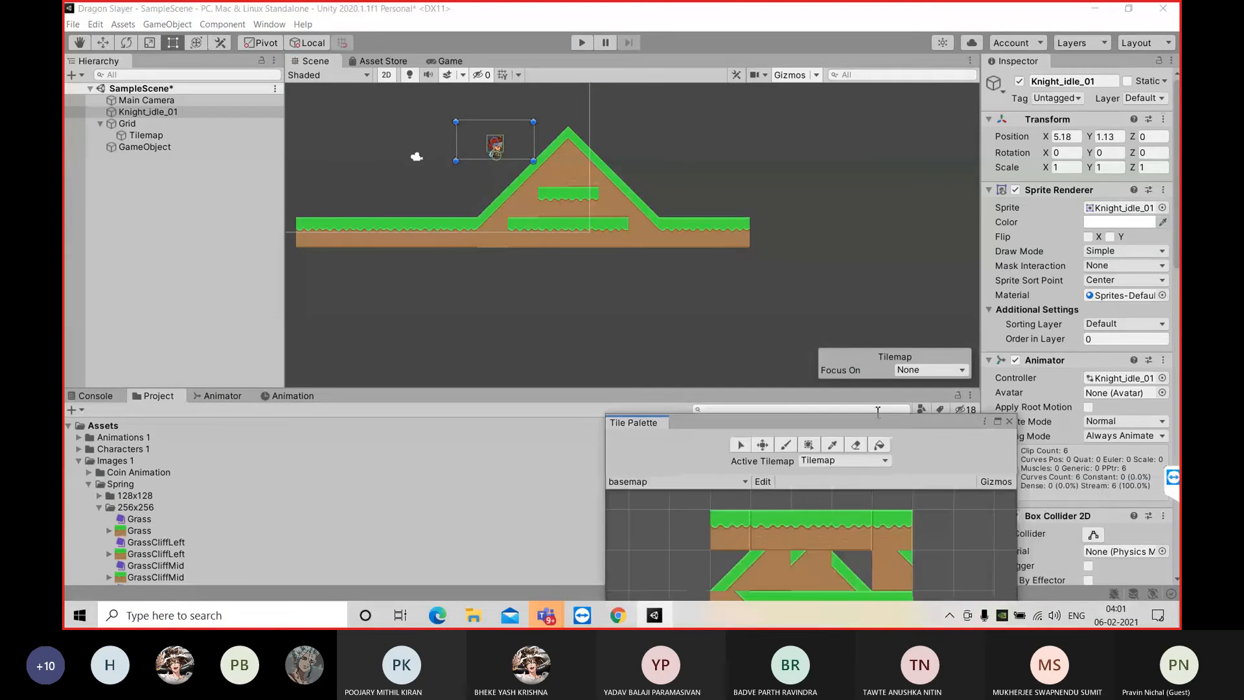
Remove the GameObject's Polygon Collider 2D component and add a fresh Polygon Collider 2D in its place
click(185, 147)
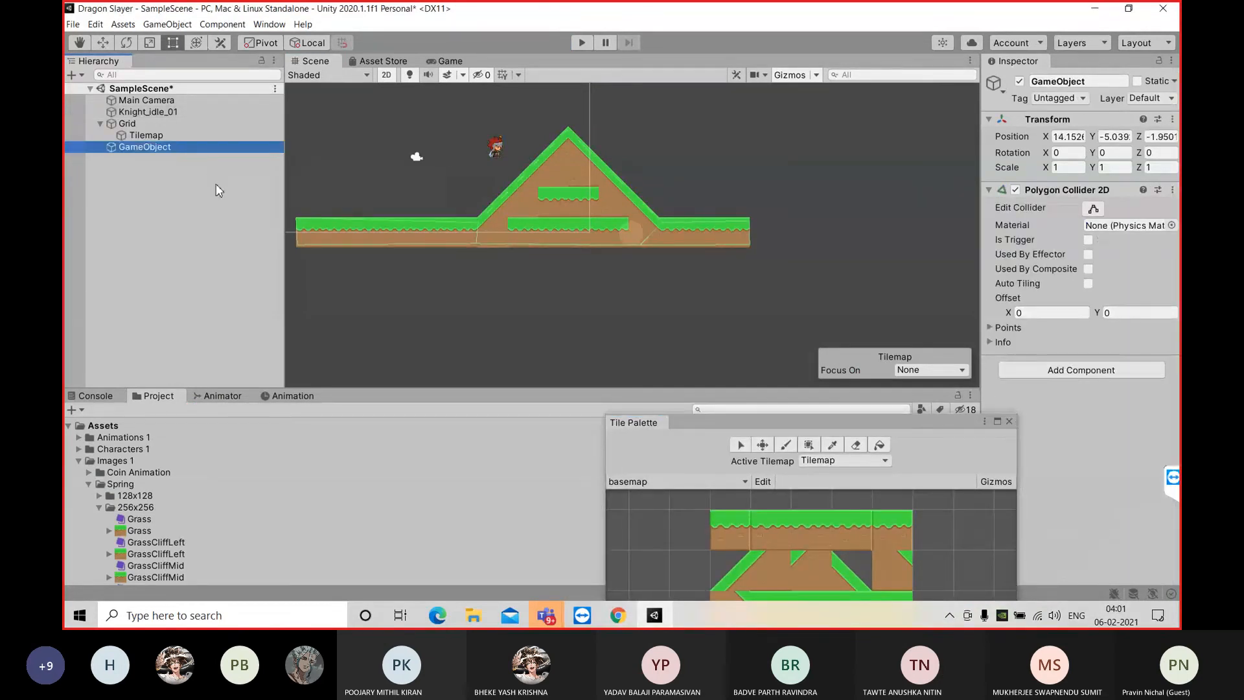
click(1171, 189)
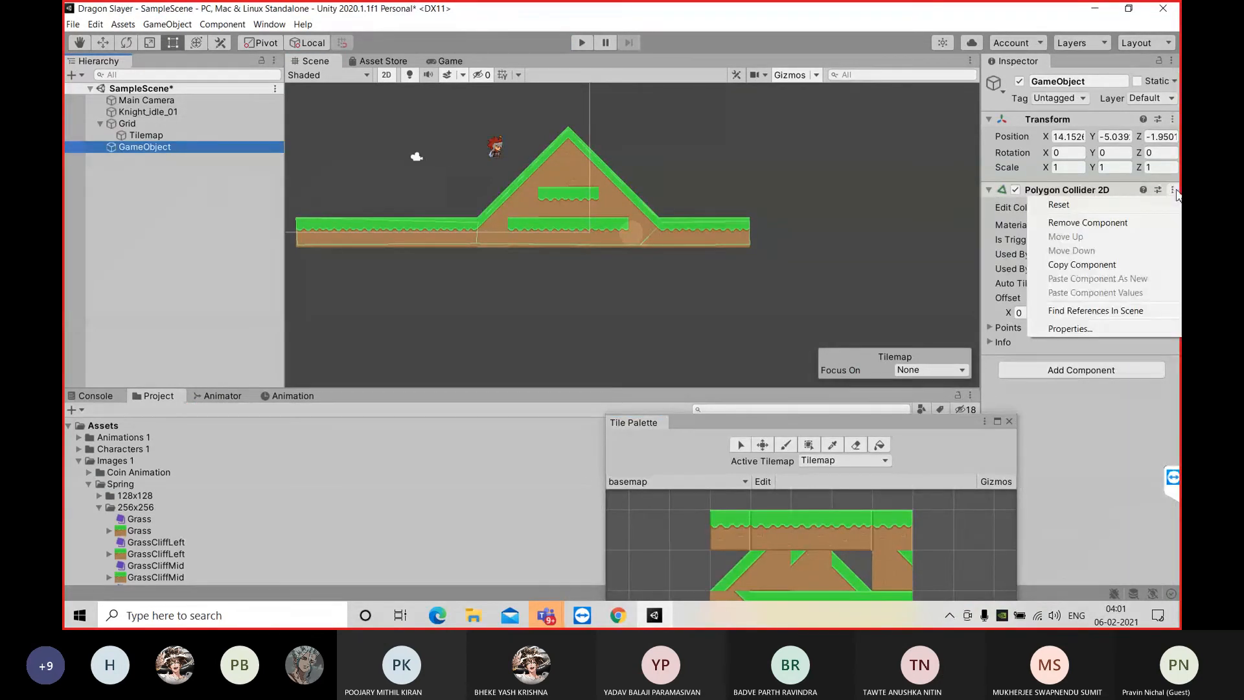
click(1123, 223)
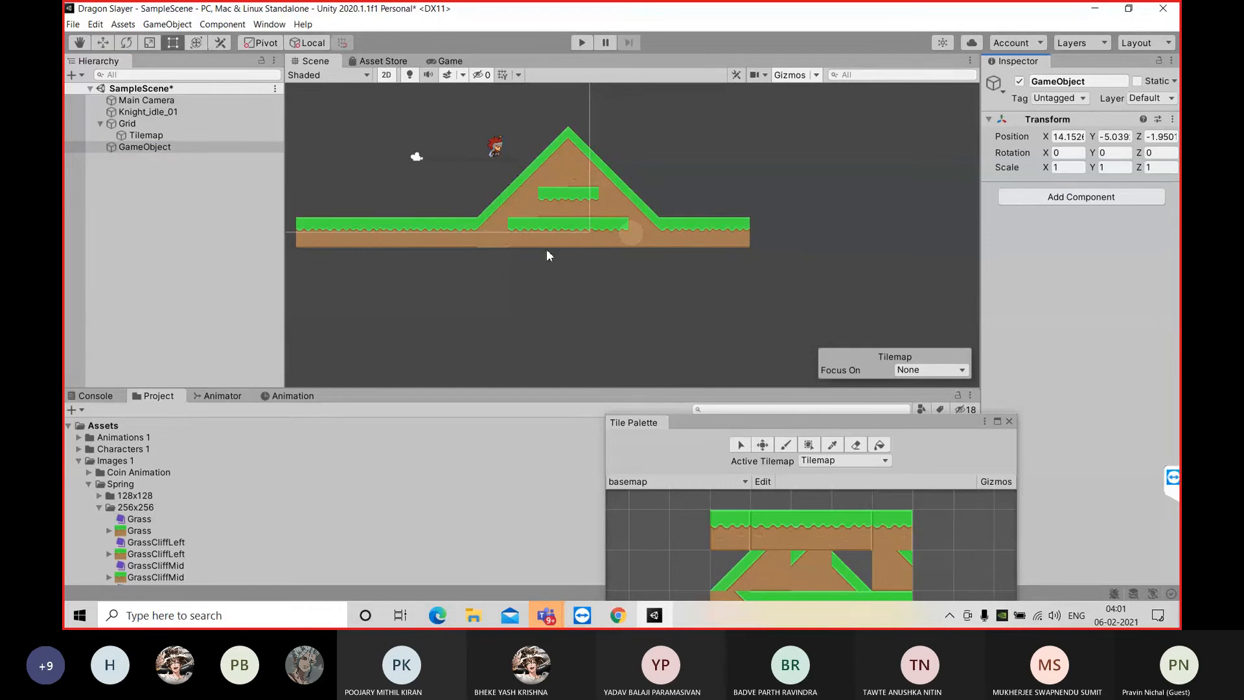
click(1056, 199)
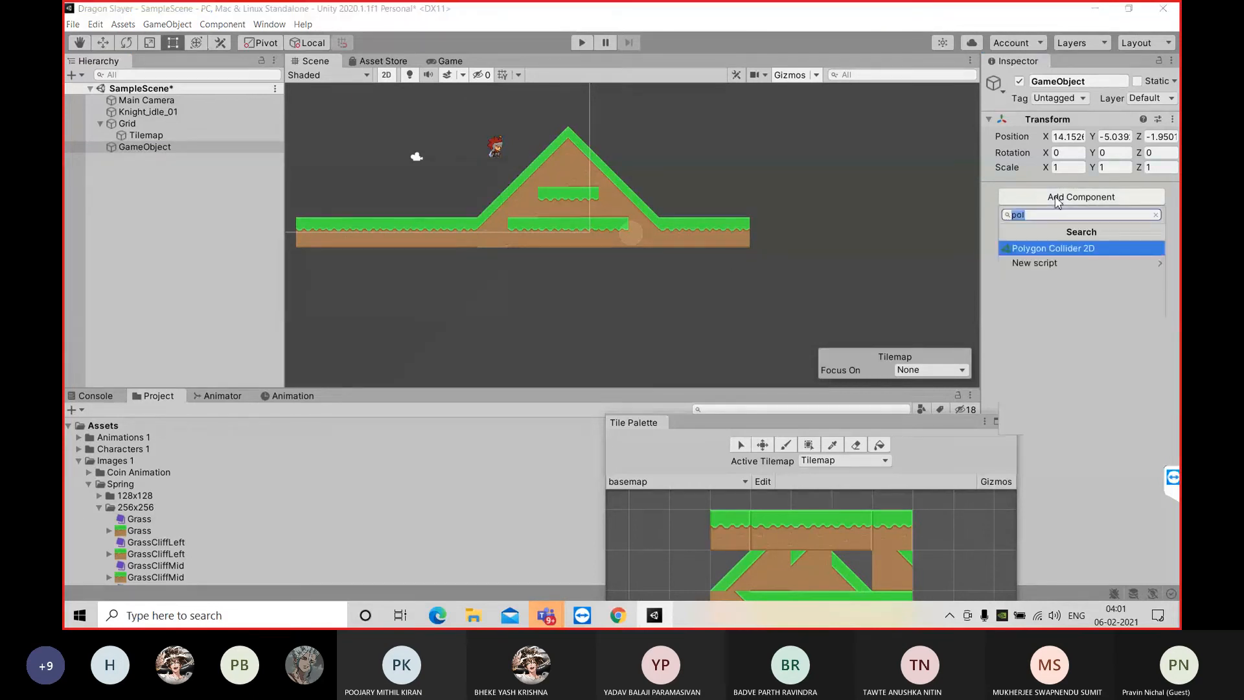
click(1072, 252)
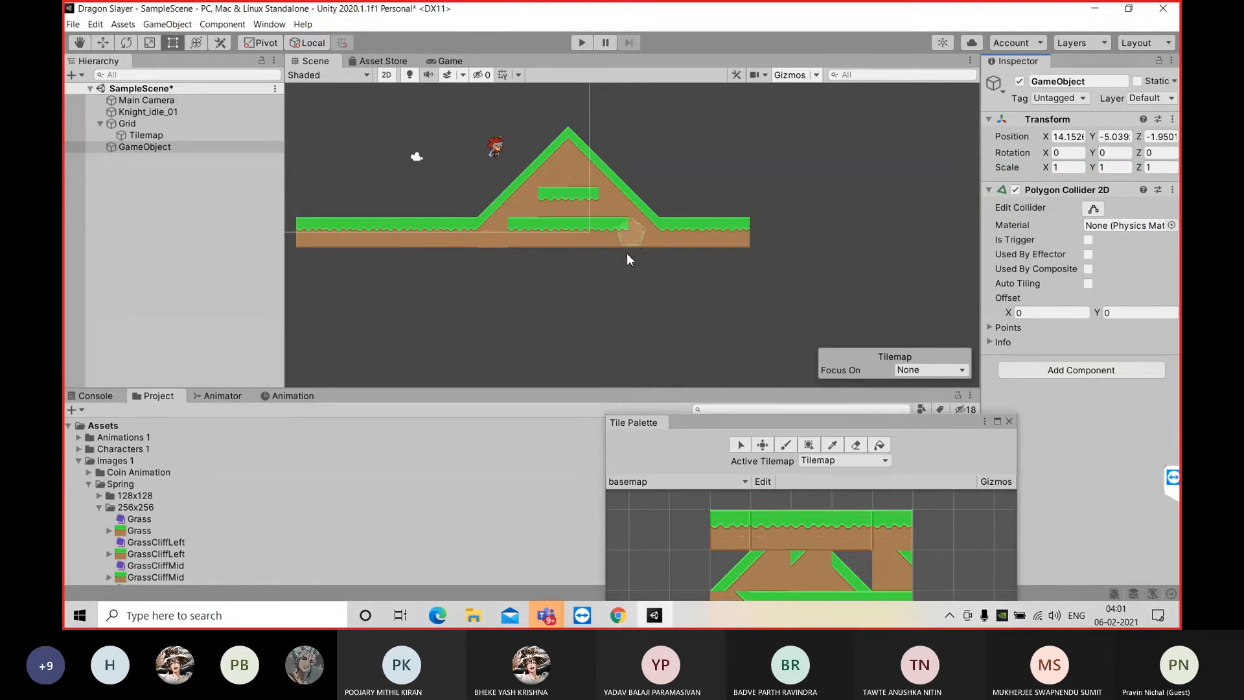
Reshape the new polygon collider along the terrain, placing its points at the hill's peak, the slope feet and the outer ends of the ground
click(1092, 209)
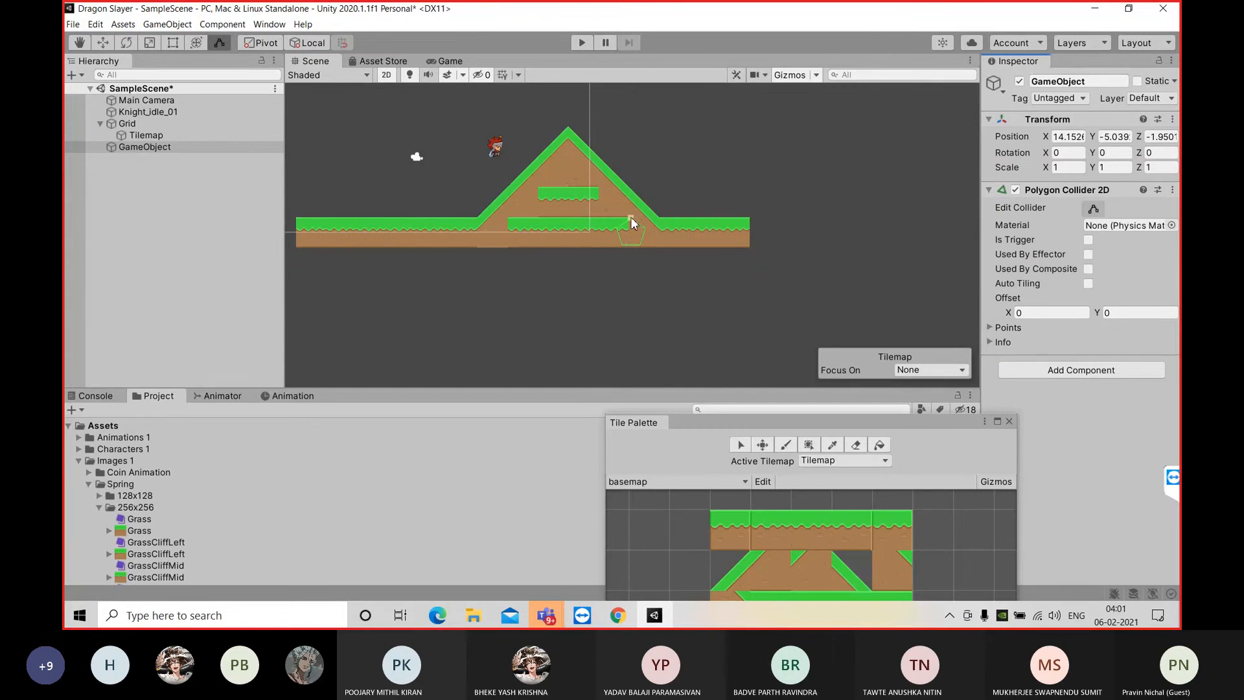
drag(631, 222, 567, 132)
mouse_move(640, 222)
mouse_down()
mouse_move(655, 223)
mouse_move(647, 229)
mouse_up()
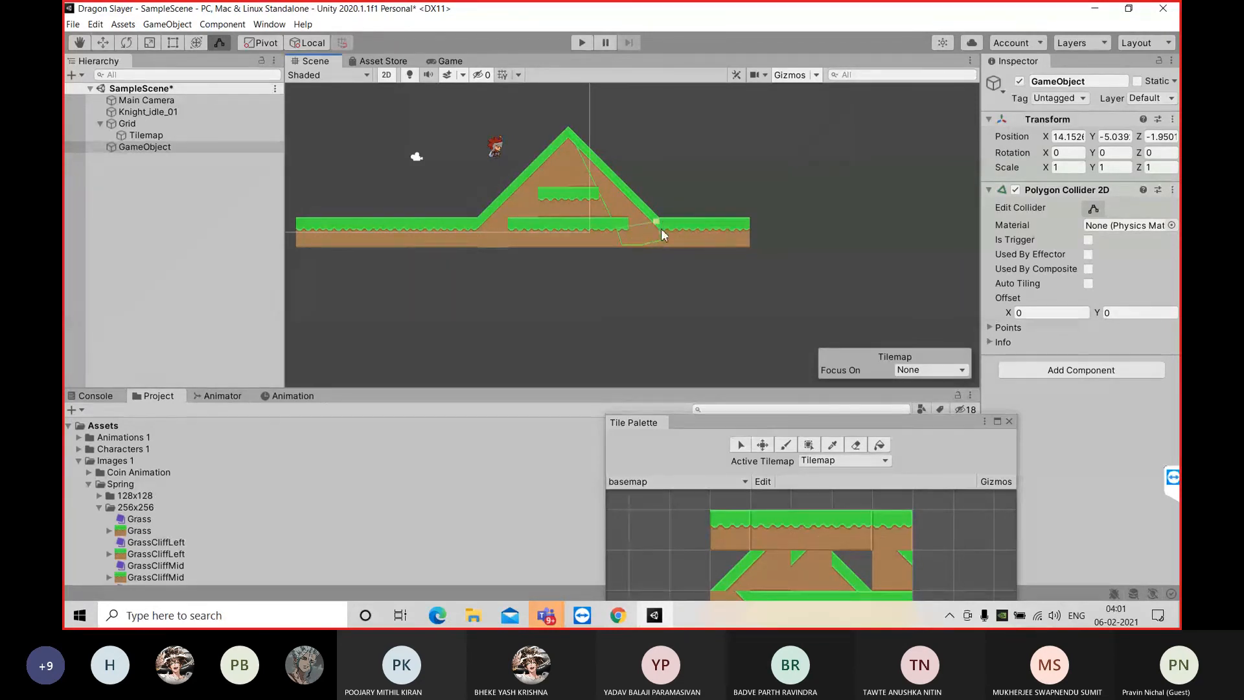
drag(662, 233, 747, 222)
drag(605, 198, 297, 220)
drag(377, 232, 297, 249)
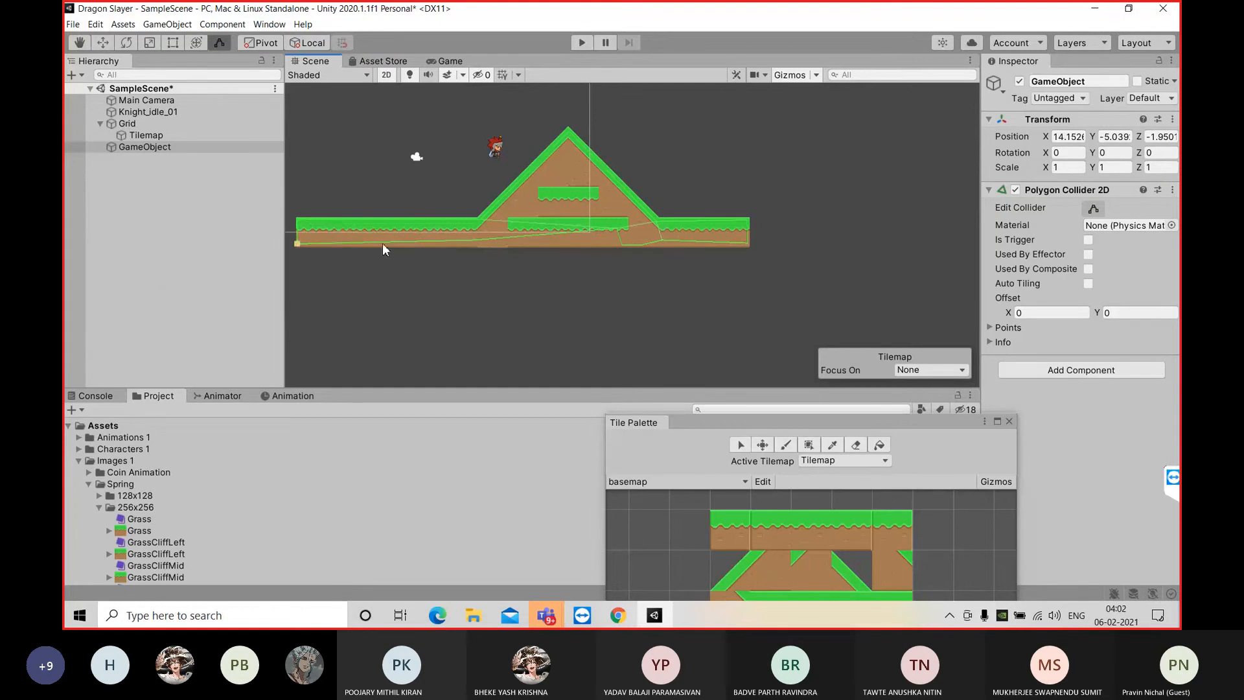
drag(587, 230, 623, 245)
Play-test the scene to check how the knight lands on the rebuilt polygon collider at the hill's foot, and stop it
click(581, 42)
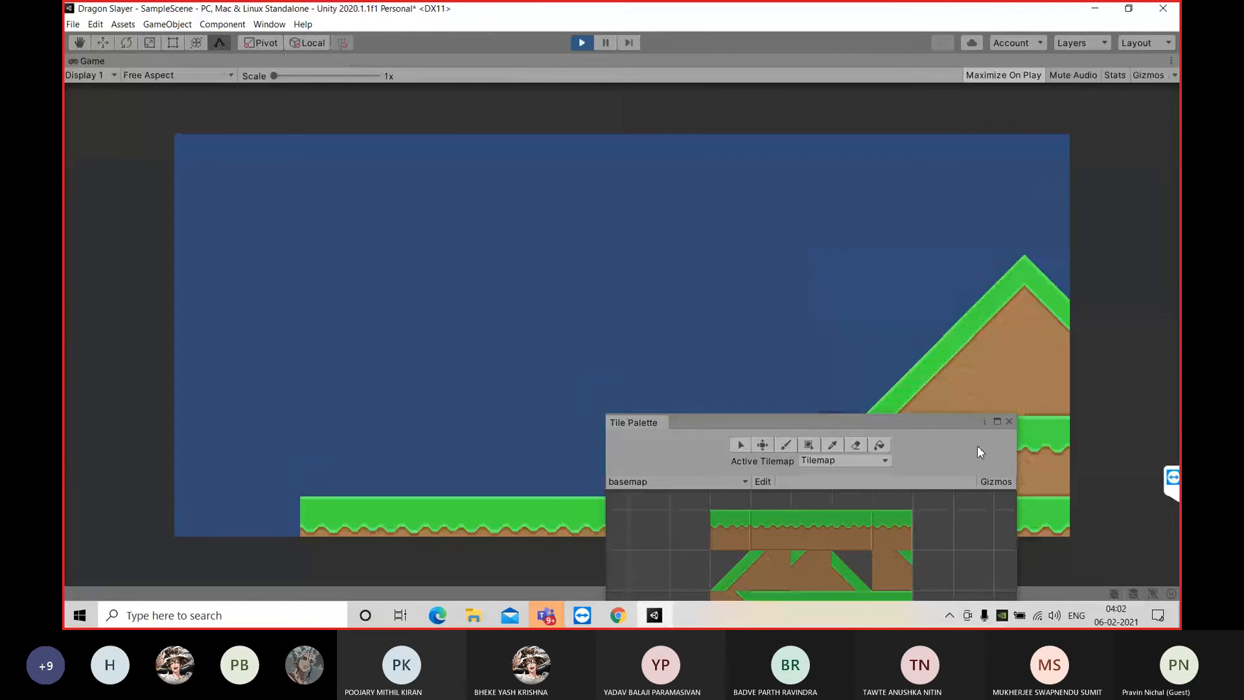
drag(923, 423, 933, 616)
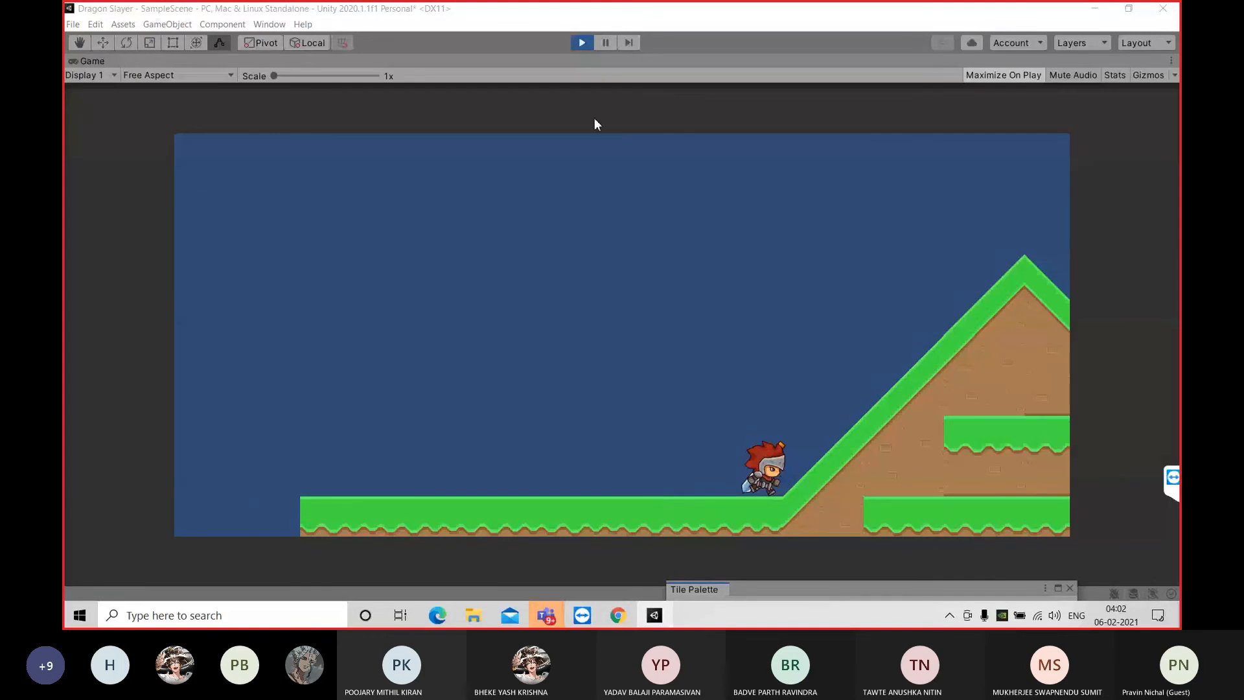
click(588, 43)
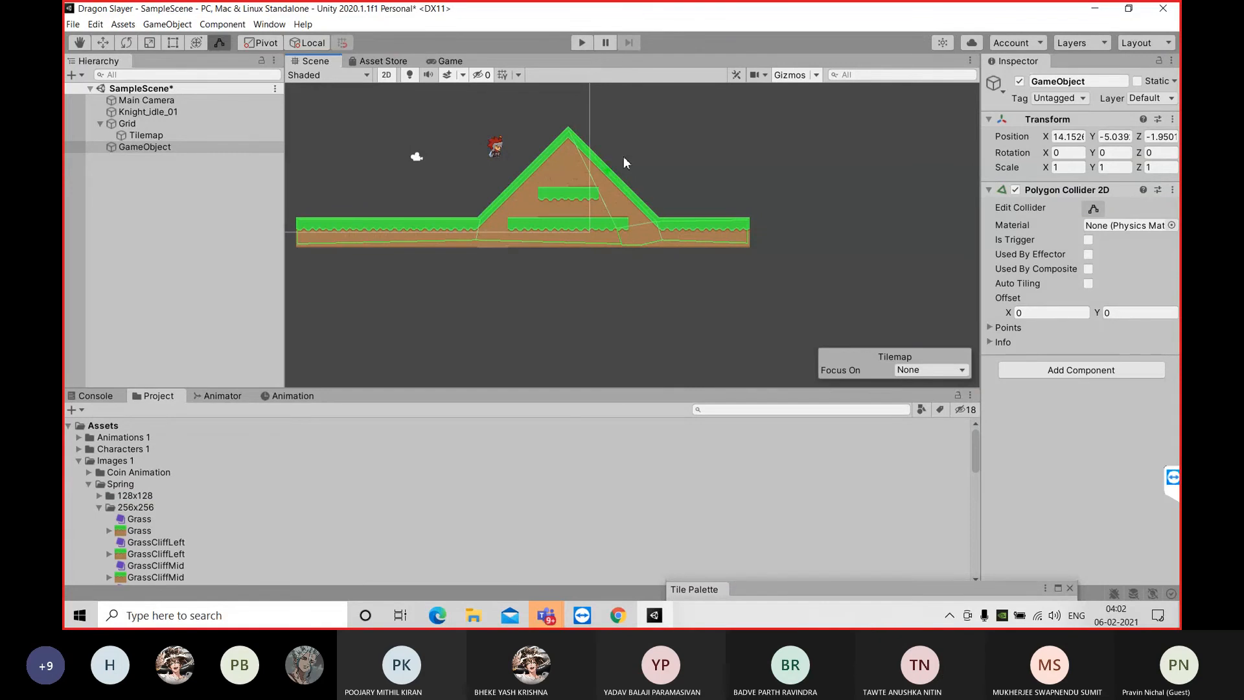
scroll(636, 223, down, 1)
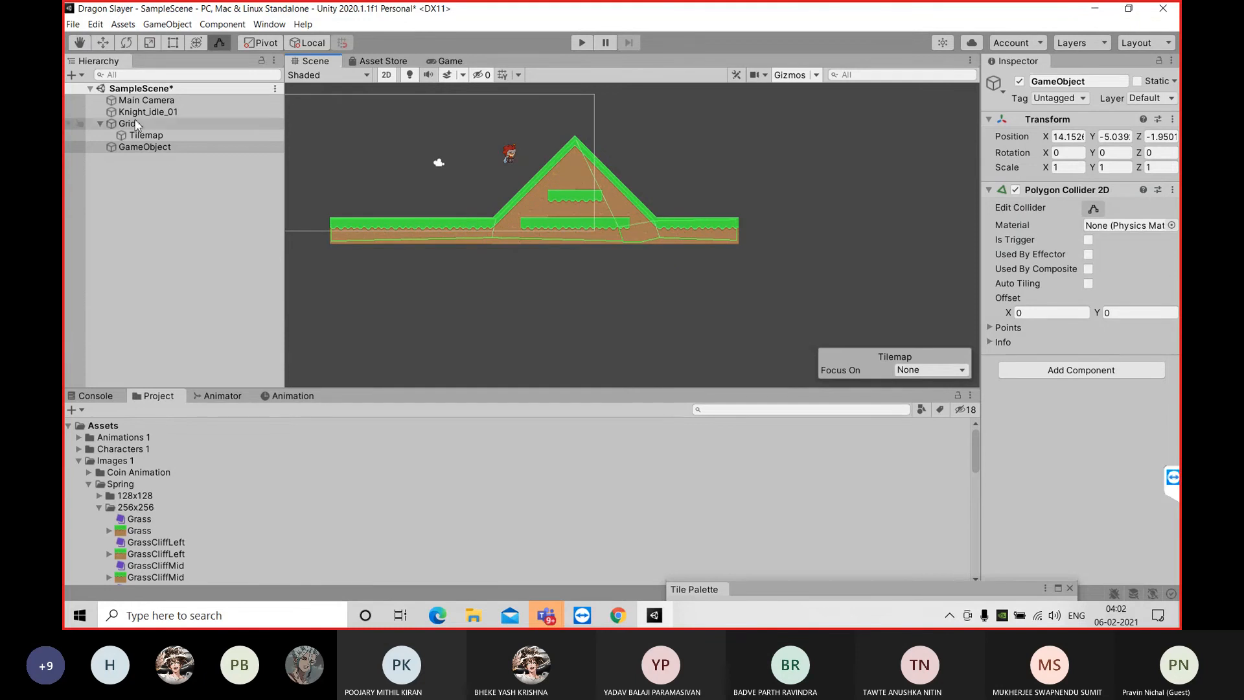
click(137, 124)
click(149, 134)
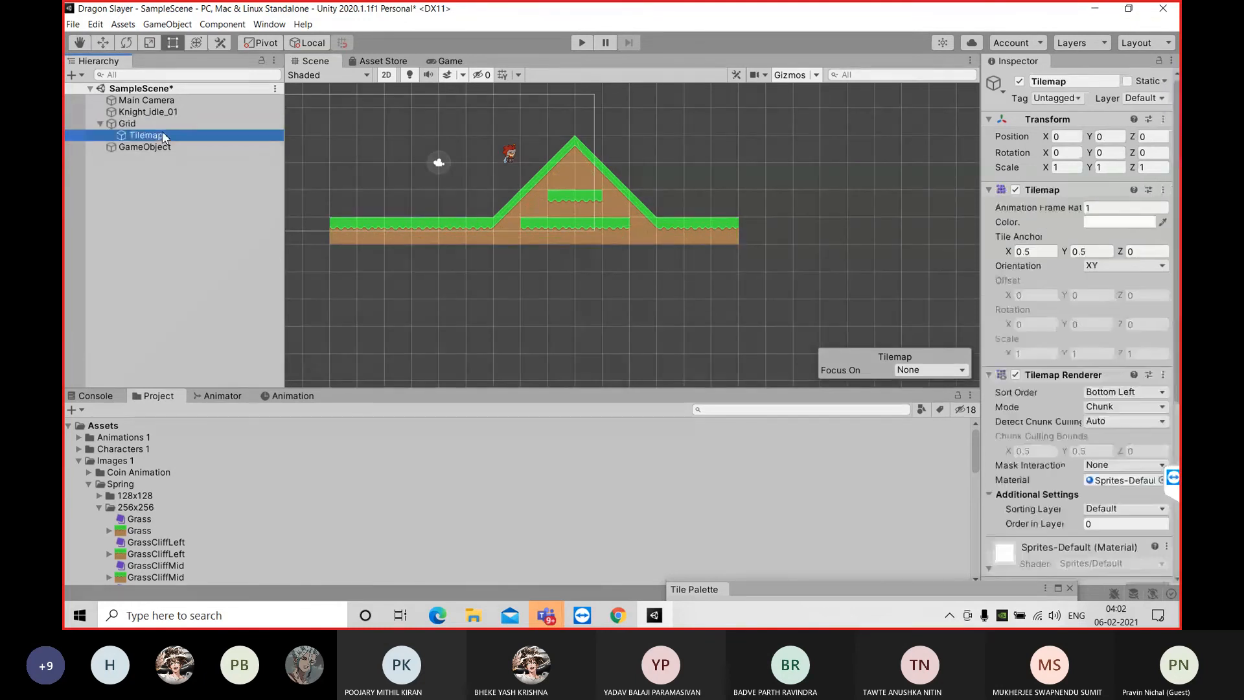
scroll(814, 226, down, 3)
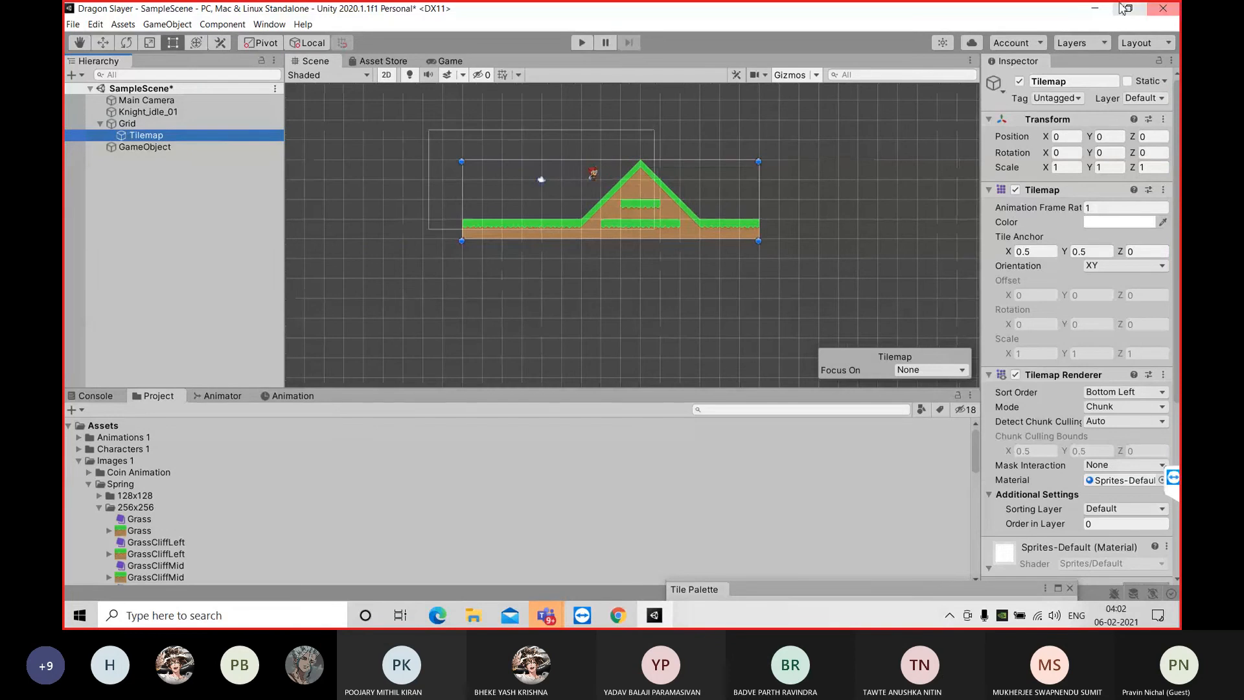
Minimize the Dragon Slayer project and open the PGame project from Unity Hub
click(1092, 10)
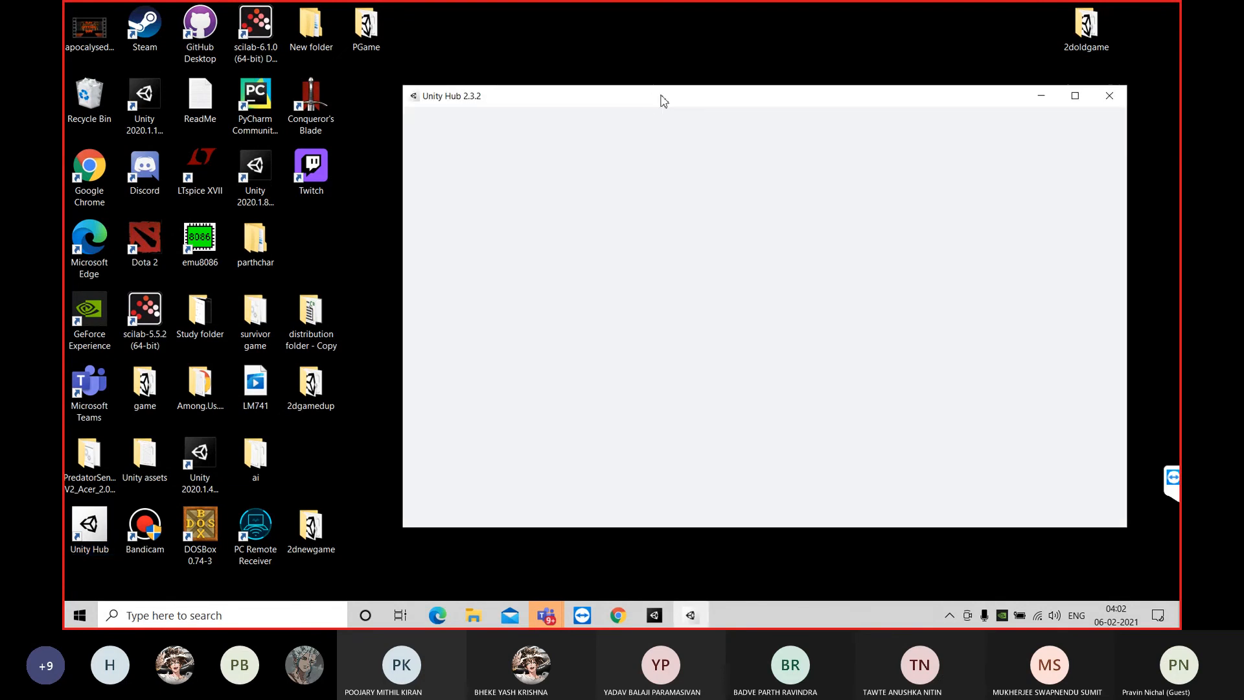
drag(661, 98, 638, 73)
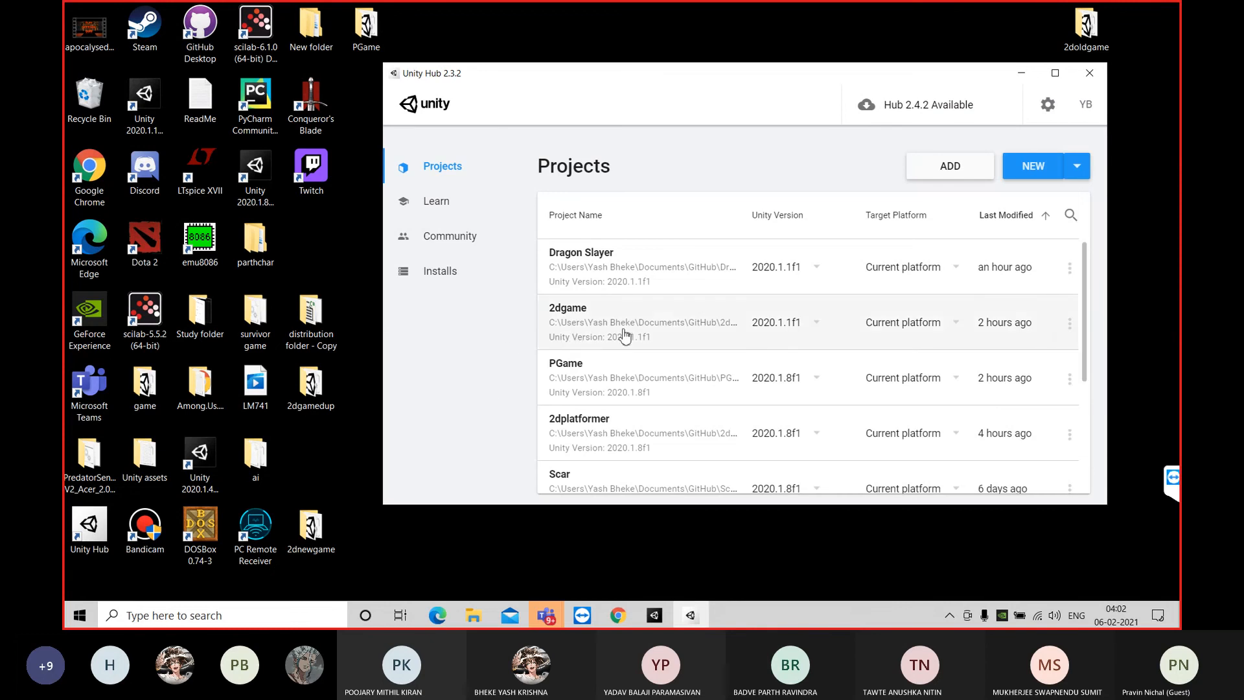
click(682, 379)
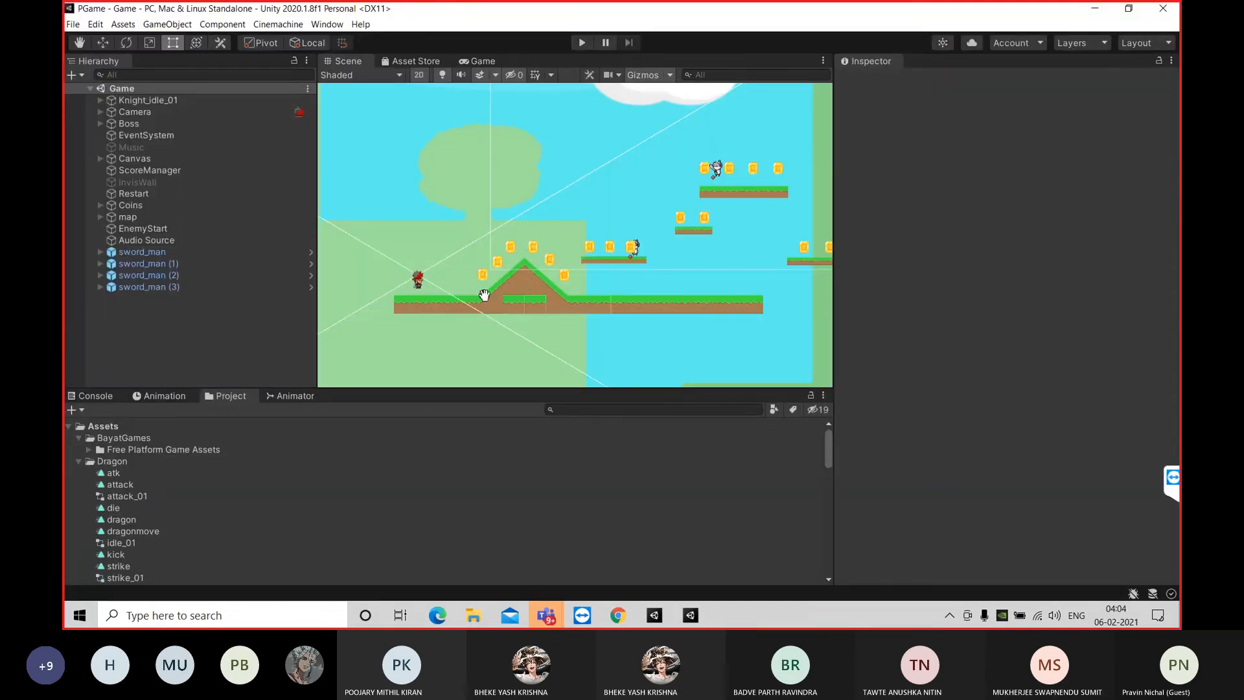
Examine the PGame level layout: the ground with its hill, the floating platforms, the coins and the enemies
key(q)
drag(691, 314, 662, 266)
scroll(656, 271, down, 5)
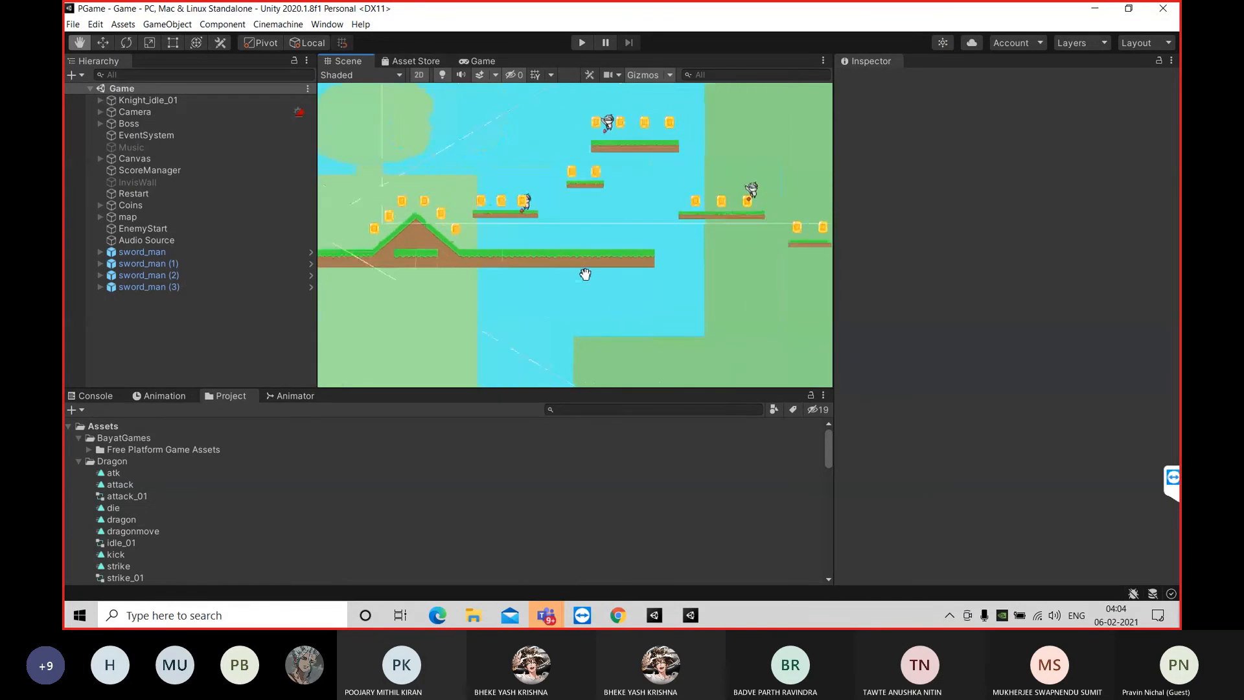
scroll(655, 270, down, 1)
drag(630, 298, 625, 282)
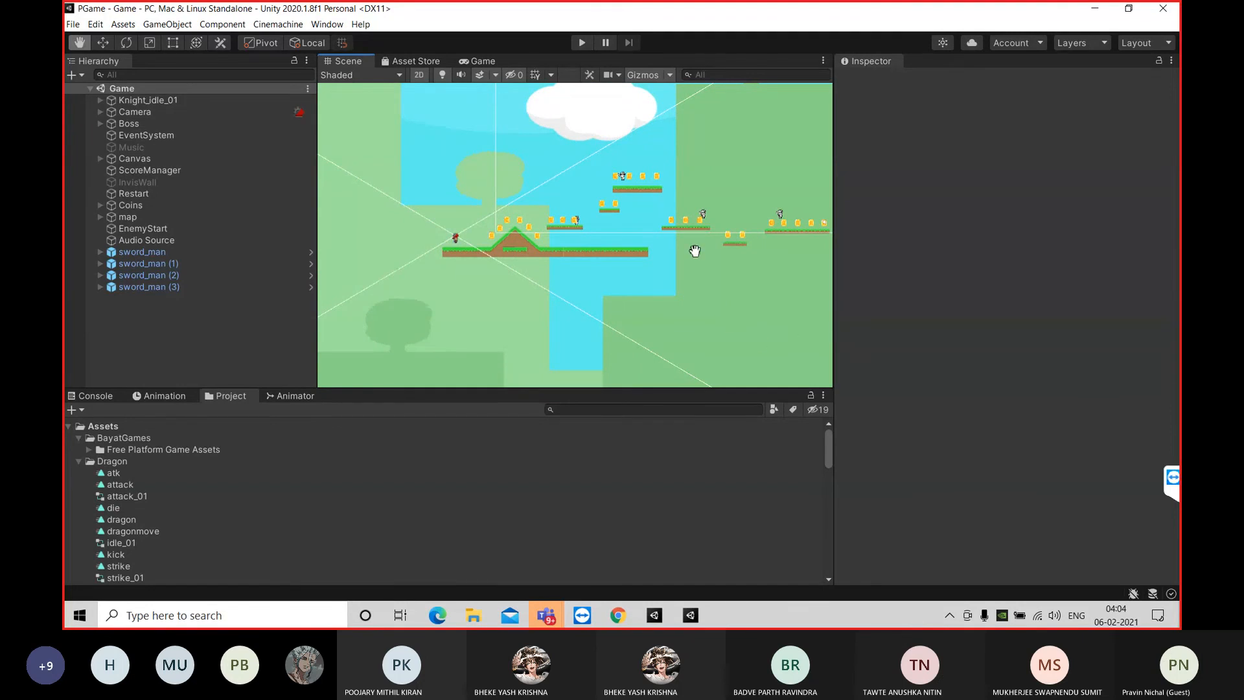
mouse_move(702, 197)
mouse_down()
mouse_move(741, 227)
mouse_move(749, 181)
mouse_move(666, 203)
mouse_move(688, 214)
mouse_up()
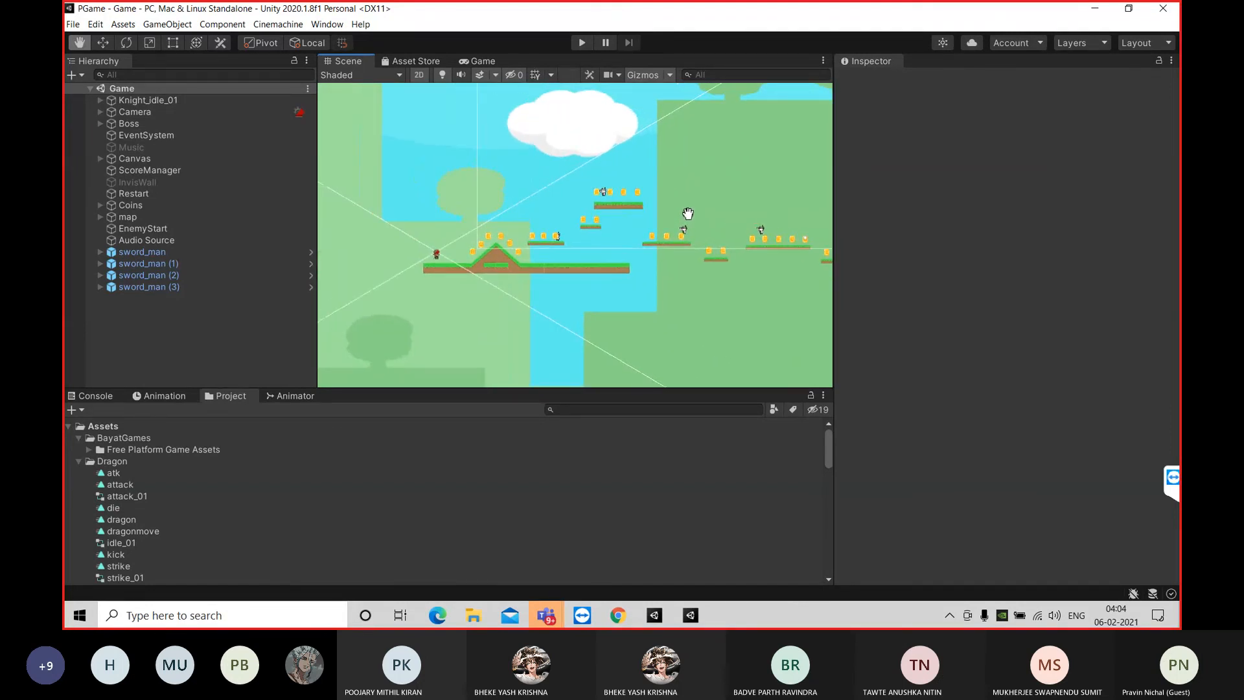
mouse_move(674, 279)
mouse_down()
mouse_move(665, 286)
mouse_move(683, 259)
mouse_up()
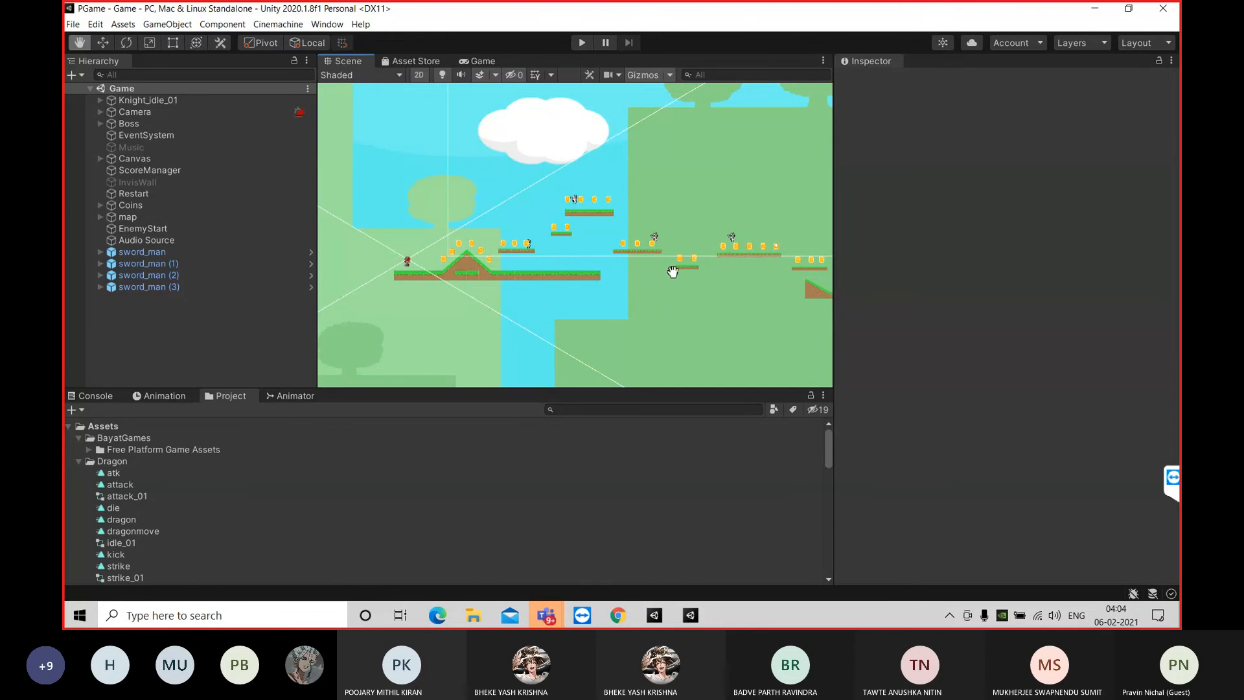
drag(672, 272, 504, 249)
drag(682, 293, 710, 270)
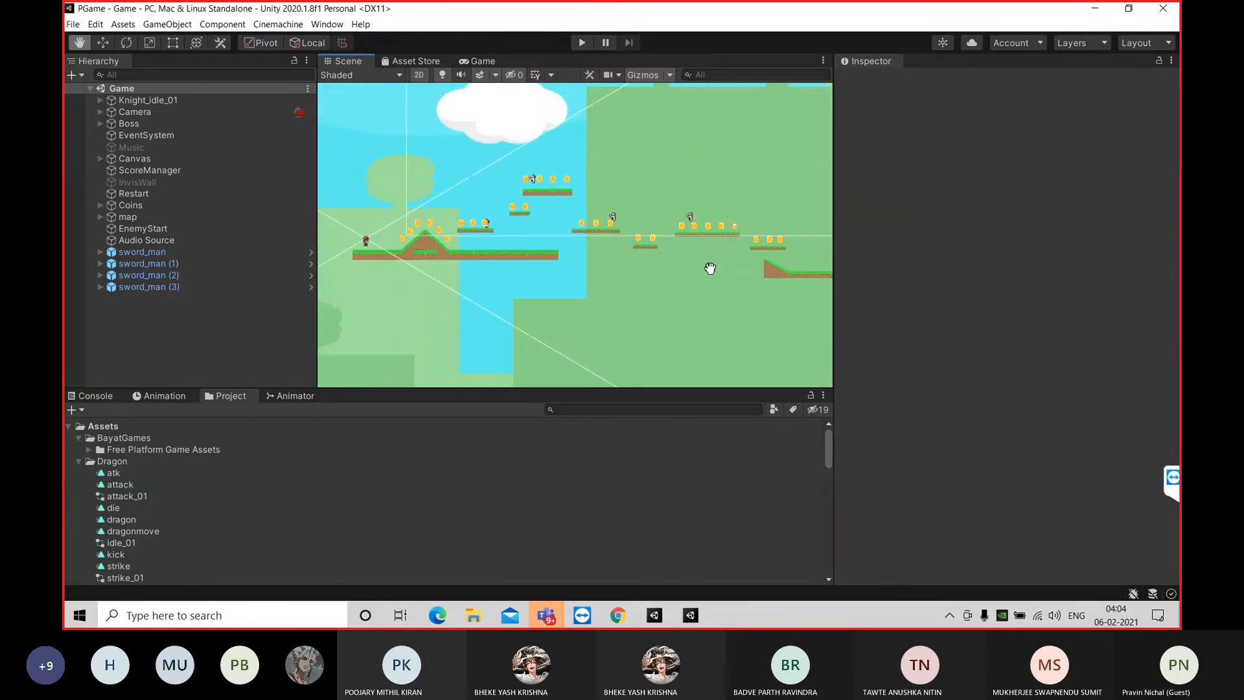
mouse_move(701, 270)
mouse_down()
mouse_move(680, 281)
mouse_move(712, 259)
mouse_up()
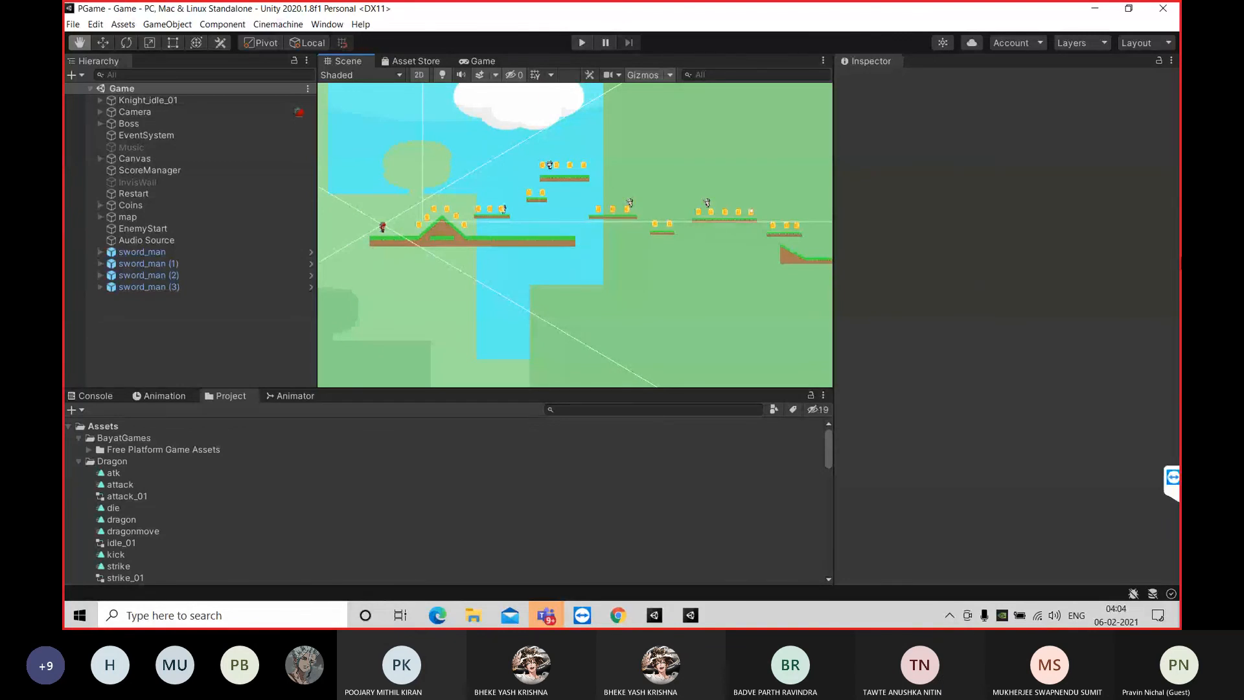
Minimize the PGame project, switch back to Dragon Slayer, and check the Grid and the GameObject holding the polygon collider
click(1095, 9)
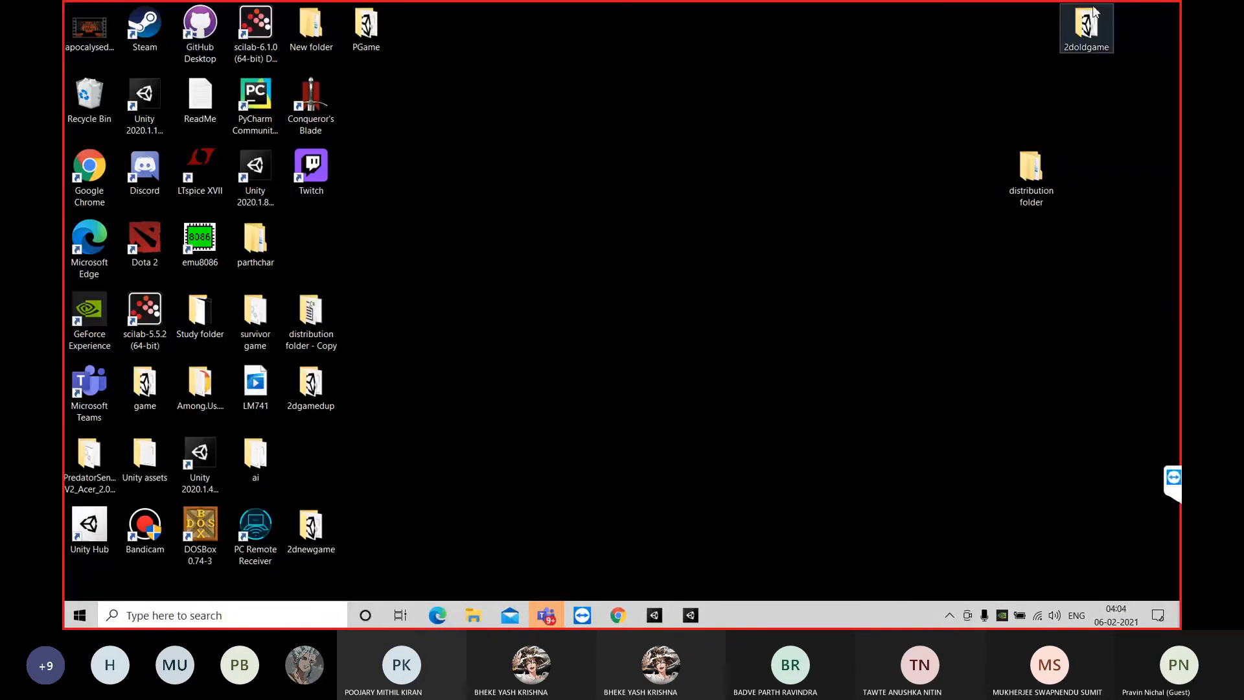
click(664, 619)
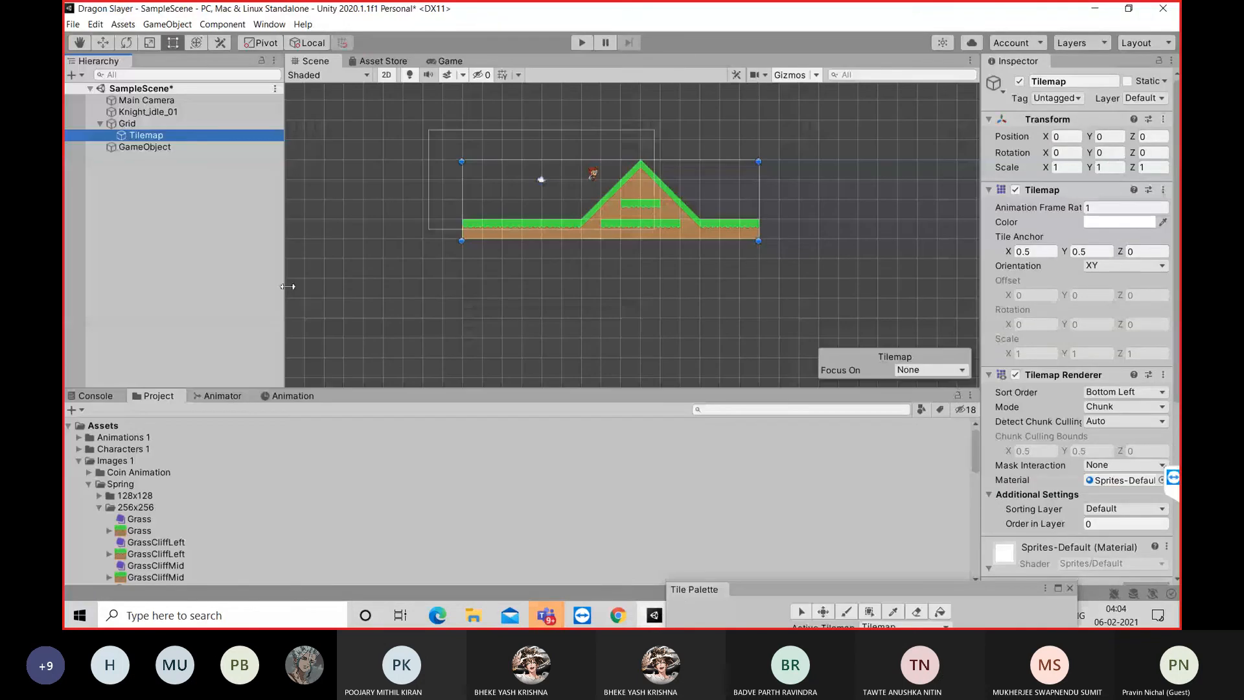
click(162, 161)
click(165, 148)
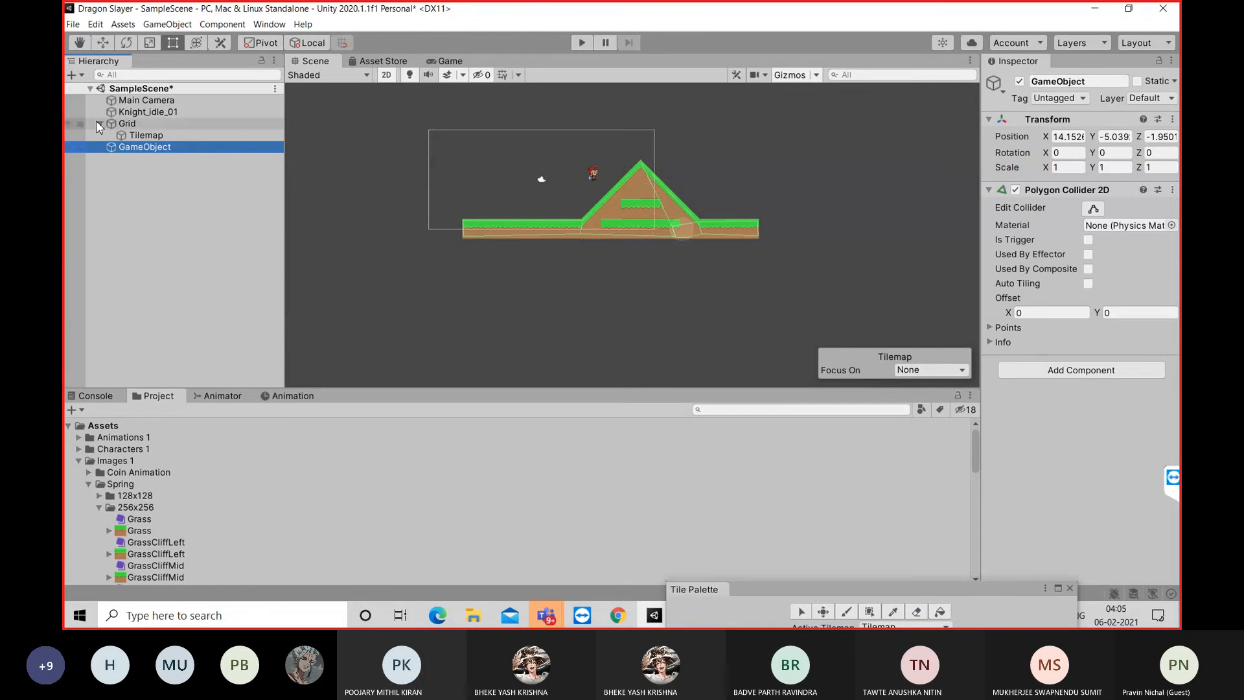
click(146, 127)
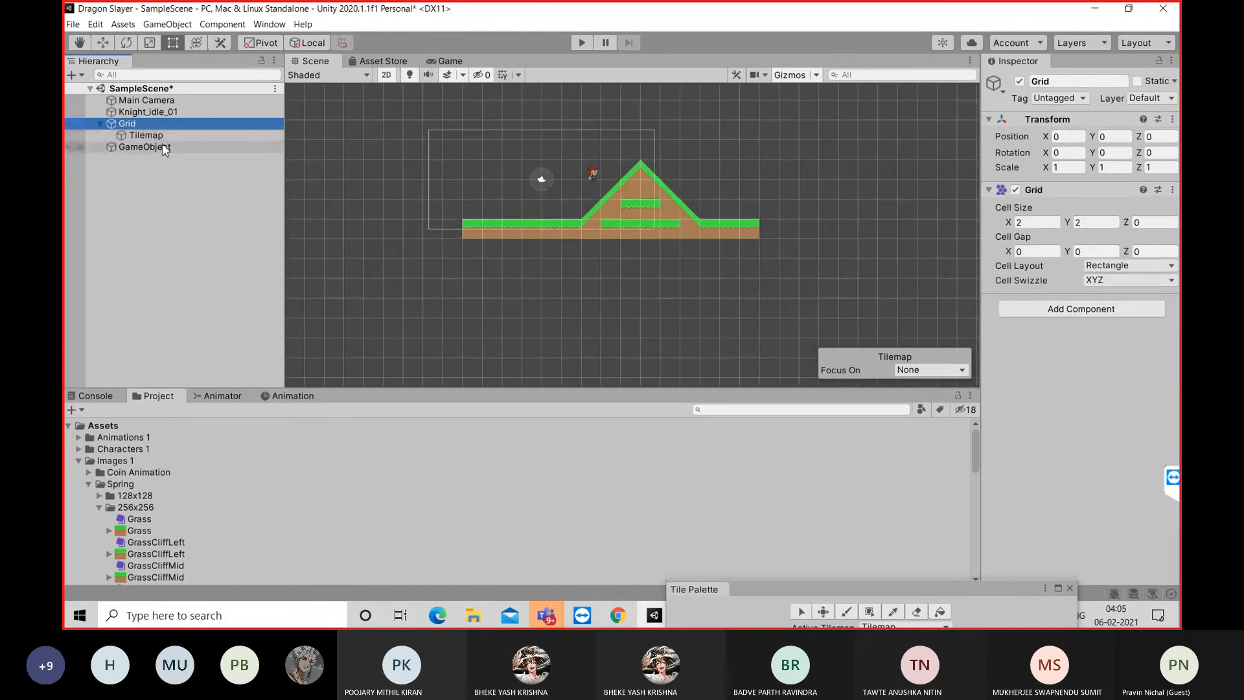
click(176, 146)
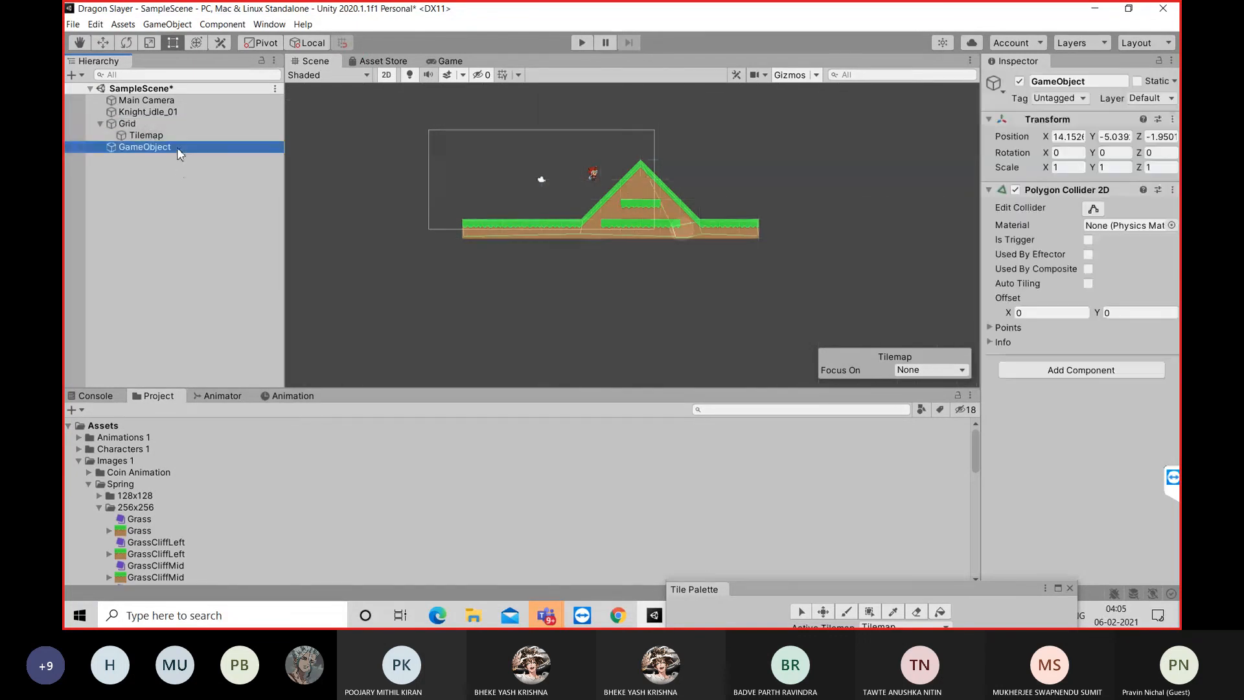
Create an empty object at the root of SampleScene and name it colliders
click(219, 205)
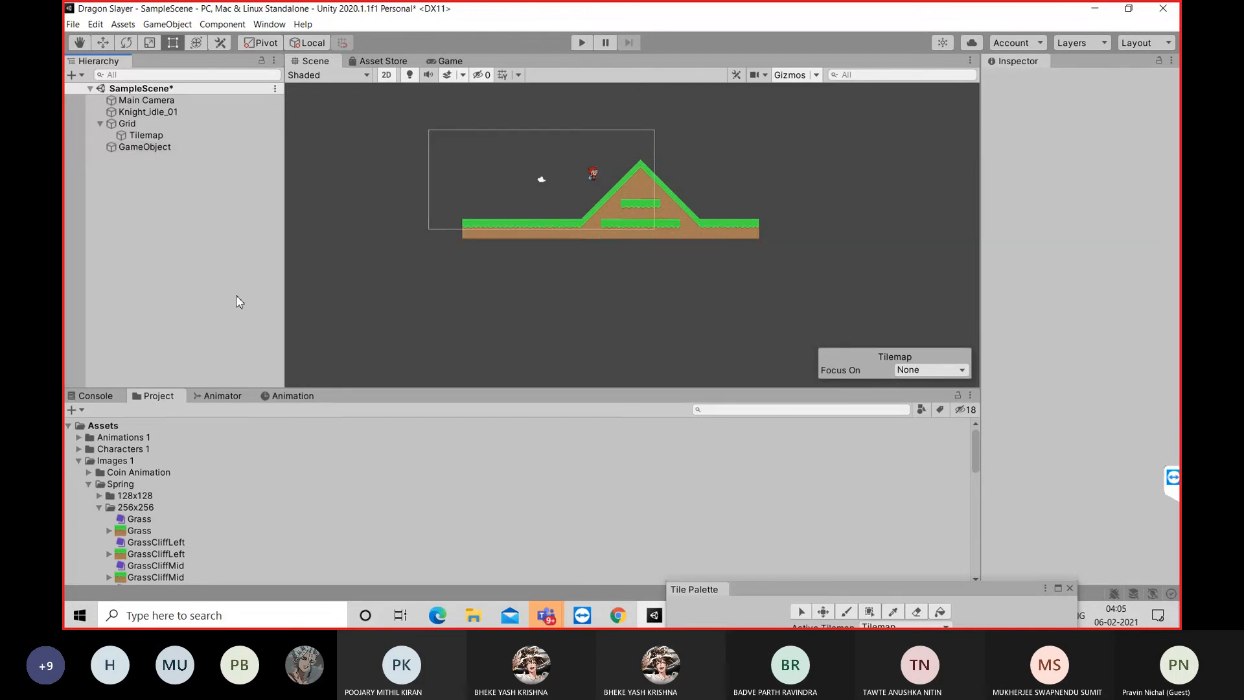
right_click(196, 228)
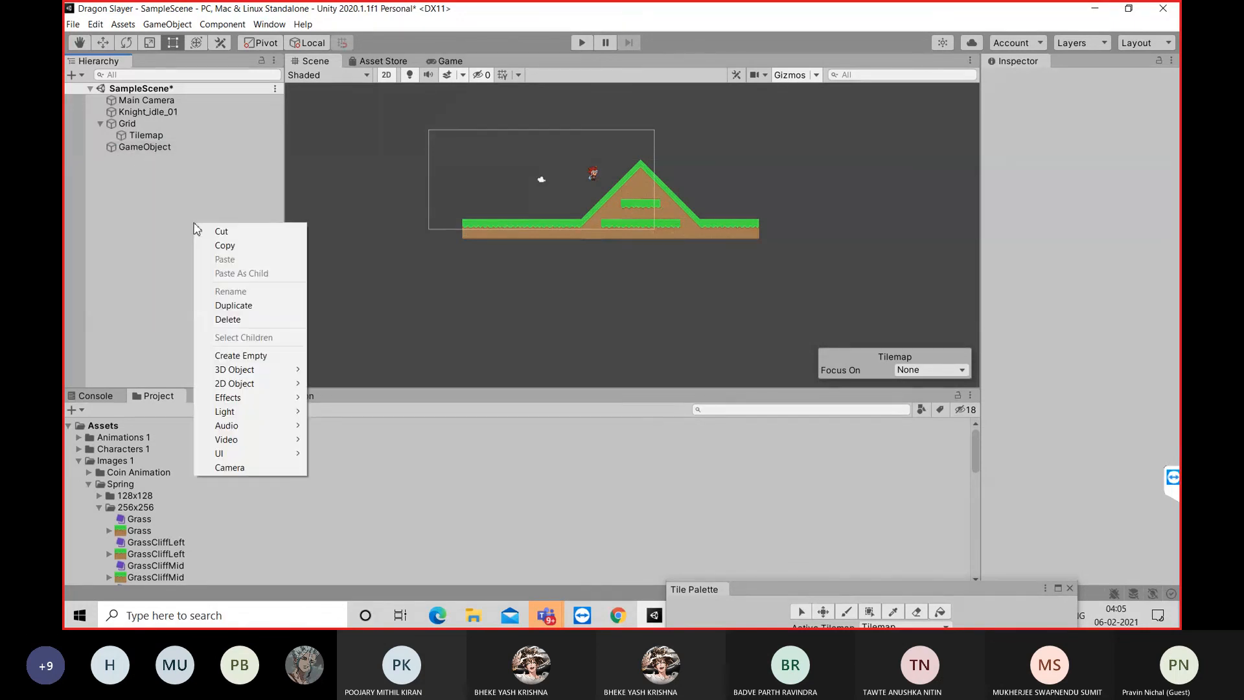
click(253, 355)
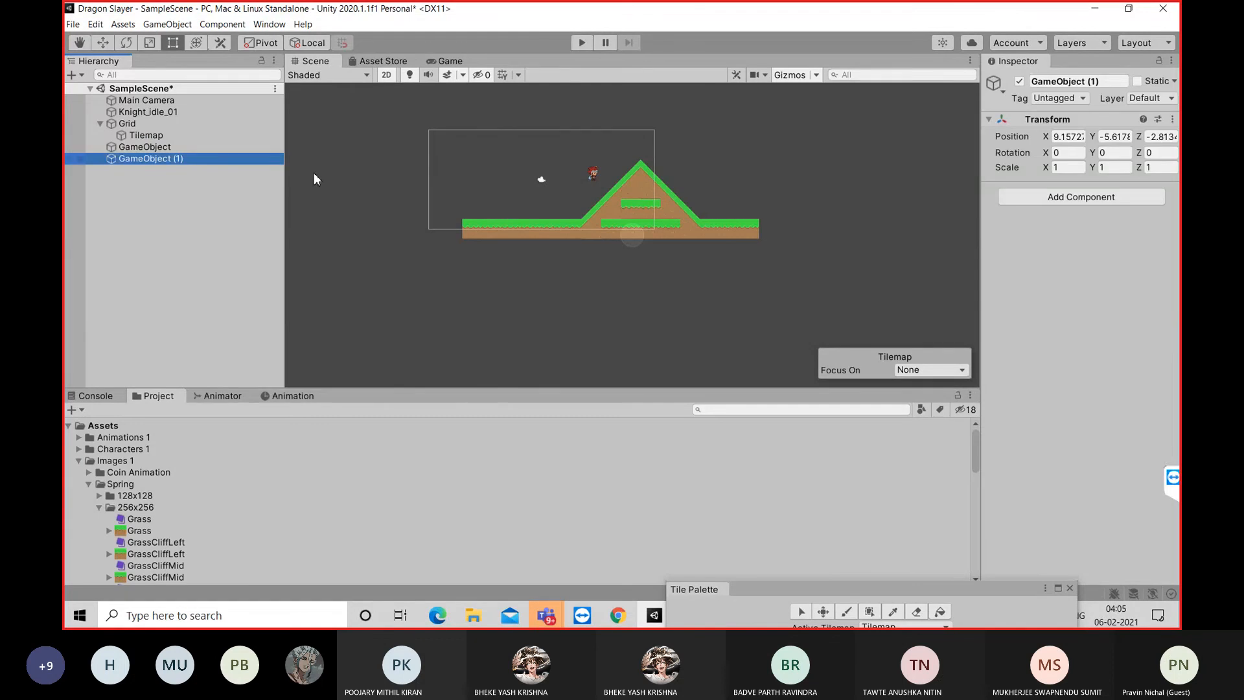
click(1096, 83)
text(colliders)
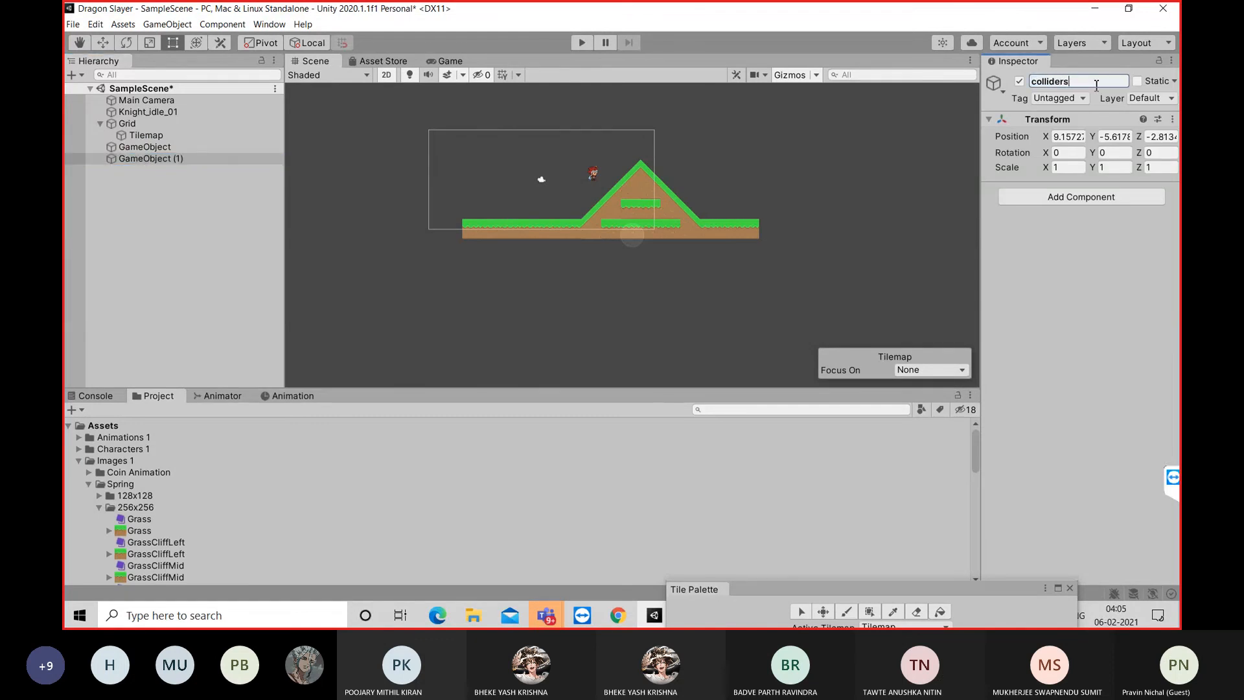
key(Return)
click(207, 199)
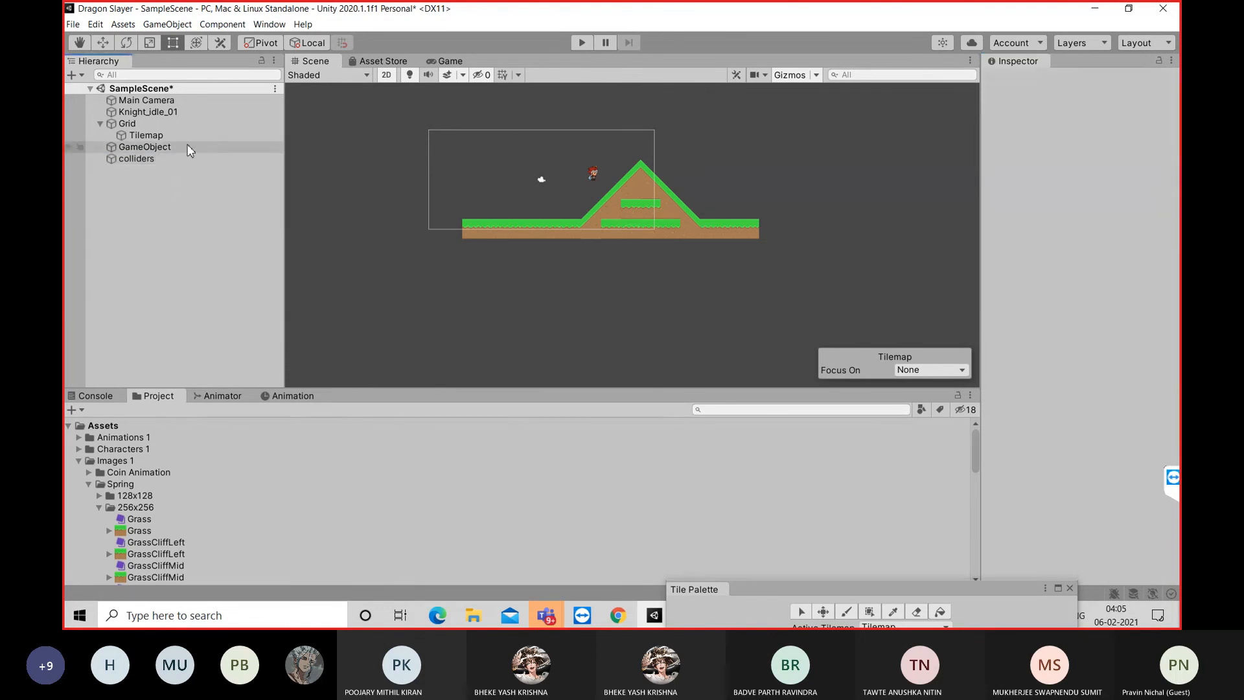
Nest the GameObject holding the polygon collider under colliders, and select the parent to check the collider outline on the terrain
drag(189, 150, 185, 158)
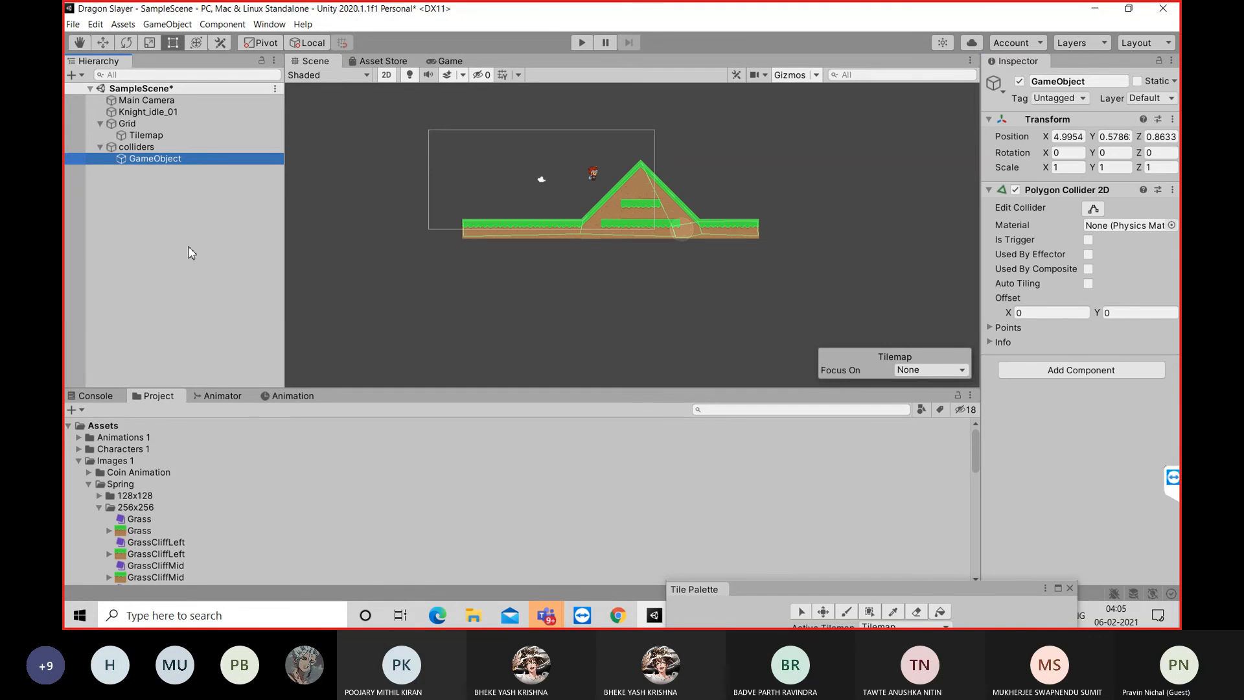
click(99, 148)
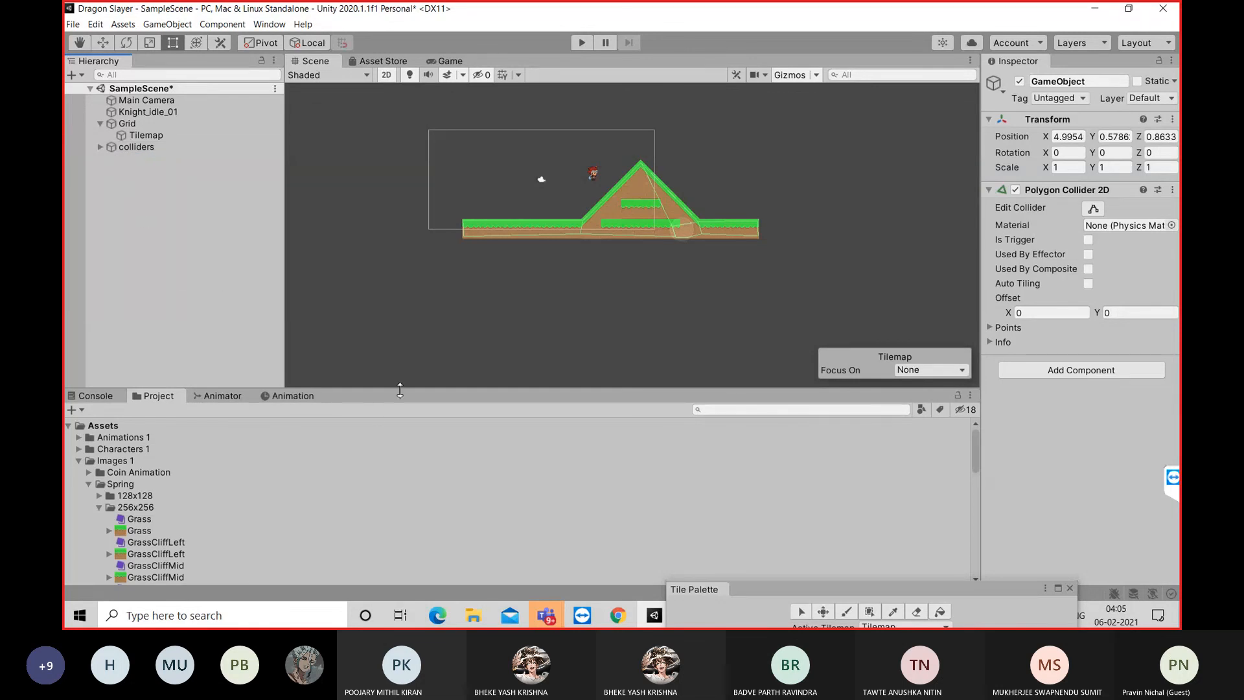
click(105, 148)
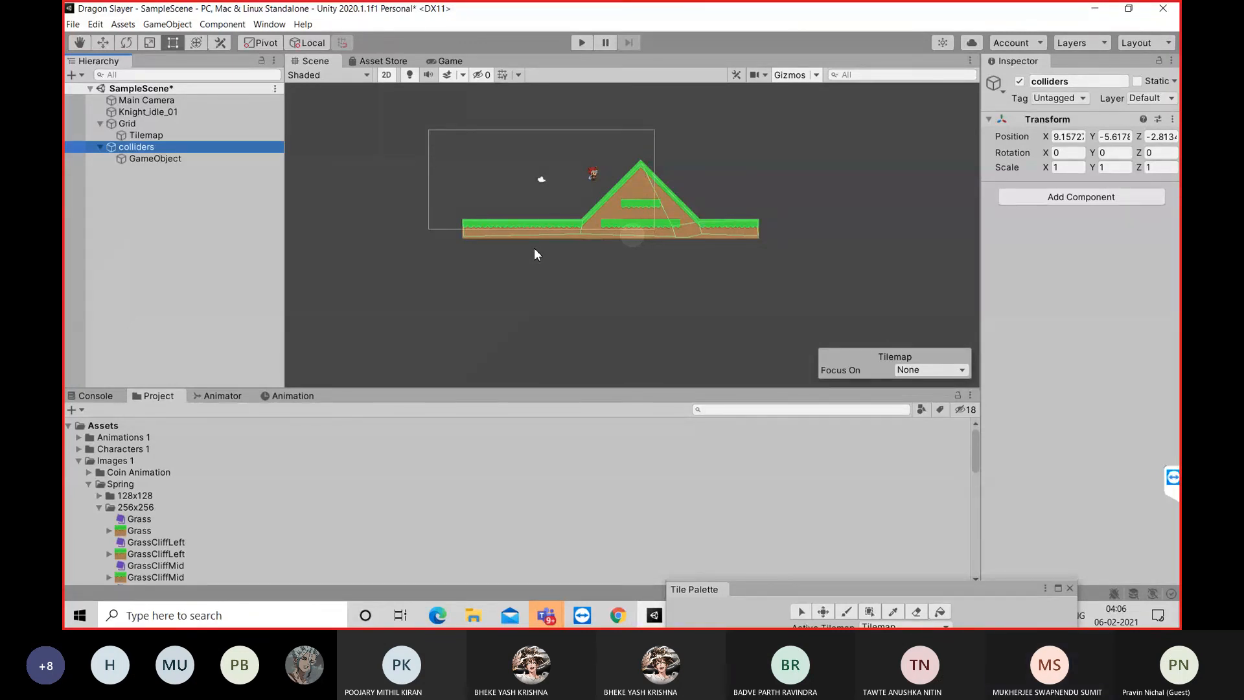
scroll(535, 254, up, 3)
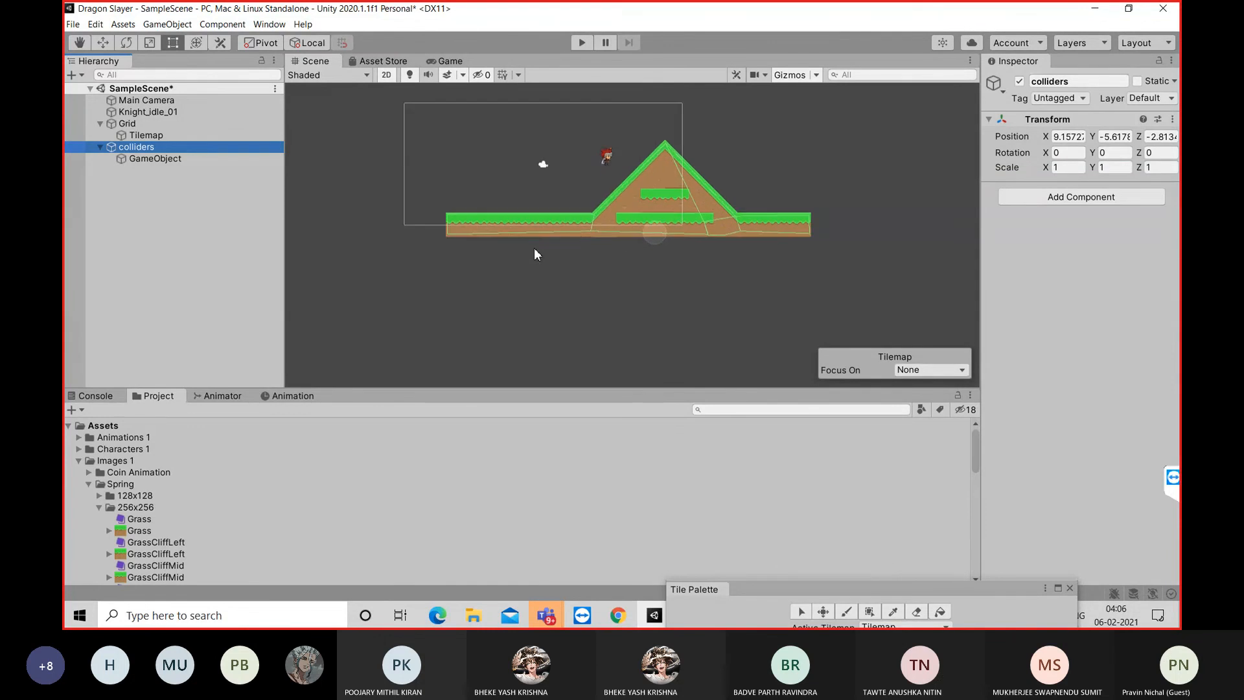
scroll(535, 254, up, 3)
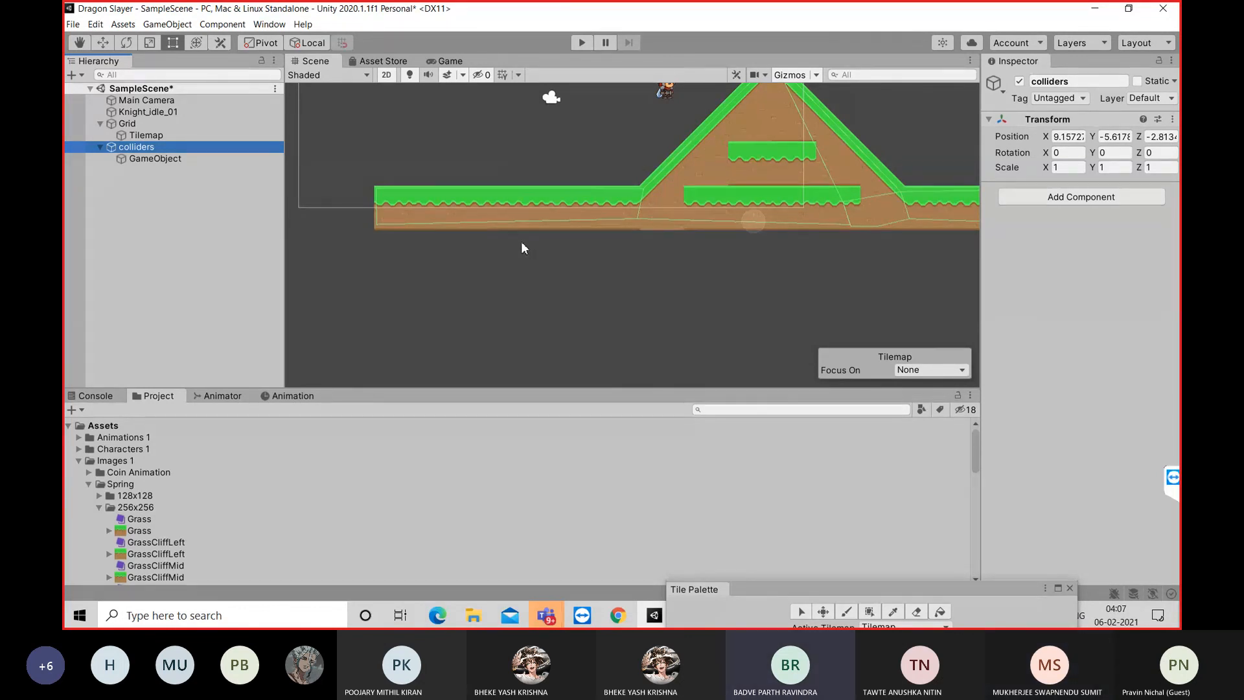
Save SampleScene with nothing selected and dismiss the TeamViewer sponsored-session notice
click(200, 230)
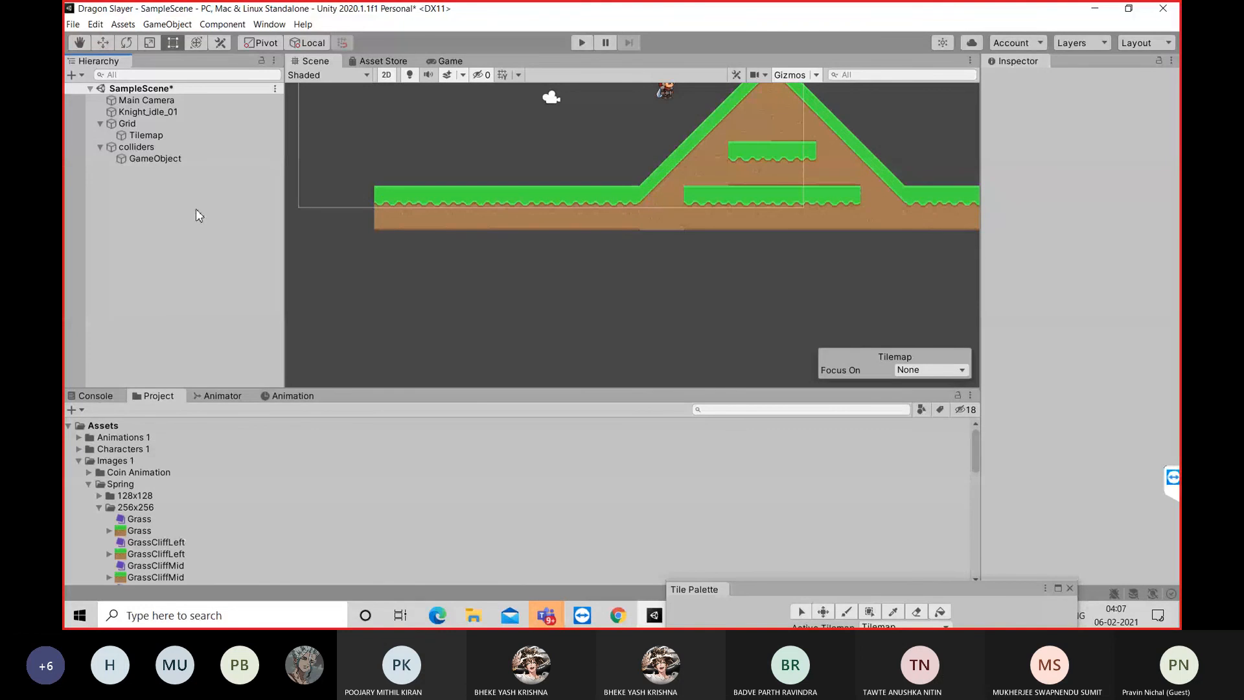
key(ctrl+s)
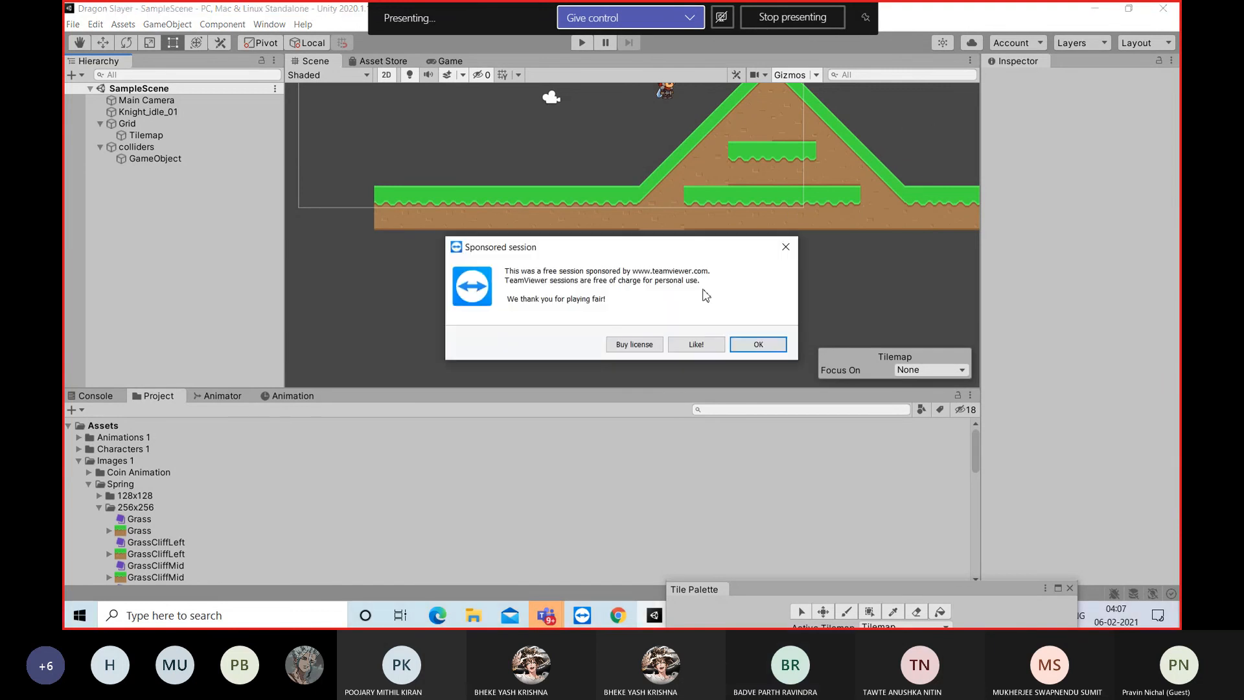
click(770, 344)
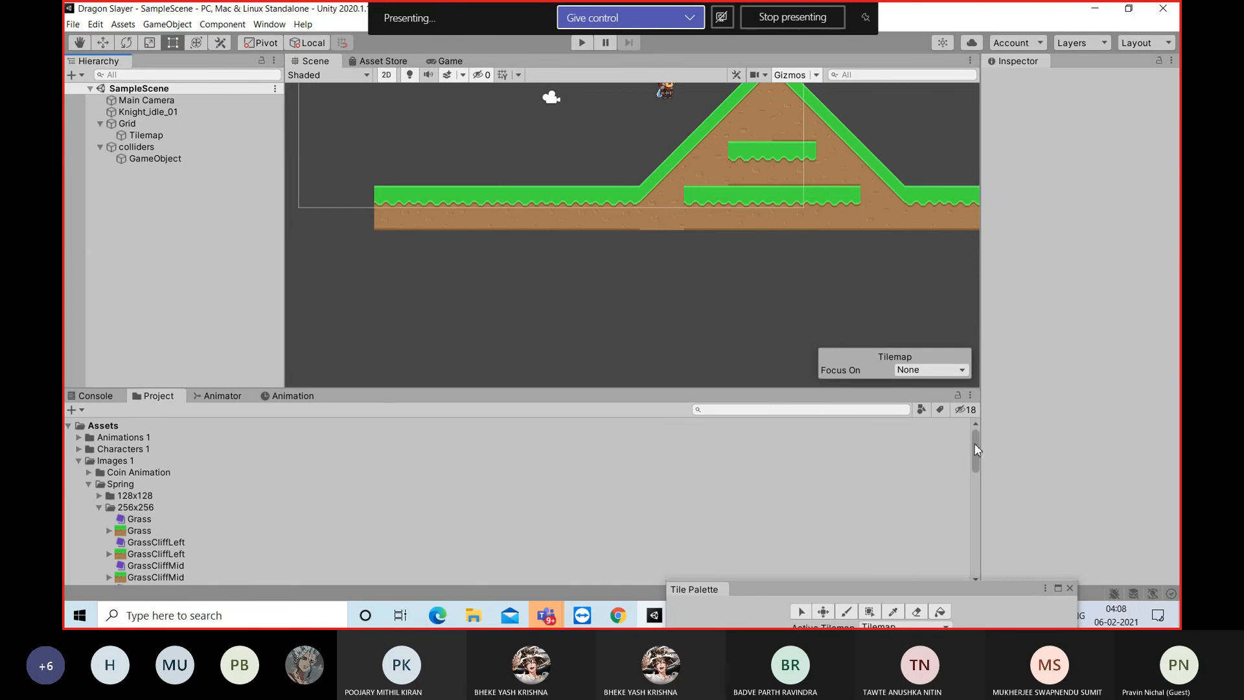
Stop presenting the screen in the Teams meeting
mouse_move(976, 449)
mouse_down()
mouse_move(978, 465)
mouse_move(980, 448)
mouse_up()
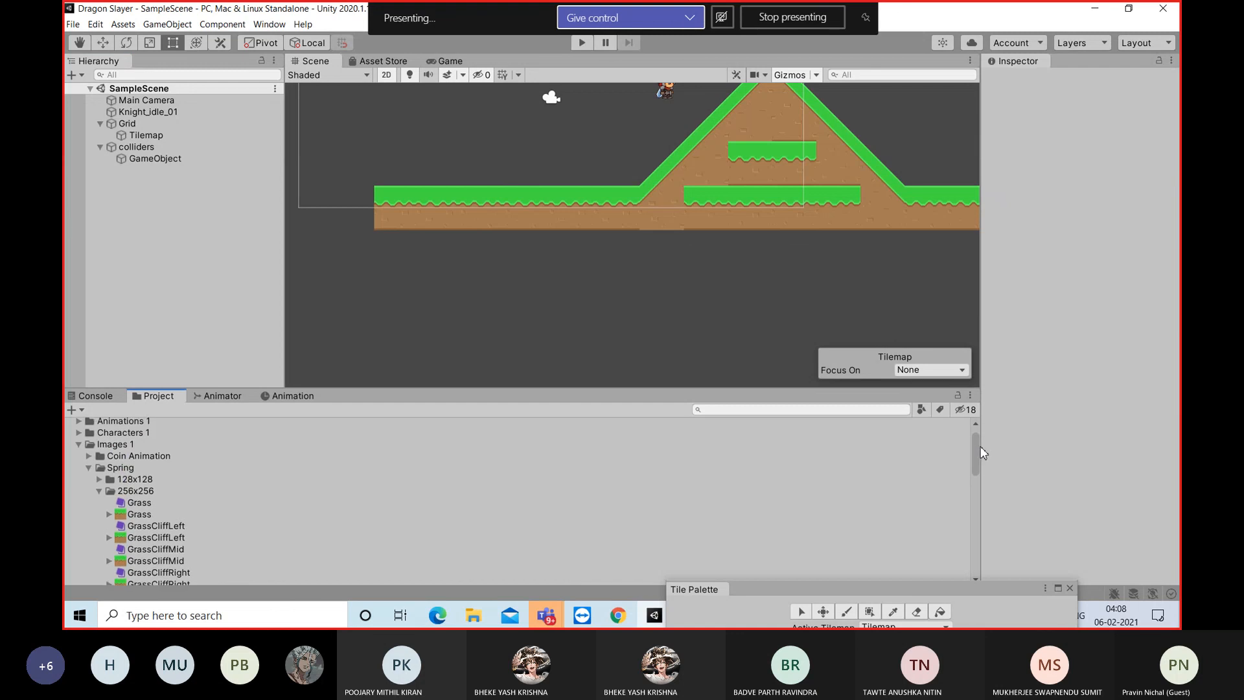
click(802, 18)
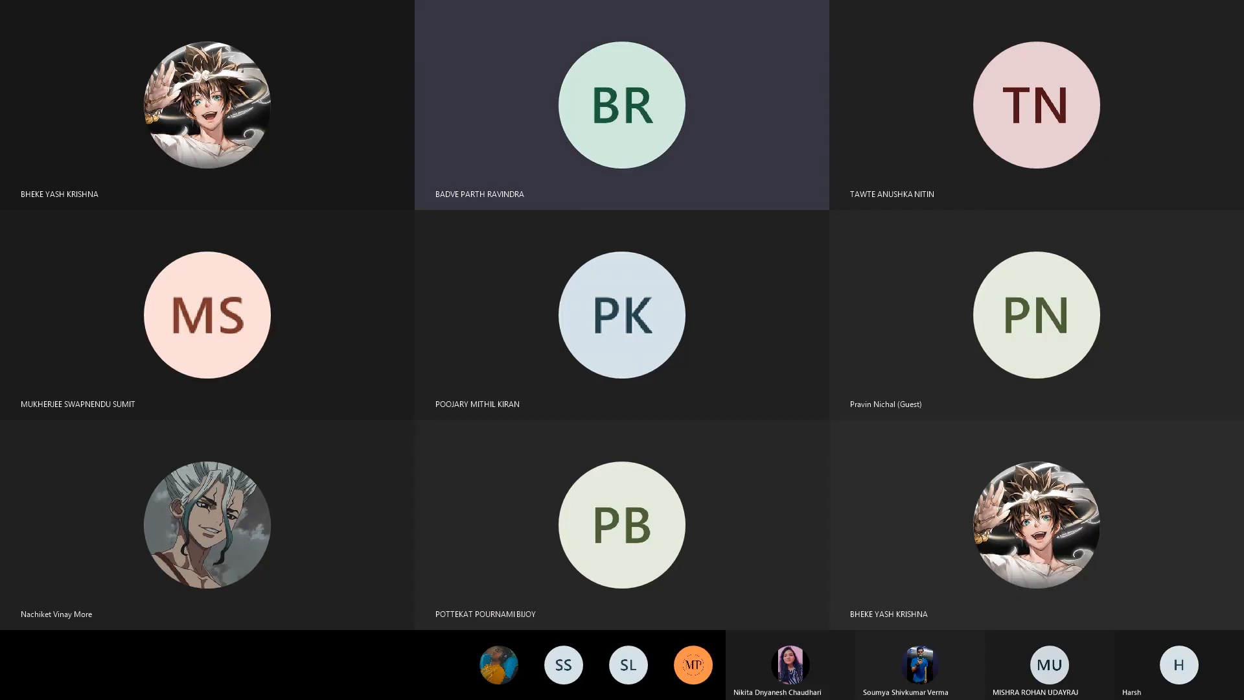